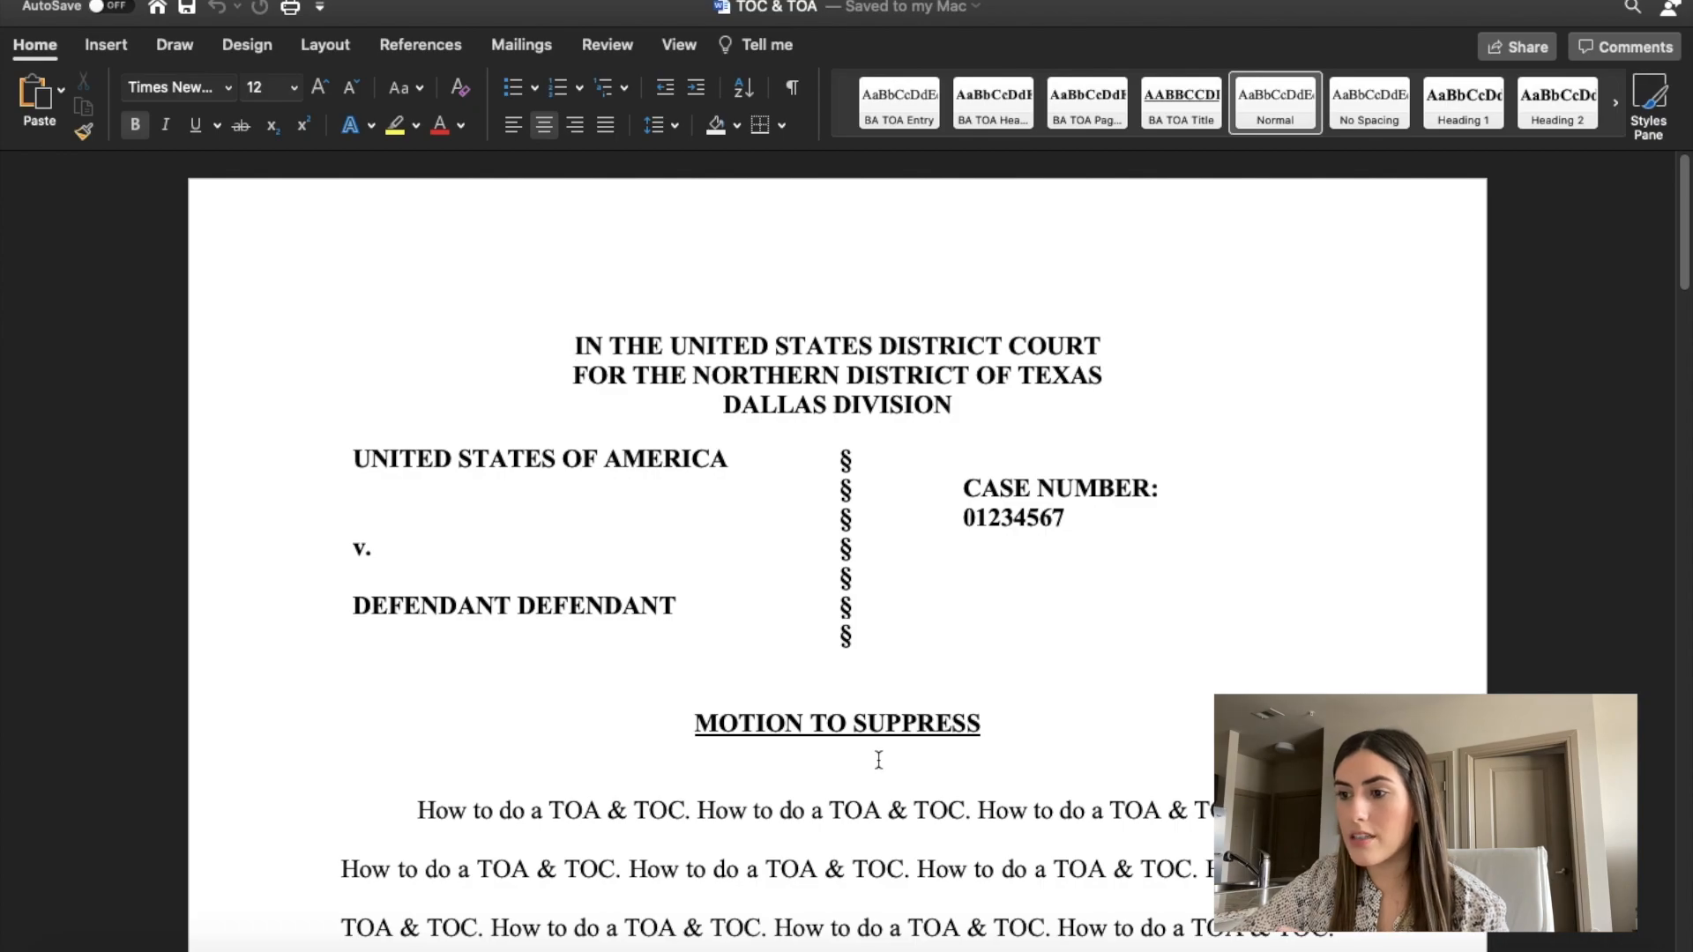
Insert a page break after the introductory paragraph, just before the BACKGROUND FACTS heading.
scroll(879, 760, "down", 5)
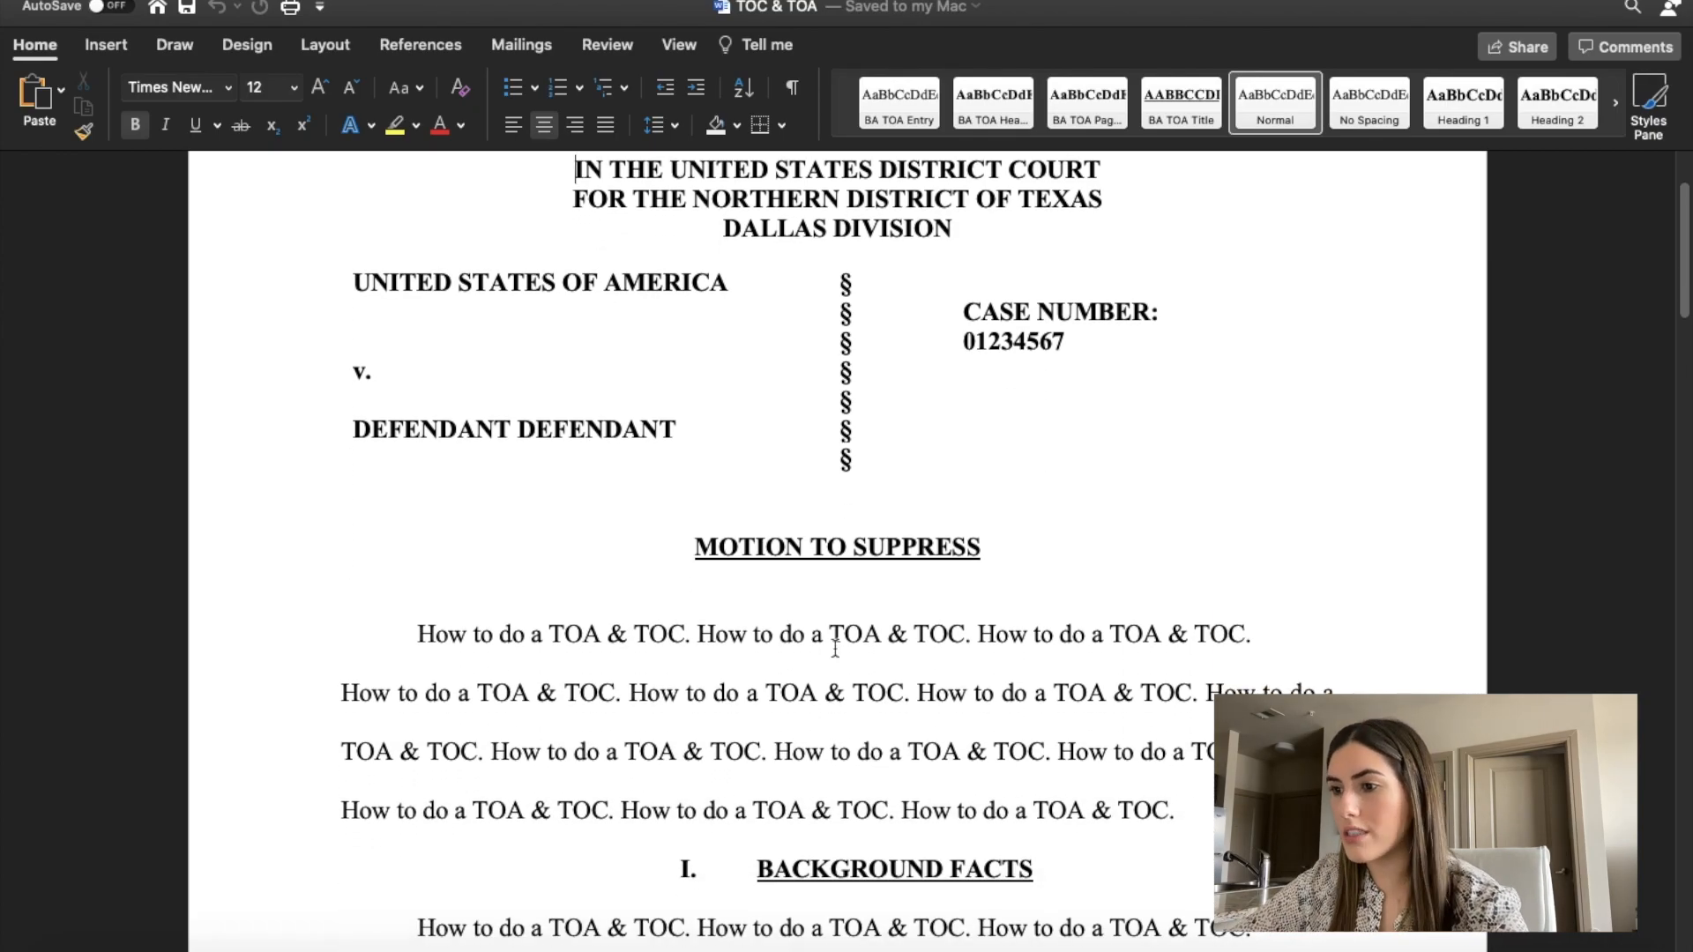
scroll(854, 531, "down", 5)
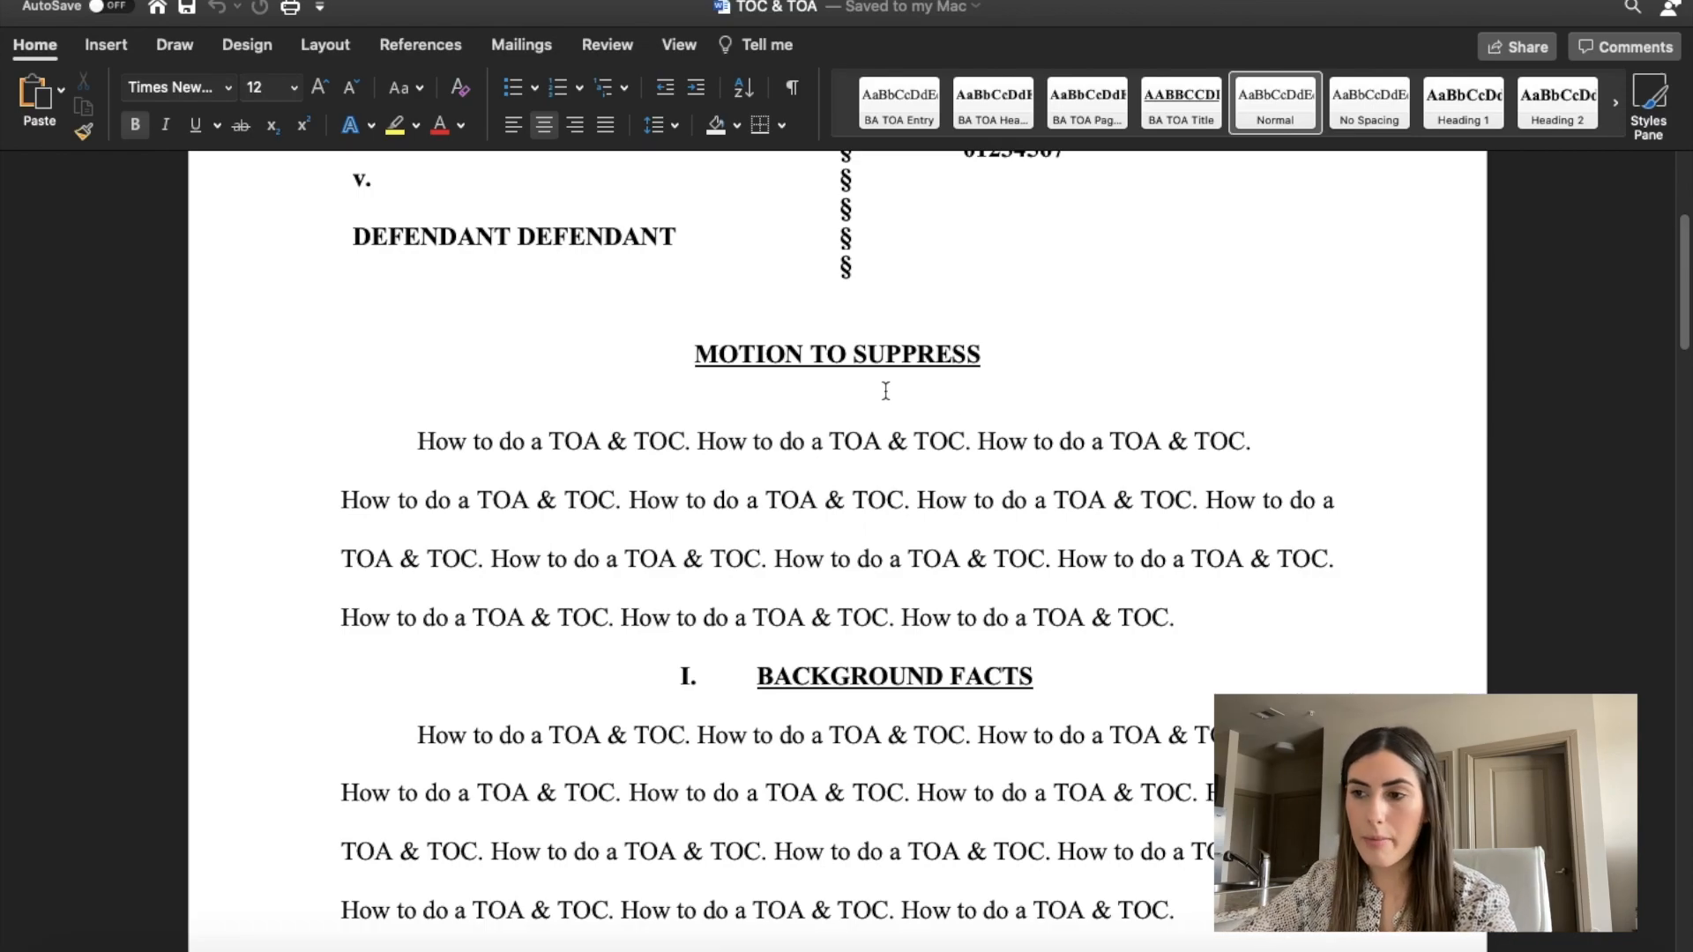
scroll(885, 391, "down", 4)
scroll(885, 391, "up", 12)
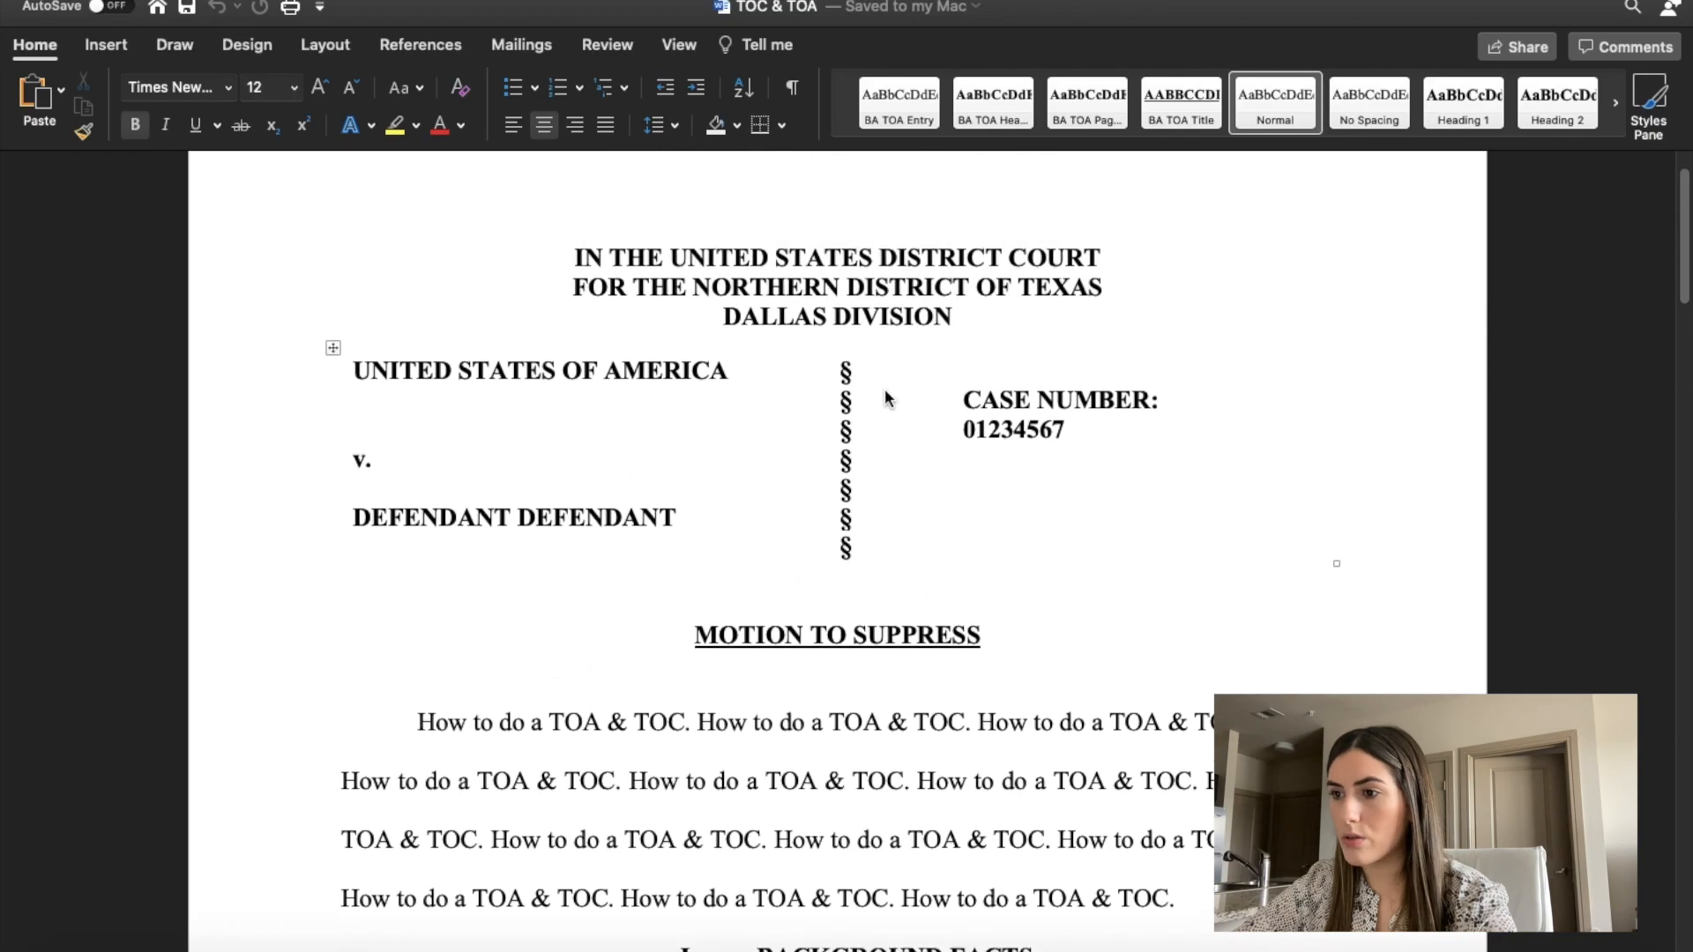
scroll(885, 390, "down", 4)
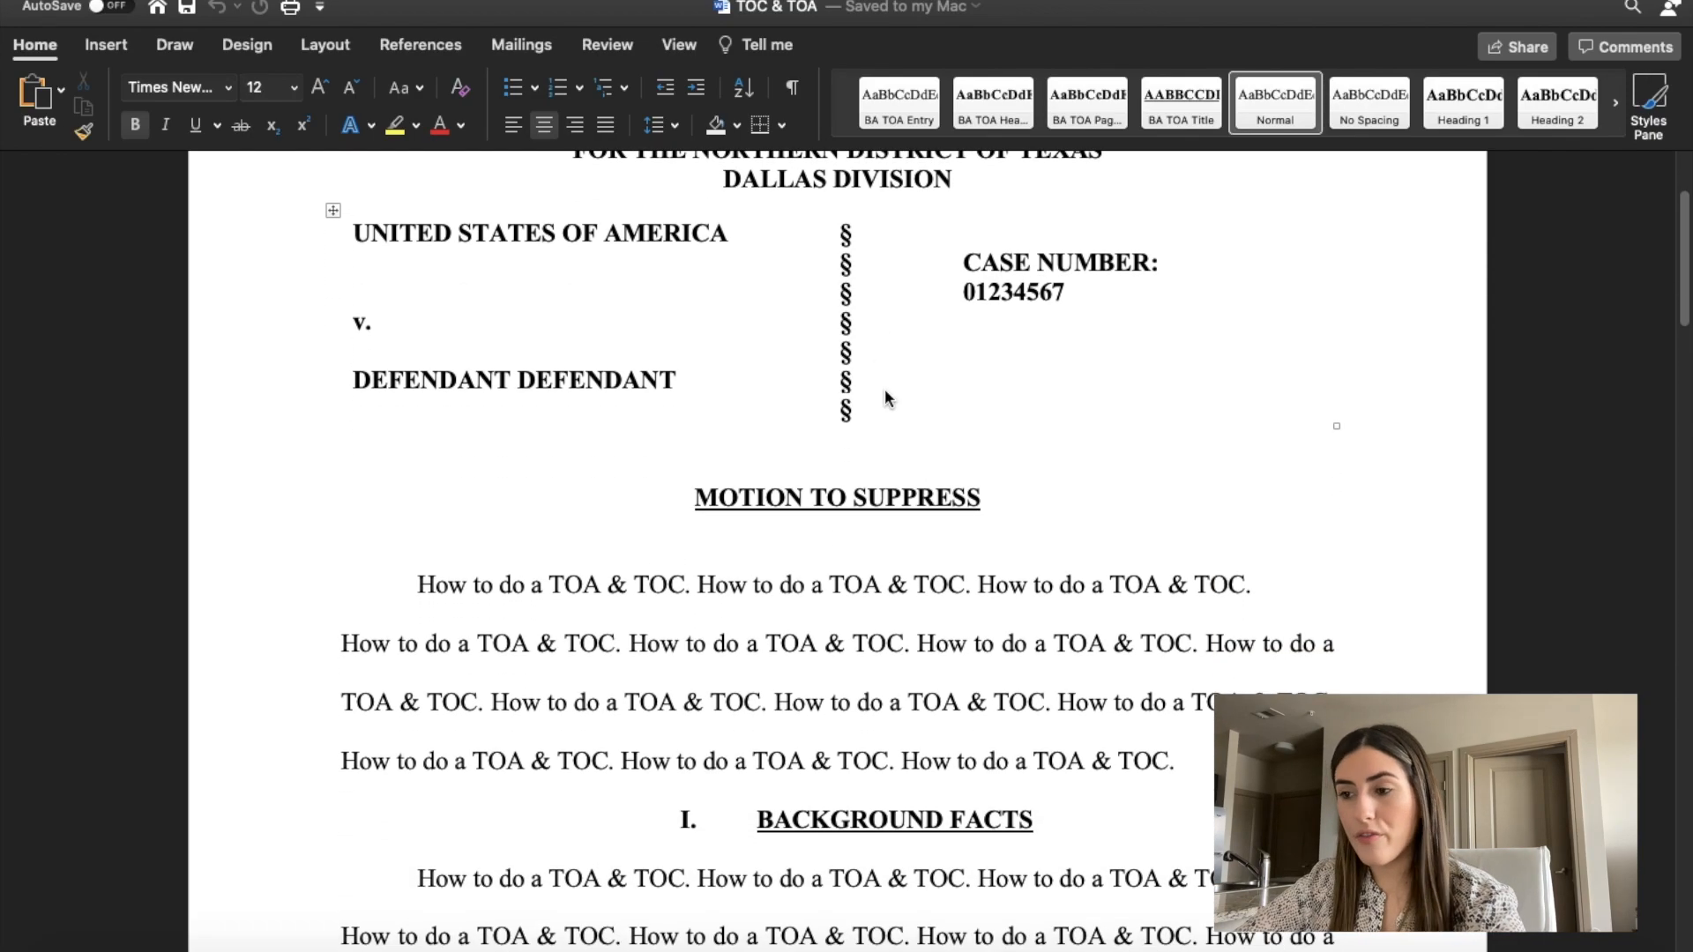
left_click(674, 789)
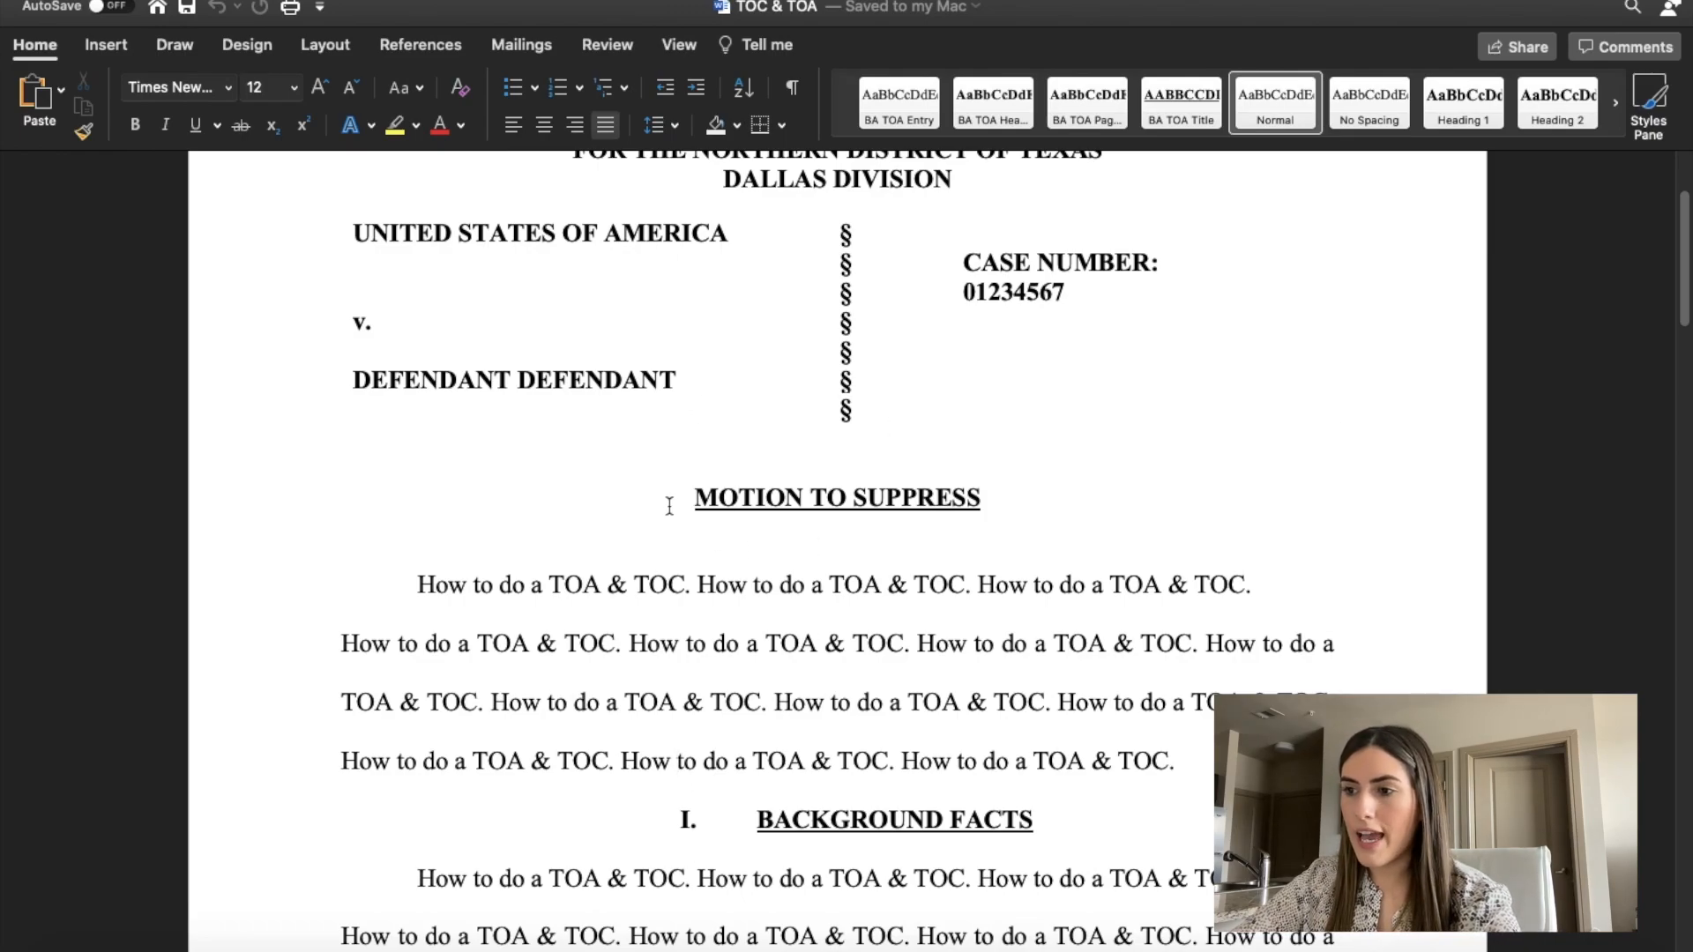
scroll(673, 500, "down", 3)
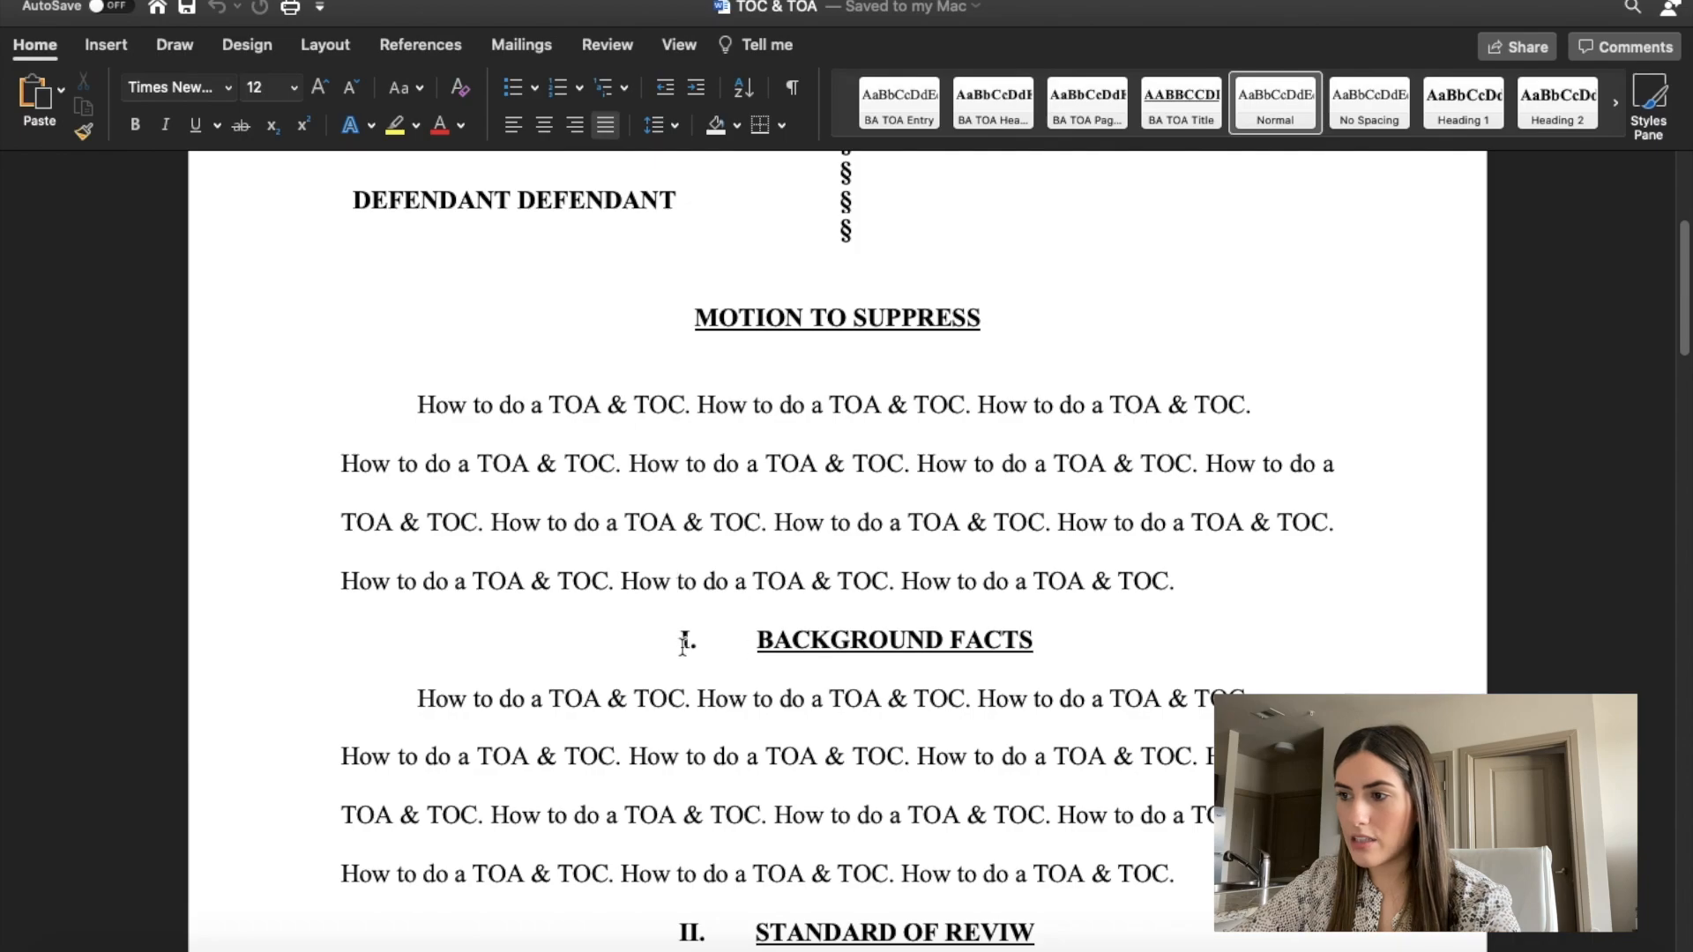
left_click(662, 635)
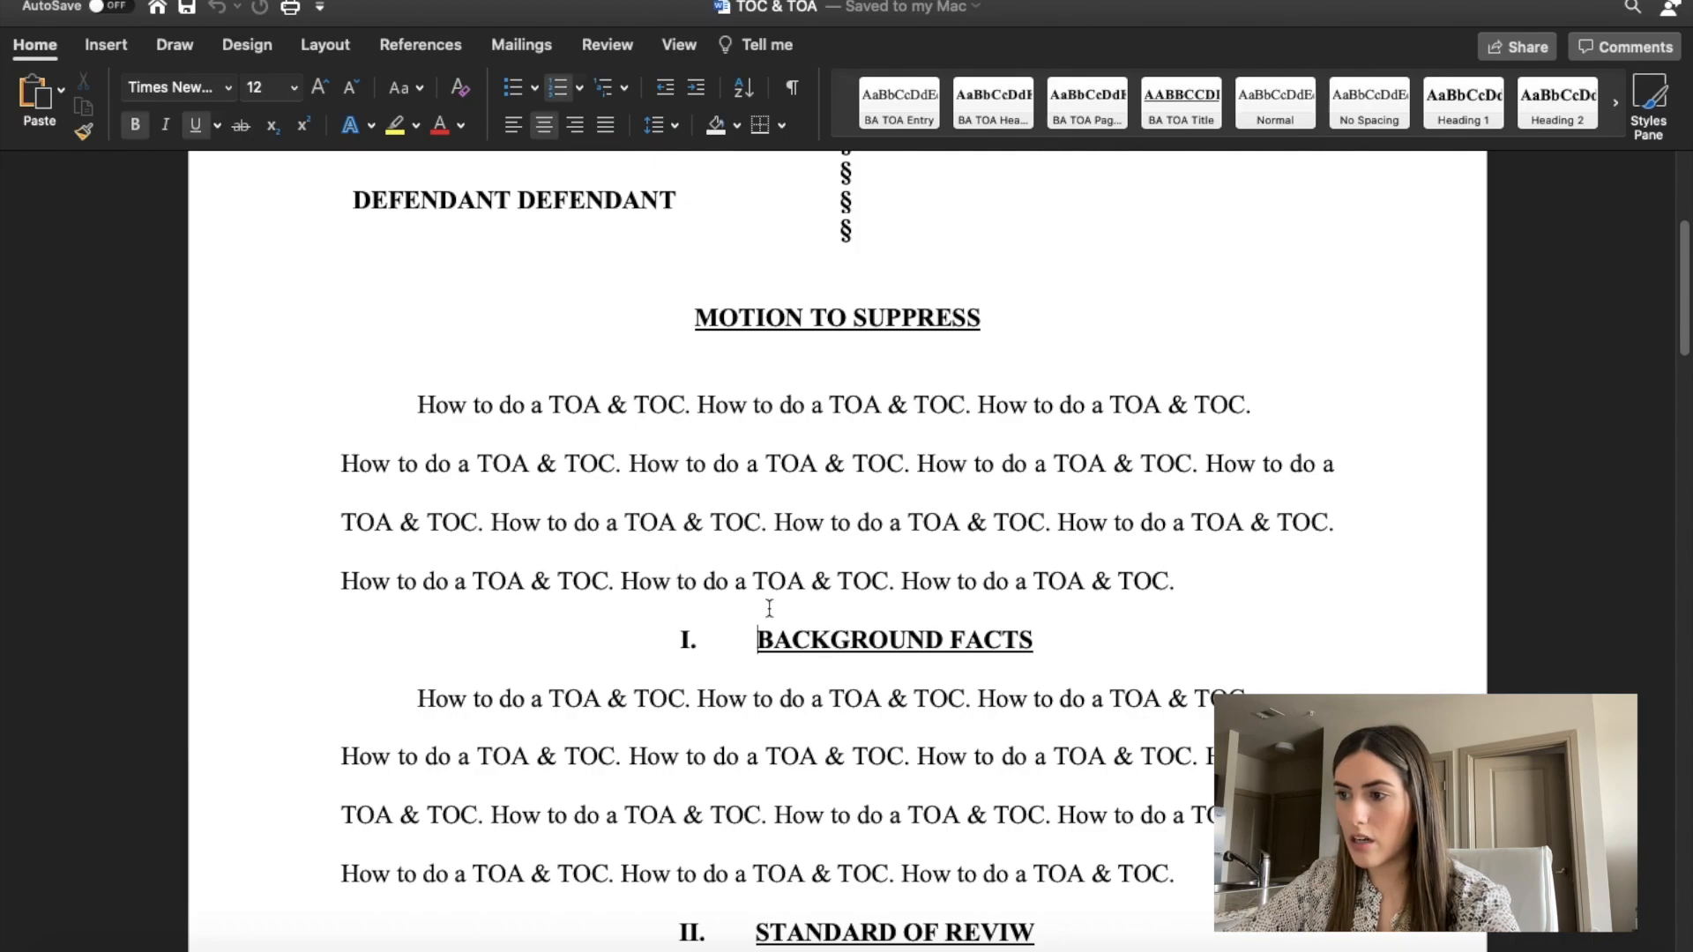
left_click(1189, 582)
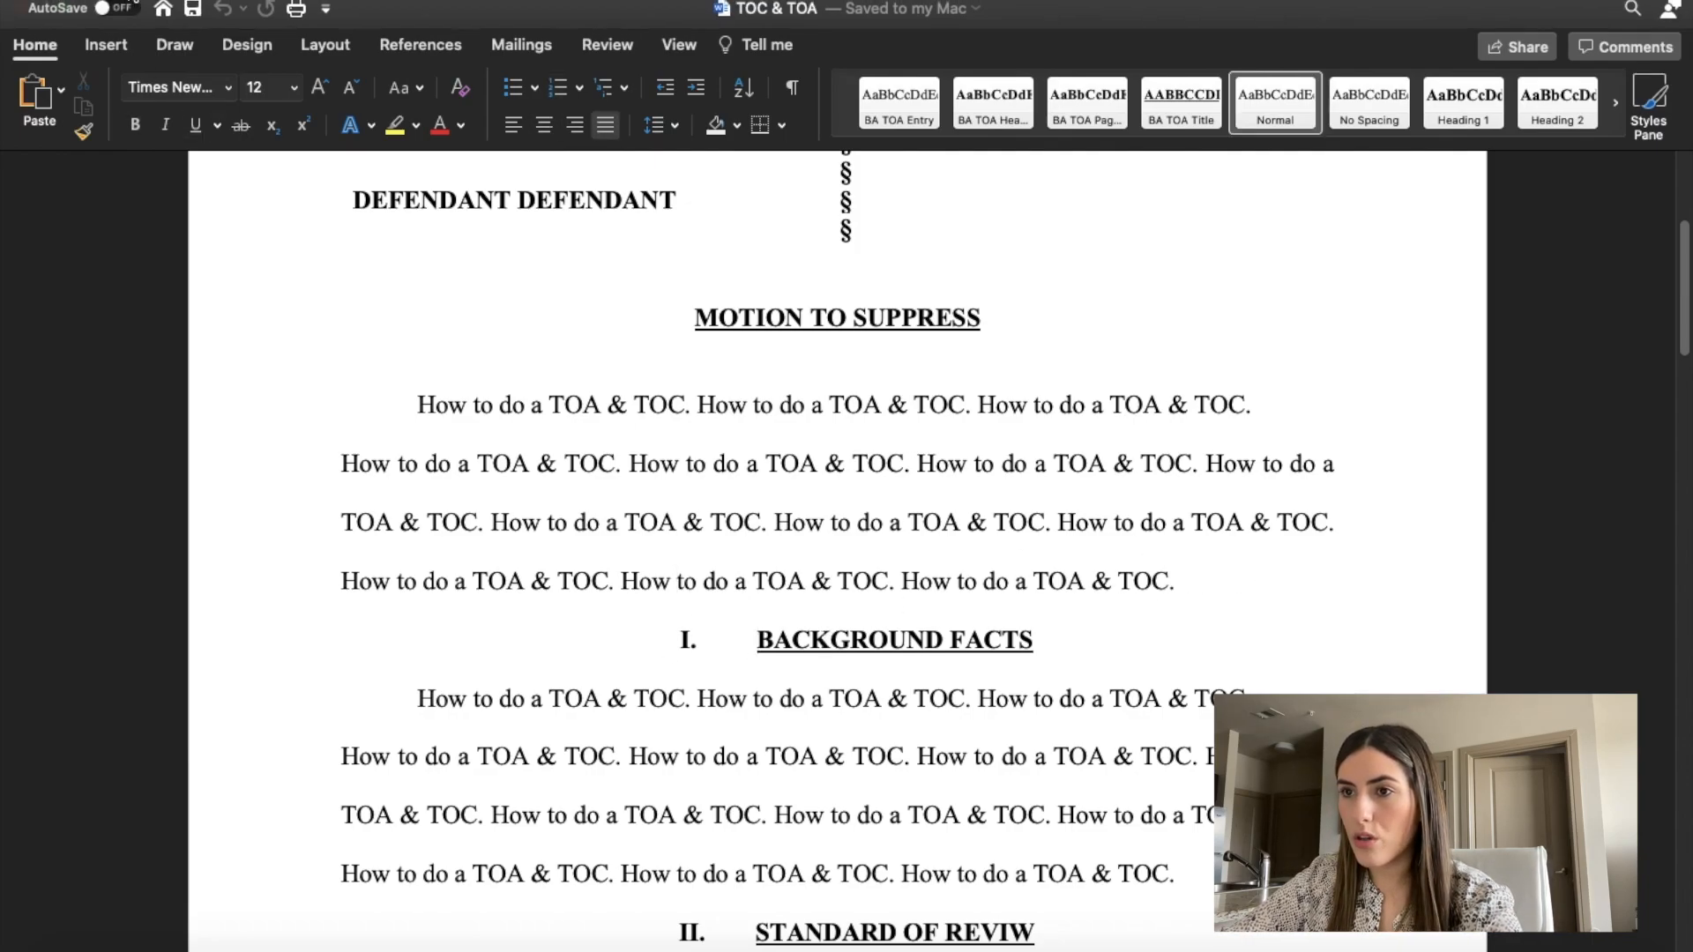
left_click(107, 46)
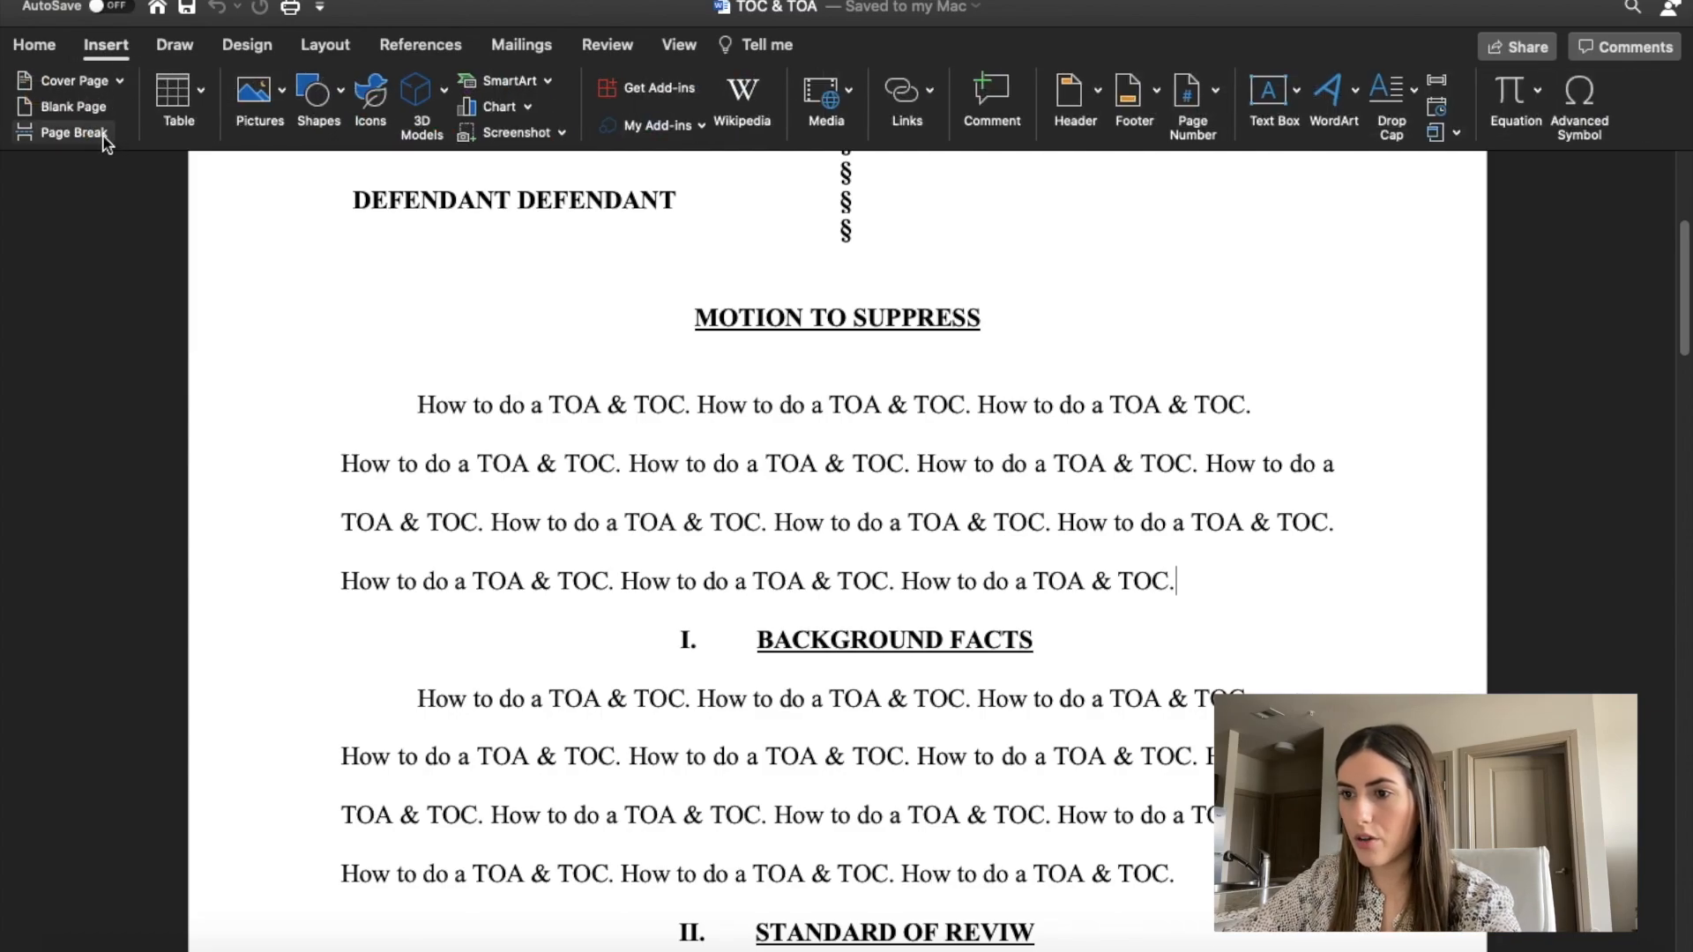
left_click(74, 132)
Insert a blank page at the new page break ahead of the BACKGROUND FACTS section.
scroll(586, 568, "up", 10)
scroll(585, 568, "down", 12)
scroll(585, 568, "up", 5)
scroll(586, 568, "down", 10)
scroll(586, 568, "up", 2)
scroll(585, 568, "down", 2)
scroll(587, 568, "up", 2)
scroll(587, 568, "up", 1)
scroll(587, 568, "up", 15)
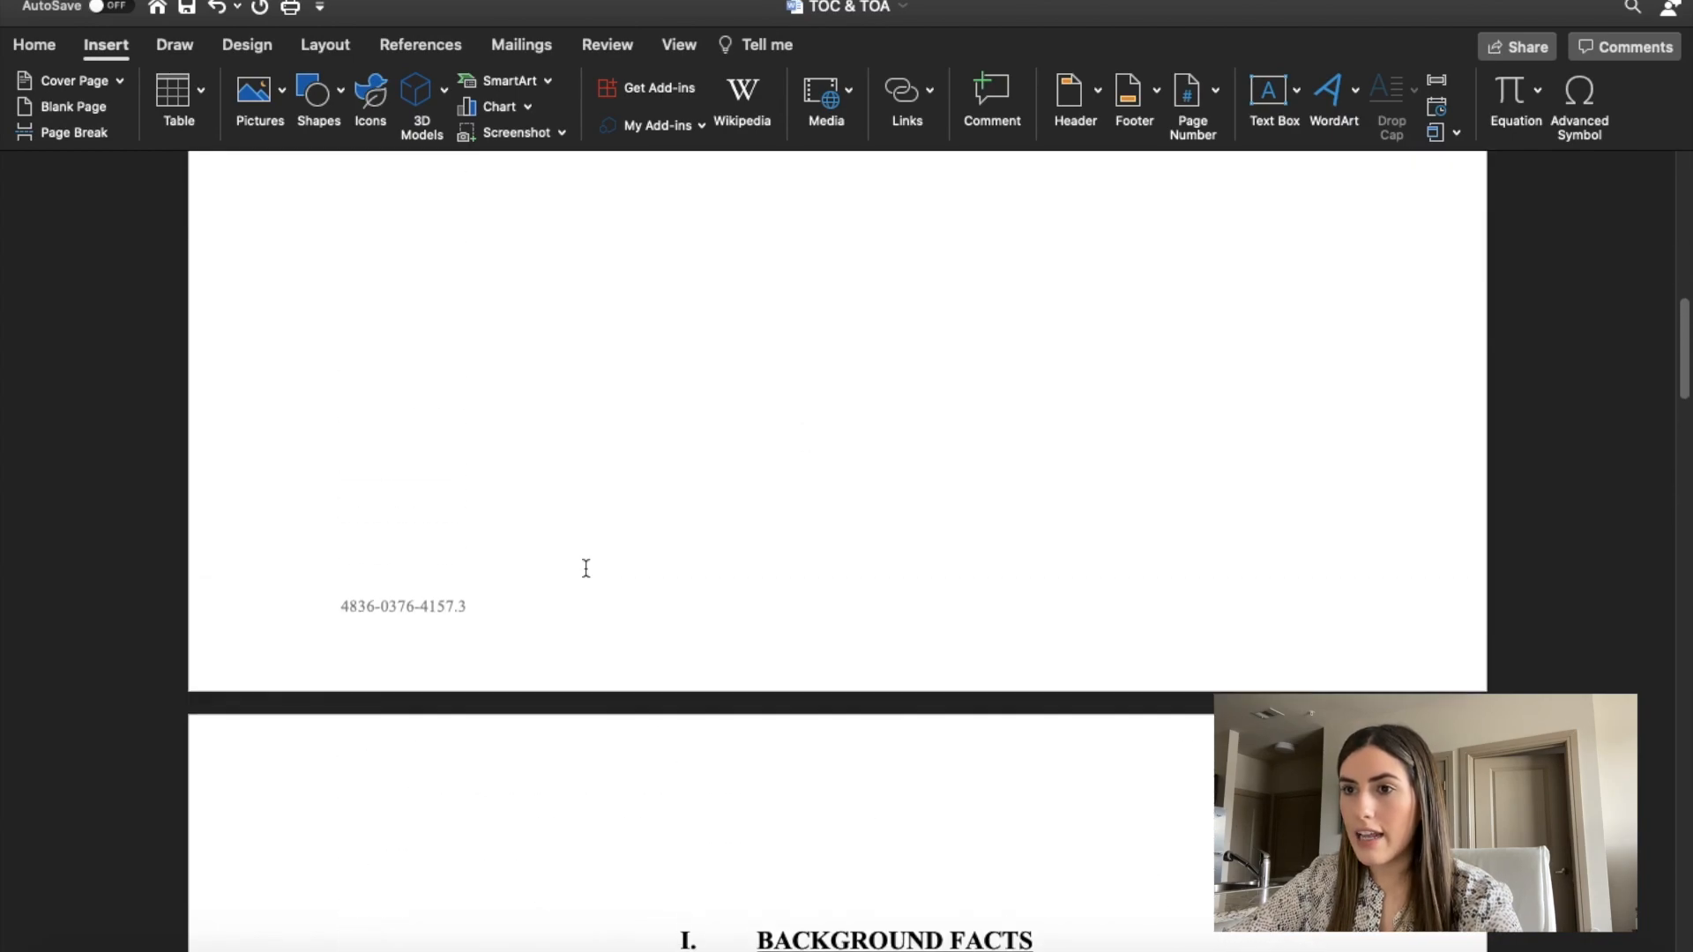
left_click(70, 107)
Examine the inserted empty pages and the numbered section headings and subpoints of the motion.
scroll(648, 554, "down", 5)
scroll(648, 554, "up", 20)
scroll(649, 554, "up", 2)
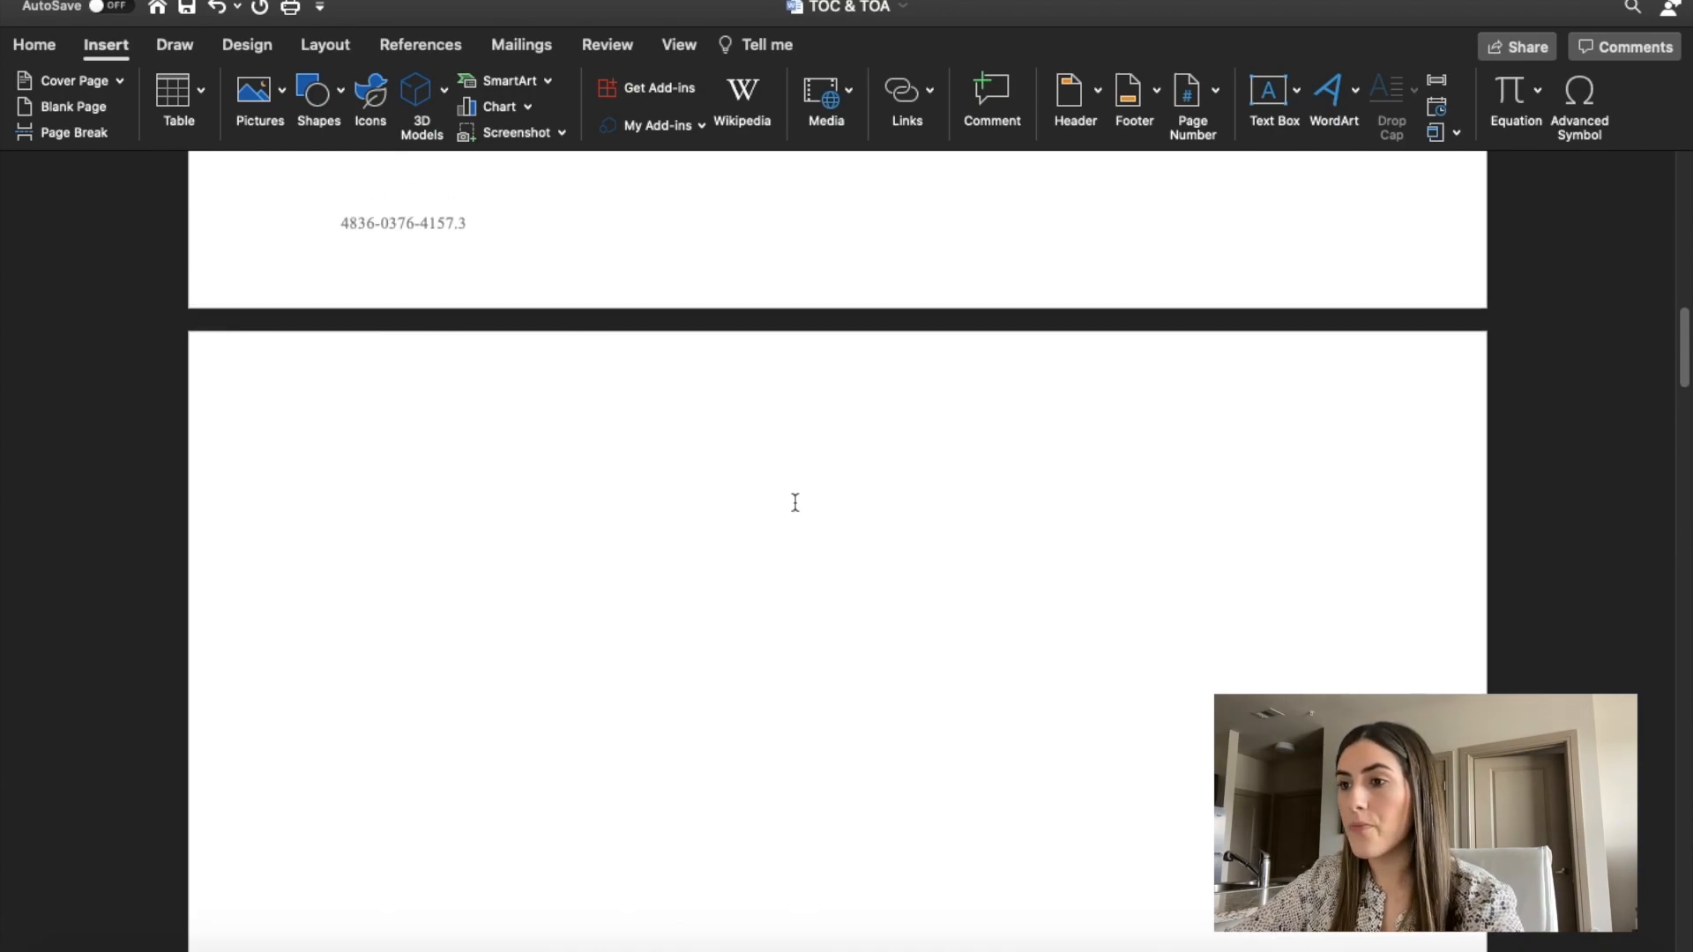
scroll(818, 527, "up", 20)
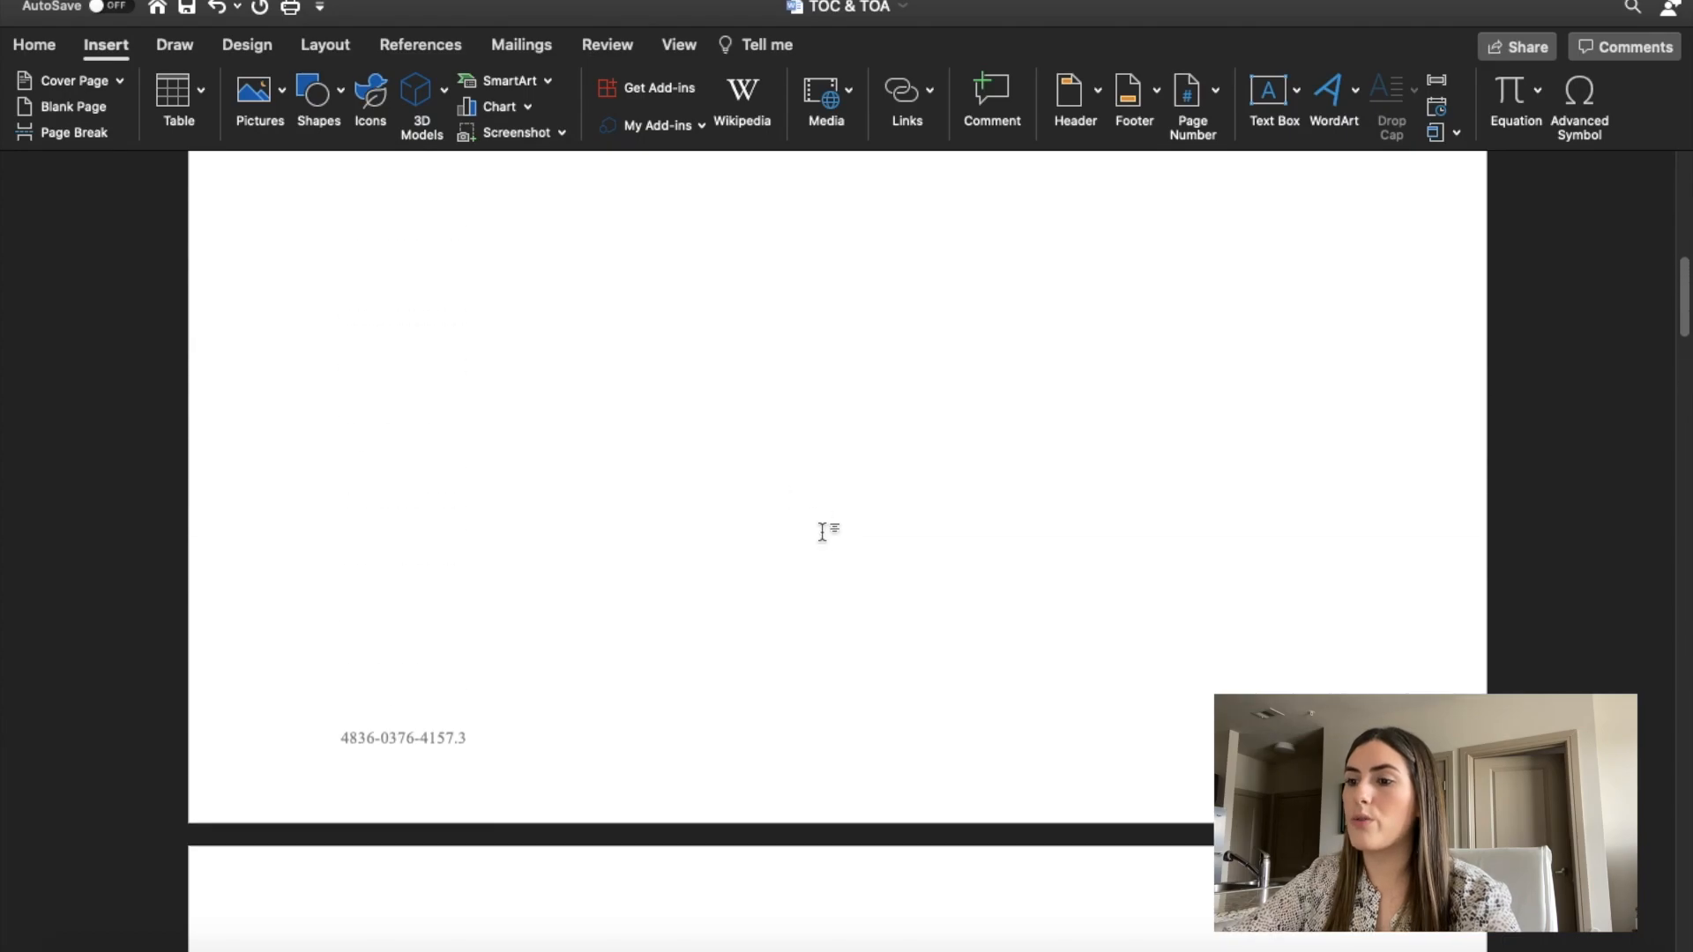
scroll(822, 531, "down", 20)
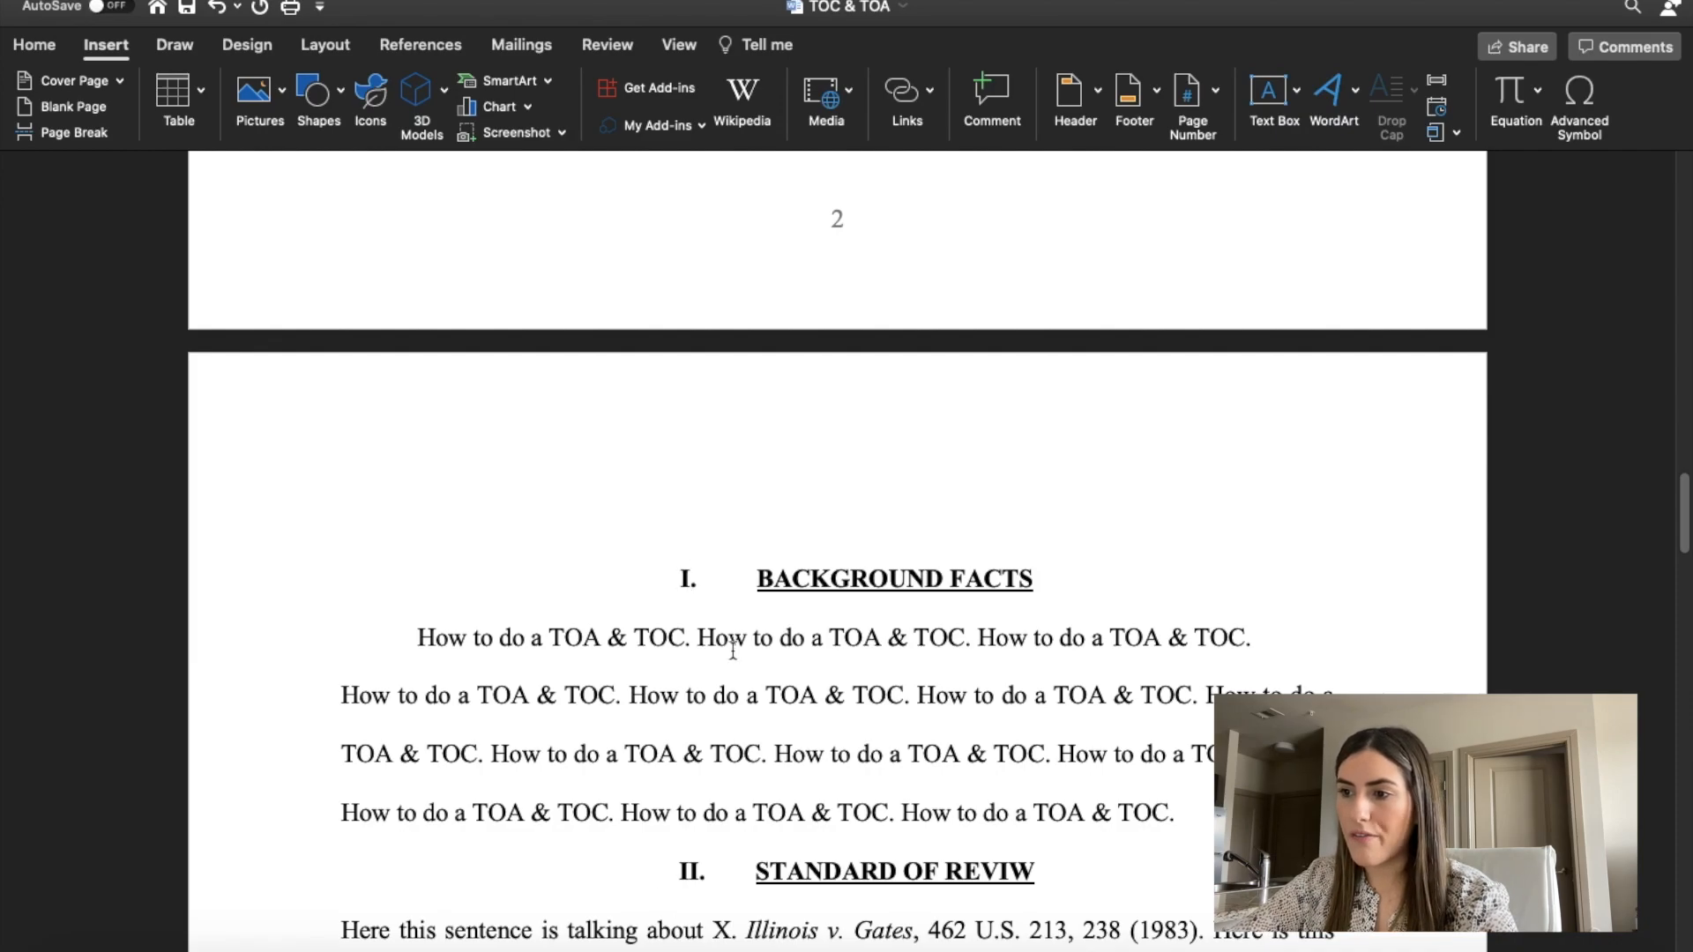
scroll(802, 591, "down", 15)
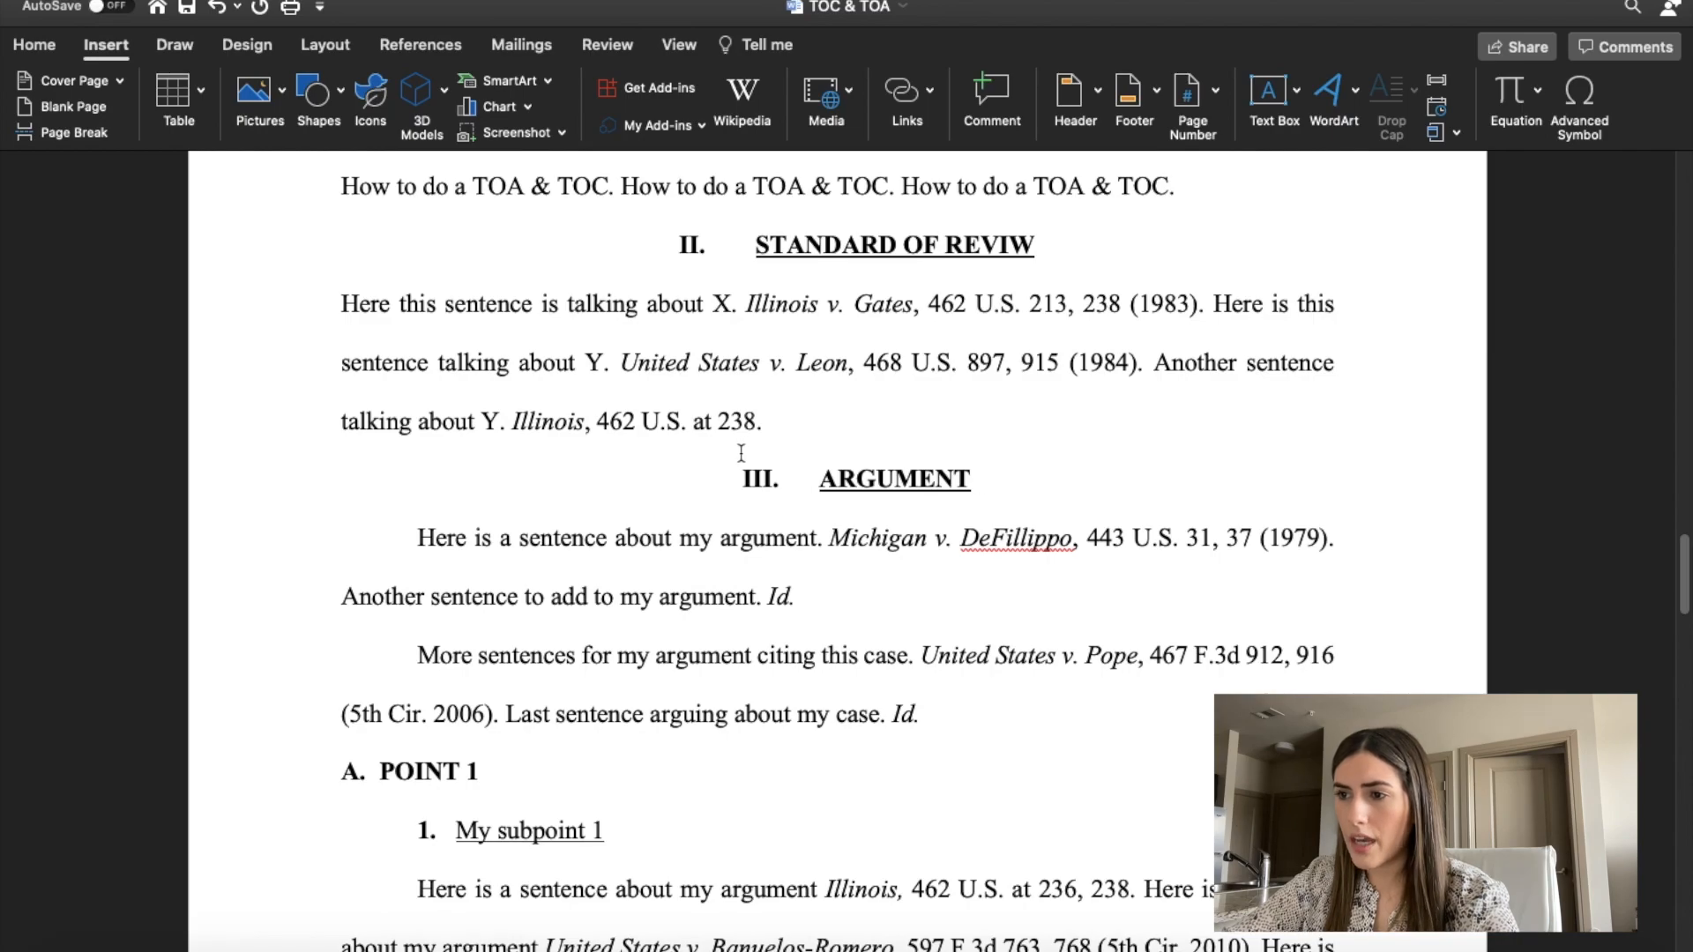
scroll(741, 453, "down", 3)
scroll(767, 453, "up", 2)
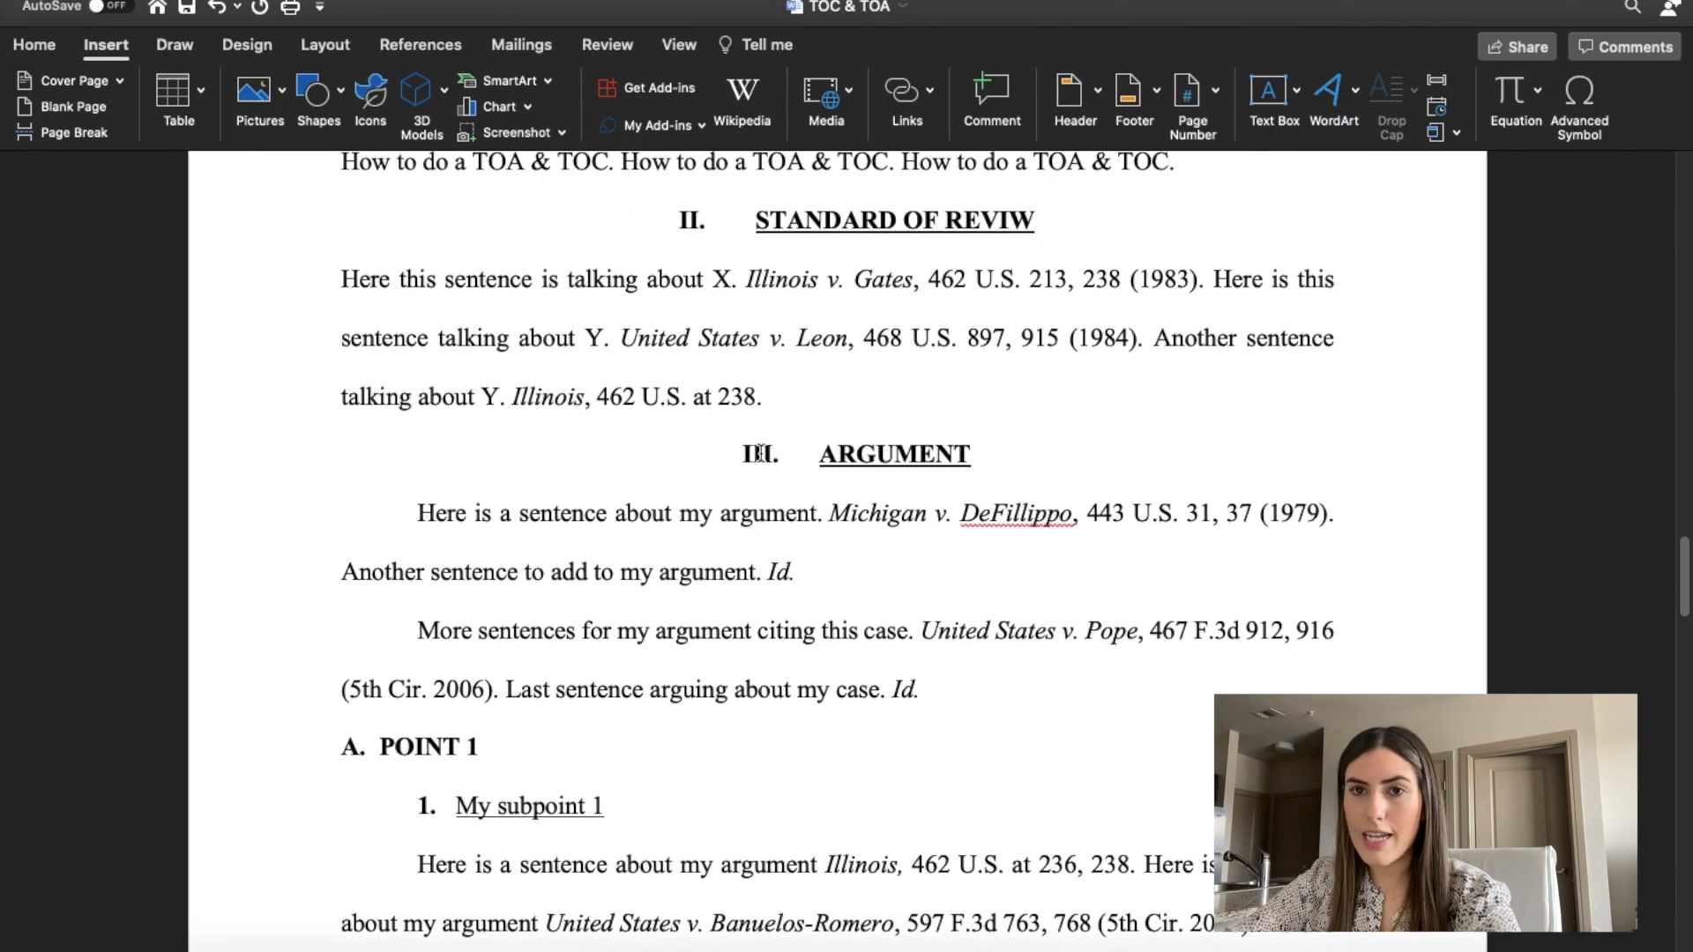
left_click(760, 453)
scroll(726, 447, "up", 20)
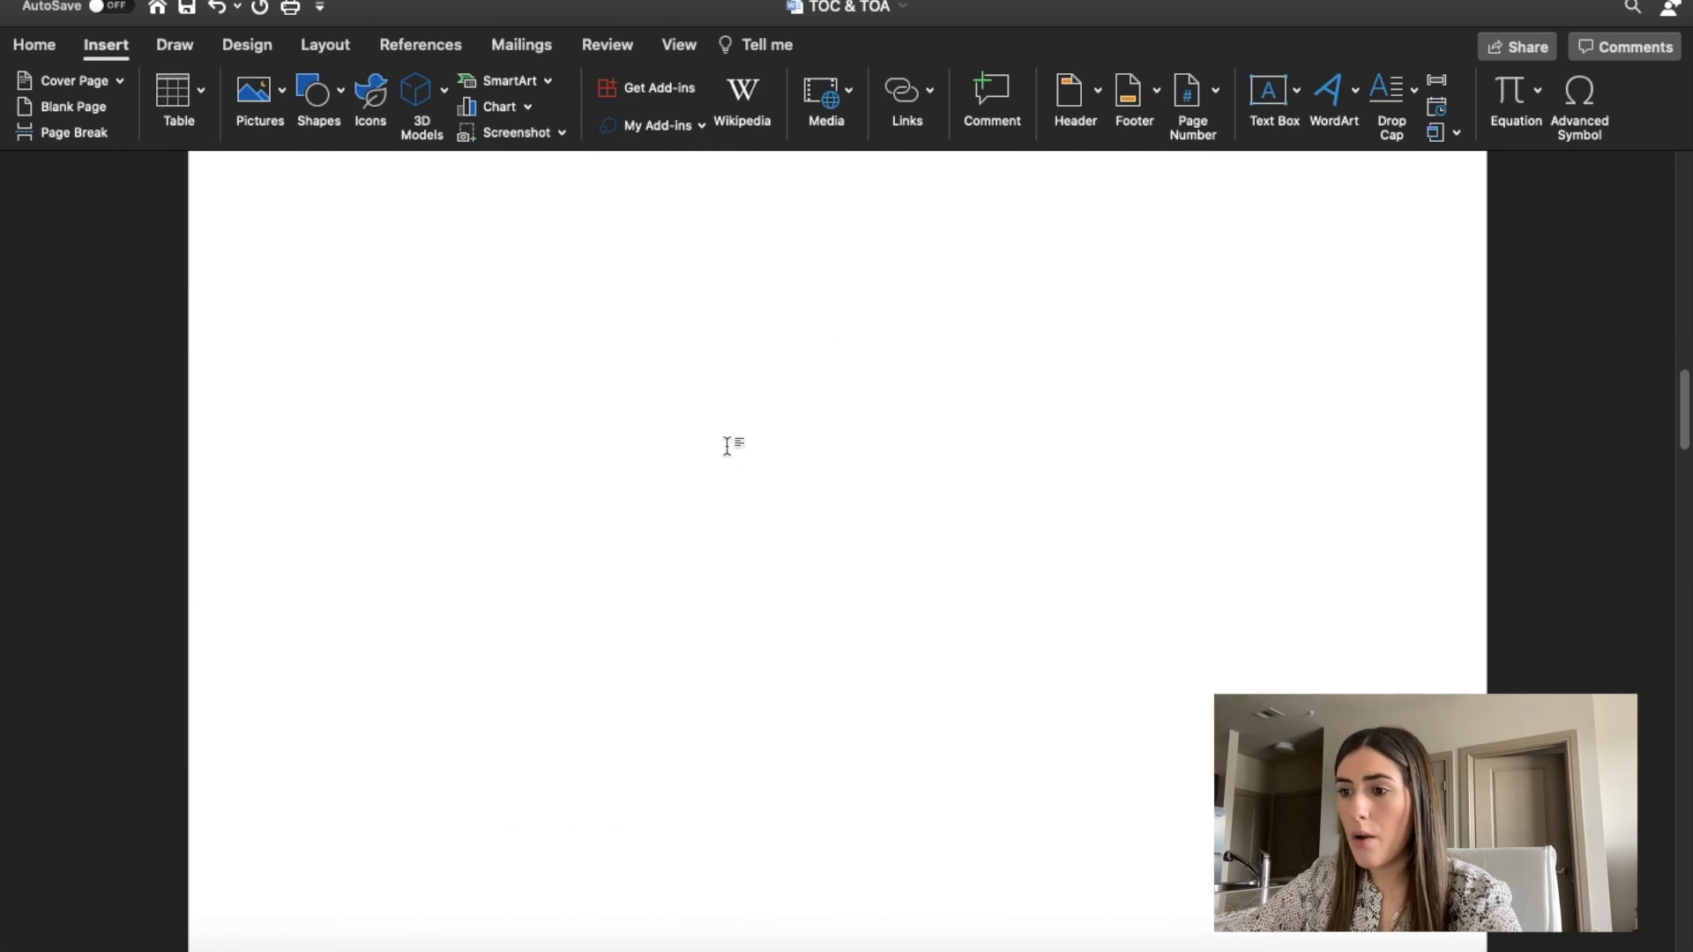
scroll(726, 446, "down", 10)
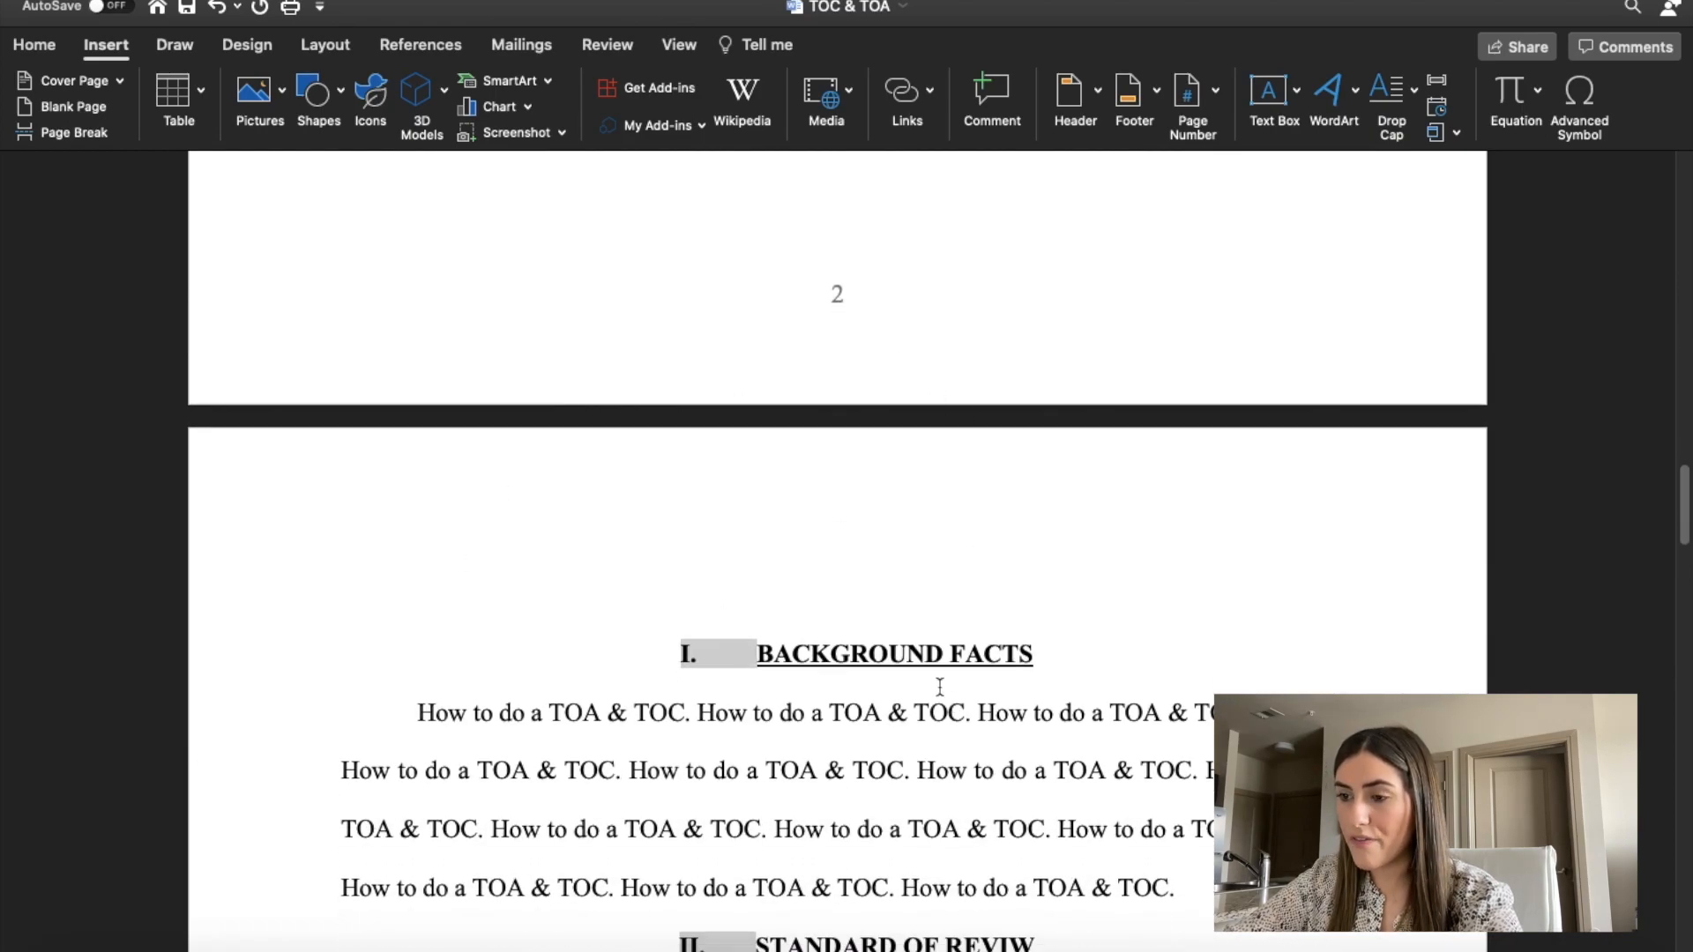
Apply the Heading 1 style to the BACKGROUND FACTS heading and set its font size to 12.
left_click_drag(1071, 651, 729, 650)
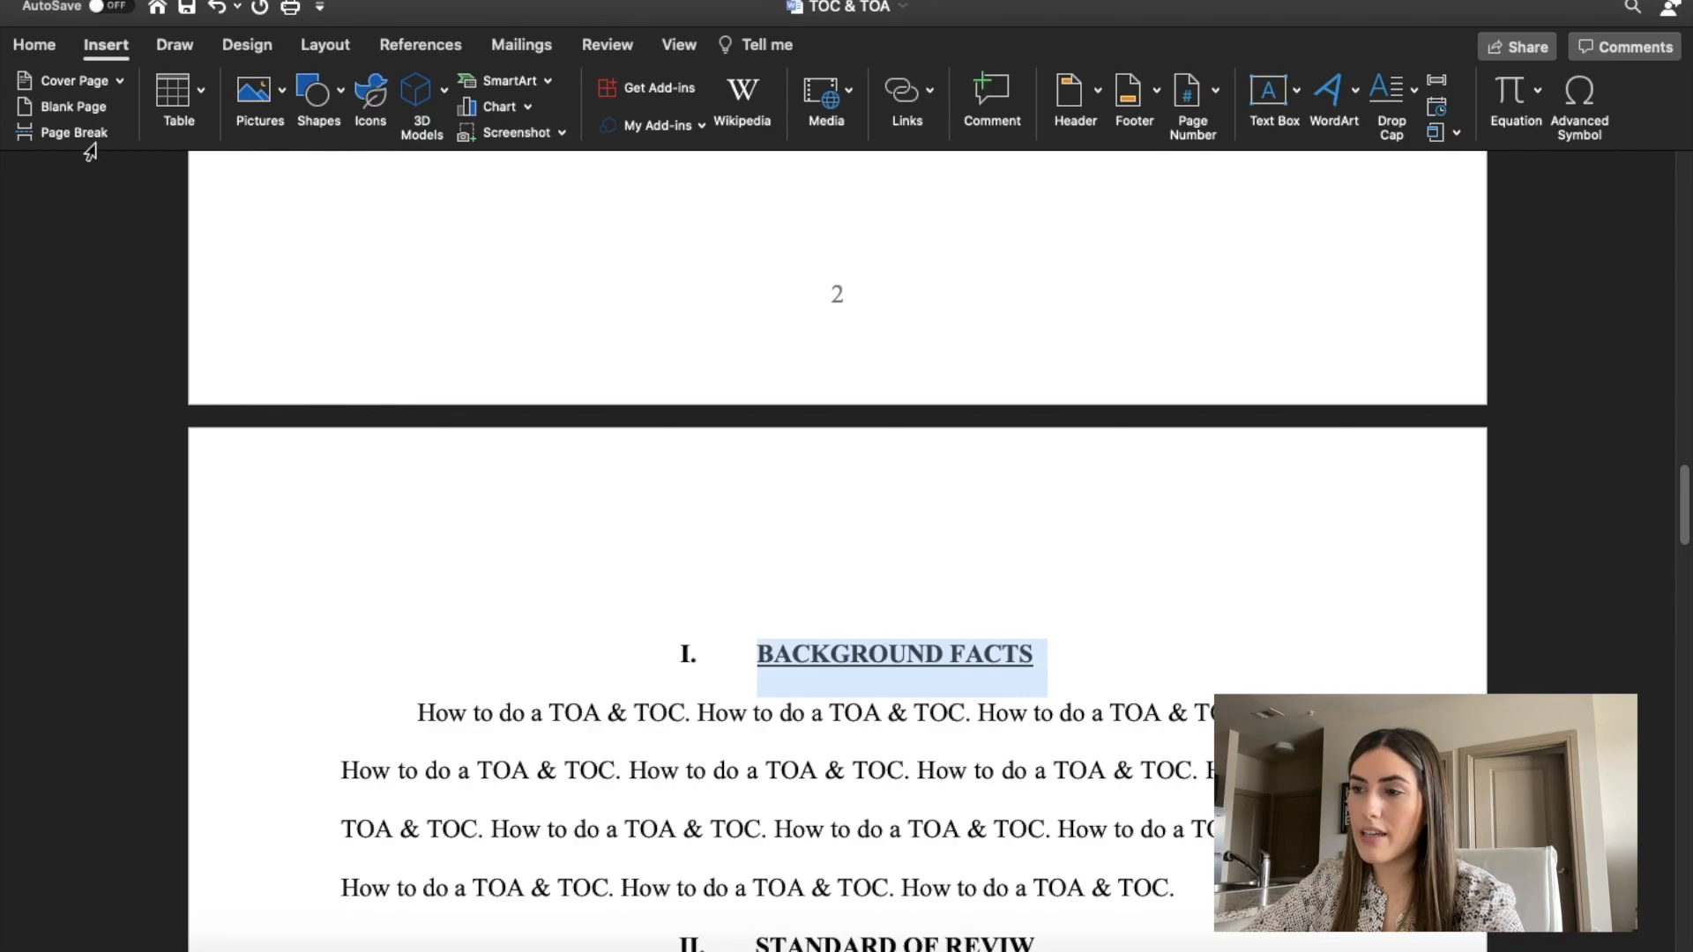
left_click(28, 51)
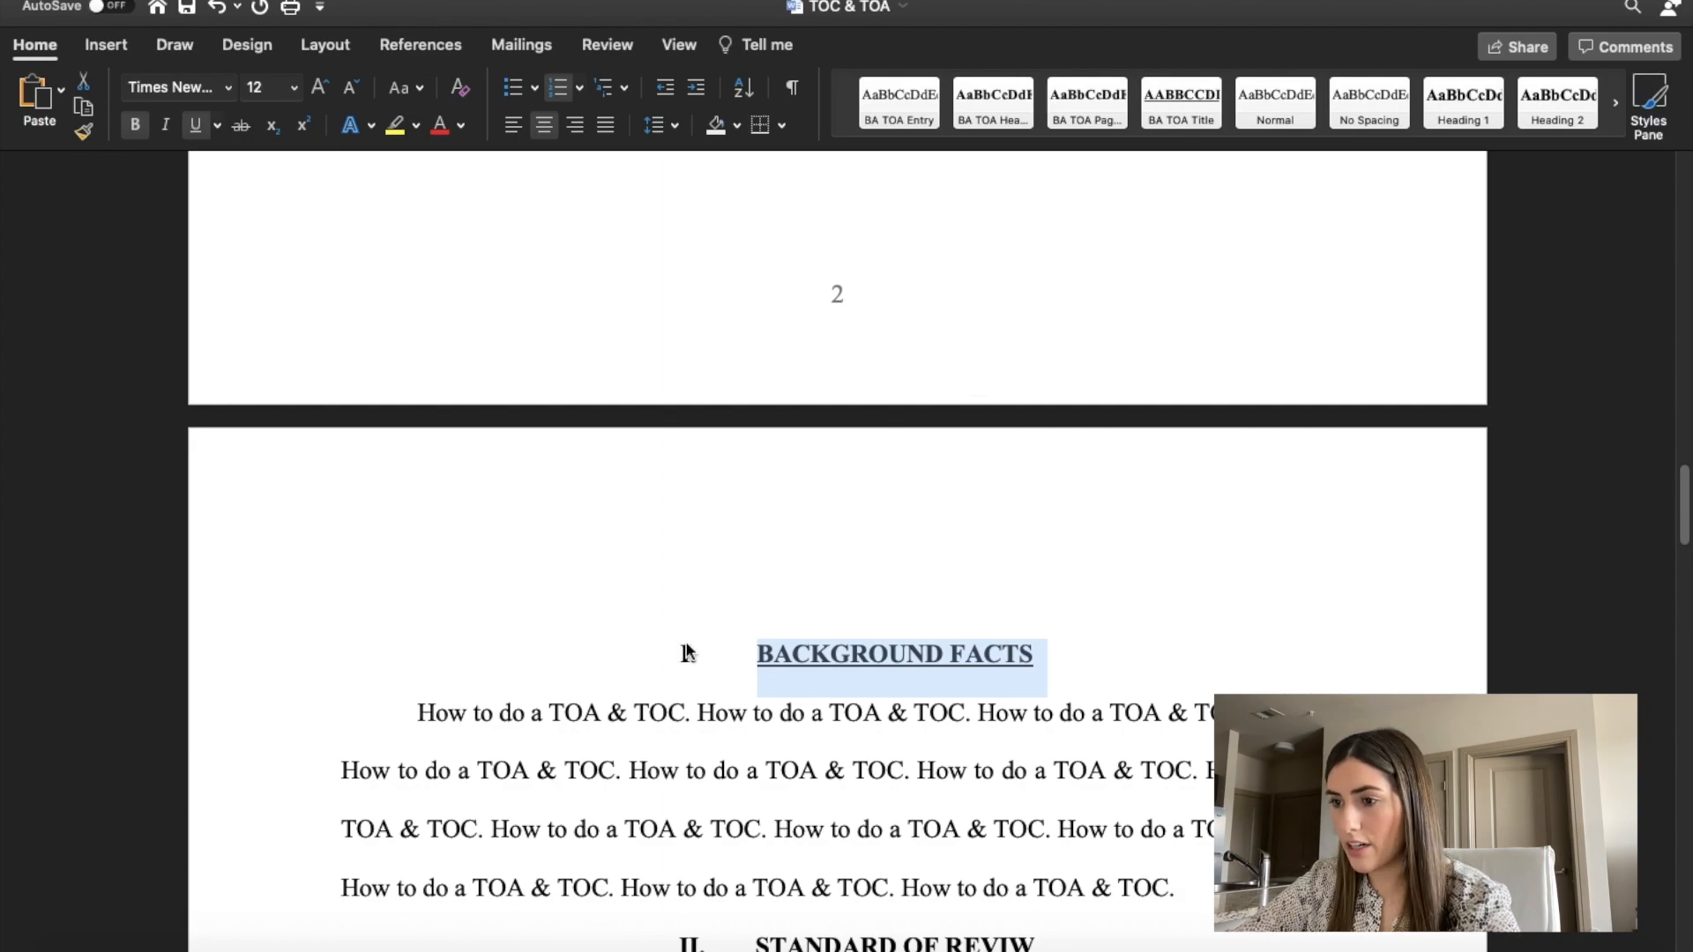
left_click(689, 653)
left_click_drag(1138, 677, 755, 653)
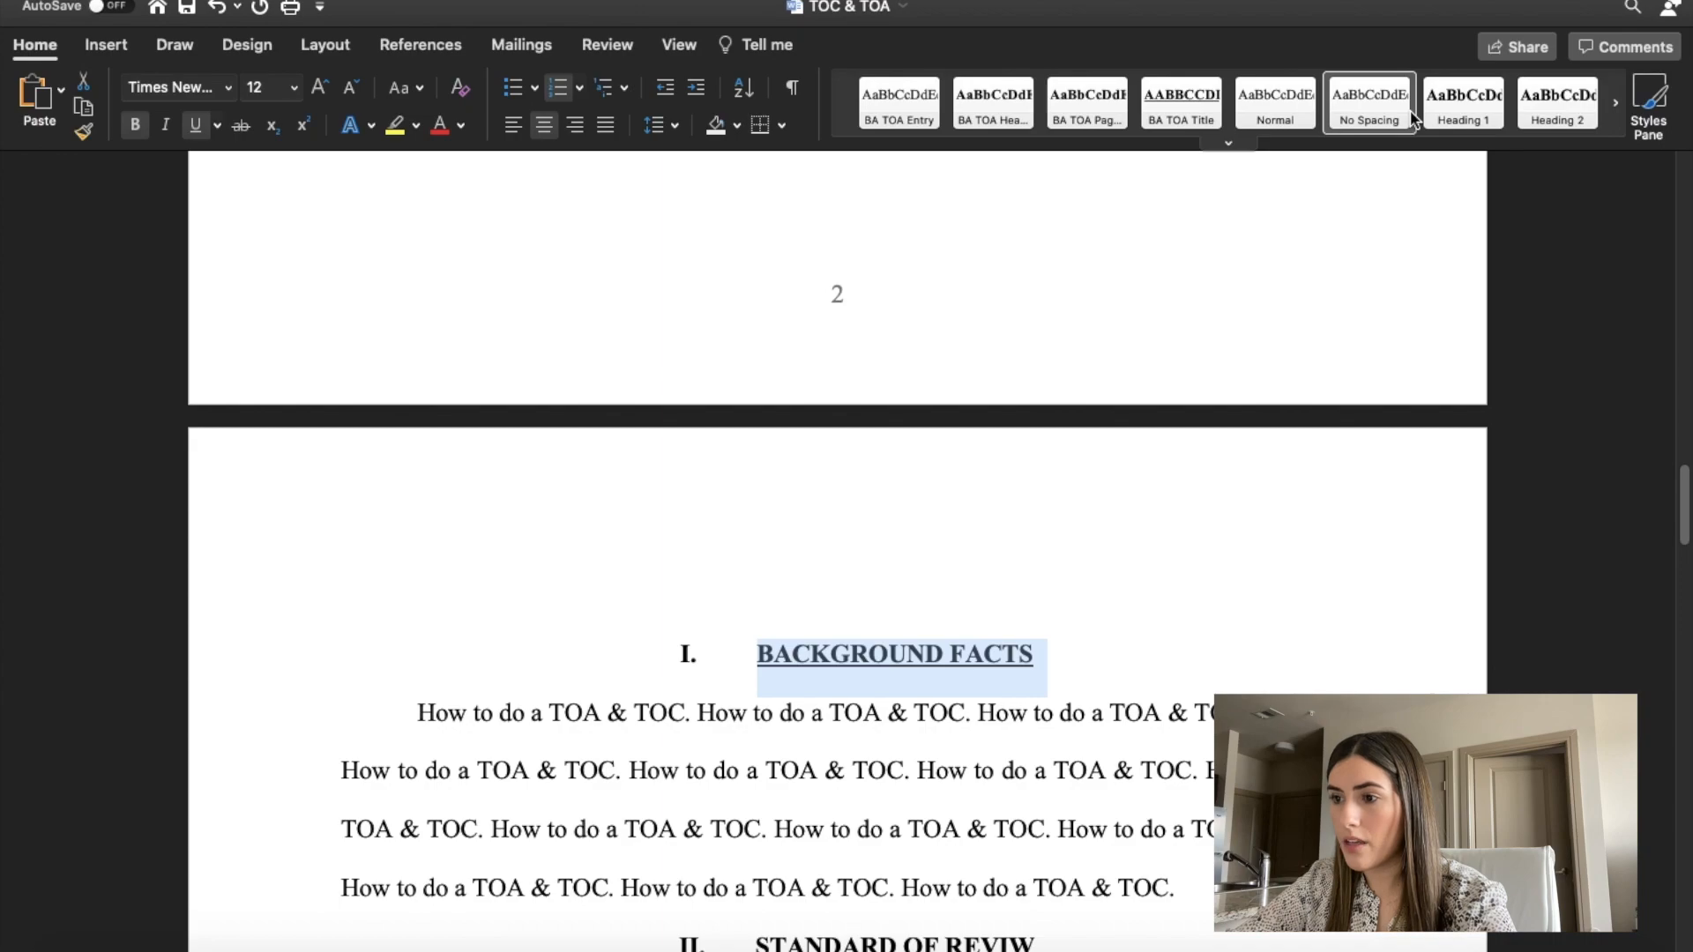
left_click(1463, 101)
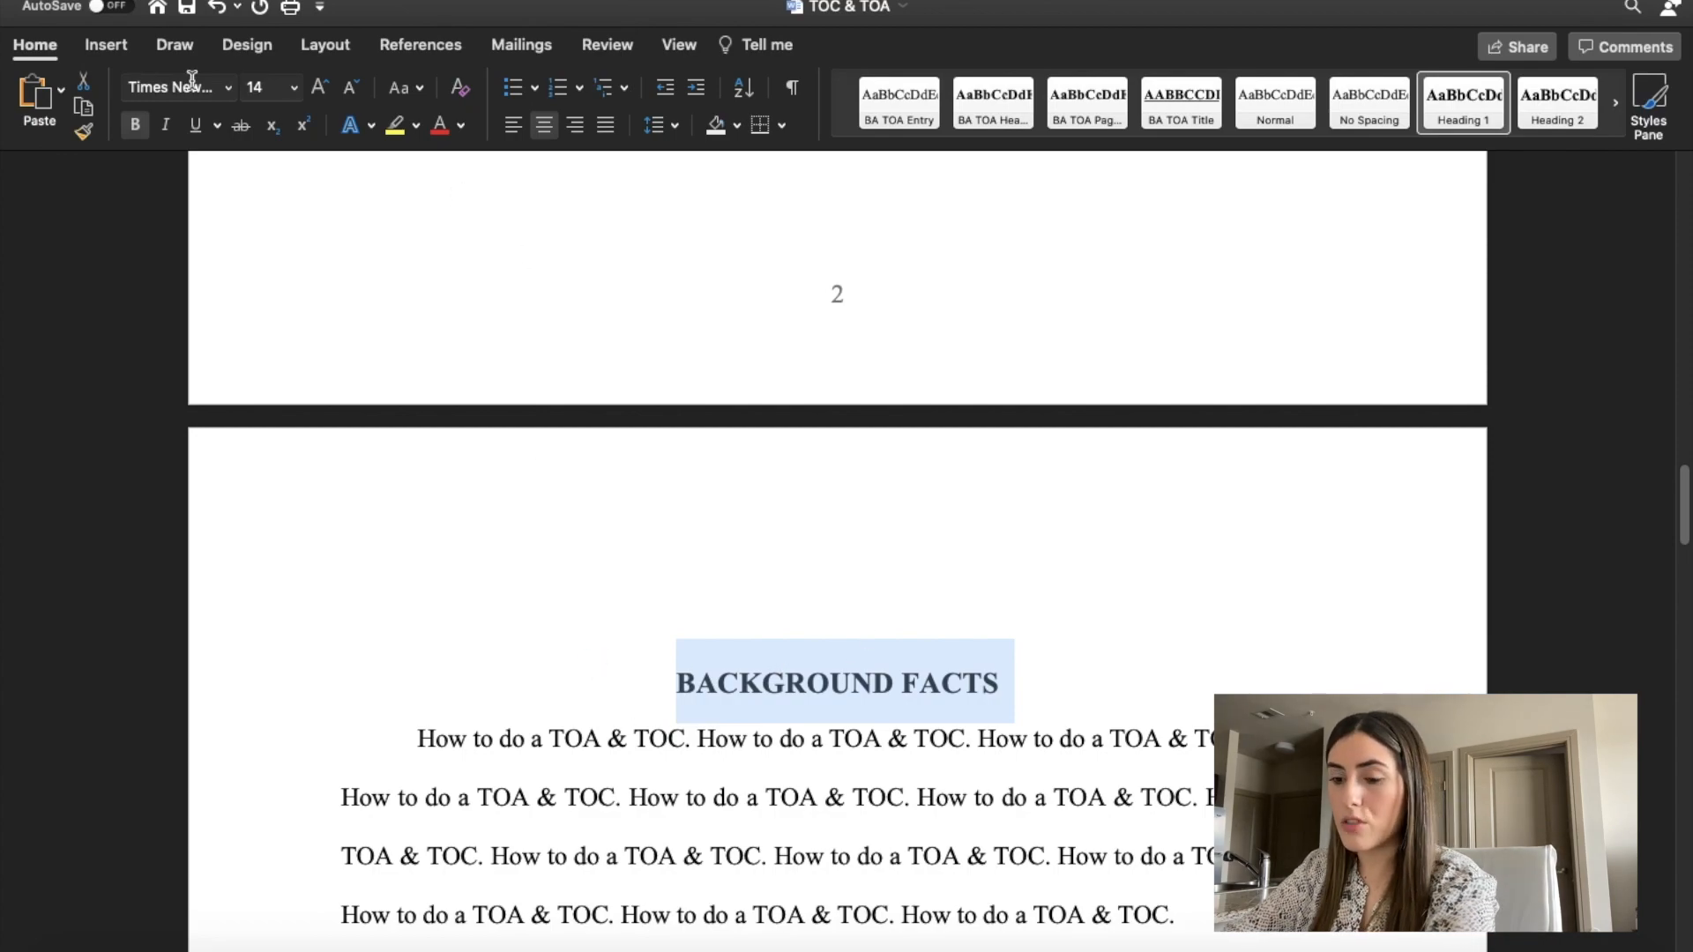
left_click(268, 92)
key("Return")
Number the BACKGROUND FACTS heading "I." with a tab after the numeral, and underline the heading text.
left_click(696, 674)
type("I.")
key("Tab")
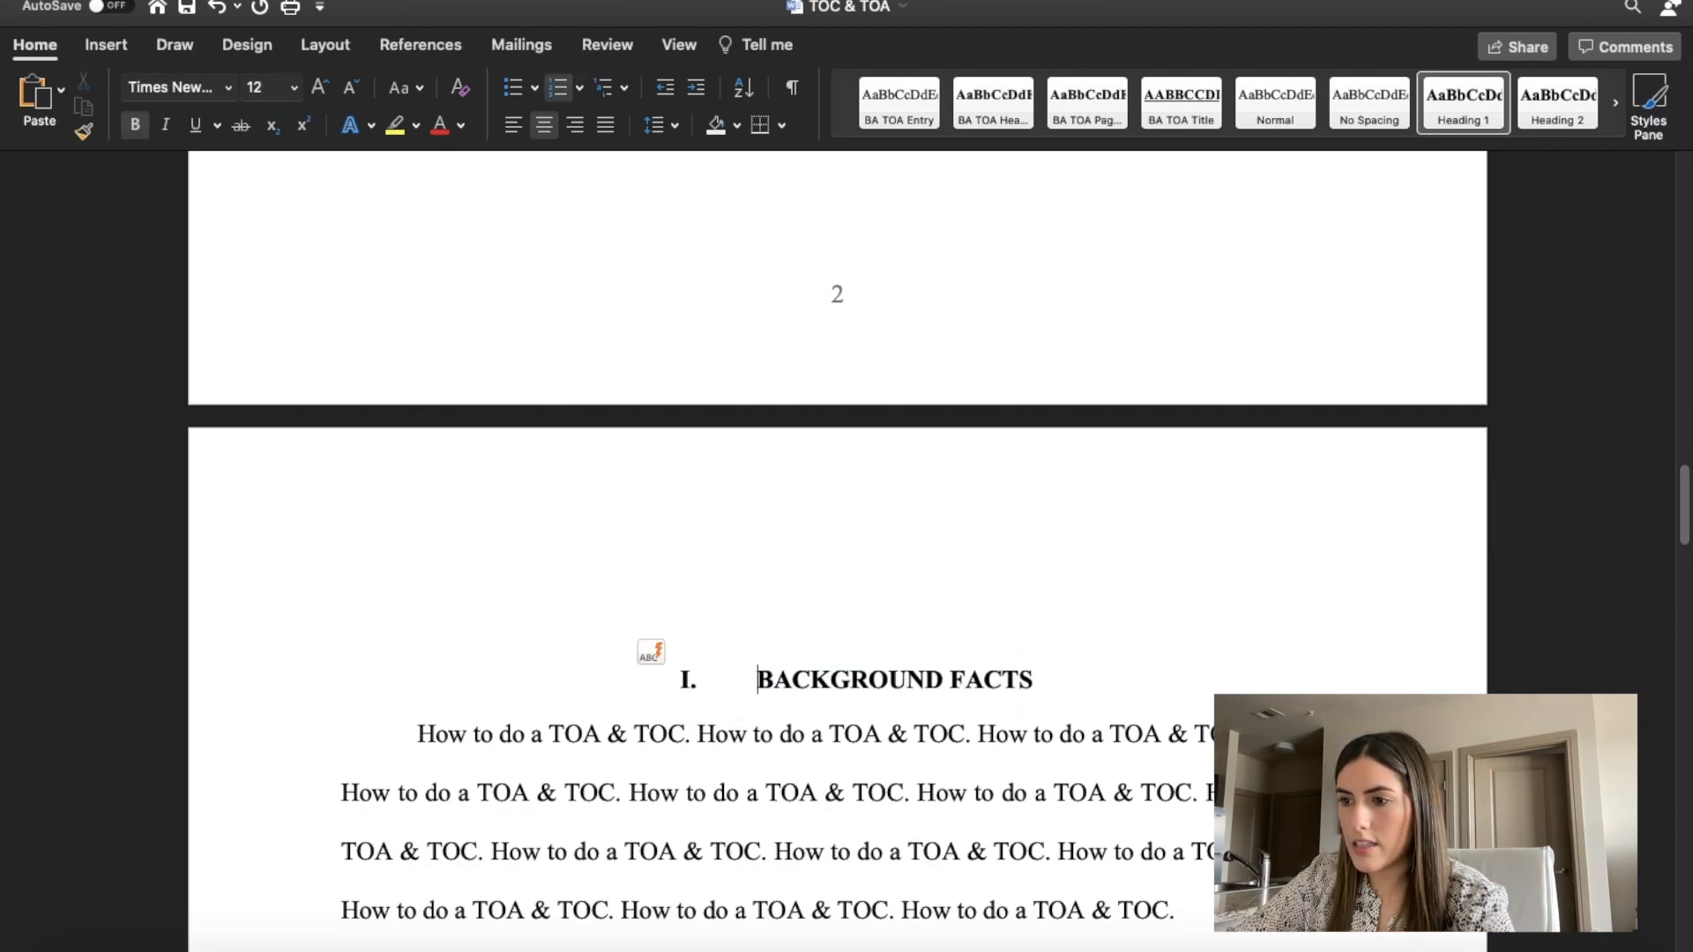
triple_click(1069, 684)
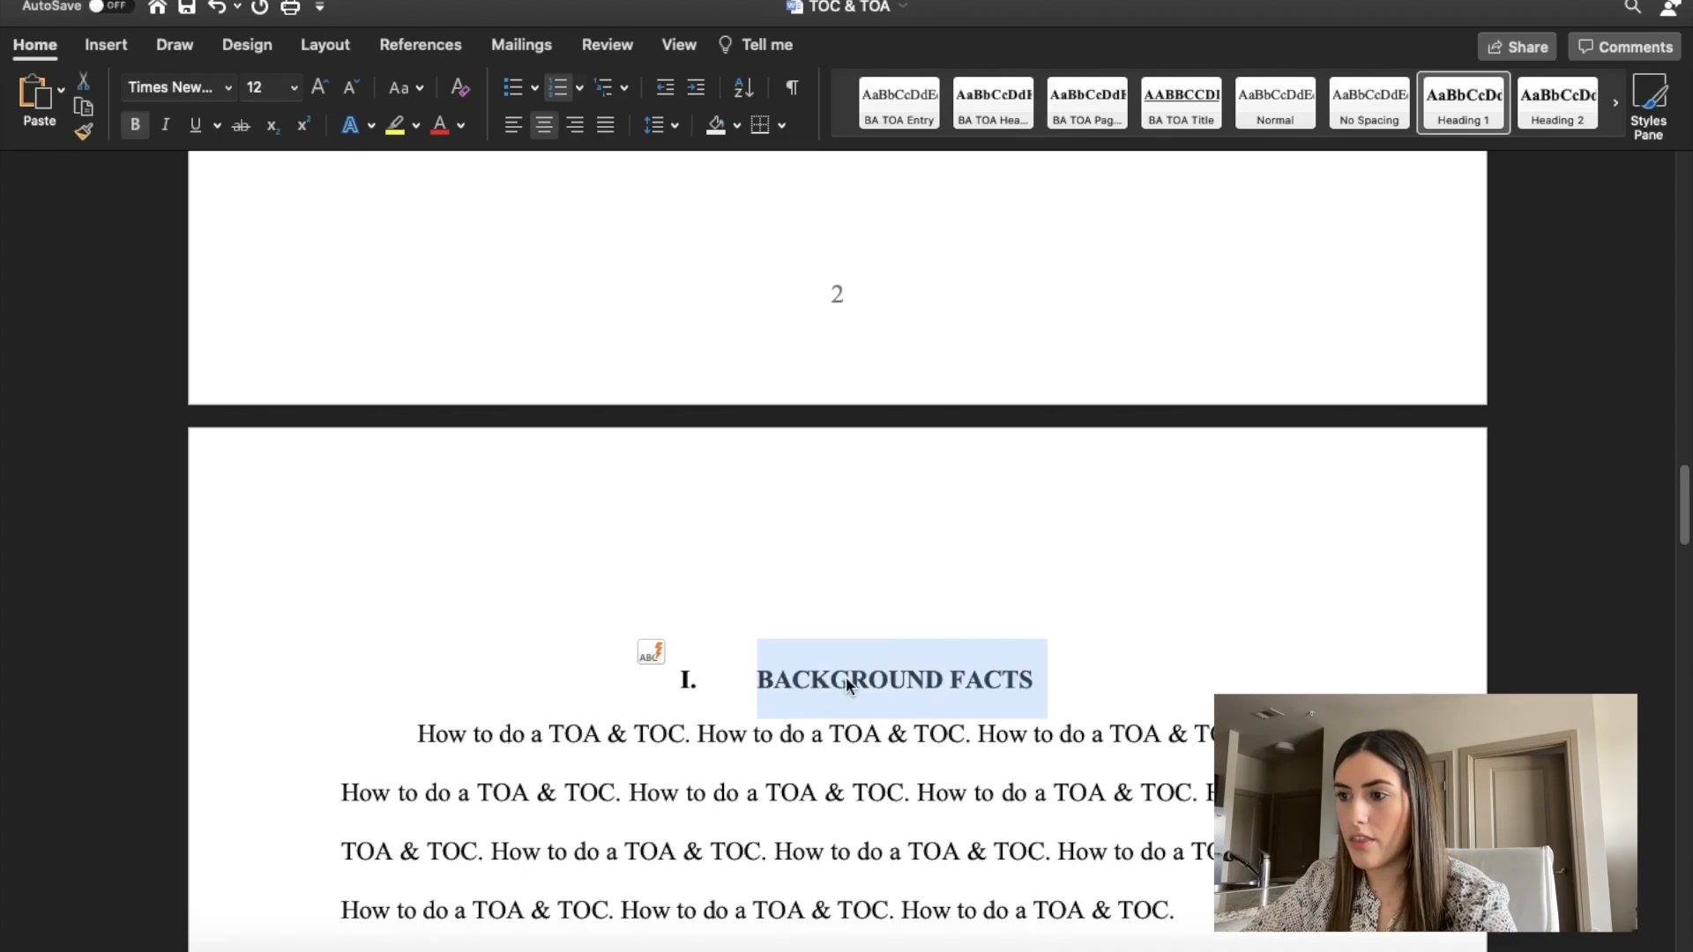
key("super+u")
left_click(1095, 666)
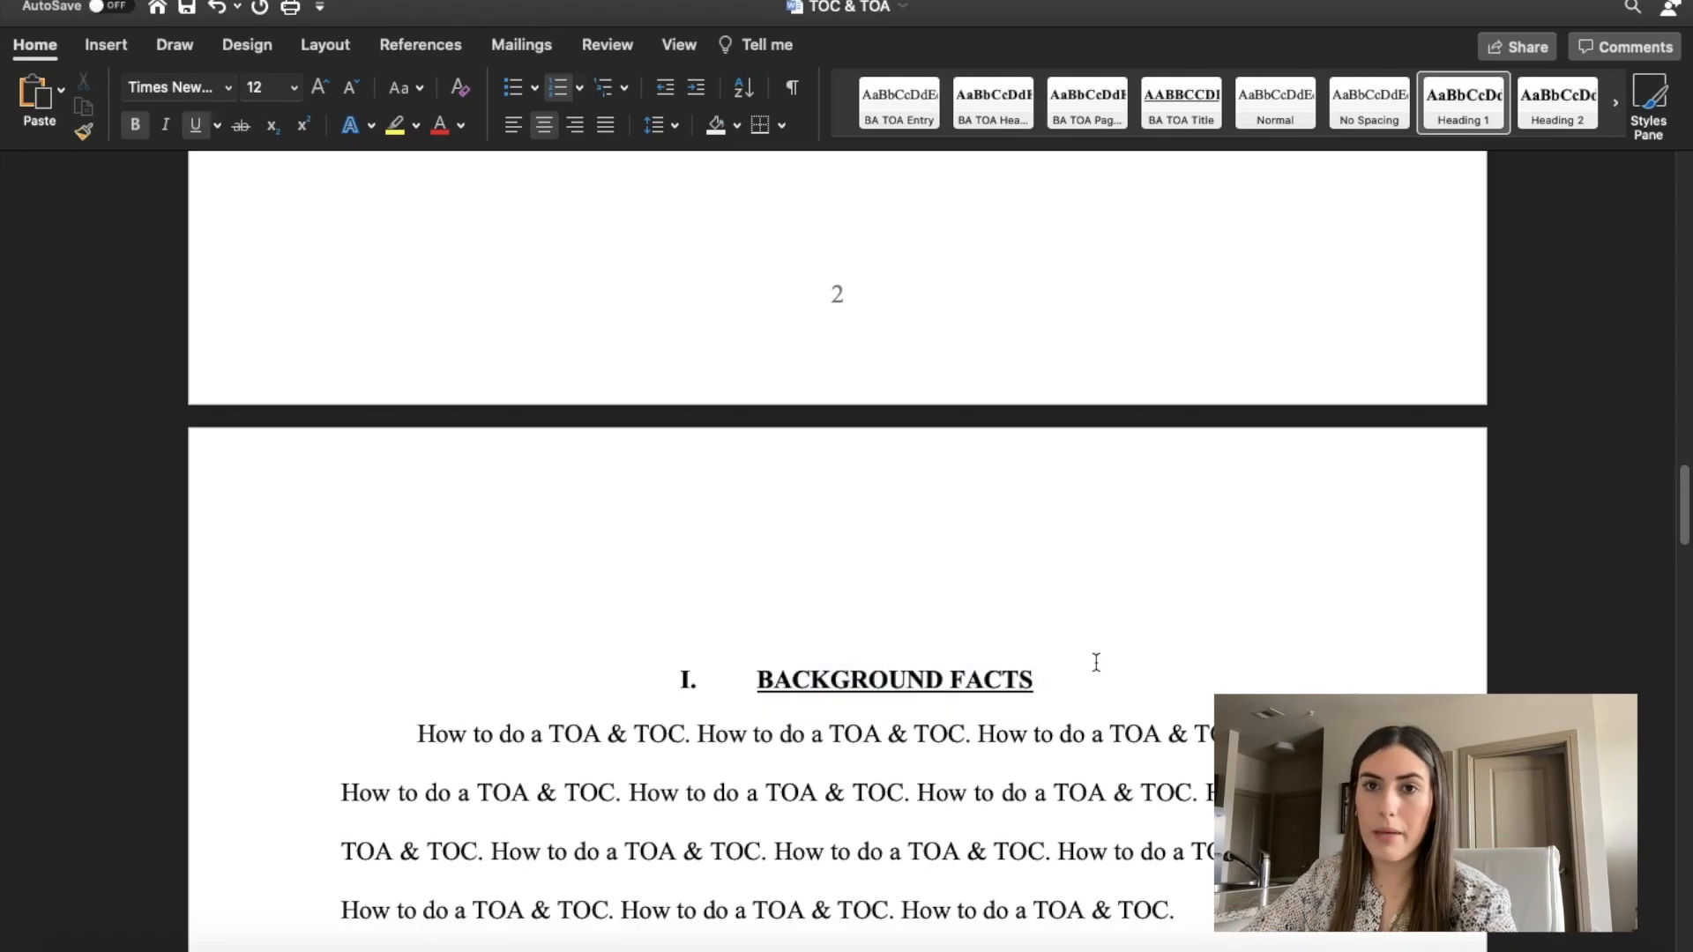
Correct the misspelled second section heading to read "STANDARD OF REVIEW".
scroll(1096, 662, "down", 1)
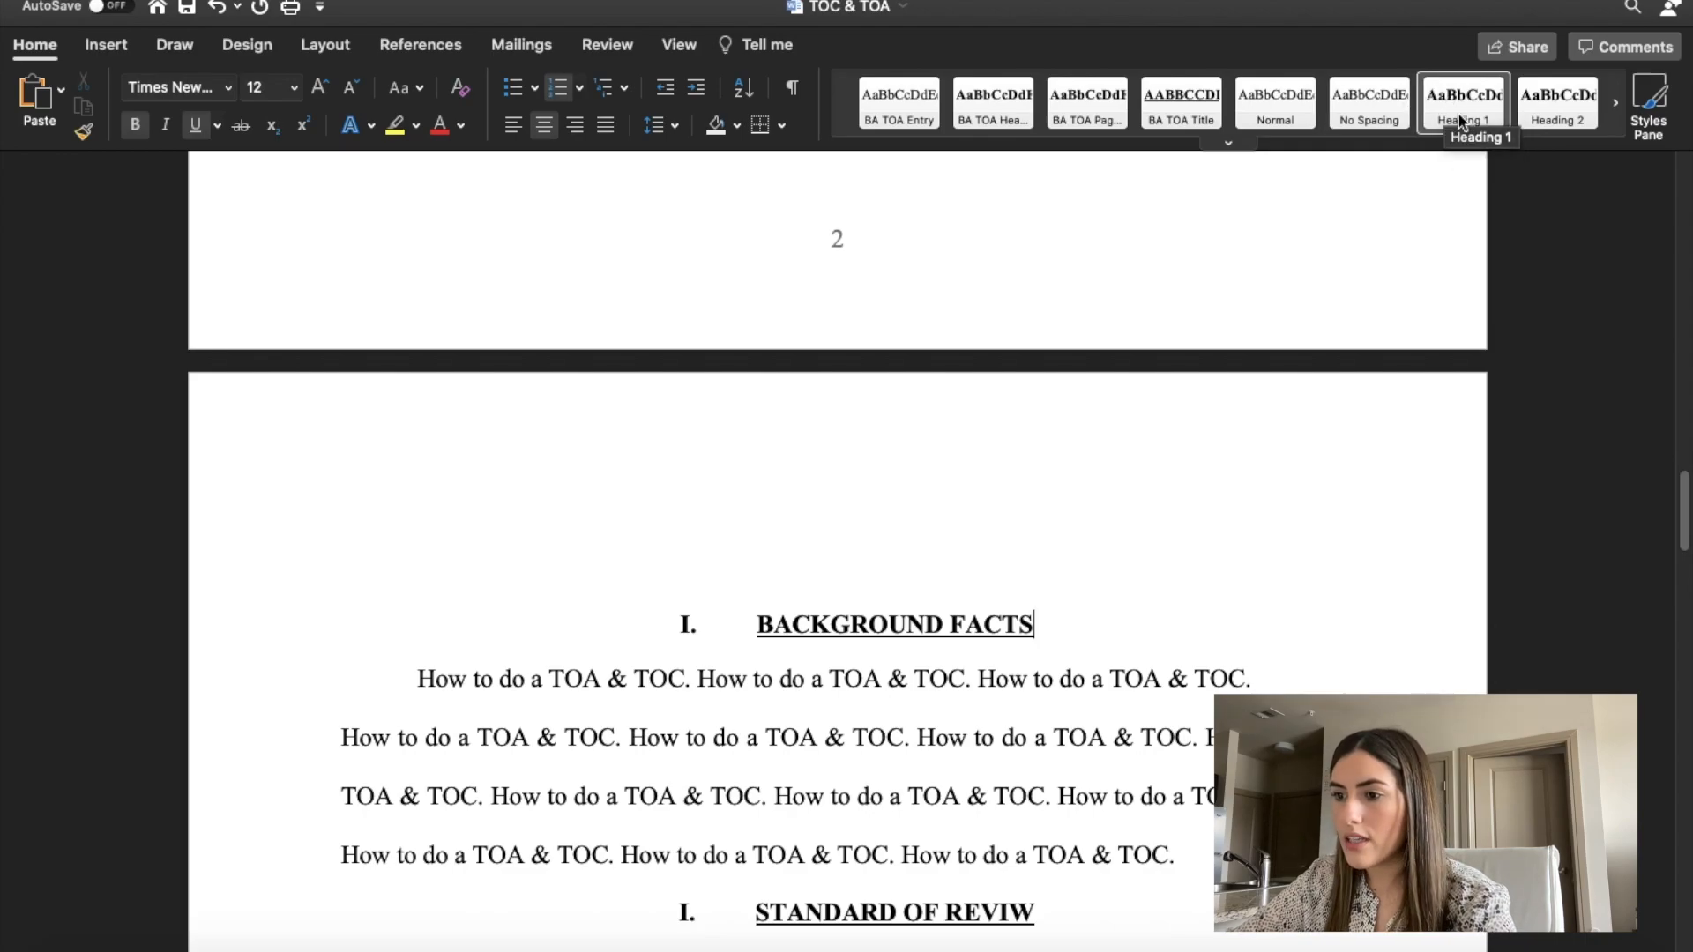
scroll(1014, 503, "down", 8)
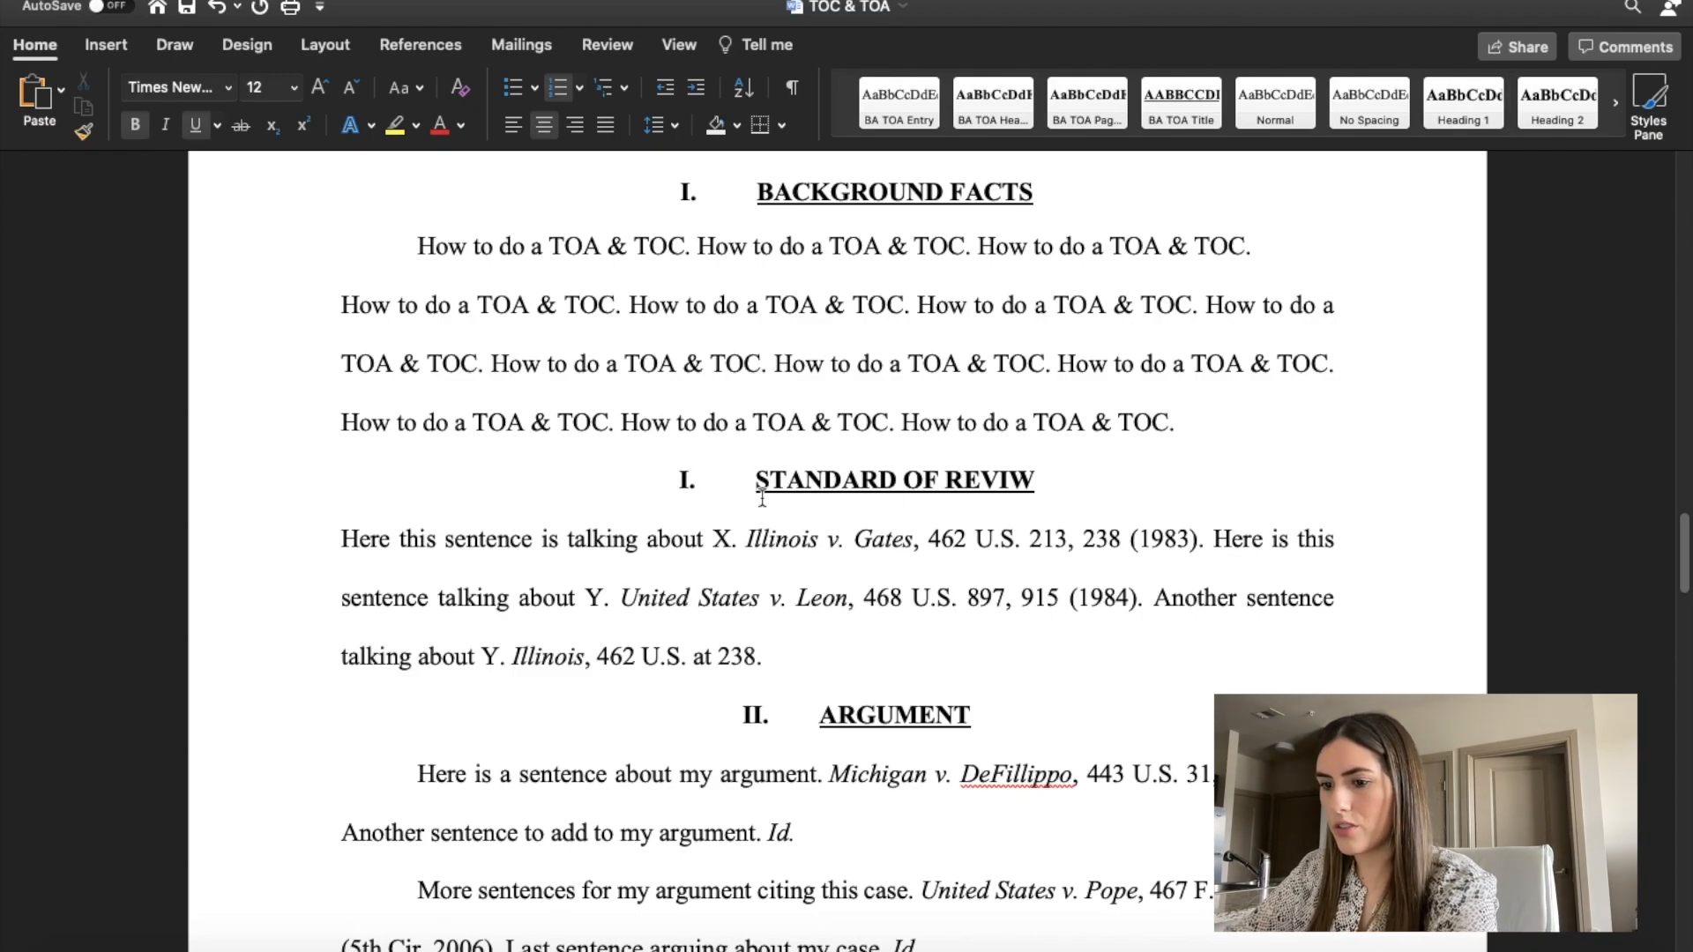
type("E")
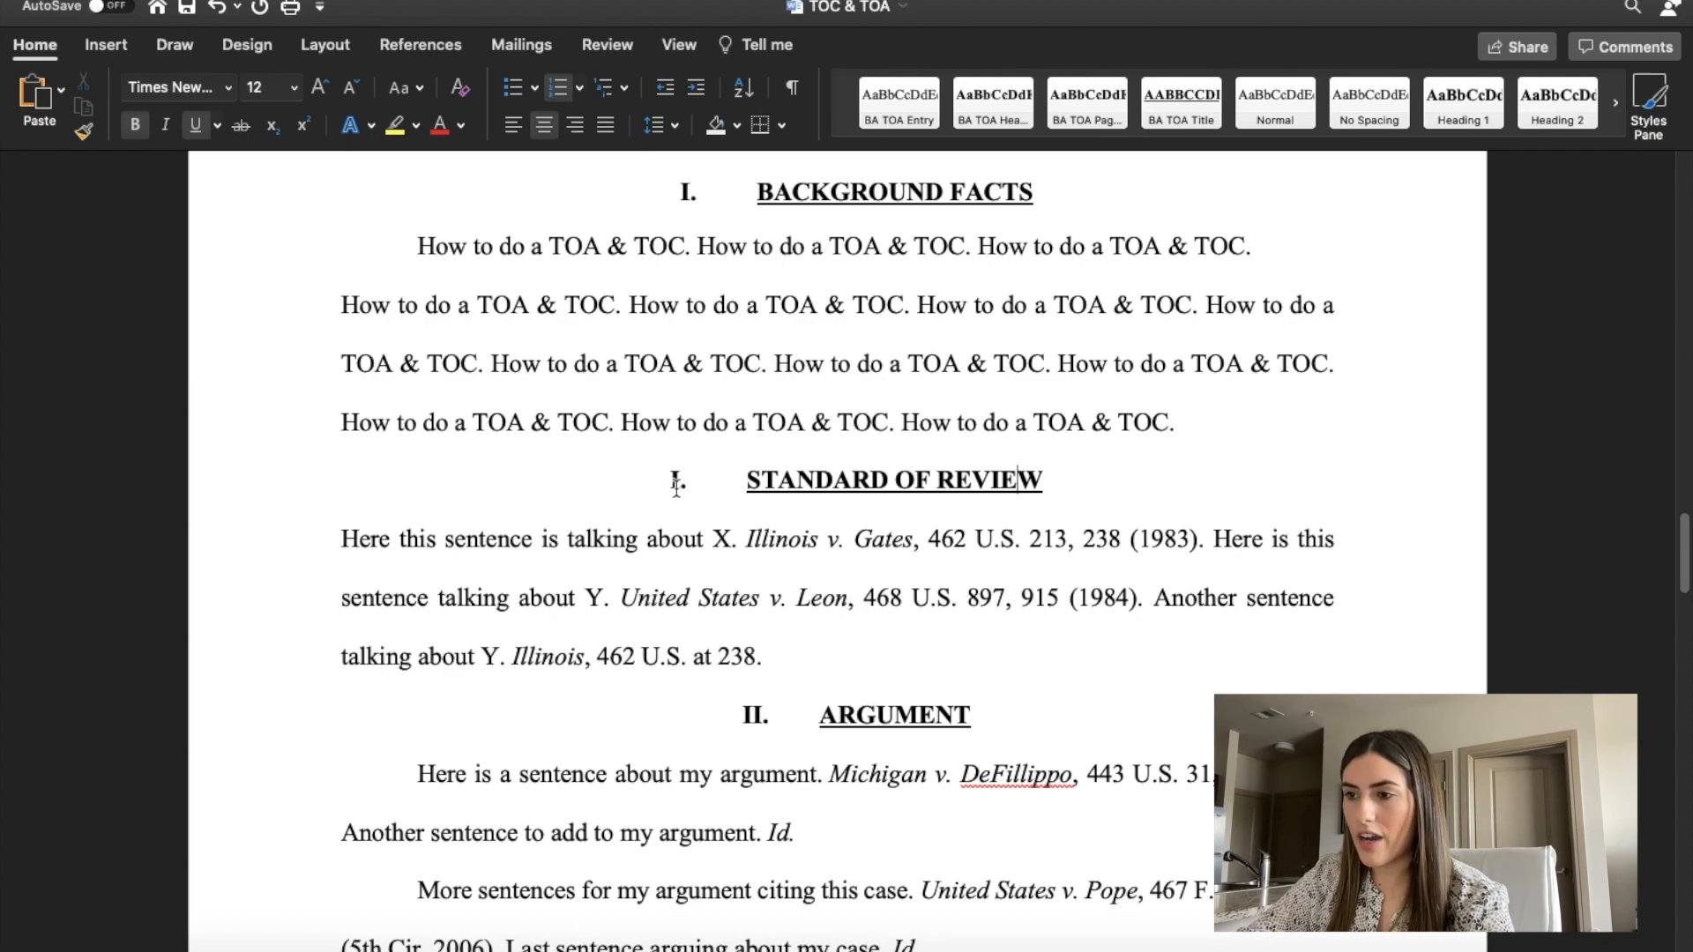
Apply the Heading 1 style to the STANDARD OF REVIEW heading and set its font size to 12.
left_click_drag(1077, 480, 769, 485)
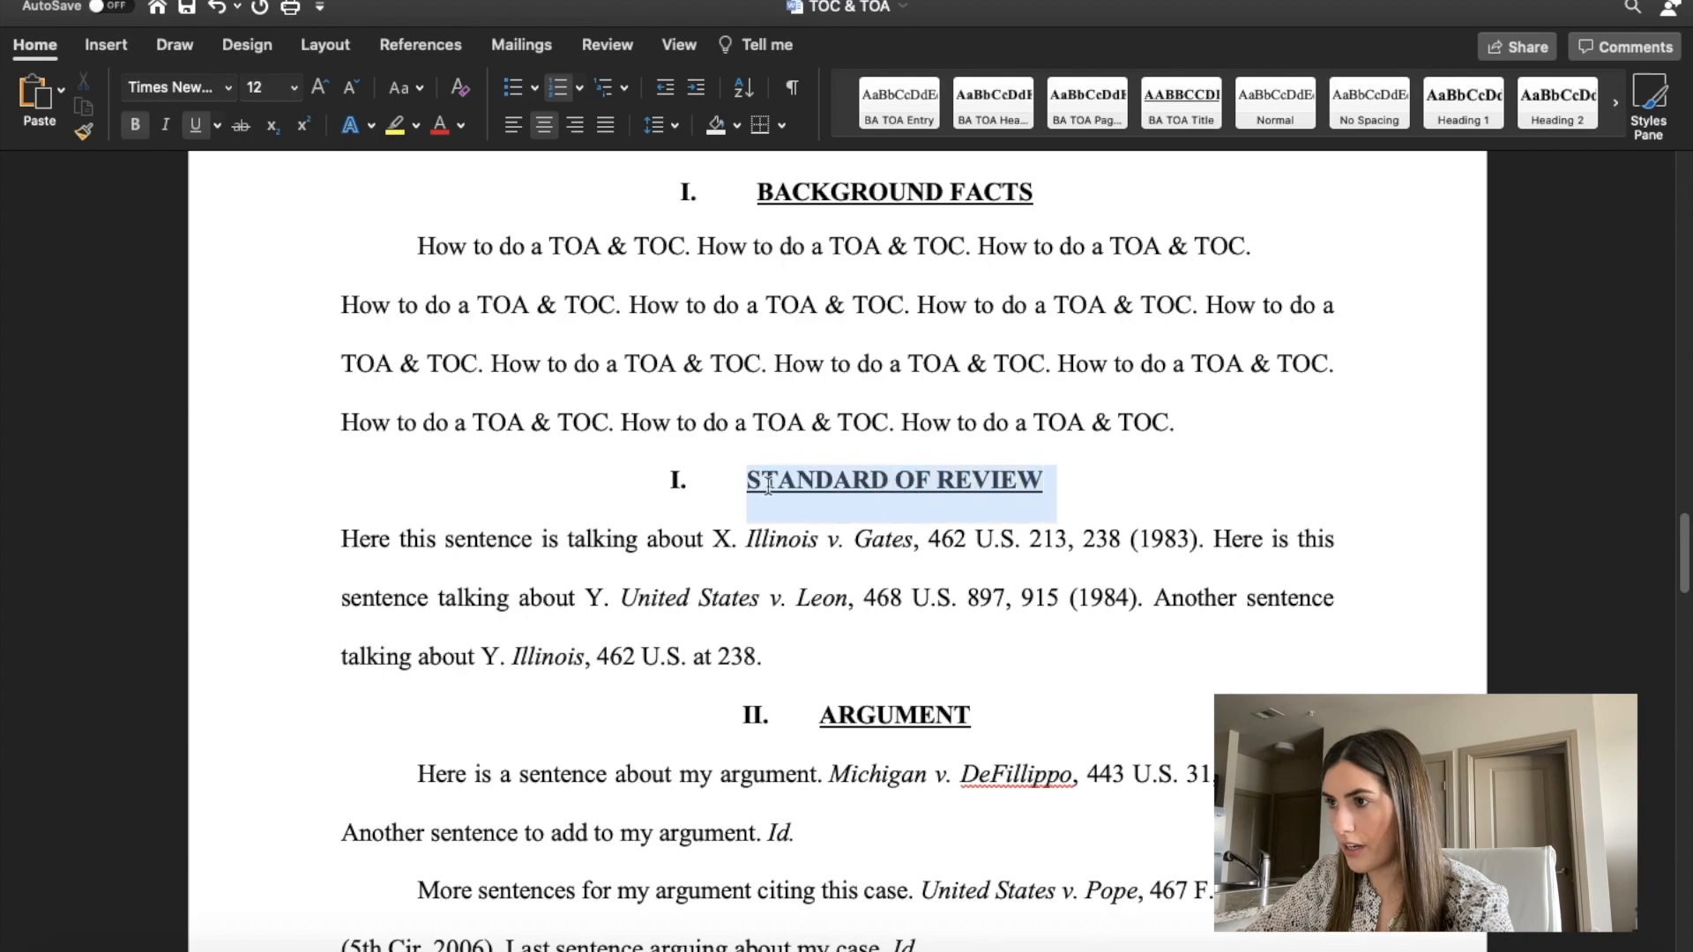
left_click(1464, 102)
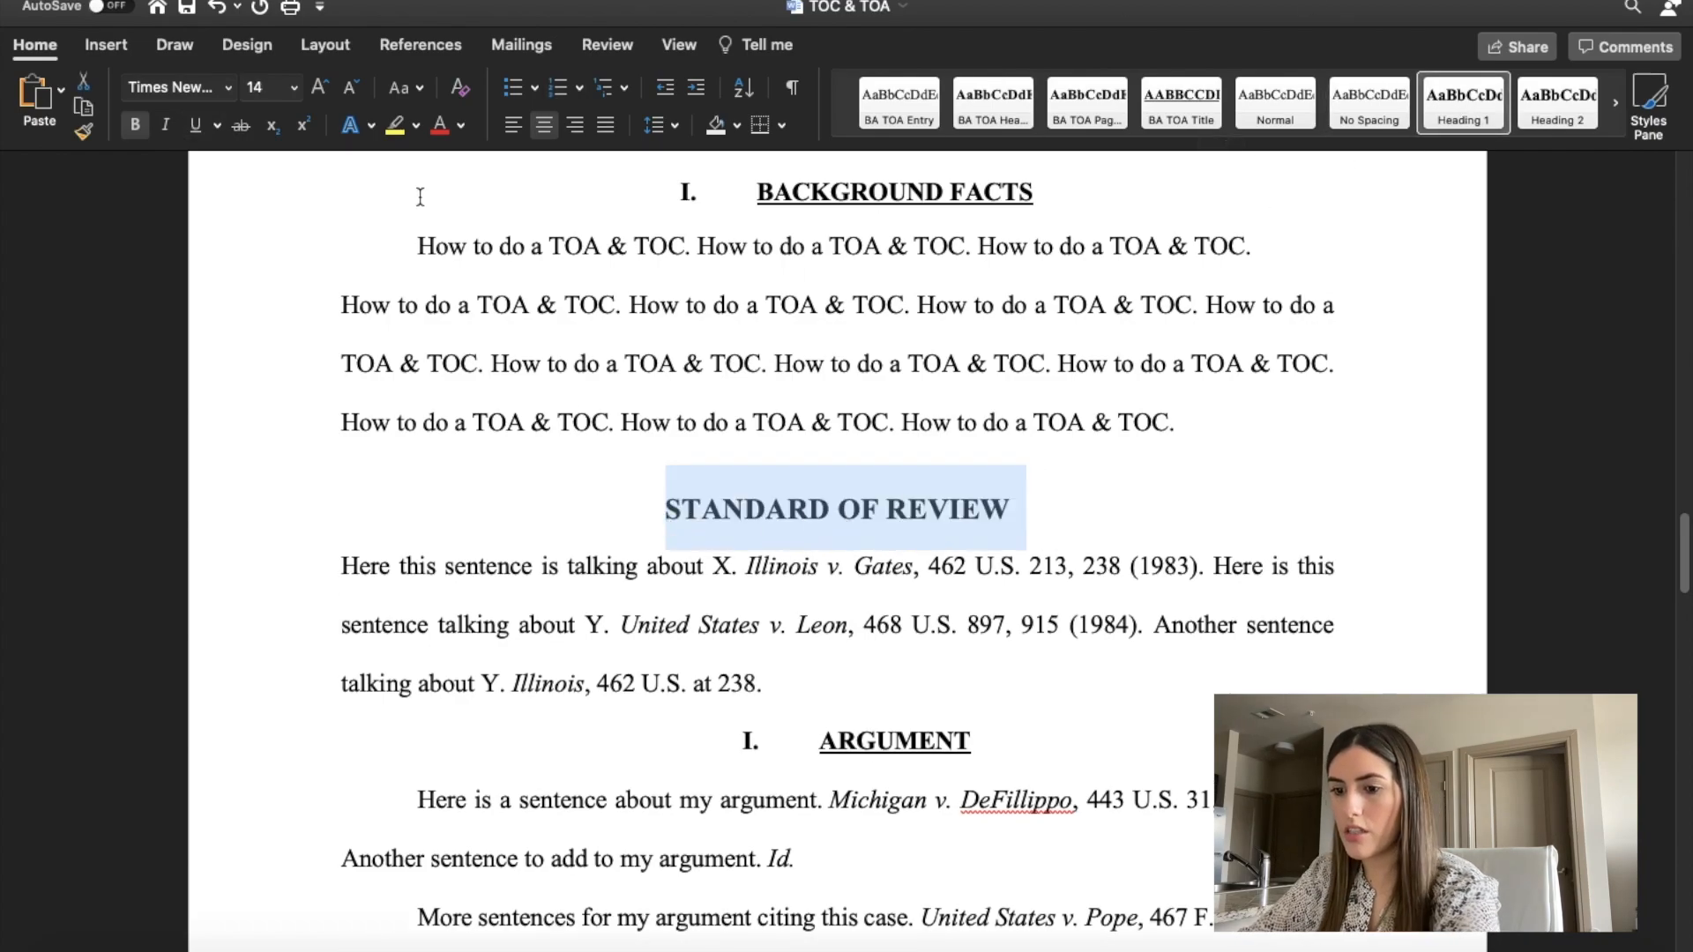
left_click(256, 86)
type("12")
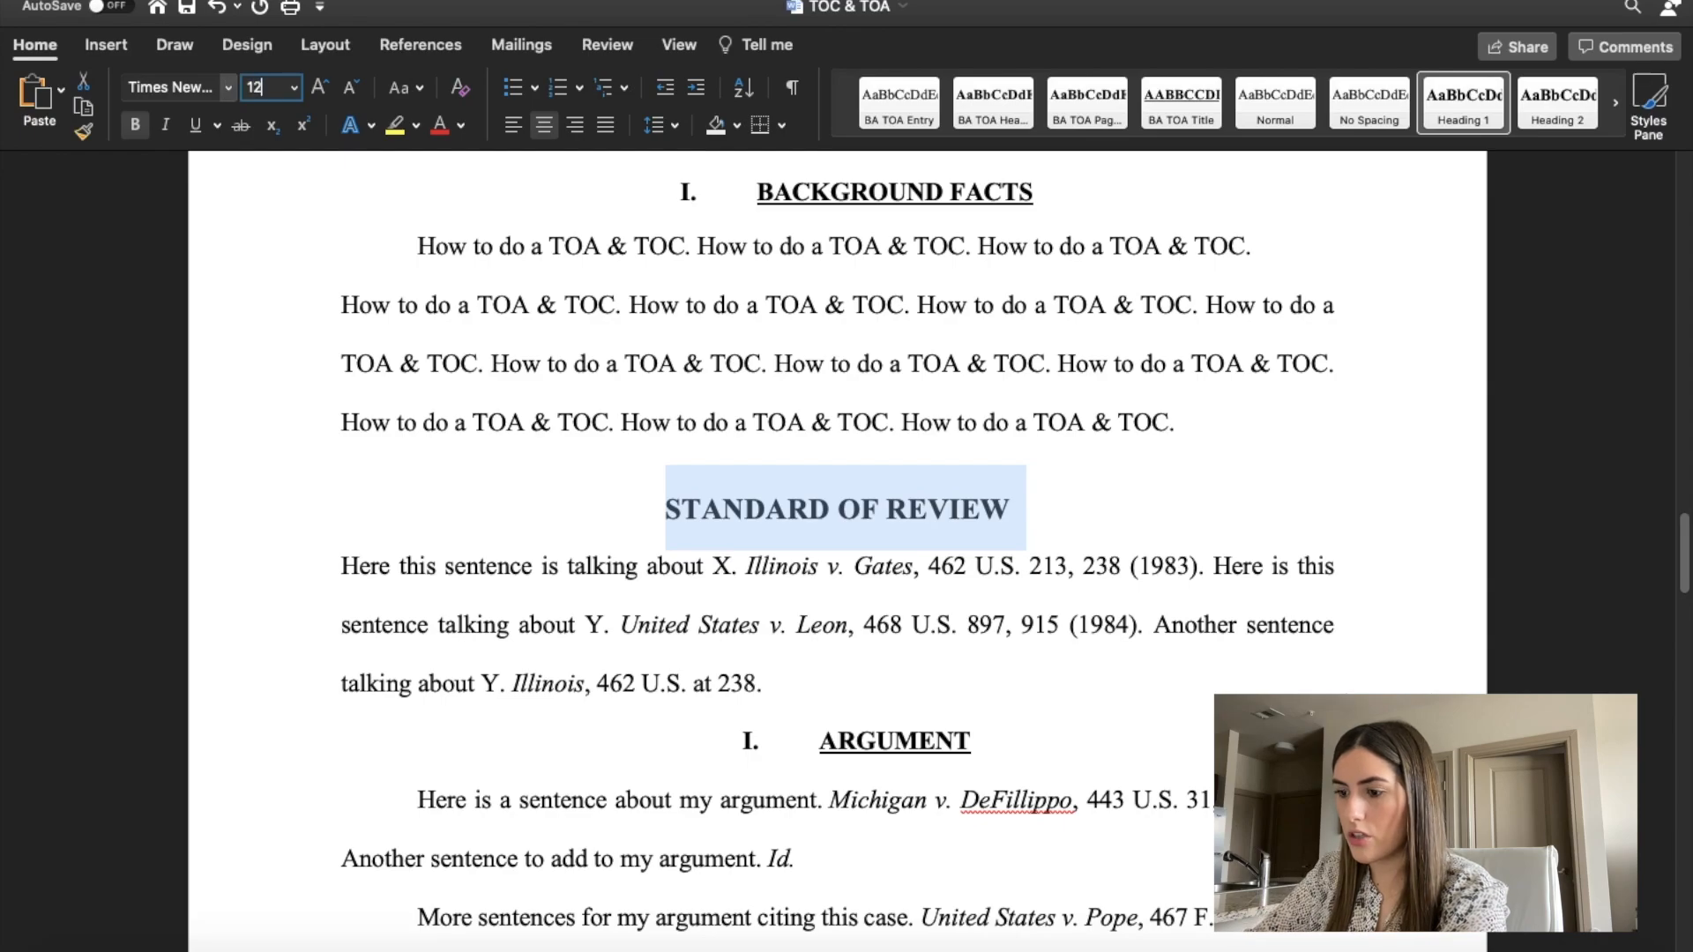
key("Return")
Number the STANDARD OF REVIEW heading "II." with a tab after the numeral, and underline the heading text.
left_click(694, 505)
type("I")
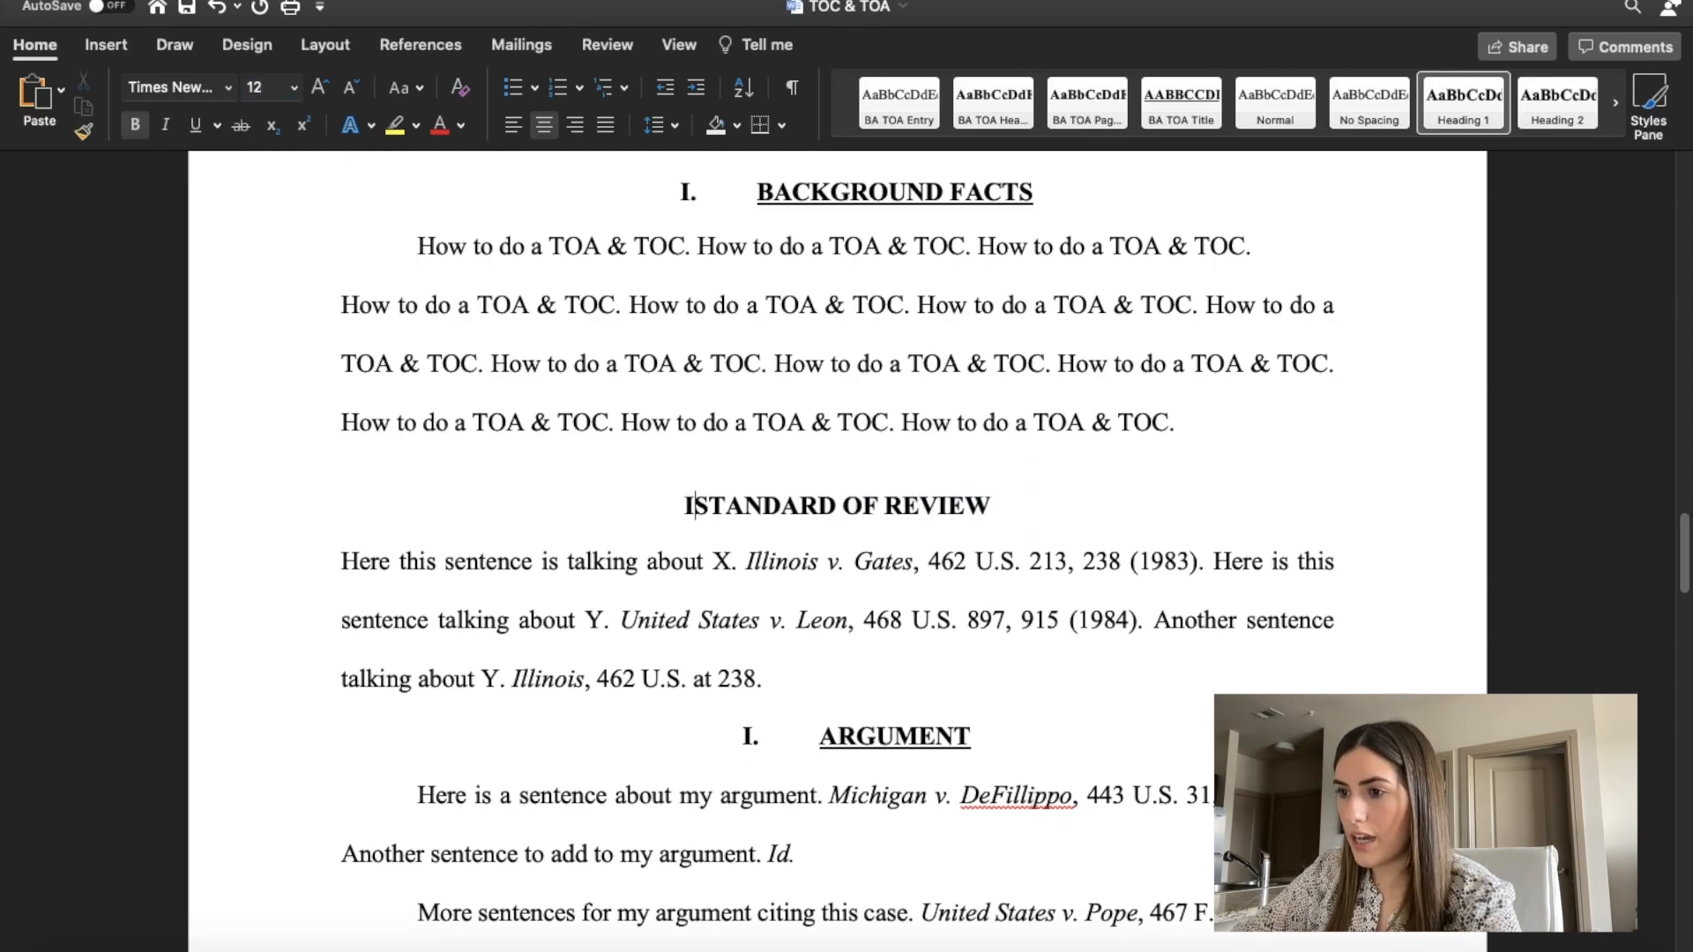
type("I.")
key("Tab")
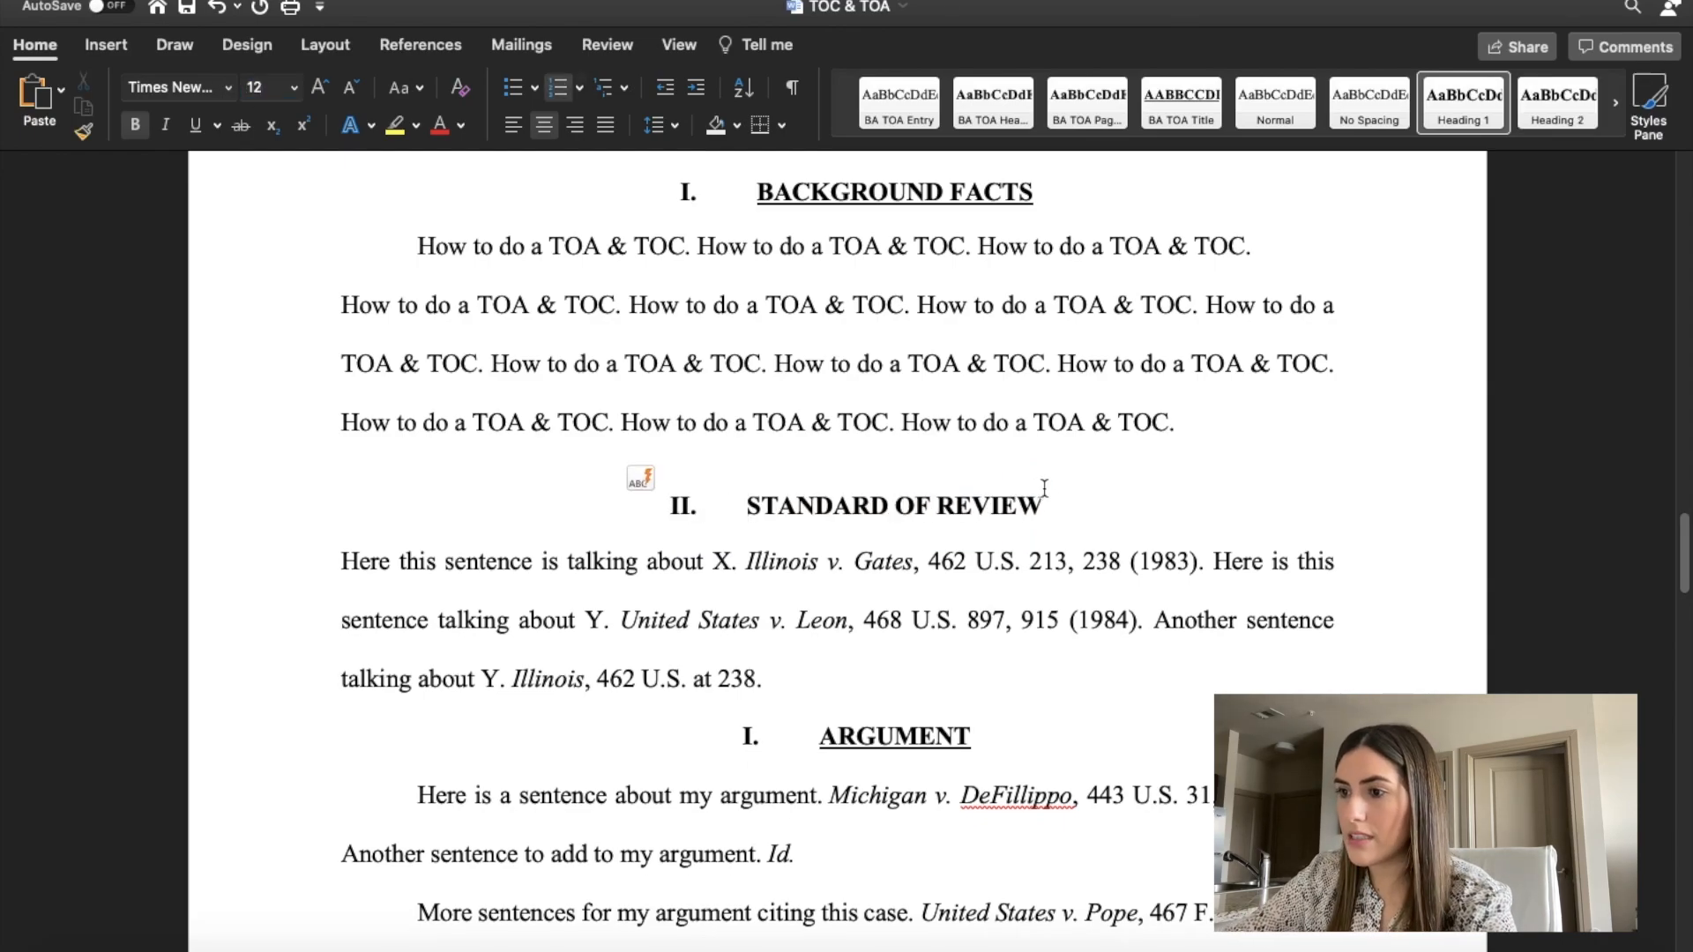
left_click_drag(1045, 493, 881, 498)
key("super+u")
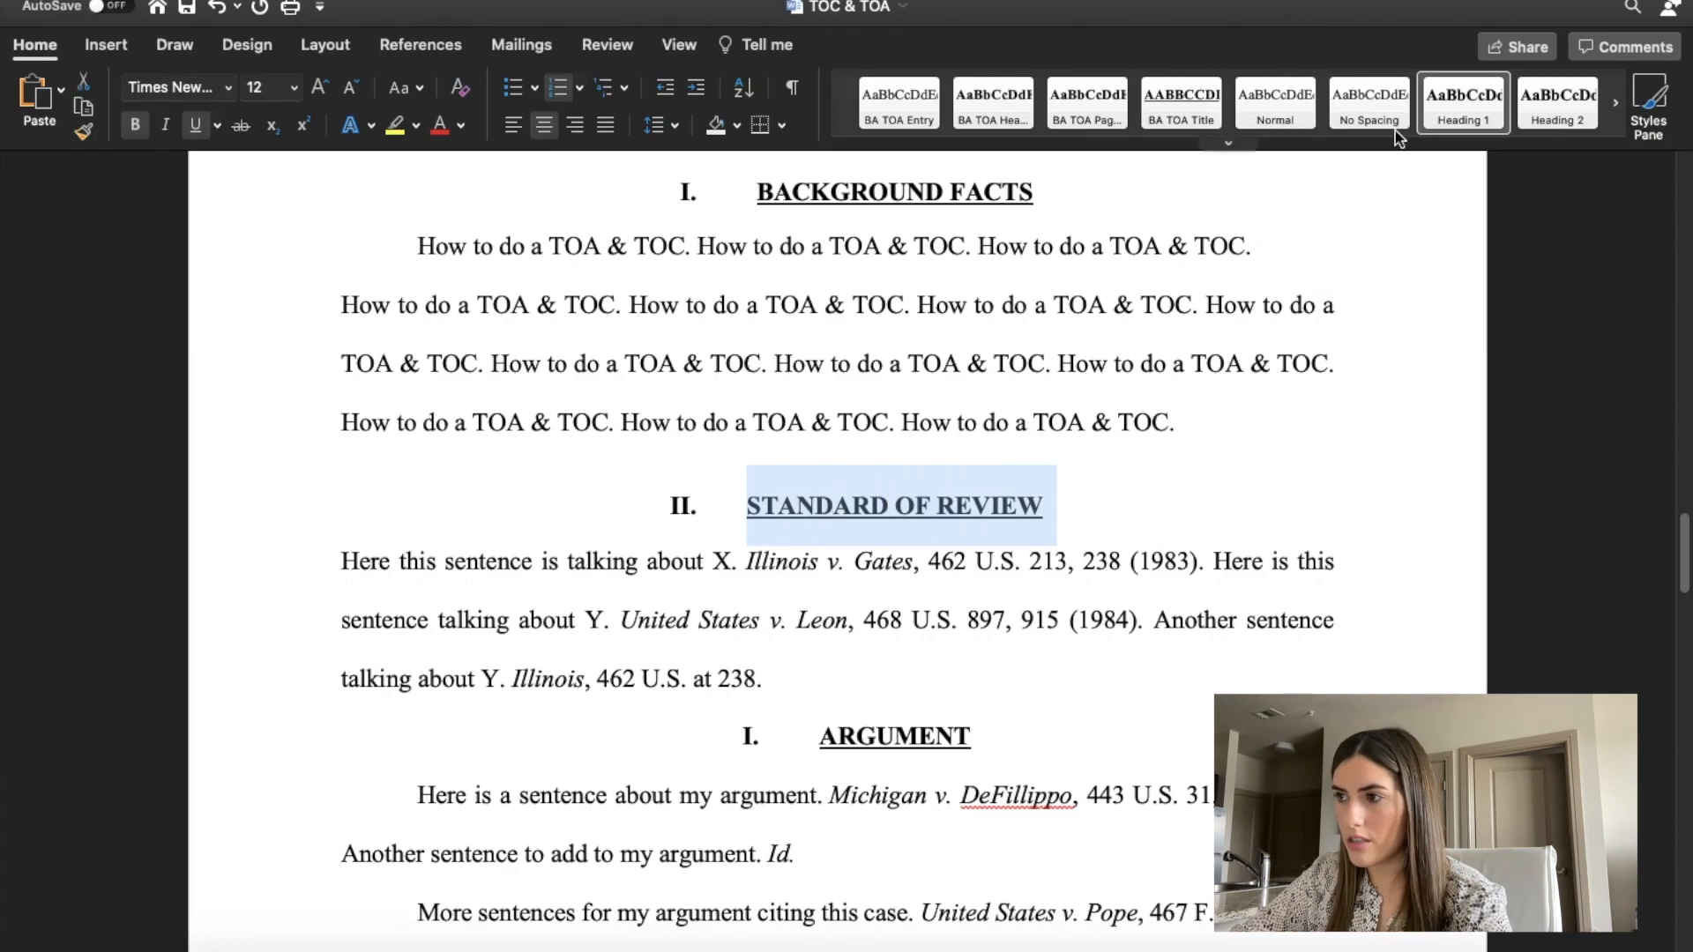
Apply the Heading 1 style to the ARGUMENT heading and number it "III.".
scroll(970, 476, "down", 5)
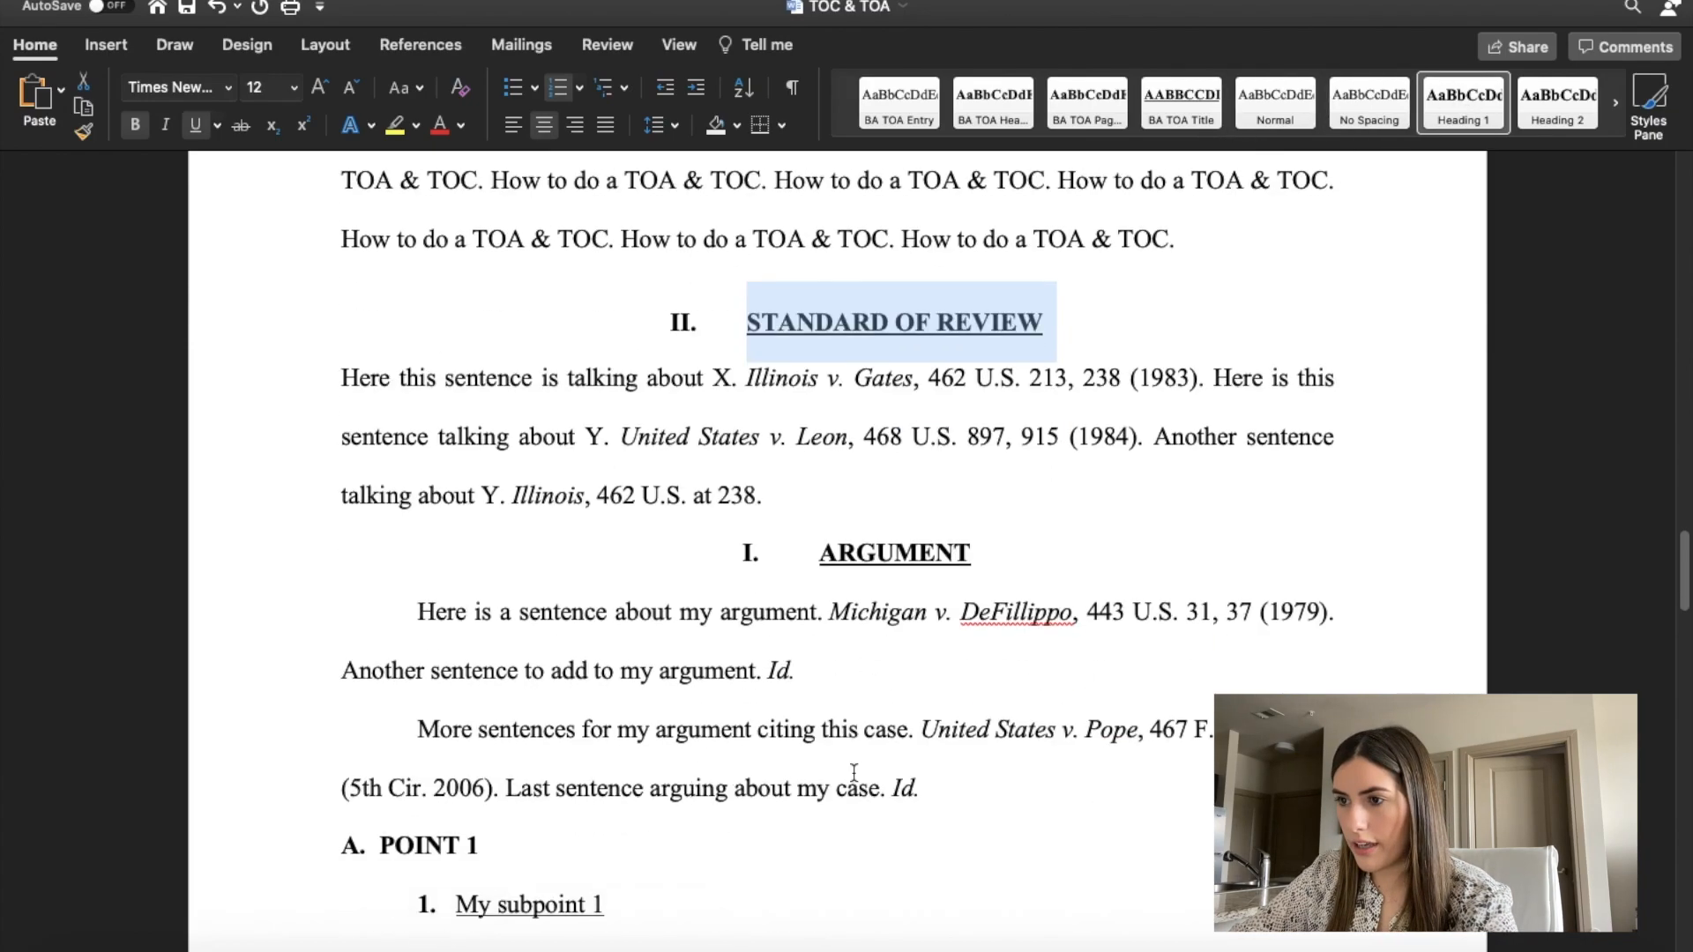
left_click(997, 479)
left_click_drag(997, 479, 772, 482)
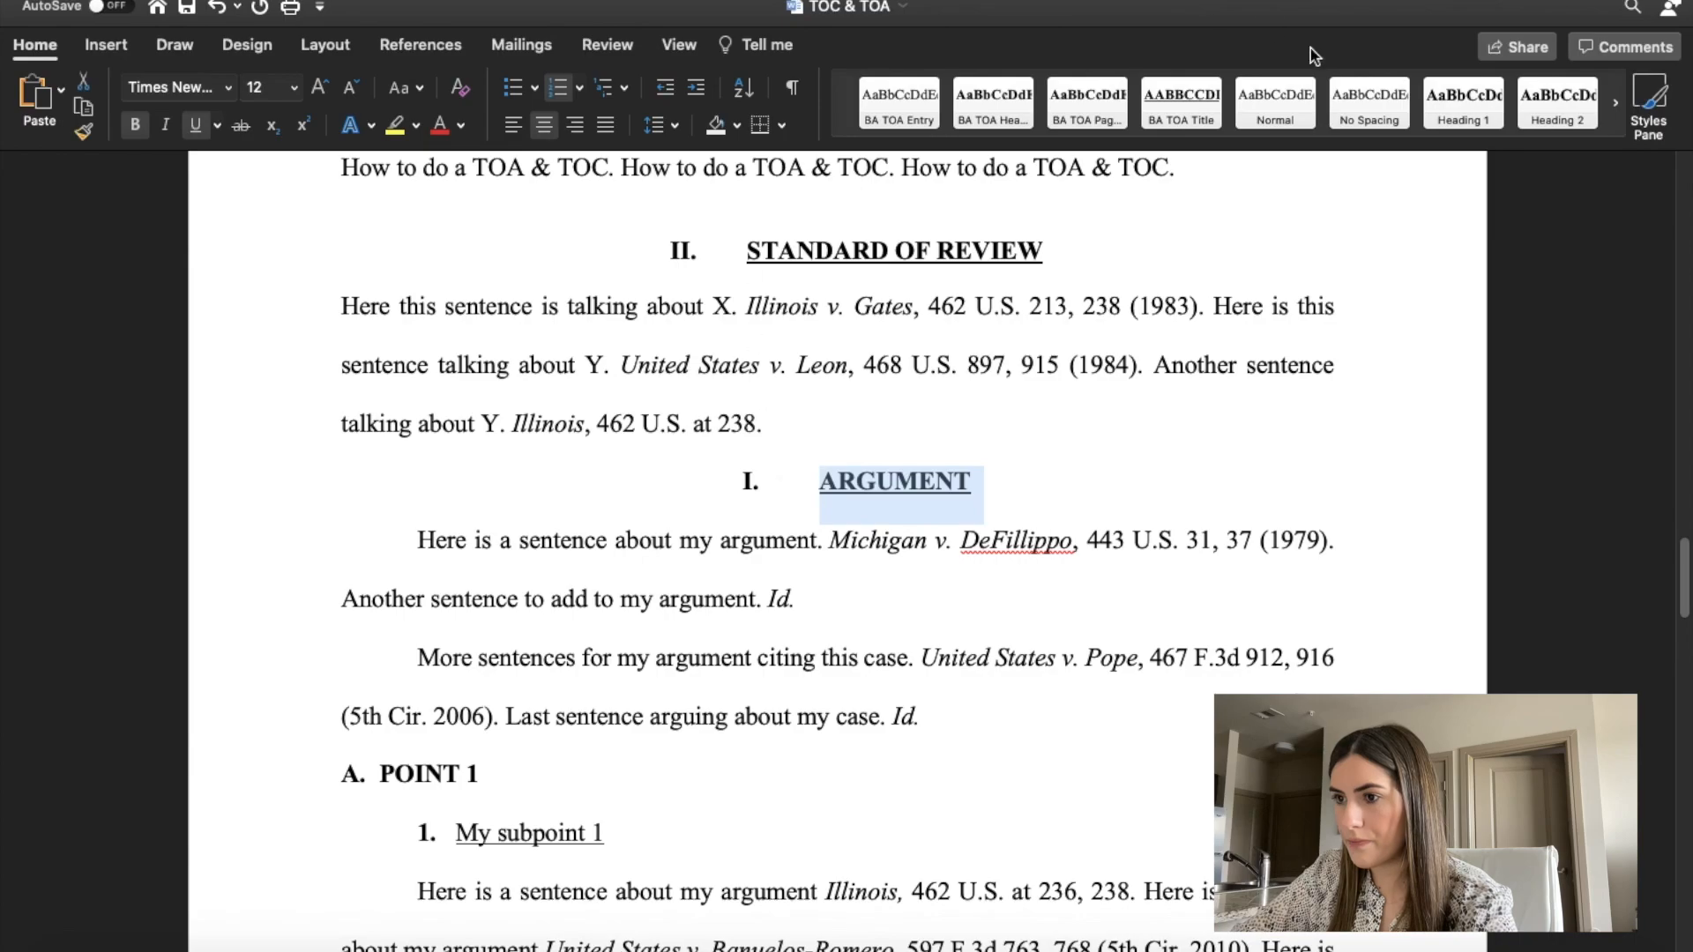
left_click(1435, 104)
left_click(747, 511)
type("III.")
Set the ARGUMENT heading text to font size 12 and underline it.
left_click_drag(991, 510, 804, 509)
left_click(264, 87)
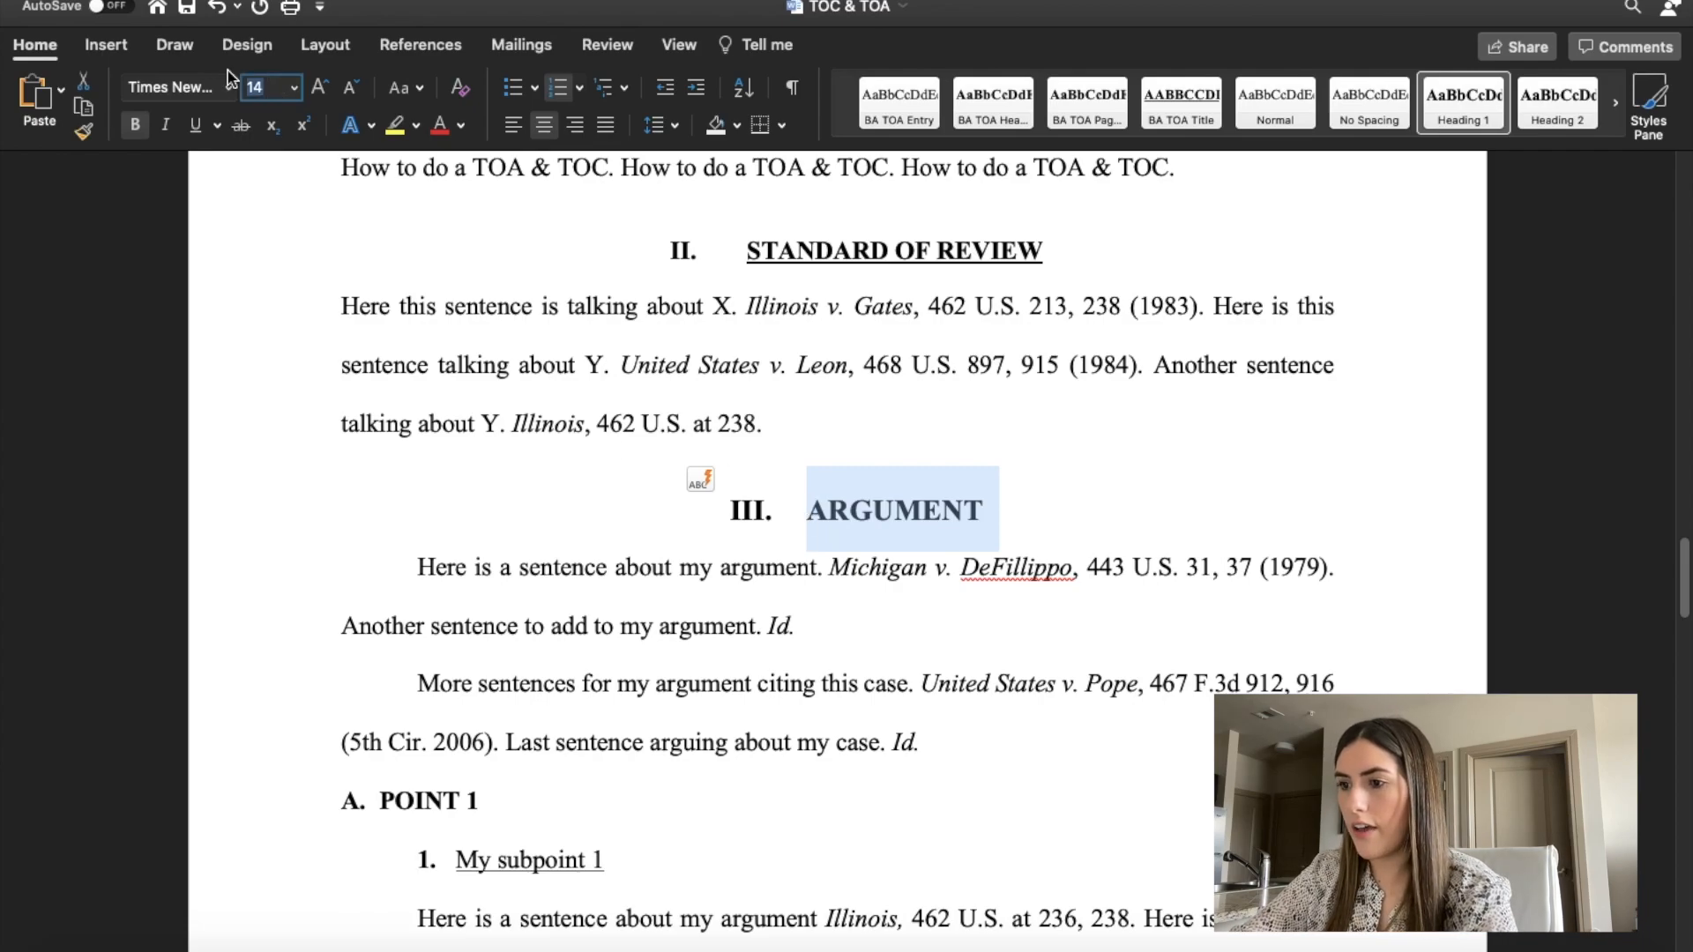
type("12")
key("Return")
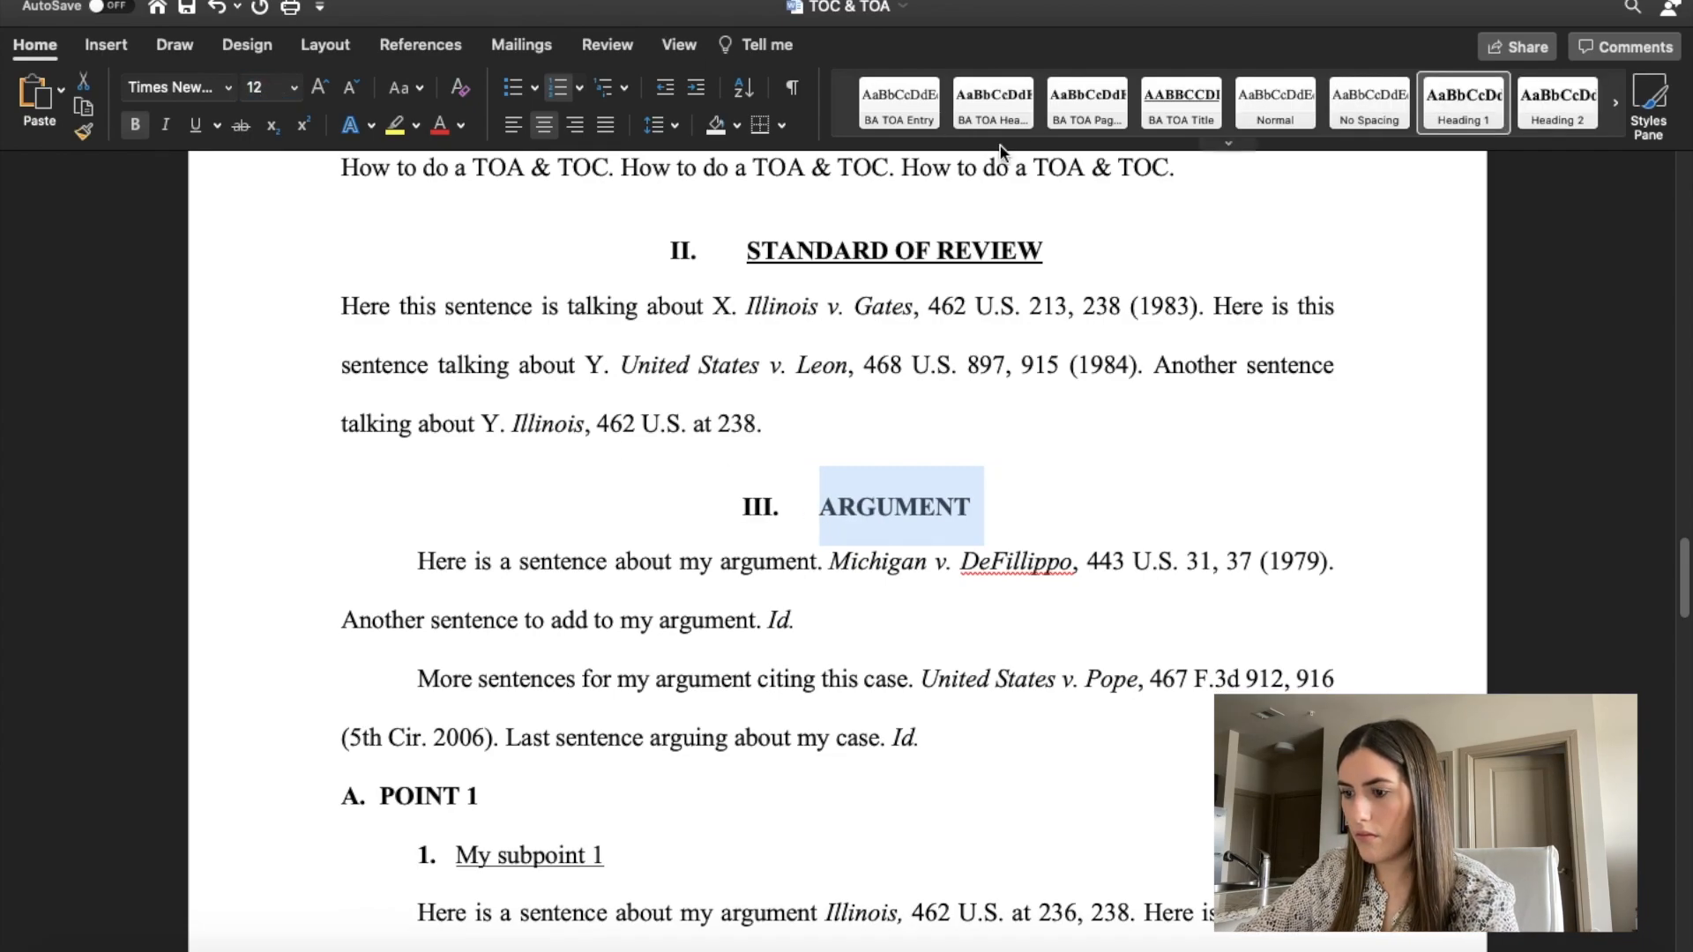
left_click_drag(966, 494, 788, 513)
key("super+u")
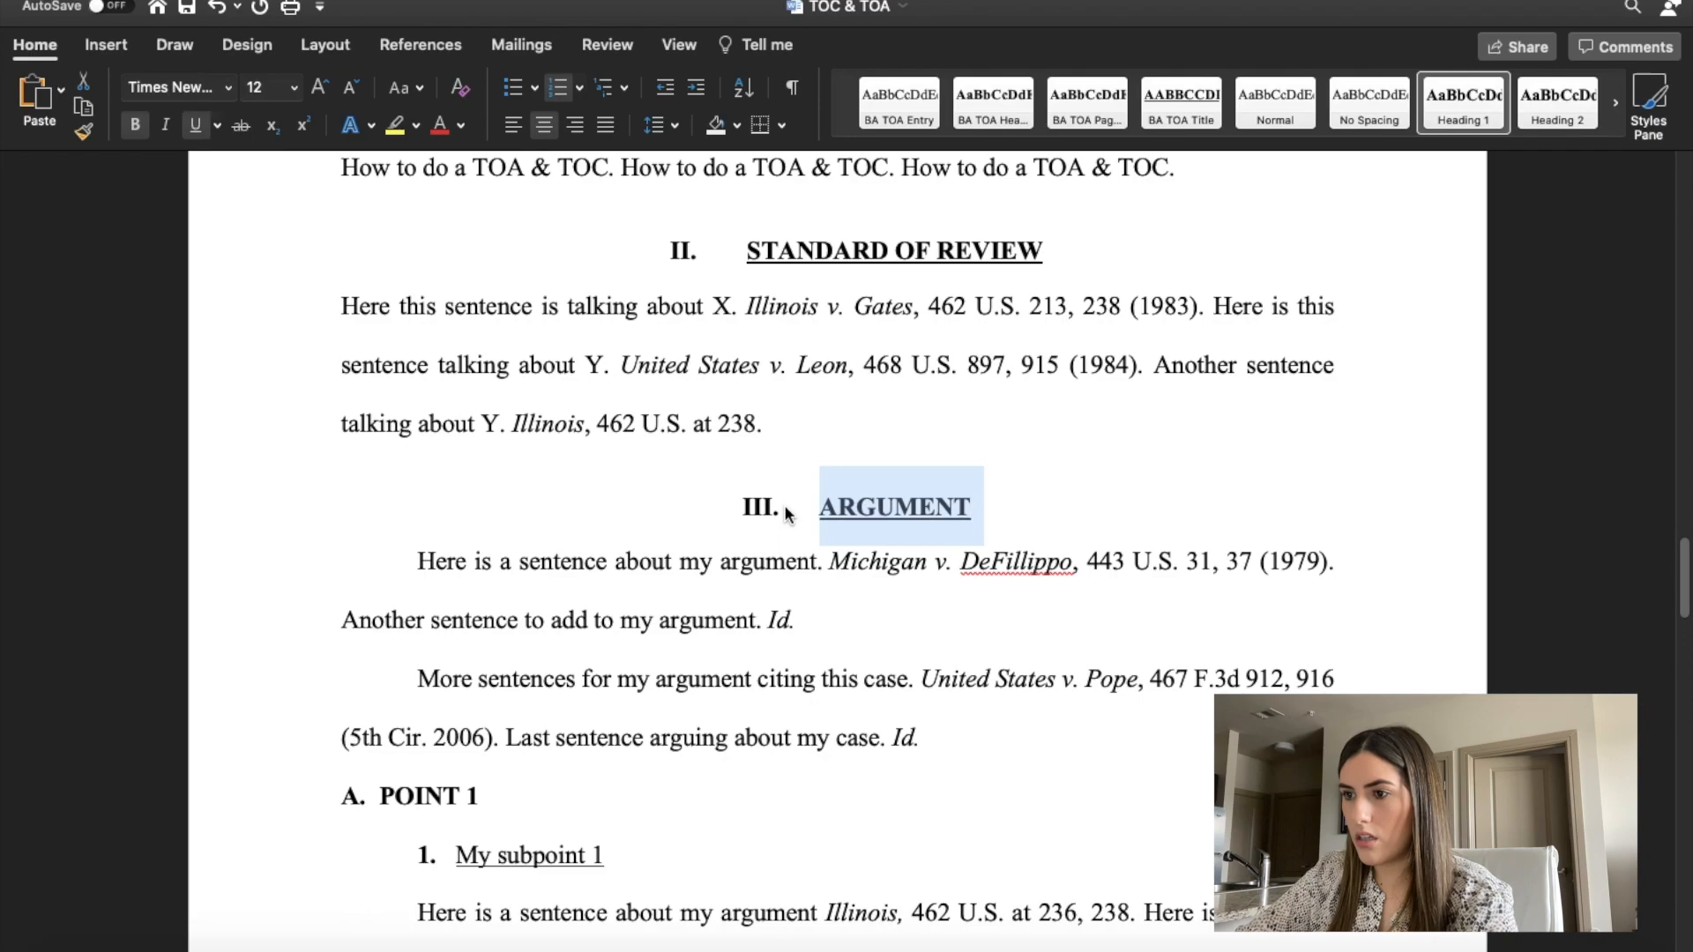
scroll(787, 511, "down", 15)
left_click(776, 399)
key("BackSpace")
key("super+z")
key("super+z")
Apply the Heading 1 style to the CONCLUSION heading and number it "IV." with a tab after the numeral.
left_click_drag(987, 404, 710, 404)
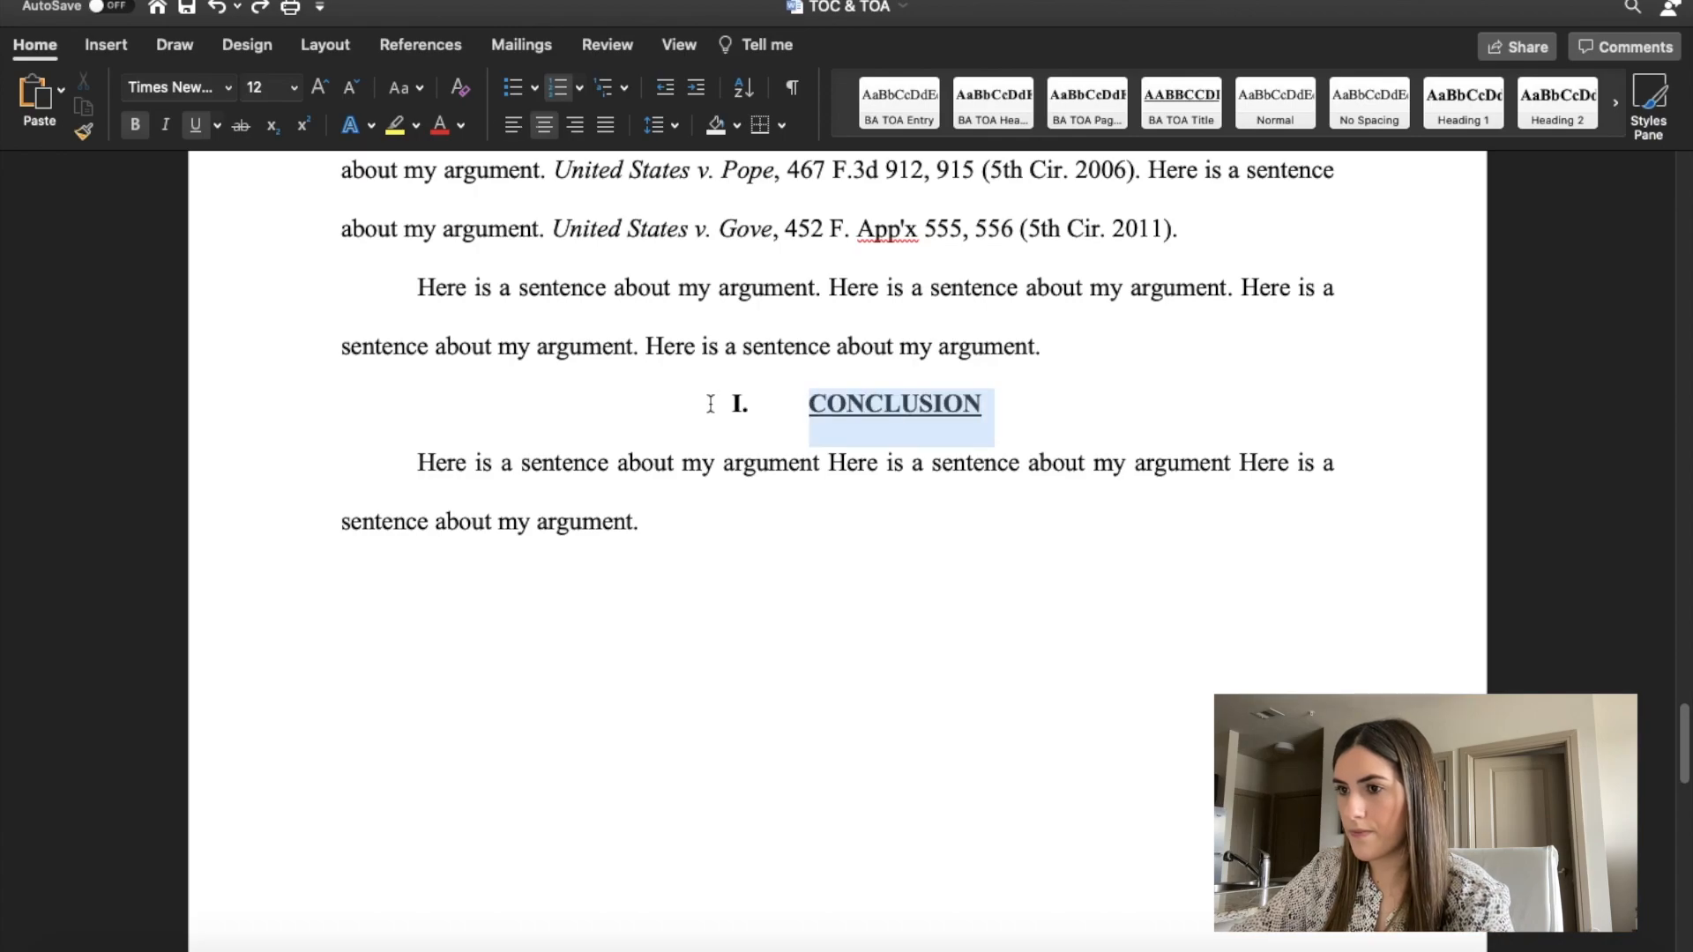
left_click(1369, 103)
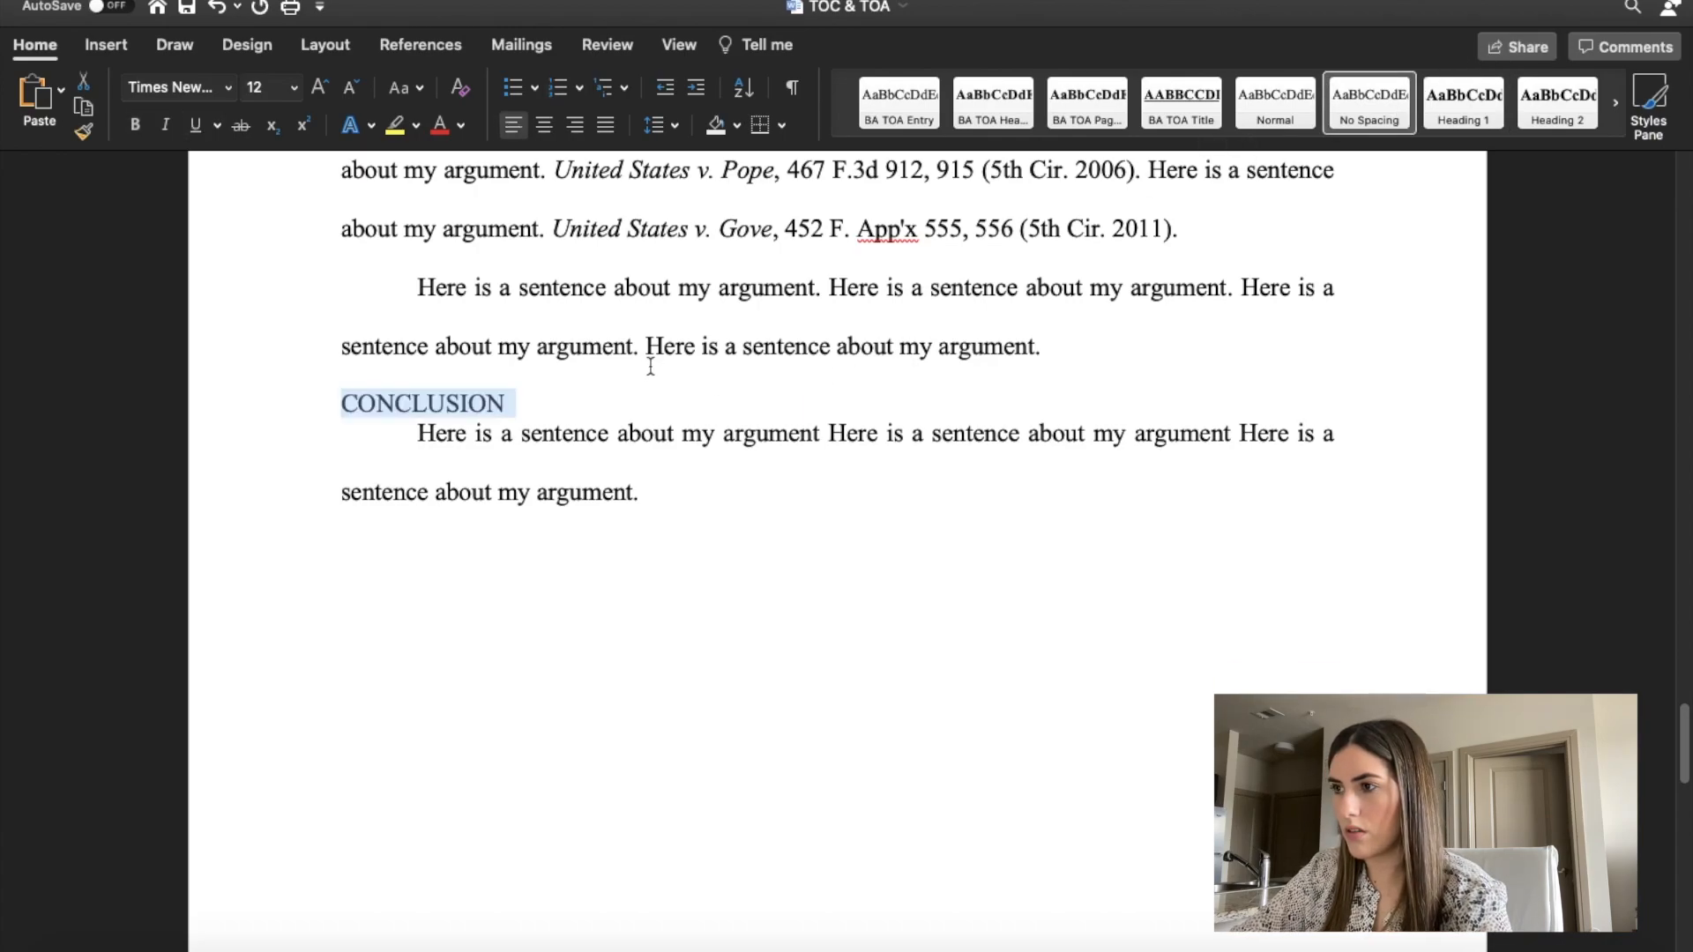
key("super+z")
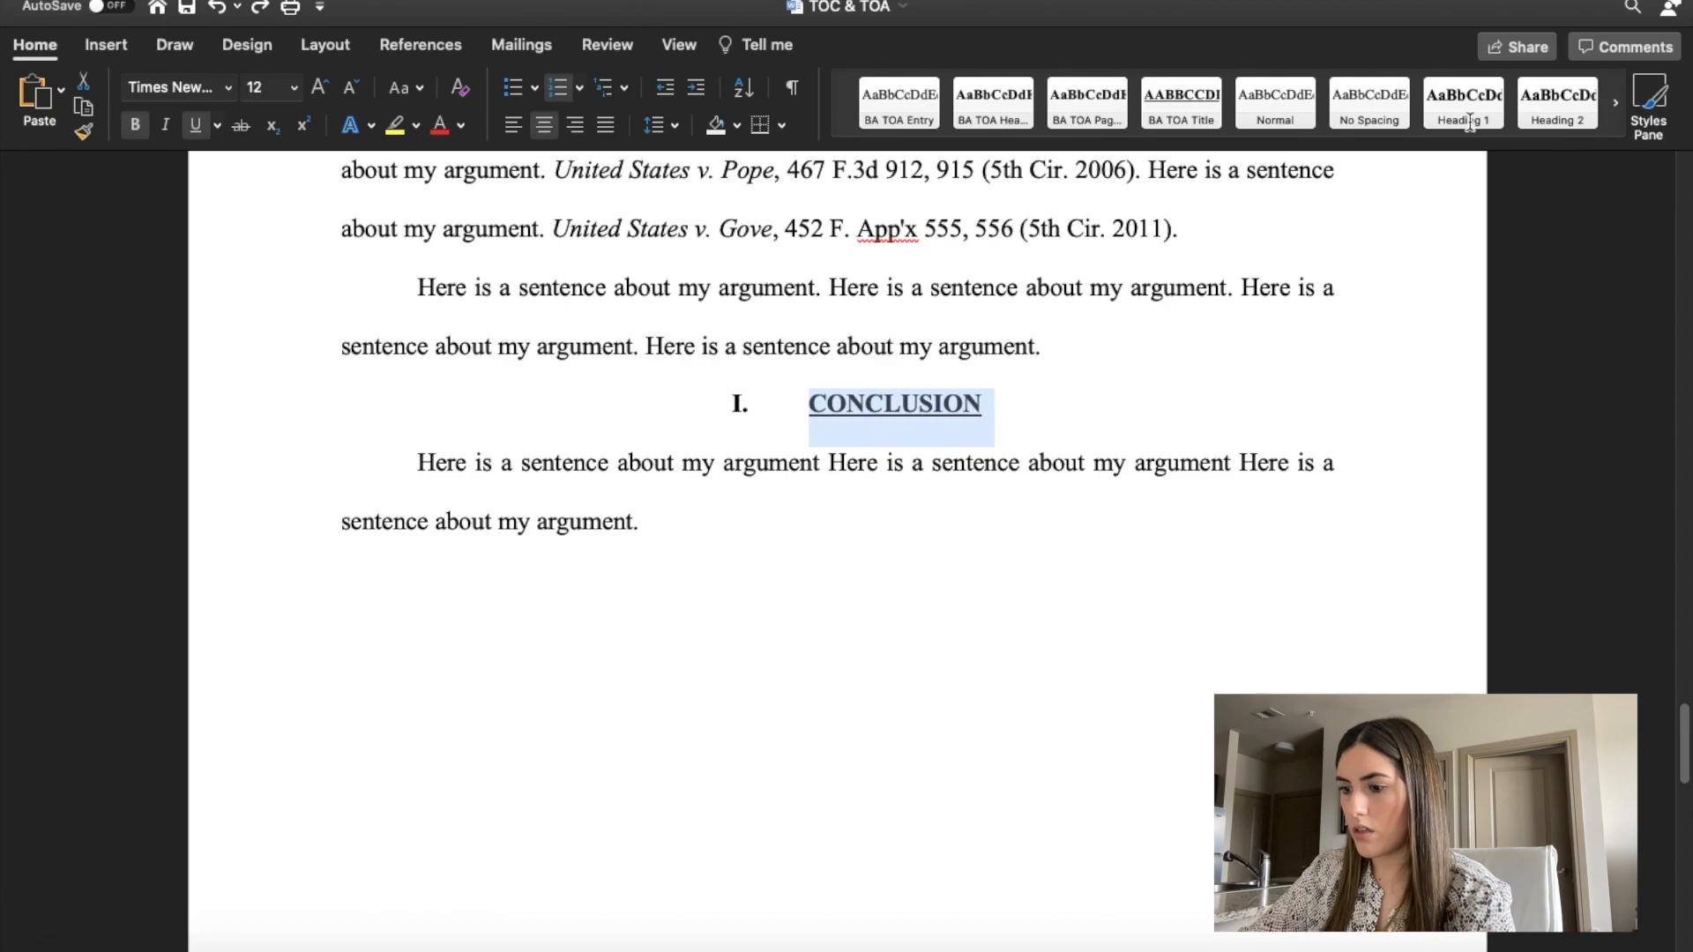
left_click(1463, 103)
left_click(736, 433)
type("IV.")
key("Tab")
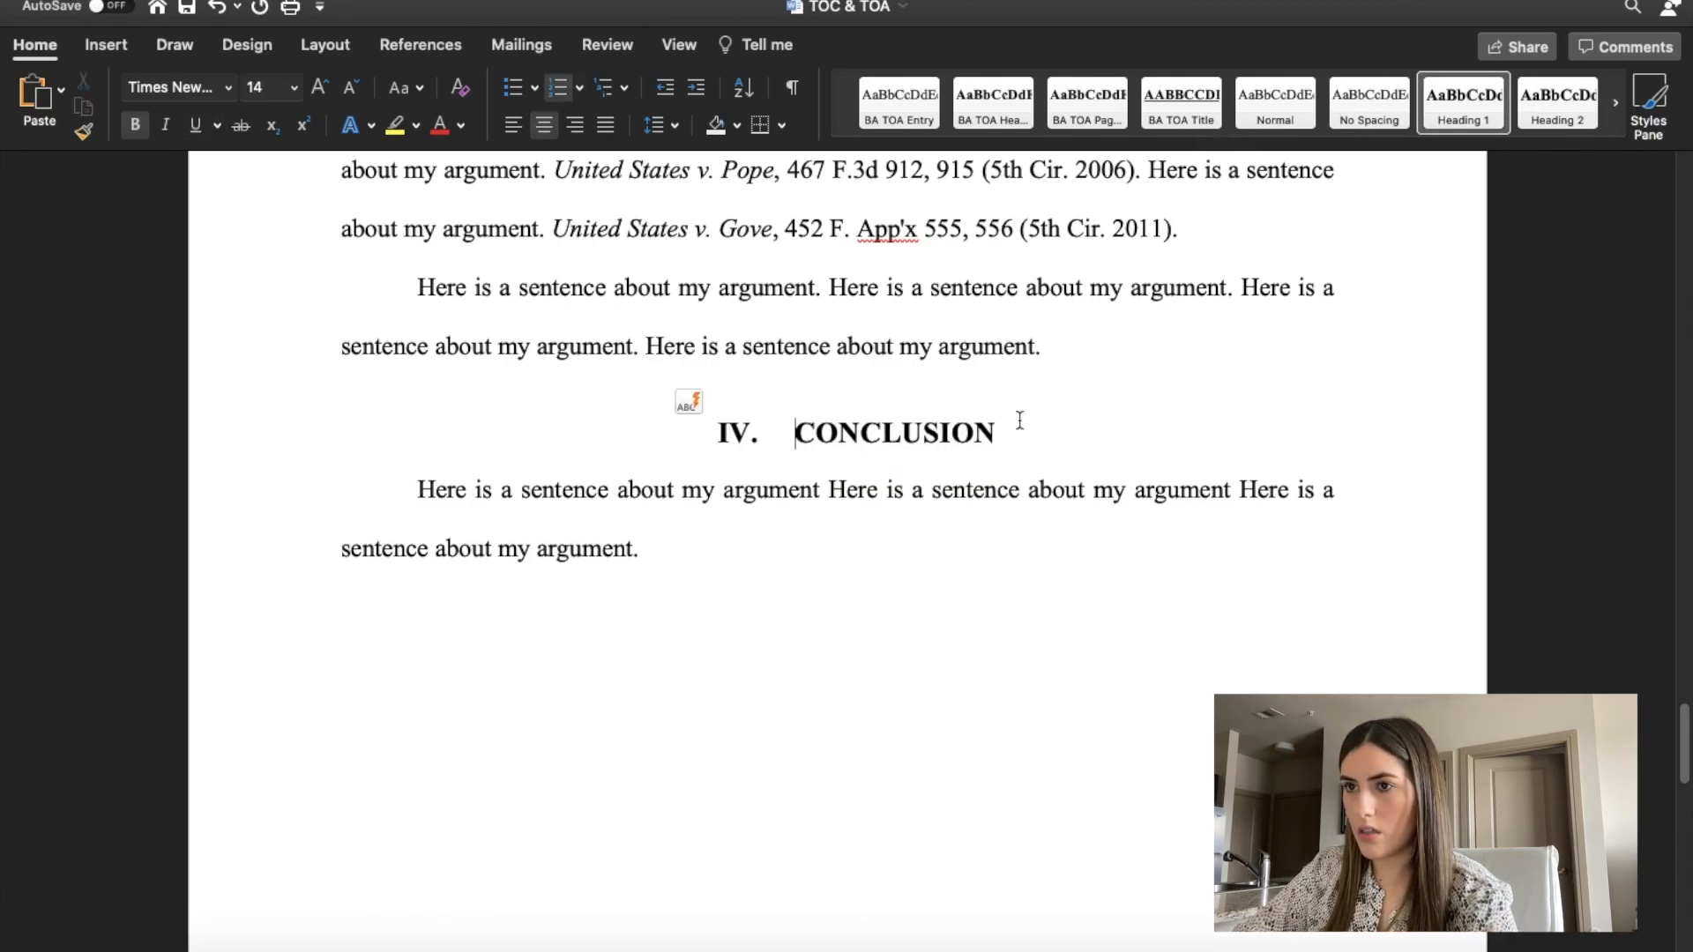
Set the CONCLUSION heading text to font size 12 and underline it.
left_click_drag(1012, 432, 794, 432)
left_click(257, 87)
type("12")
key("Return")
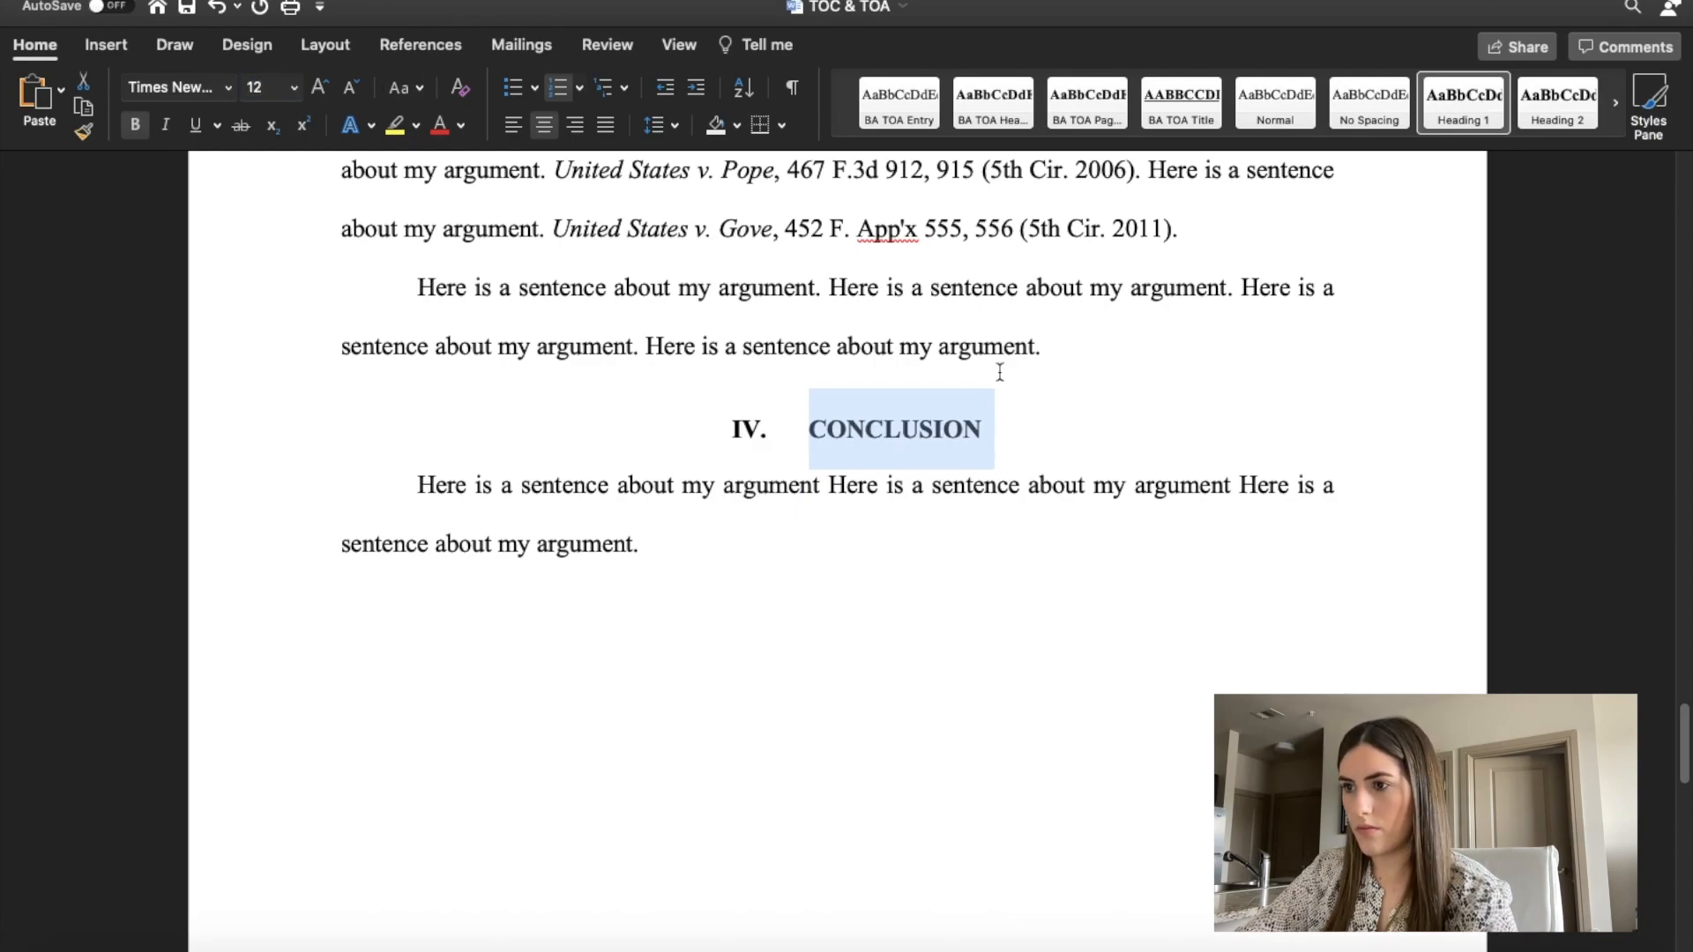
left_click(195, 124)
left_click(1069, 432)
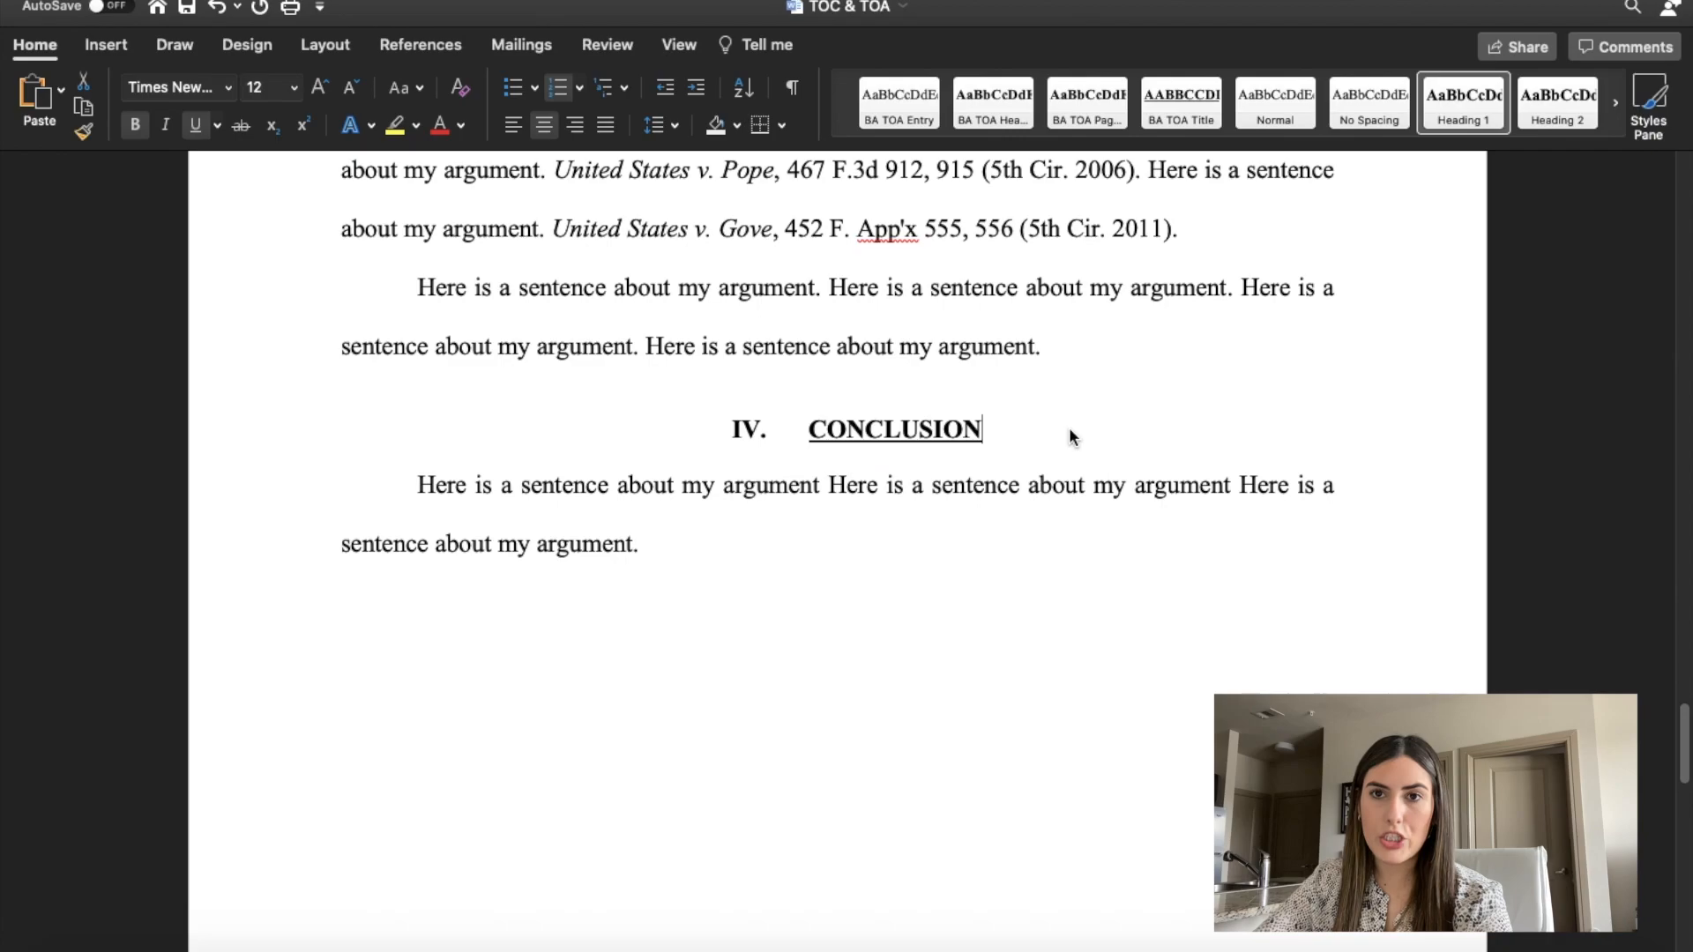
Review the motion from the caption through the numbered section headings and the point subheadings under ARGUMENT.
scroll(1068, 428, "up", 20)
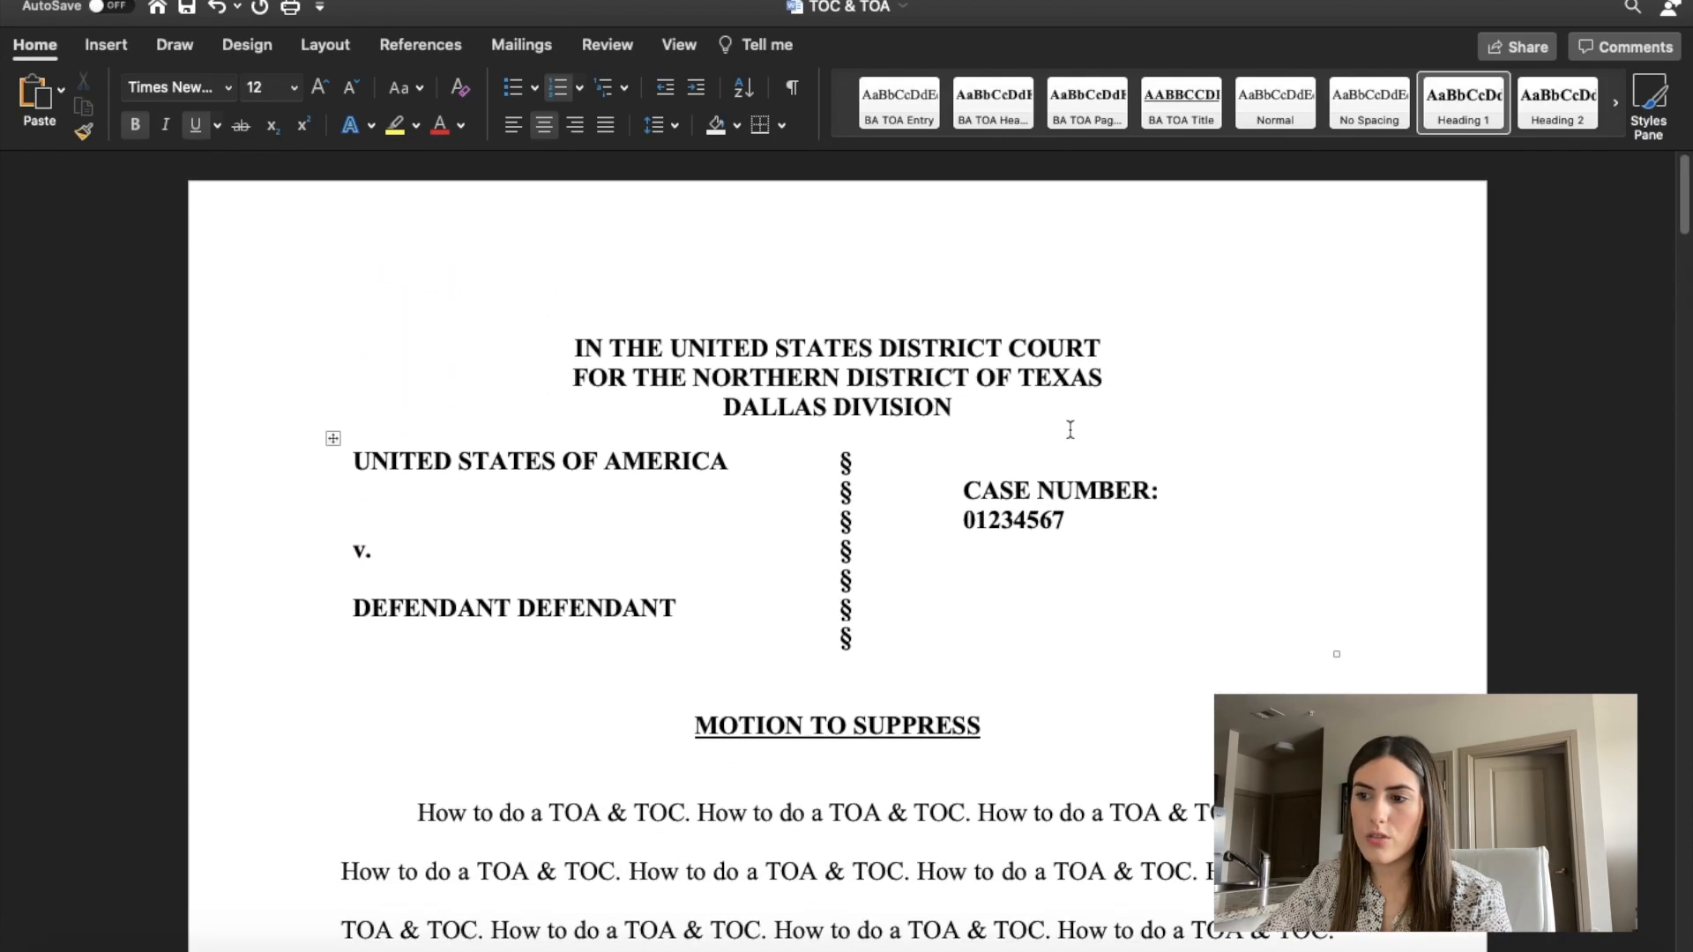
scroll(1070, 429, "down", 20)
scroll(1069, 430, "down", 15)
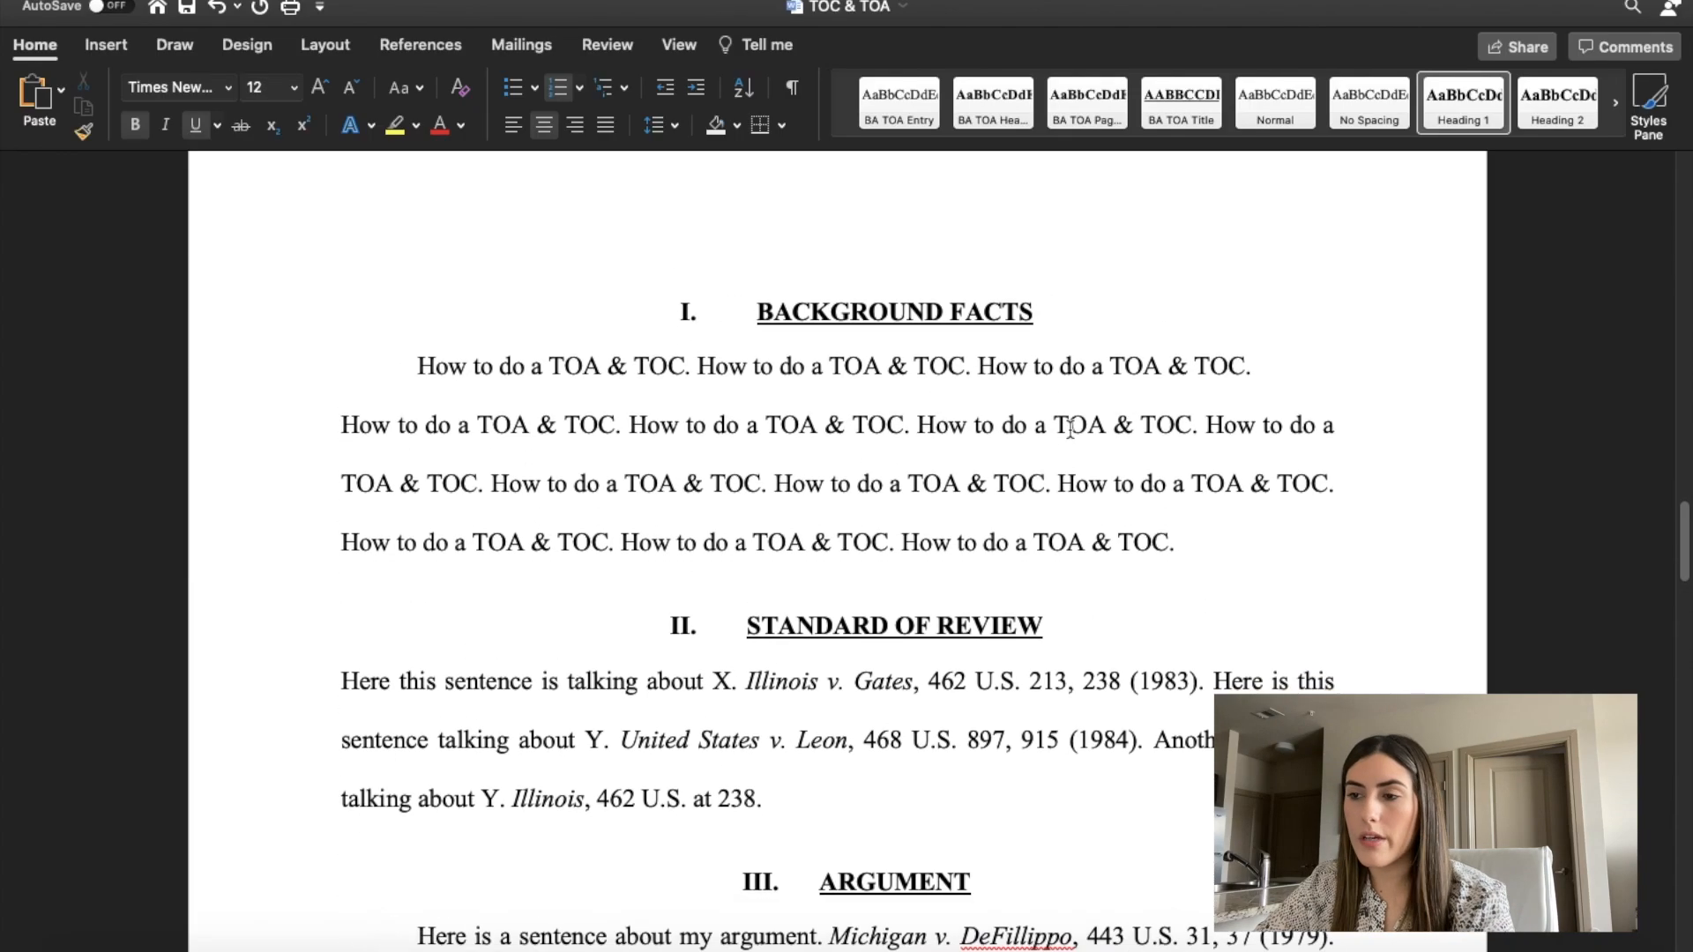
scroll(1069, 429, "down", 1)
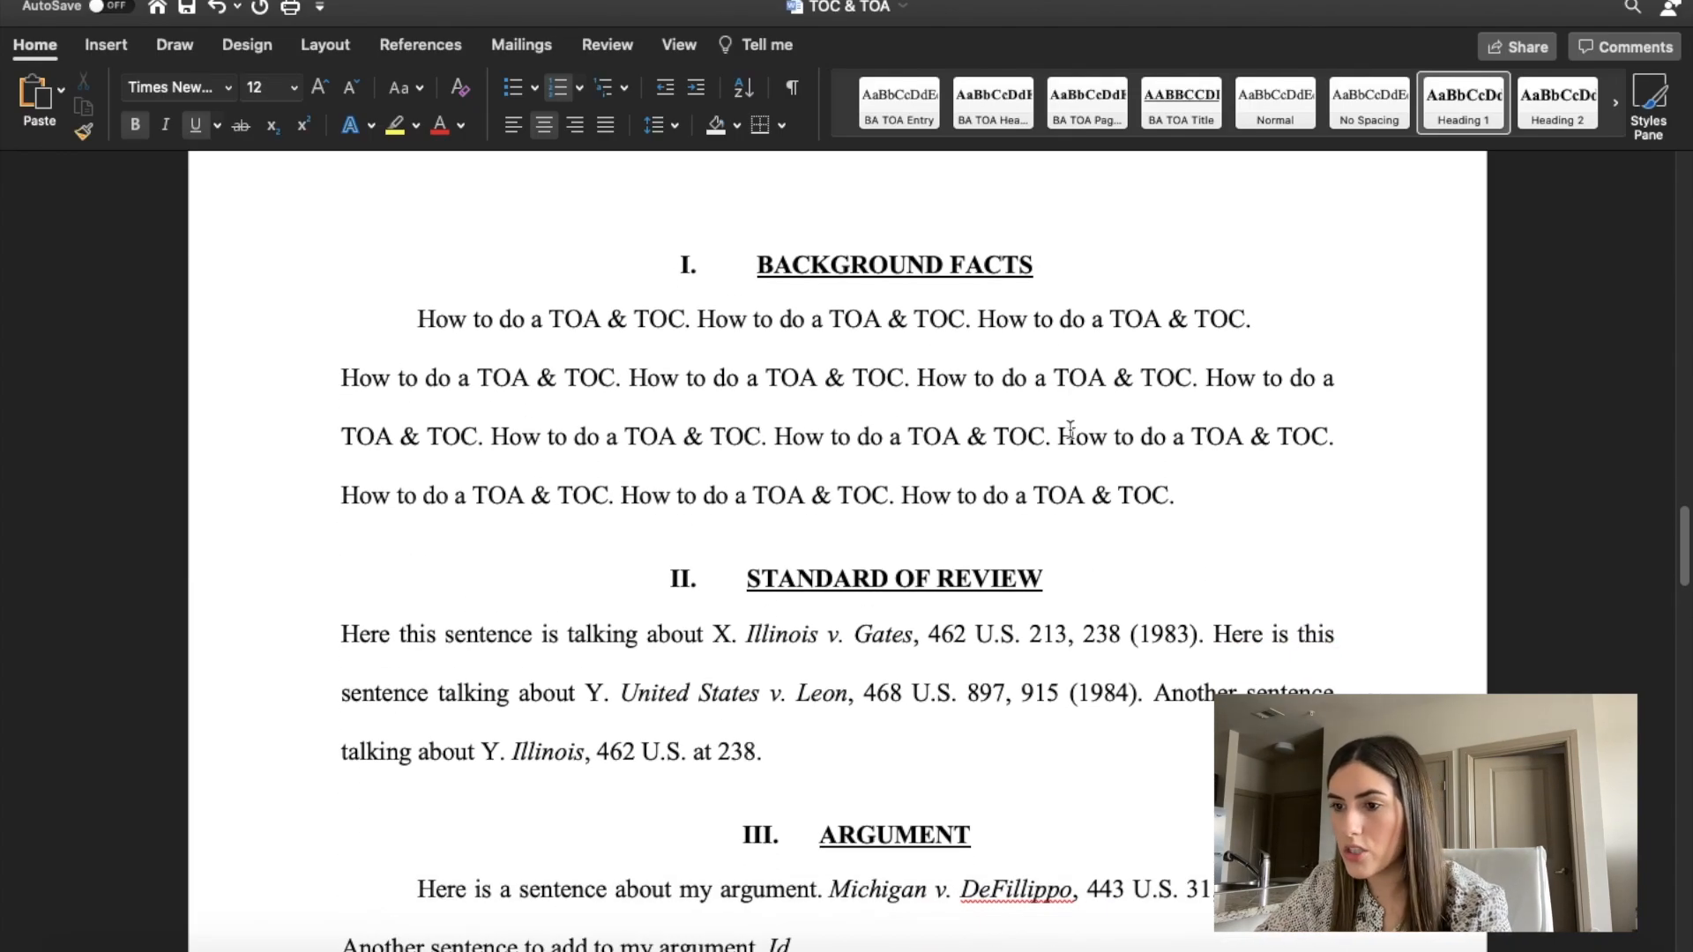
scroll(1069, 429, "down", 15)
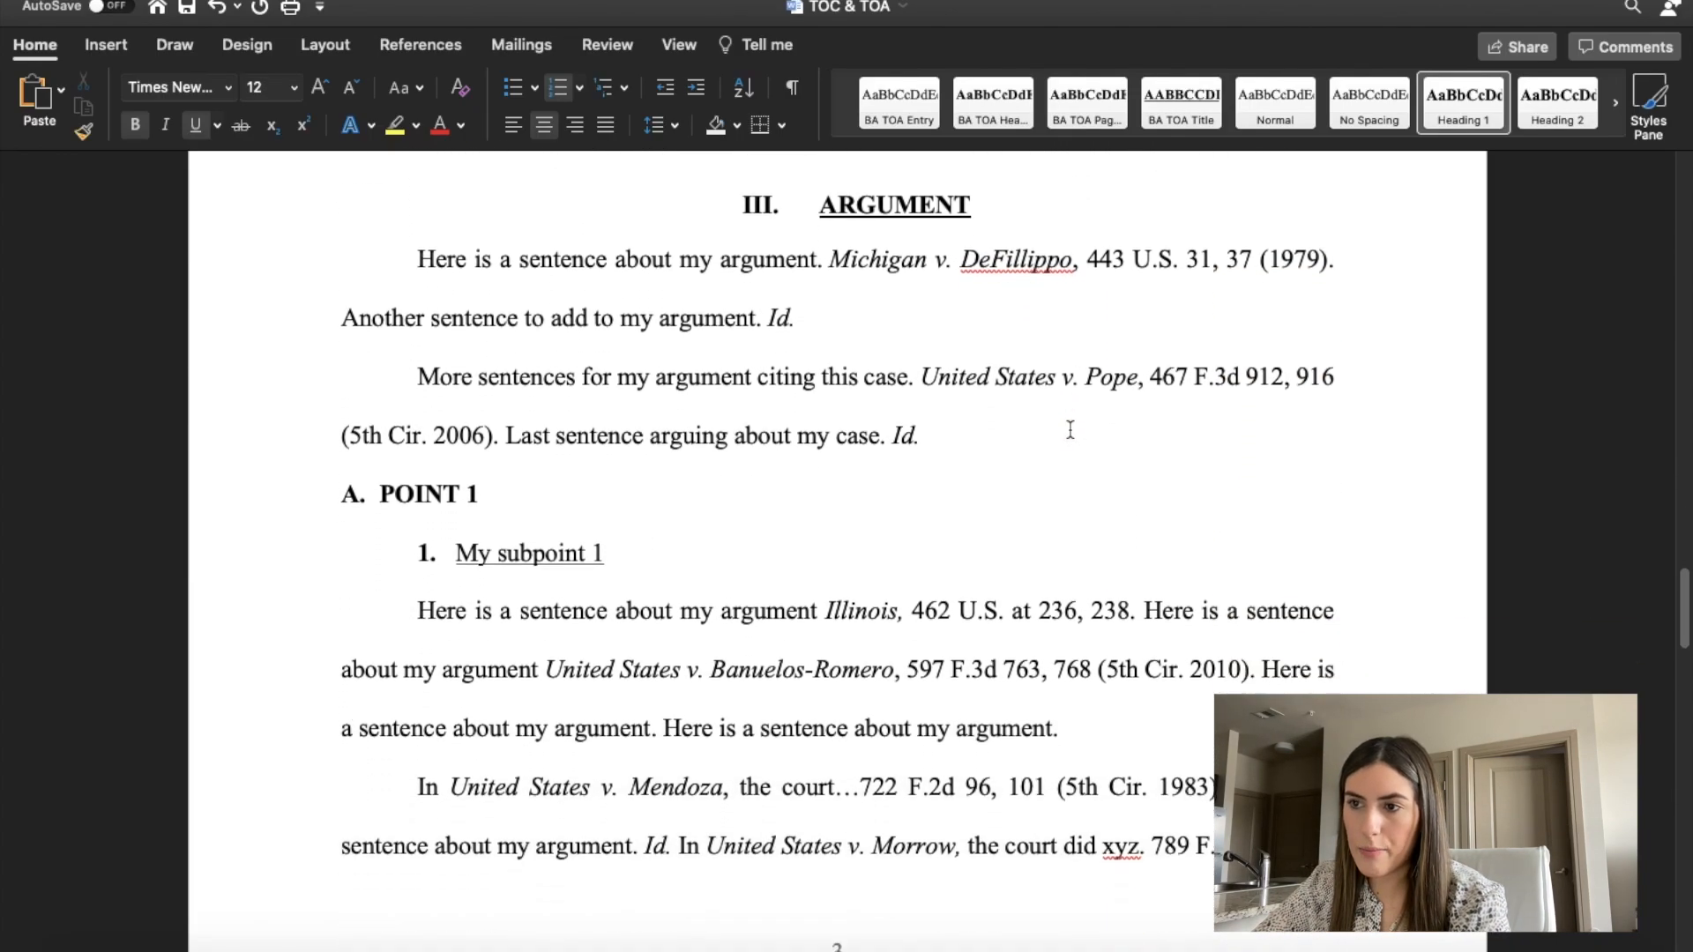
scroll(448, 422, "down", 20)
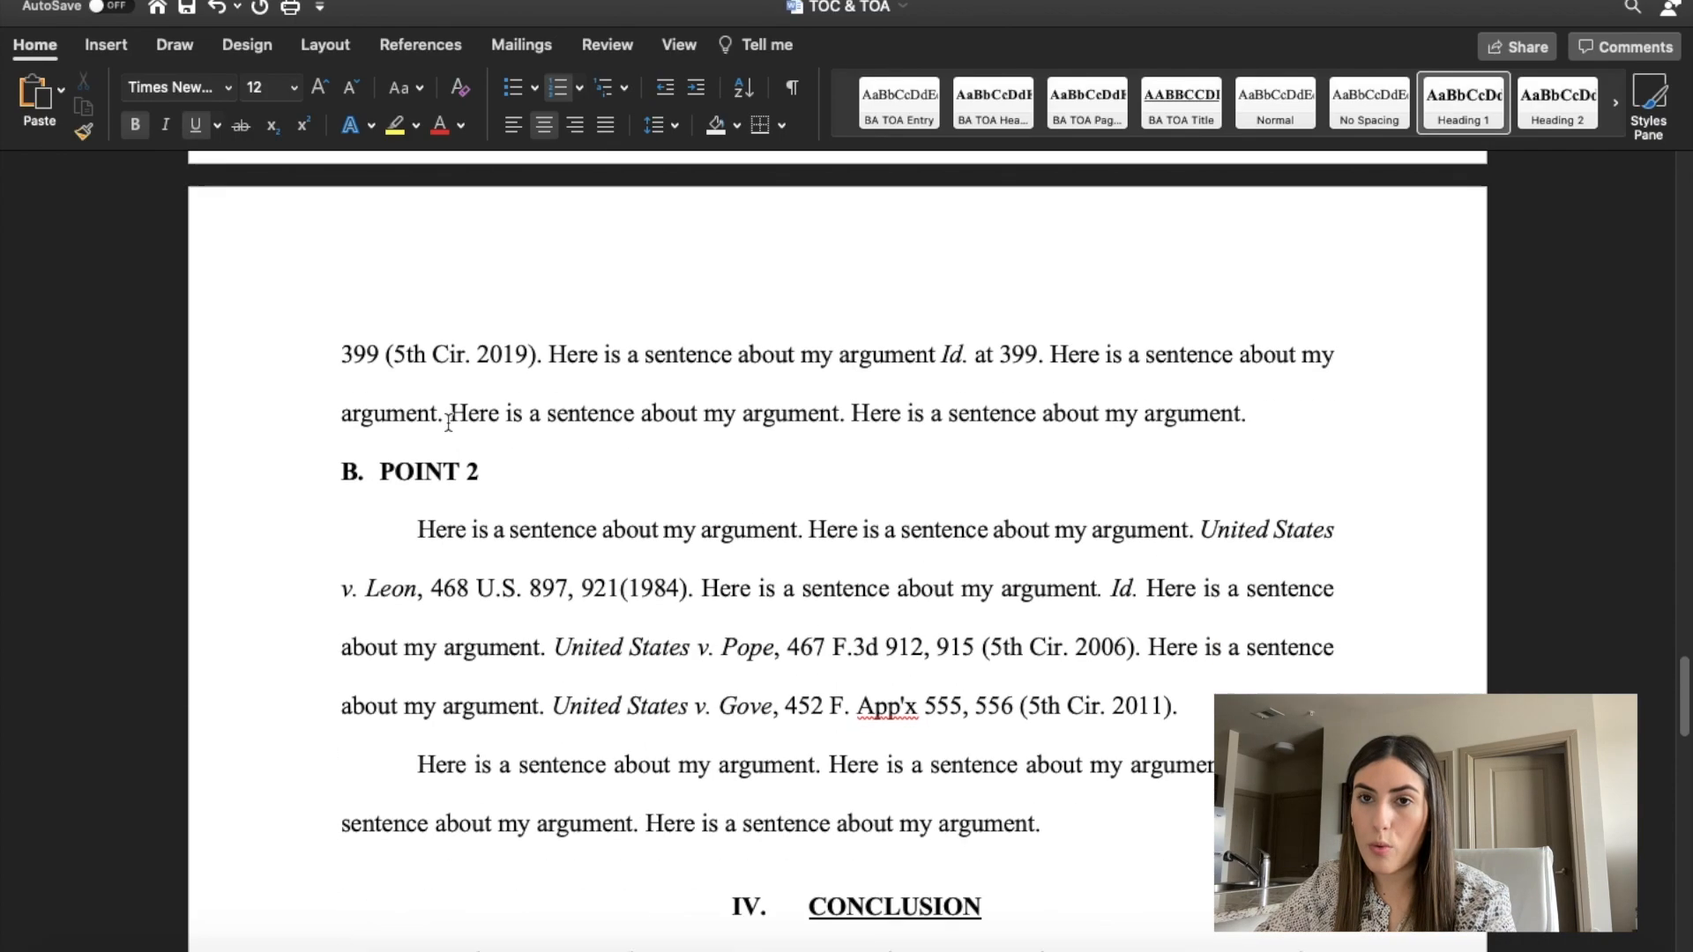
scroll(448, 421, "up", 7)
scroll(448, 422, "up", 18)
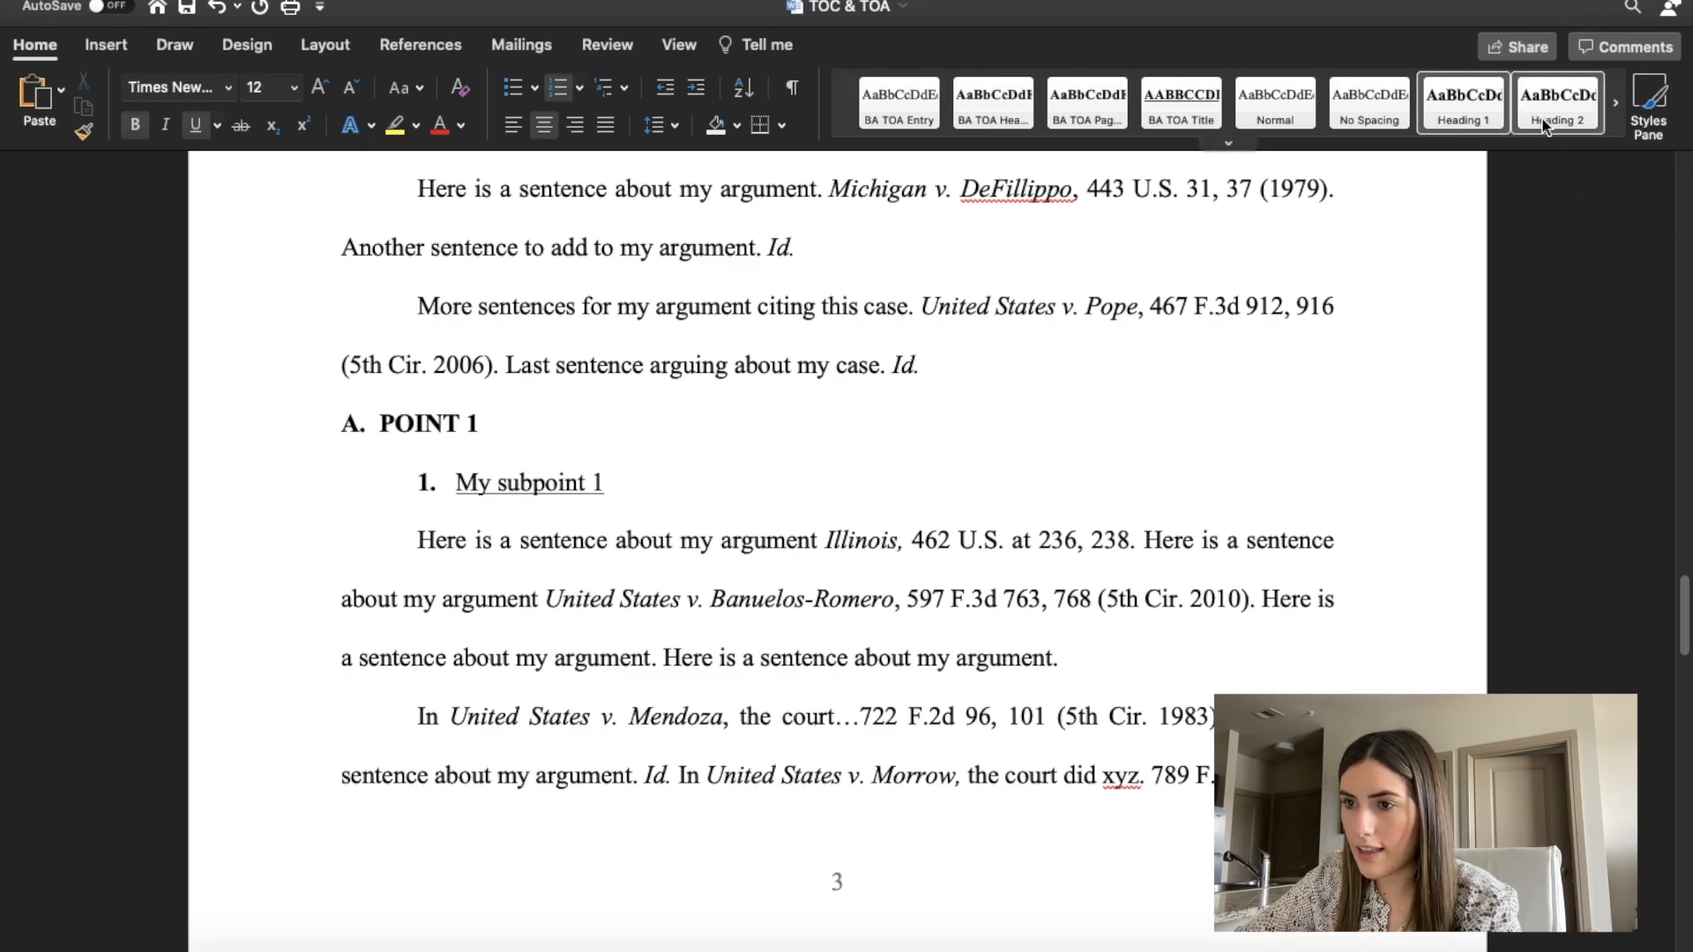
Apply the Heading 2 style to the POINT 1 subheading and letter it "A.".
left_click_drag(519, 419, 380, 424)
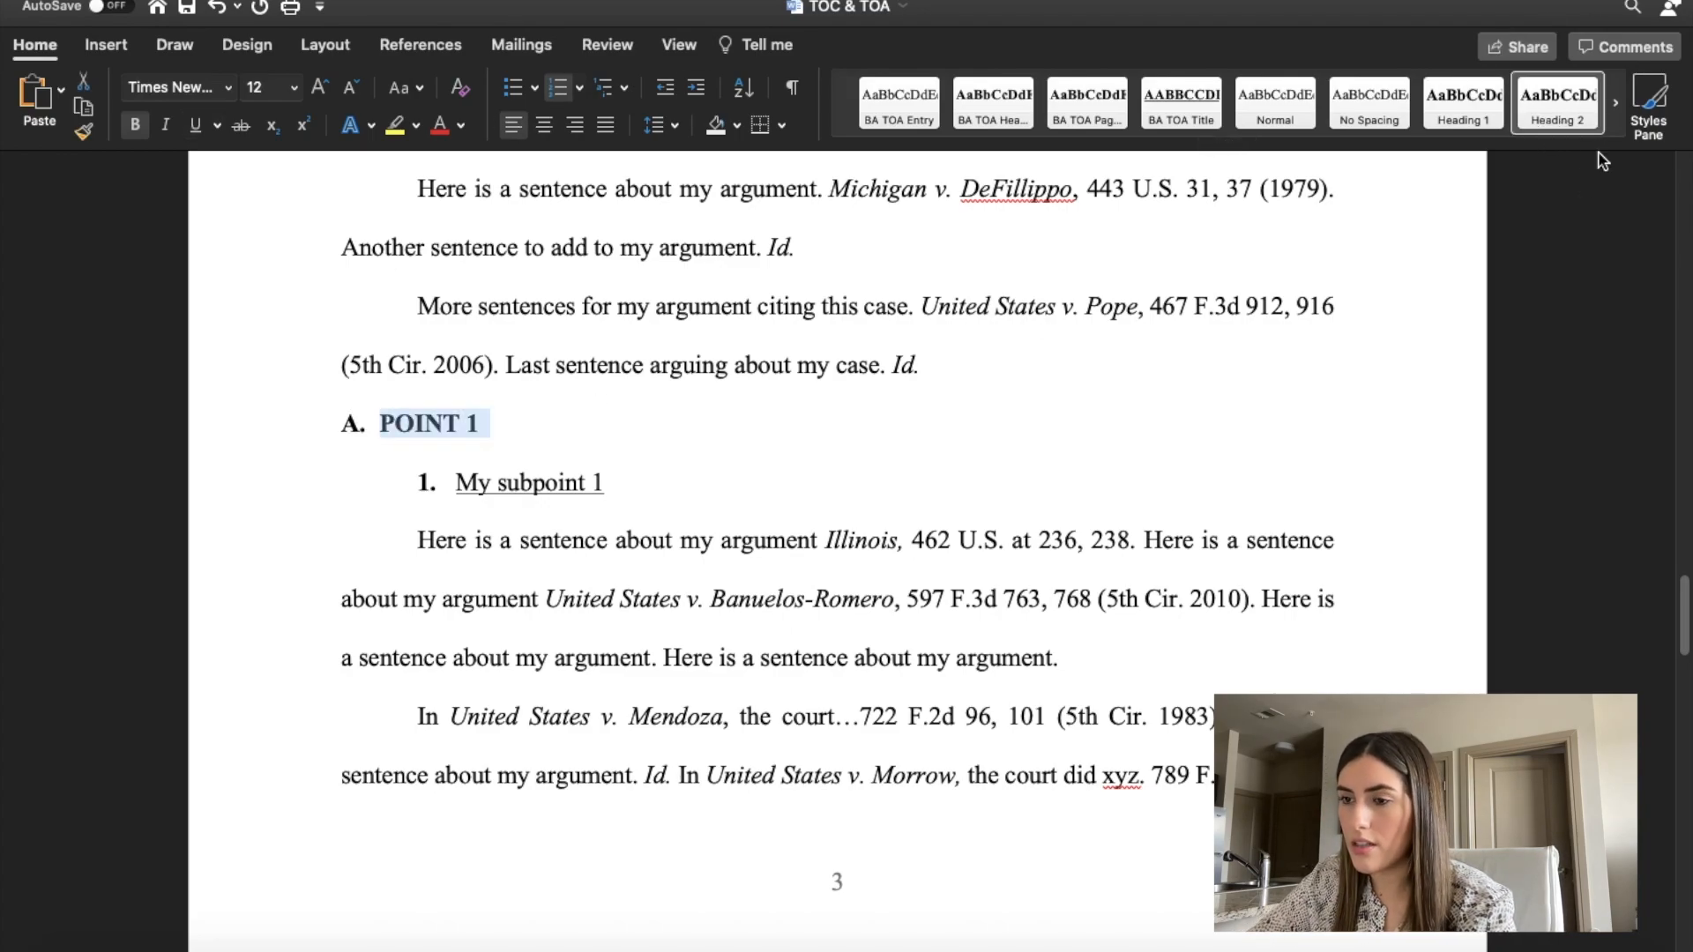
left_click(1555, 97)
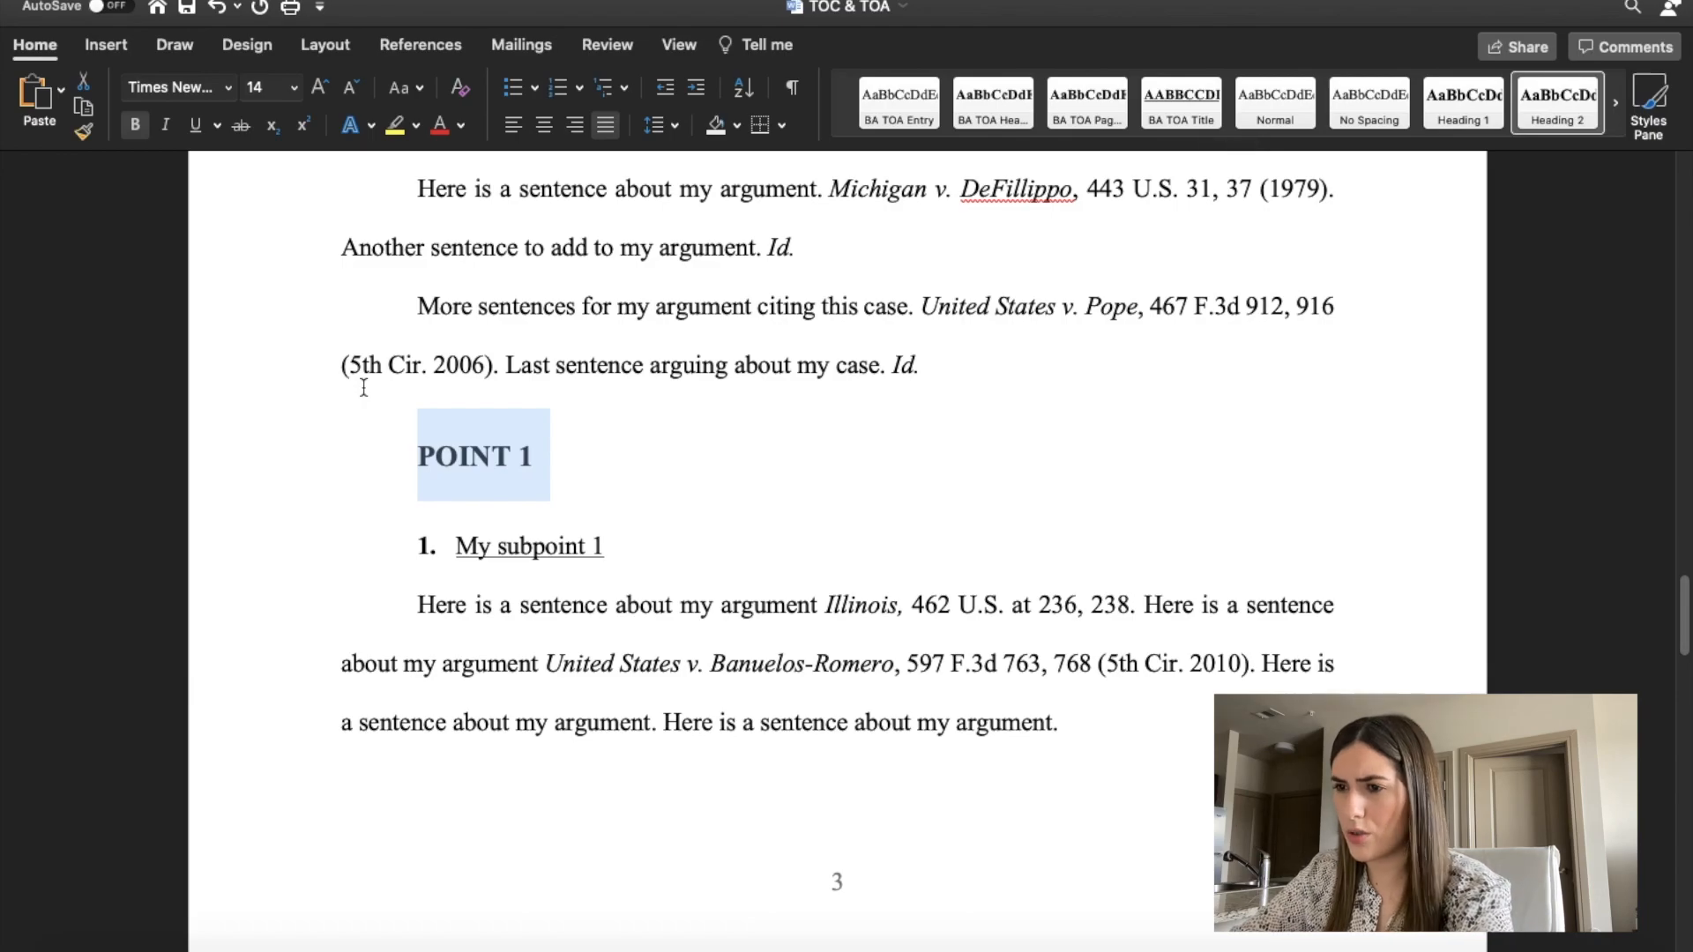
left_click(406, 422)
type("A.")
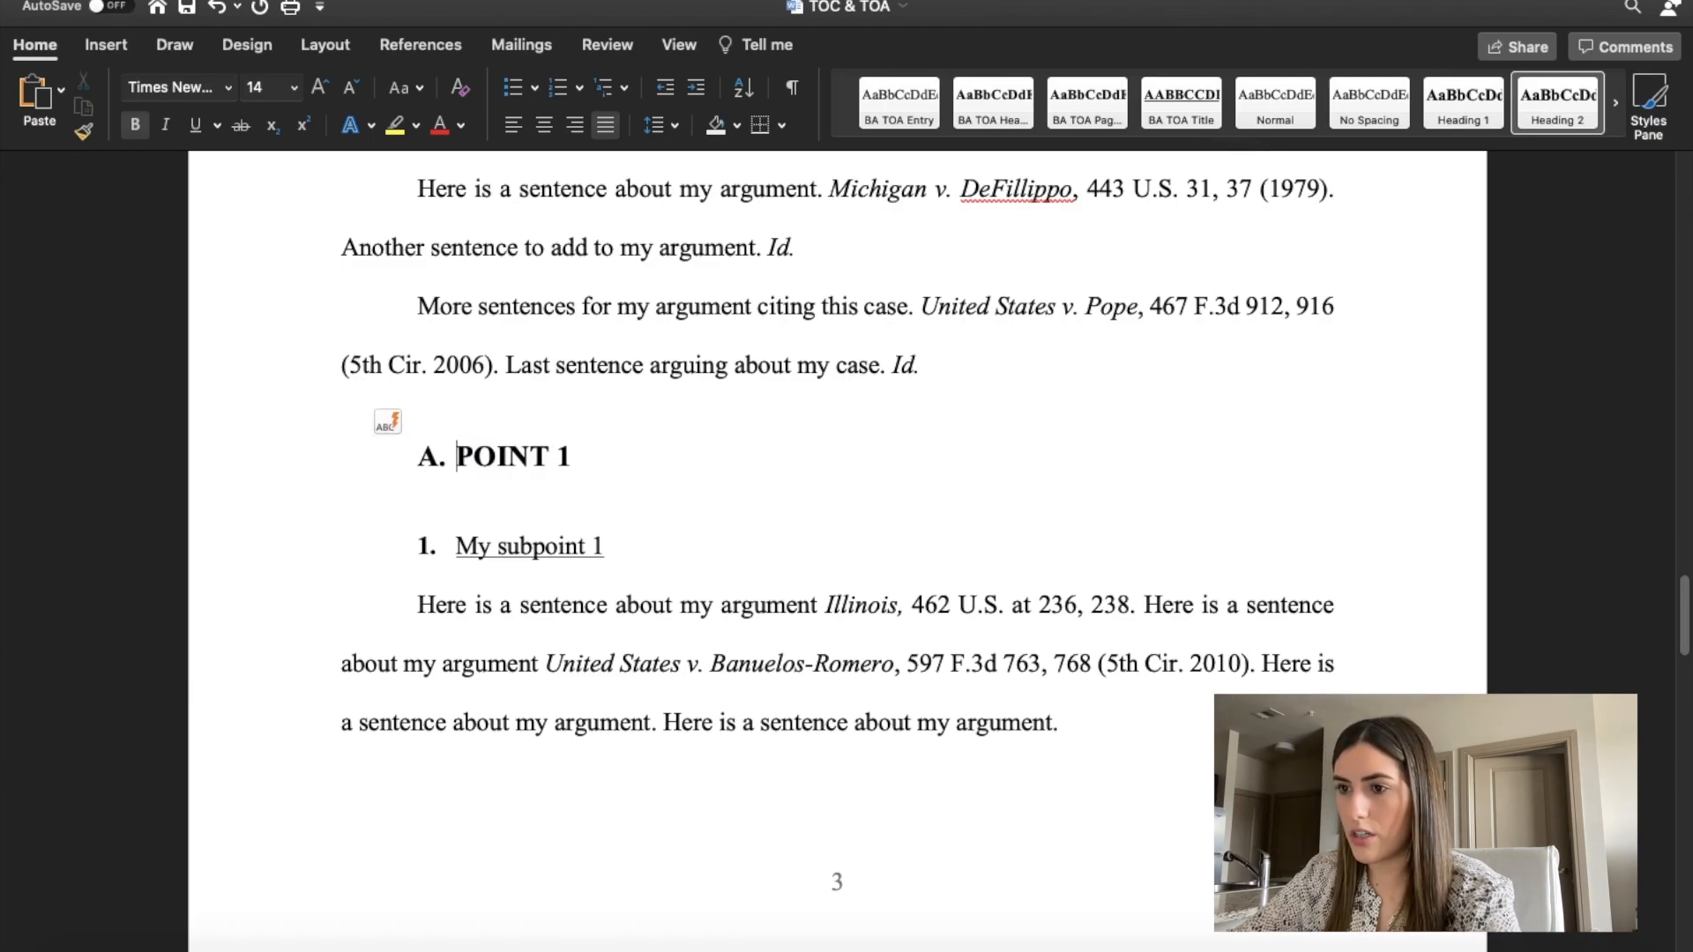
key("BackSpace")
key("BackSpace")
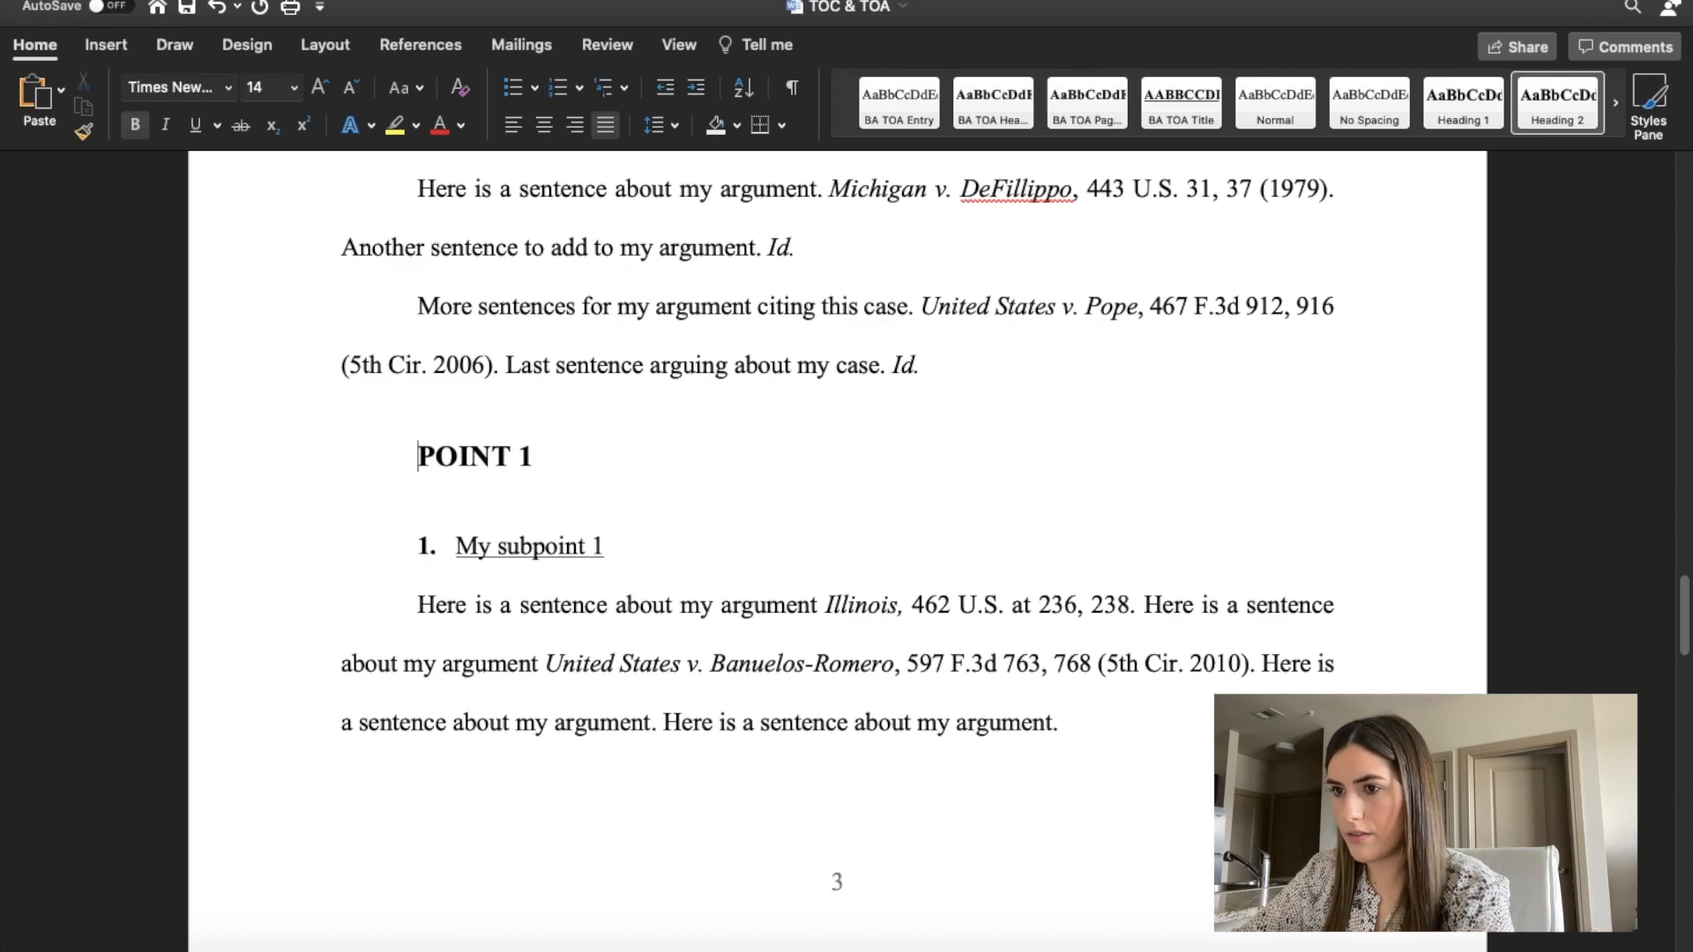
type("A.")
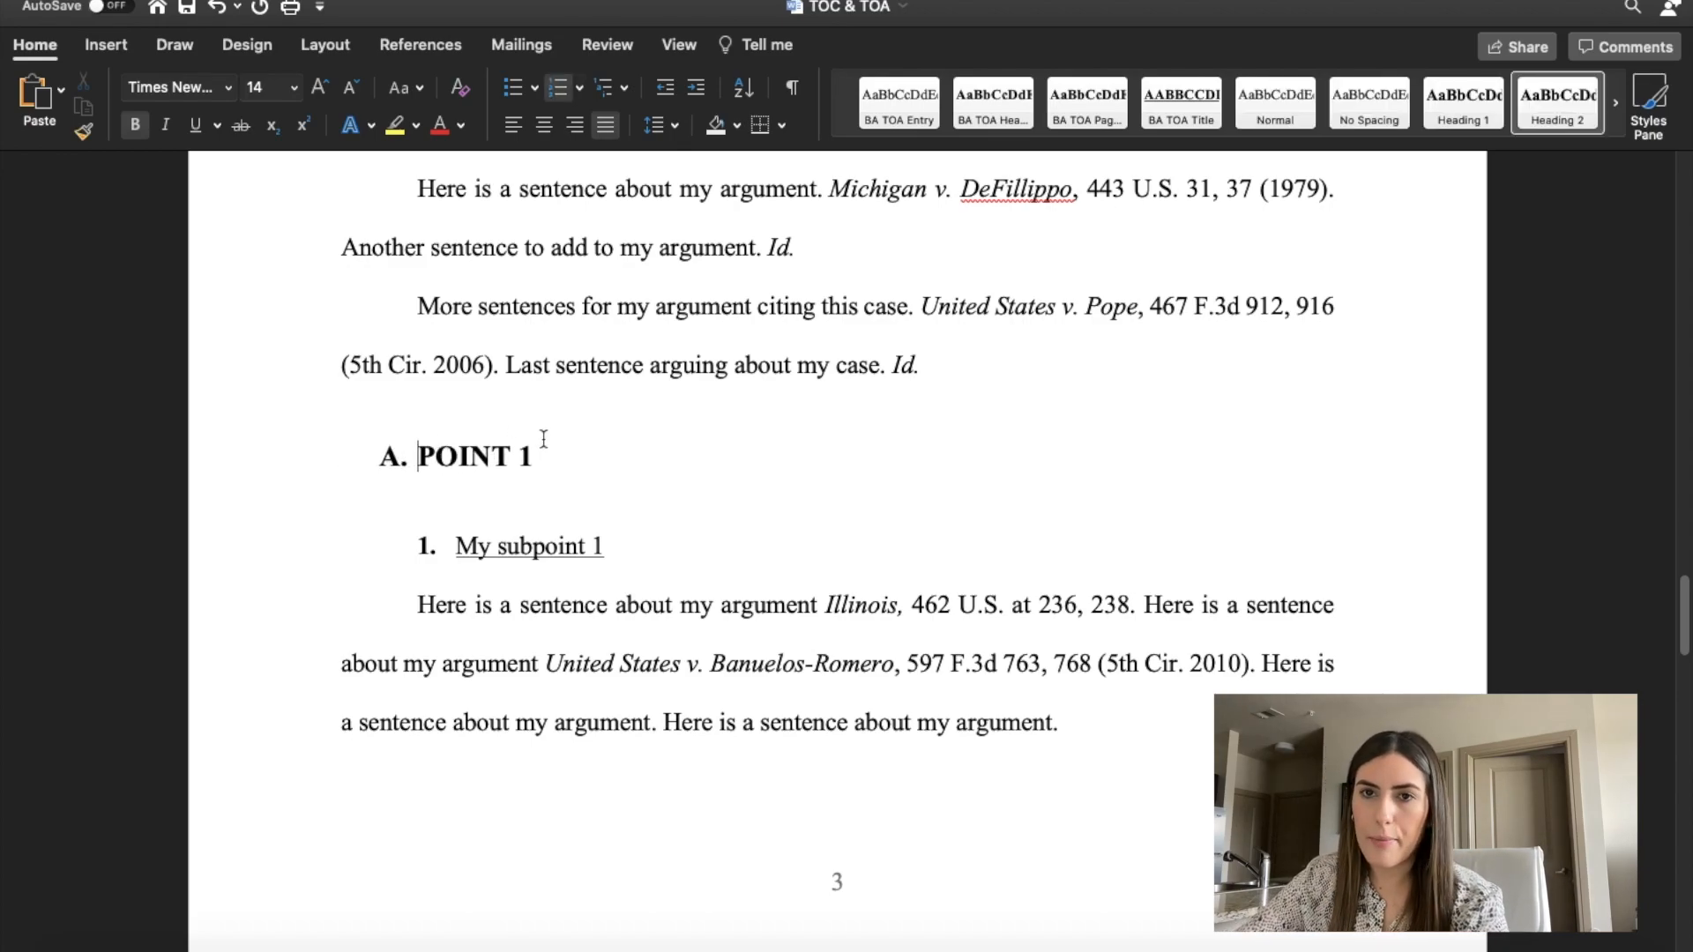
Set the font size of the POINT 1 subheading to 12.
left_click_drag(549, 445, 418, 454)
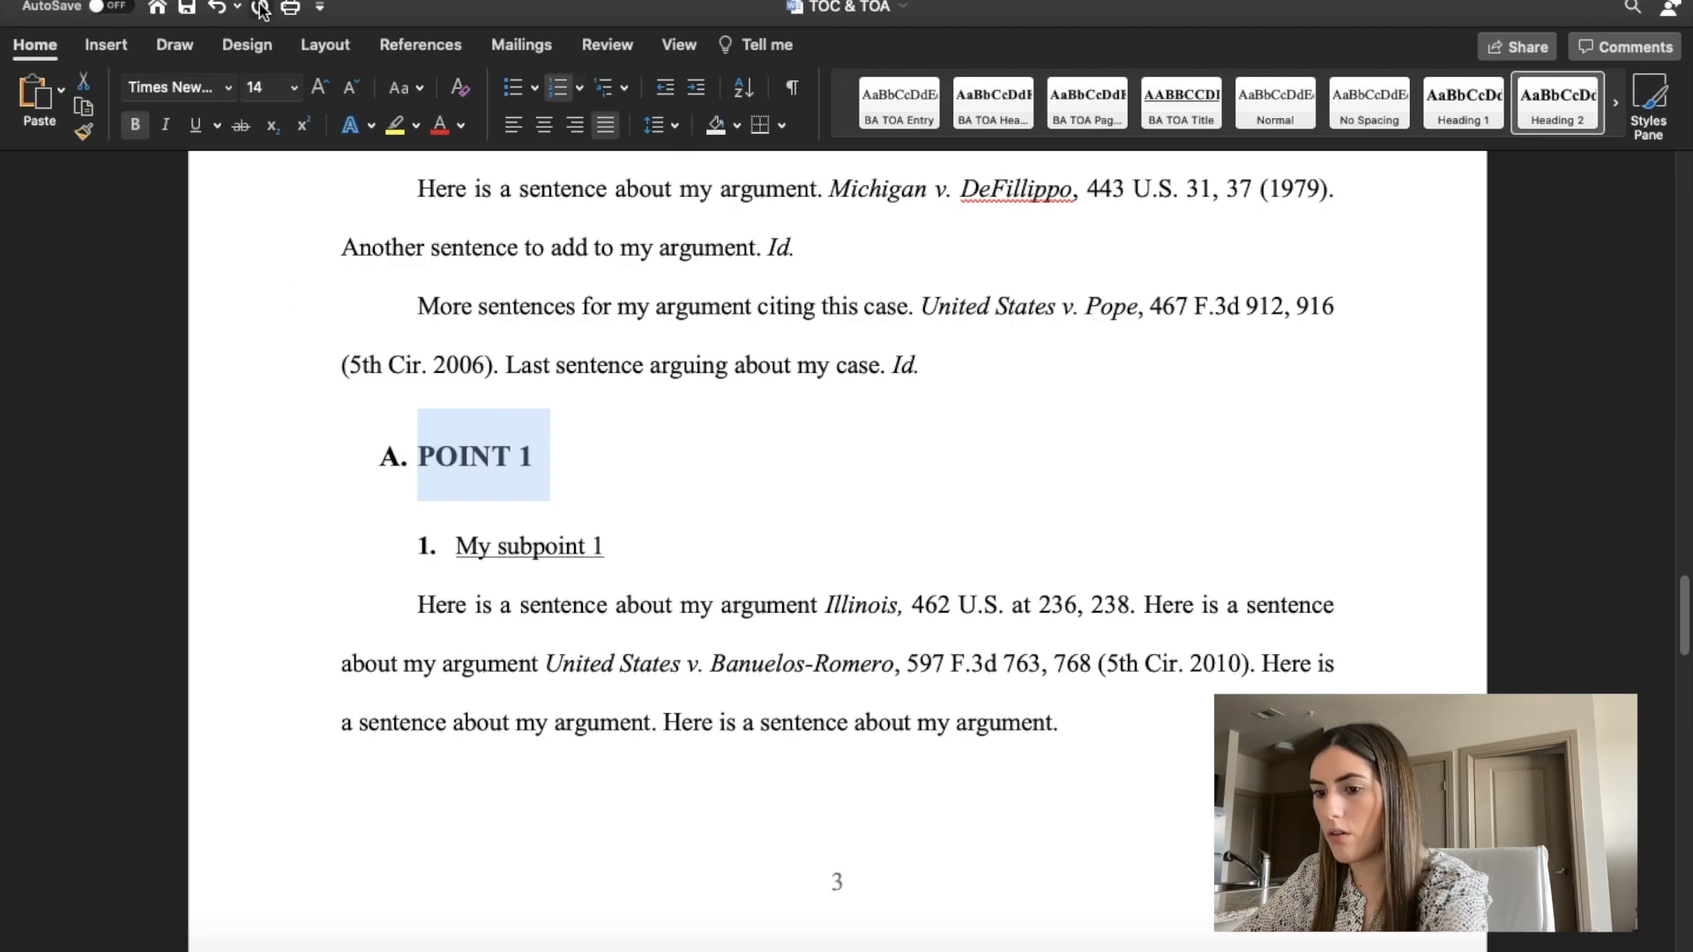
left_click(280, 92)
type("12")
key("Return")
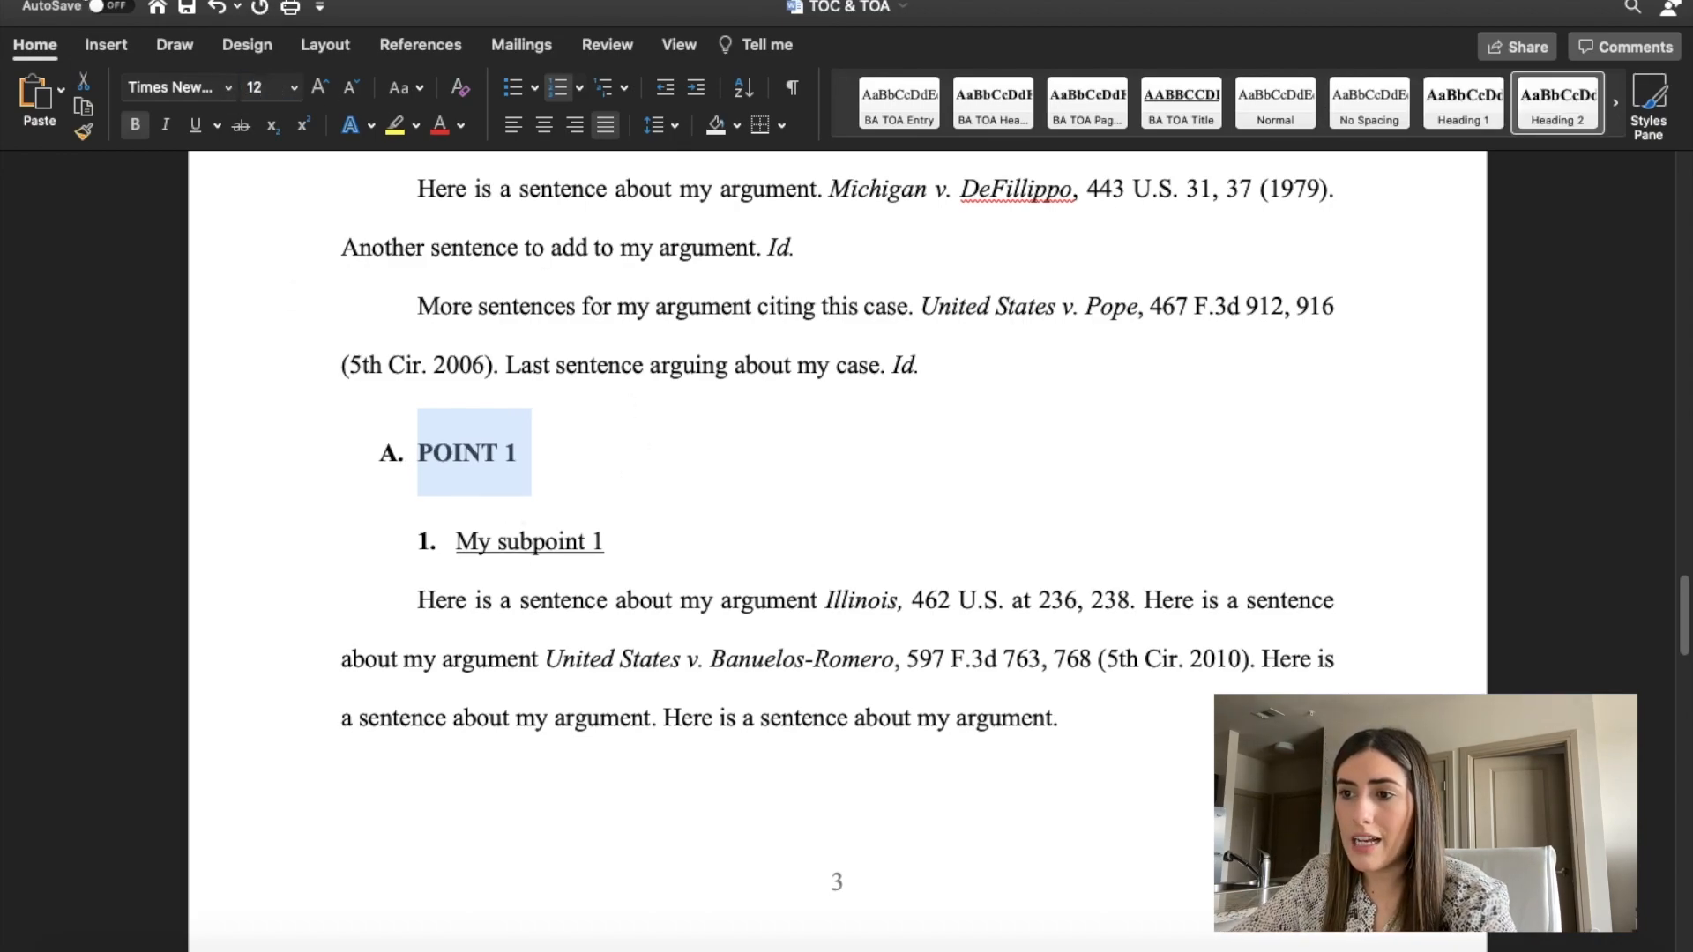
Set the POINT 1 subheading's paragraph spacing to 0 pt before and remove the automatic spacing after it.
left_click(468, 489)
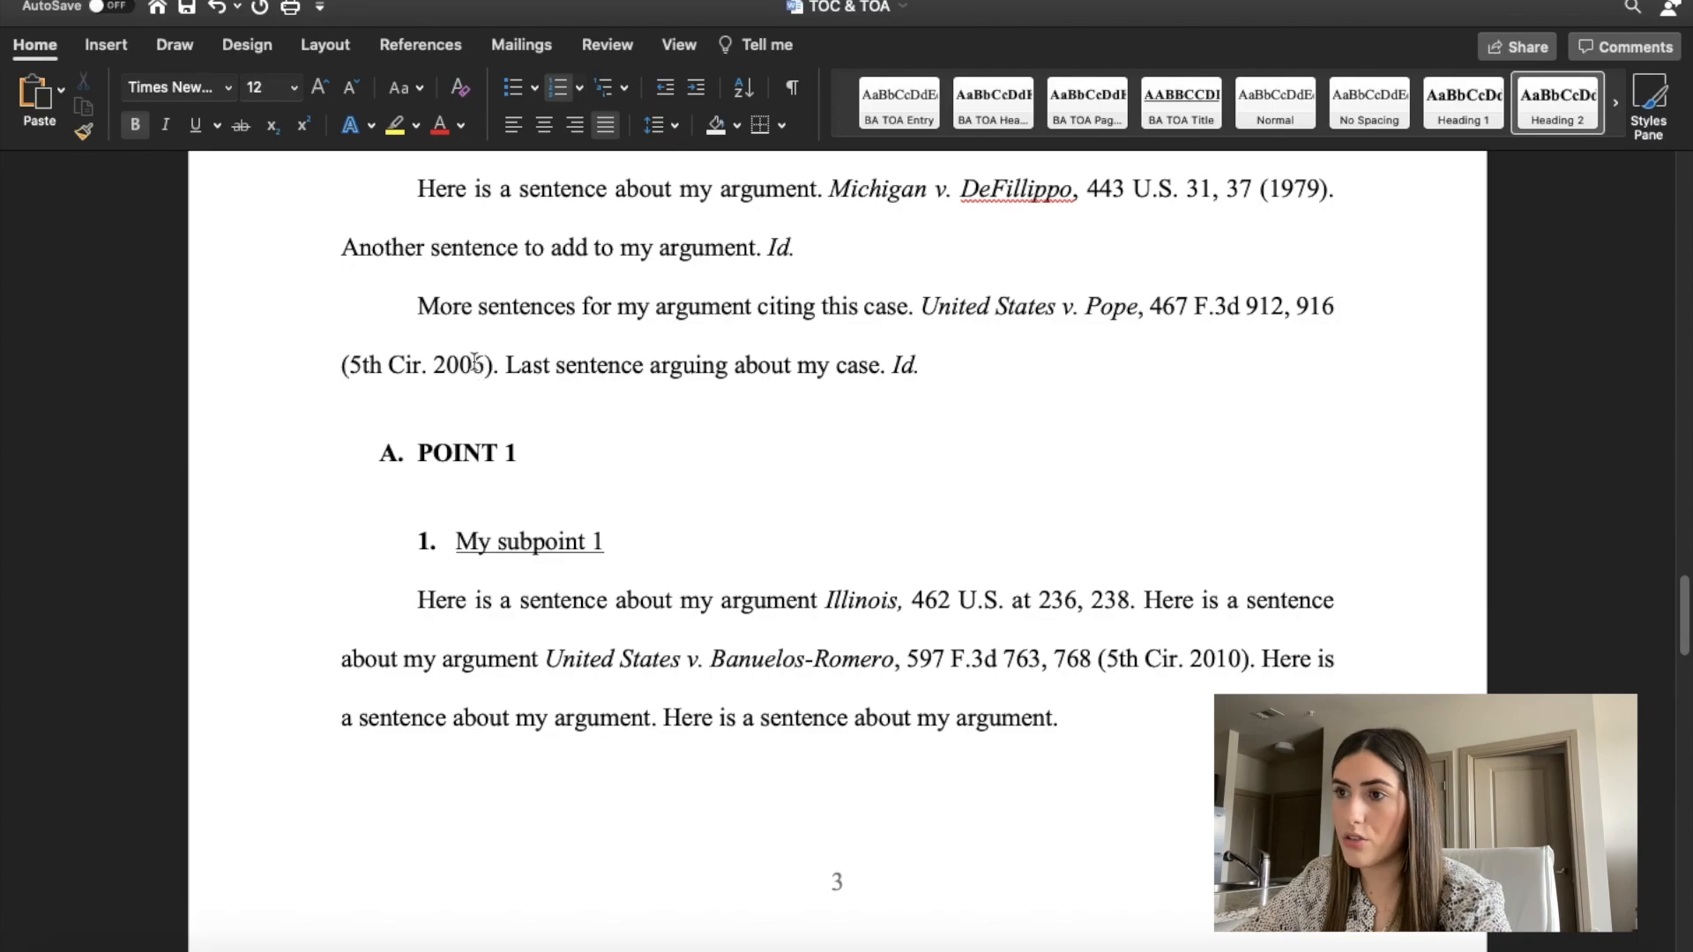
left_click(674, 128)
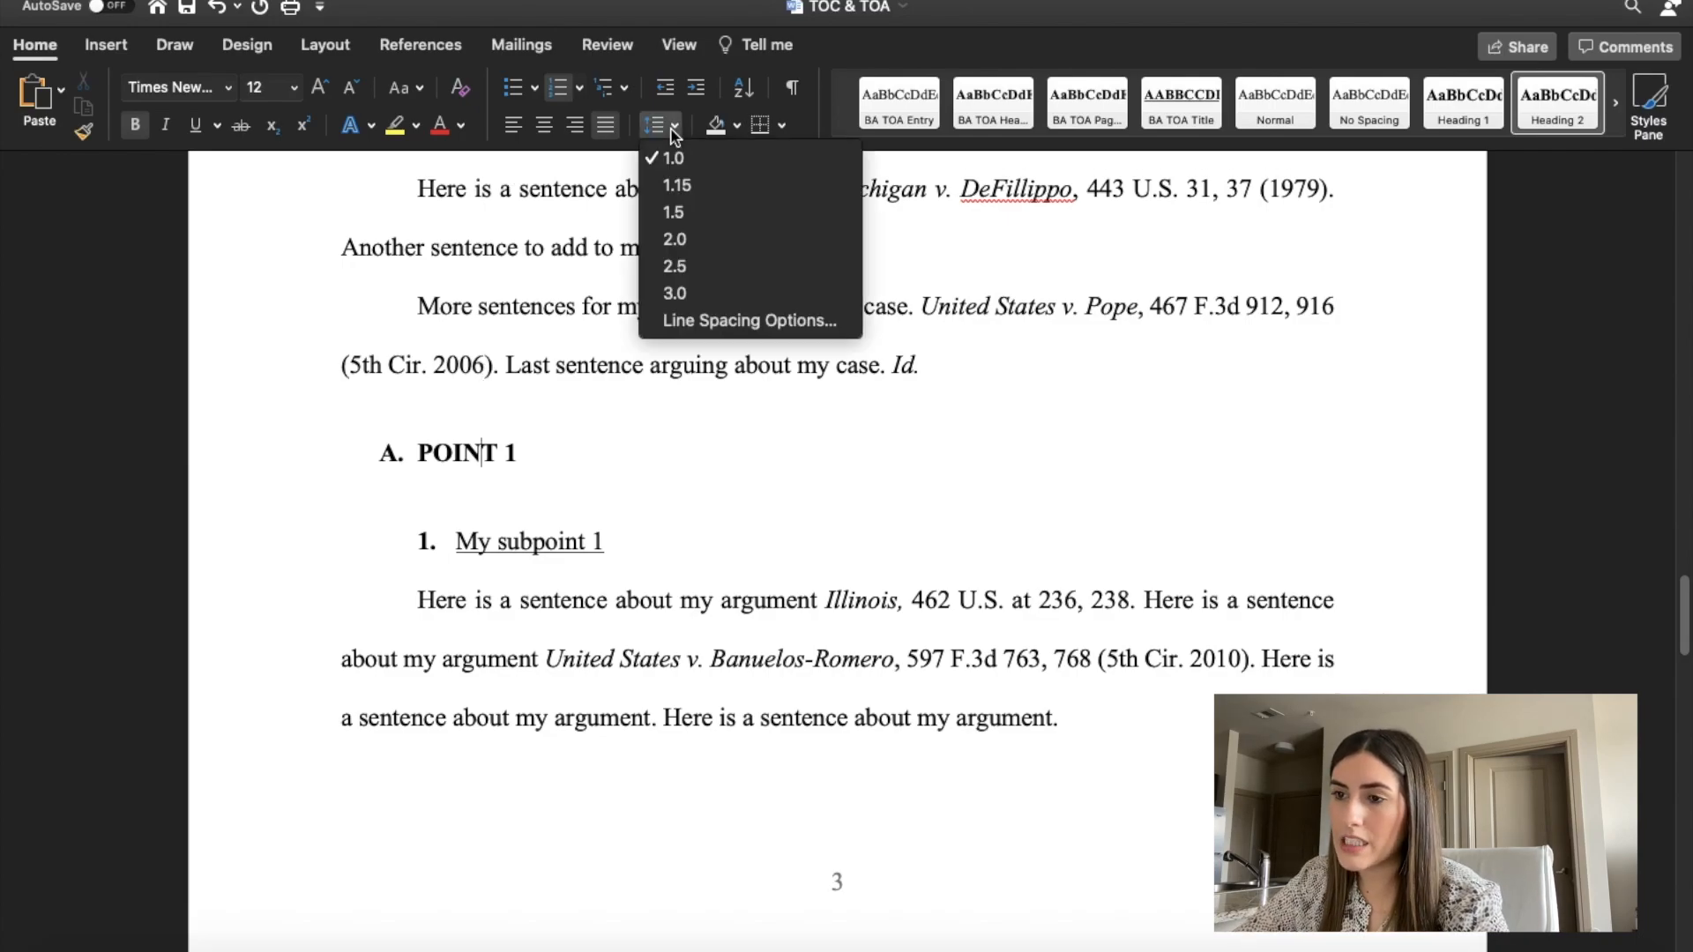
left_click(712, 321)
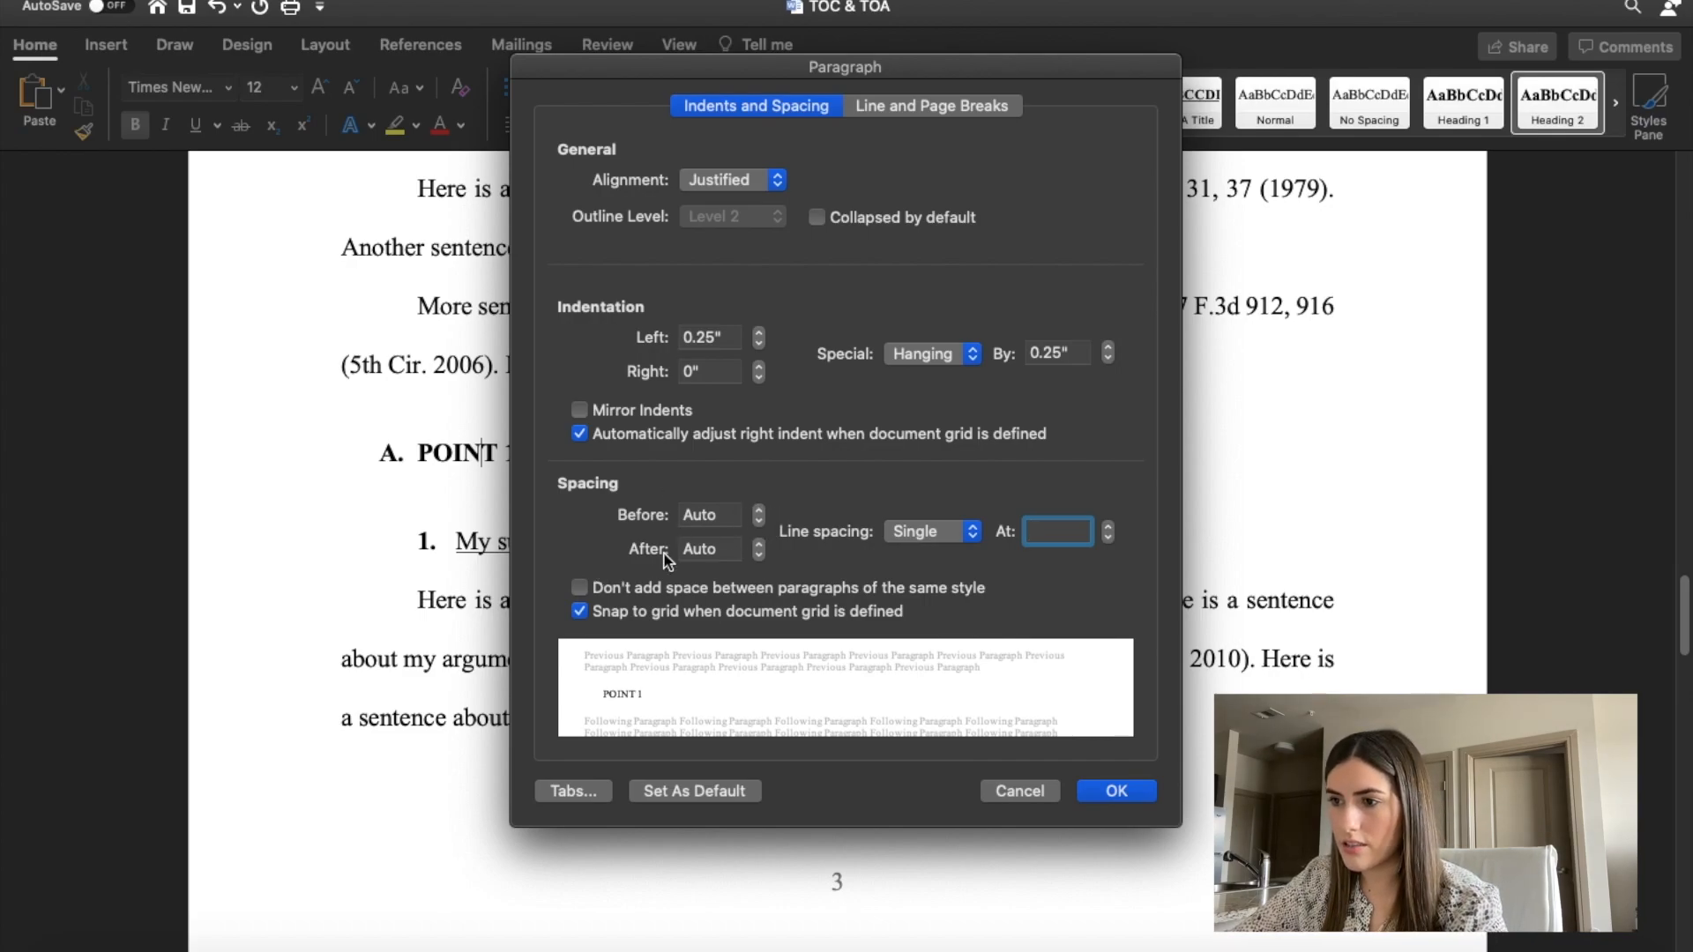
left_click(759, 521)
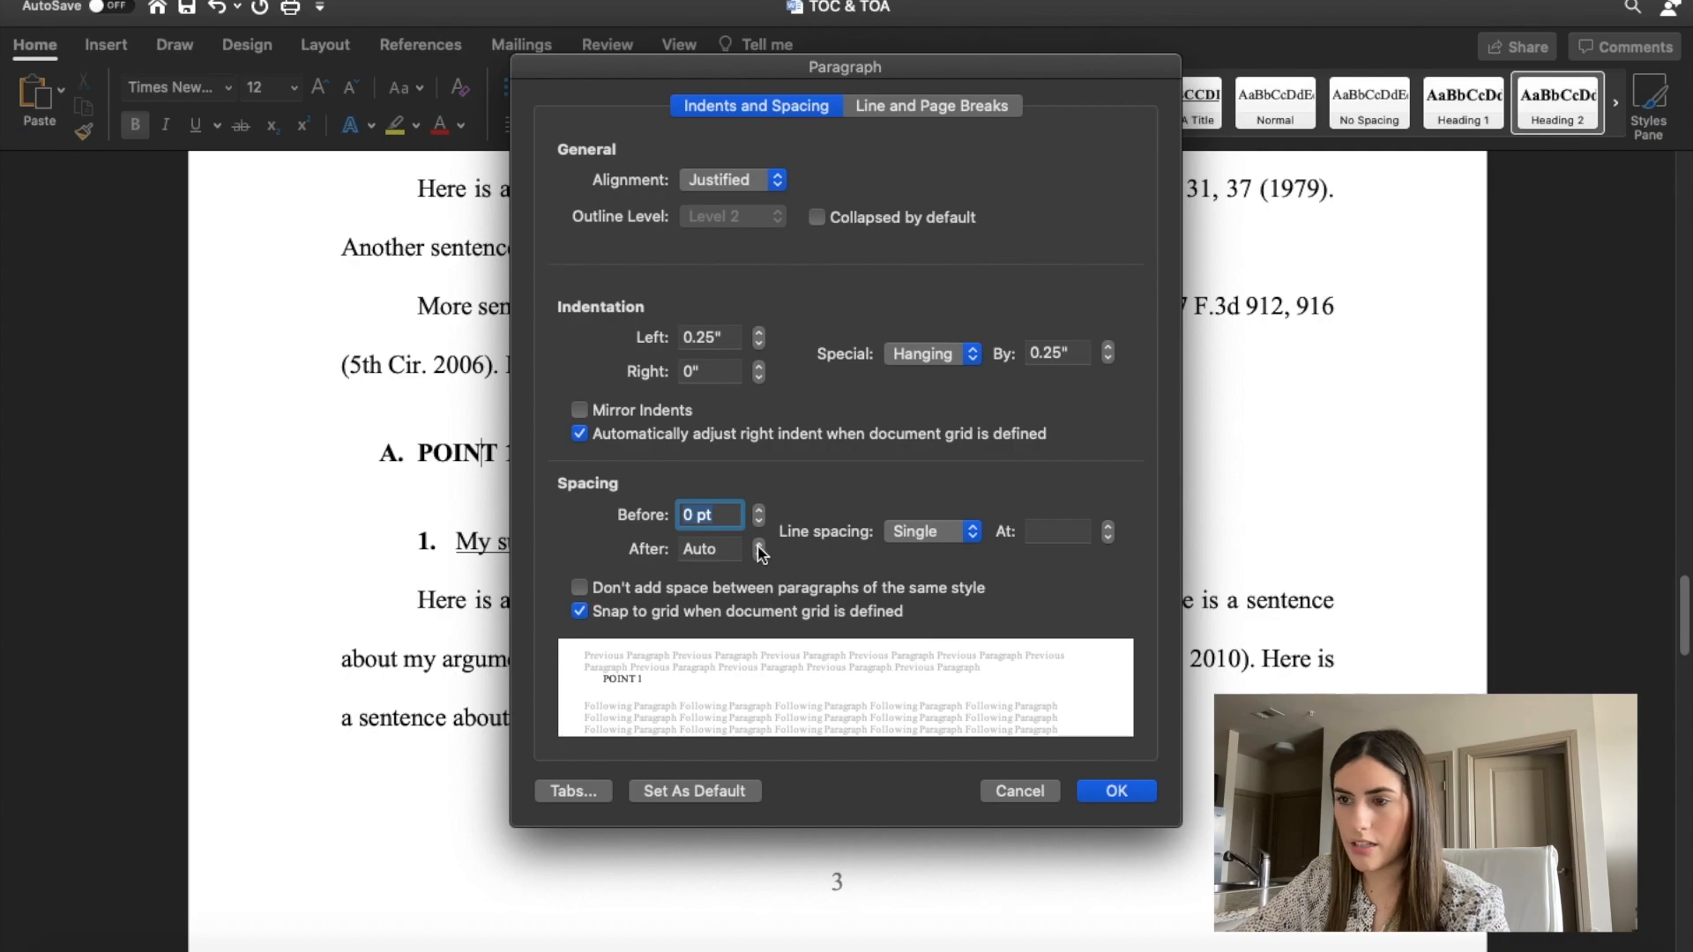
left_click(758, 556)
left_click(1110, 789)
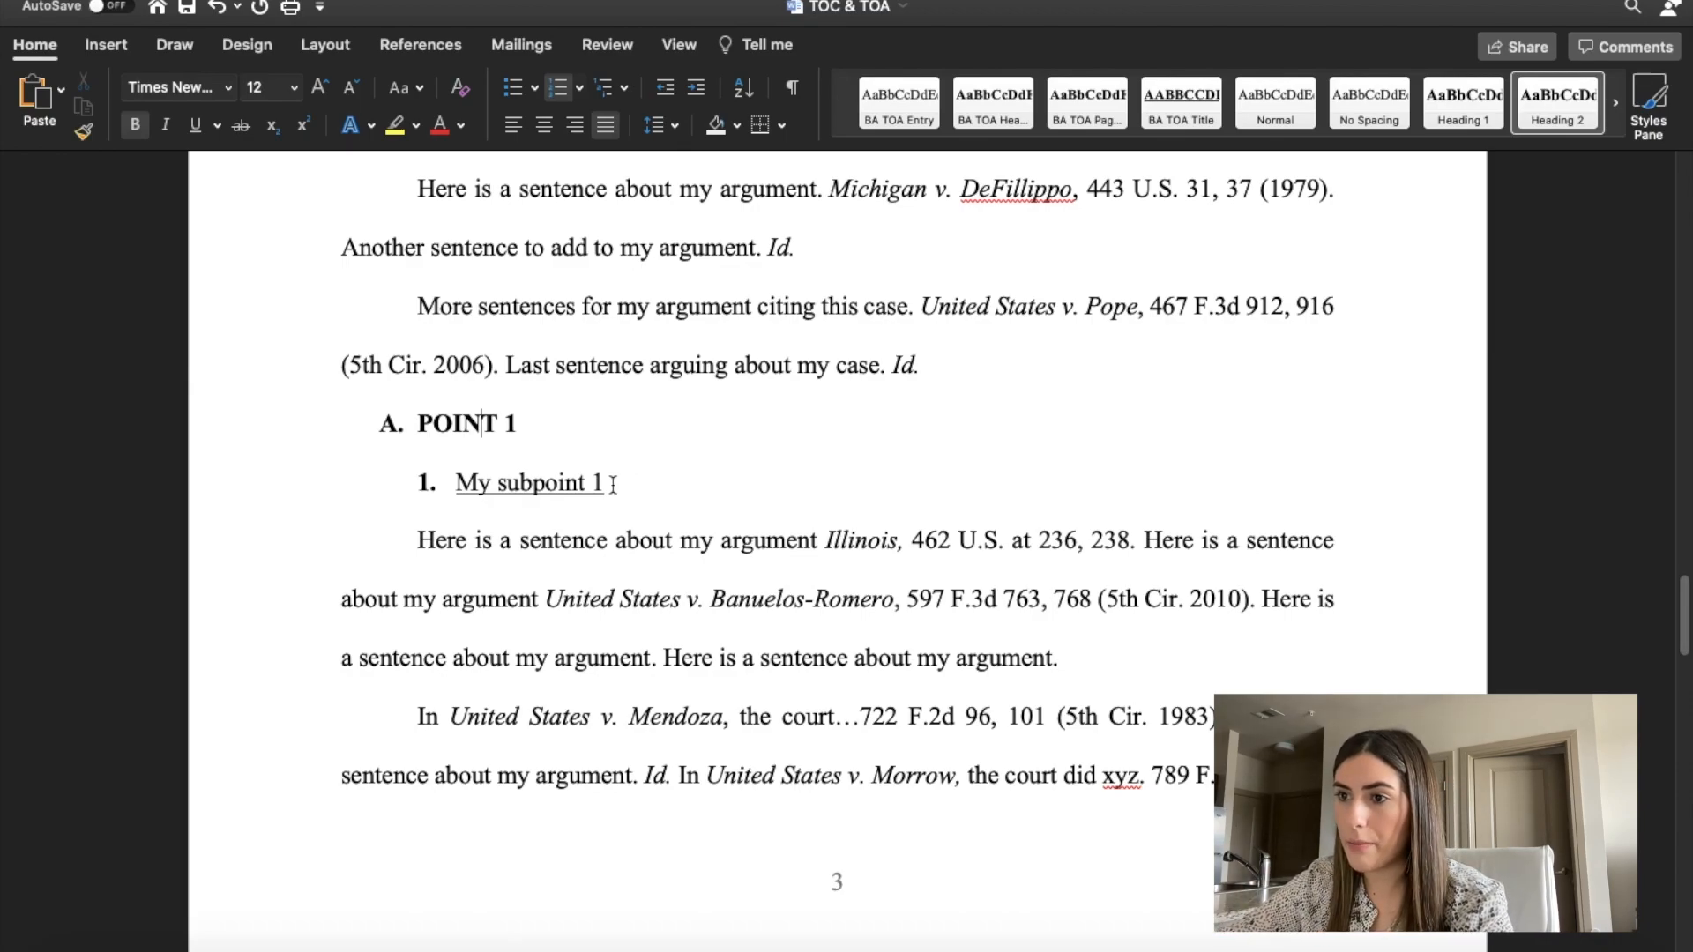
Apply the Heading 2 style to the POINT 2 subheading and letter it "B.".
scroll(520, 307, "down", 3)
left_click_drag(532, 307, 368, 307)
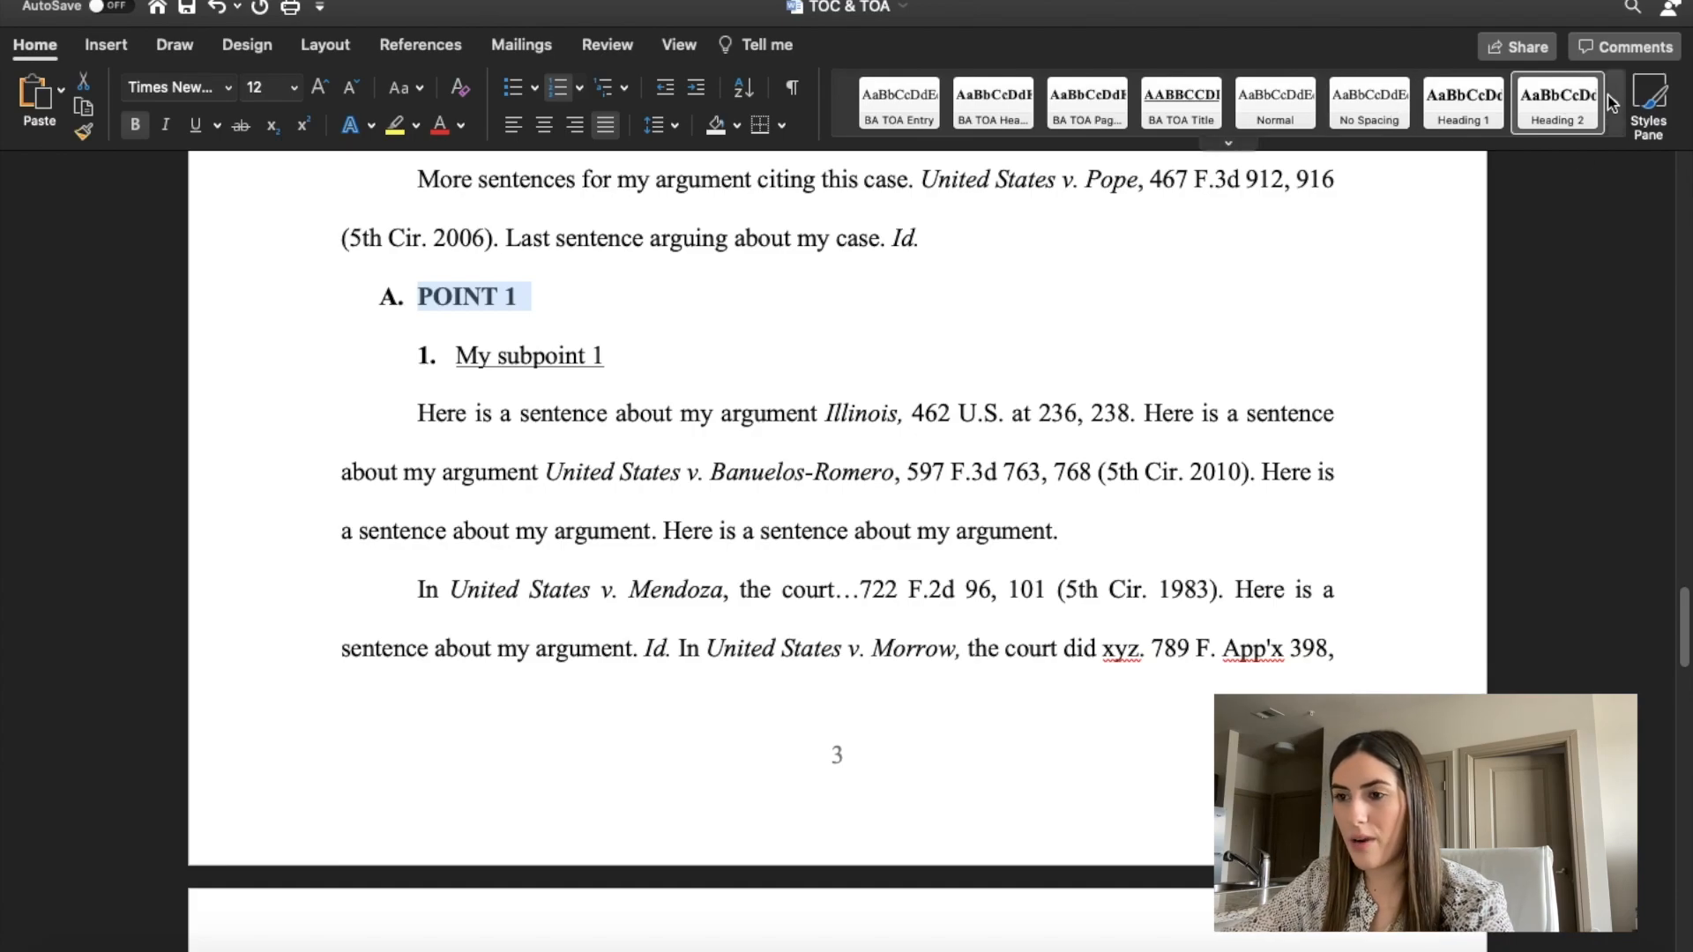
scroll(765, 475, "down", 2)
scroll(765, 474, "down", 8)
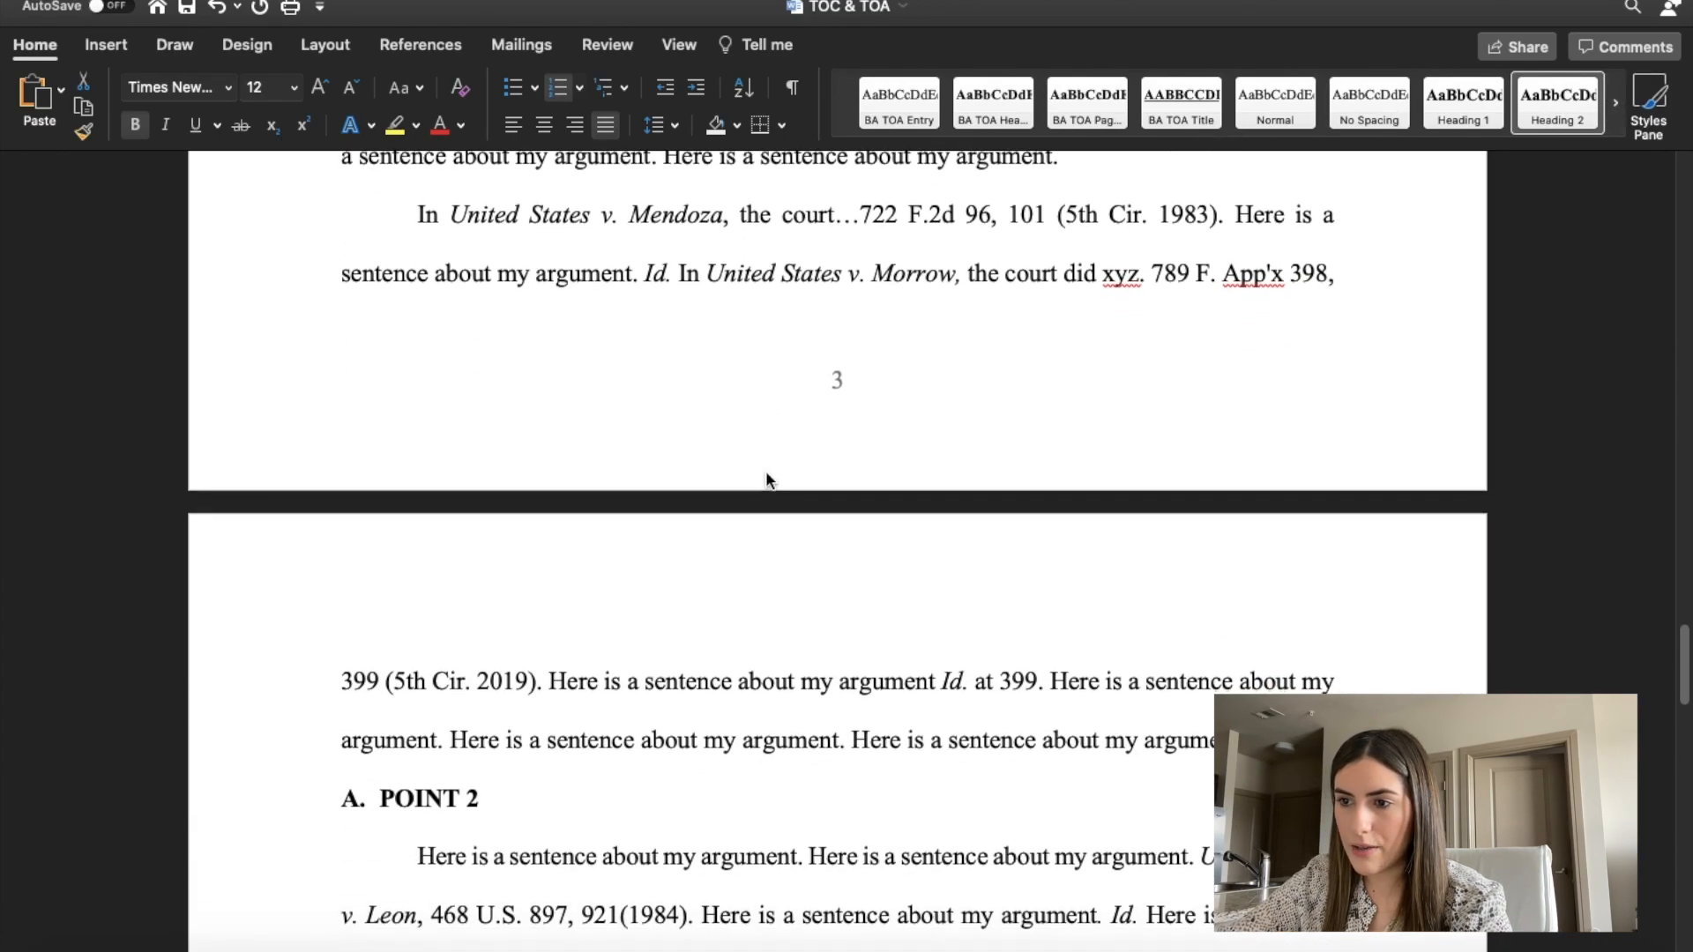
left_click(446, 564)
left_click_drag(482, 567, 357, 566)
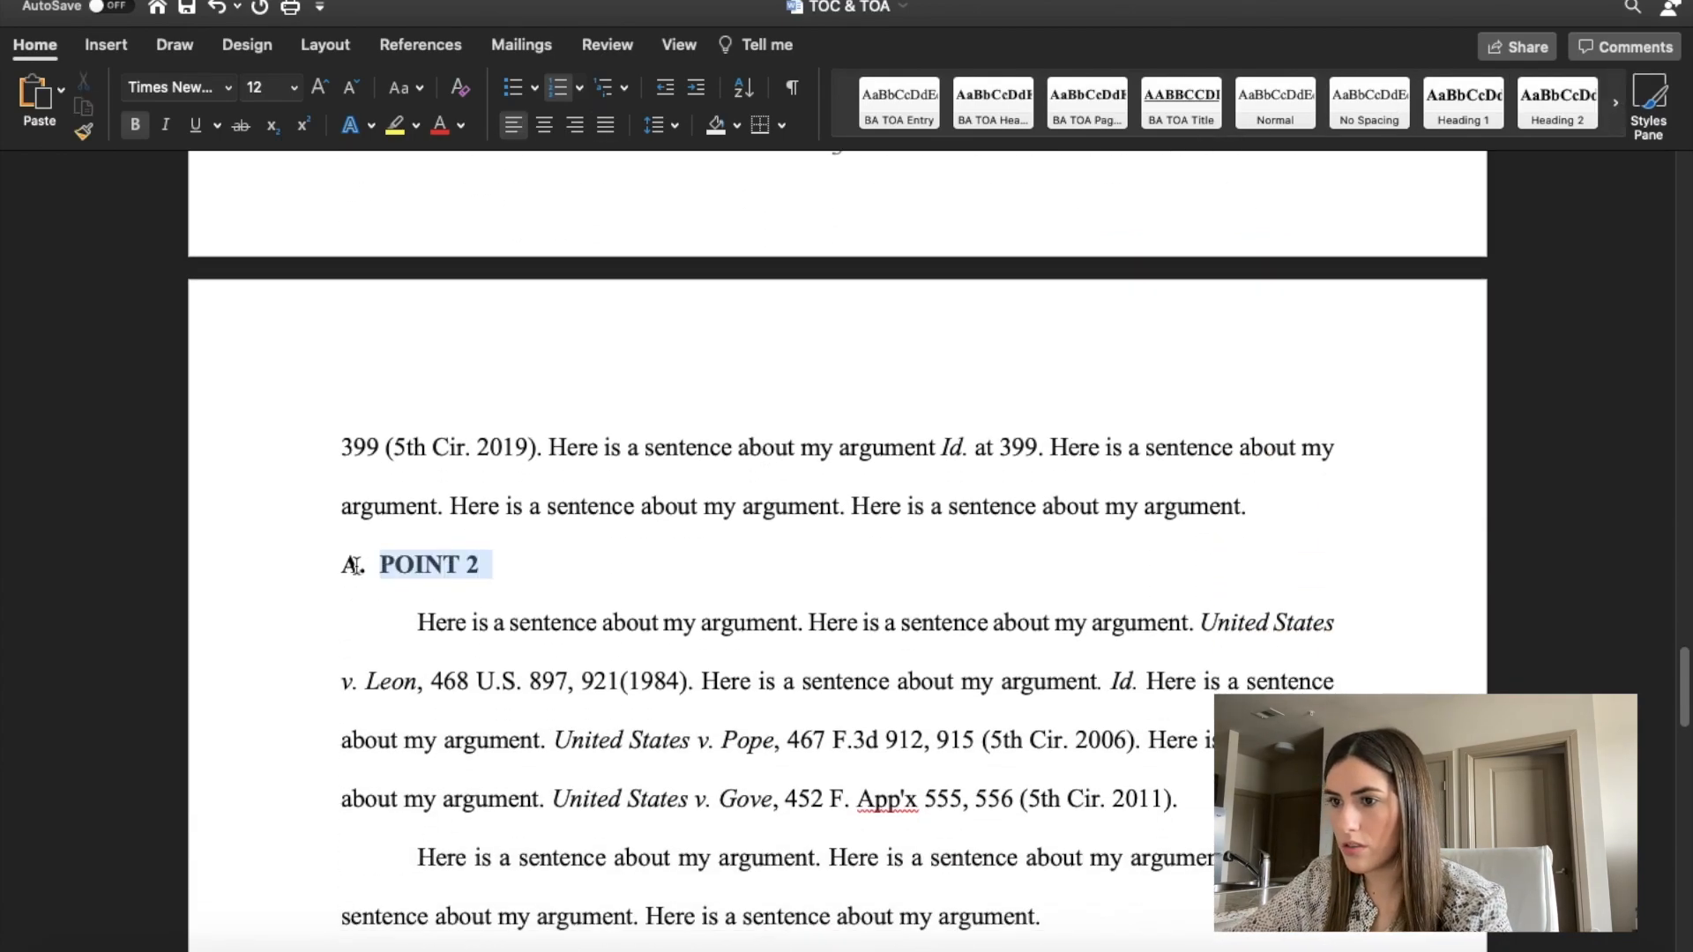
left_click(1563, 106)
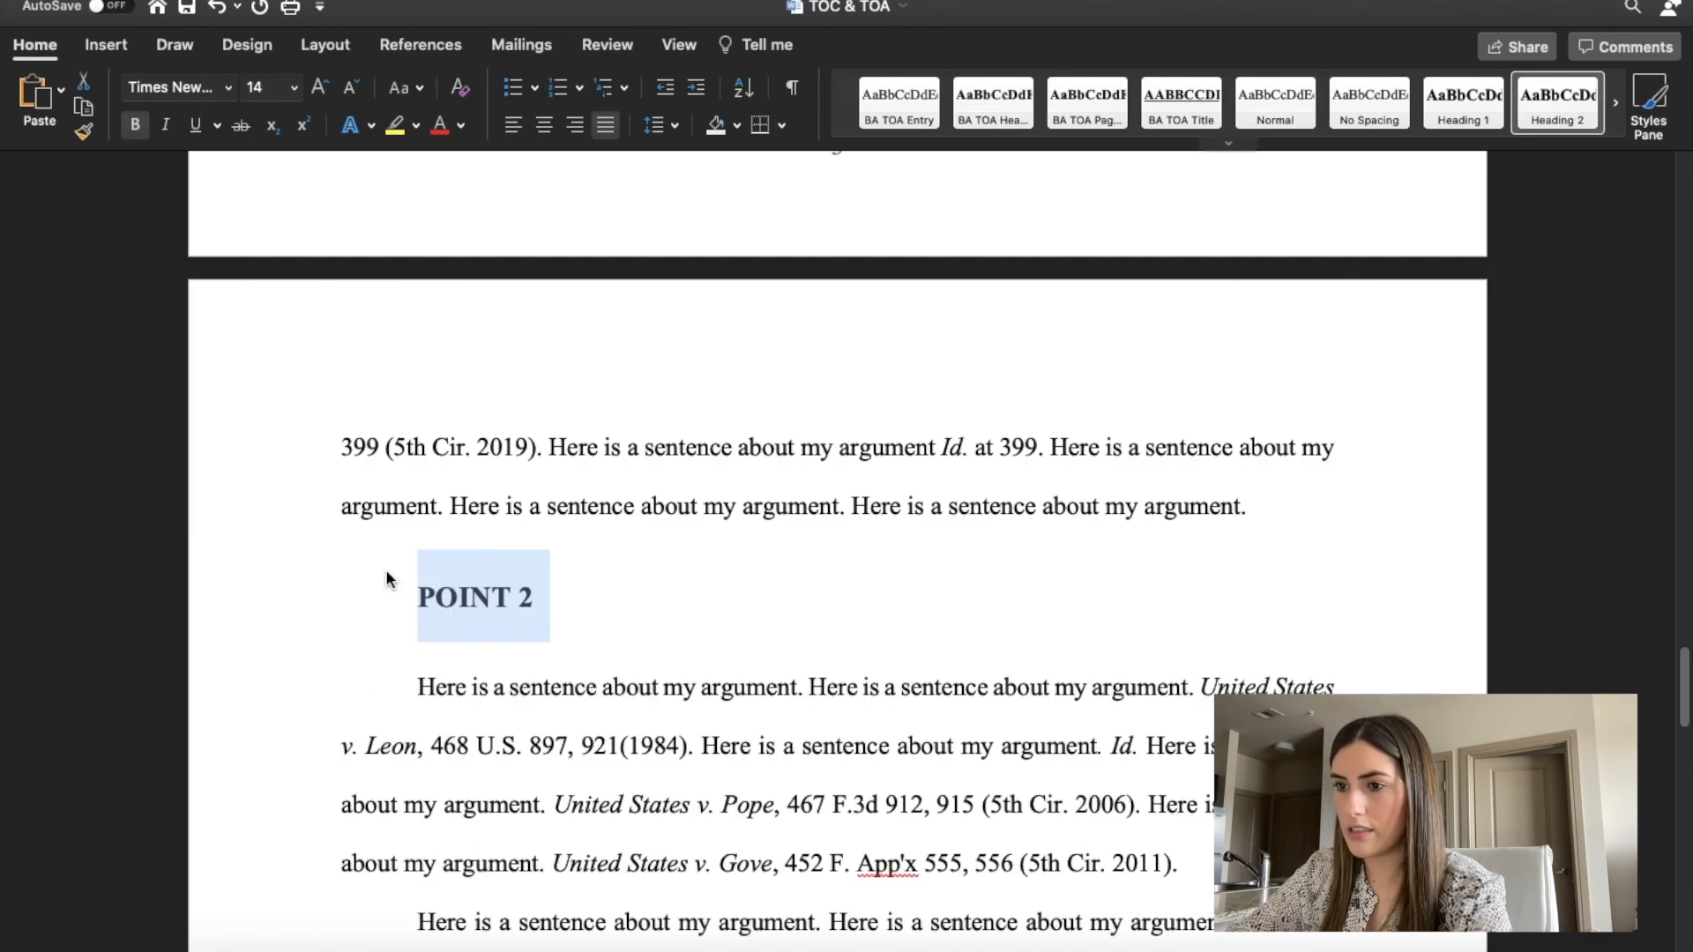
left_click(352, 593)
type("B.")
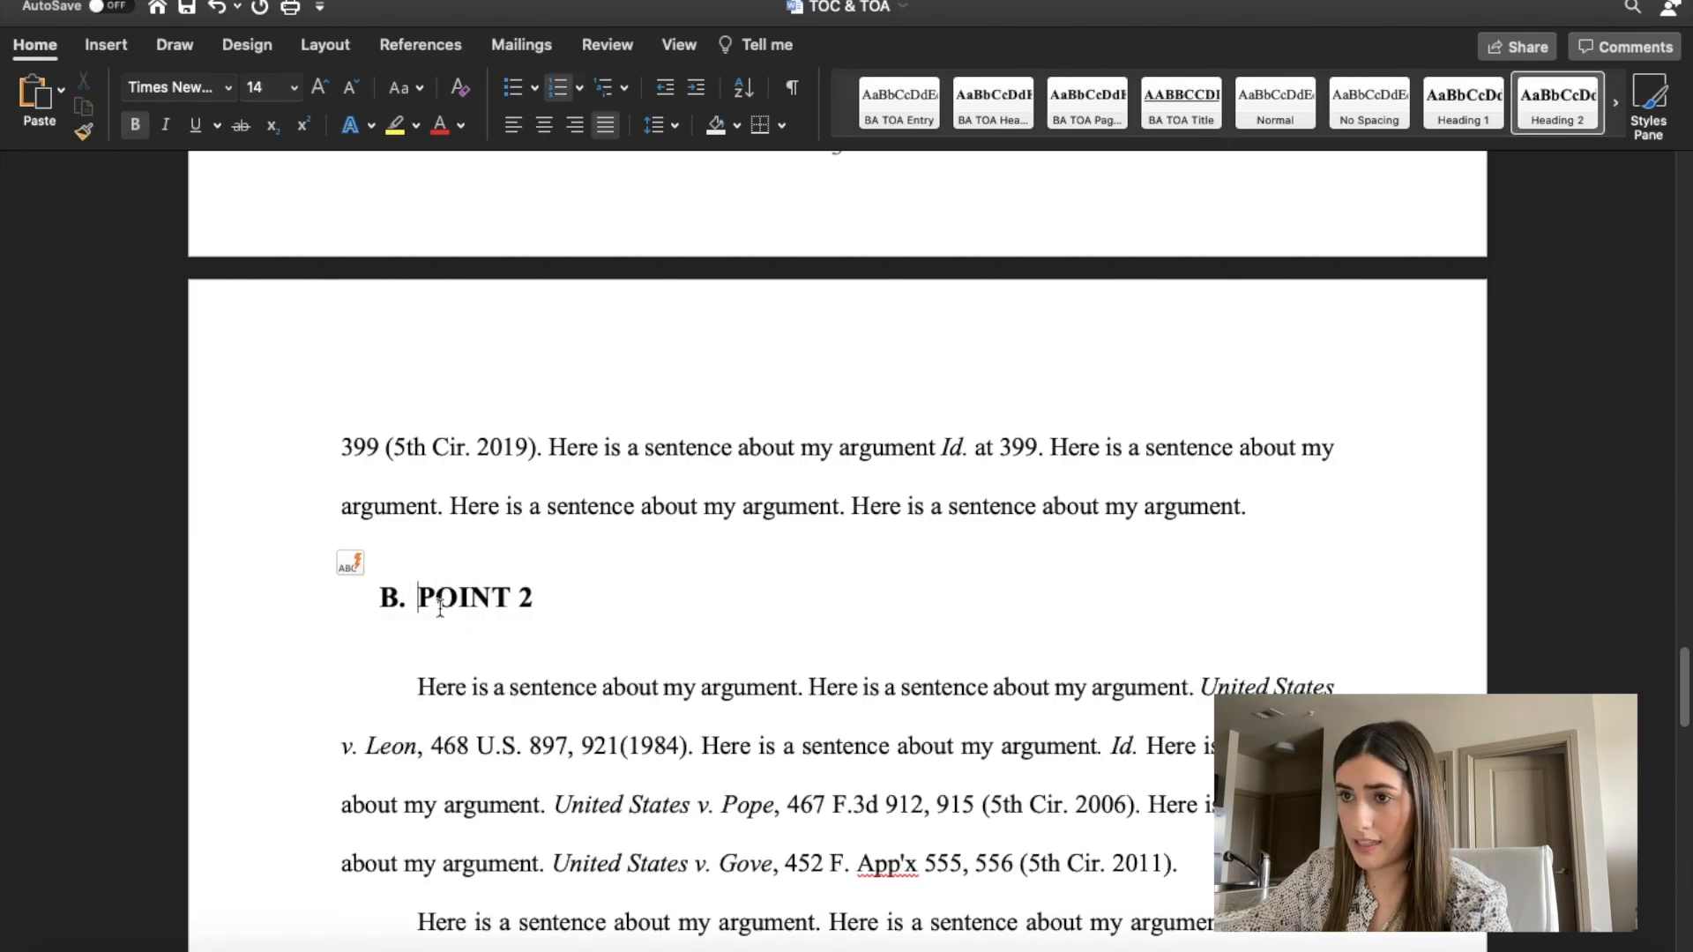
Set the font size of the POINT 2 subheading to 12.
left_click_drag(550, 595, 445, 593)
left_click_drag(276, 86, 214, 84)
type("12")
key("Return")
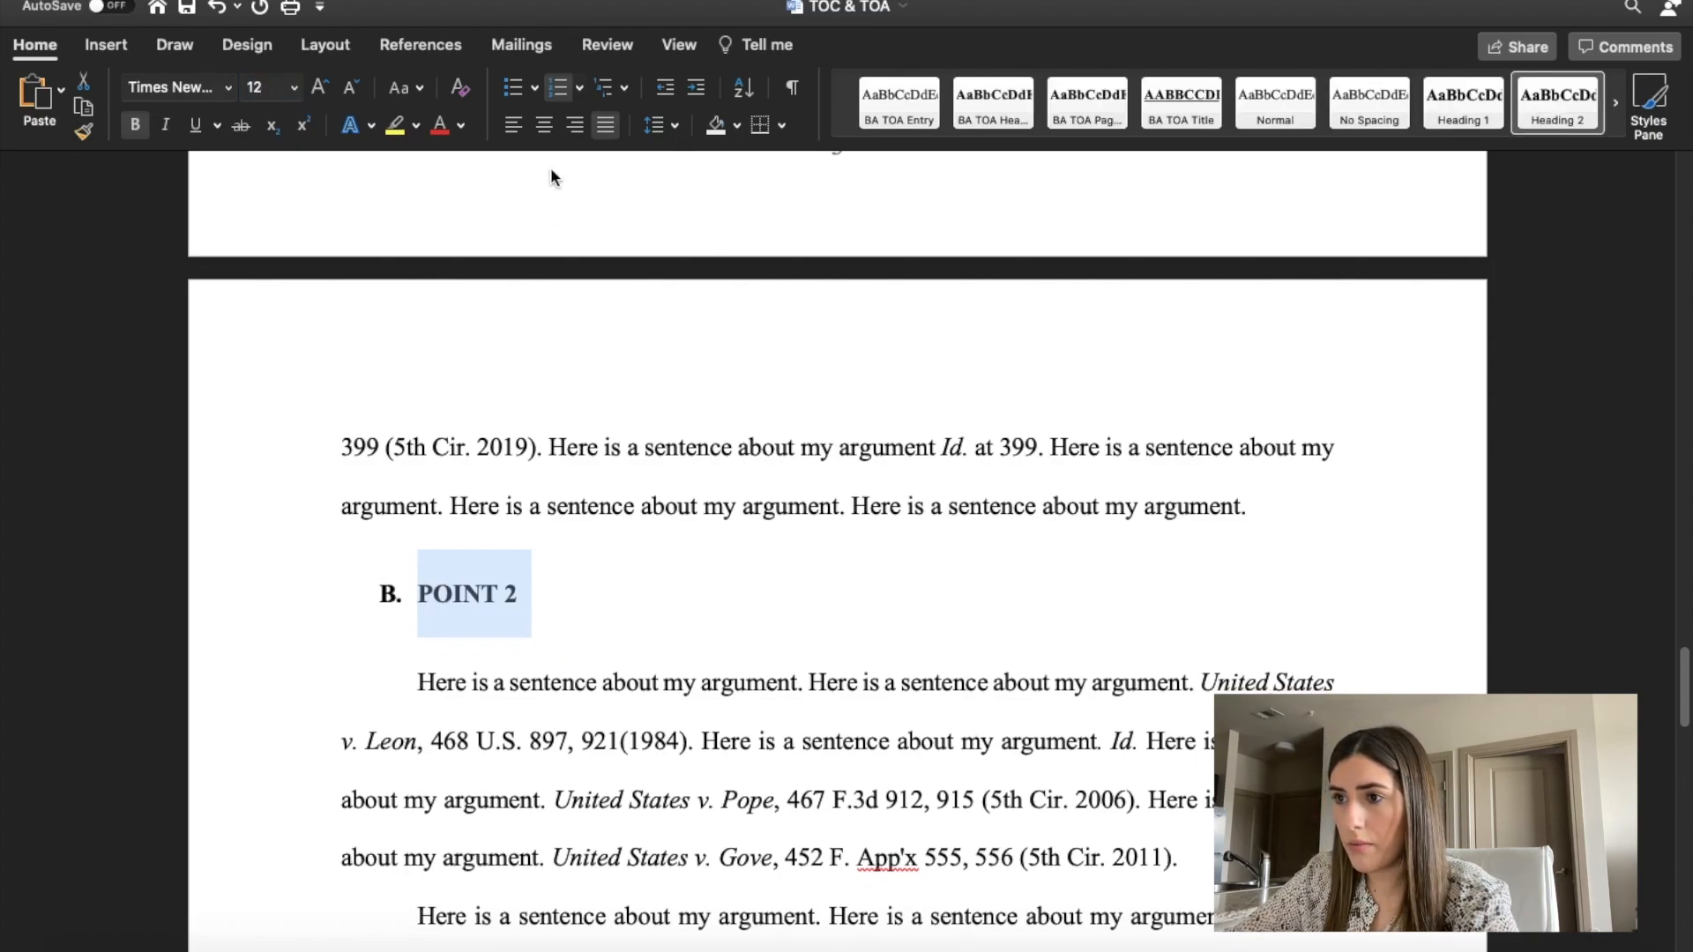
Set the POINT 2 subheading's paragraph spacing to 0 pt before and 0 pt after.
left_click(662, 126)
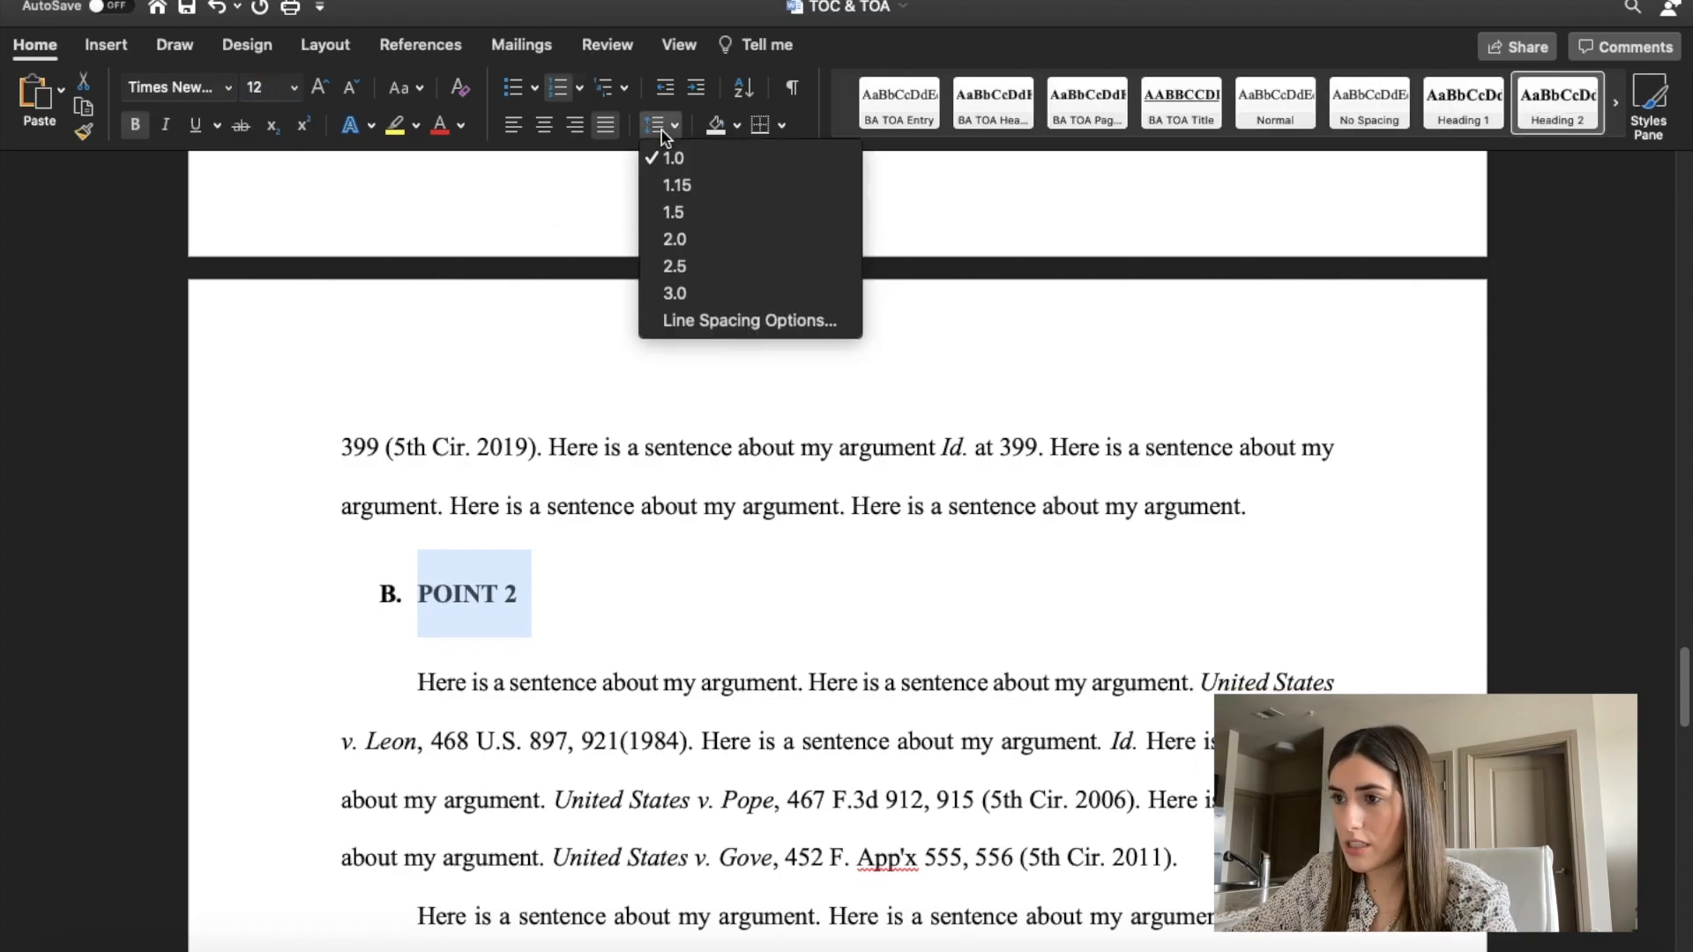
left_click(699, 320)
left_click(758, 521)
left_click(758, 521)
left_click(758, 555)
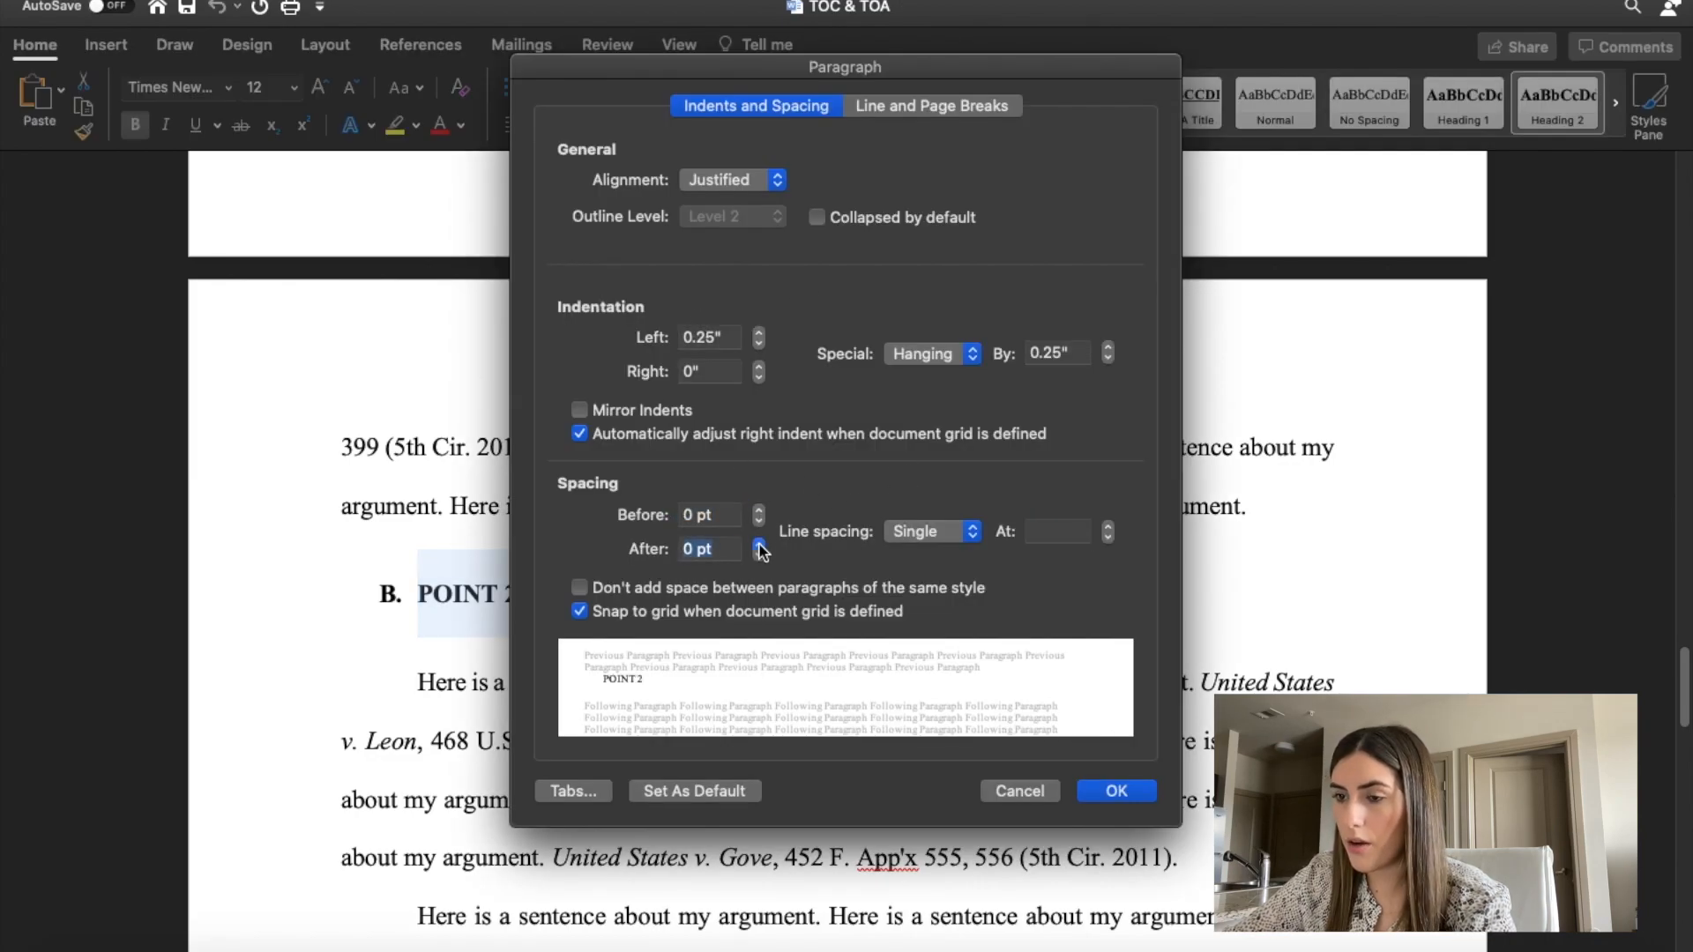
left_click(1116, 791)
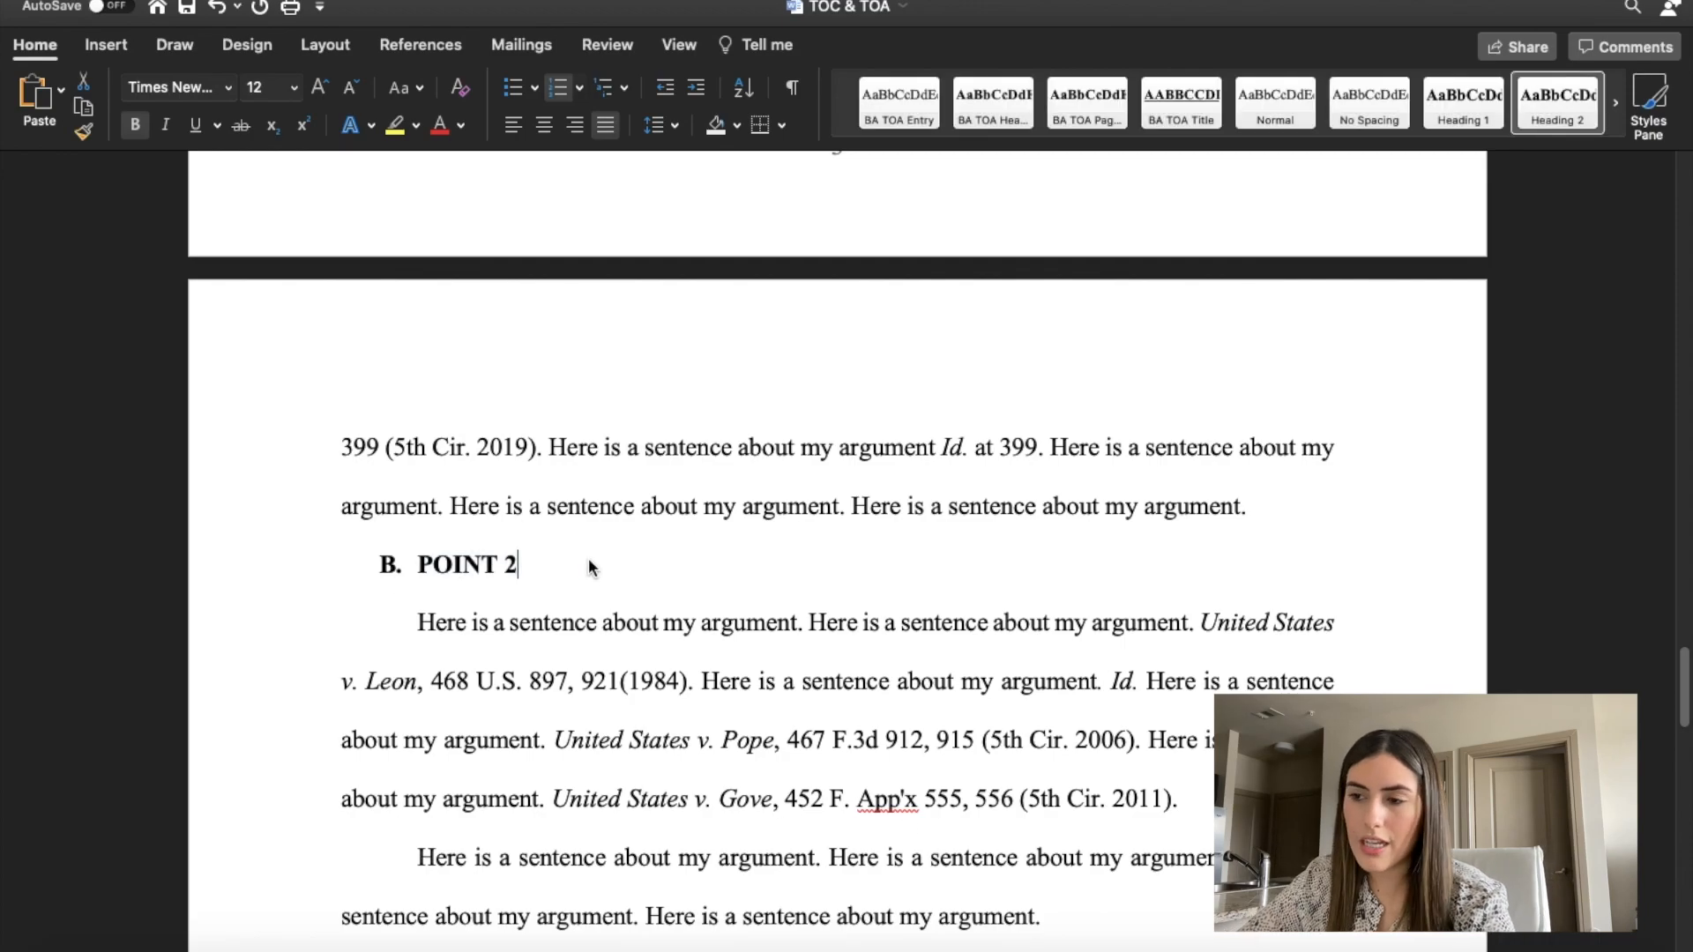
Apply the Heading 3 style to the "My subpoint 1" line under POINT 1.
scroll(543, 560, "up", 10)
scroll(543, 560, "down", 2)
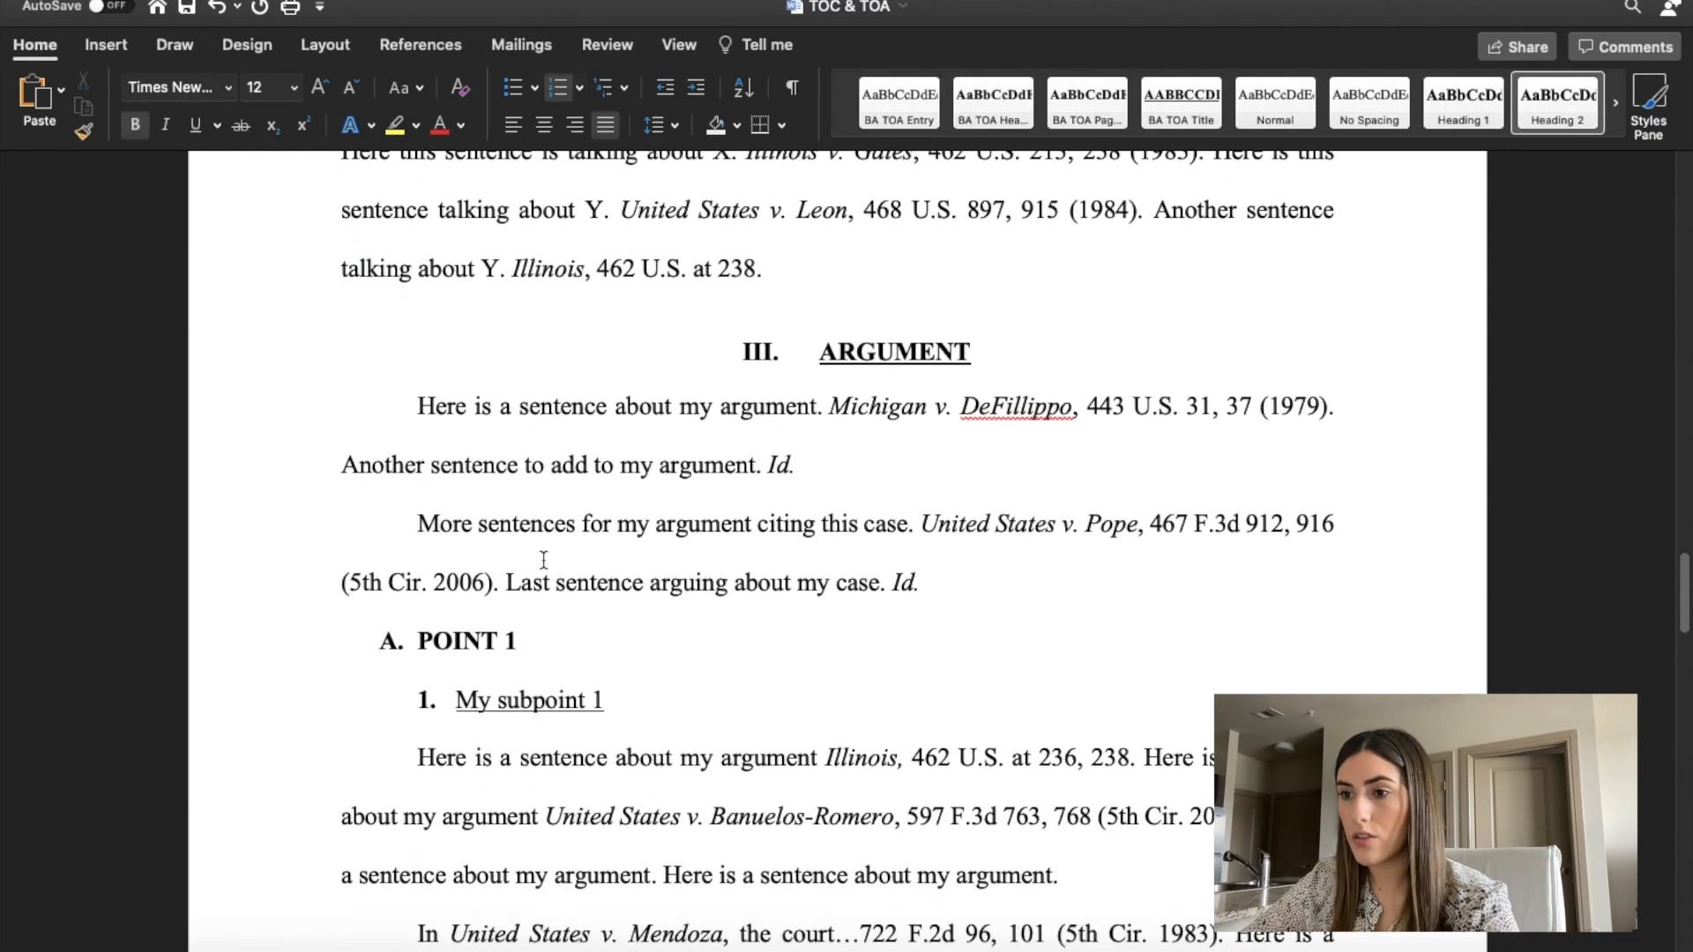
scroll(543, 559, "down", 5)
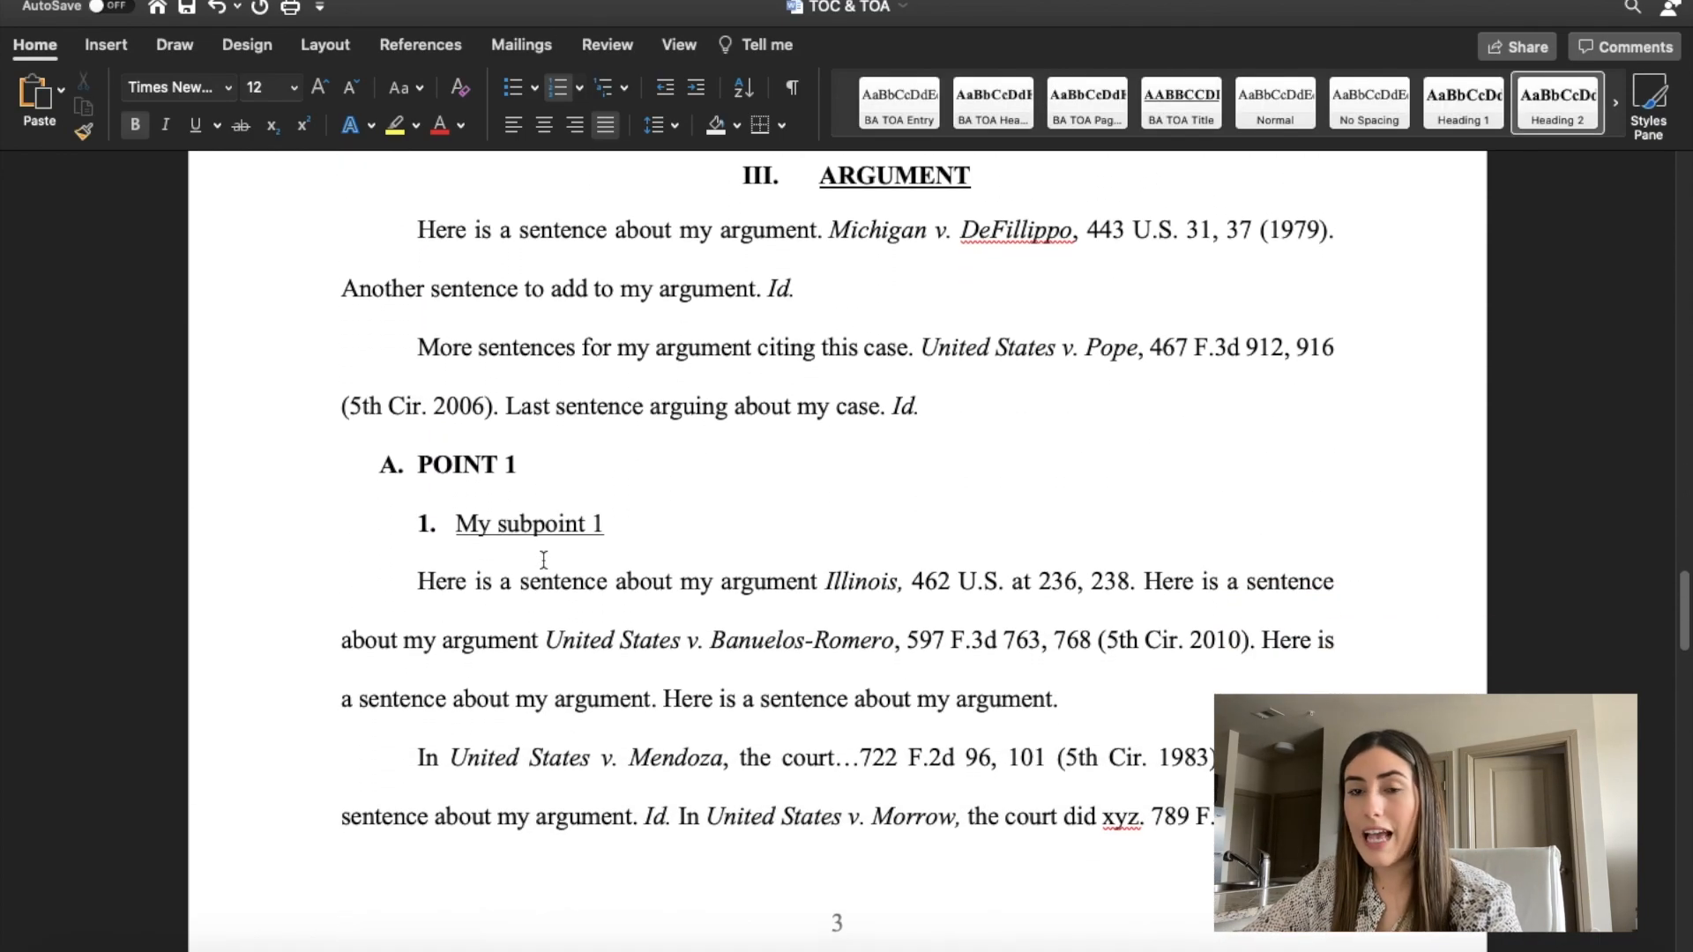
scroll(543, 560, "down", 4)
scroll(684, 331, "down", 3)
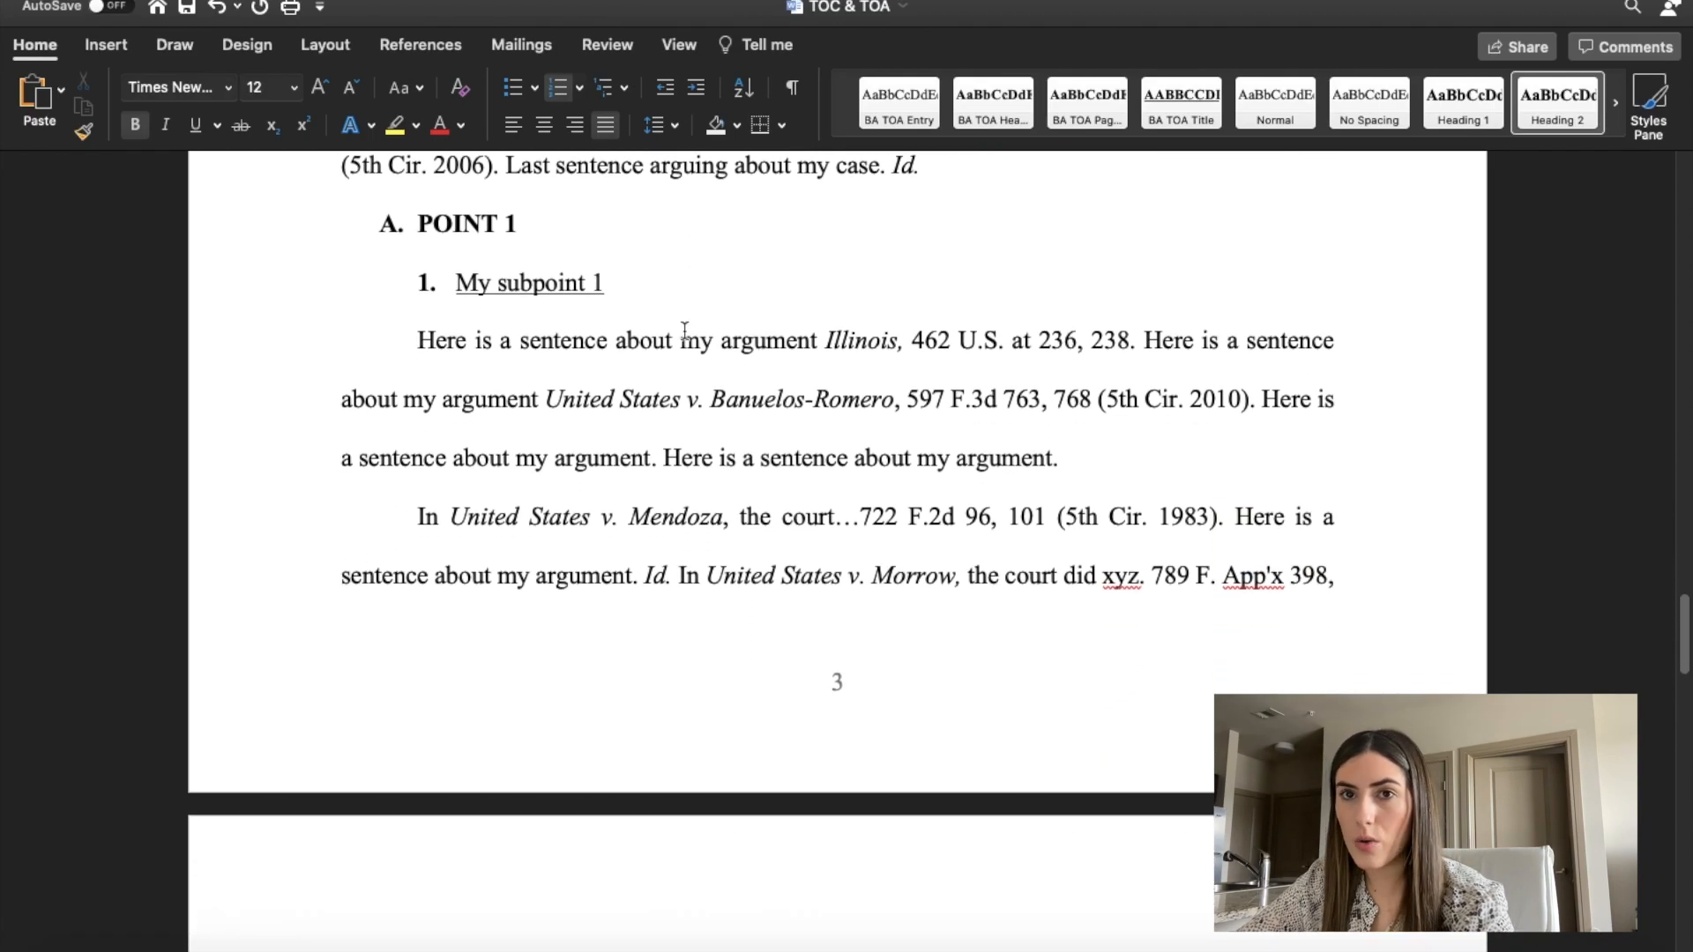
scroll(684, 330, "down", 3)
scroll(684, 331, "up", 3)
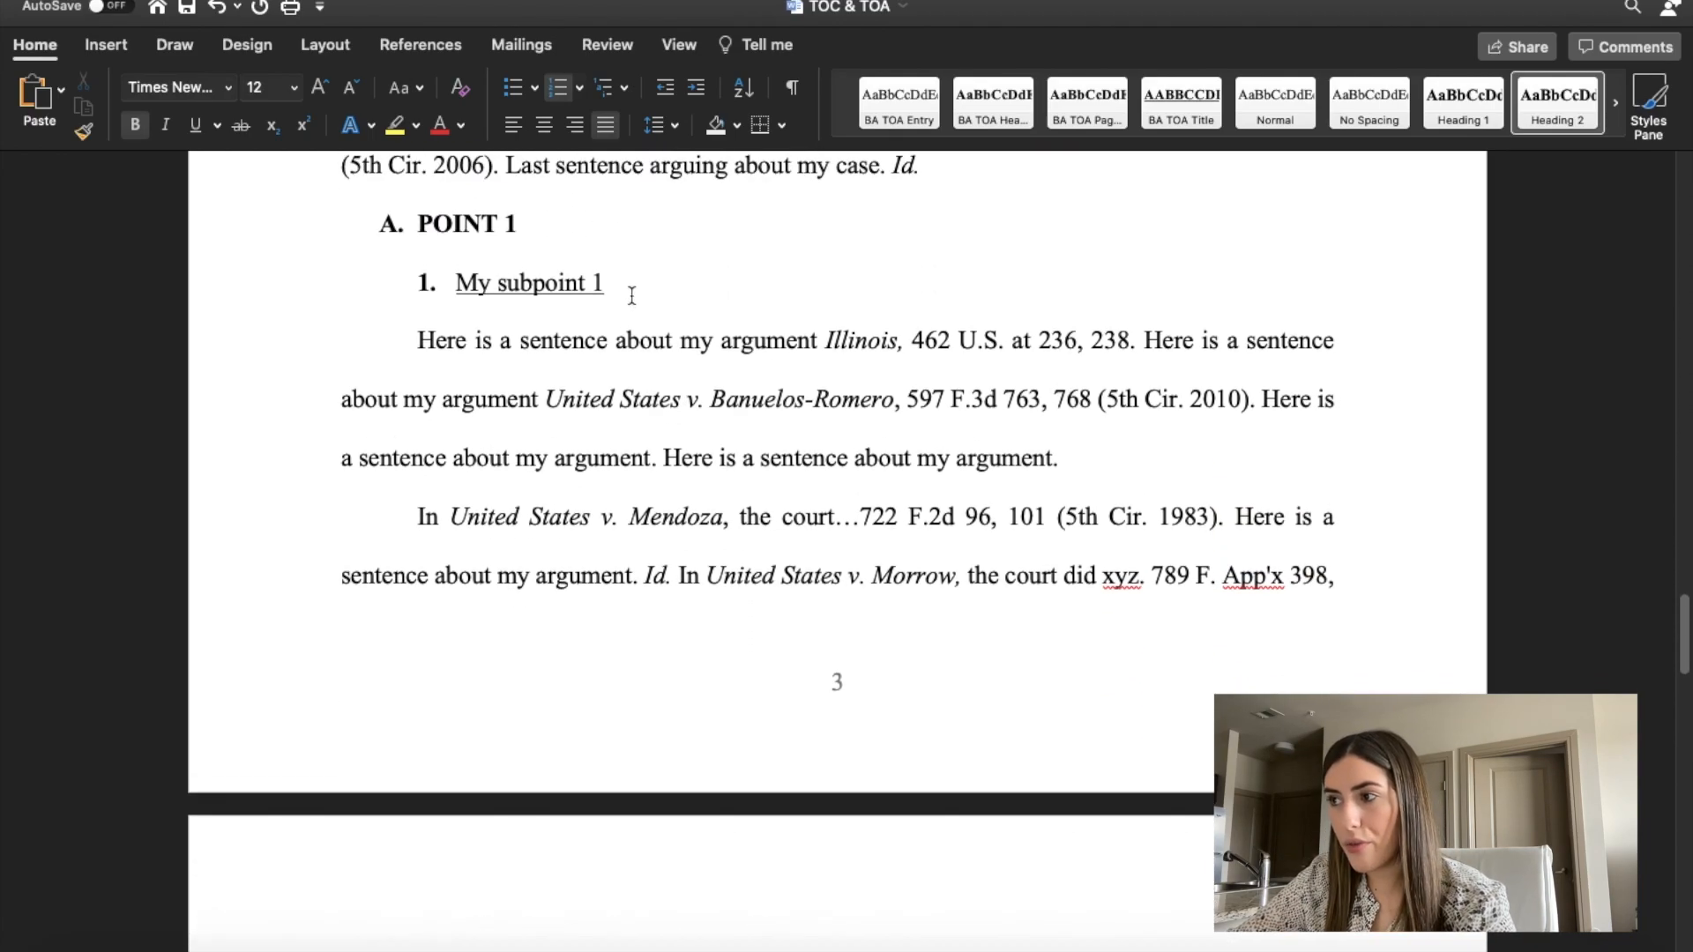
scroll(652, 300, "up", 2)
left_click(1617, 106)
left_click(1617, 106)
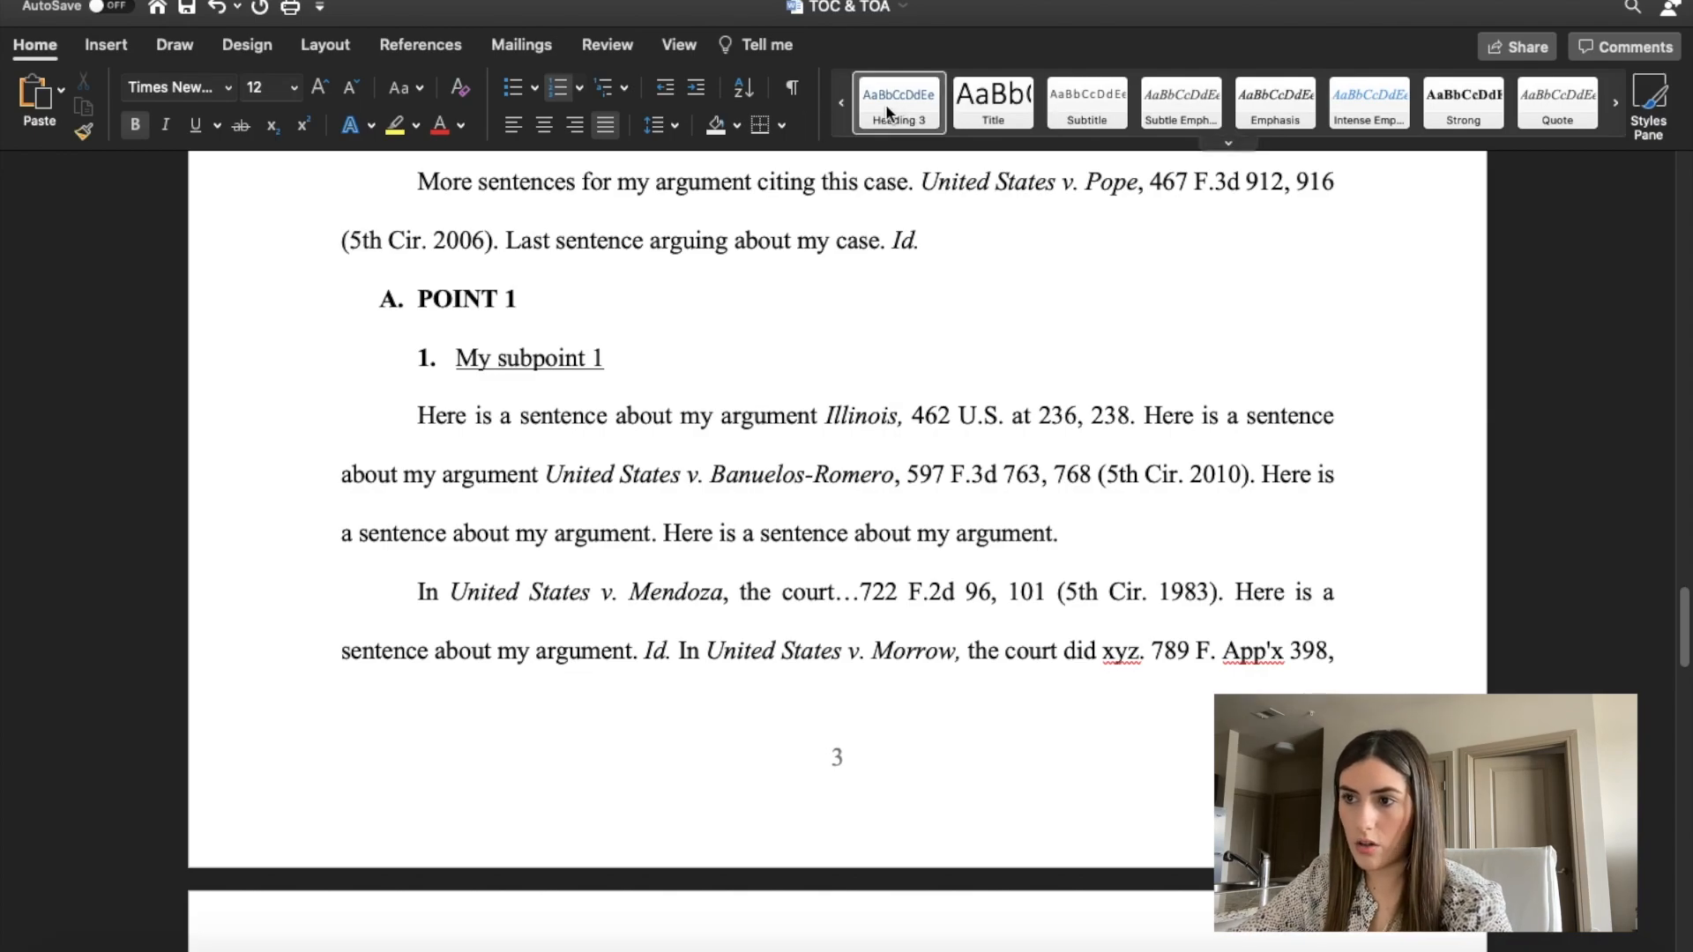
left_click_drag(631, 357, 459, 358)
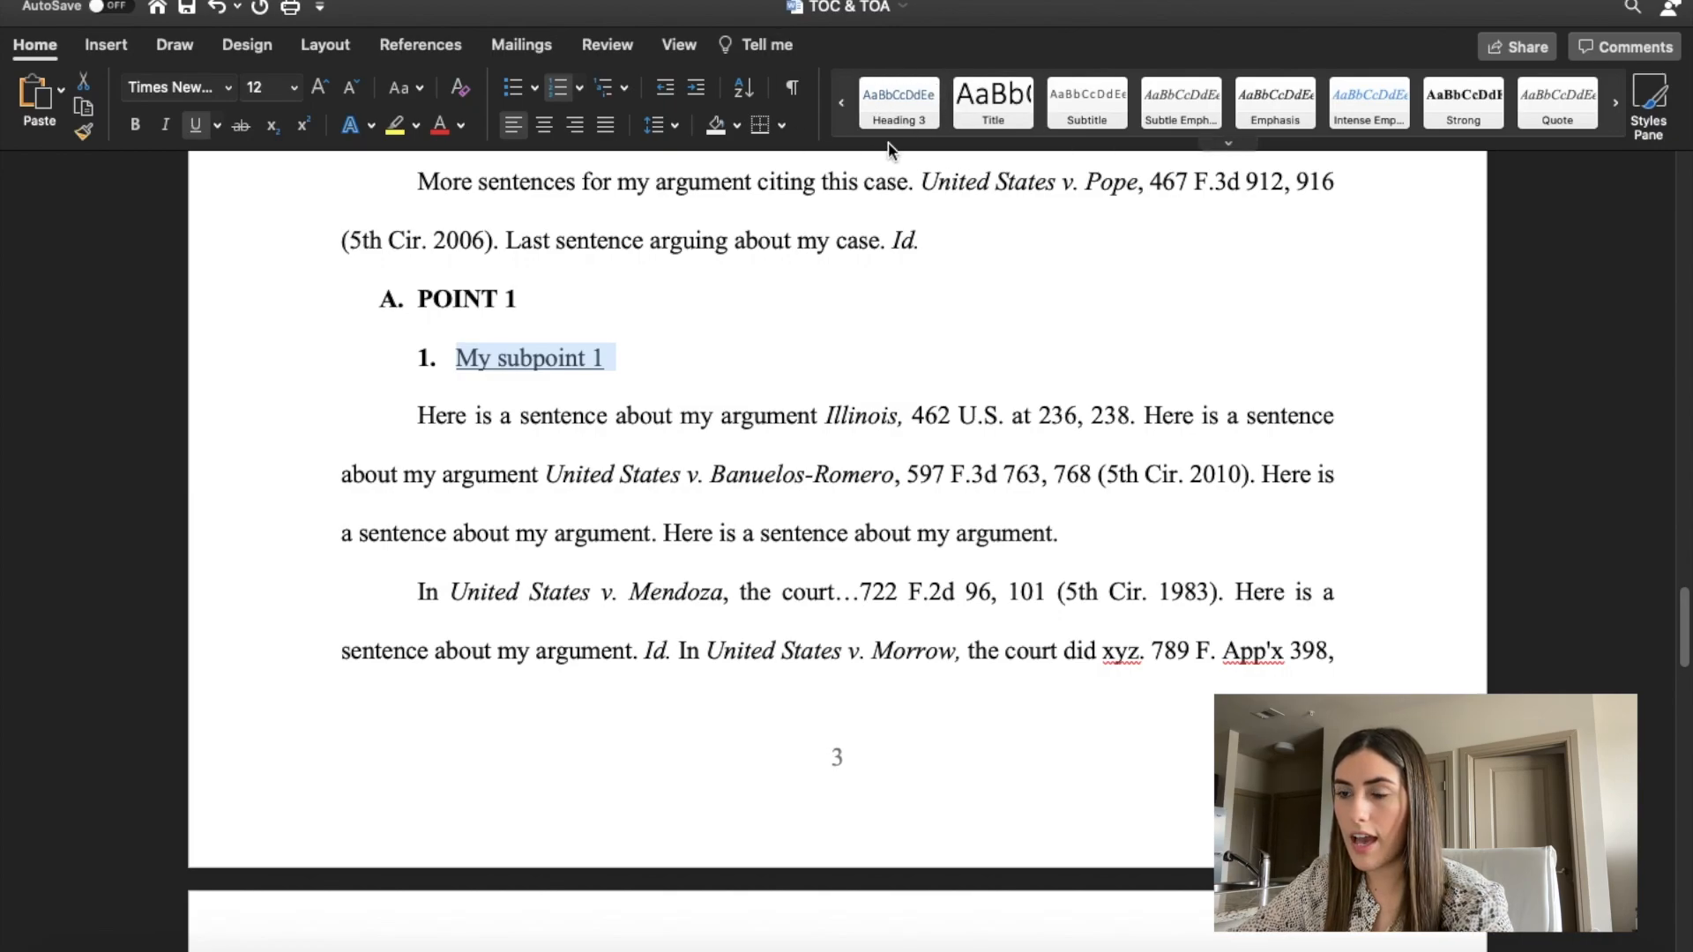
left_click(910, 103)
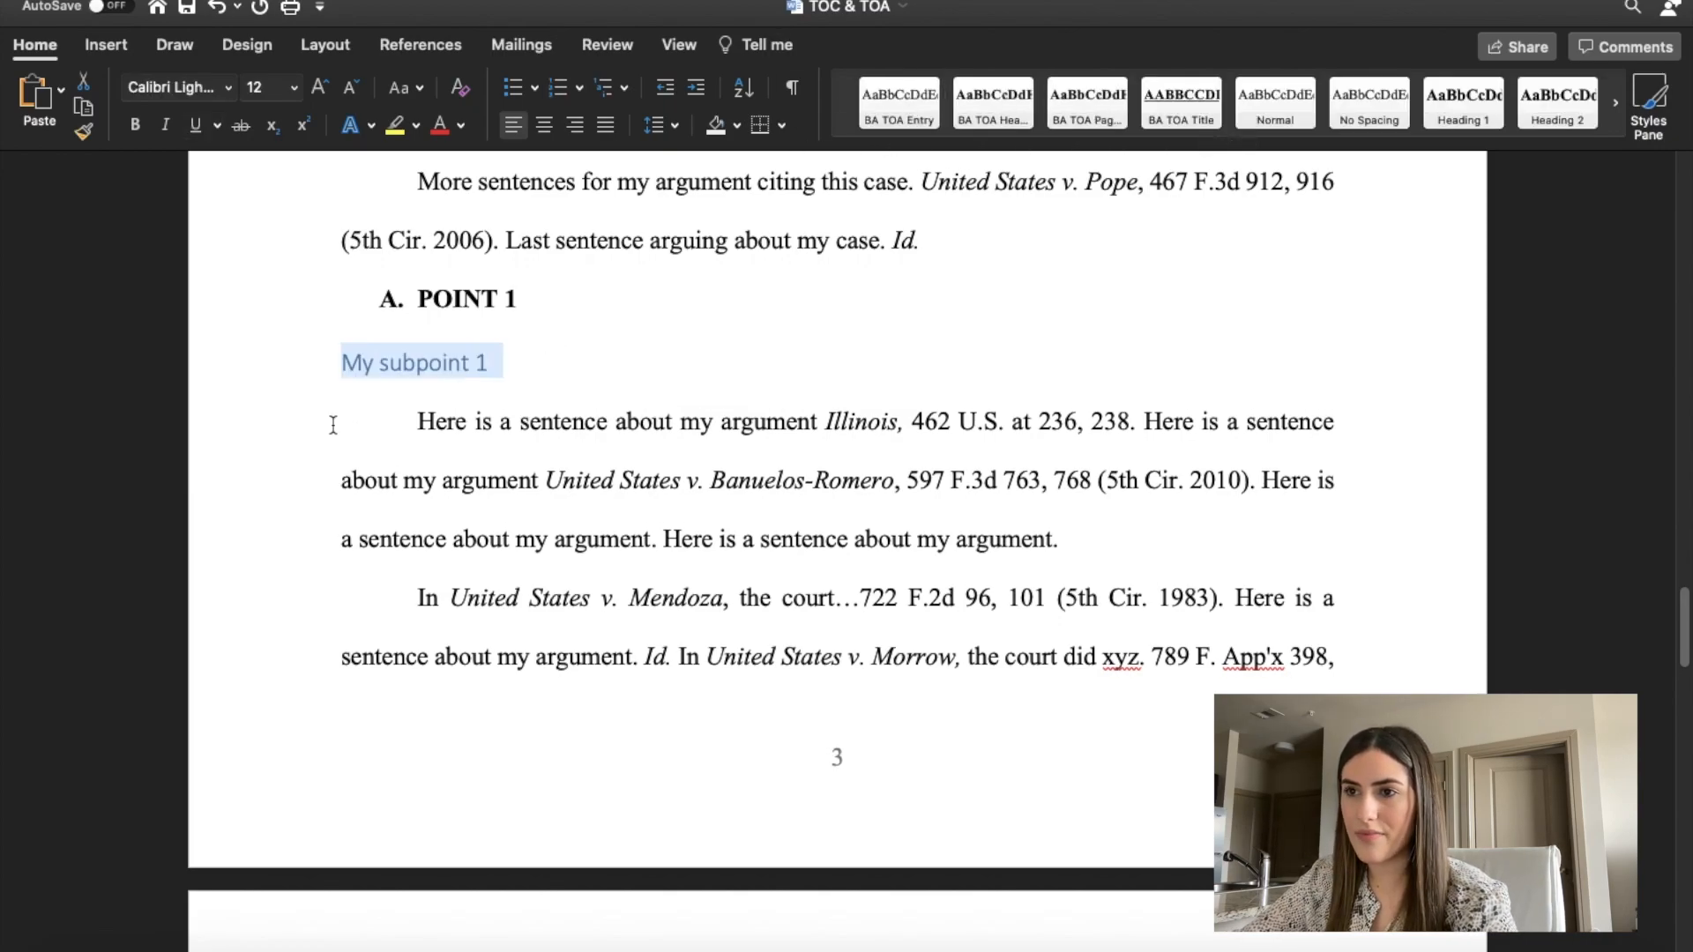
Set the "My subpoint 1" subheading's font to Times New Roman and its color to black.
left_click(229, 94)
left_click(410, 280)
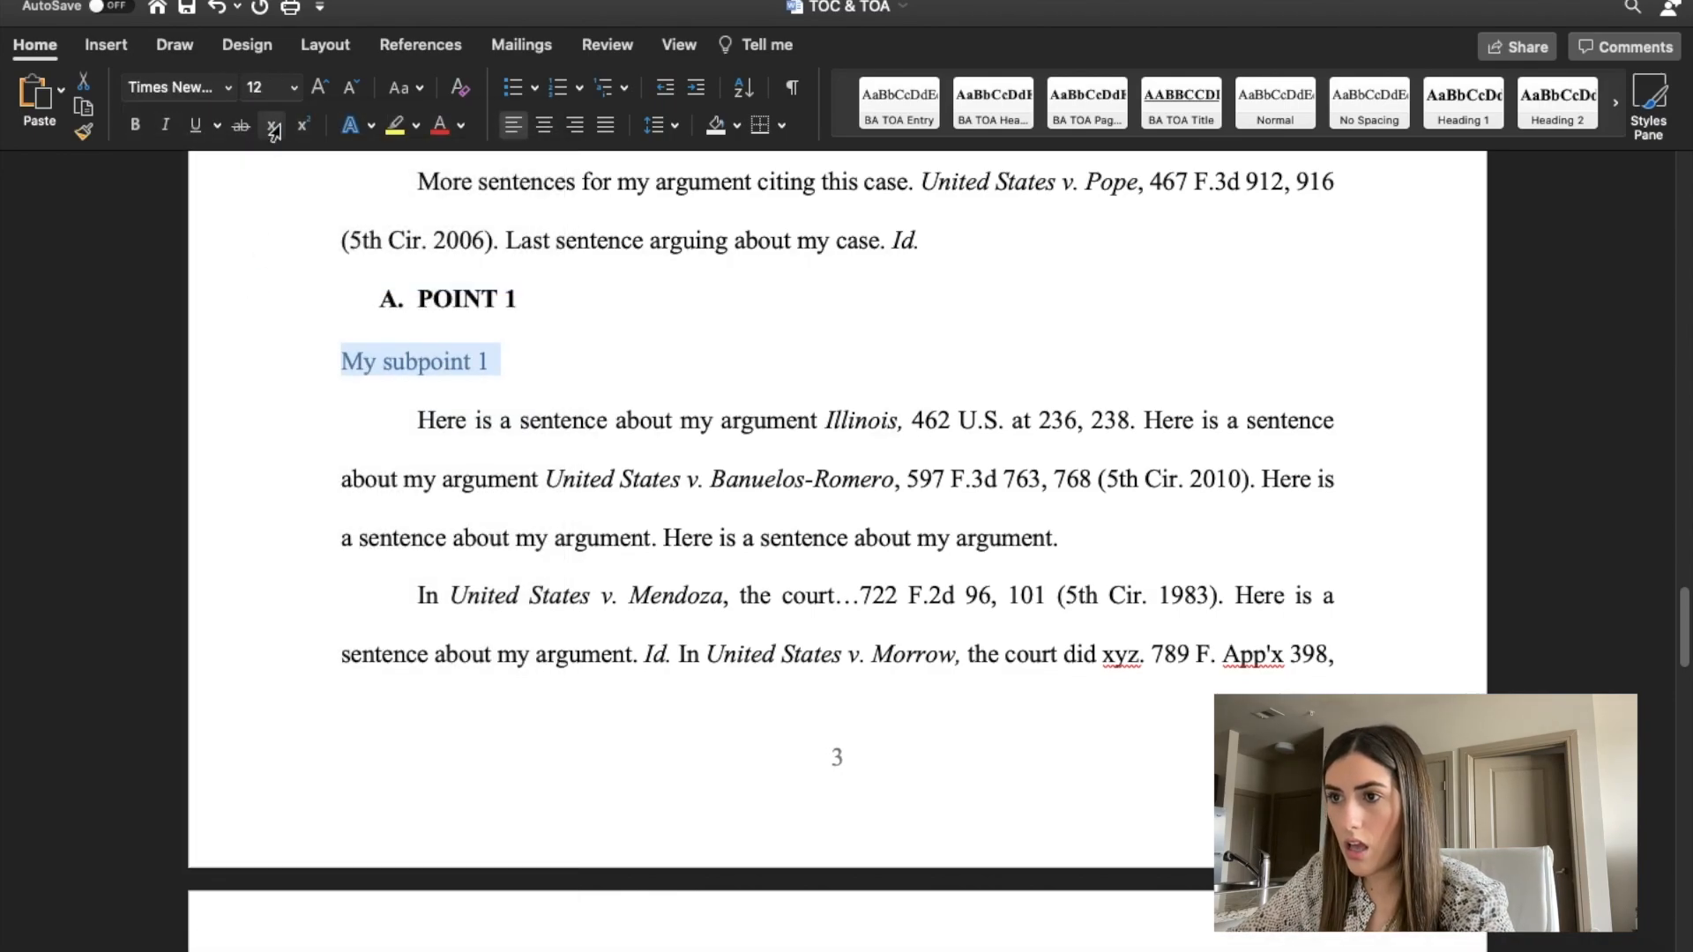
left_click(460, 124)
left_click(467, 163)
Number the "My subpoint 1" subheading "1." and underline its text.
left_click(341, 361)
type("1.")
left_click_drag(608, 361, 422, 366)
key("super+u")
left_click(635, 380)
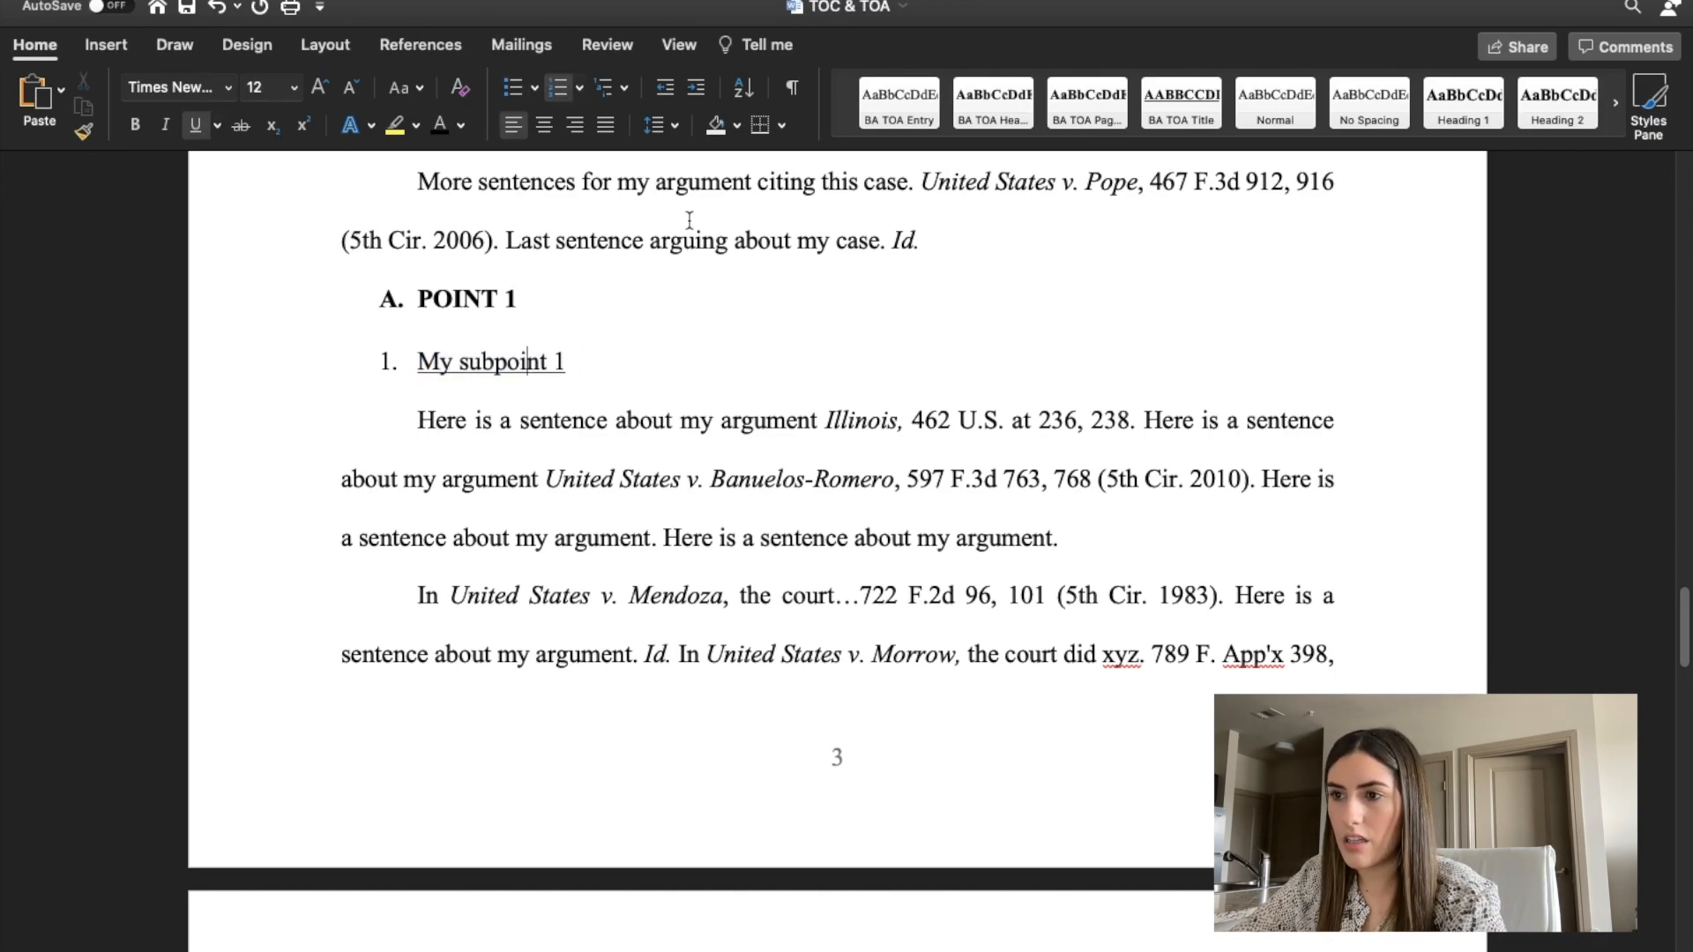
Set the paragraph spacing before the "My subpoint 1" subheading to 0 pt.
left_click(666, 129)
left_click(497, 364)
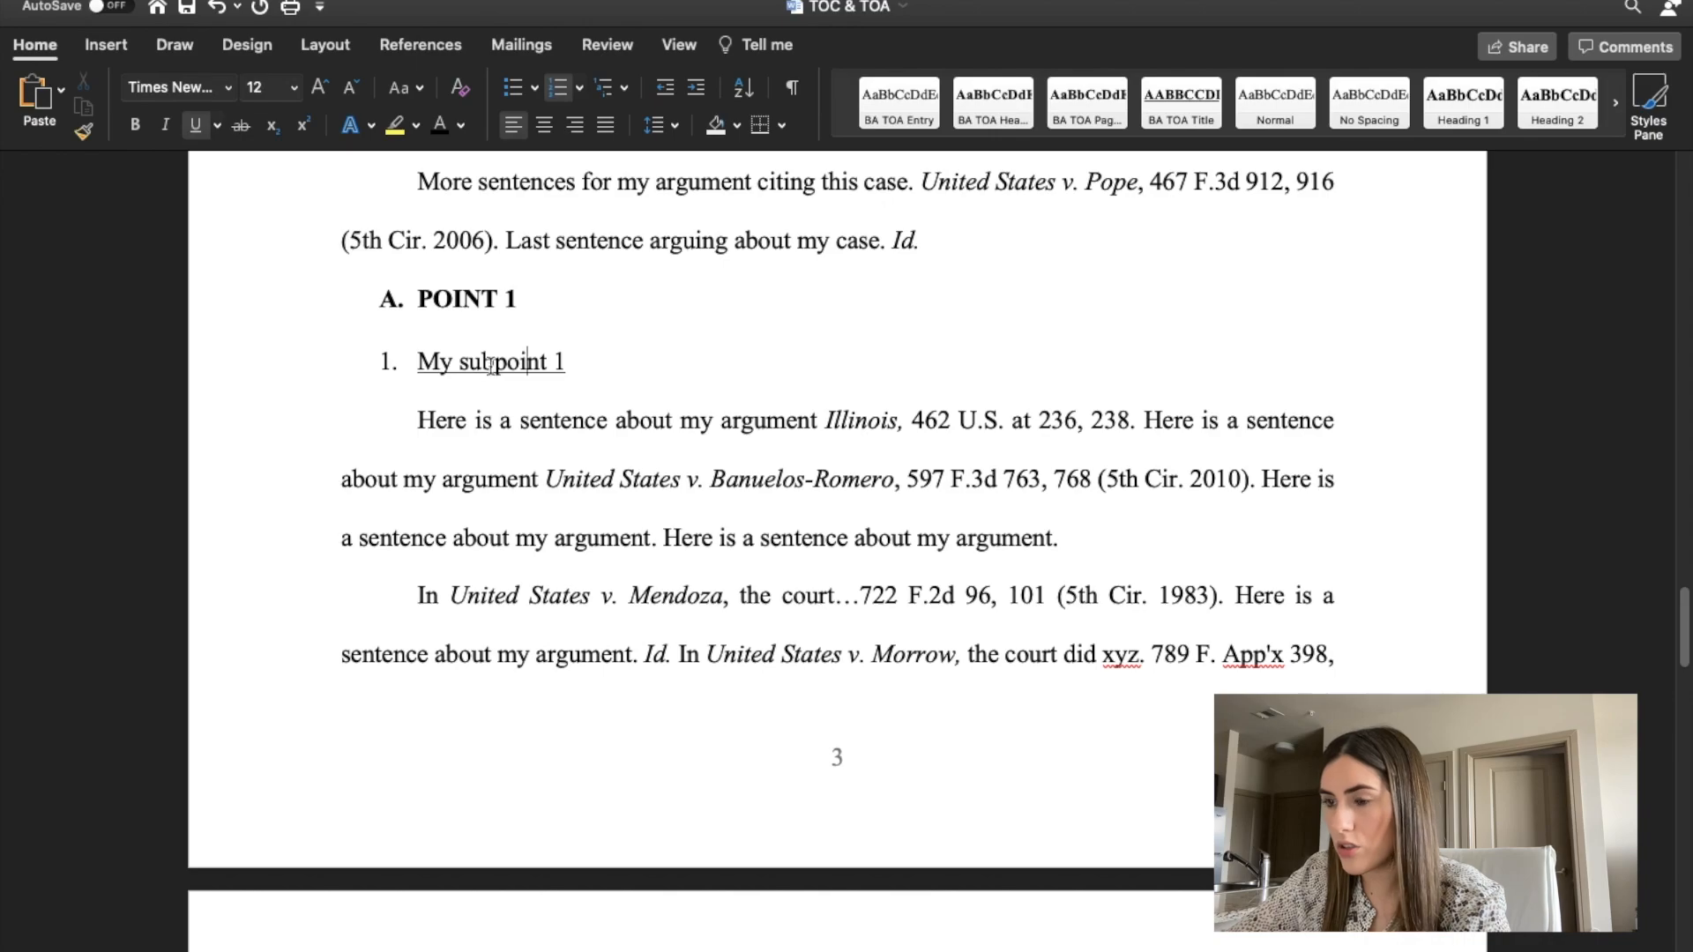
left_click(663, 125)
left_click(727, 339)
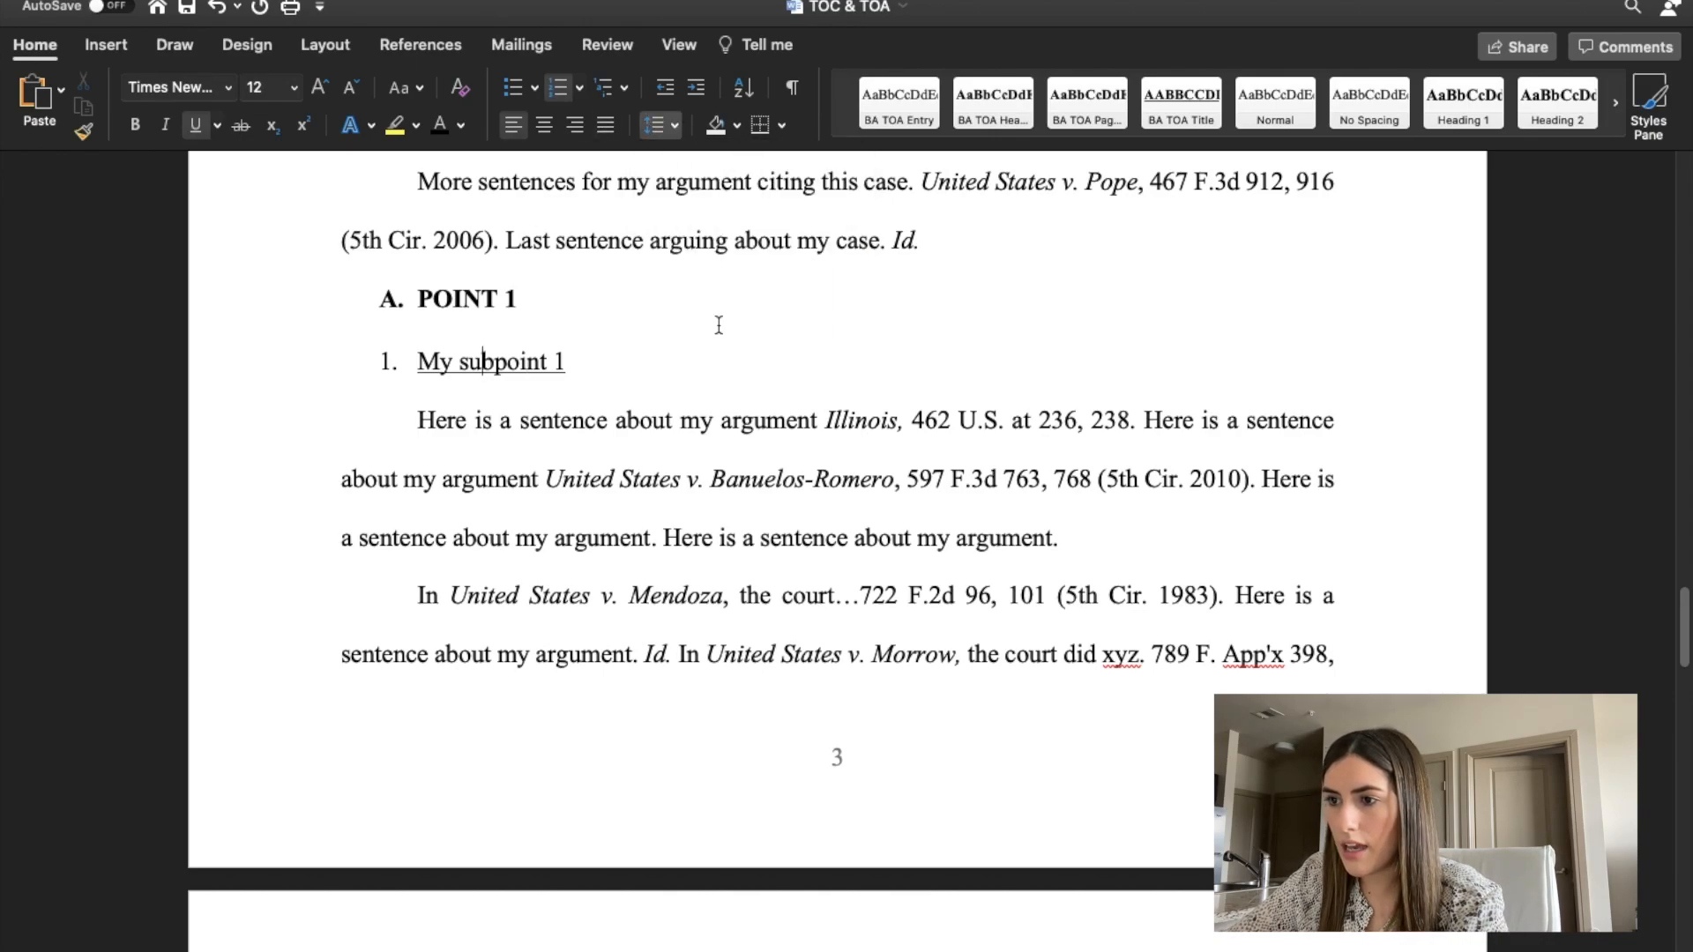
left_click(760, 526)
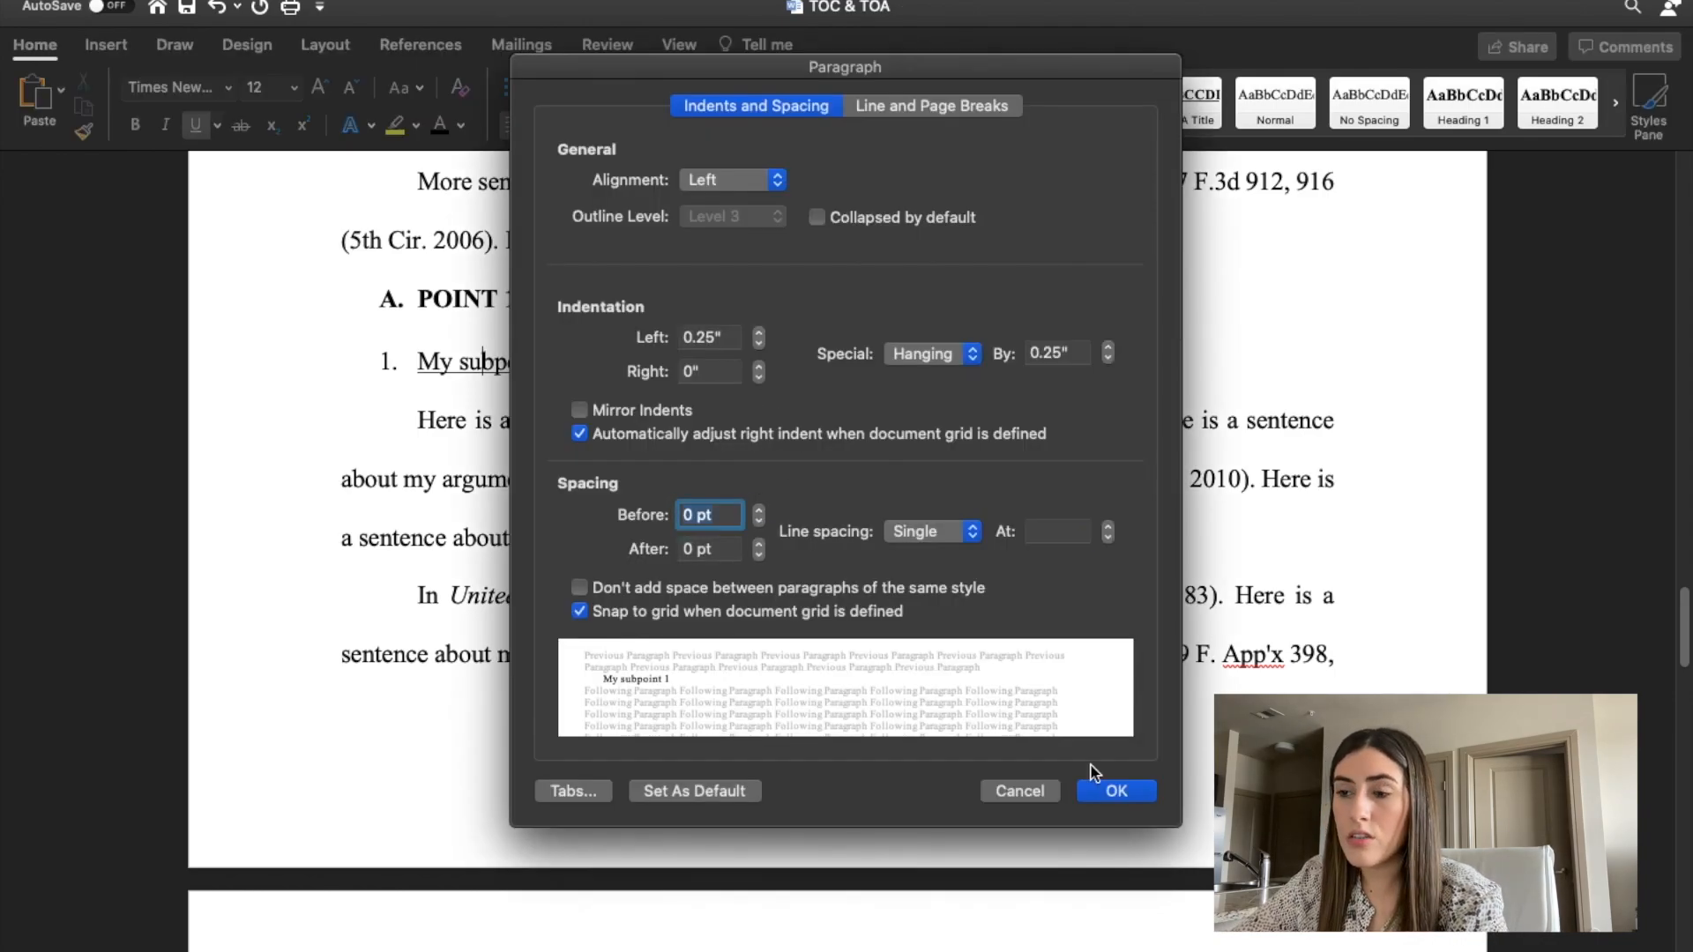
left_click(1116, 792)
left_click(833, 416)
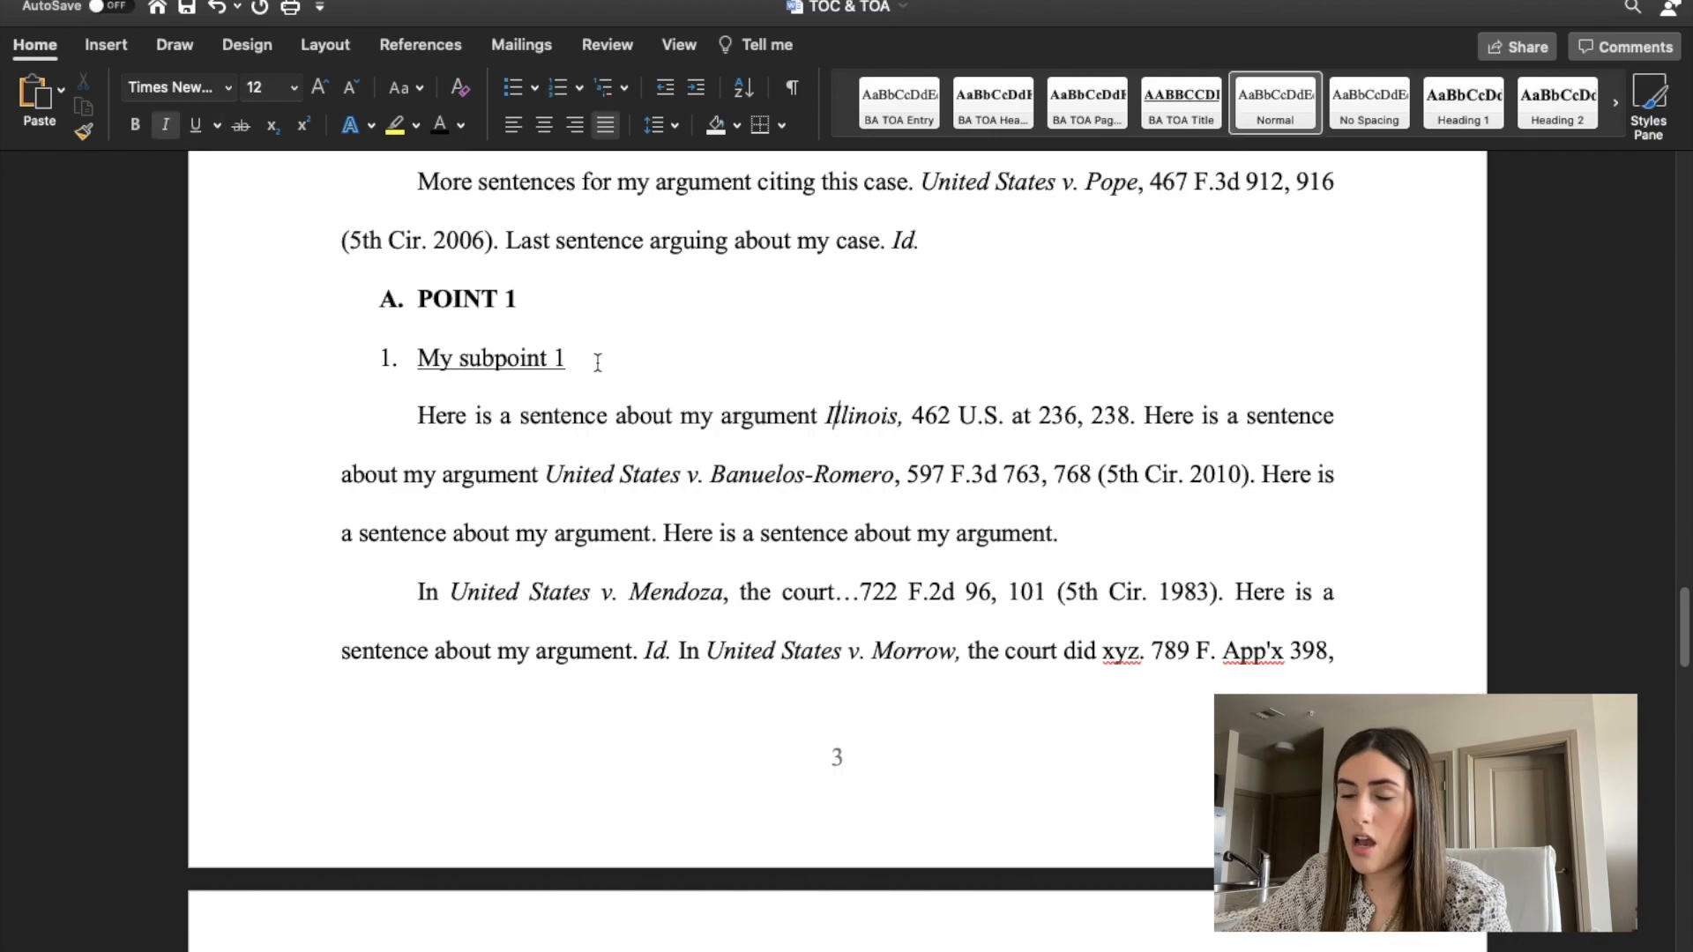
Look over the formatted headings and subheadings in the Argument section.
scroll(597, 362, "up", 1)
left_click_drag(315, 330, 656, 453)
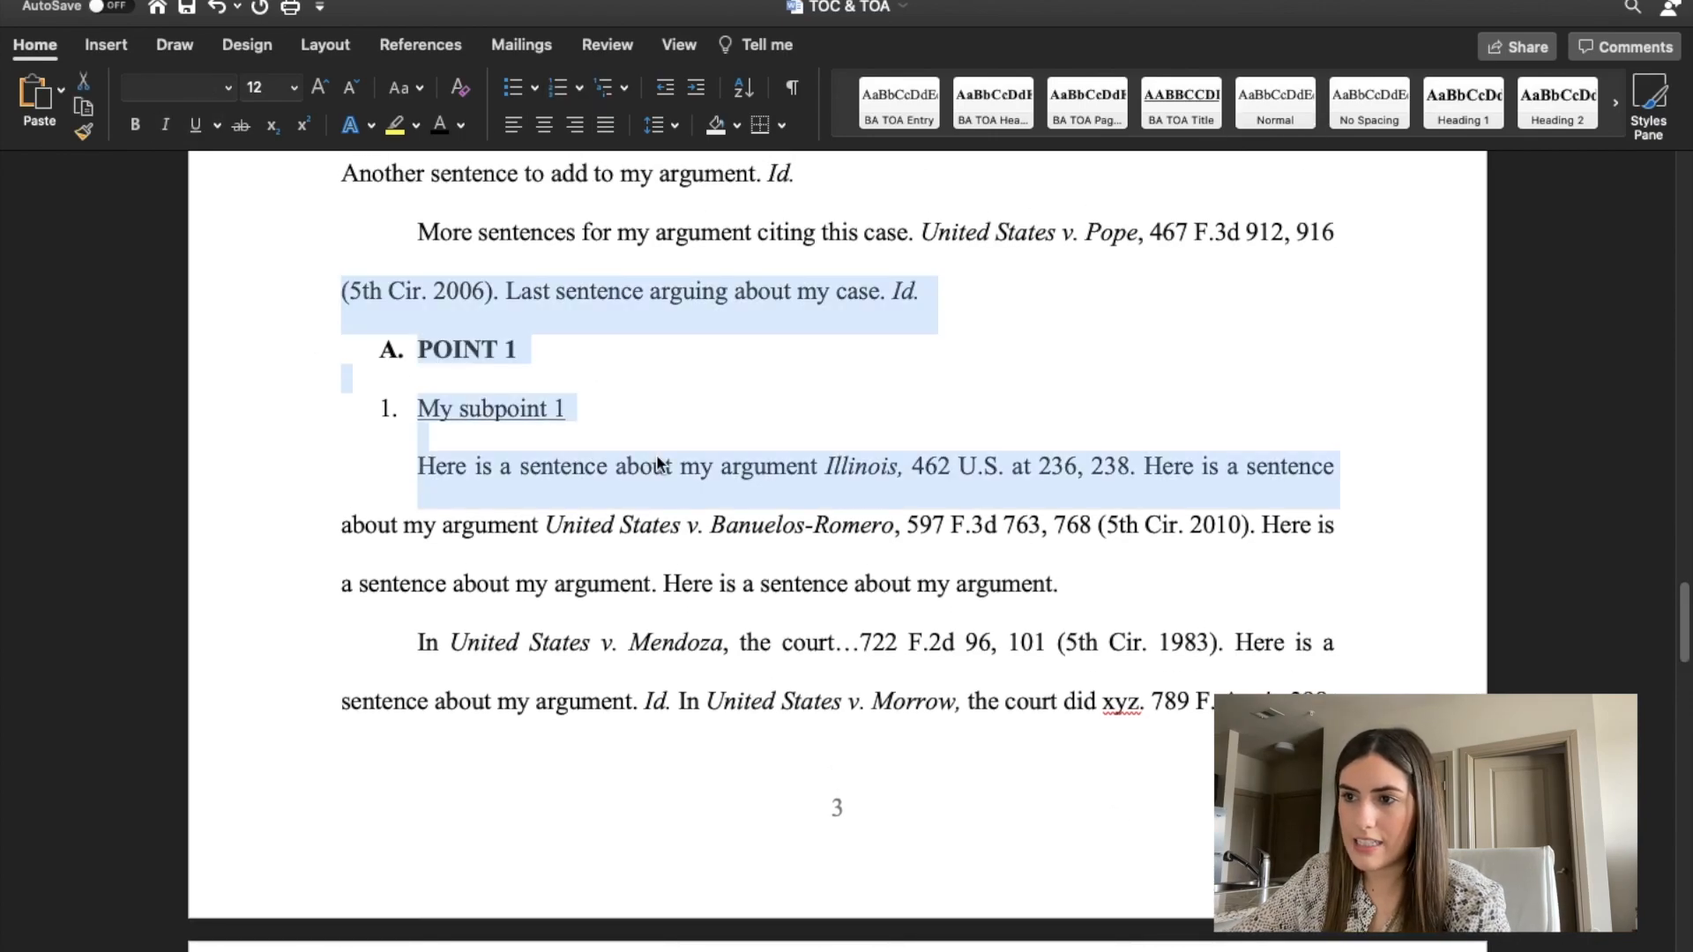
scroll(898, 439, "down", 3)
scroll(899, 438, "down", 8)
scroll(898, 438, "up", 12)
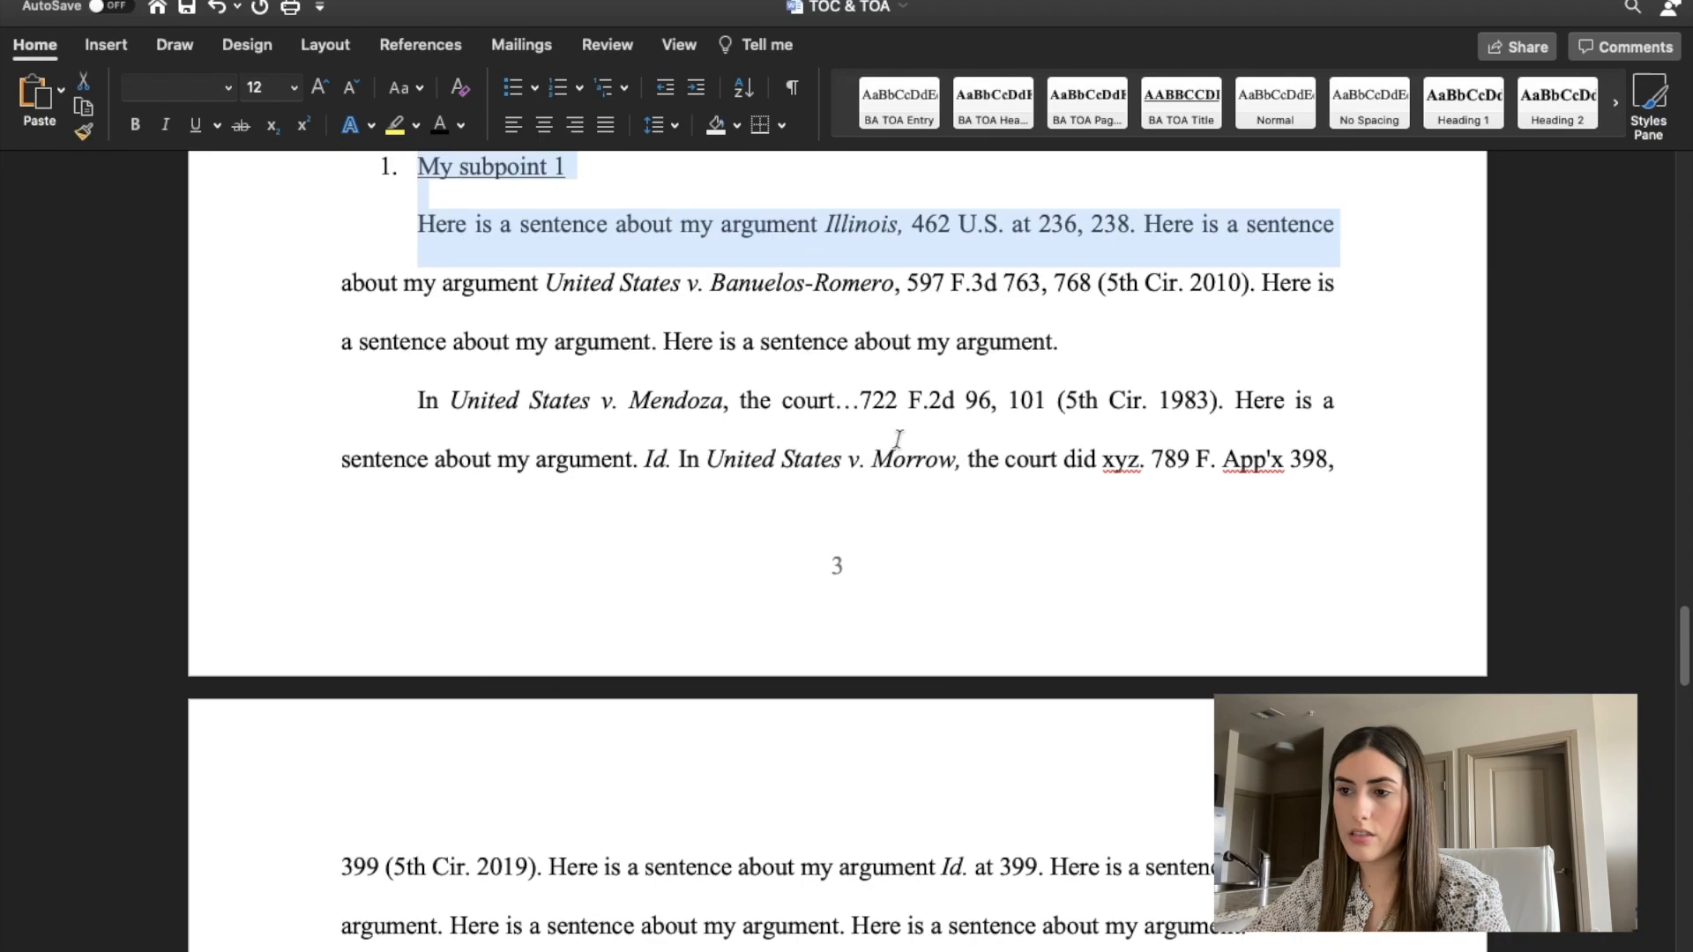
left_click(1048, 402)
scroll(1048, 403, "down", 12)
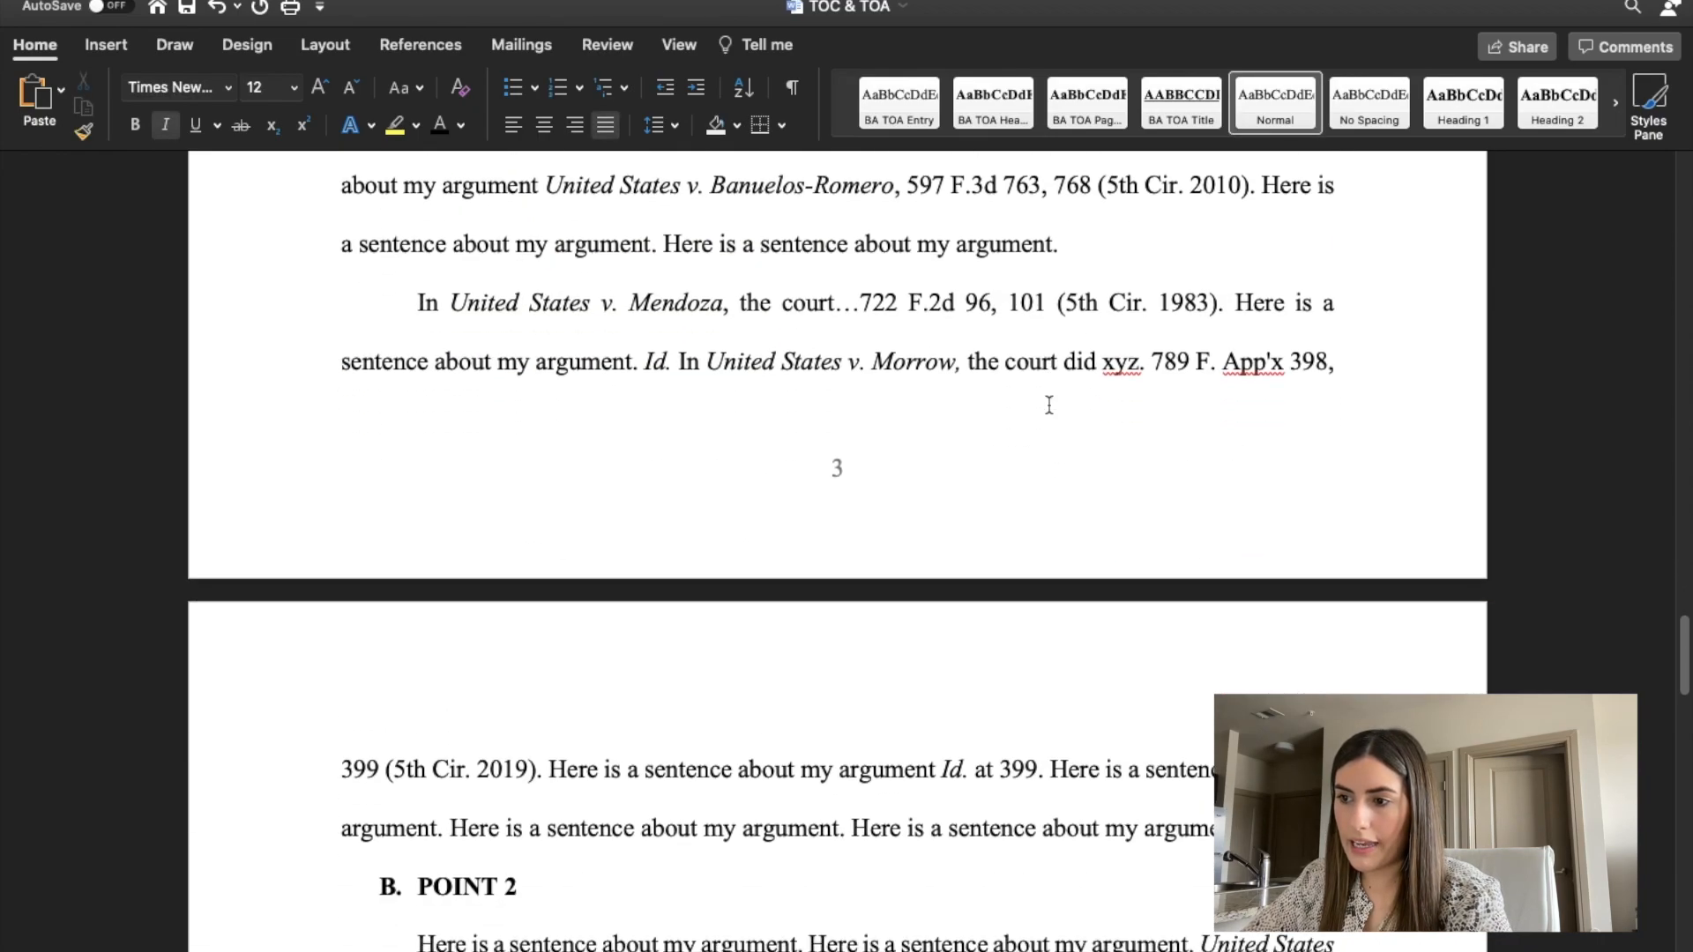
scroll(1049, 404, "down", 5)
scroll(1049, 404, "up", 15)
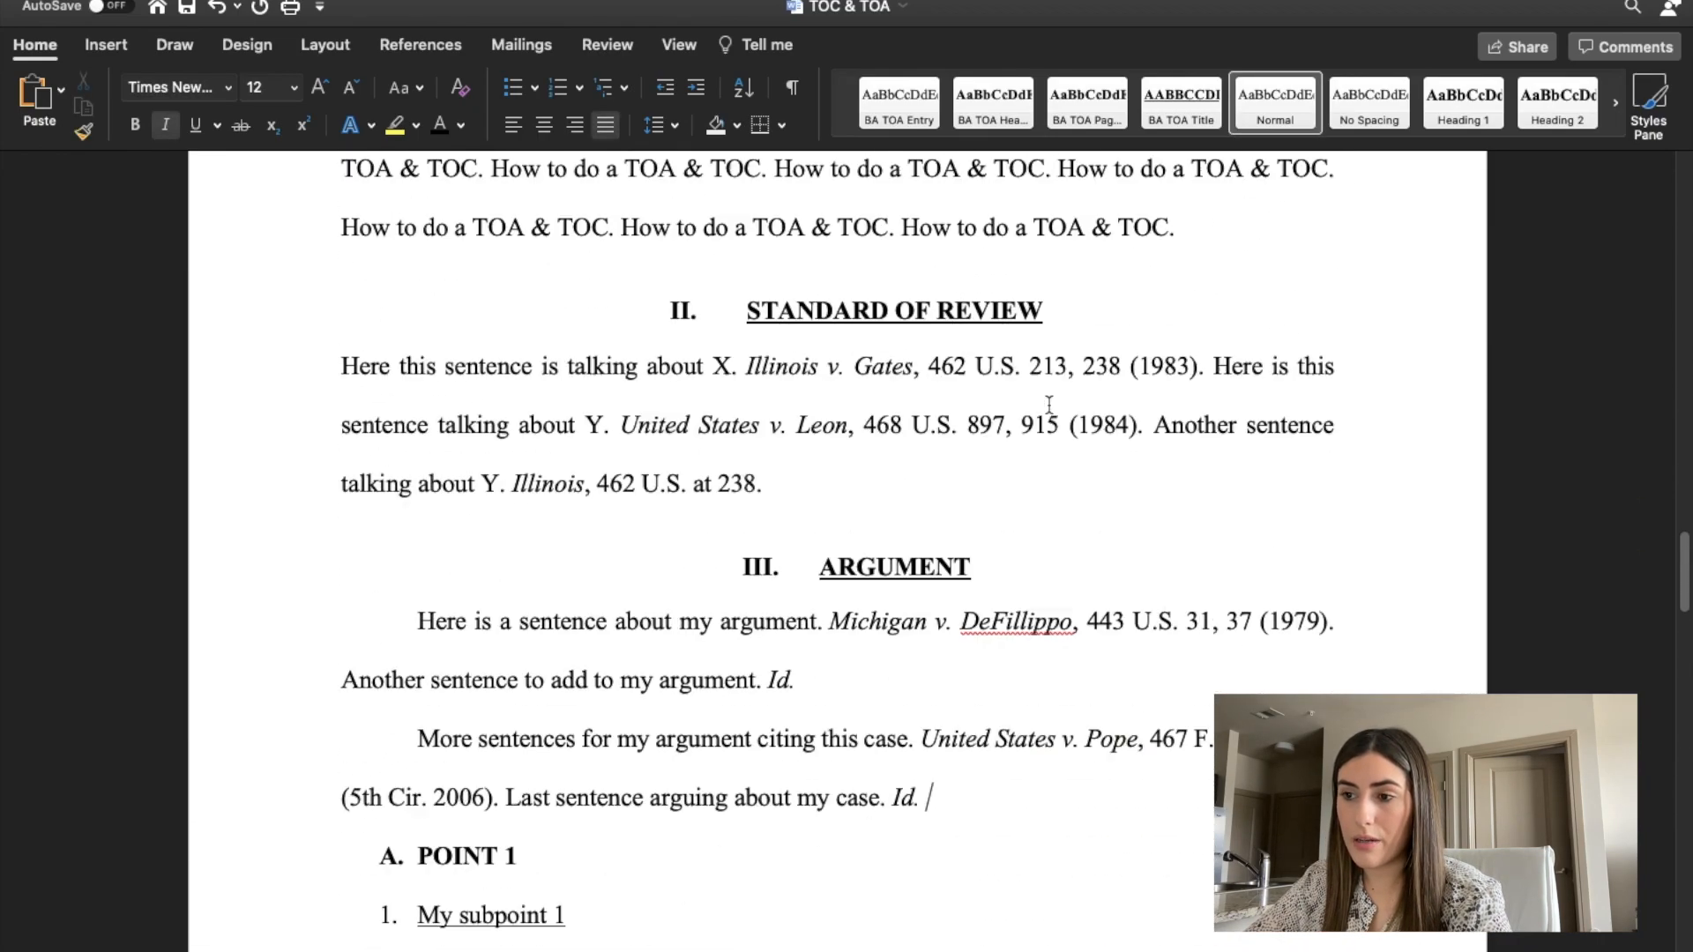
Insert an automatic table of contents in the Formal style on the blank page before the motion's body.
scroll(1049, 403, "up", 10)
scroll(1049, 403, "down", 10)
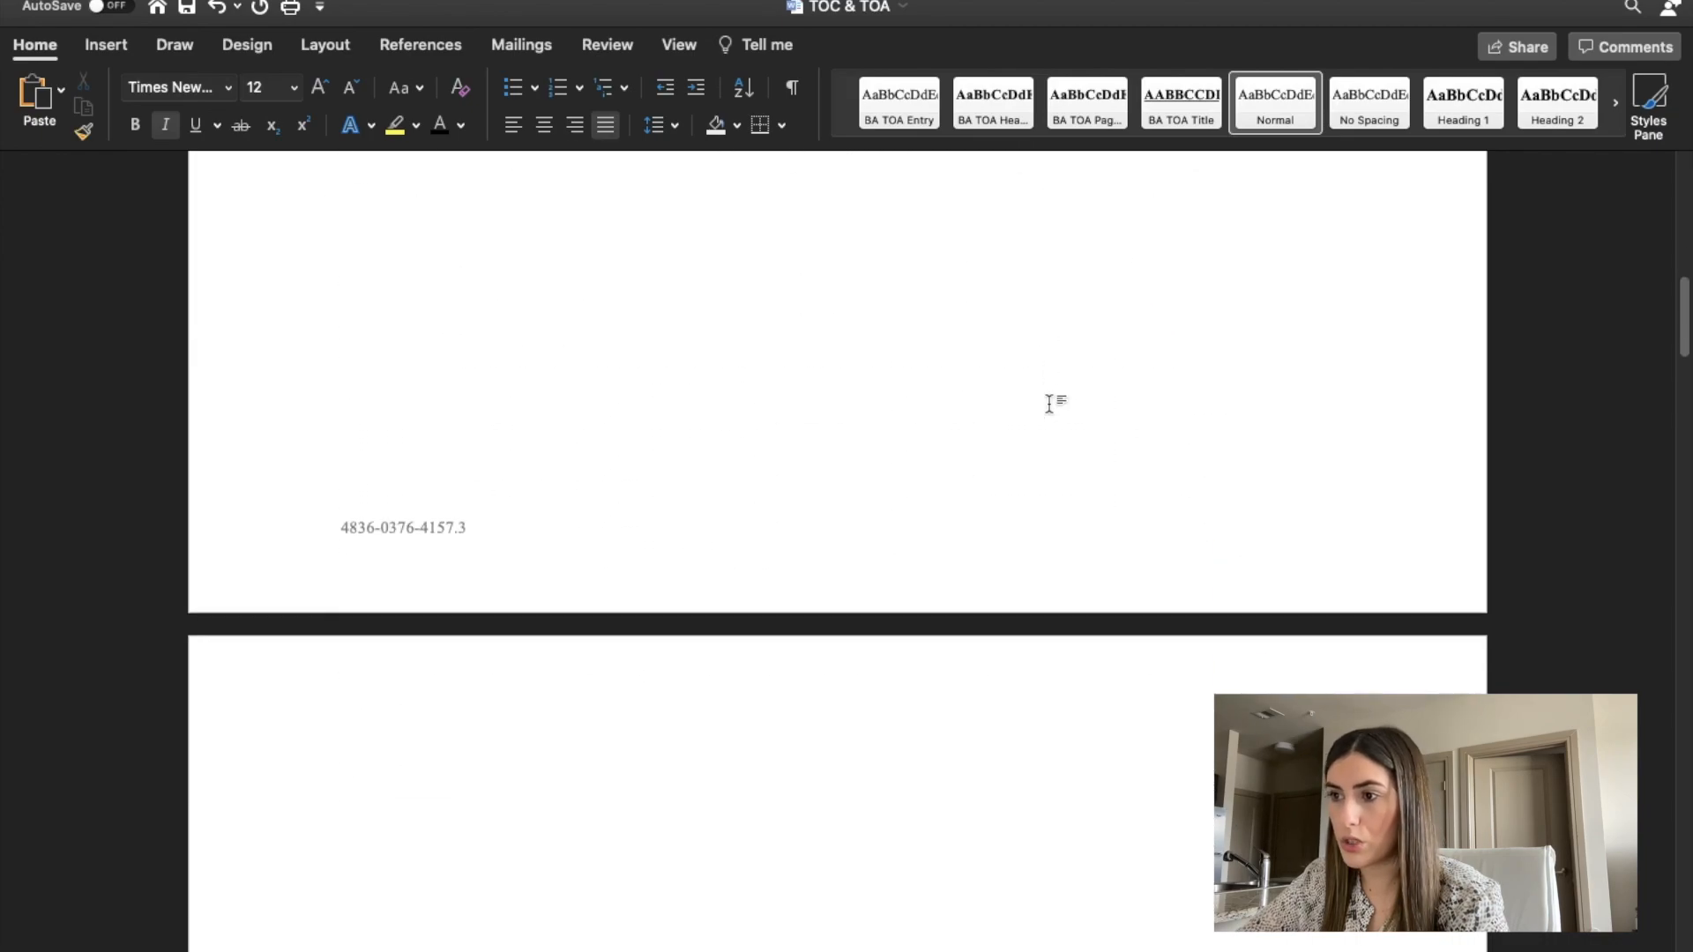
scroll(1050, 402, "up", 10)
scroll(1050, 405, "down", 15)
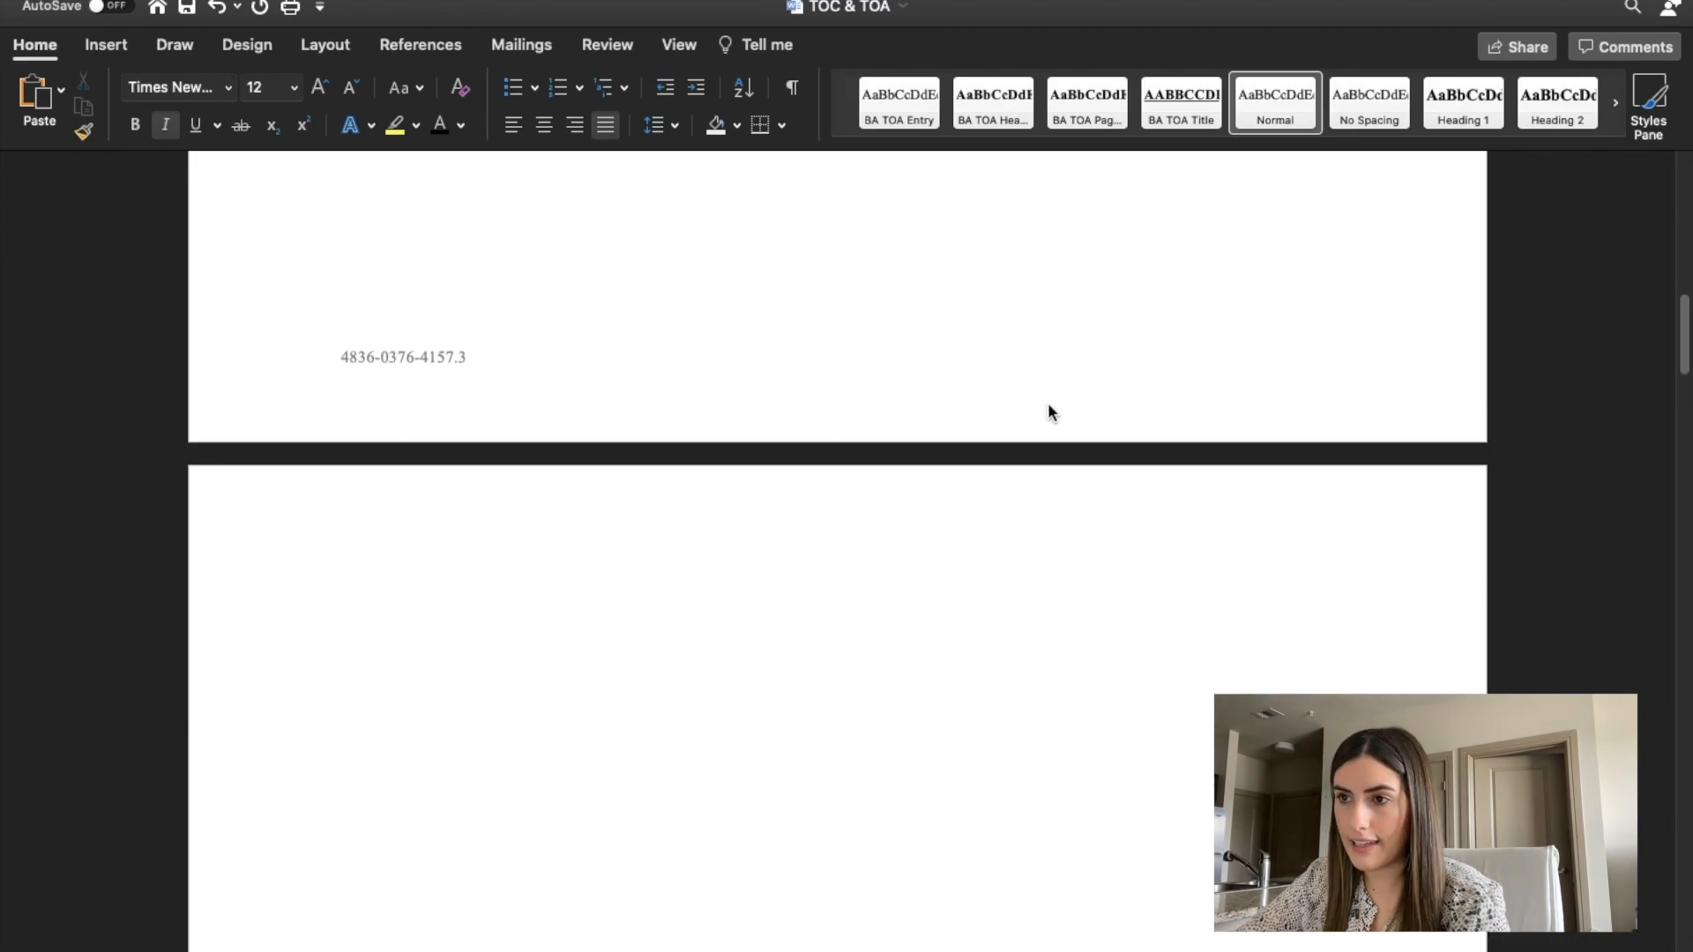
left_click(421, 44)
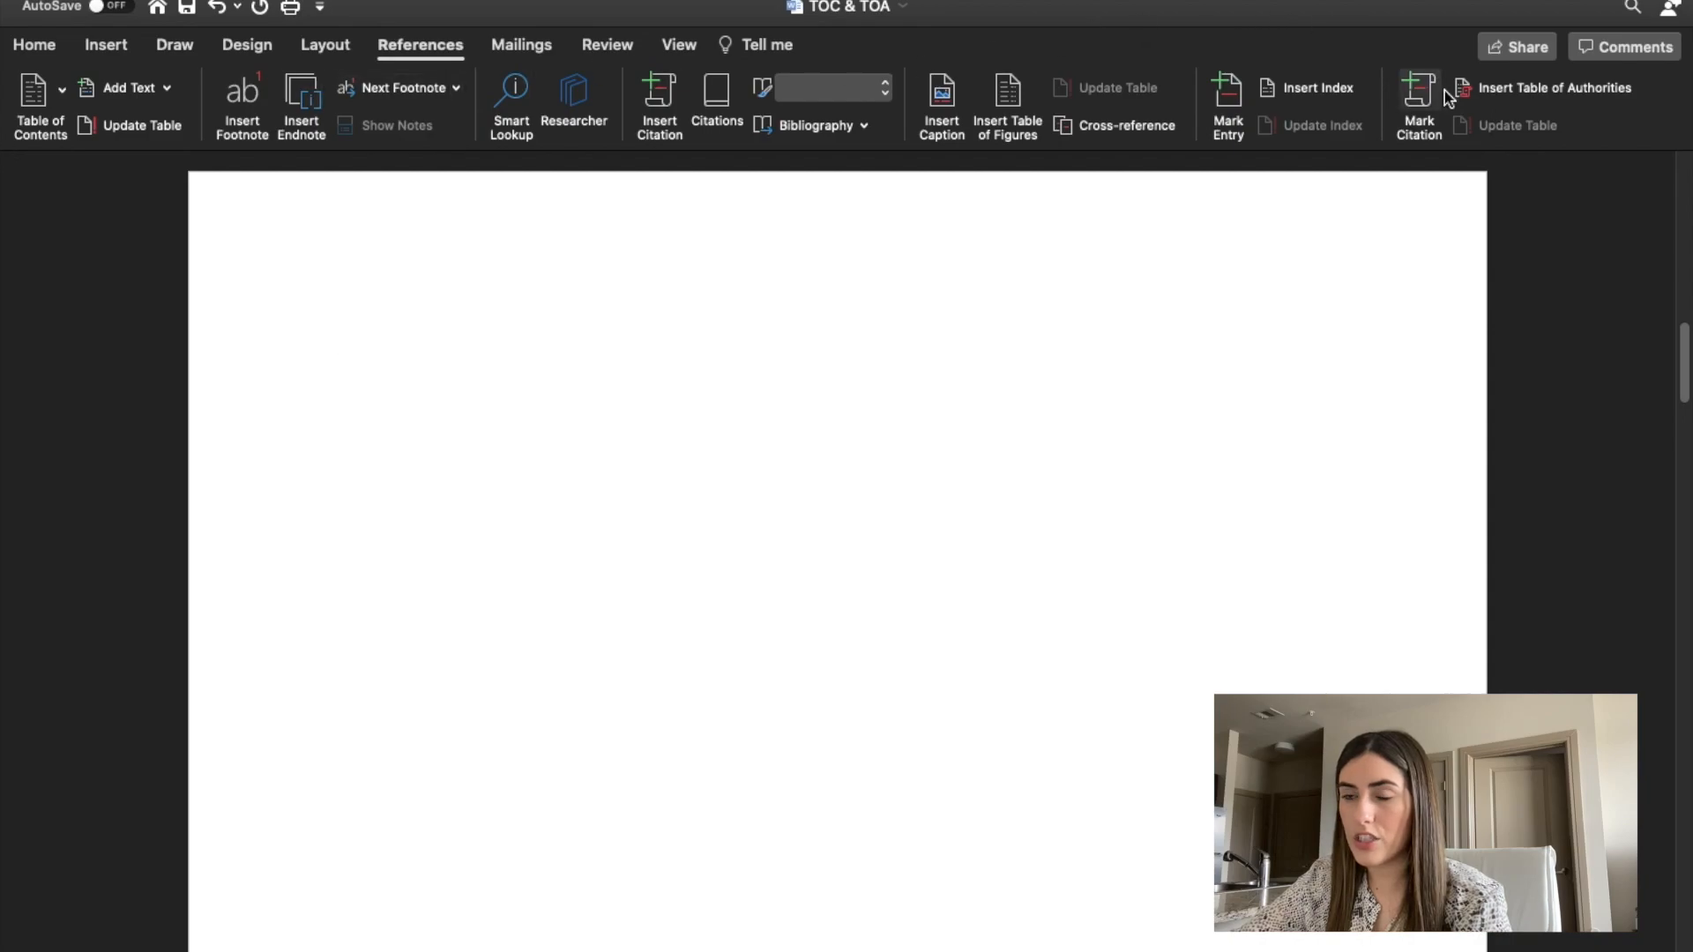
left_click(59, 90)
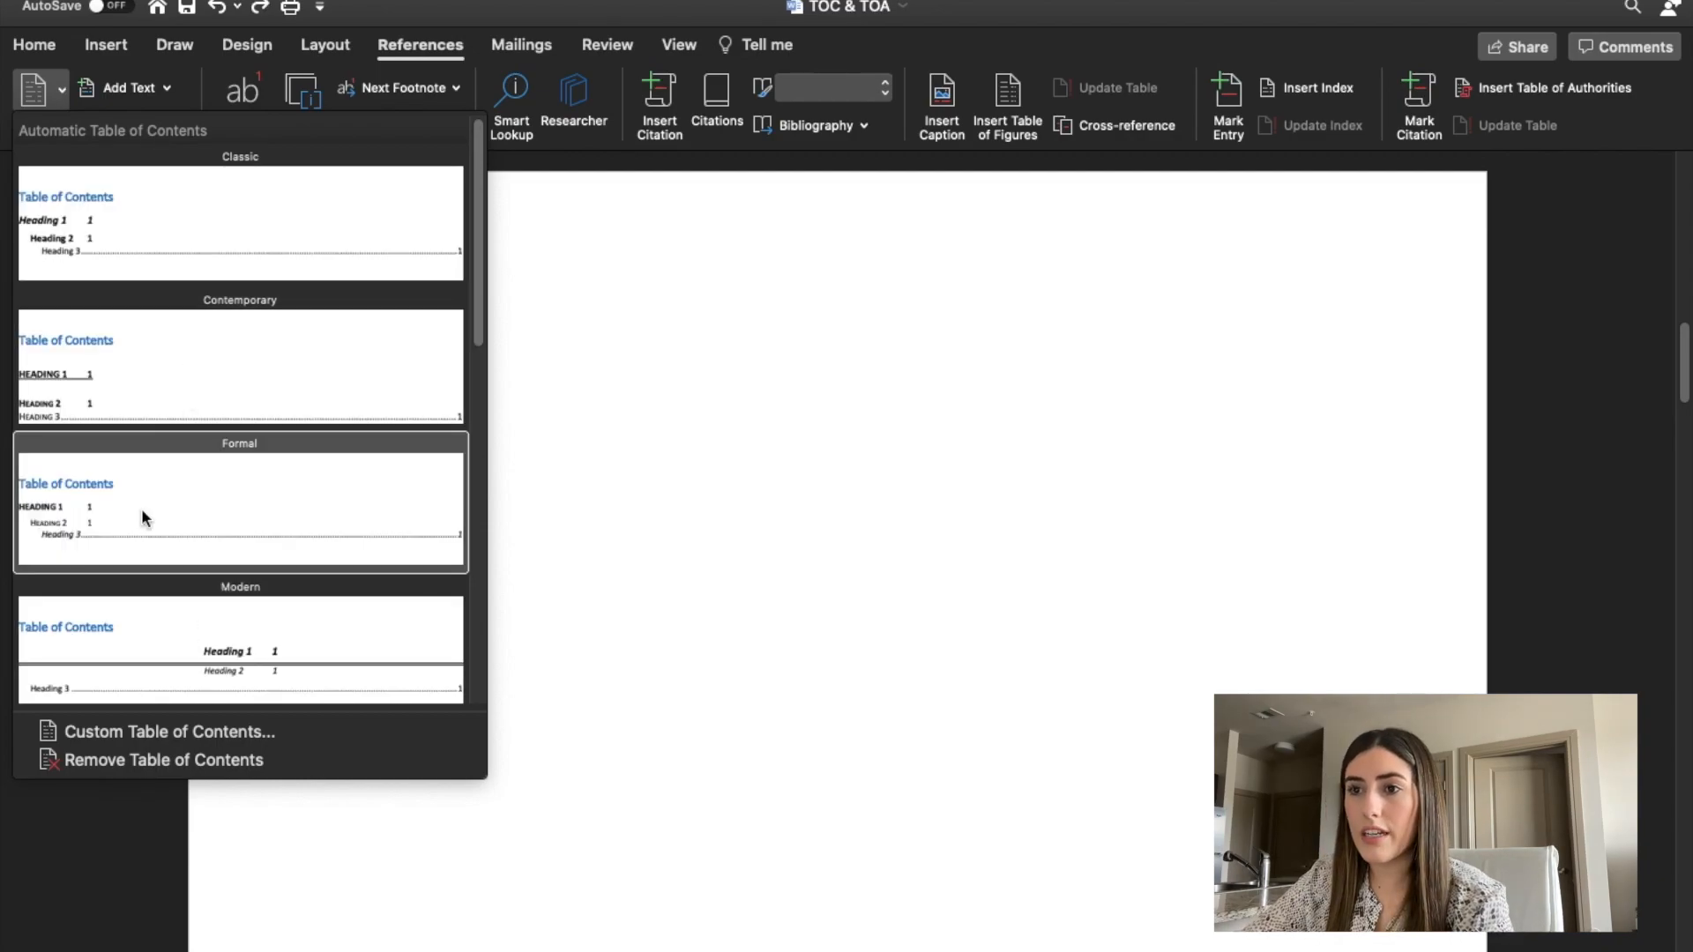
left_click(142, 510)
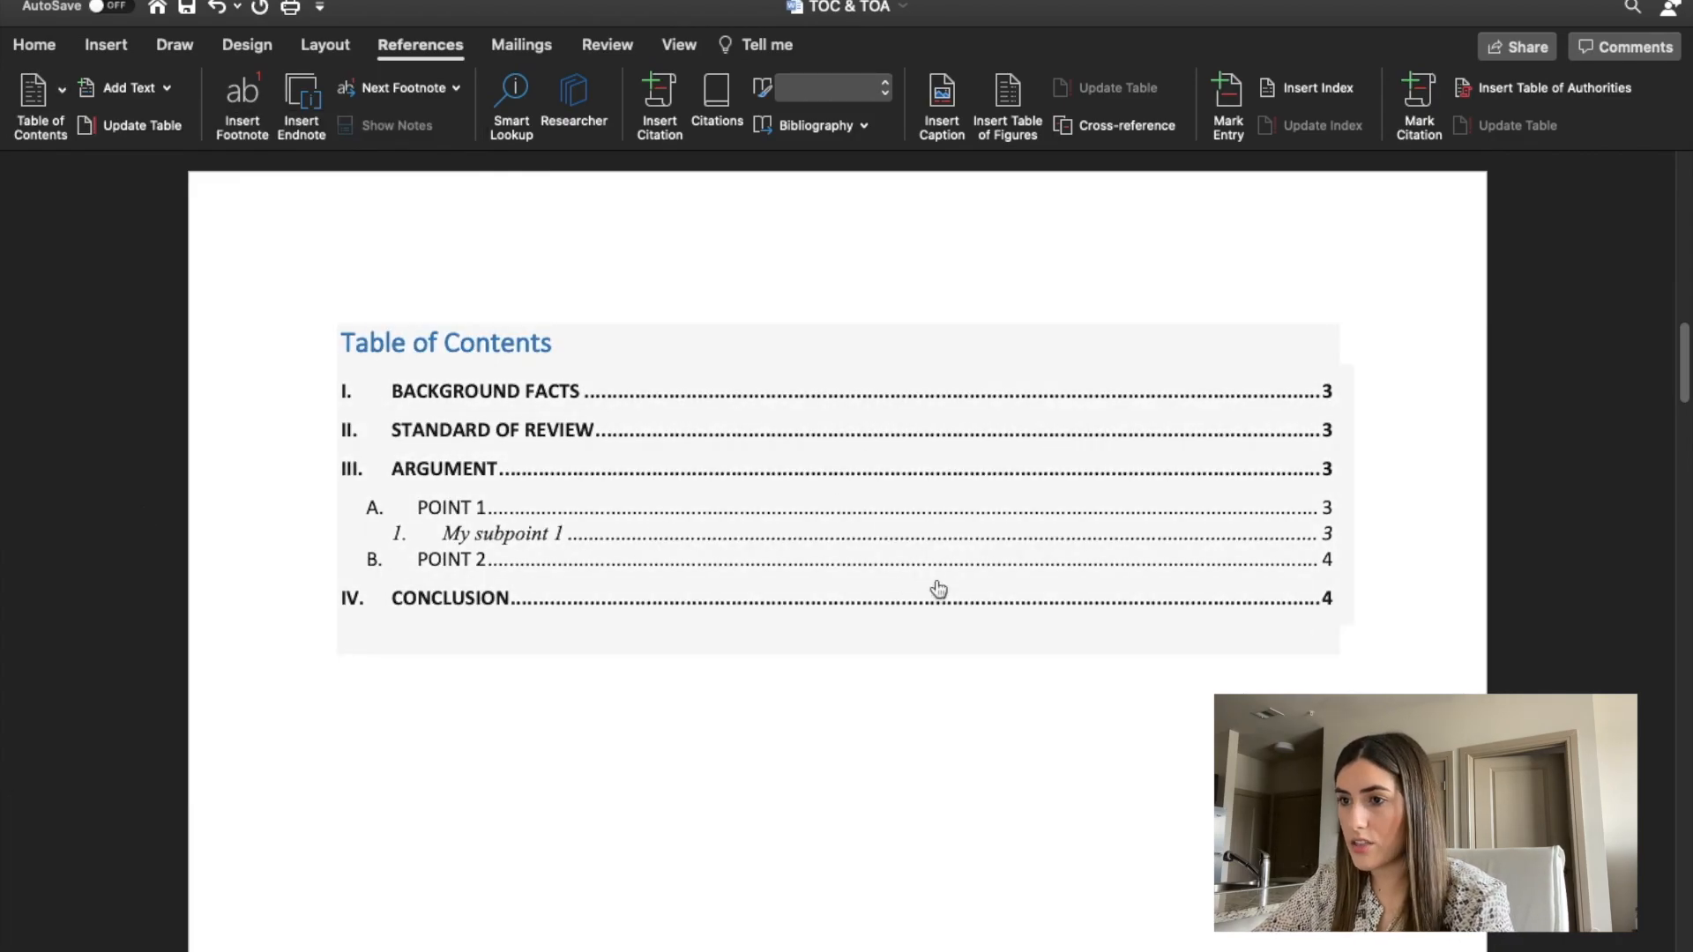
Set the whole table of contents, including its title, to Times New Roman at size 12.
left_click_drag(1329, 607, 335, 349)
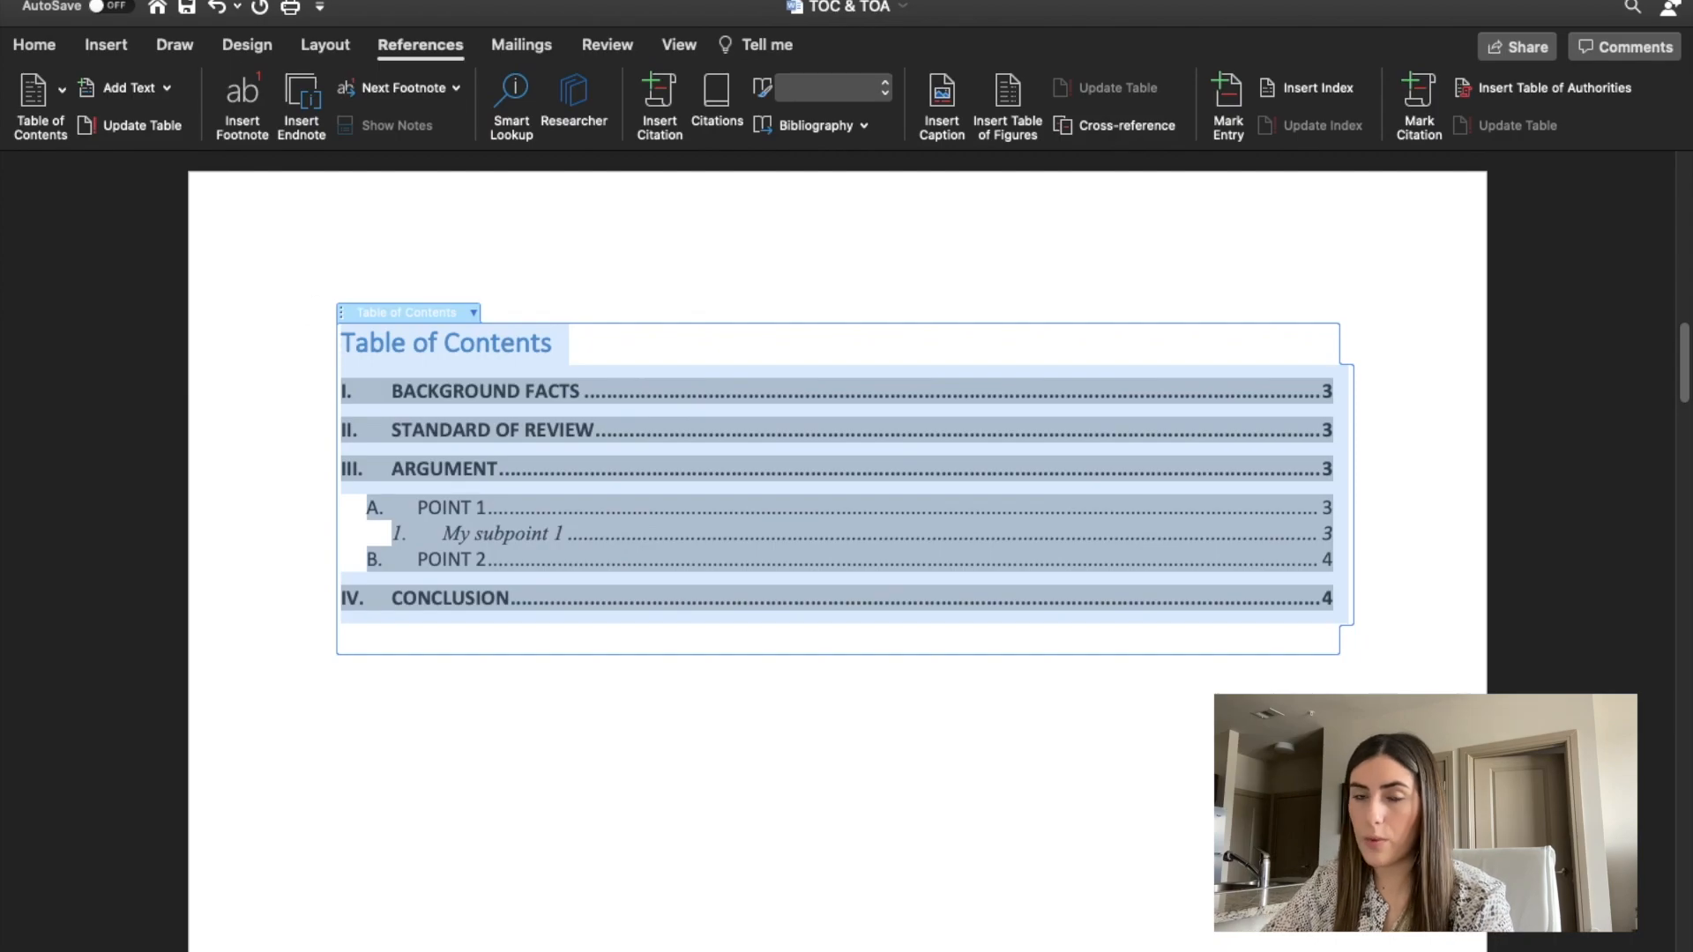
left_click(33, 53)
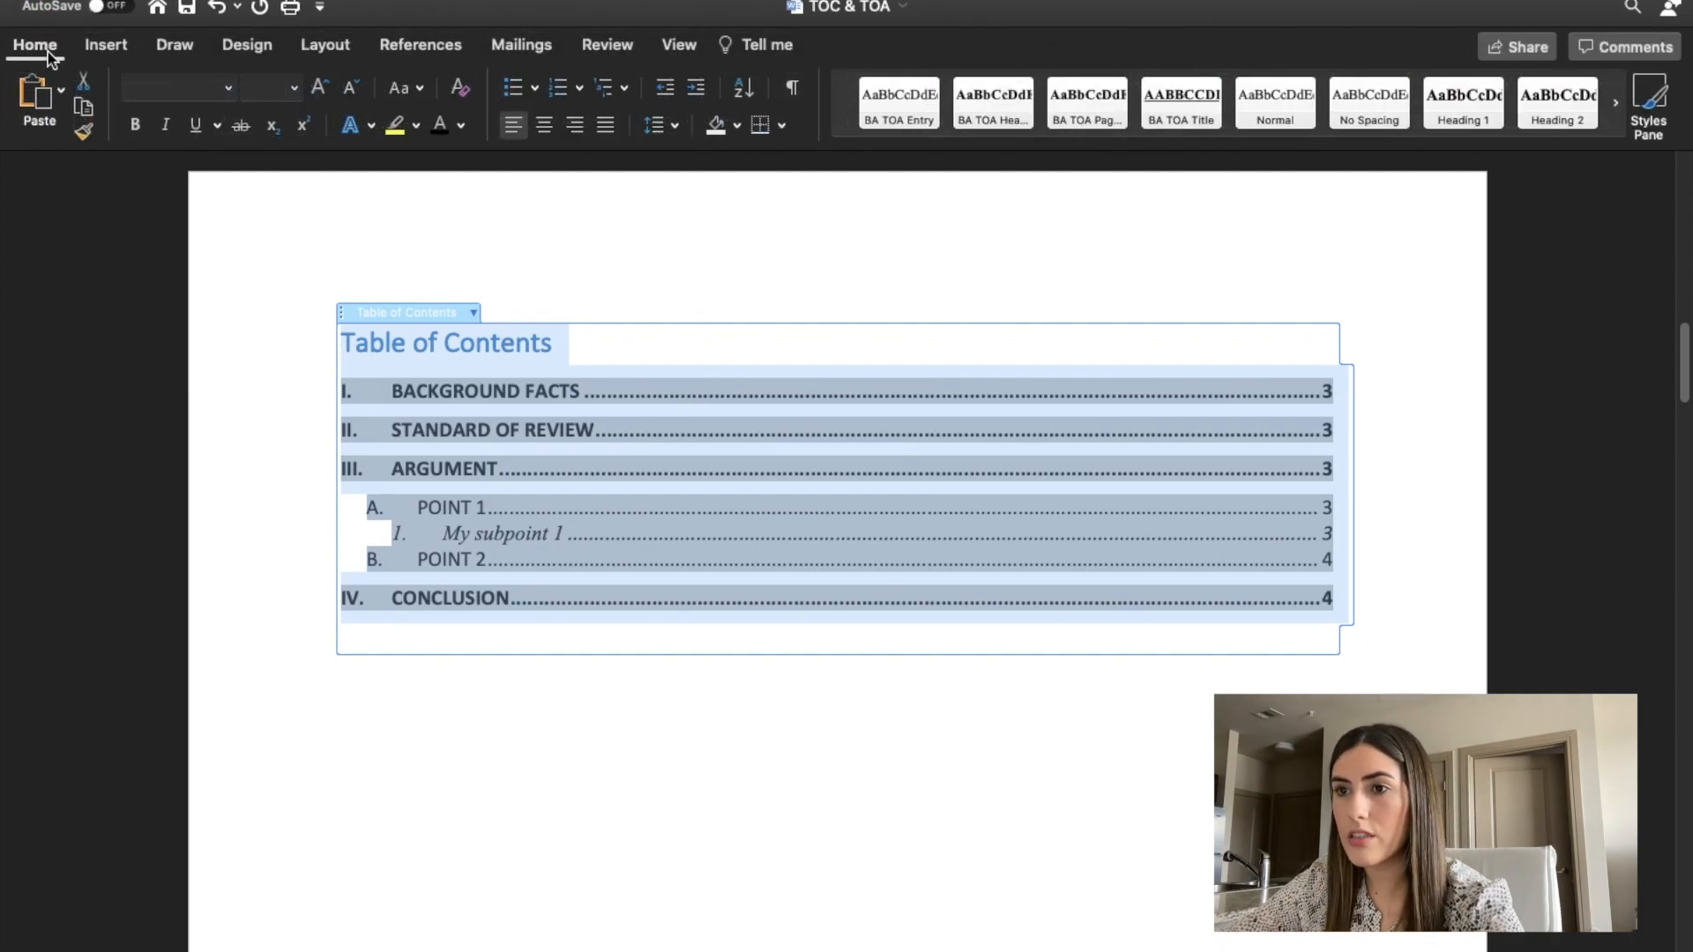
left_click(228, 87)
left_click(253, 280)
left_click(265, 93)
type("12")
key("Return")
Format the "Table of Contents" title as centered, black and underlined text.
left_click(626, 264)
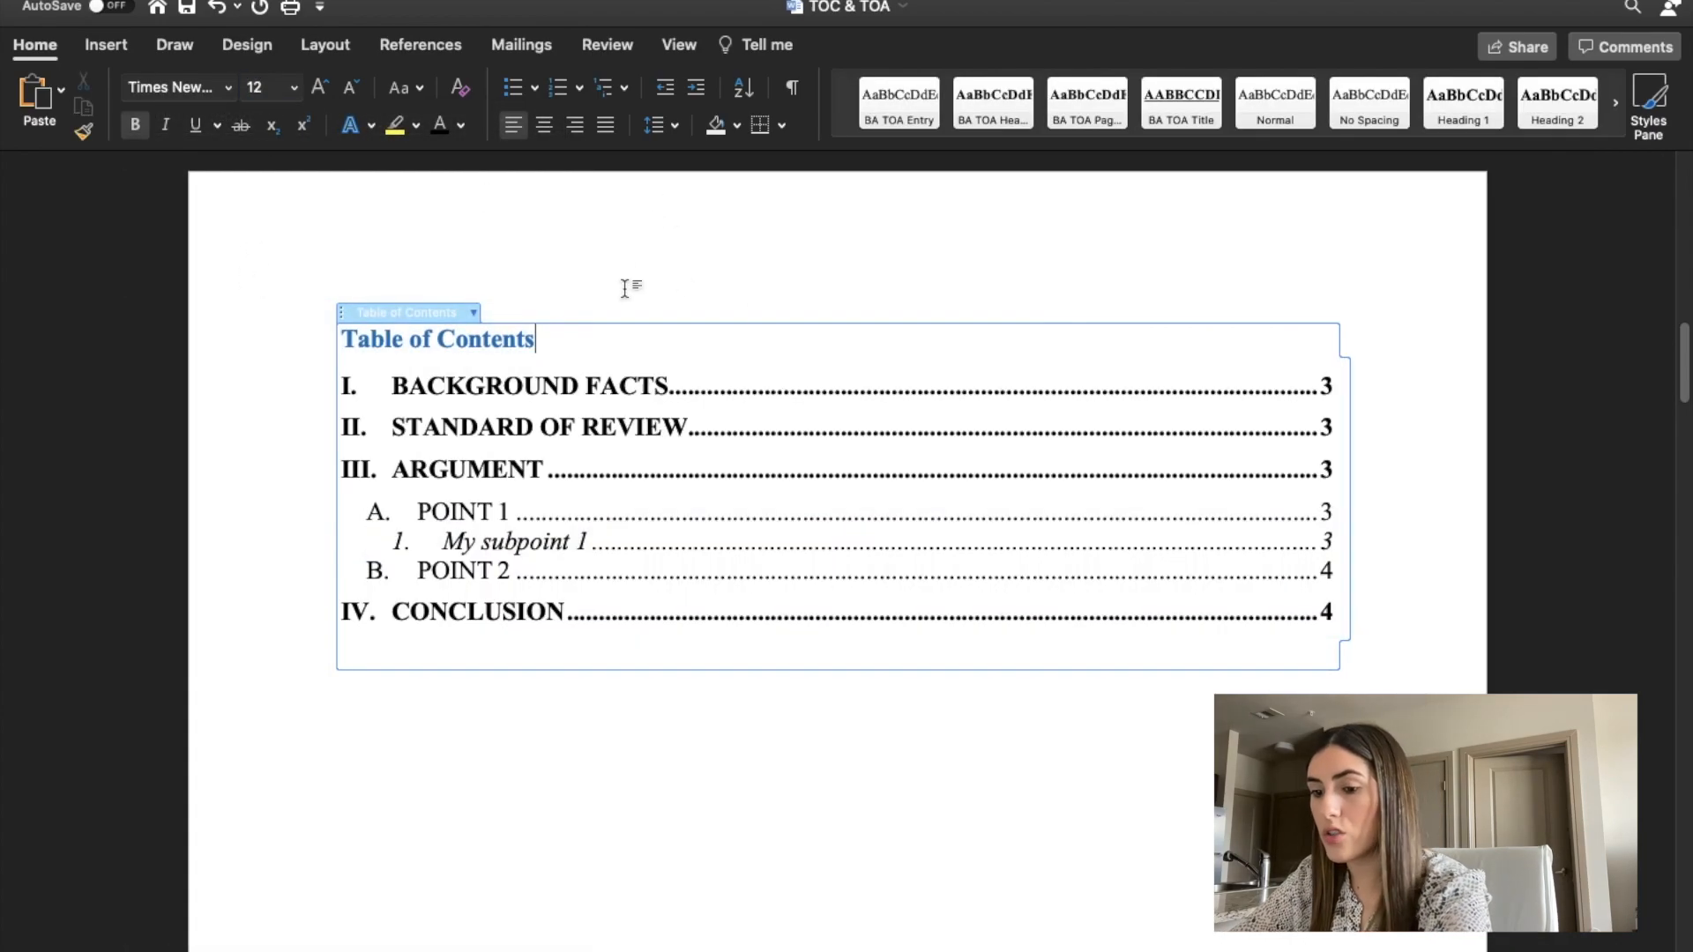
left_click(334, 352)
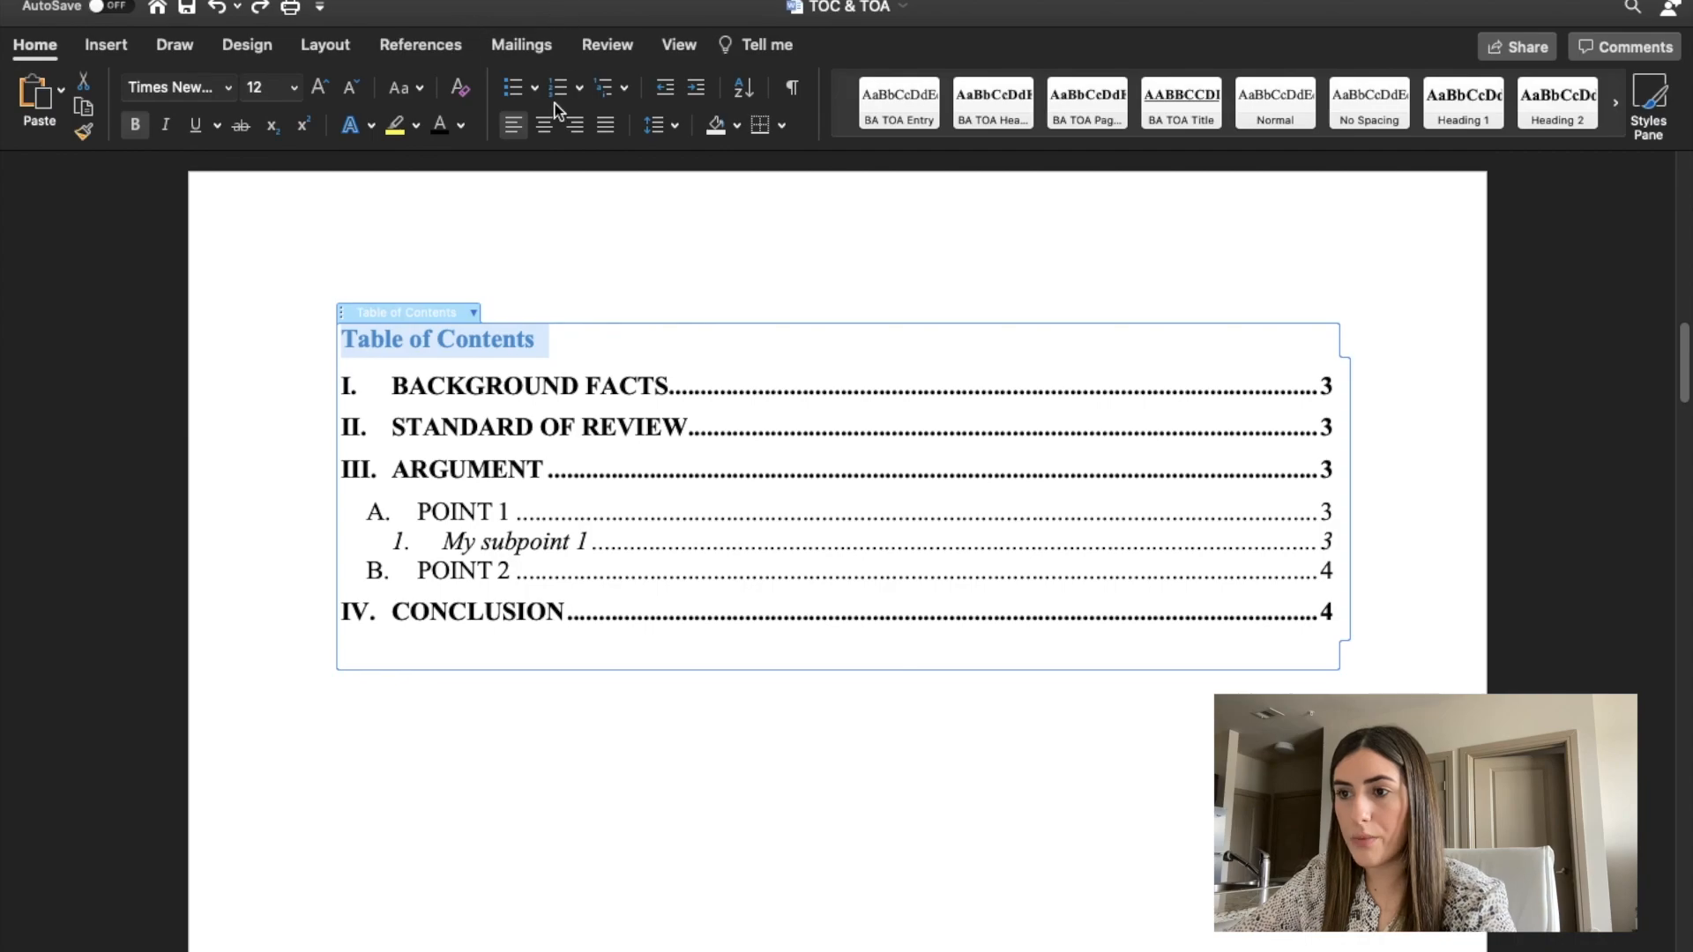
left_click(546, 133)
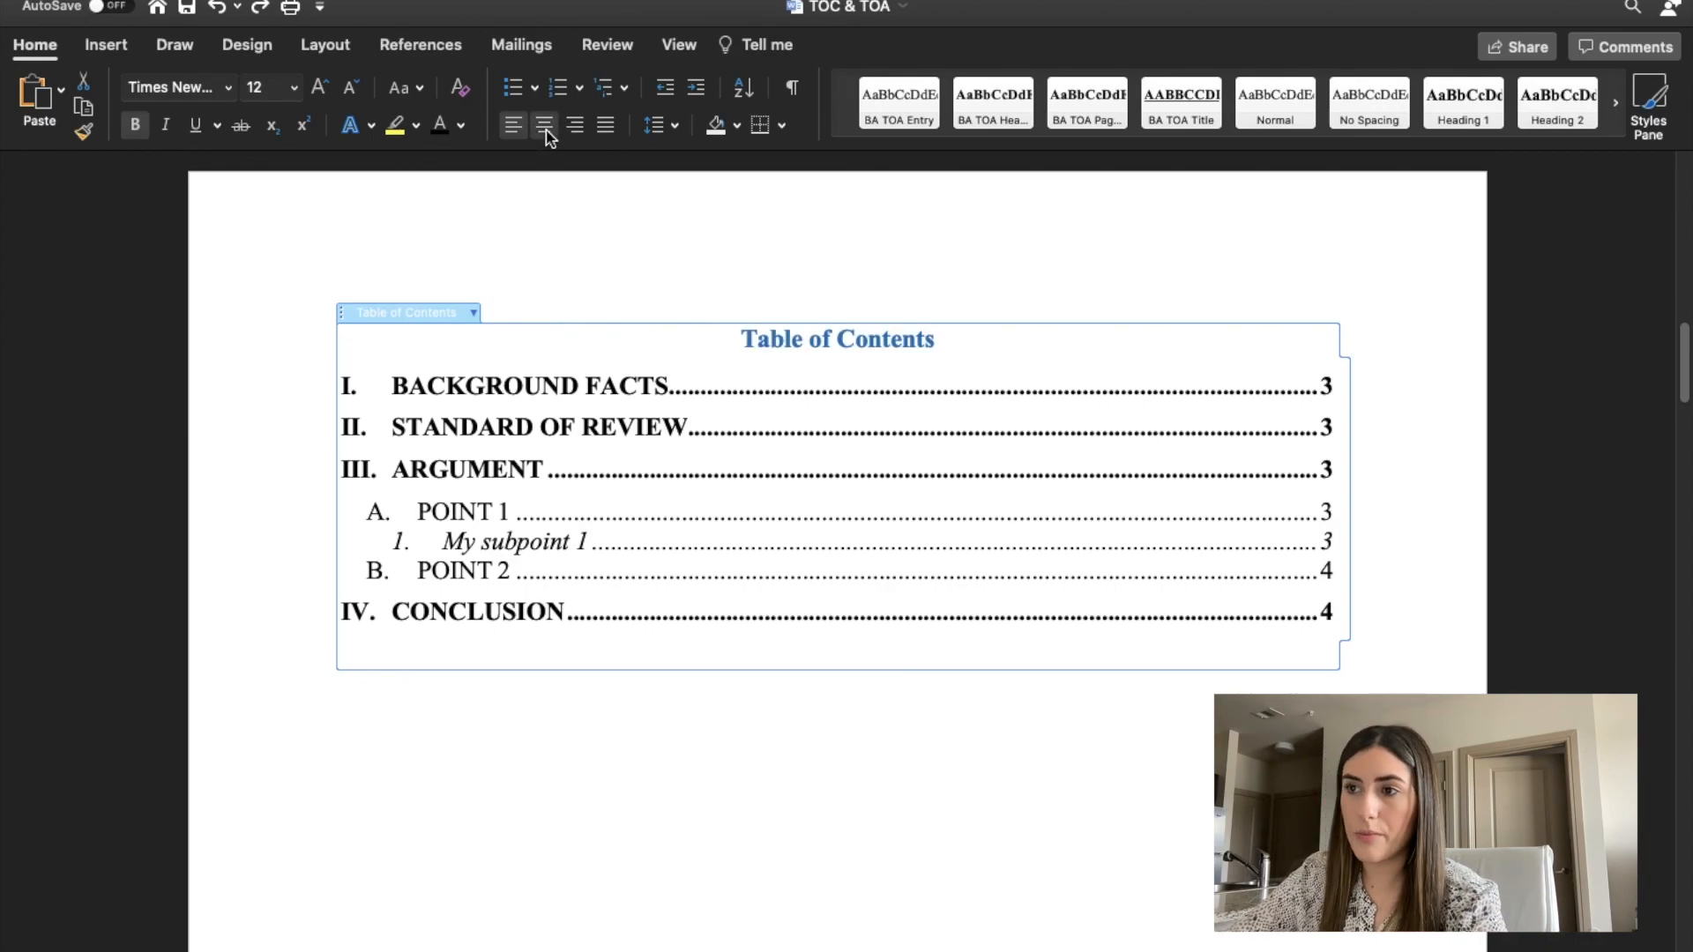
left_click(438, 128)
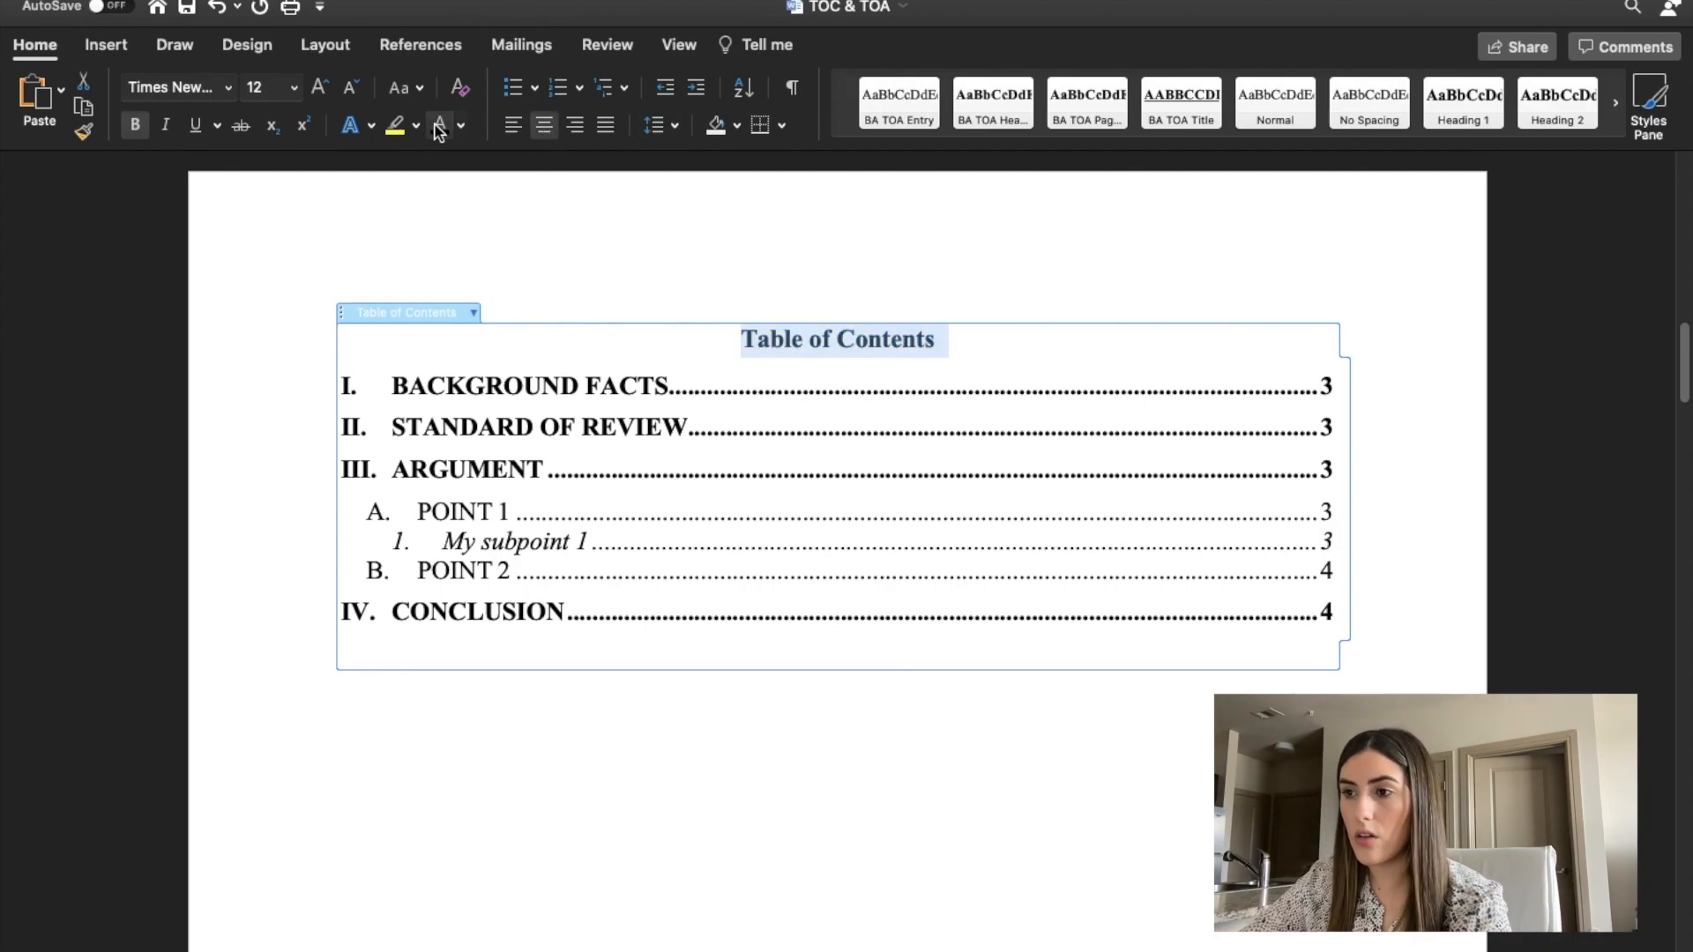
key("super+u")
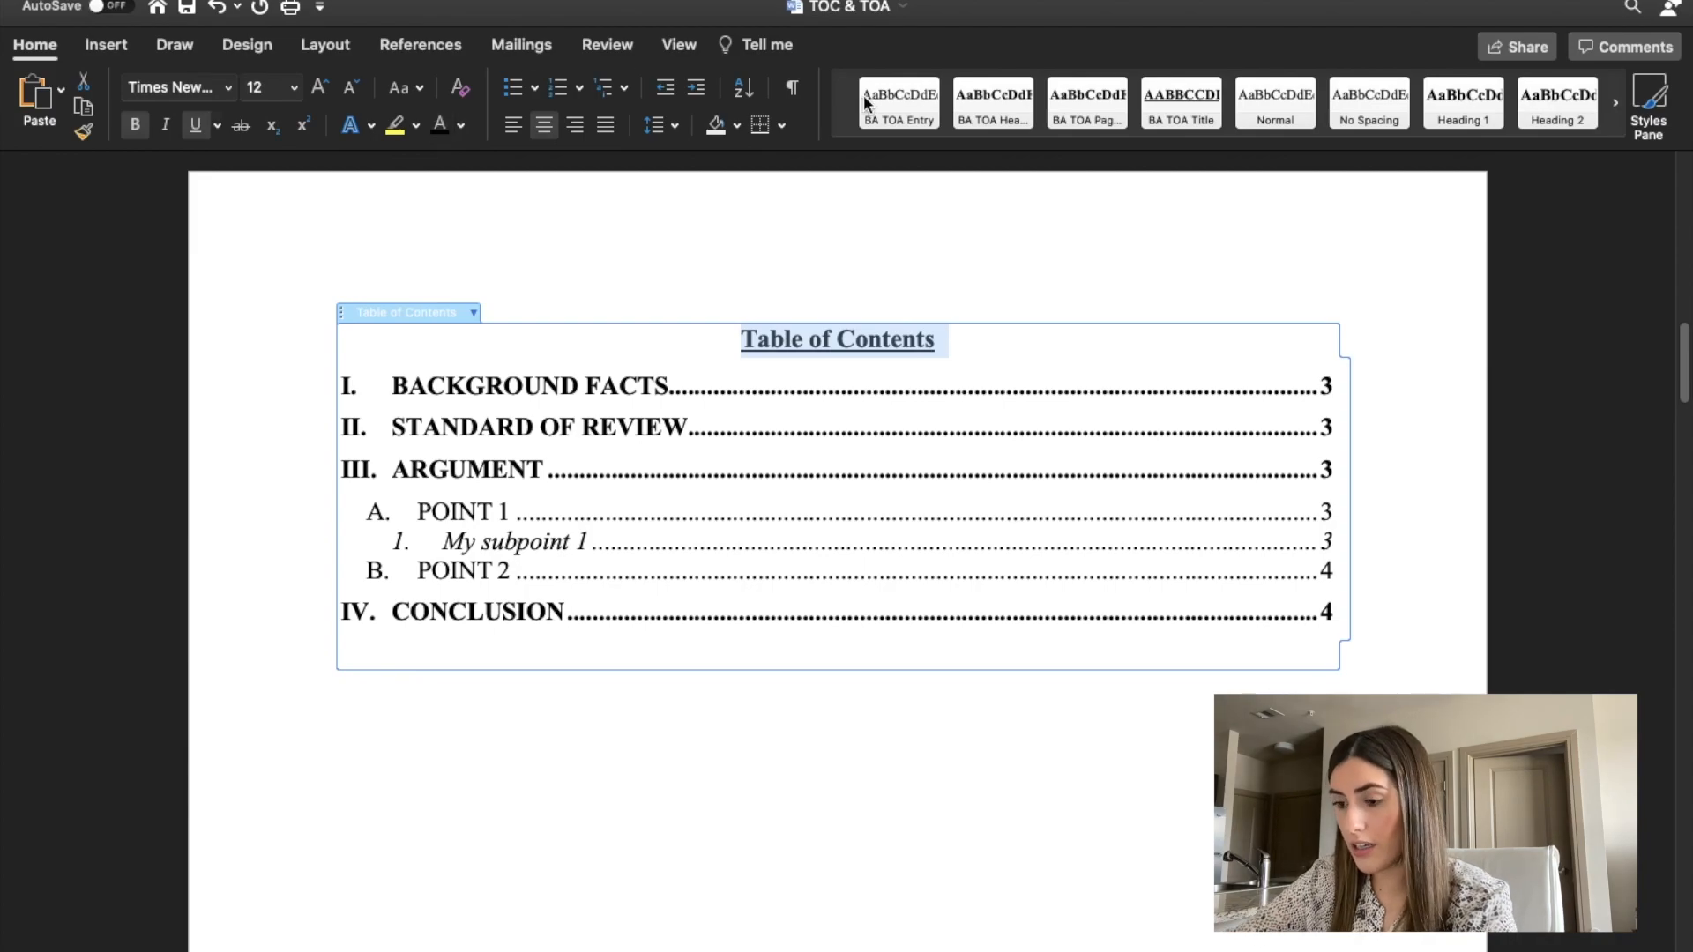
left_click(892, 233)
Remove the italics from the "My subpoint 1" entry in the table of contents.
scroll(646, 705, "down", 2)
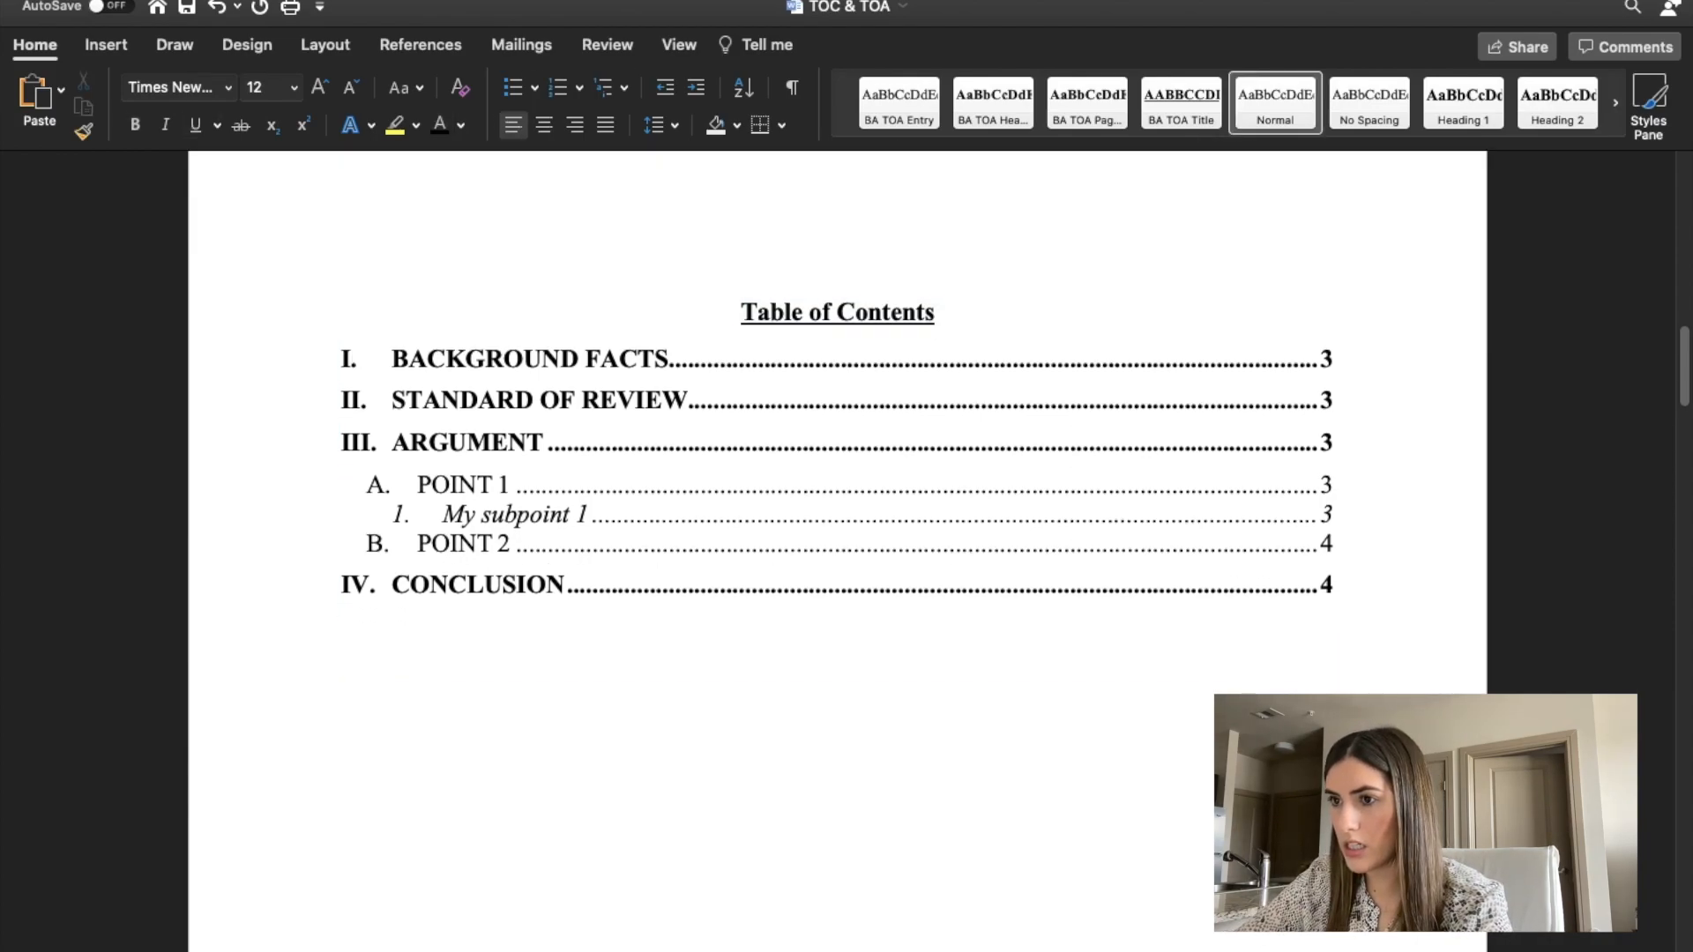
left_click(568, 482)
left_click_drag(588, 584, 377, 588)
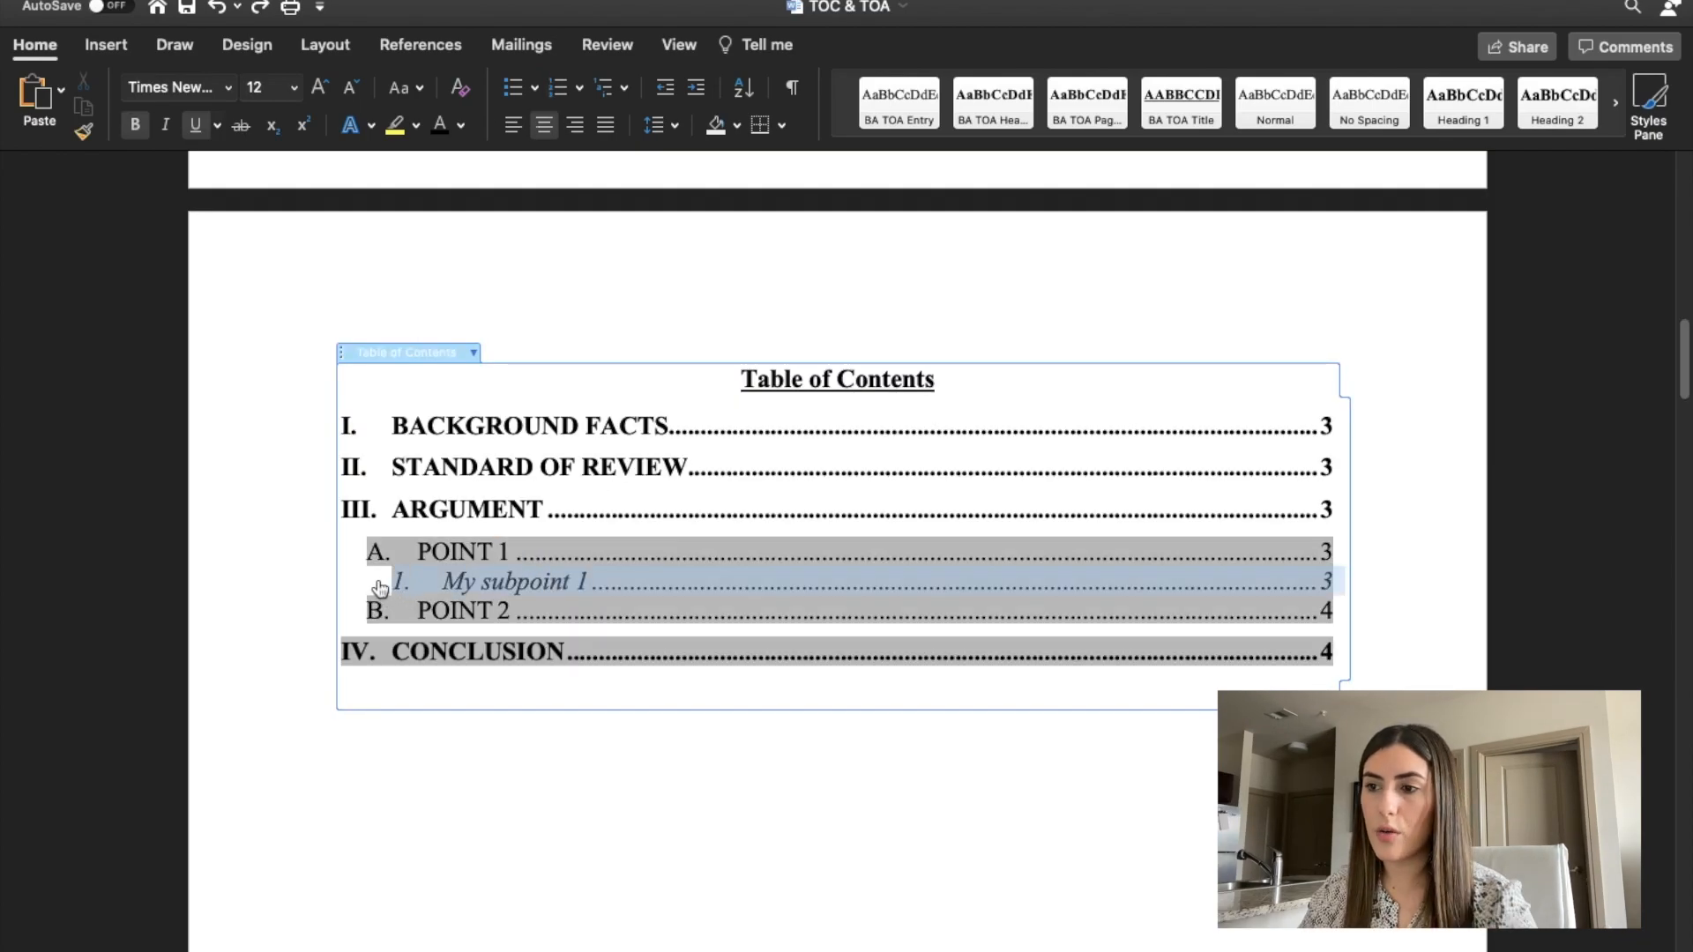
key("super+i")
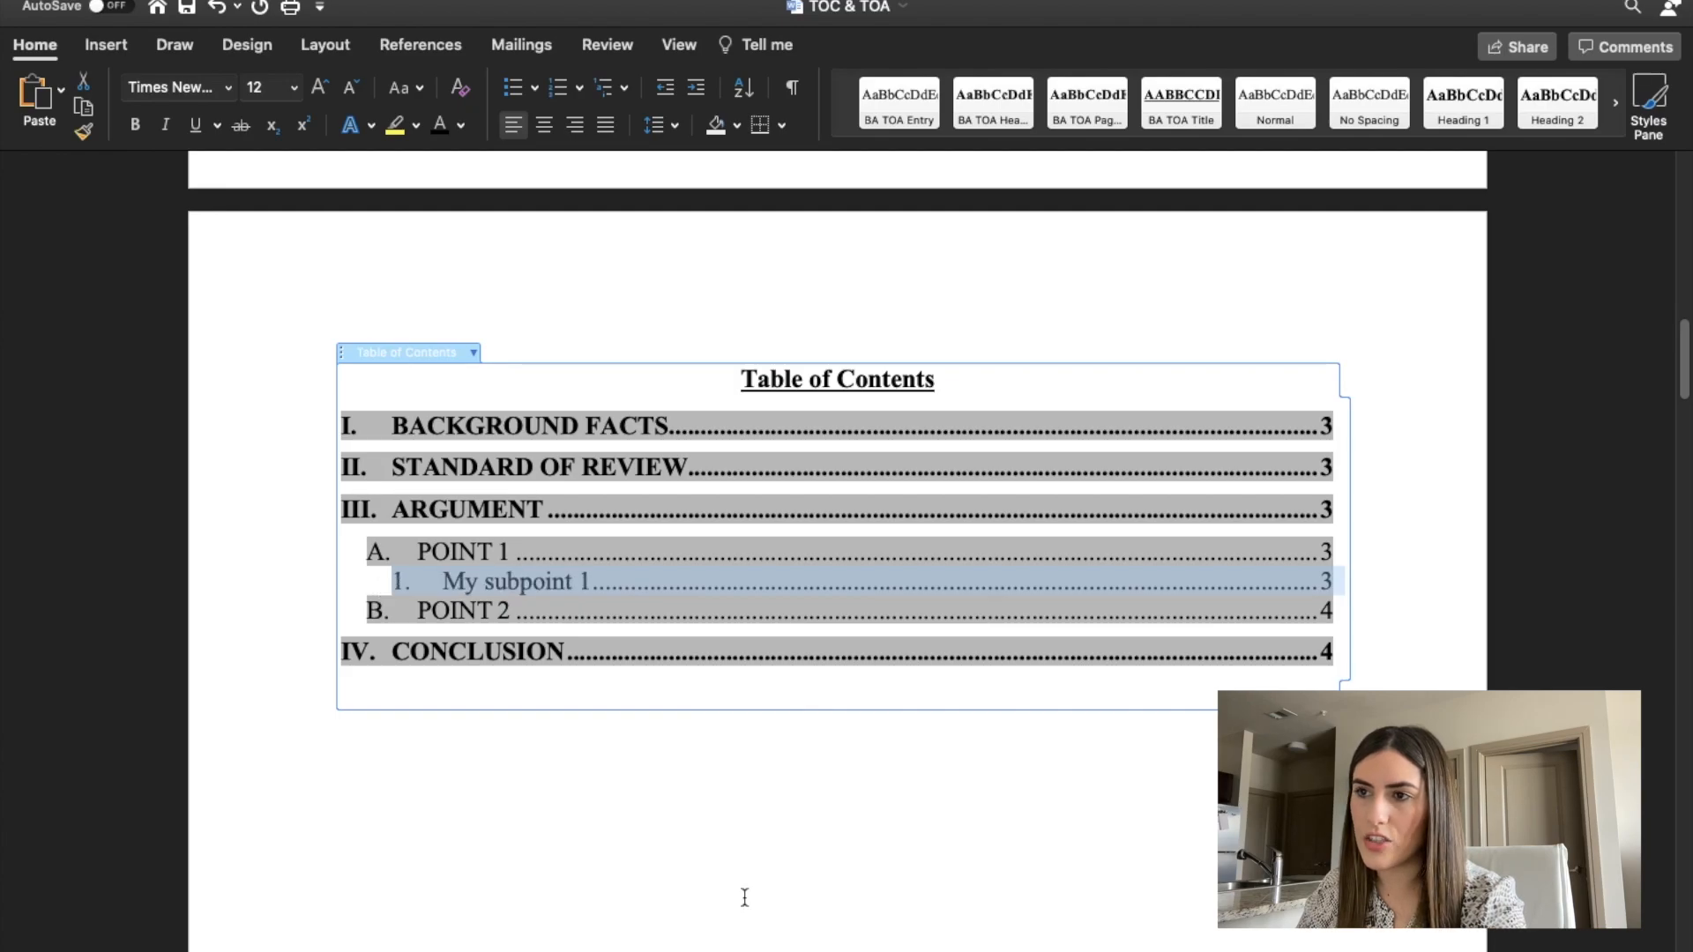
left_click(953, 849)
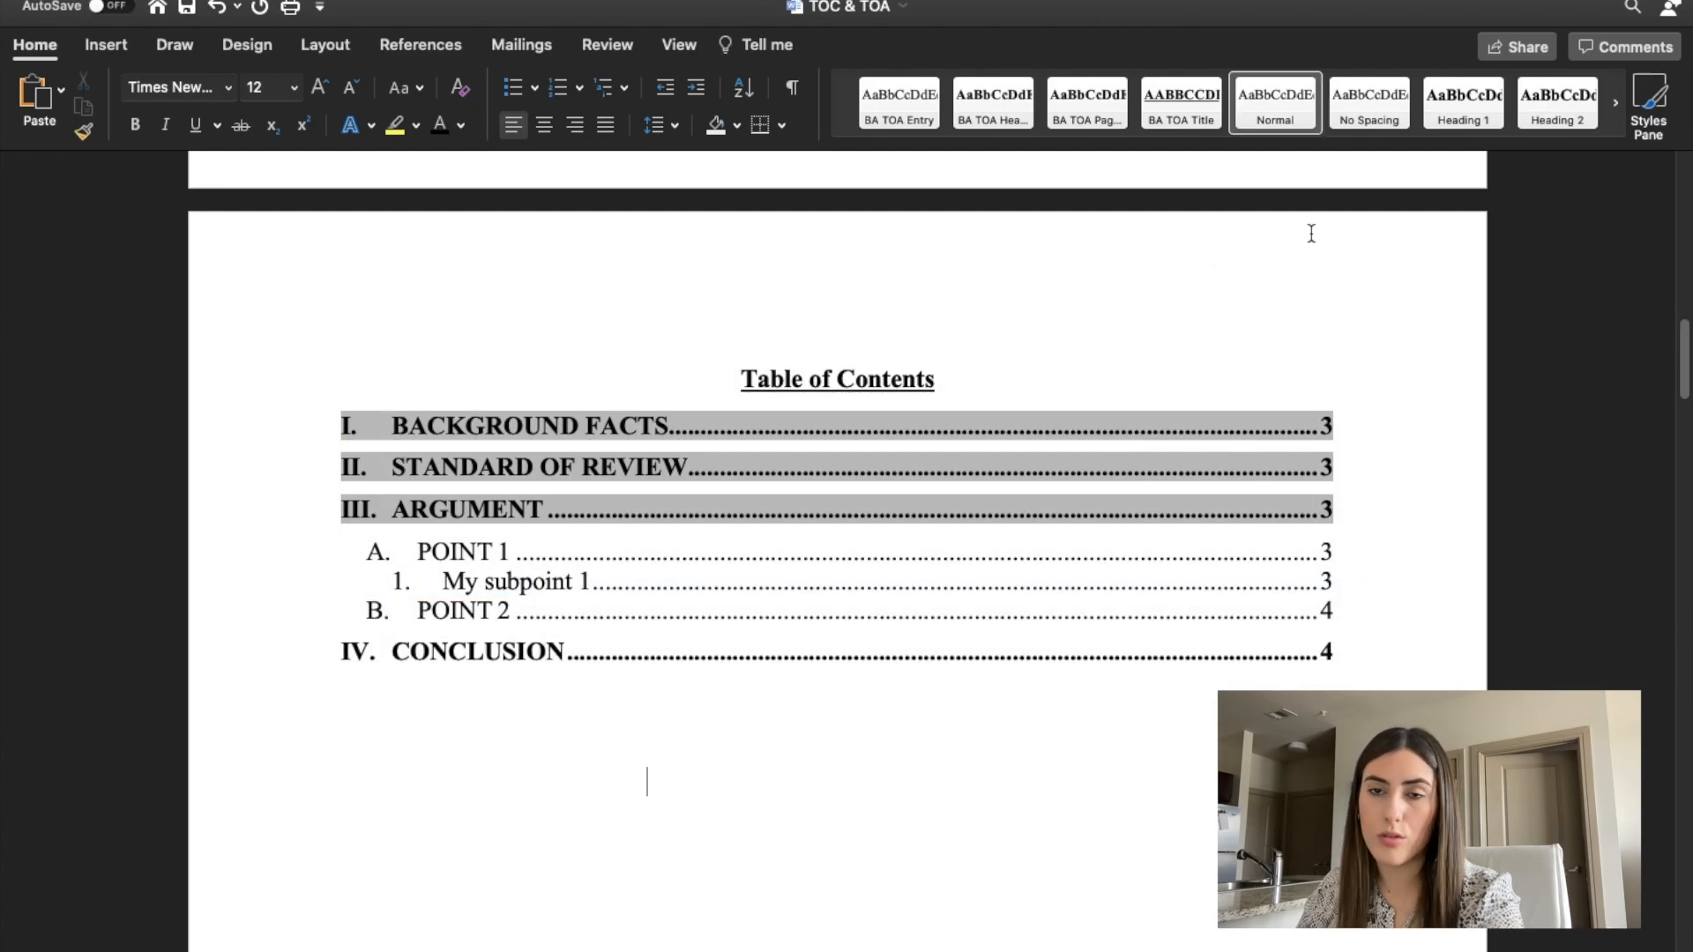
Update the table of contents, refreshing the page numbers only.
left_click(1309, 308)
scroll(1310, 305, "up", 2)
left_click(593, 215)
scroll(594, 208, "down", 5)
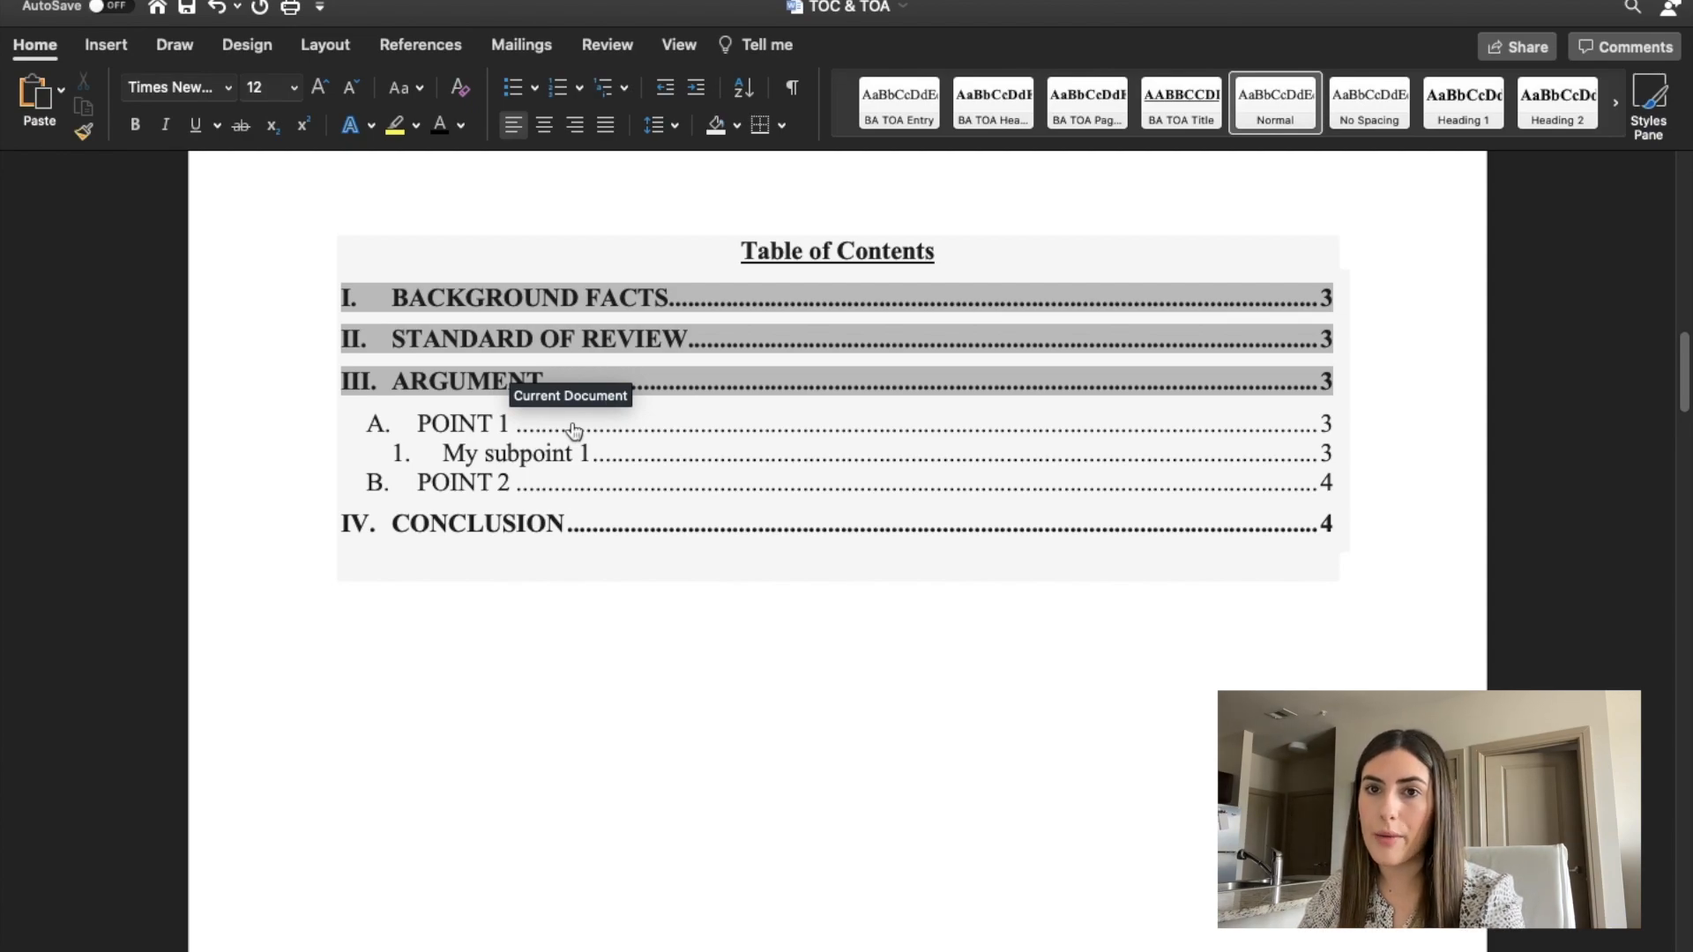
scroll(574, 430, "up", 3)
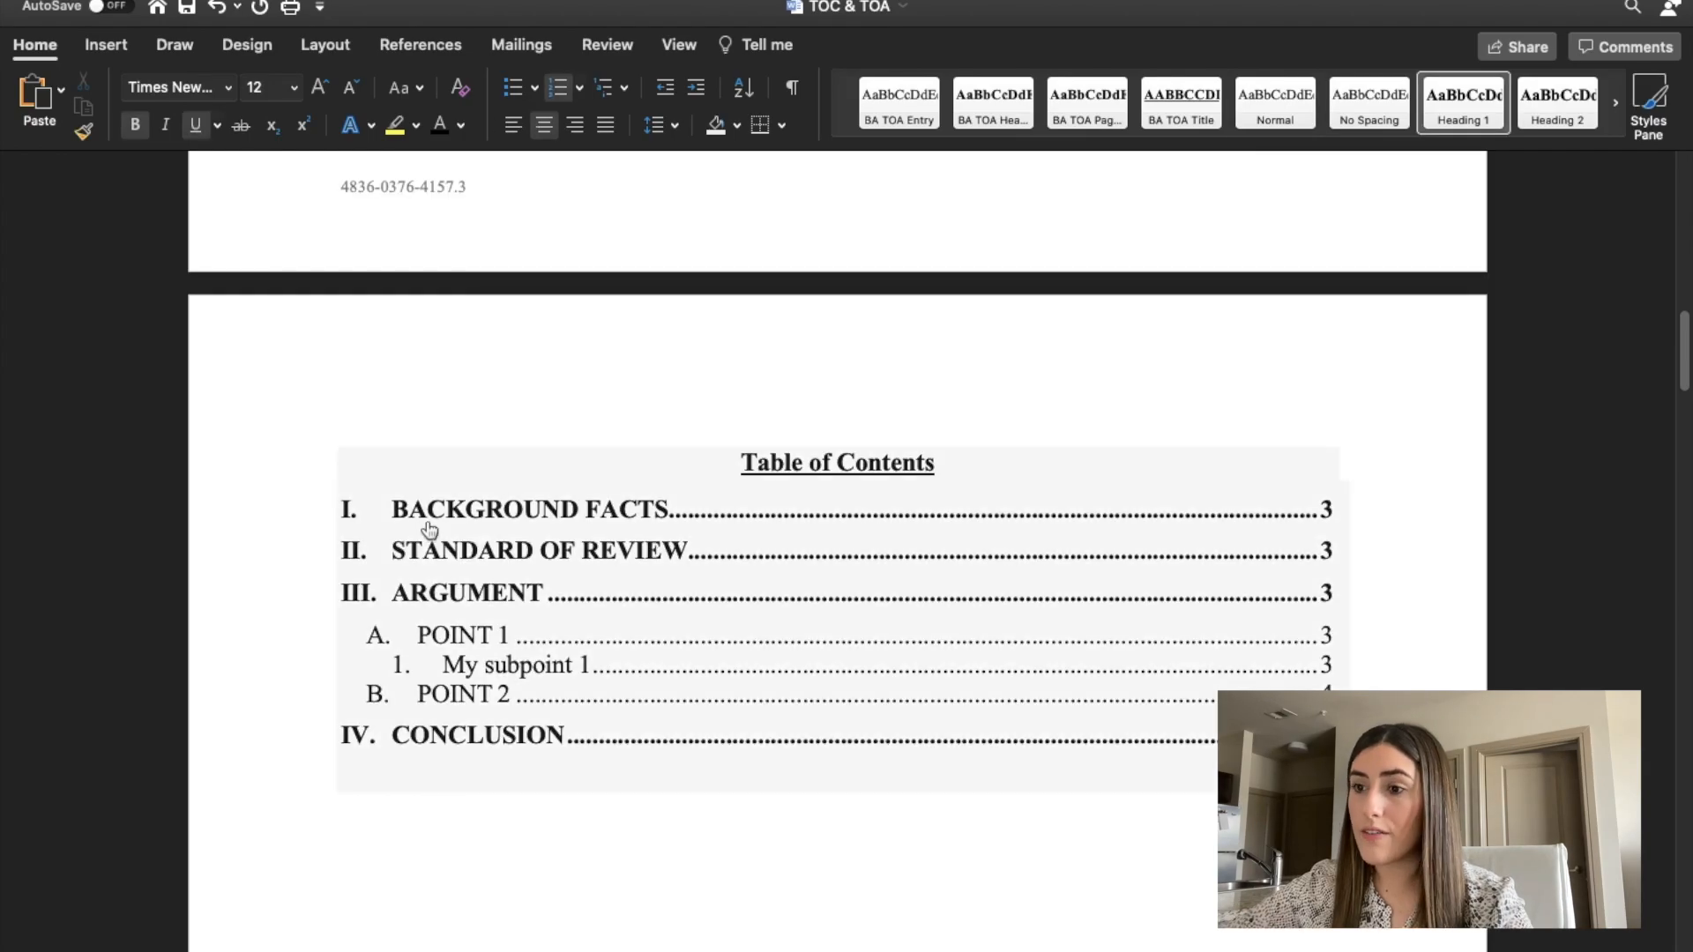
left_click(469, 456)
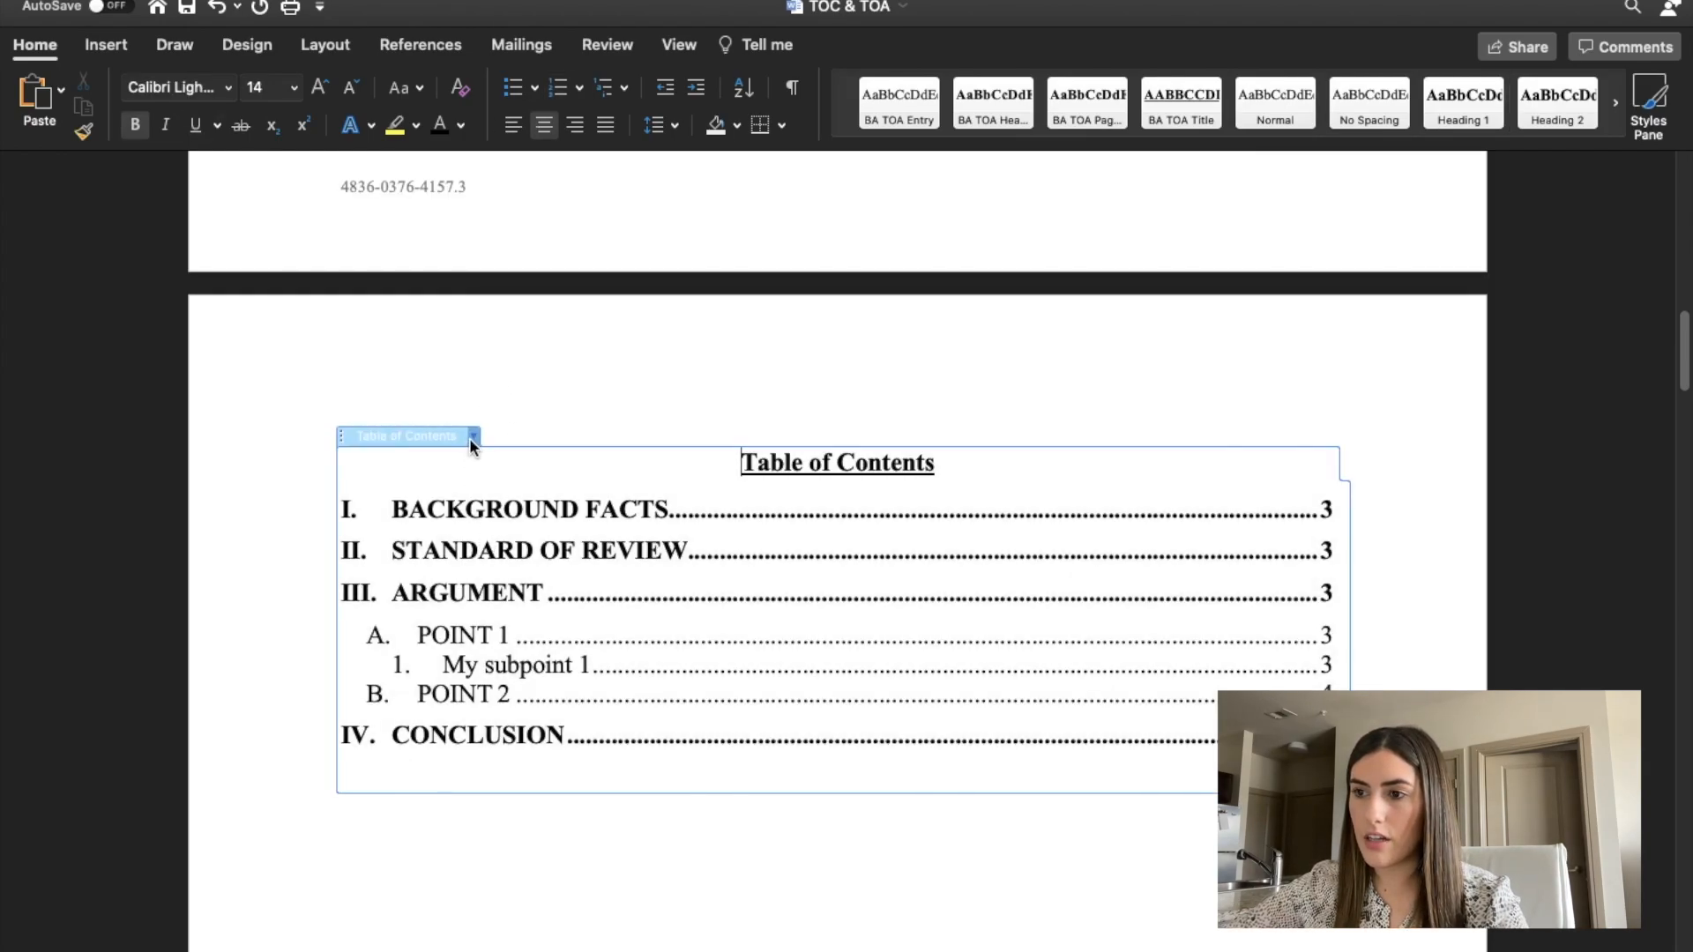
left_click(473, 438)
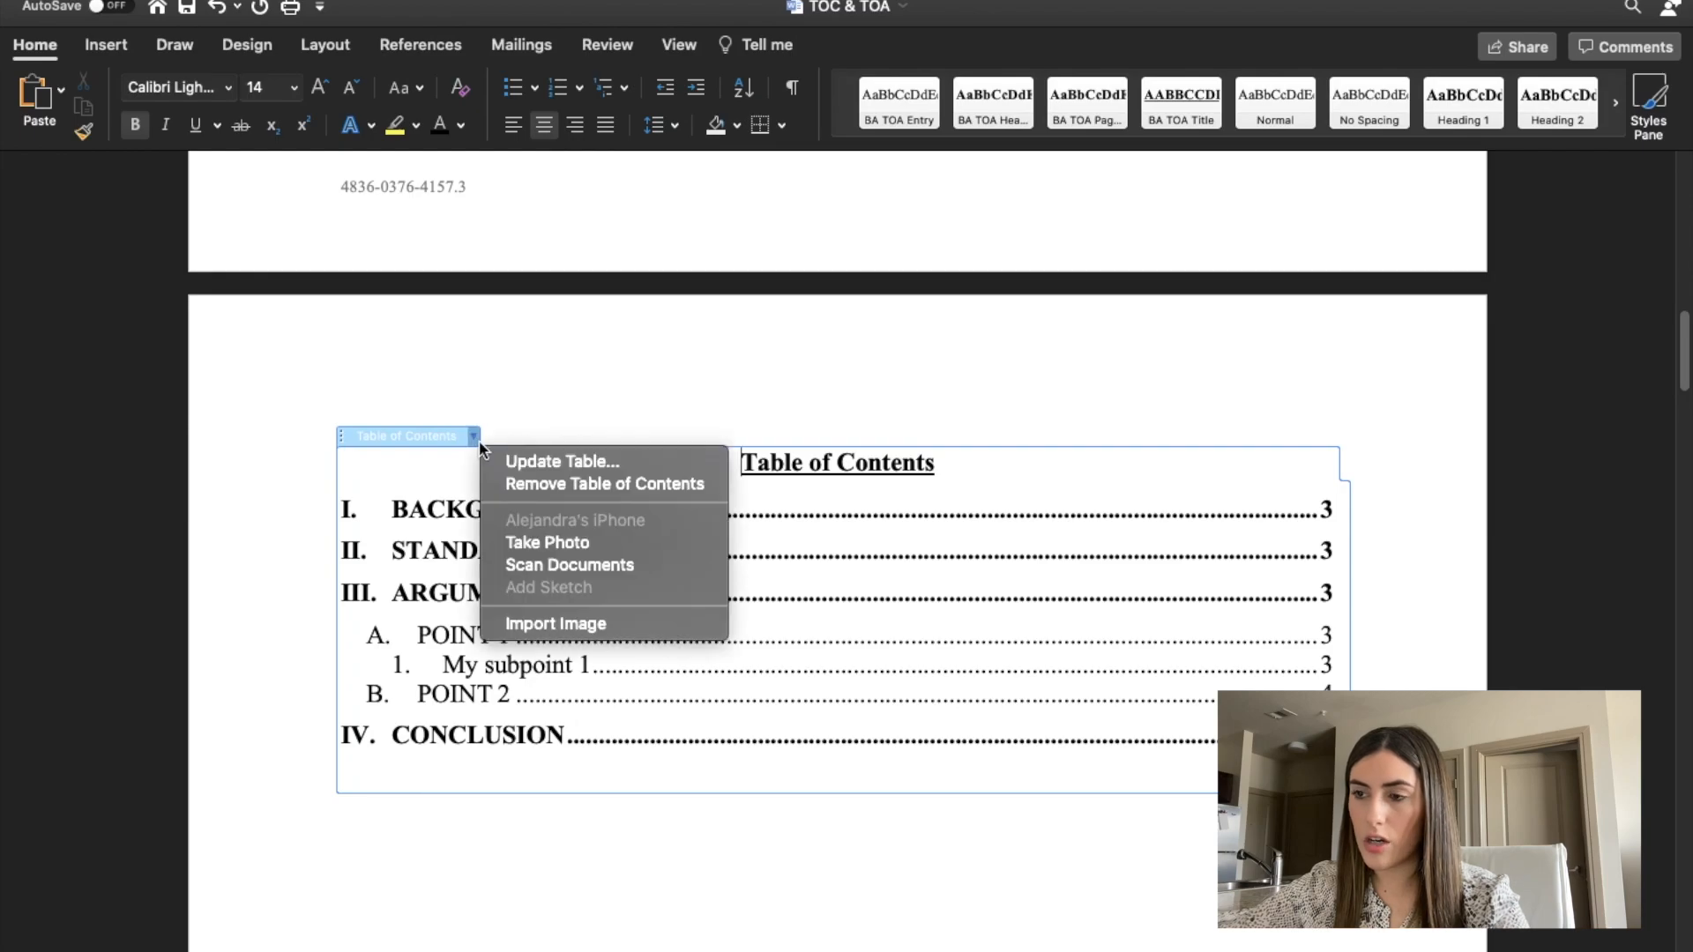
left_click(508, 465)
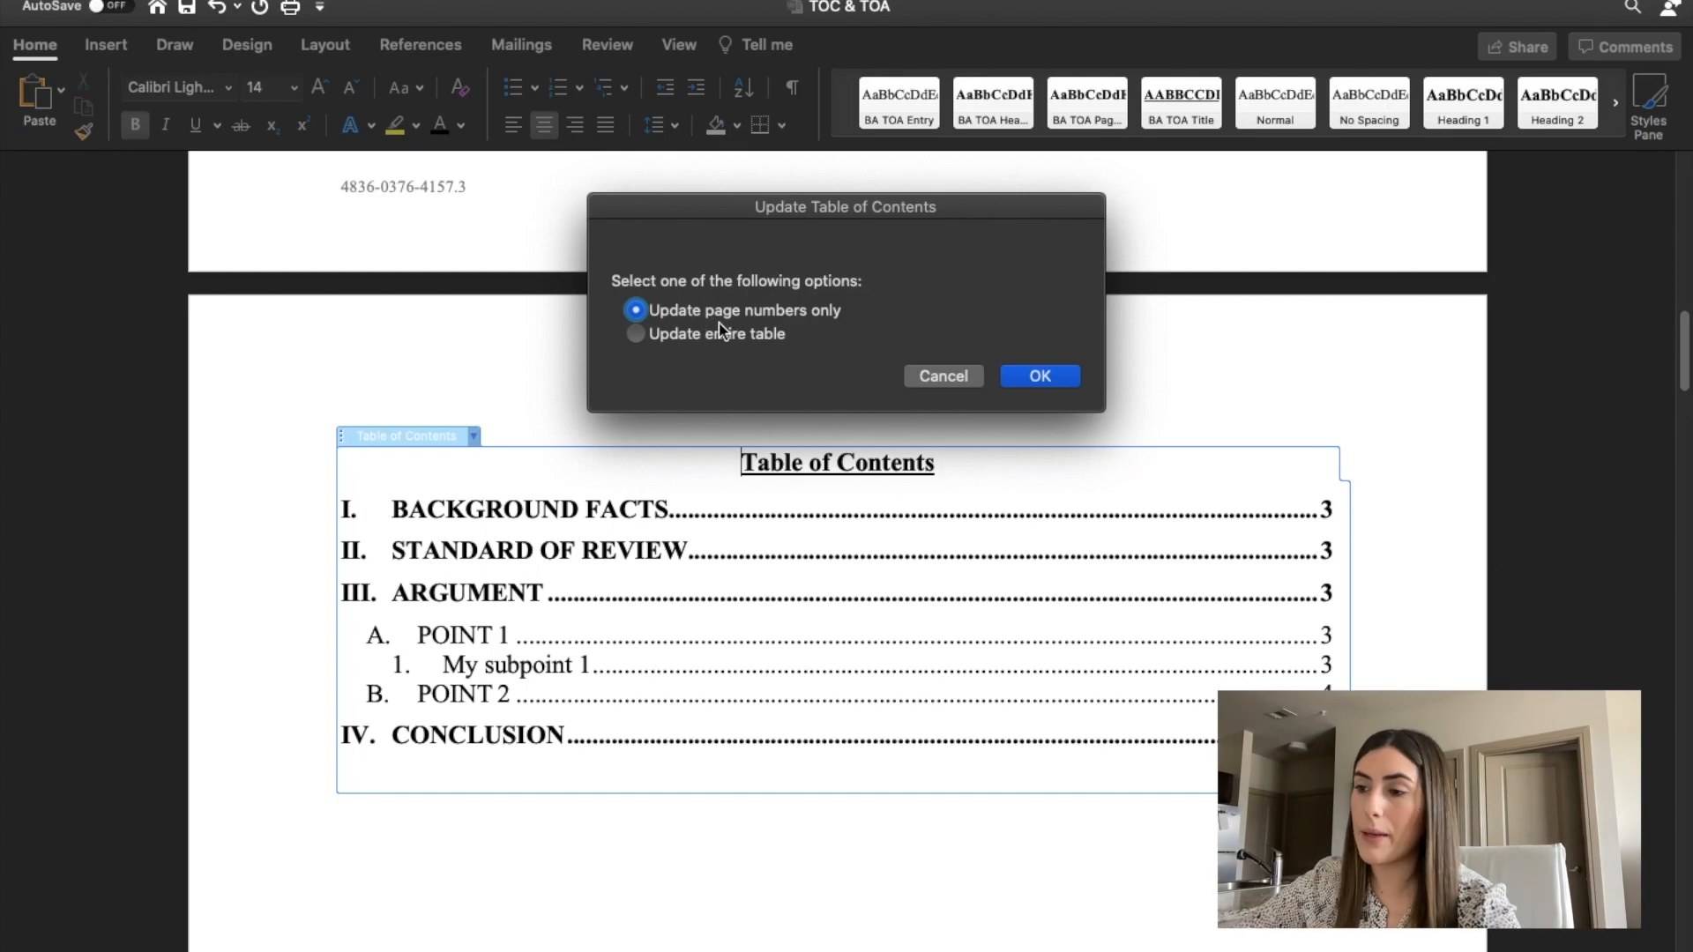
left_click(1054, 378)
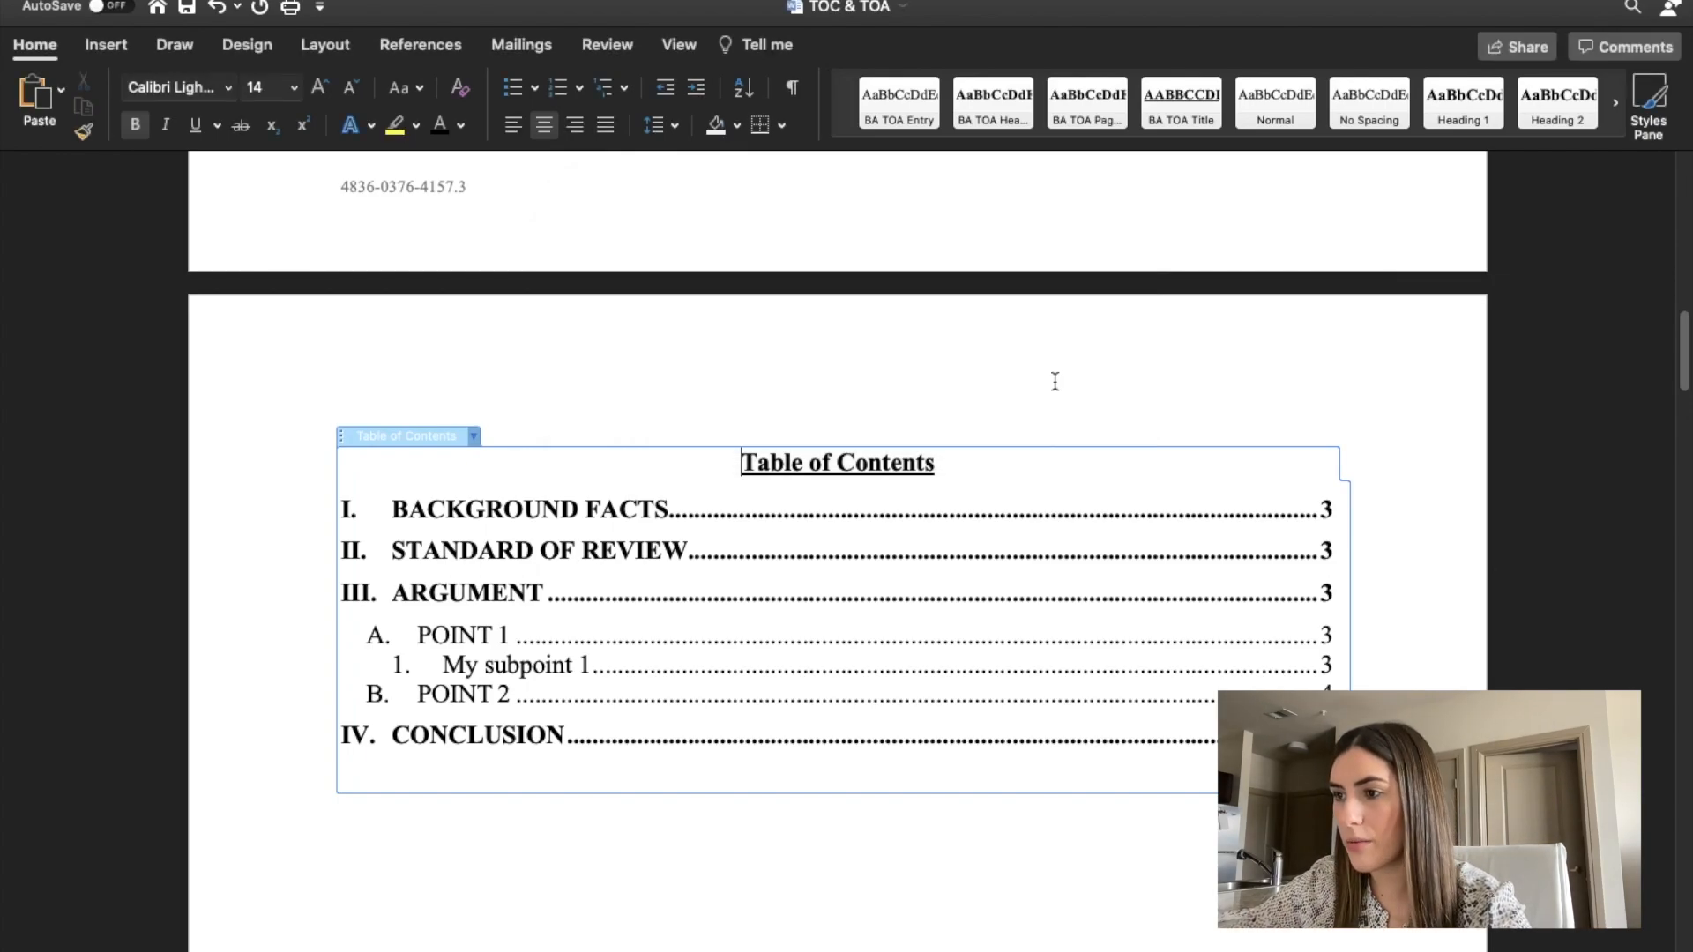
scroll(1109, 824, "down", 3)
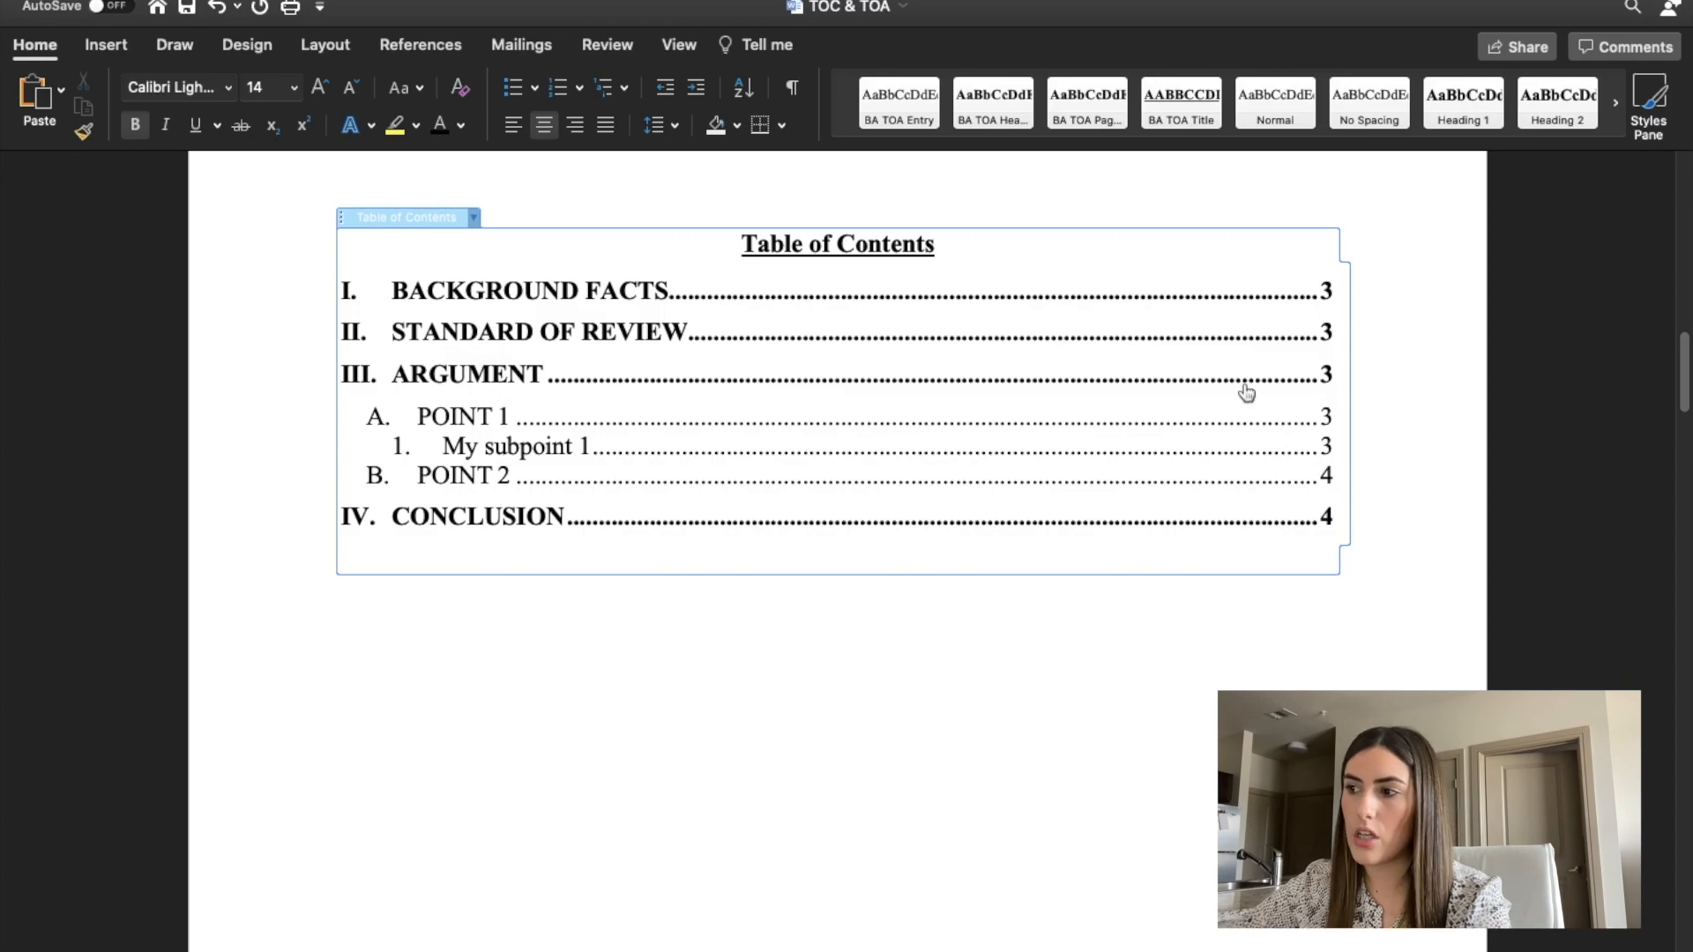
scroll(1178, 687, "up", 15)
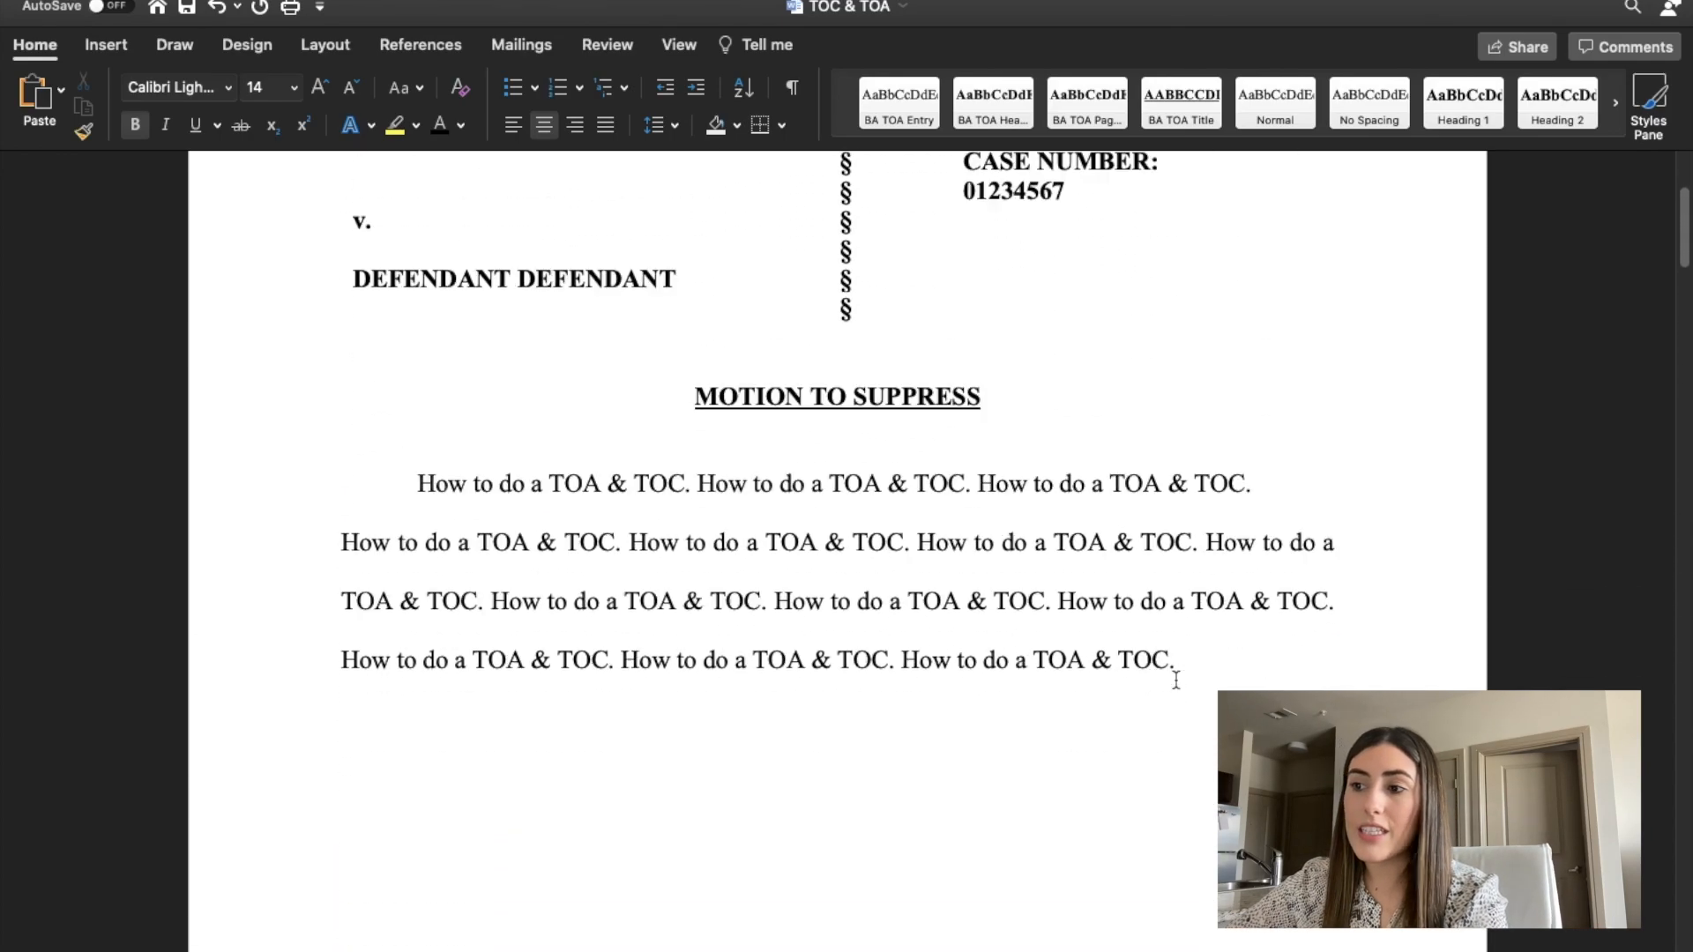
Insert a blank page after the table of contents, before the Background Facts section.
scroll(1177, 683, "down", 16)
scroll(1181, 670, "down", 1)
left_click(1273, 617)
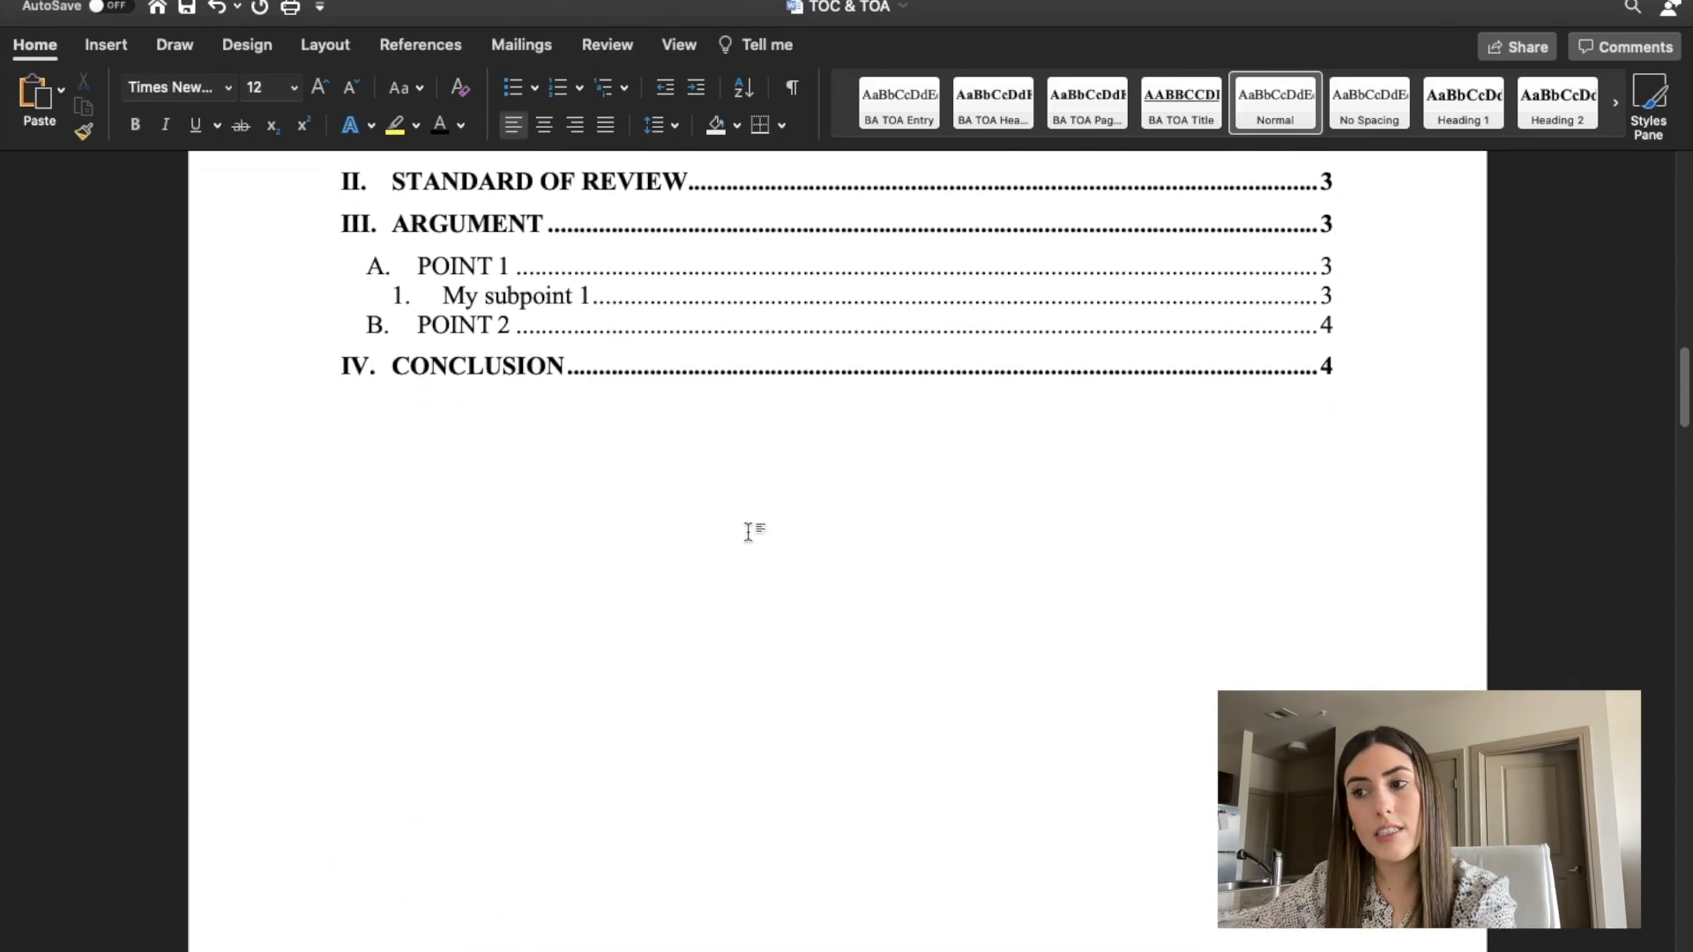
left_click(461, 445)
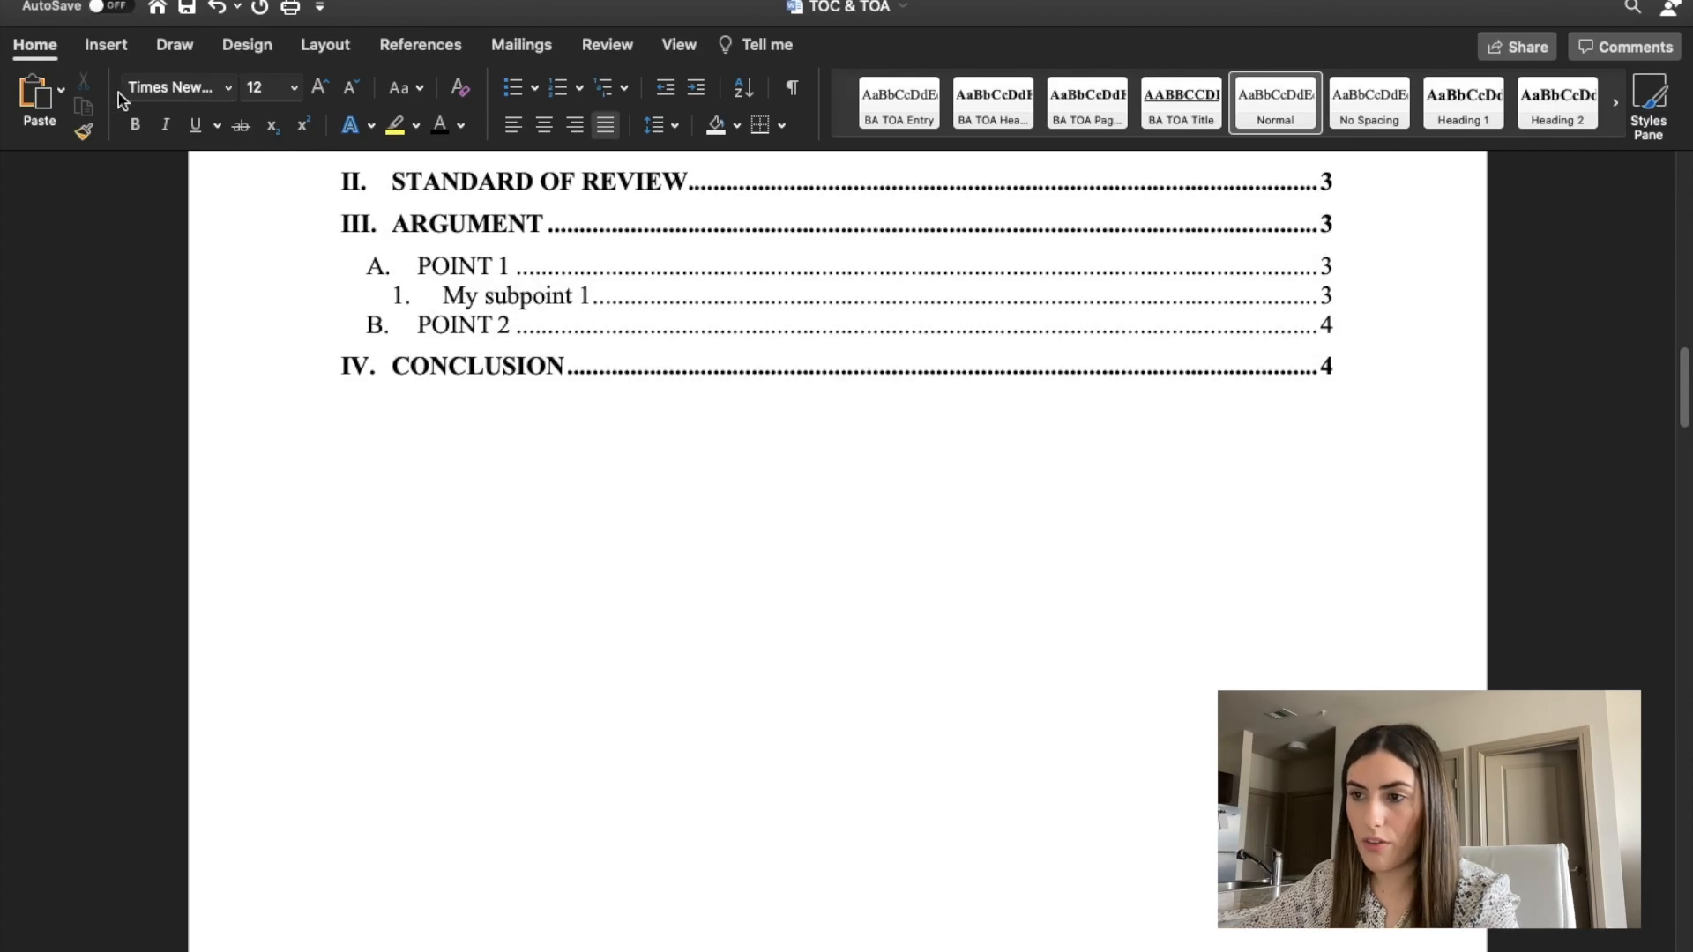
left_click(115, 59)
left_click(70, 131)
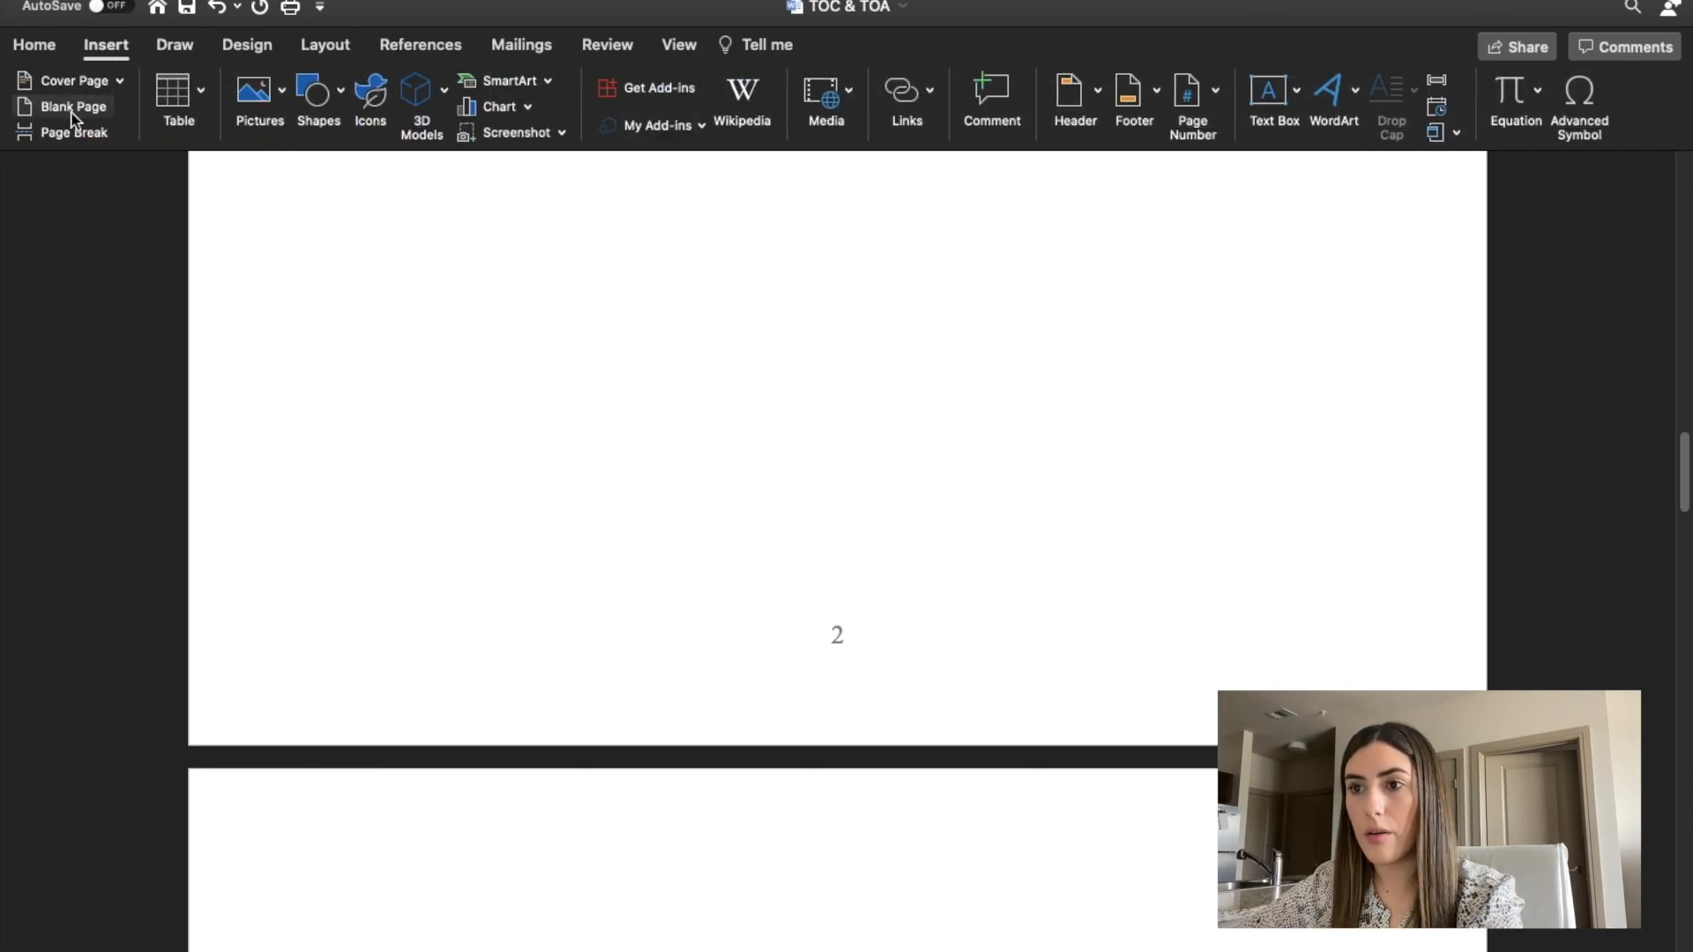
scroll(491, 518, "down", 5)
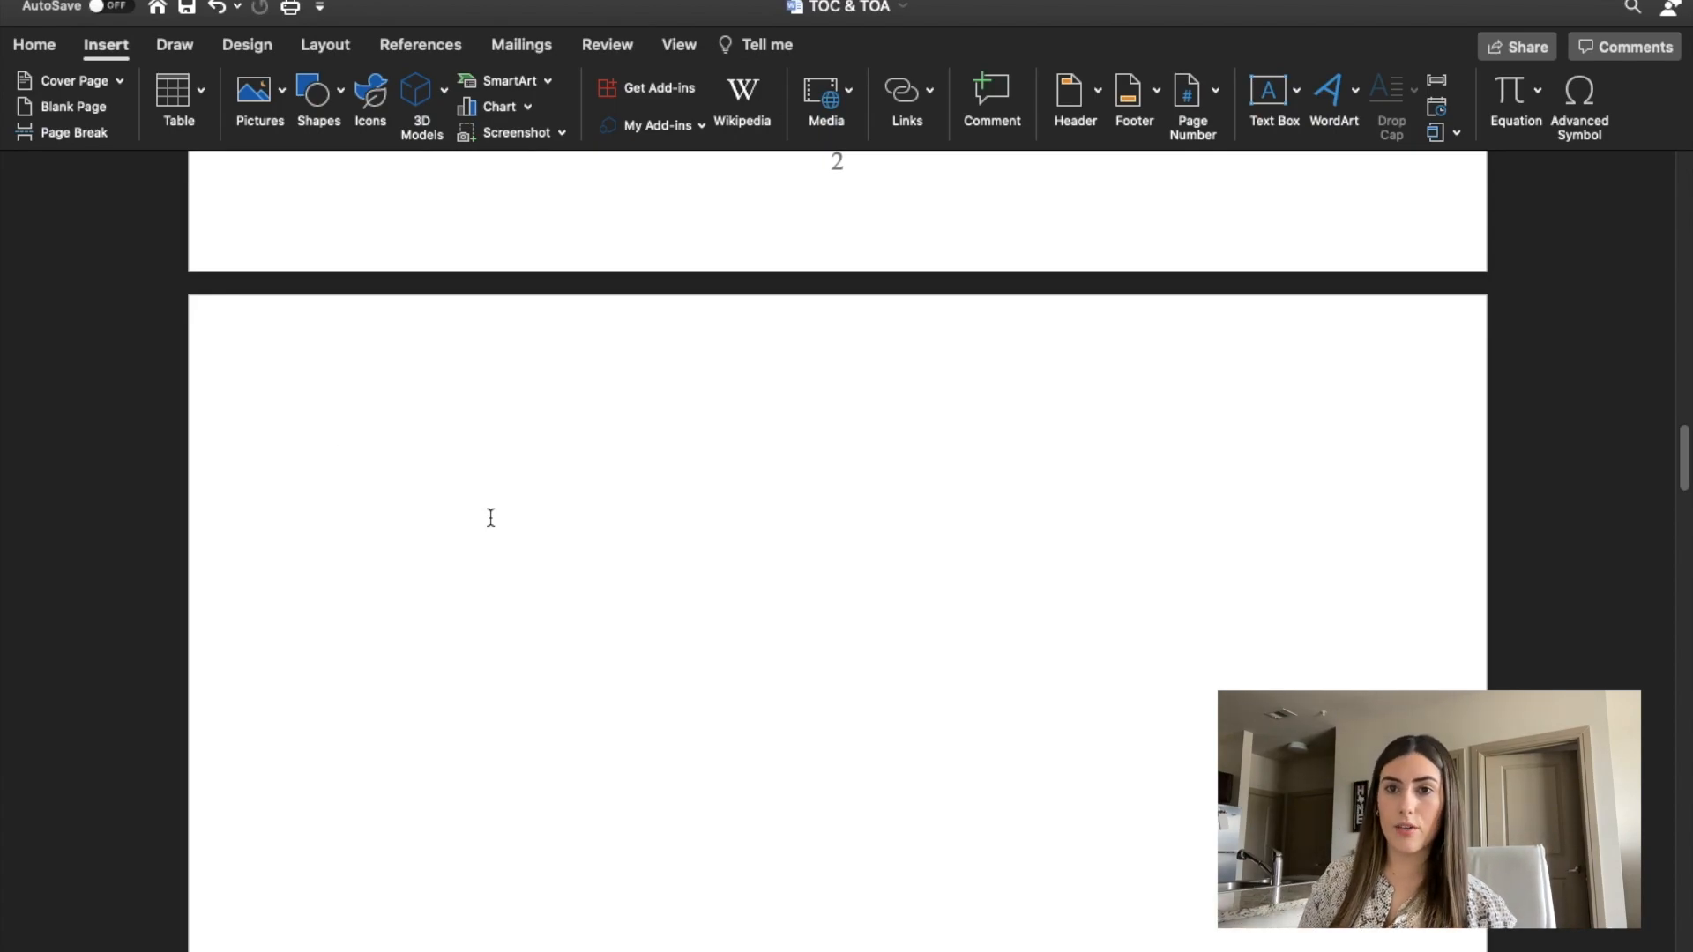
scroll(476, 453, "down", 15)
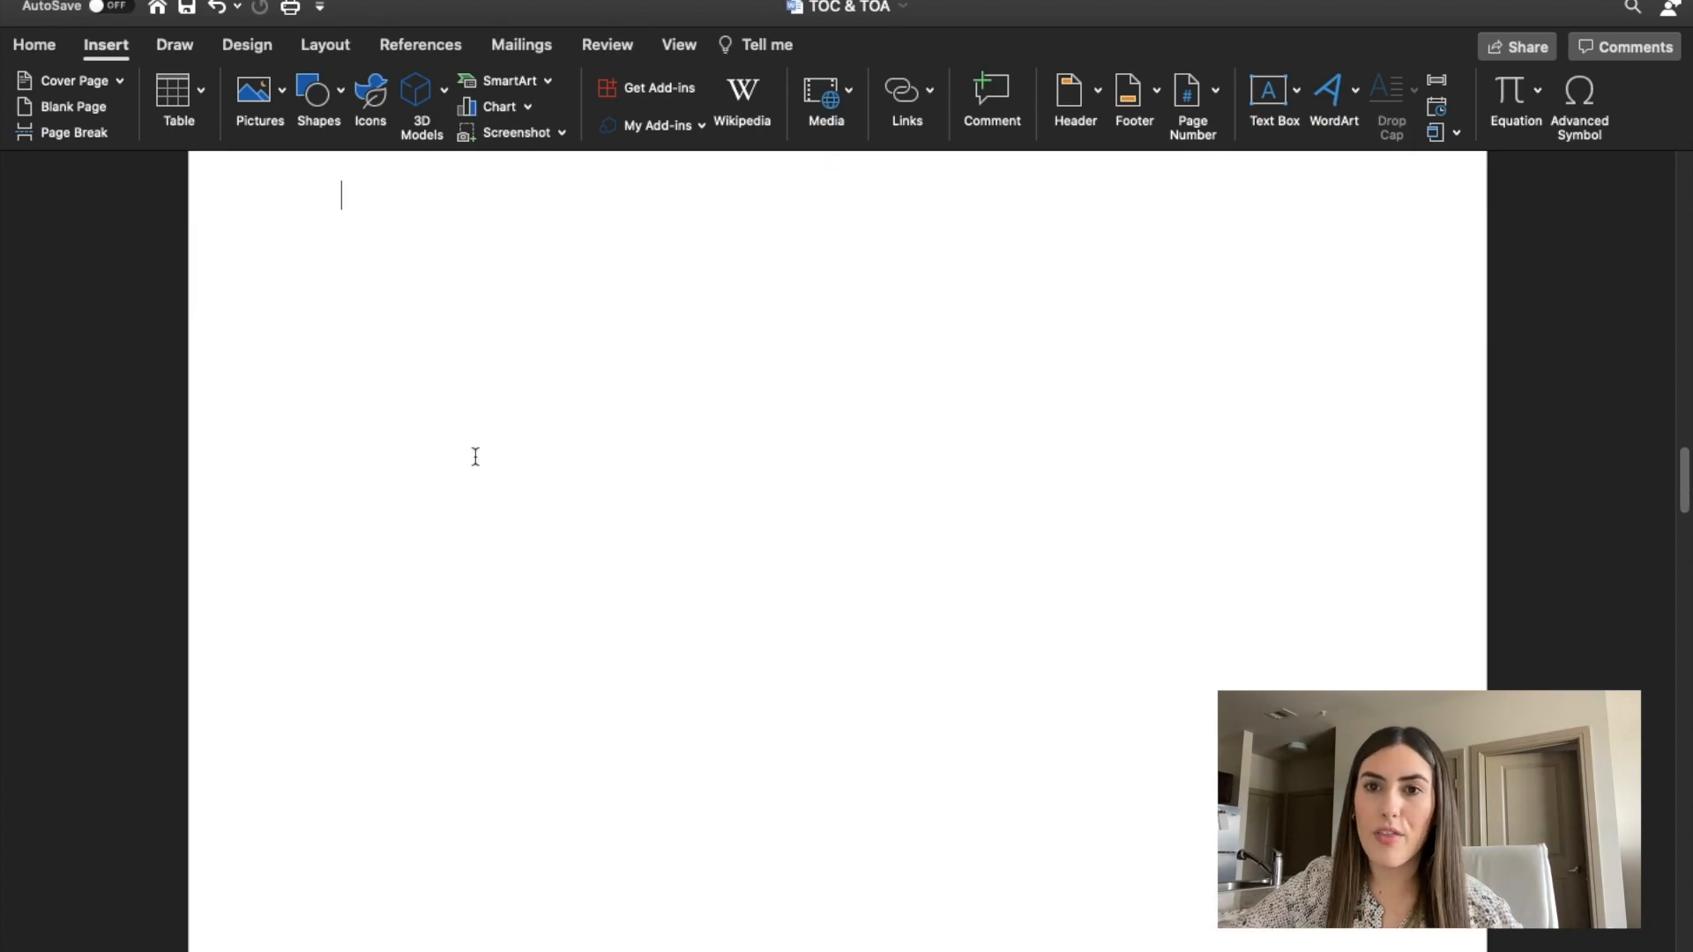
scroll(475, 457, "down", 10)
scroll(473, 460, "up", 10)
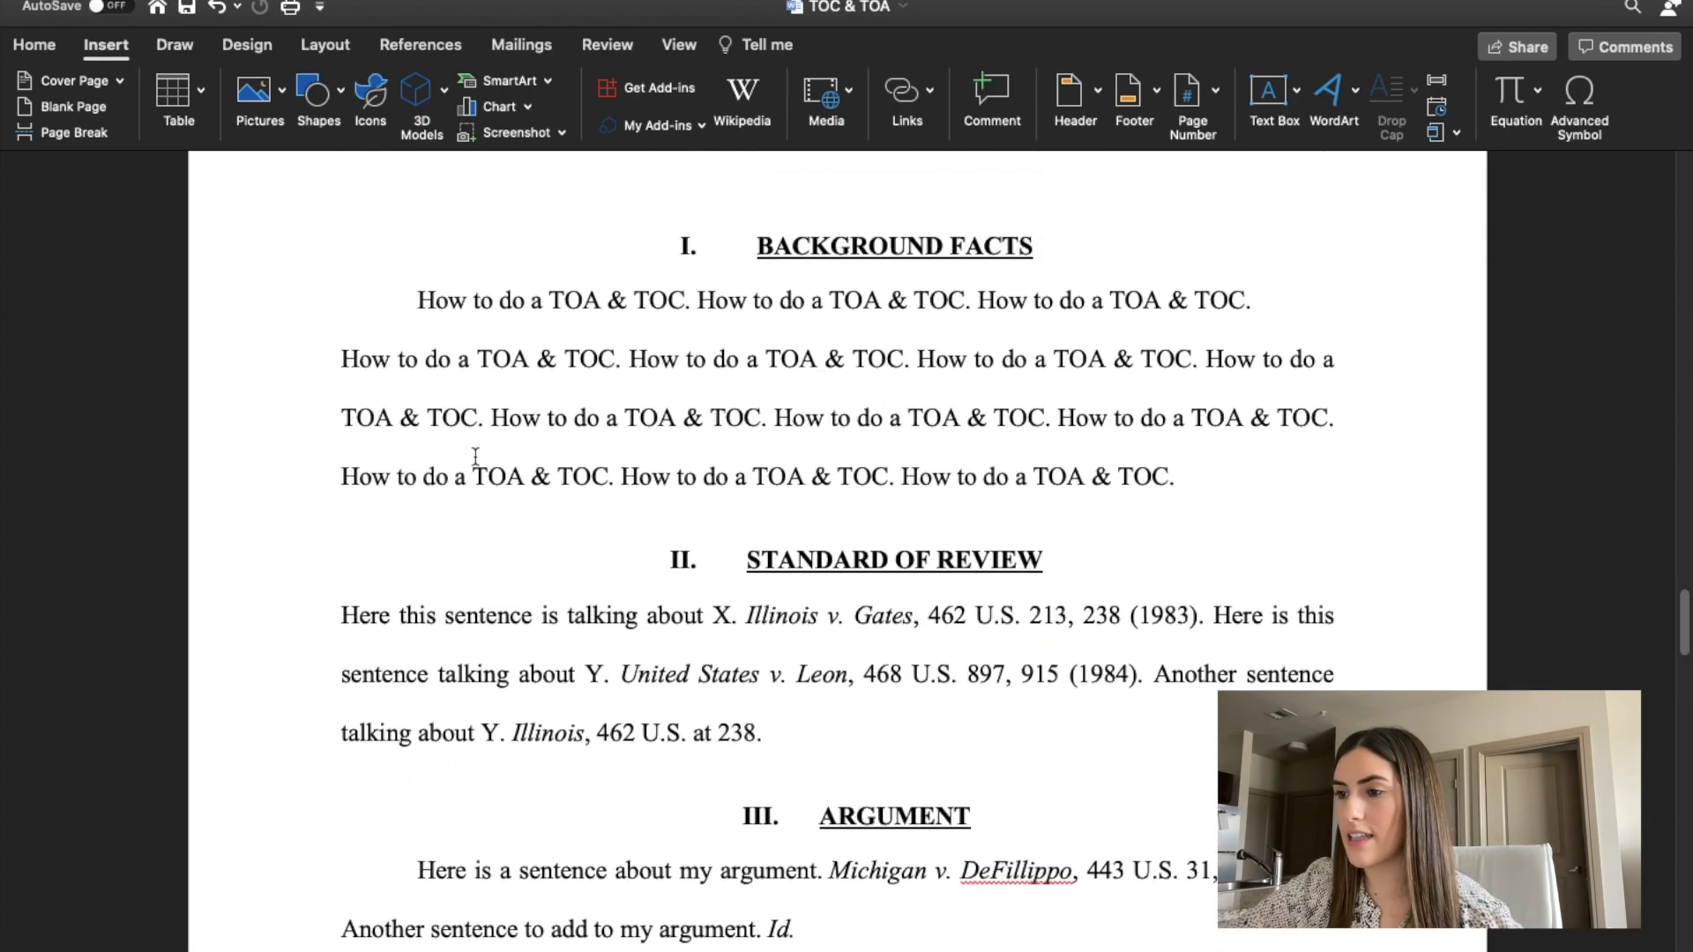
Clean up the extra spacing on the new blank page and check that Background Facts starts on the following page.
left_click(615, 546)
key("BackSpace")
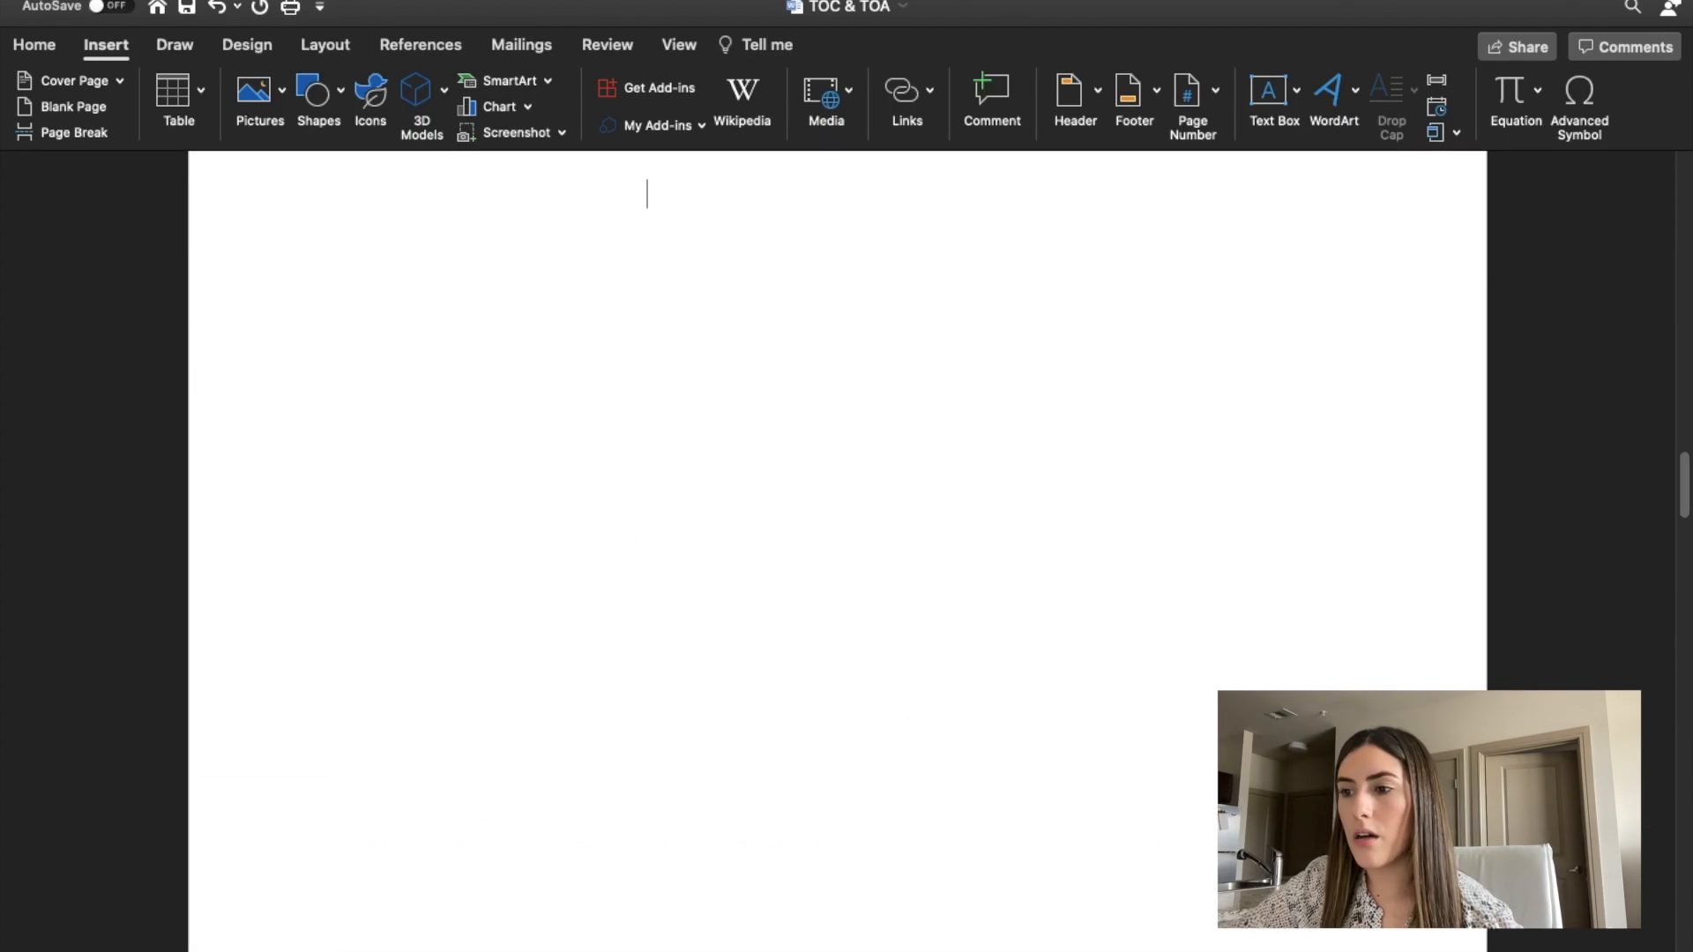
scroll(838, 547, "down", 10)
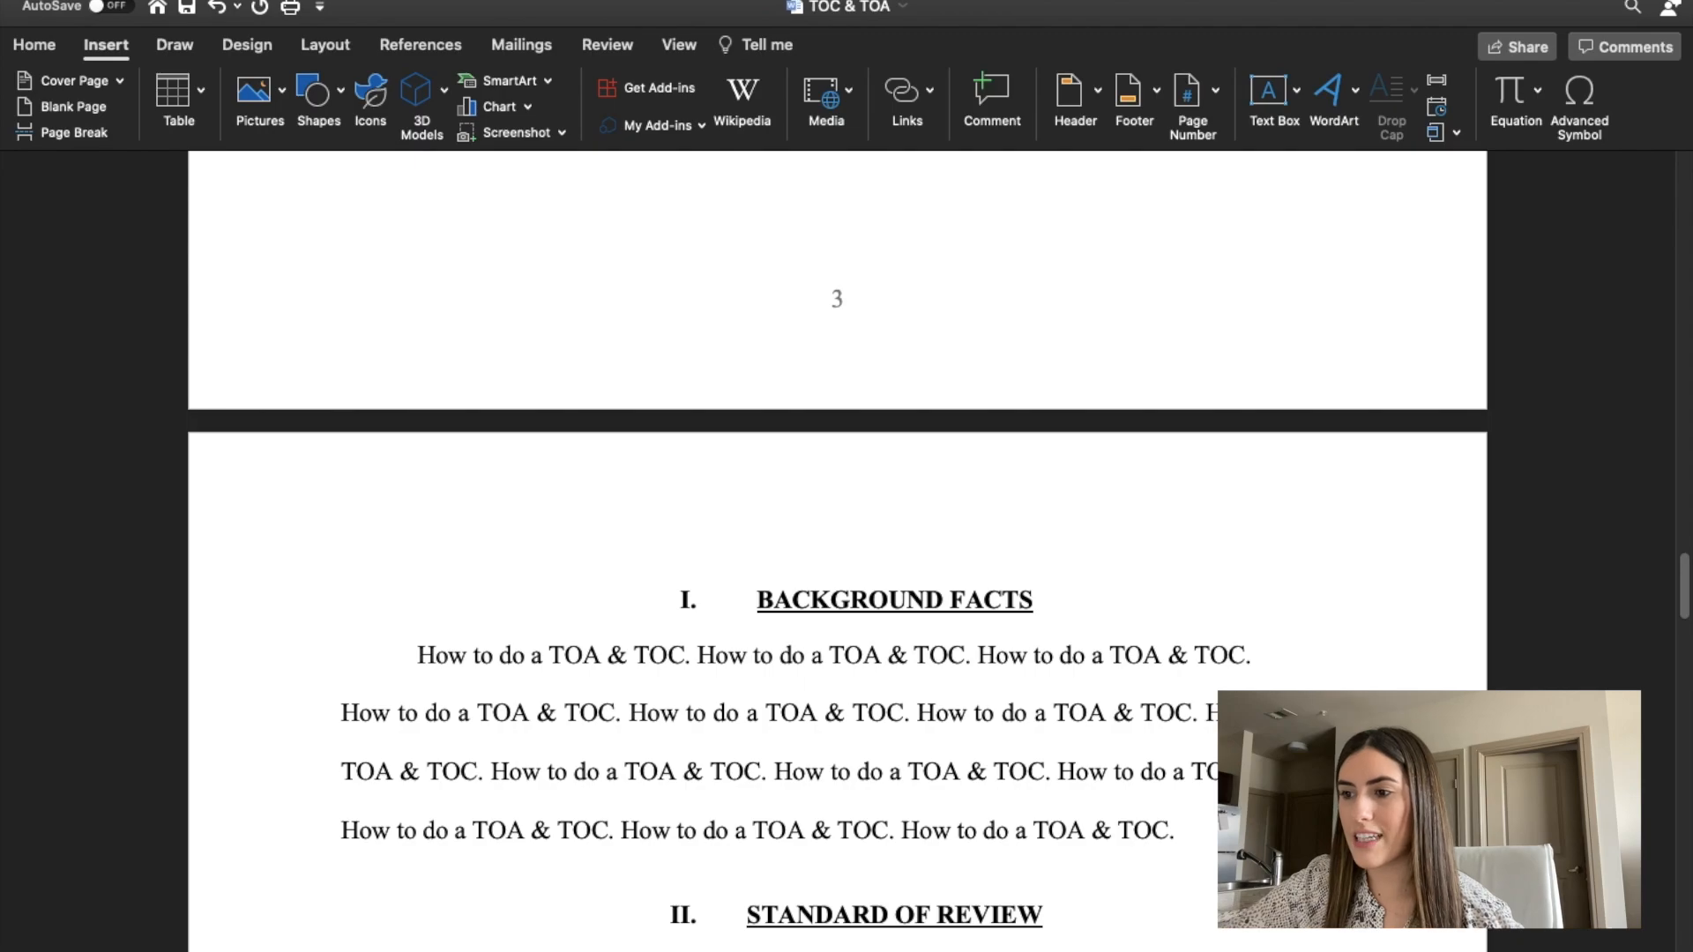
scroll(838, 547, "up", 20)
scroll(838, 546, "up", 10)
scroll(838, 547, "down", 7)
scroll(837, 546, "down", 10)
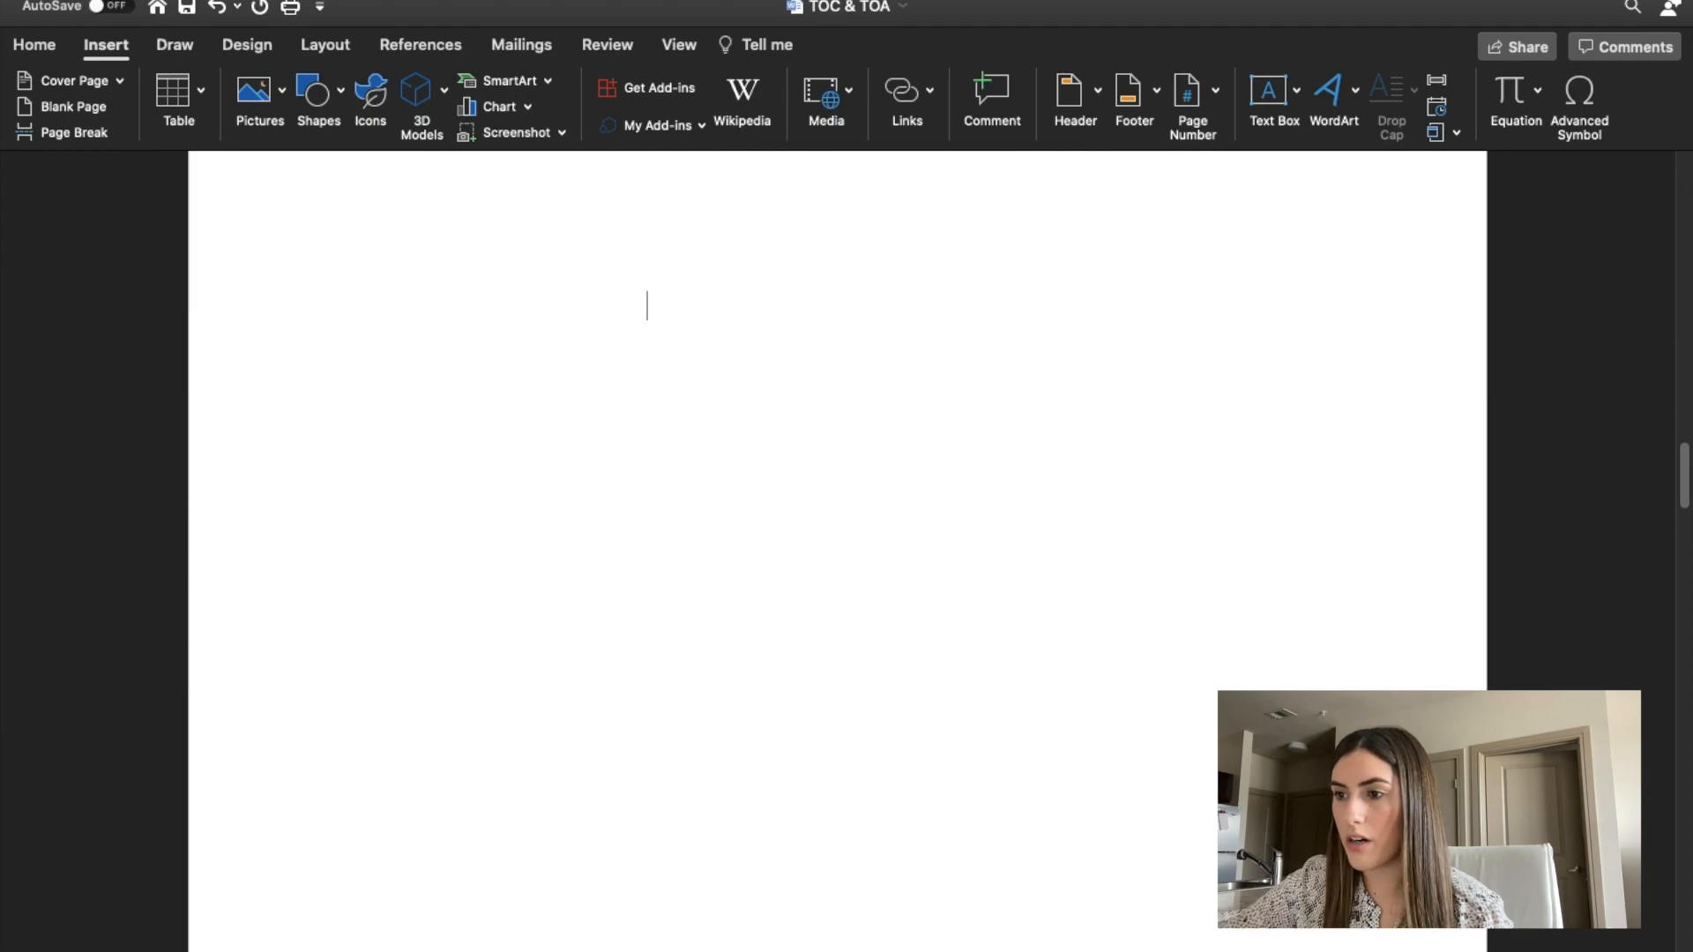
scroll(619, 521, "up", 2)
scroll(661, 283, "up", 8)
scroll(586, 453, "up", 5)
Select the full Illinois v. Gates, 462 U.S. 213, 238 (1983) citation under Standard of Review and start marking it as a citation.
left_click(585, 453)
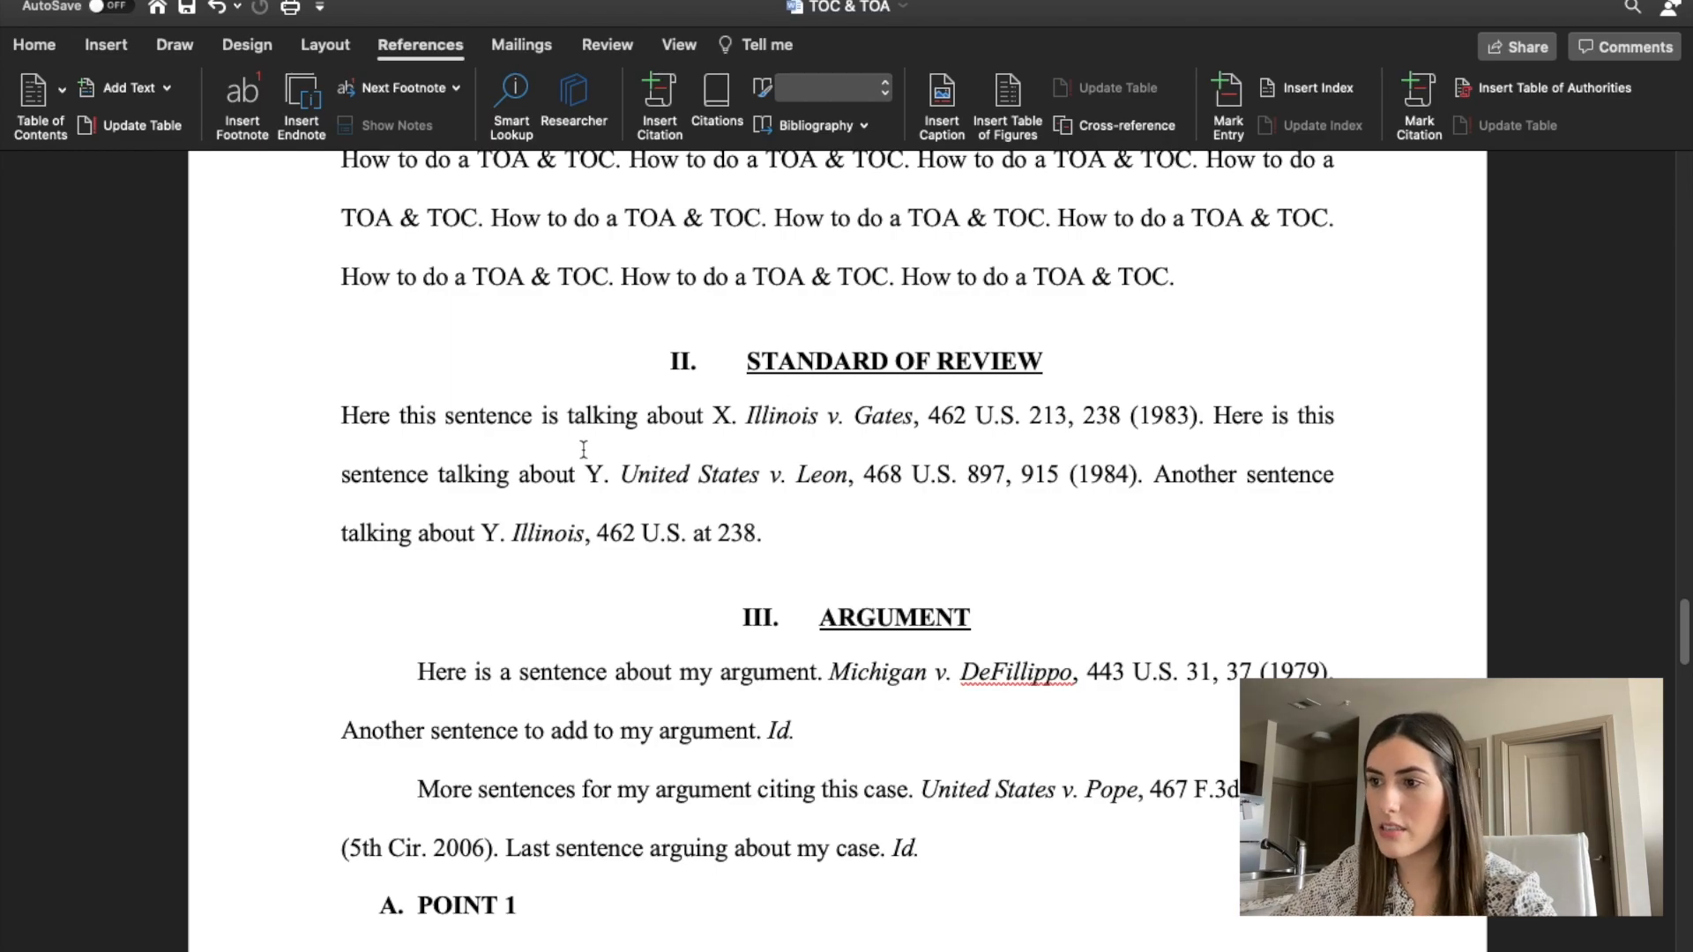
scroll(584, 449, "down", 1)
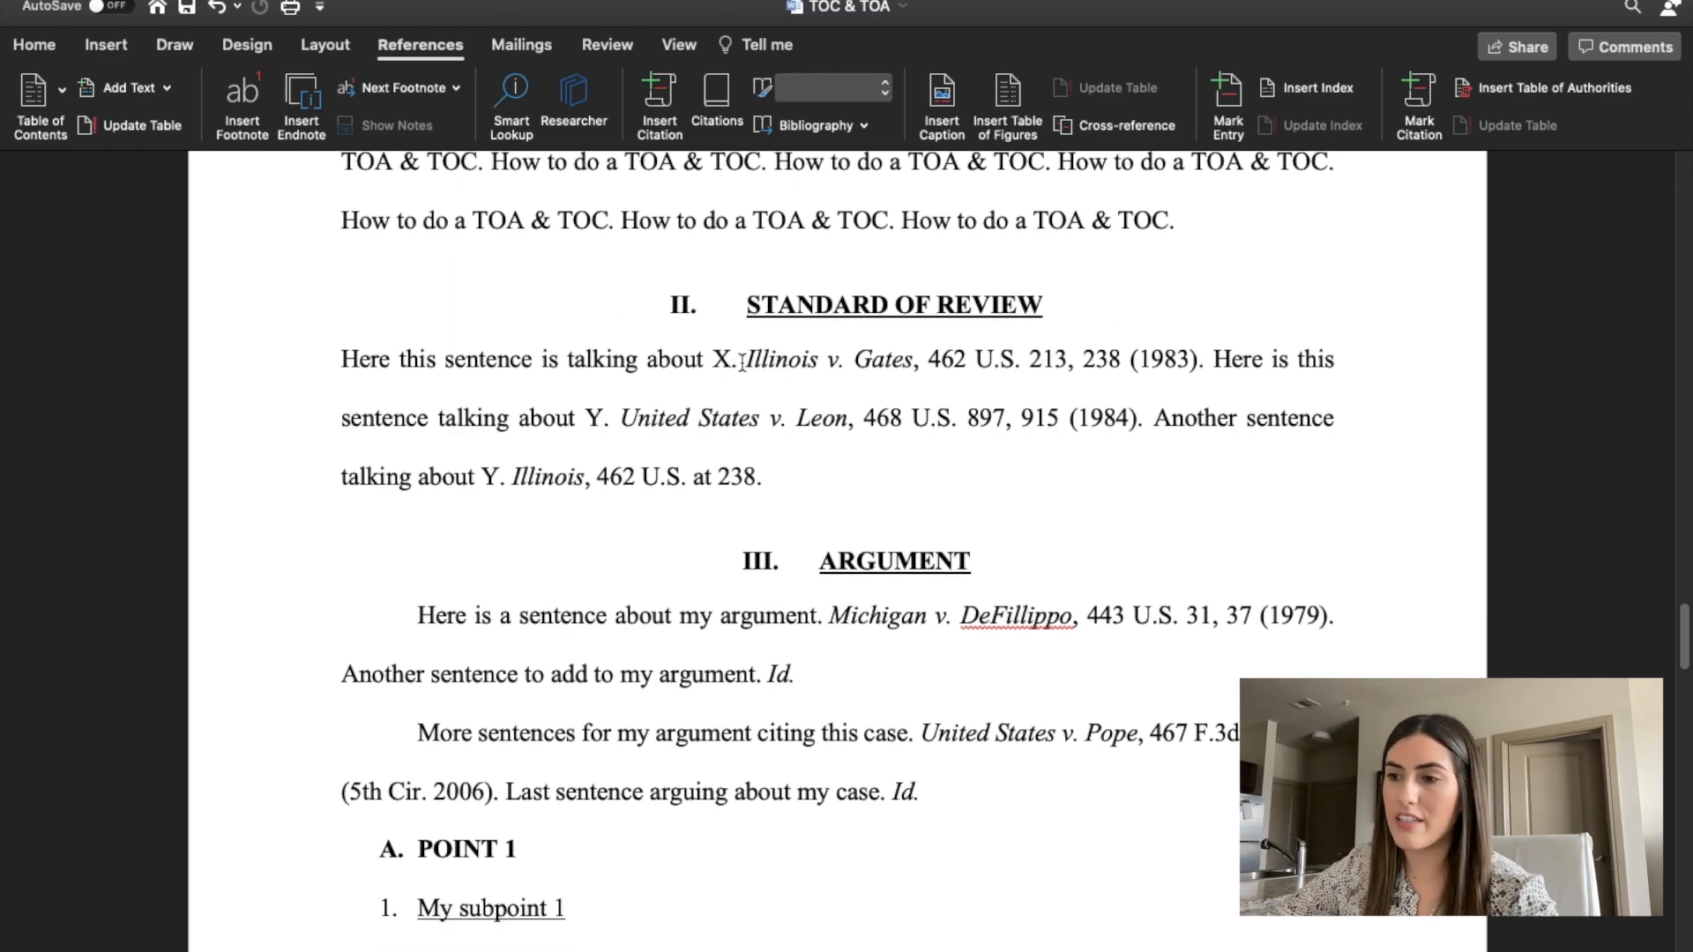
left_click_drag(735, 362, 1197, 356)
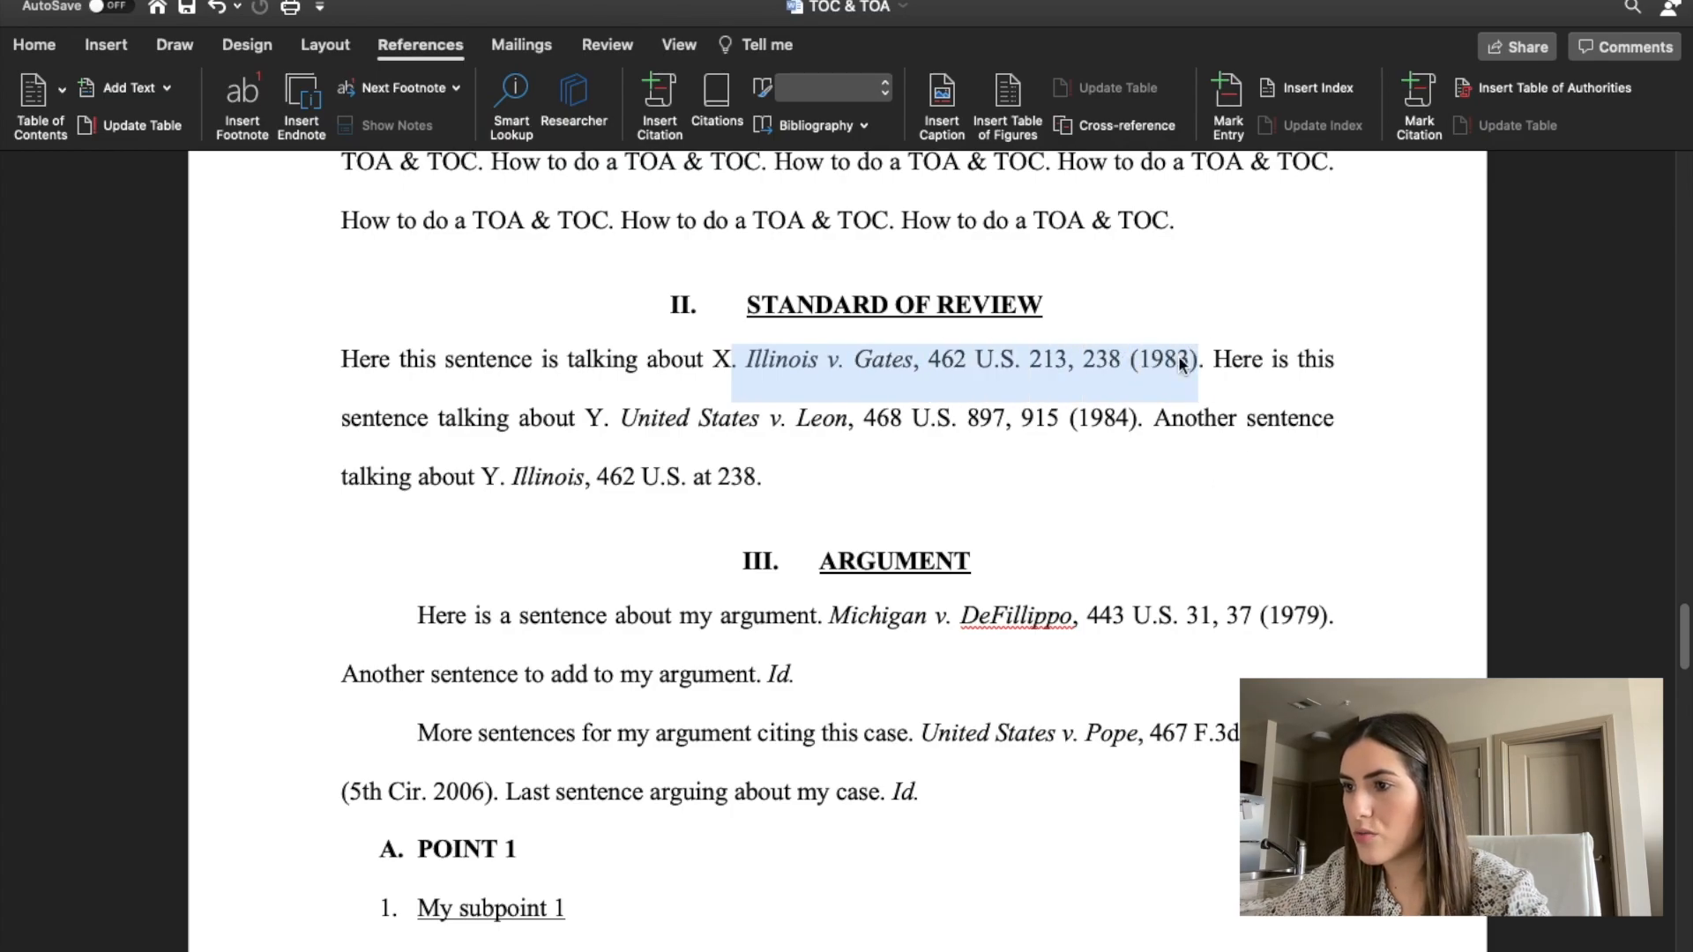
left_click(591, 375)
left_click_drag(749, 357, 1196, 355)
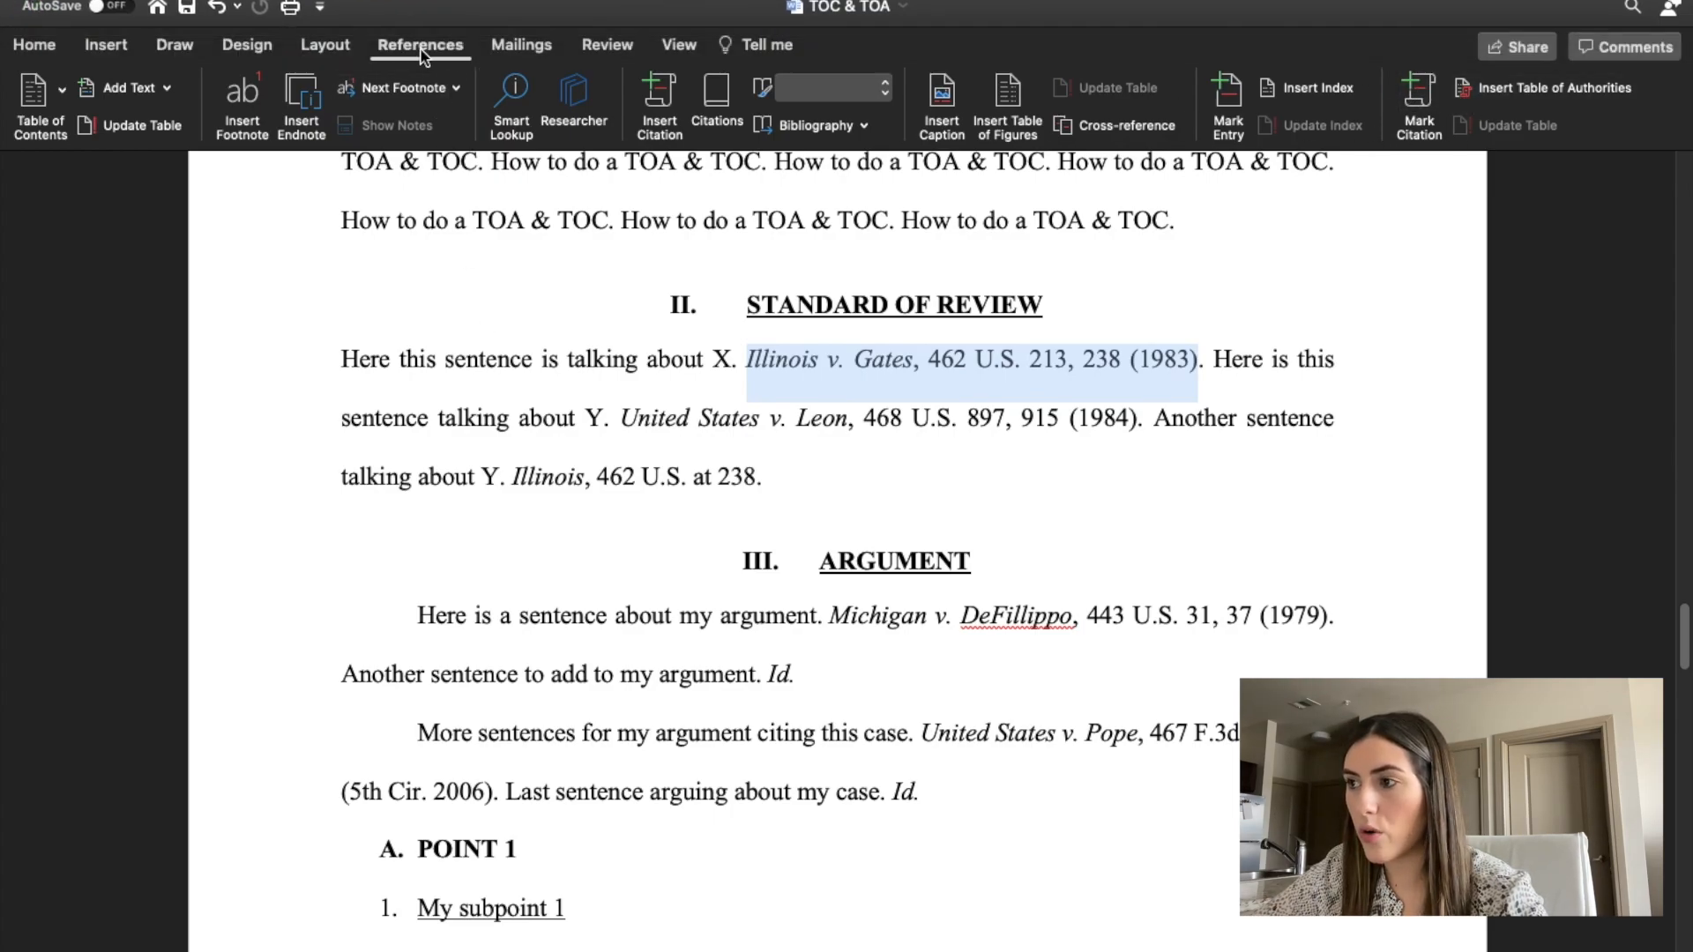
left_click(1415, 101)
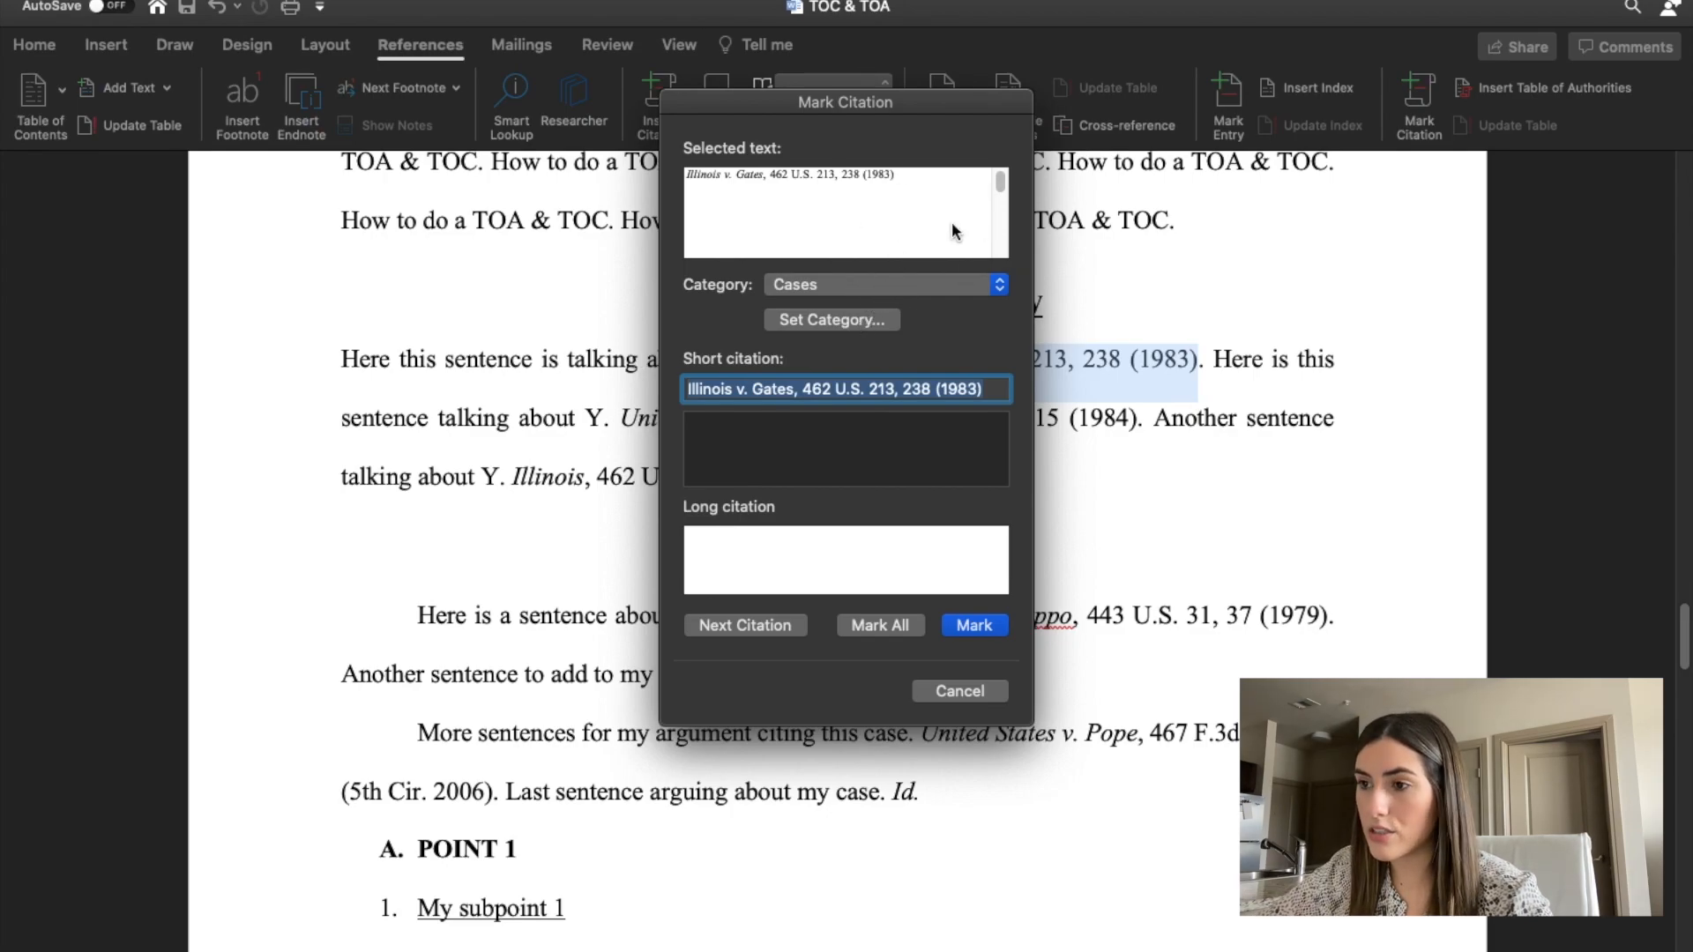
left_click(901, 283)
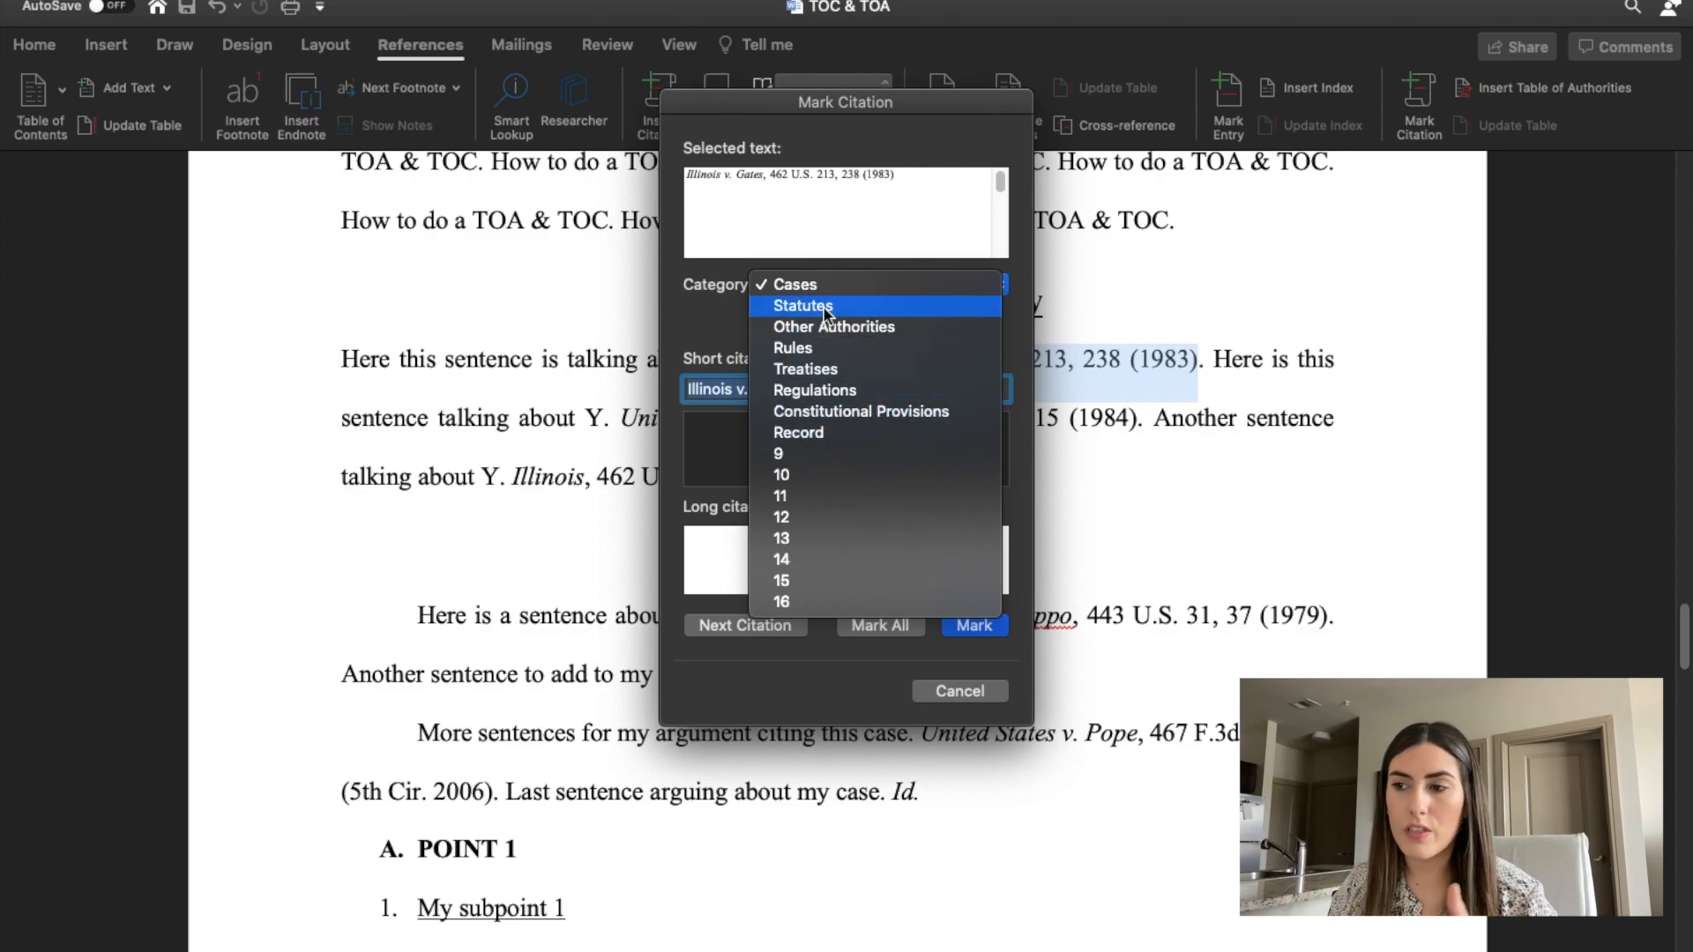
left_click(798, 436)
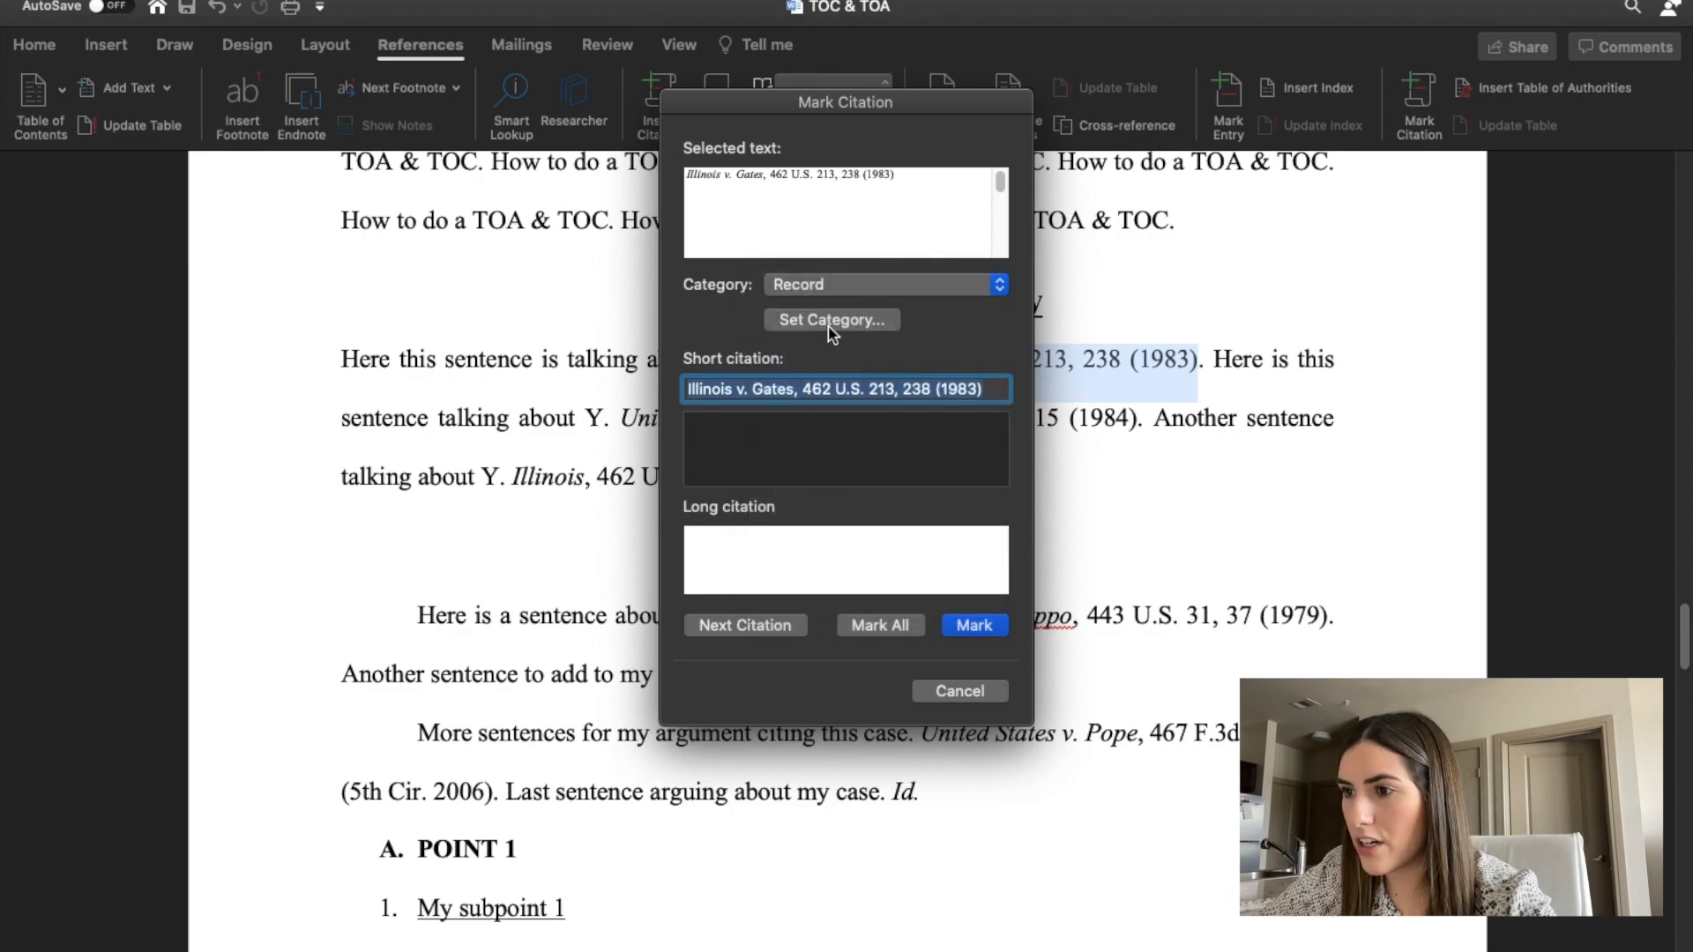
left_click(838, 324)
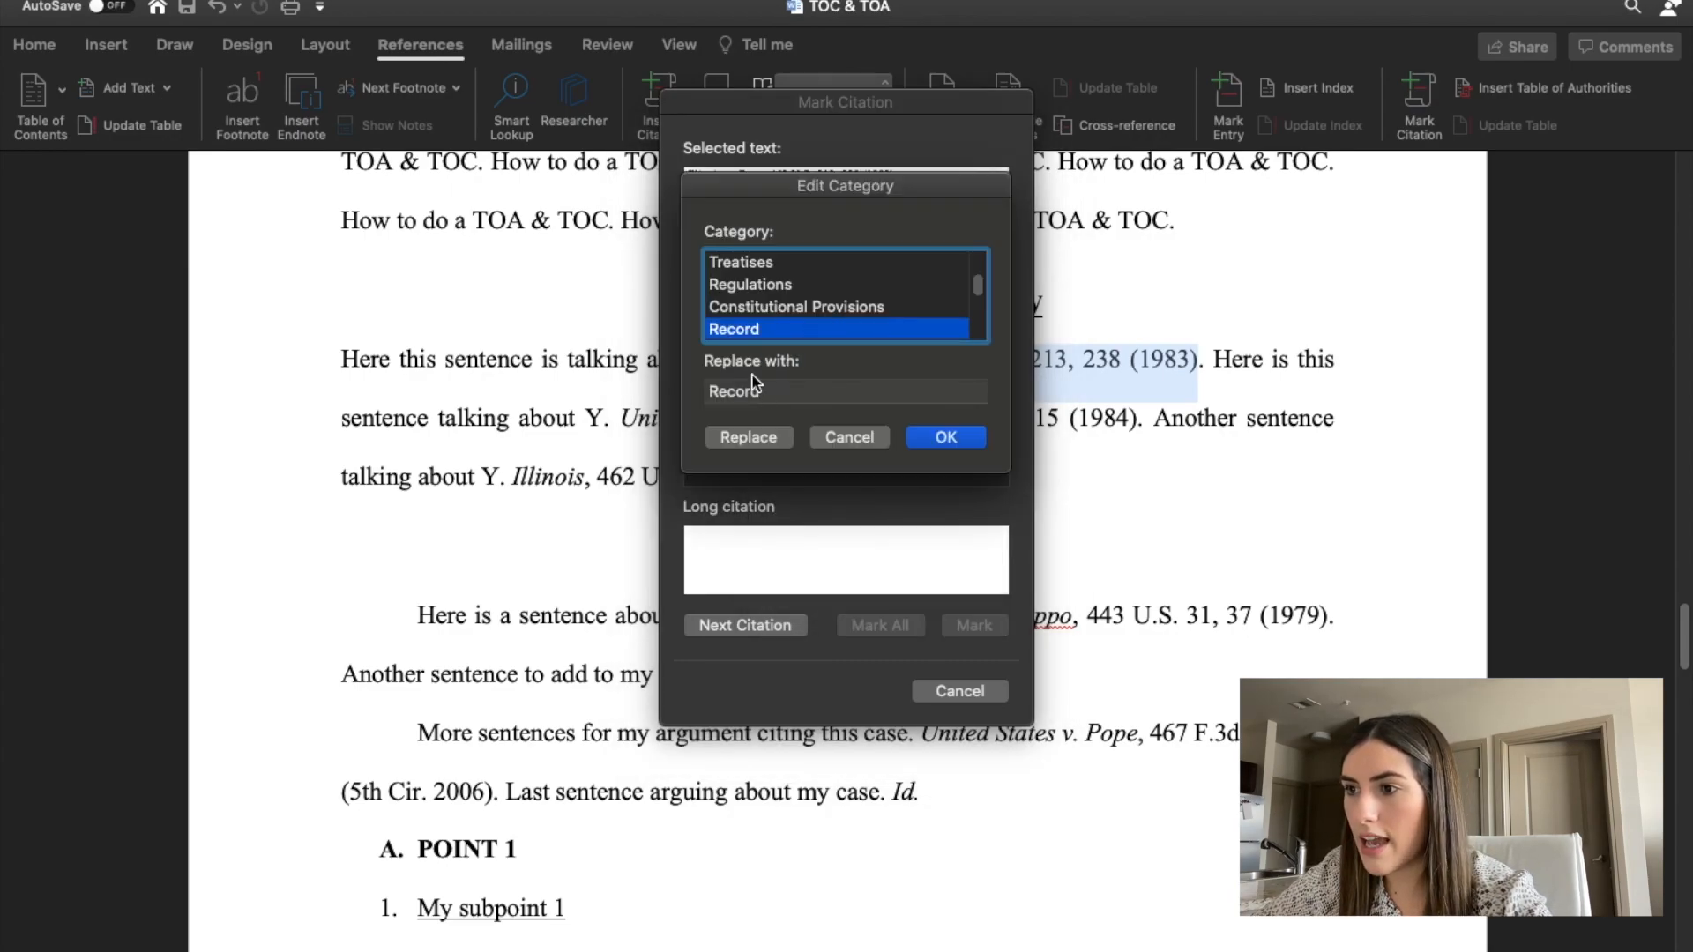
scroll(868, 278, "down", 5)
scroll(871, 276, "up", 5)
scroll(869, 274, "down", 1)
scroll(722, 273, "up", 1)
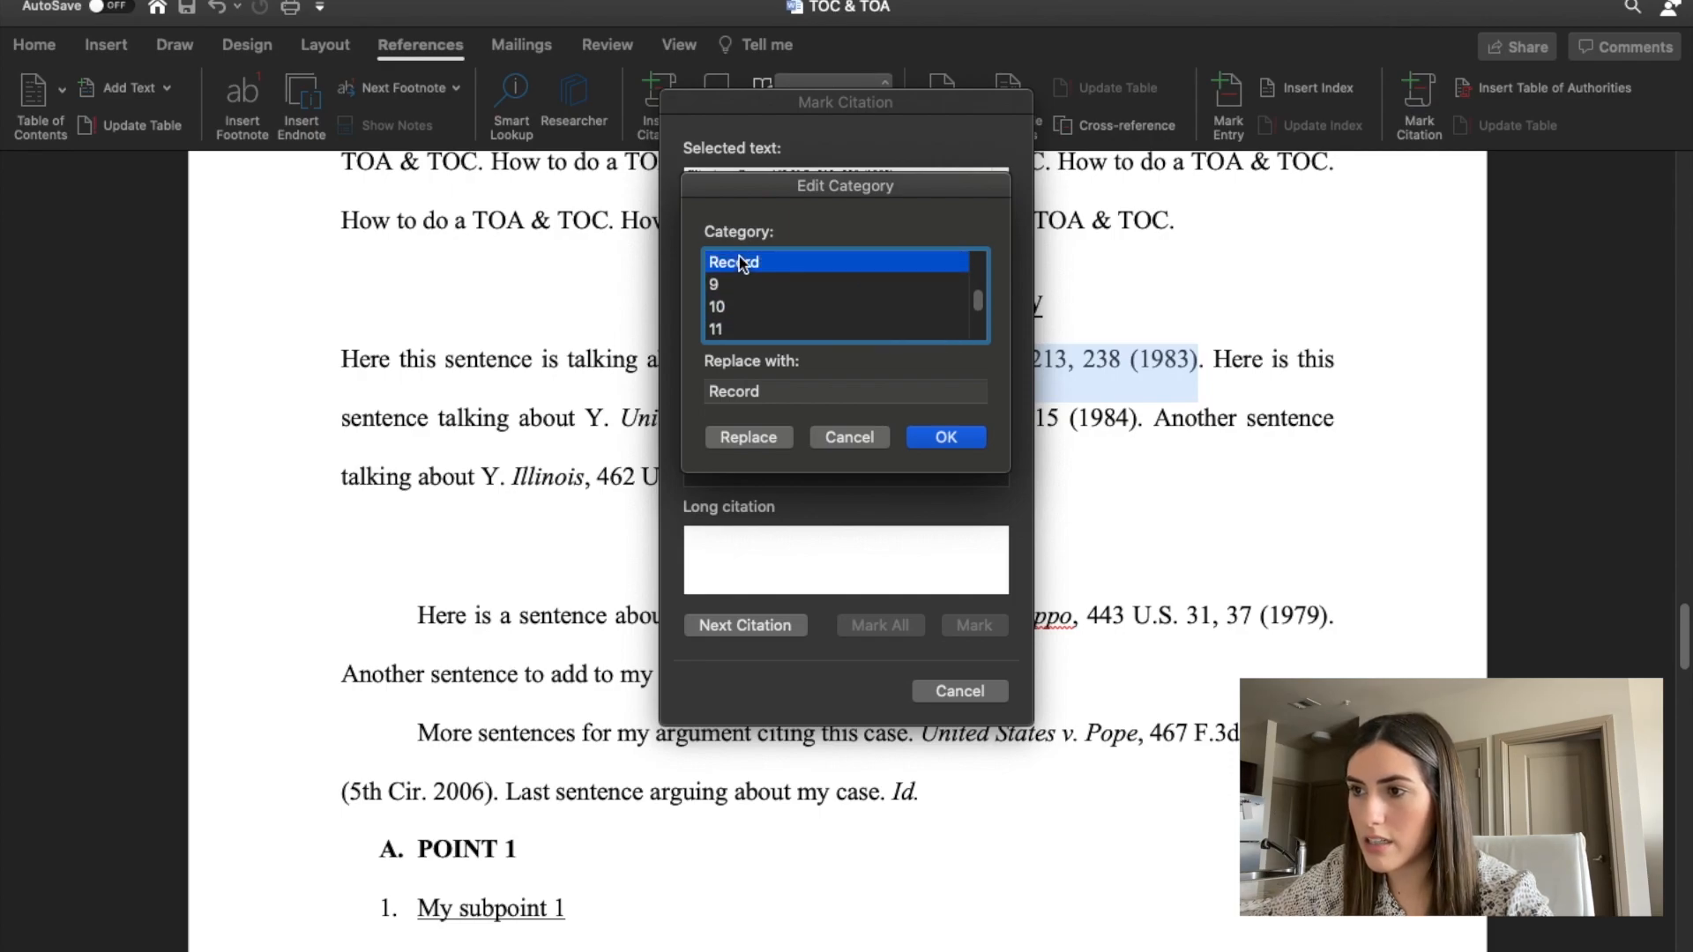
left_click(723, 284)
left_click(756, 390)
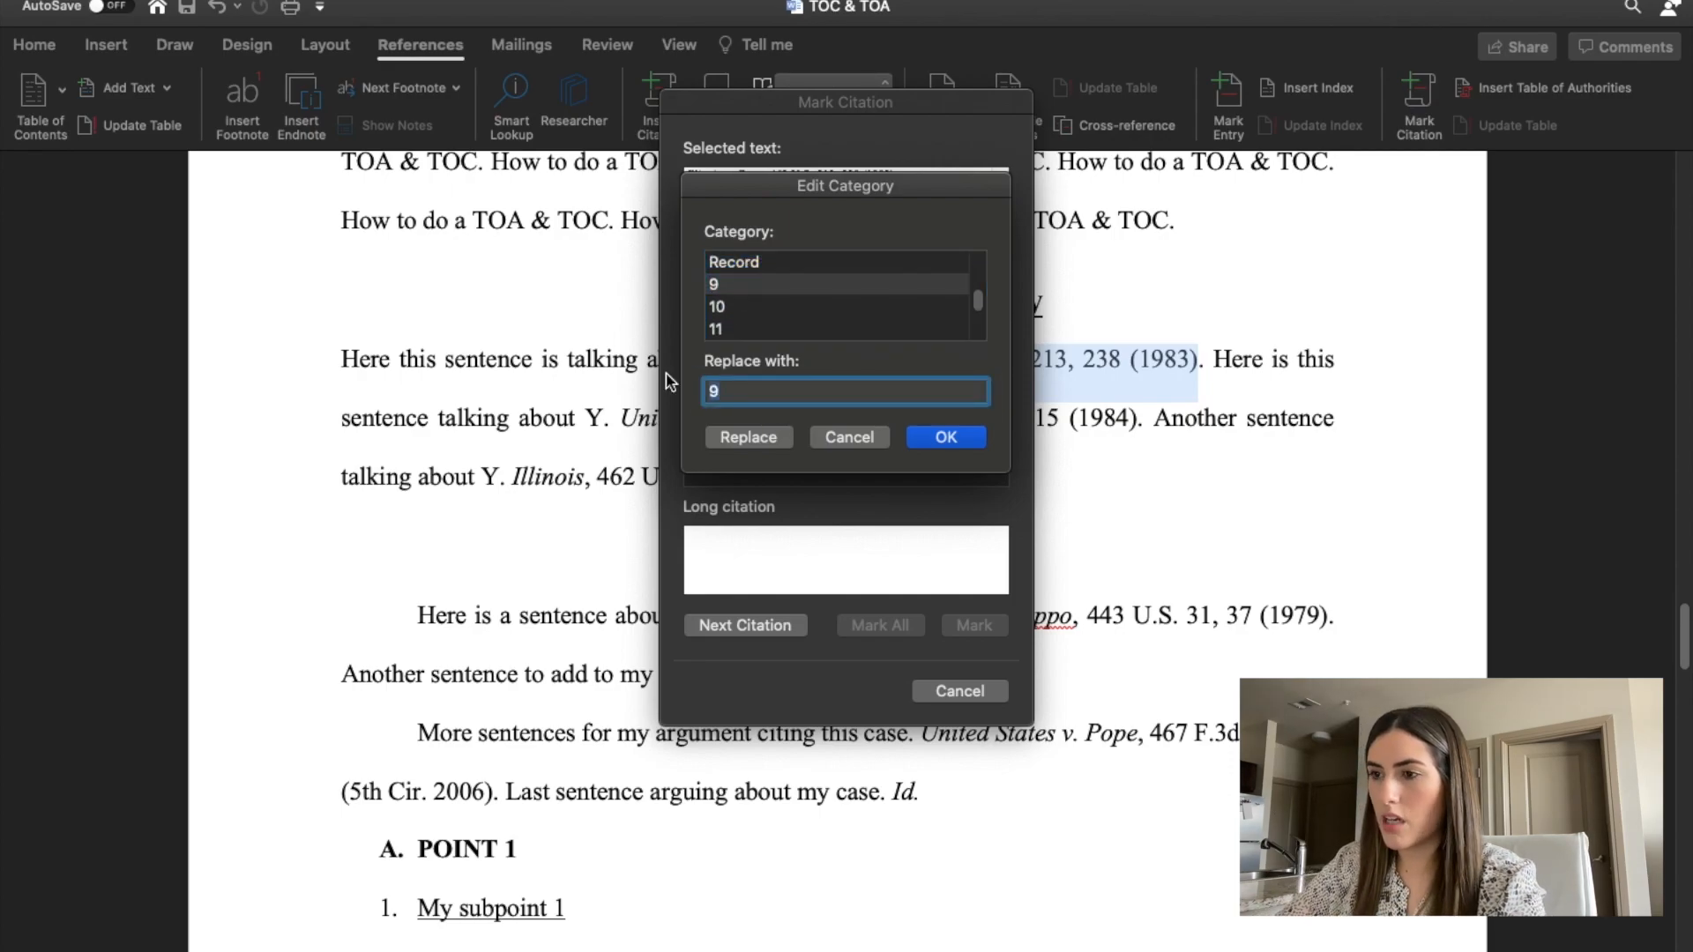
type("REcordx2")
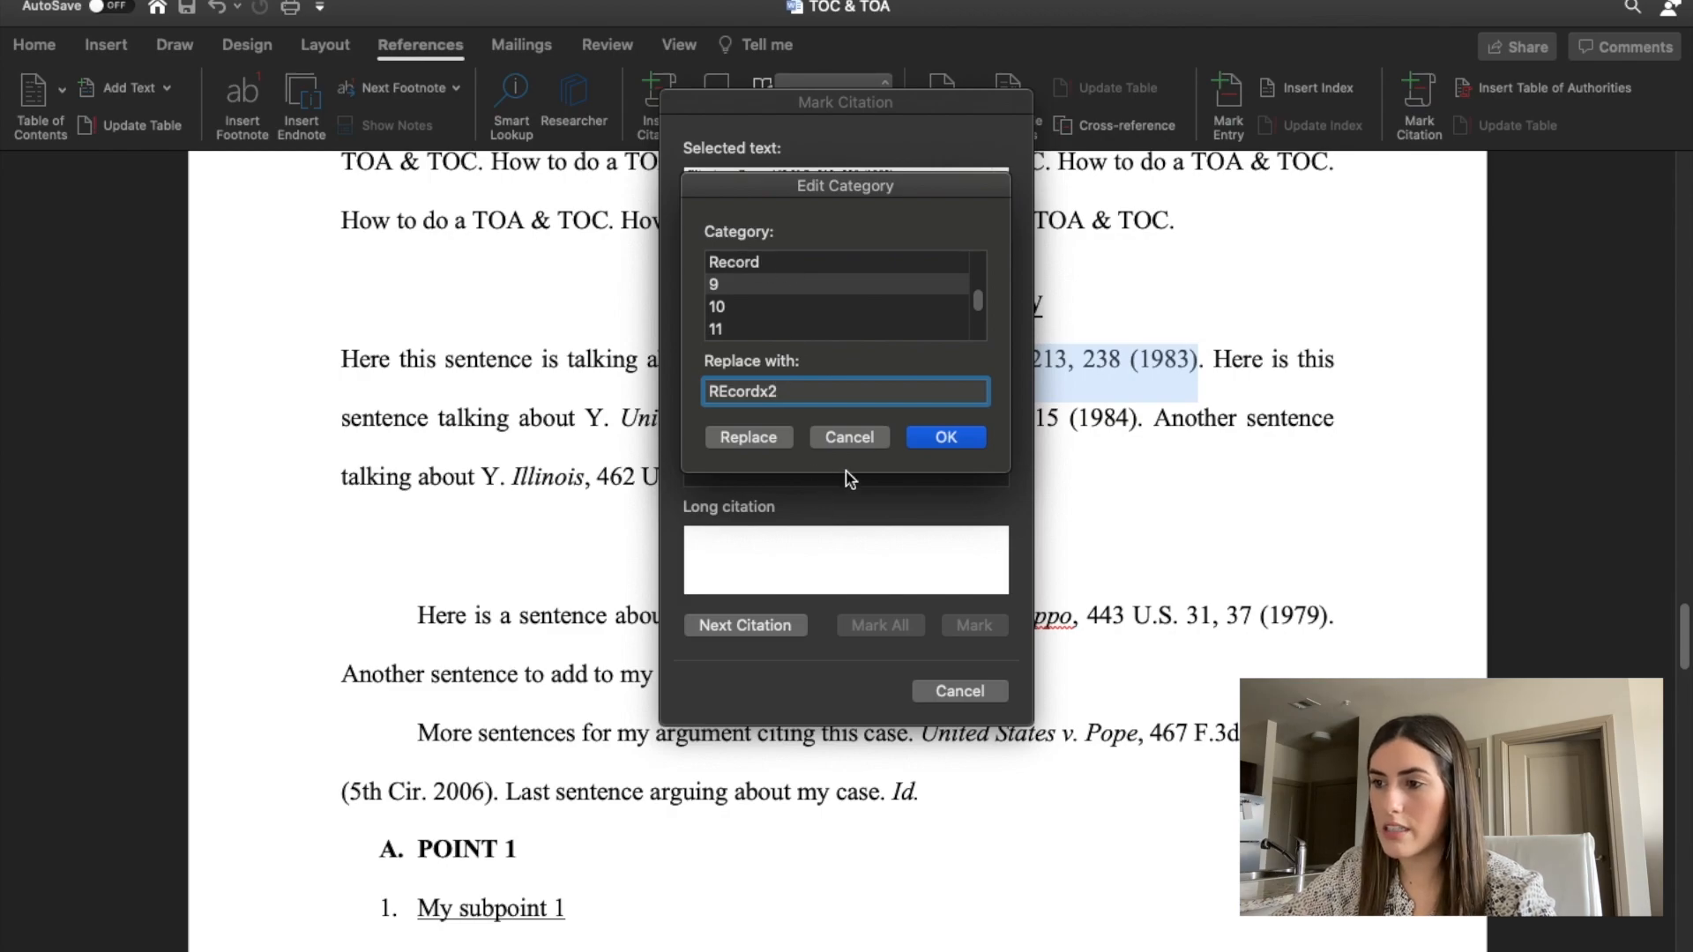
left_click(835, 441)
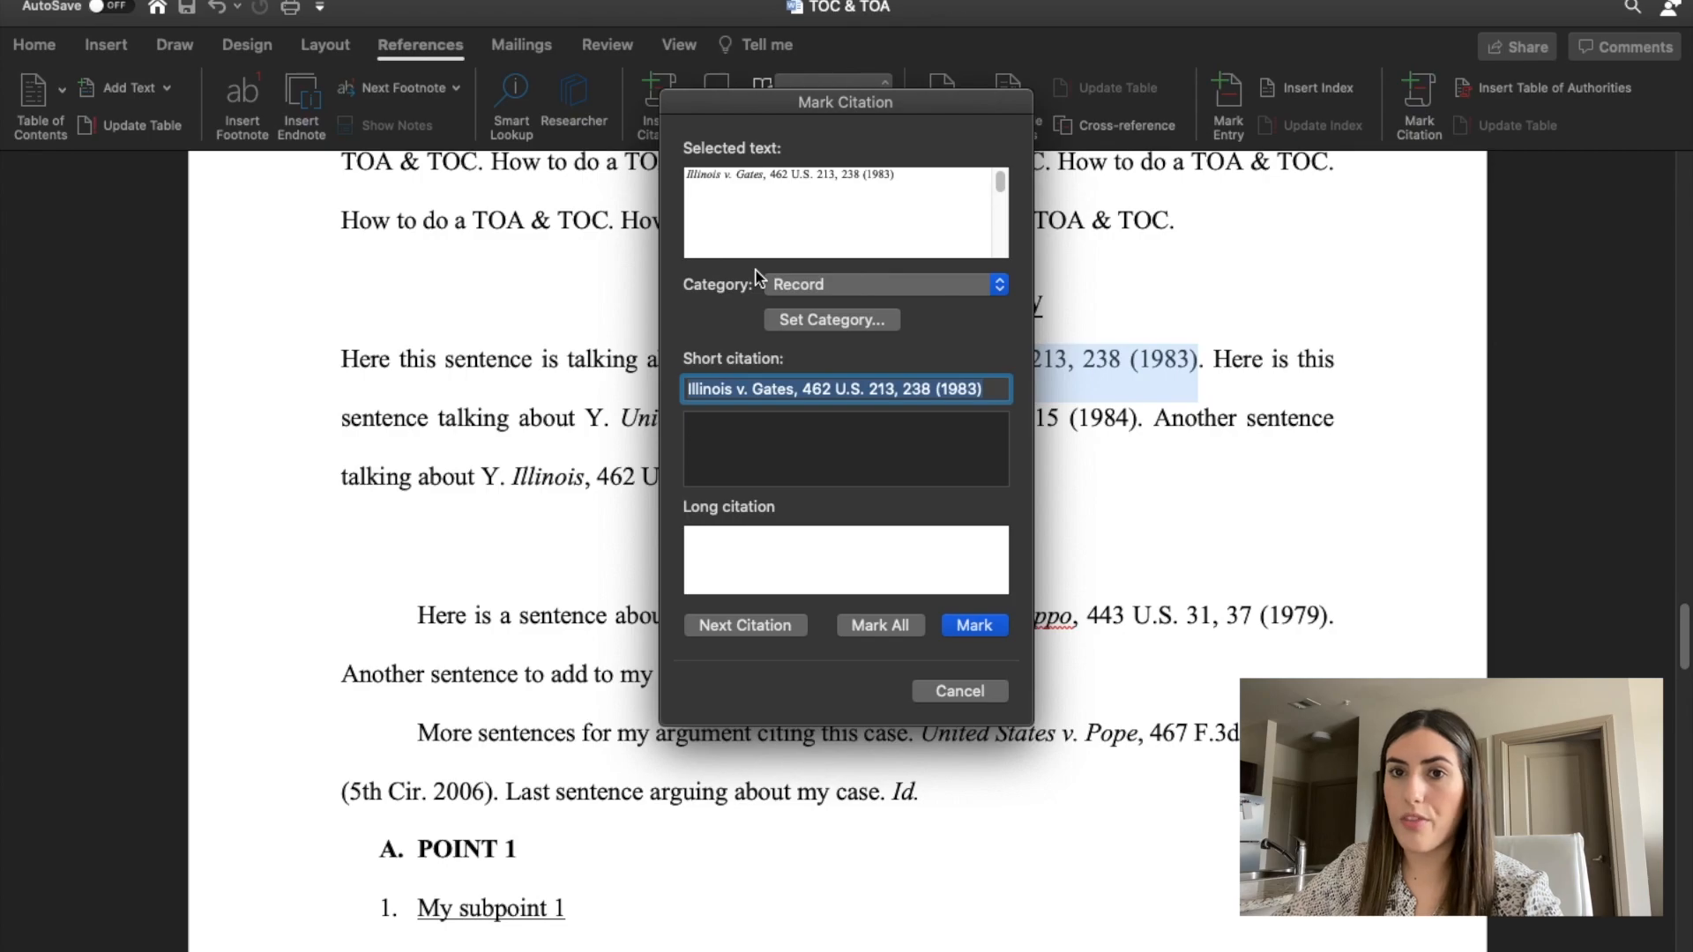
left_click(999, 283)
left_click(796, 136)
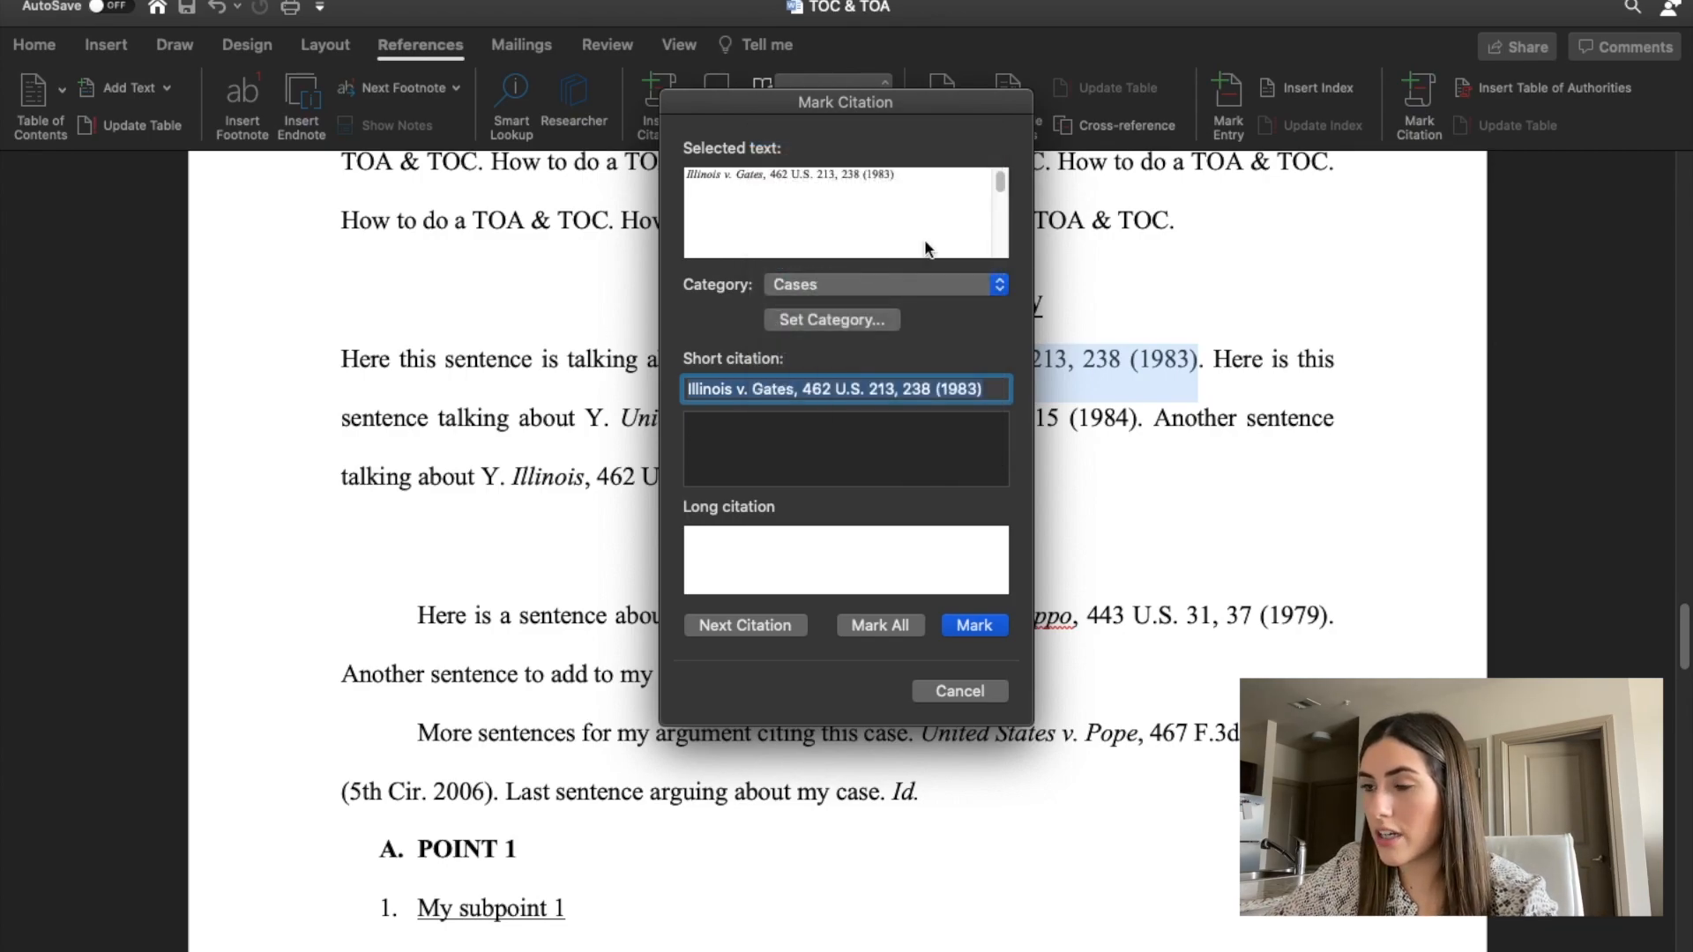
Remove the pinpoint page 238 from the citation's selected text so it reads Illinois v. Gates, 462 U.S. 213 (1983).
left_click(826, 206)
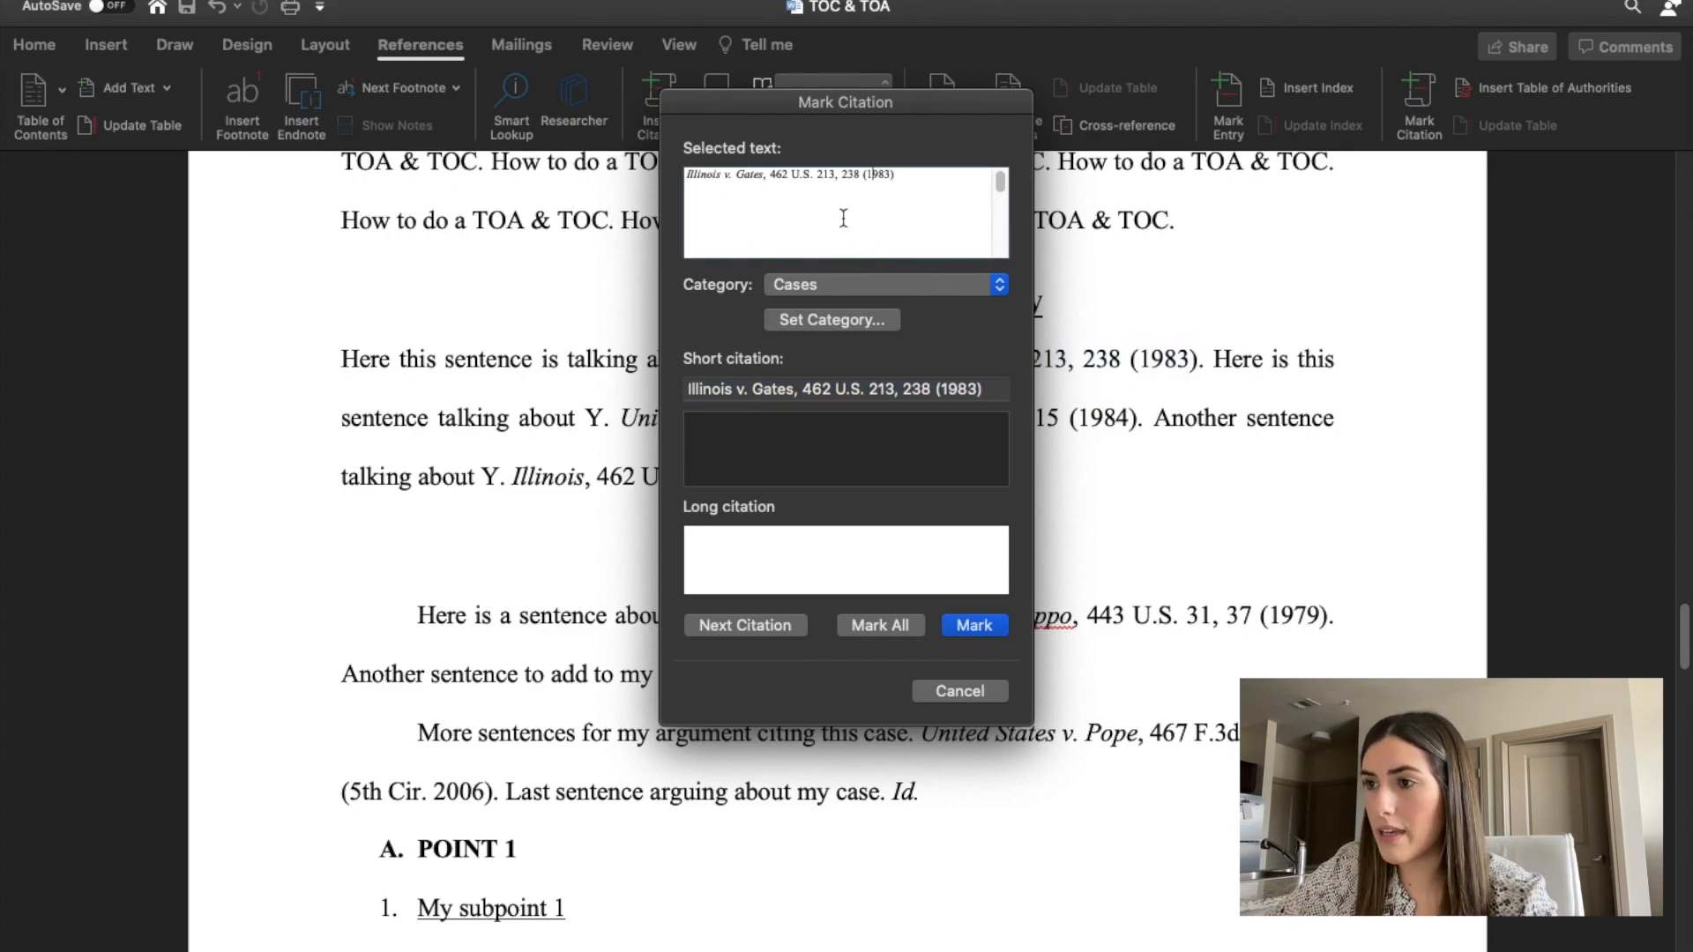
left_click_drag(917, 189, 679, 181)
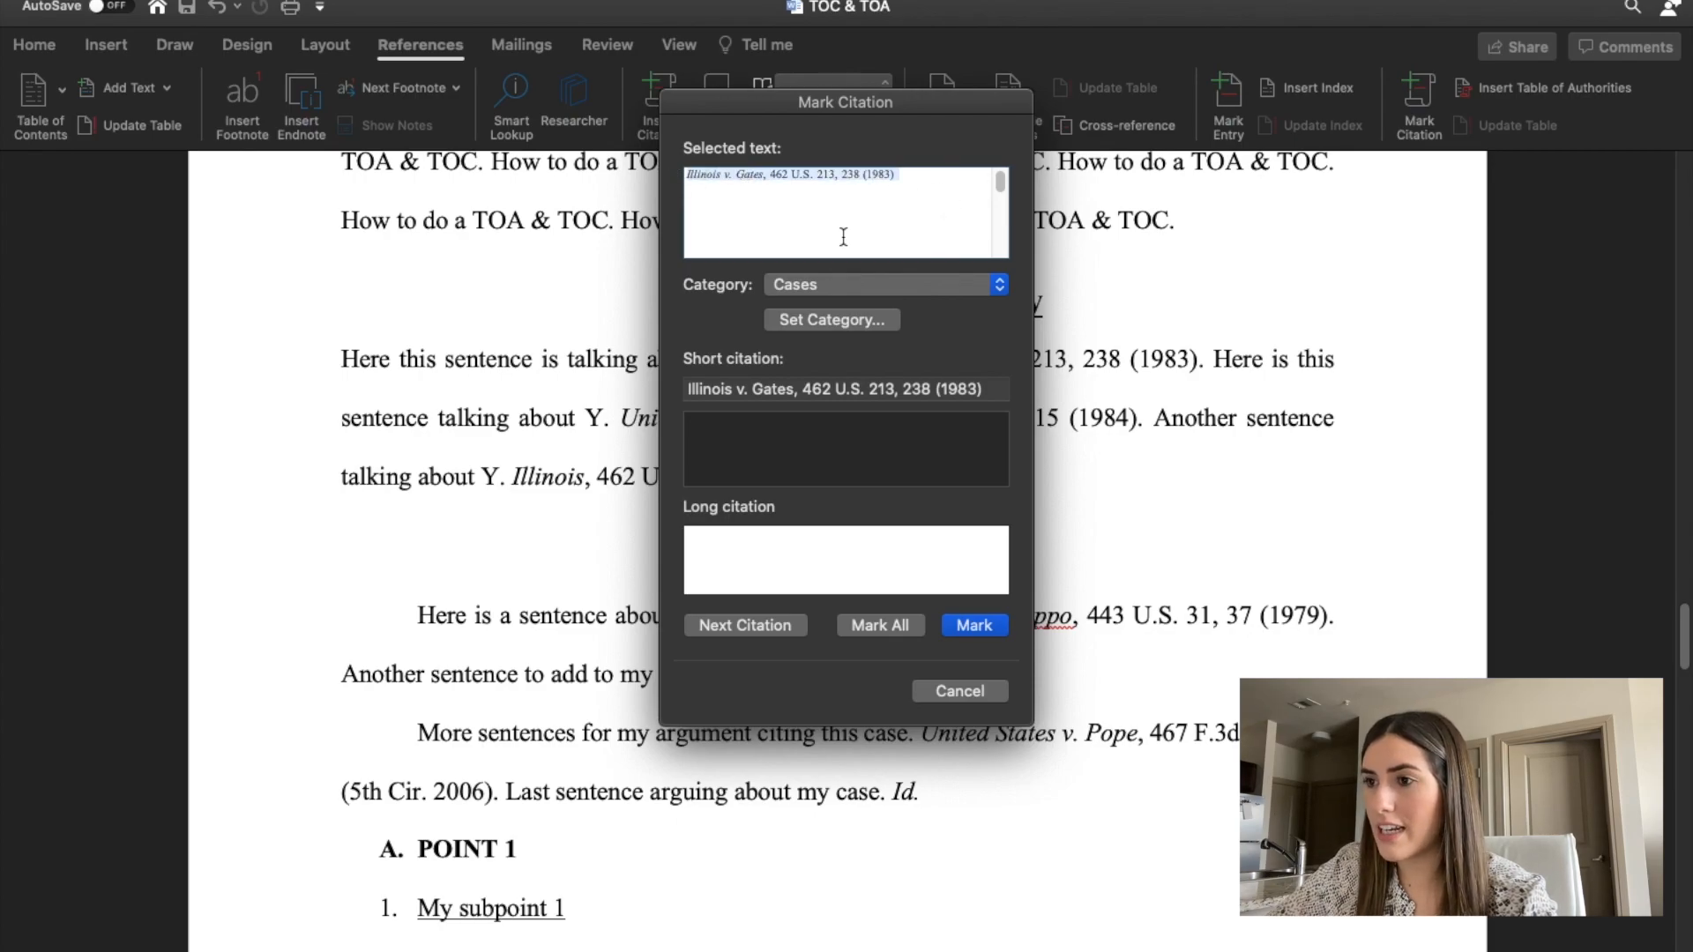
left_click(936, 206)
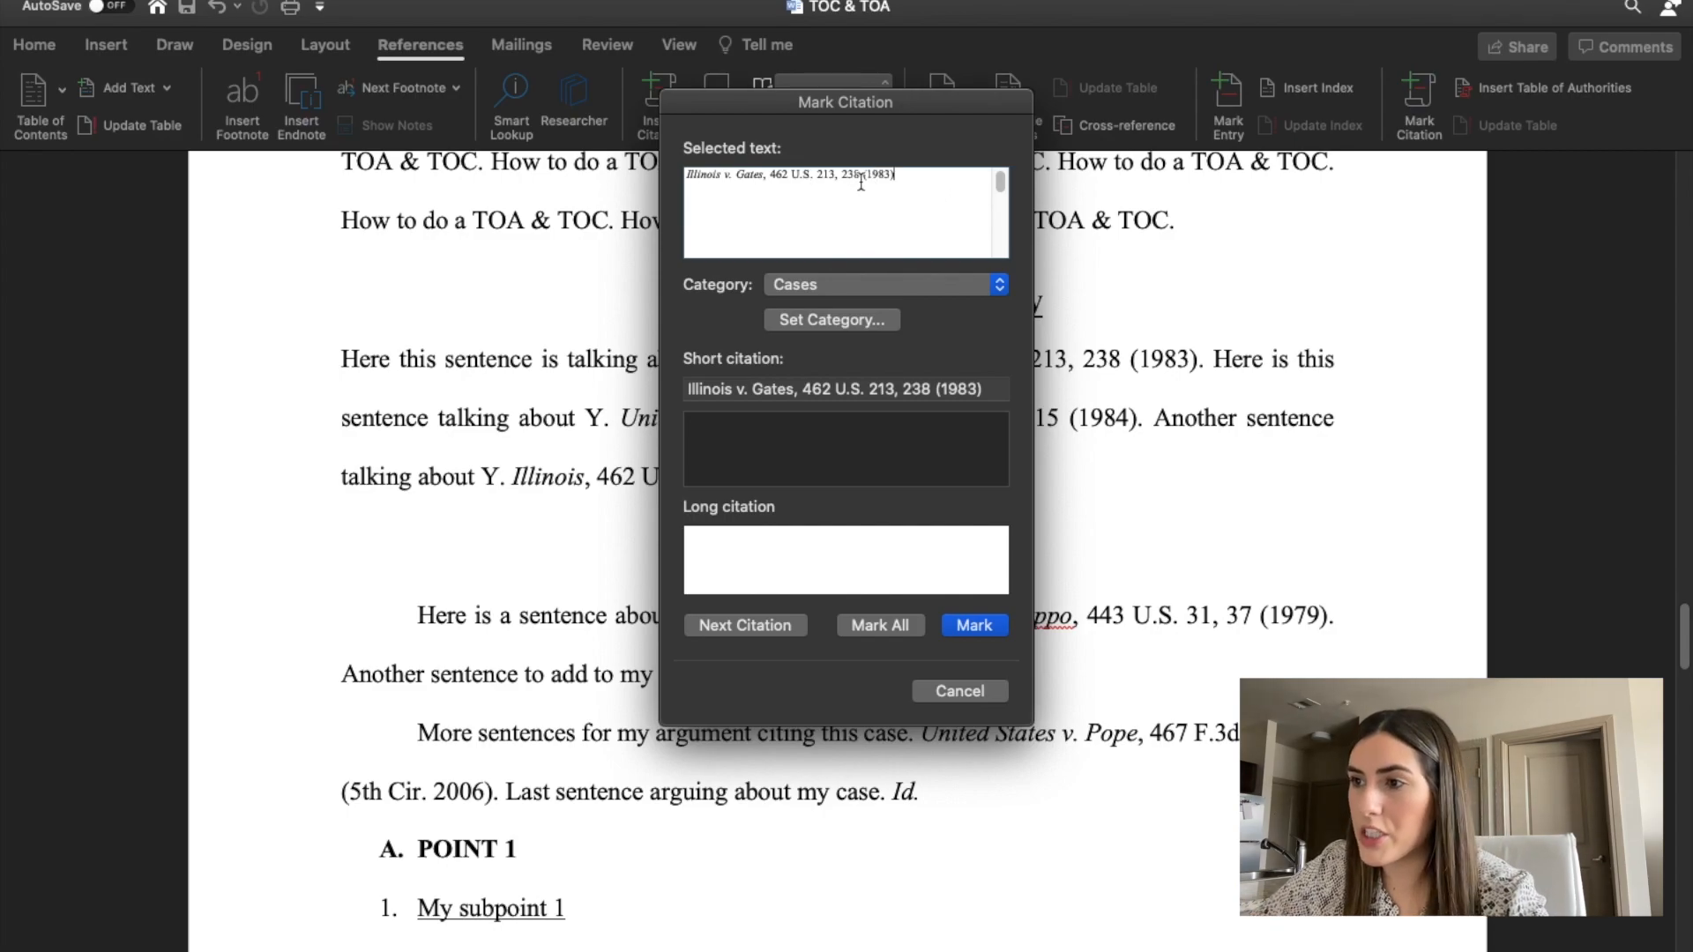
left_click_drag(865, 175, 840, 175)
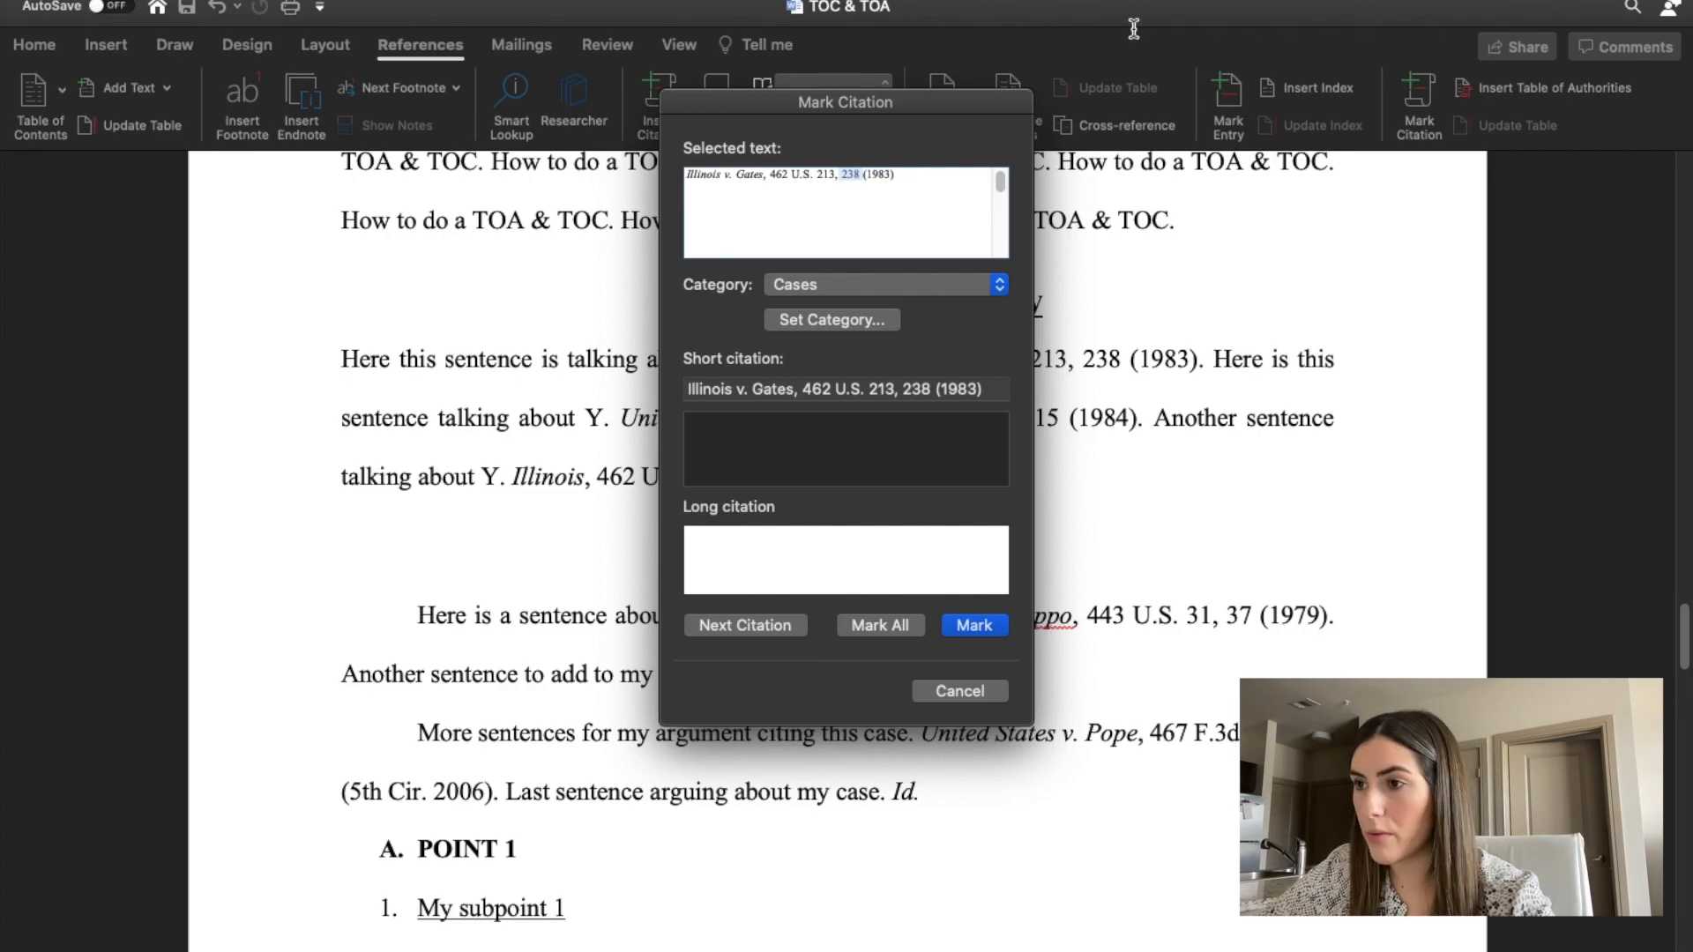
key("BackSpace")
key("BackSpace")
key("BackSpace")
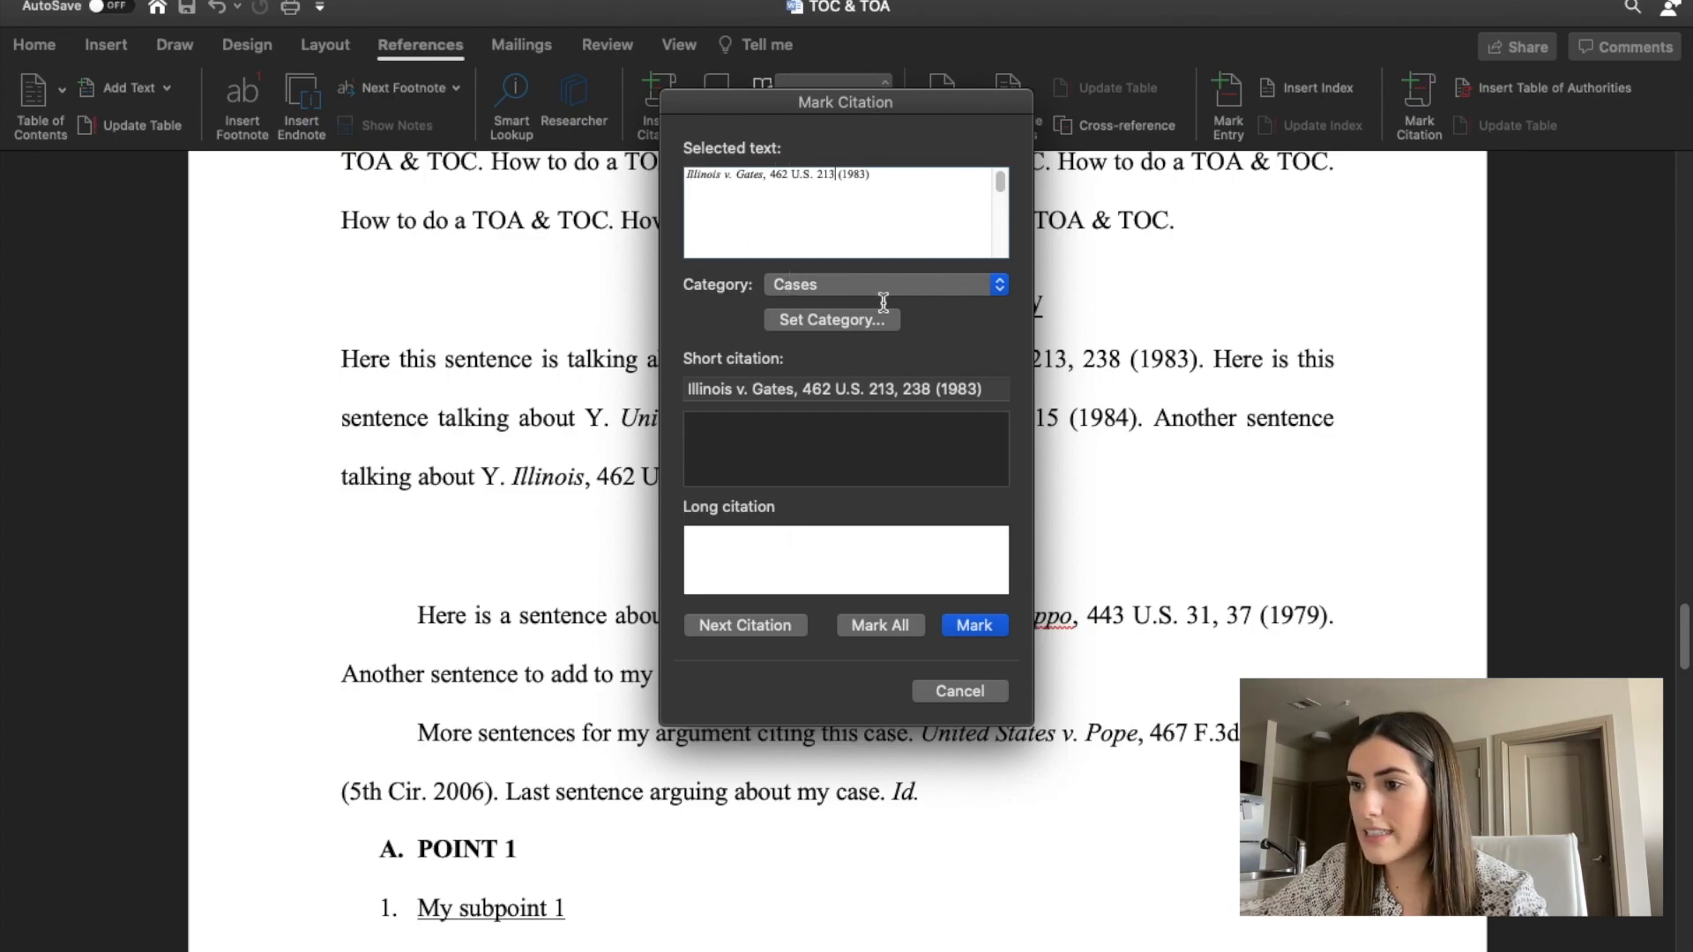
Mark the shortened Illinois v. Gates citation under Cases and go on to the next citation in Standard of Review.
left_click(975, 627)
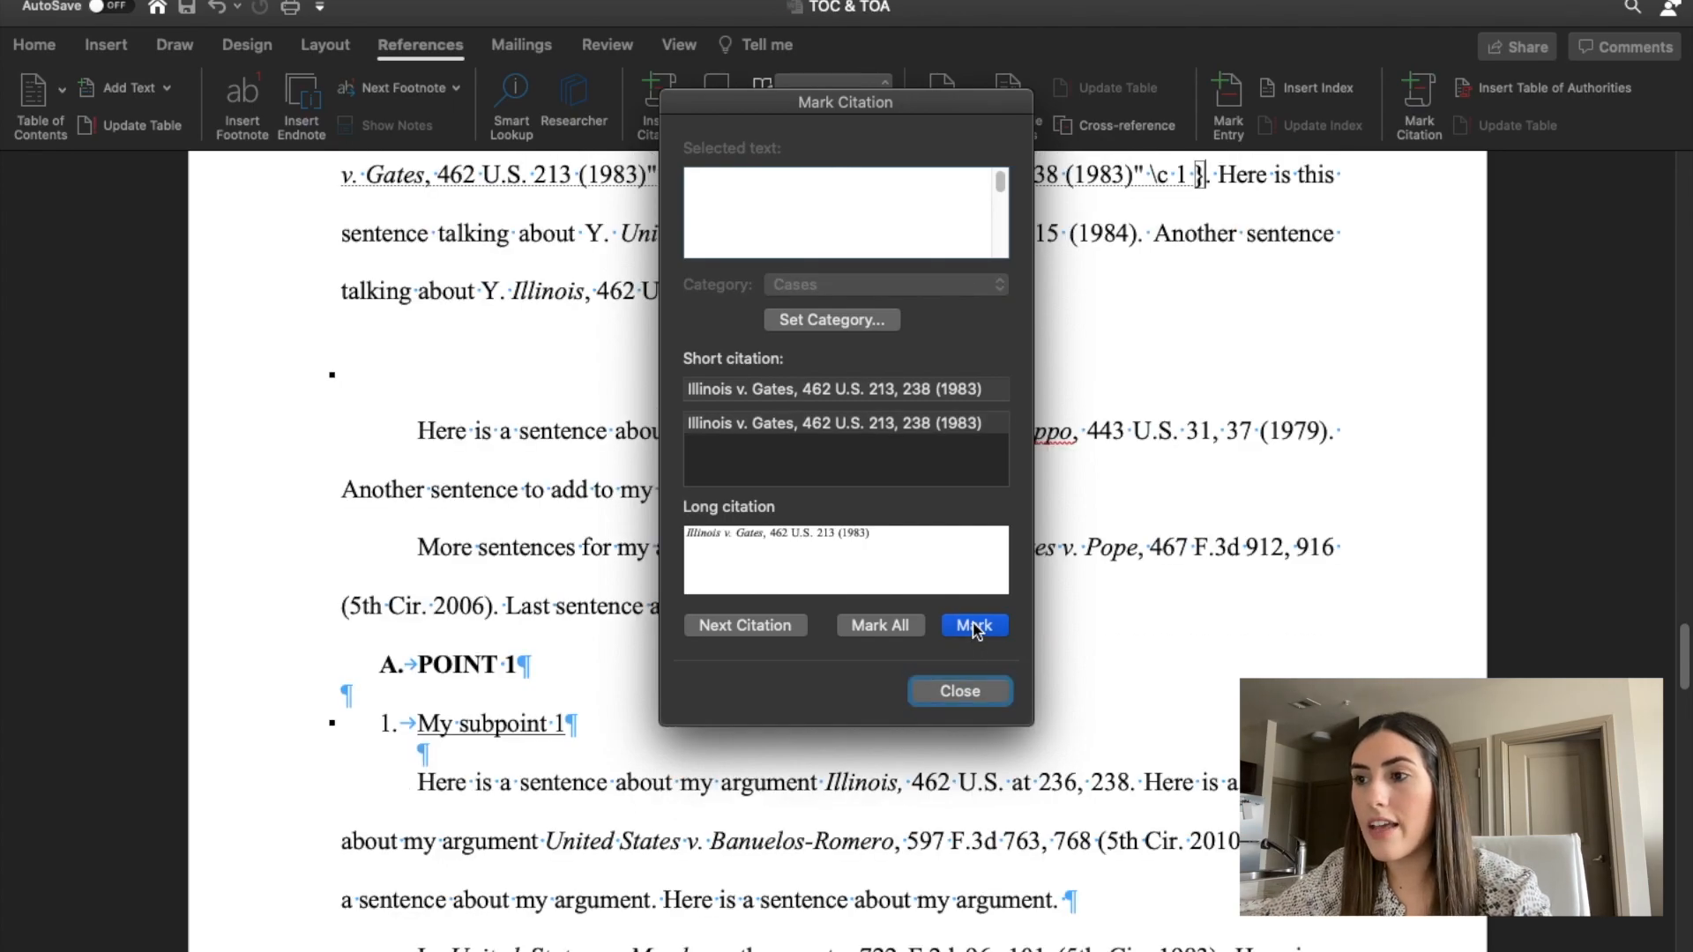
left_click(746, 626)
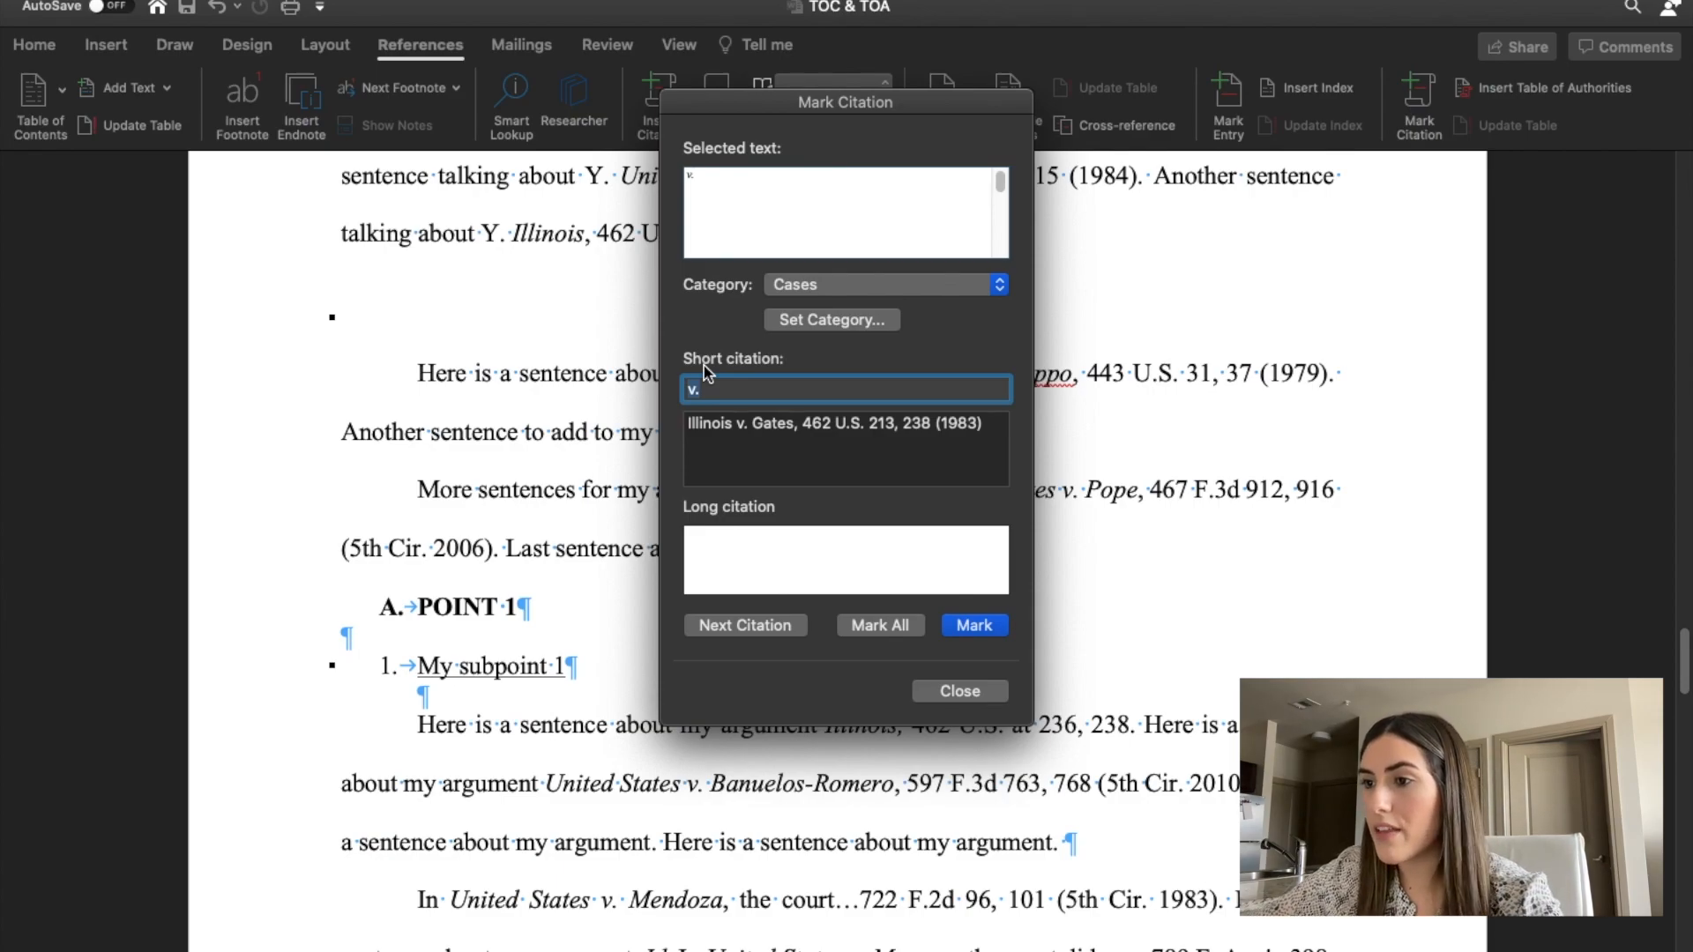
left_click_drag(763, 106, 325, 421)
scroll(893, 375, "up", 2)
scroll(893, 375, "up", 3)
scroll(893, 374, "down", 2)
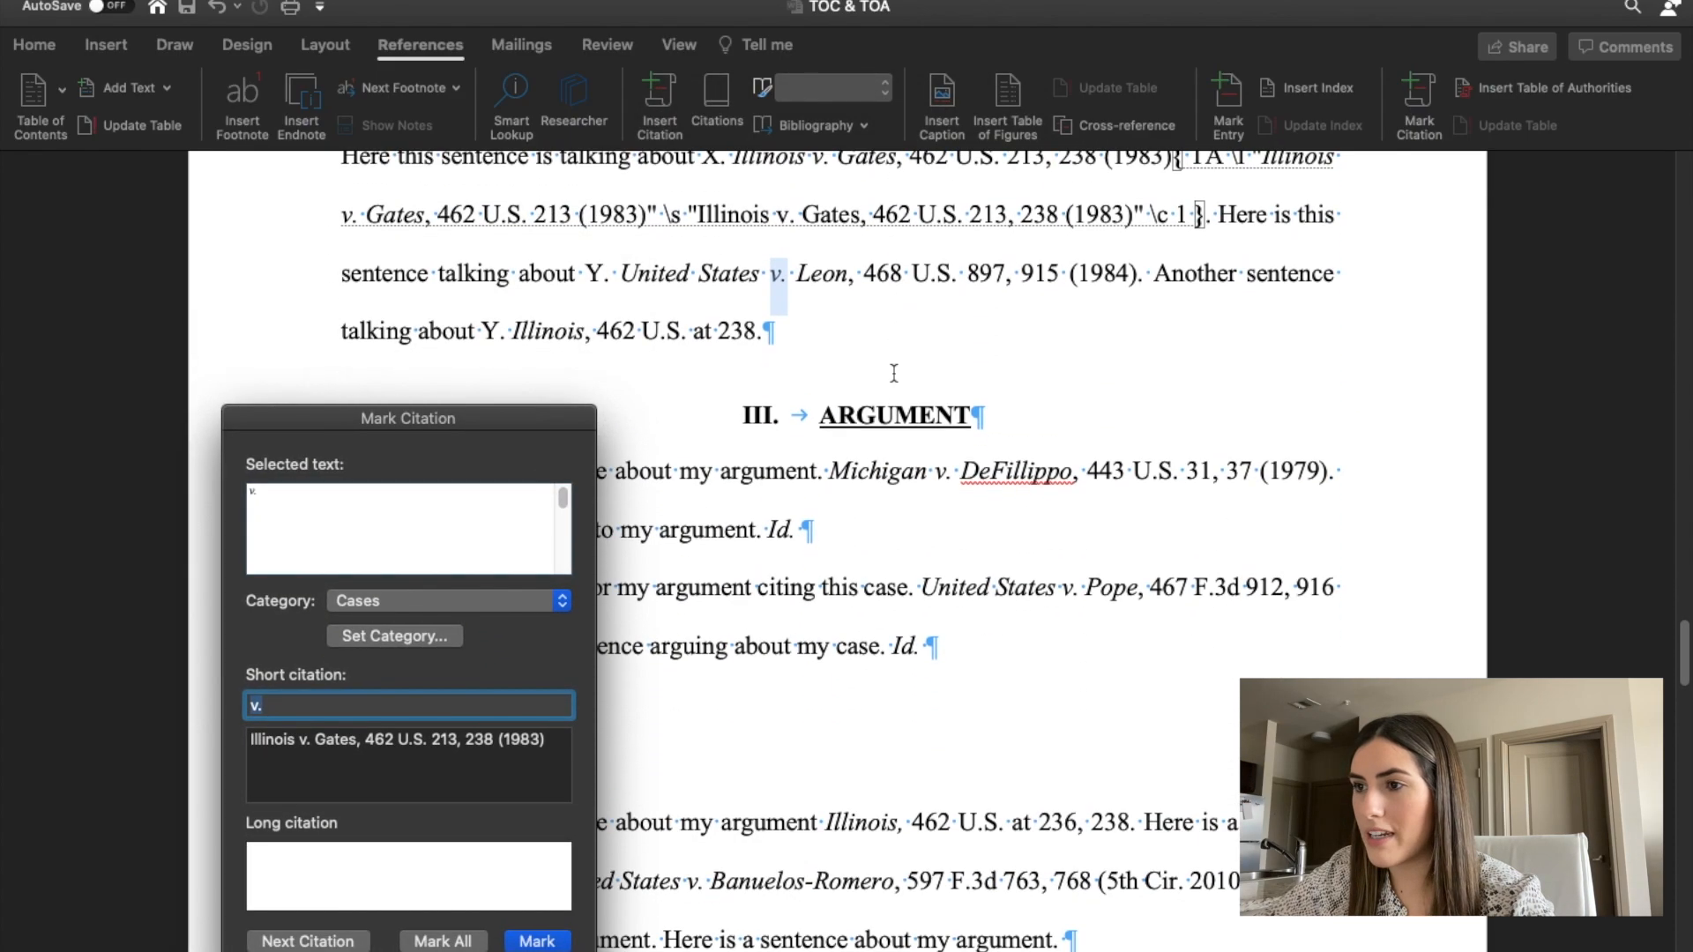
Mark the full United States v. Leon citation as a case, removing pinpoint page 915 so it reads 468 U.S. 897 (1984).
left_click(629, 270)
left_click_drag(622, 267, 1132, 268)
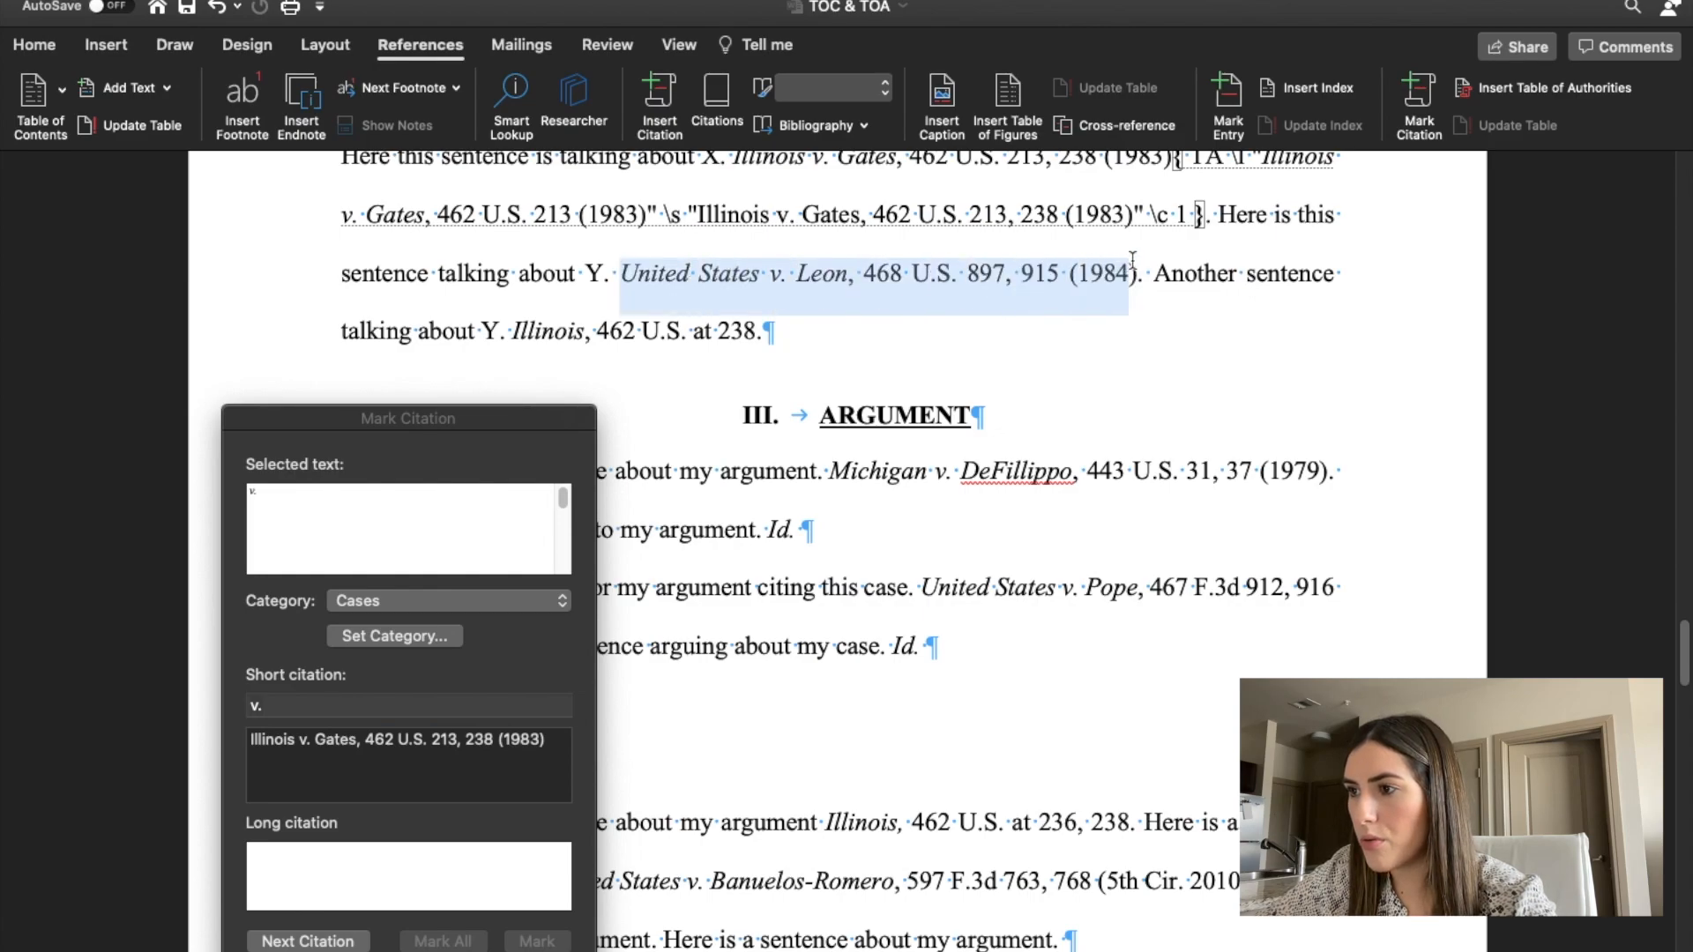
left_click(390, 525)
left_click(437, 499)
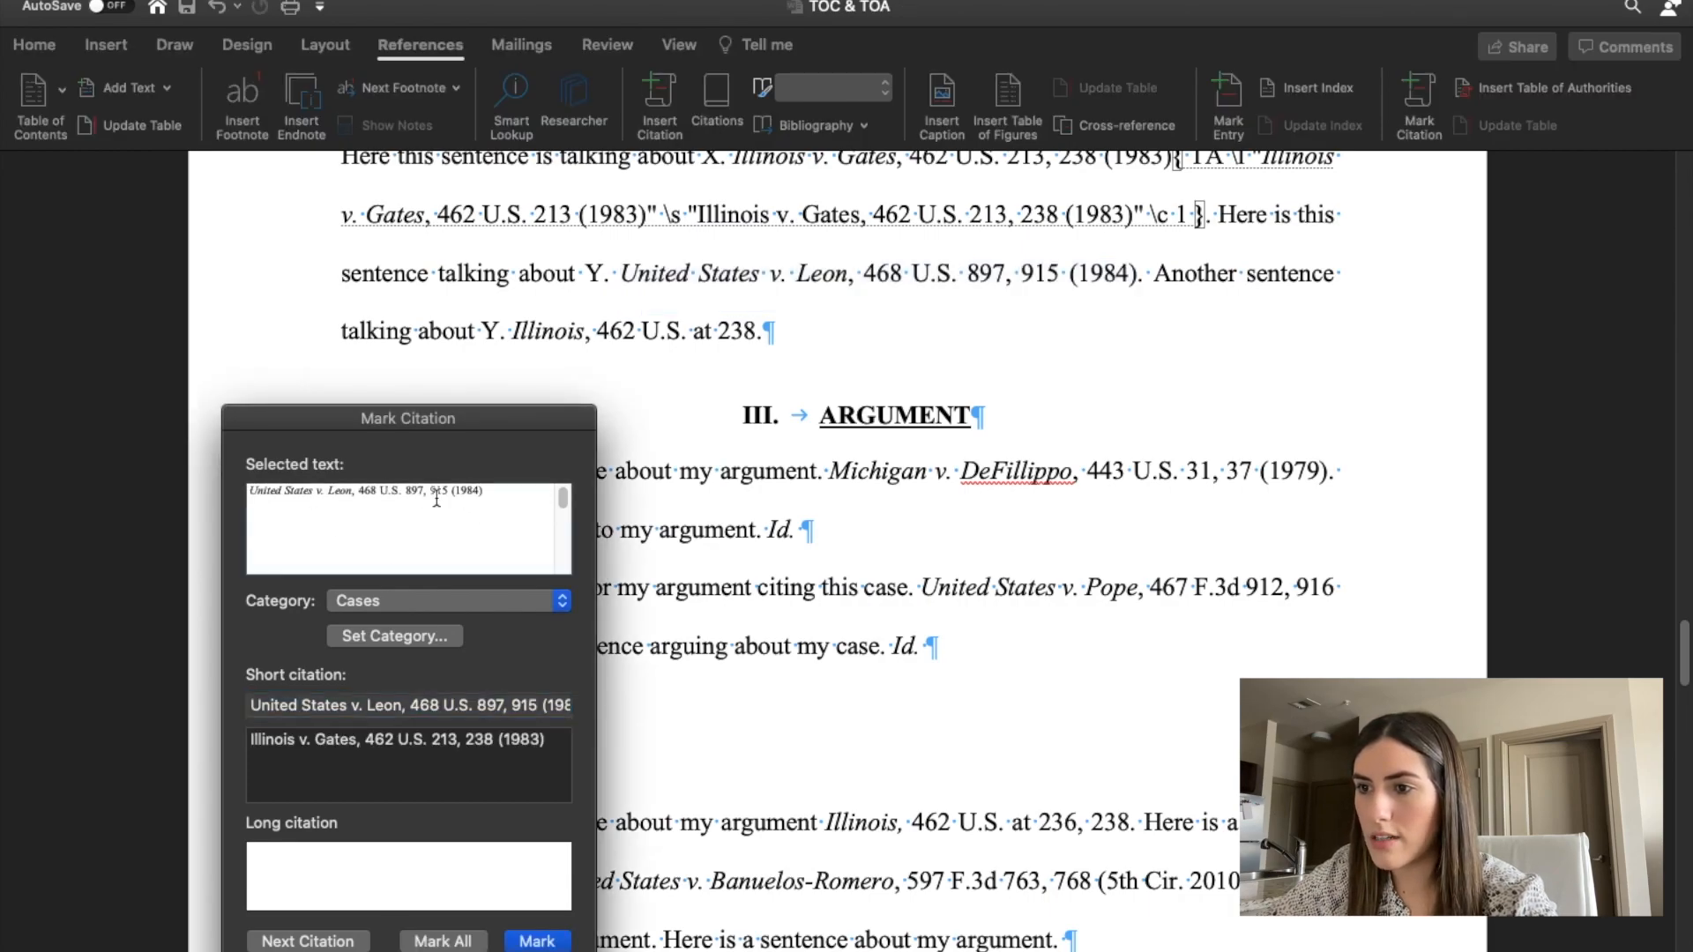
left_click_drag(451, 490, 429, 486)
key("BackSpace")
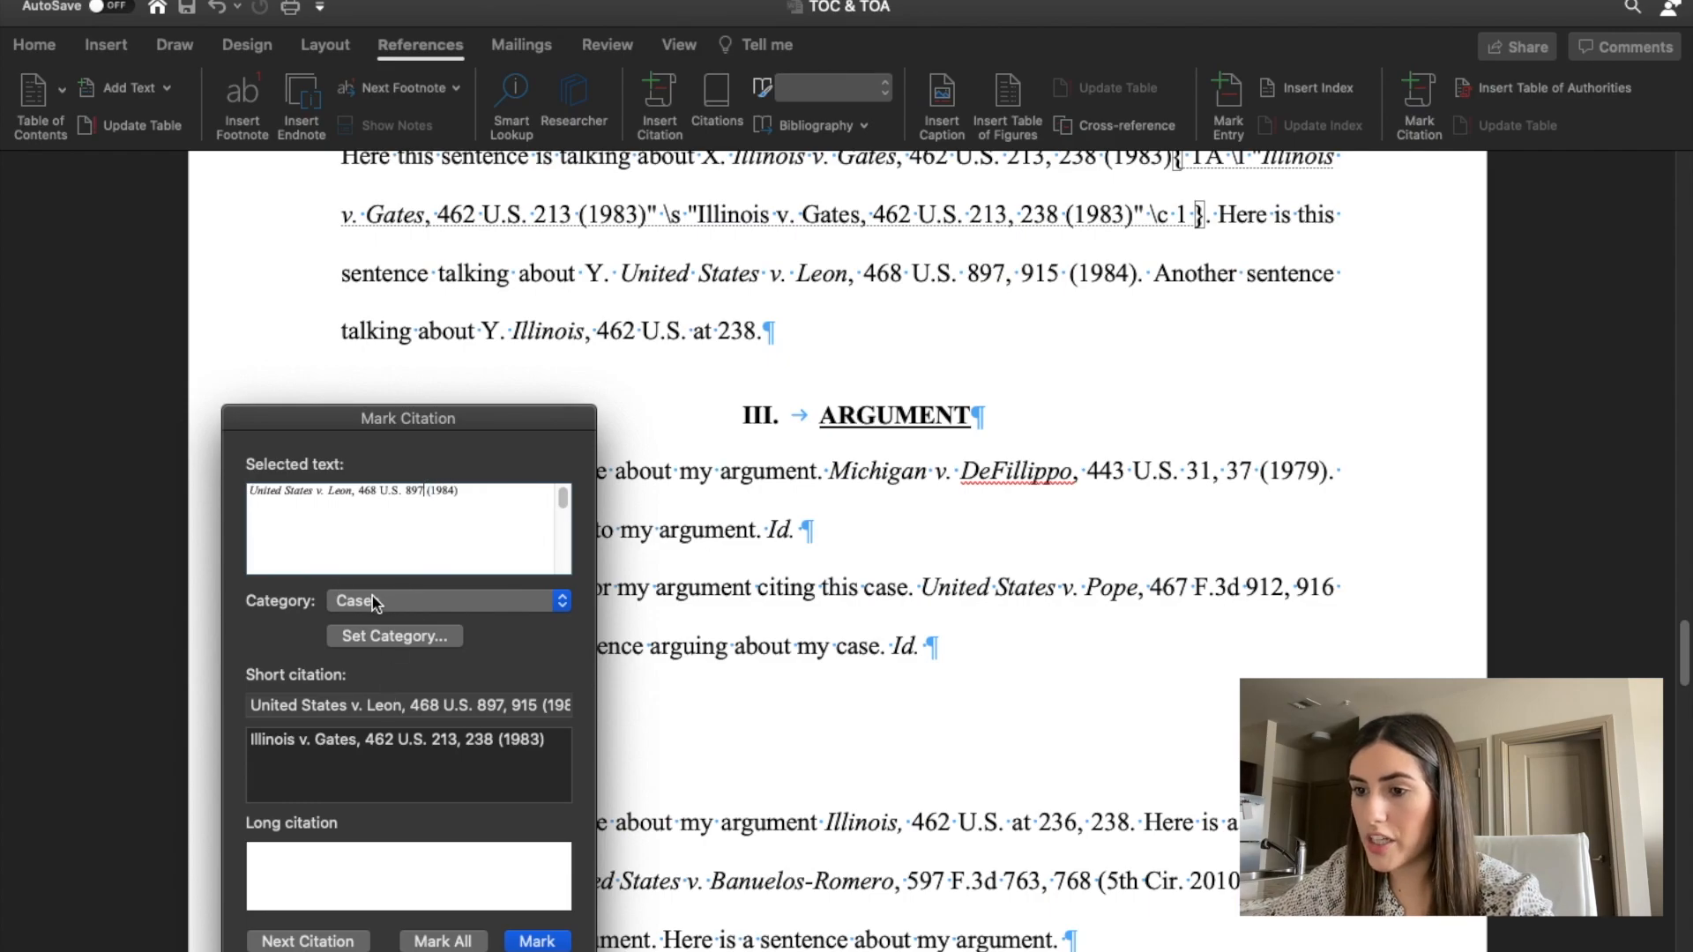
left_click(534, 941)
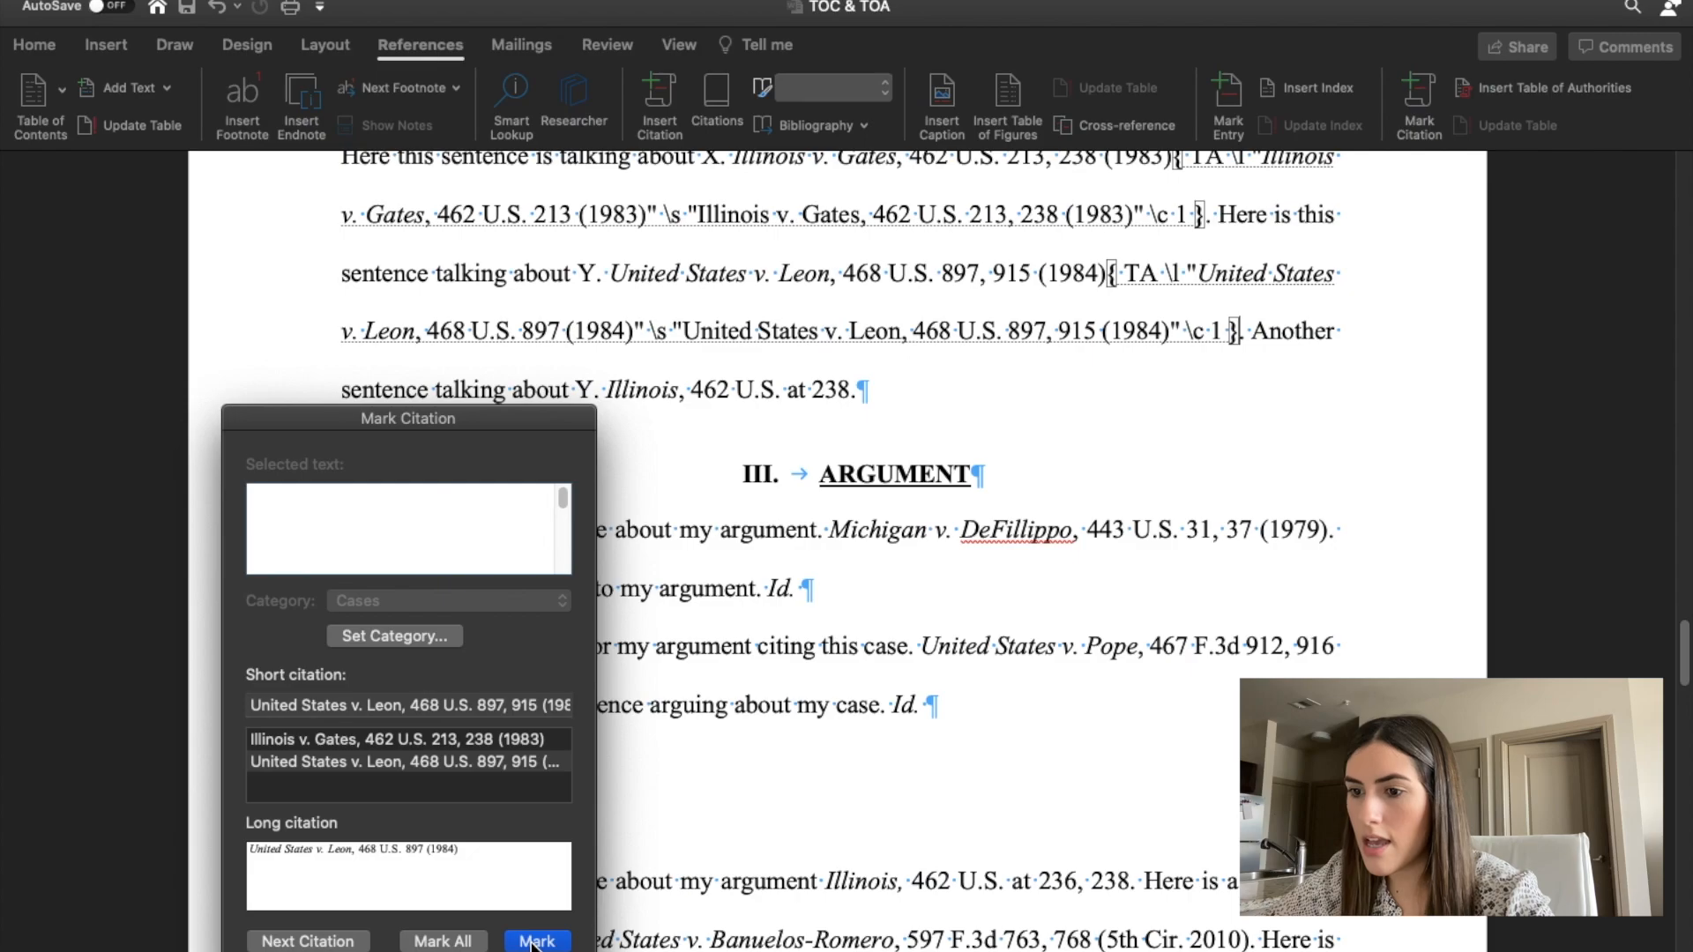
Mark the short cite Illinois, 462 U.S. at 238 under Standard of Review, linking it to the existing Illinois v. Gates entry.
left_click(288, 942)
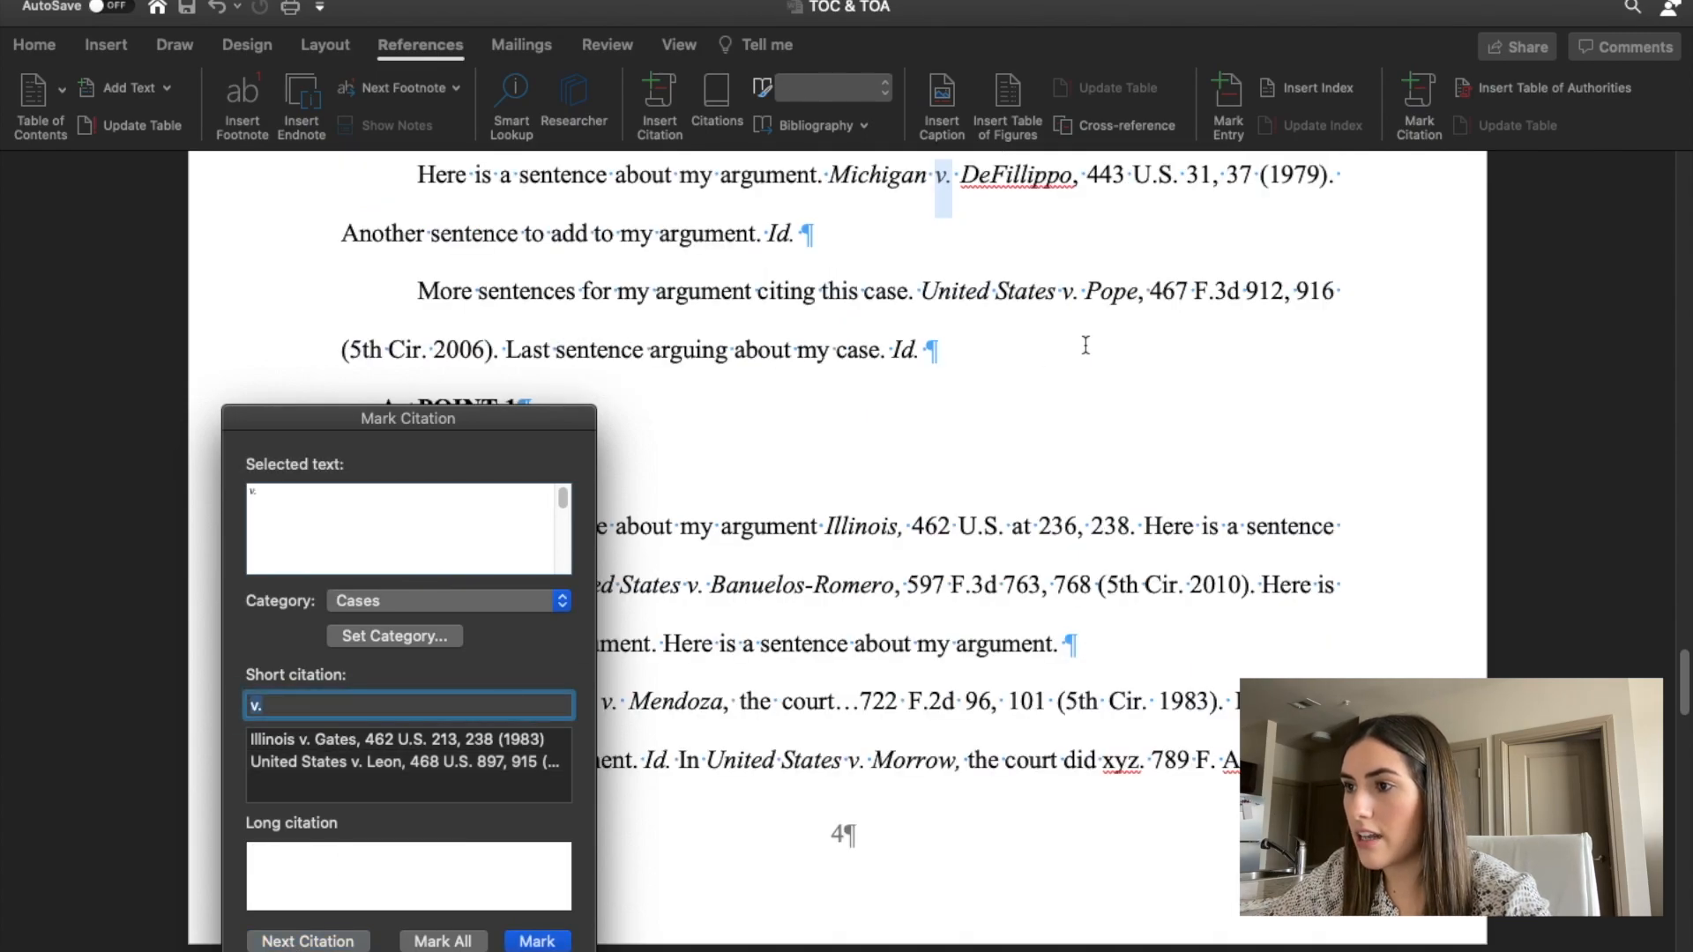
scroll(1085, 344, "up", 5)
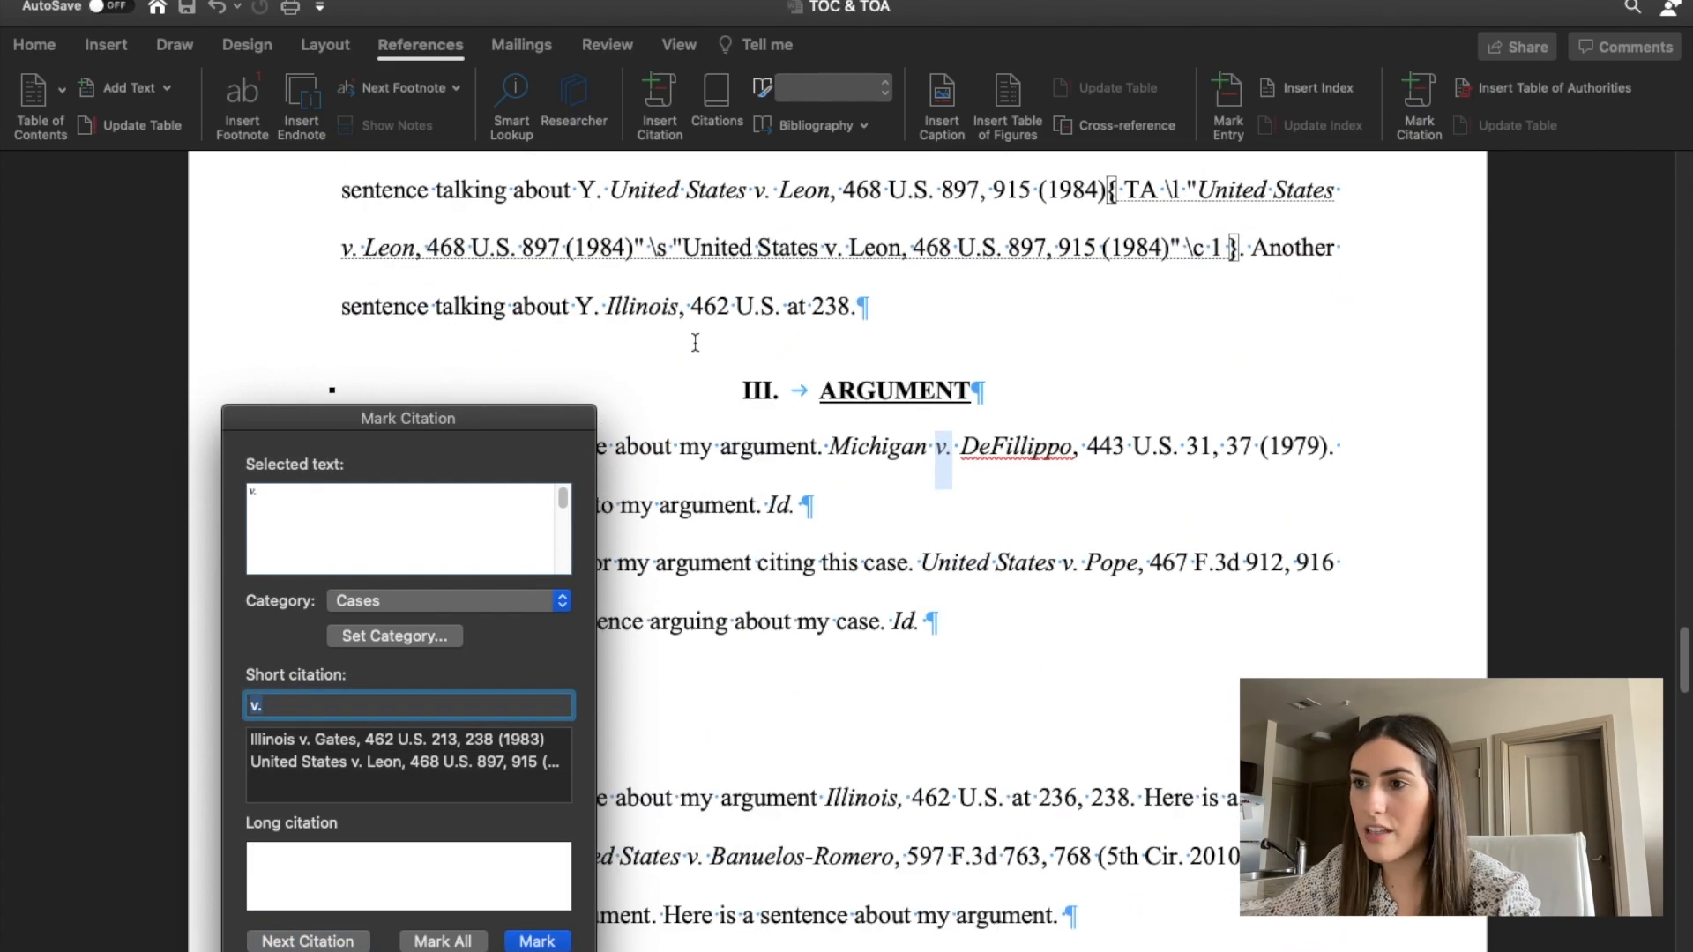
scroll(791, 295, "up", 4)
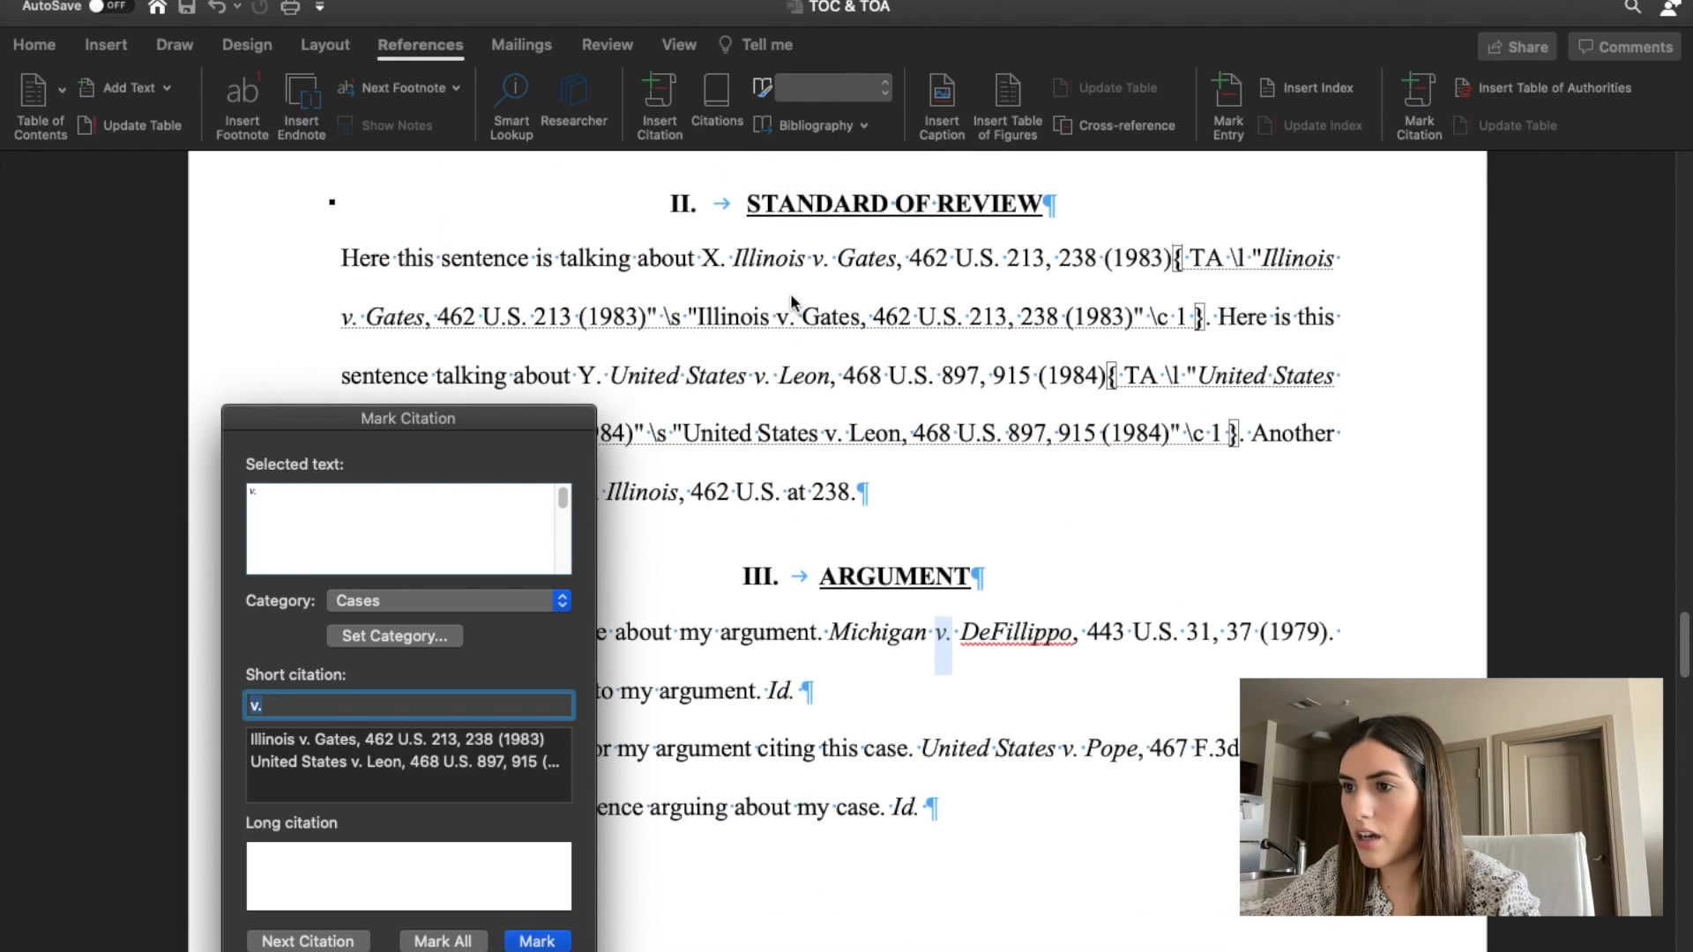
scroll(681, 288, "down", 4)
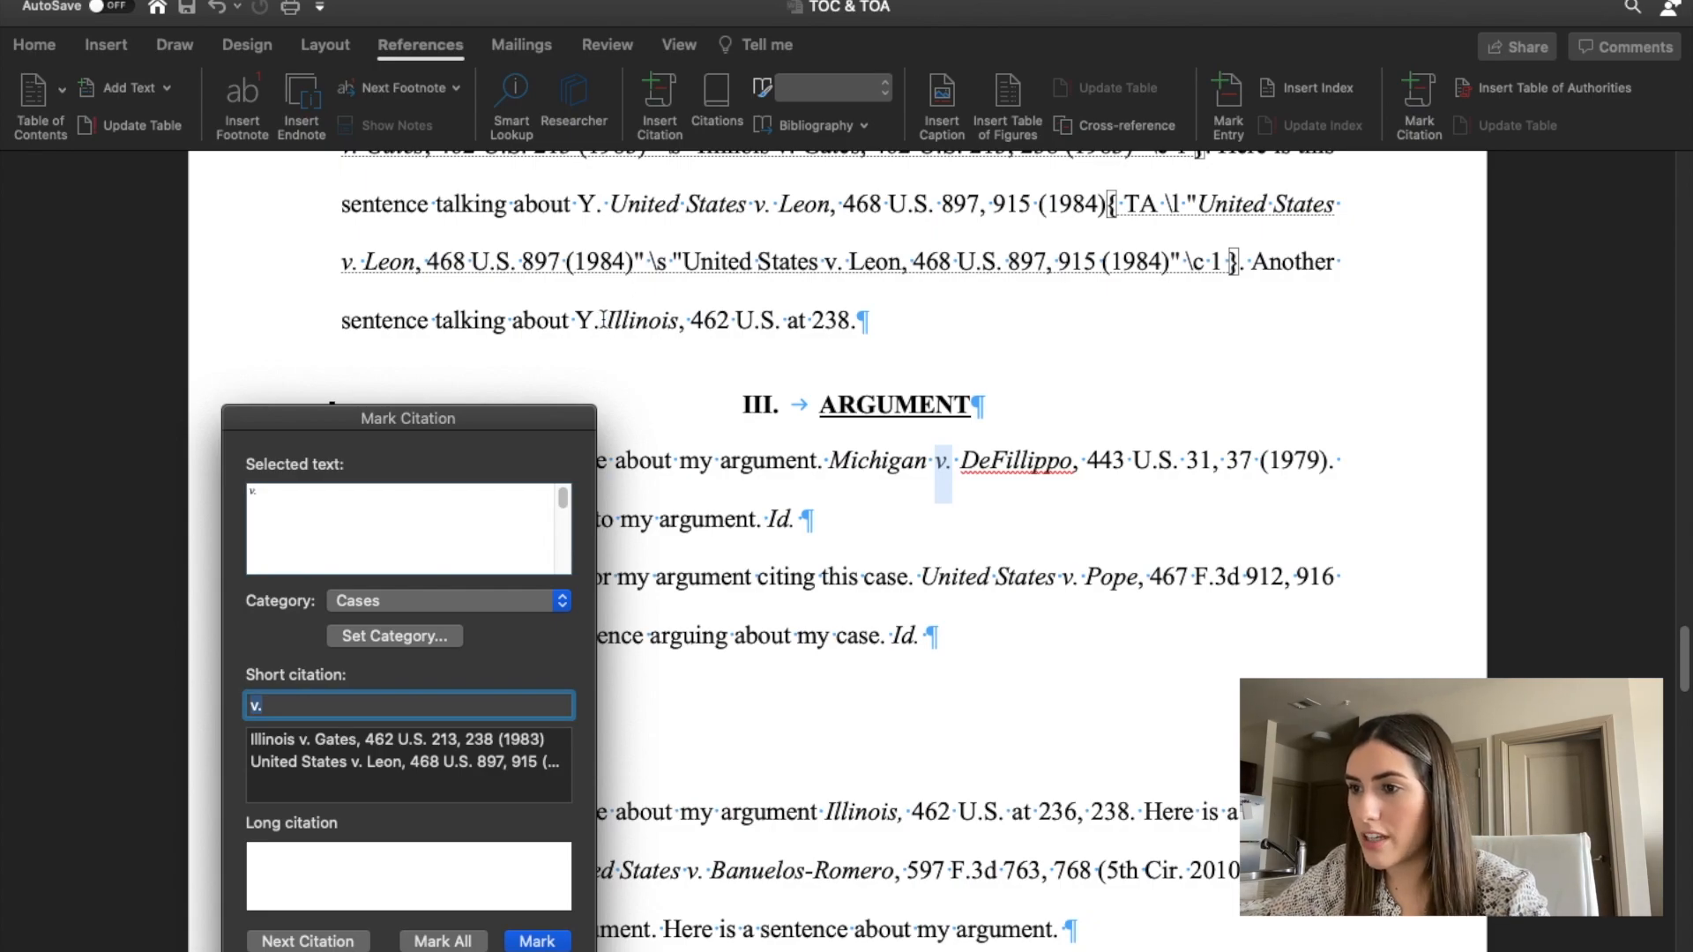
left_click(635, 320)
left_click_drag(606, 319, 842, 319)
left_click(353, 540)
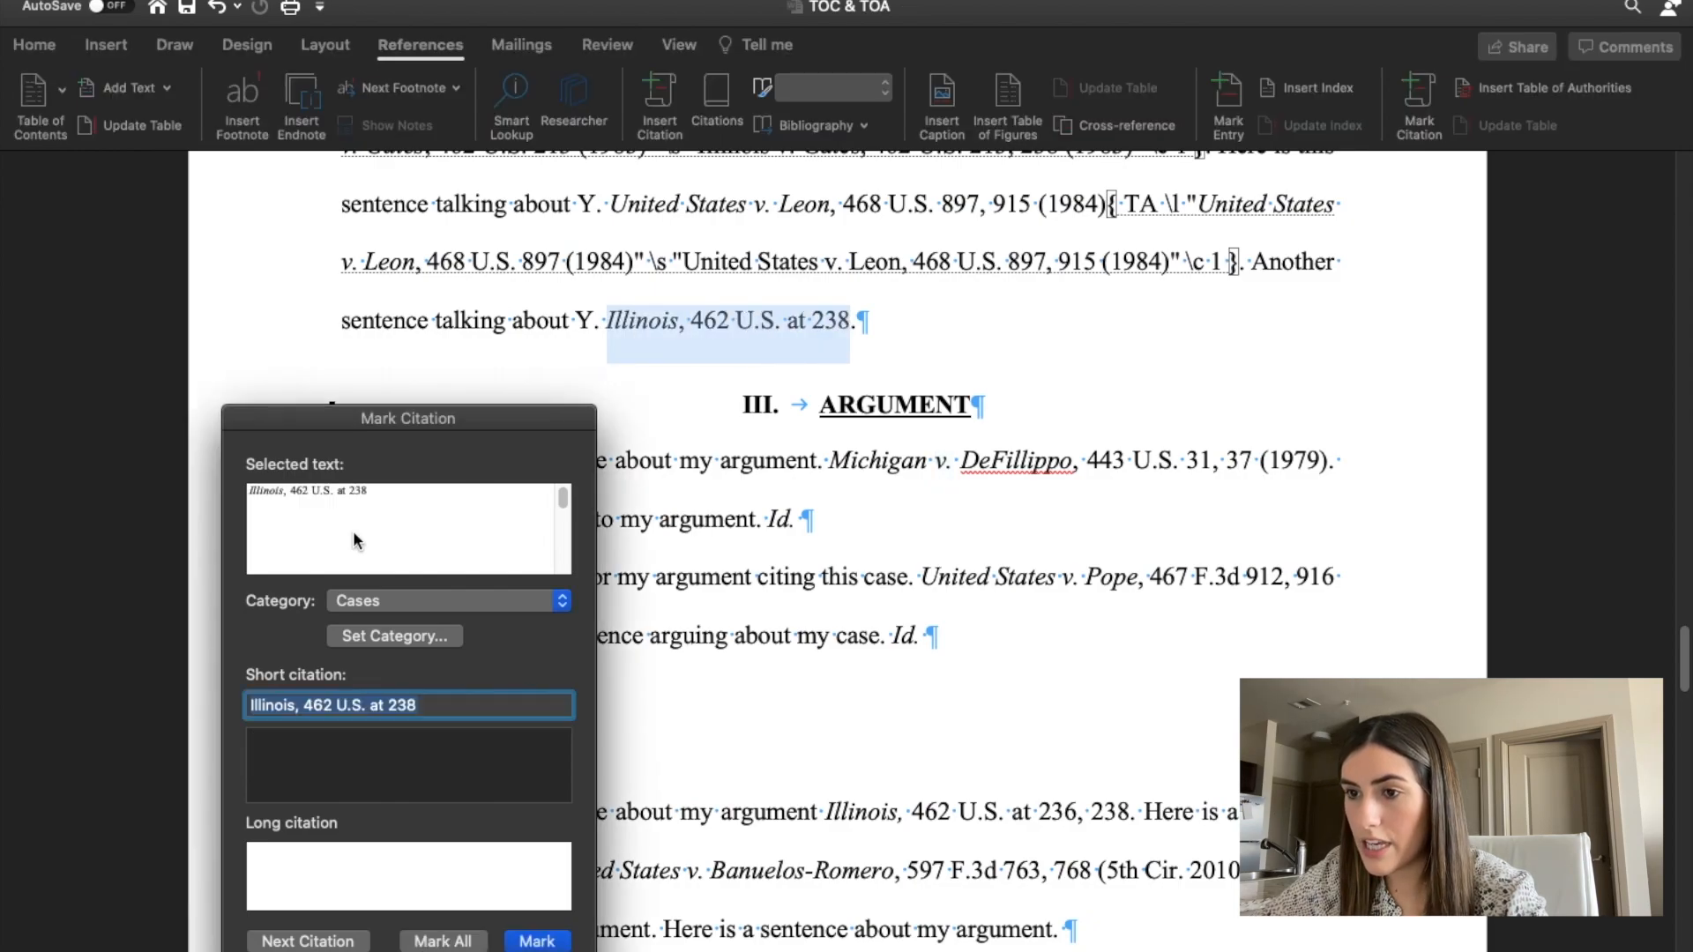
left_click_drag(314, 419, 296, 328)
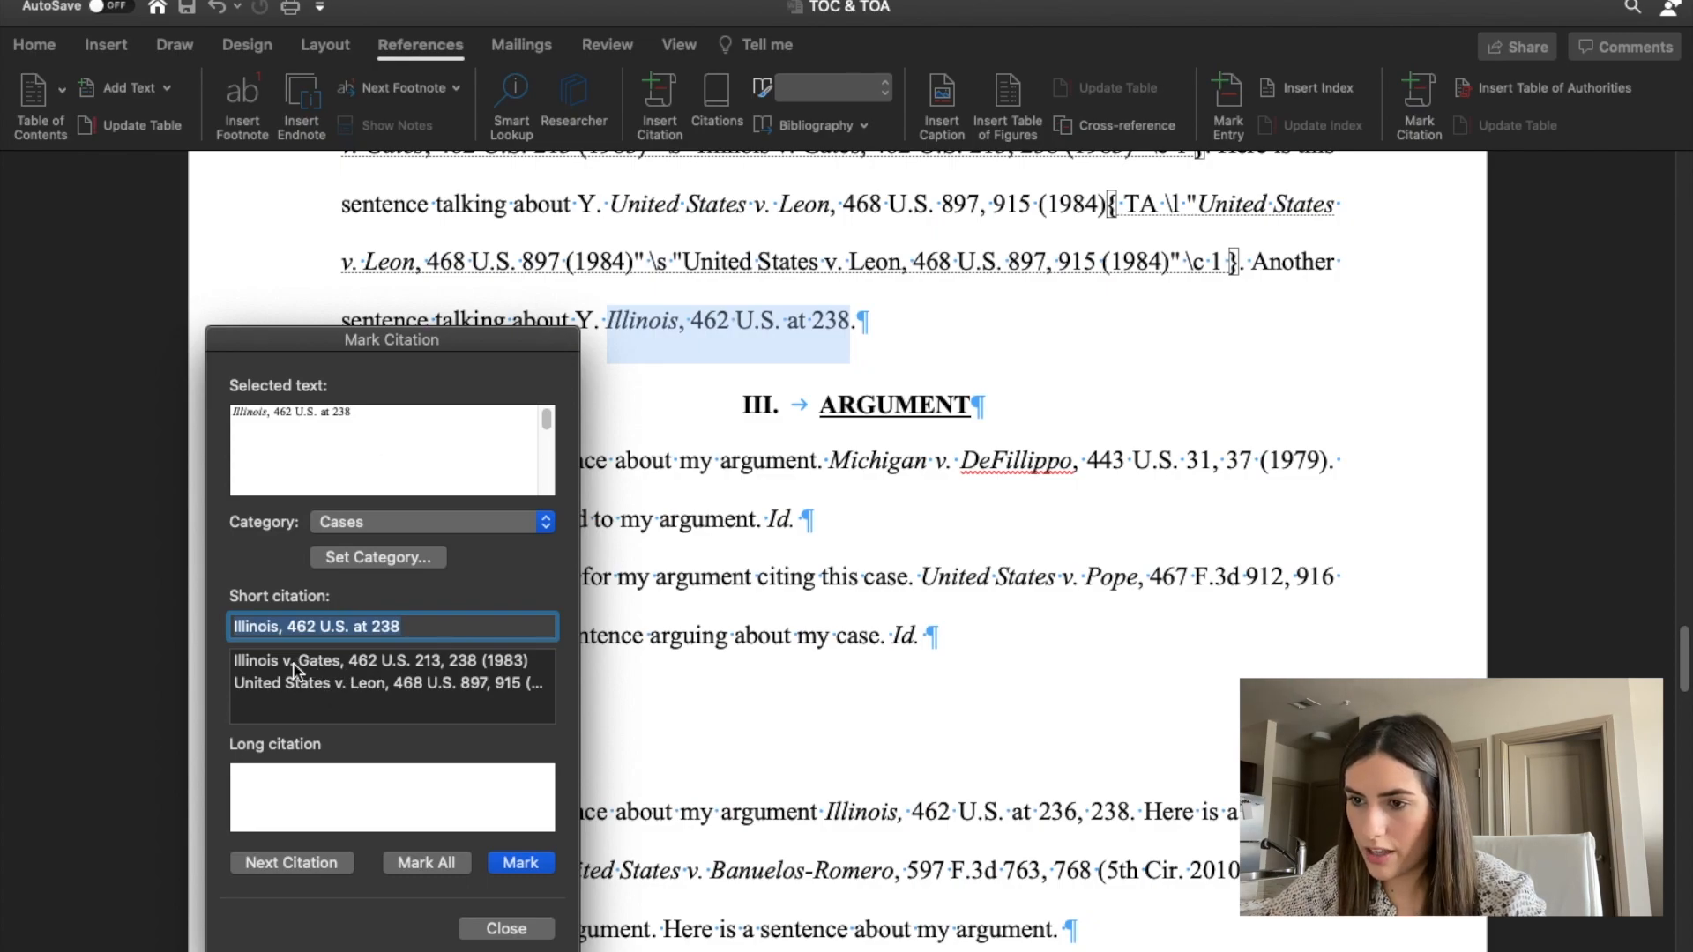
left_click(327, 663)
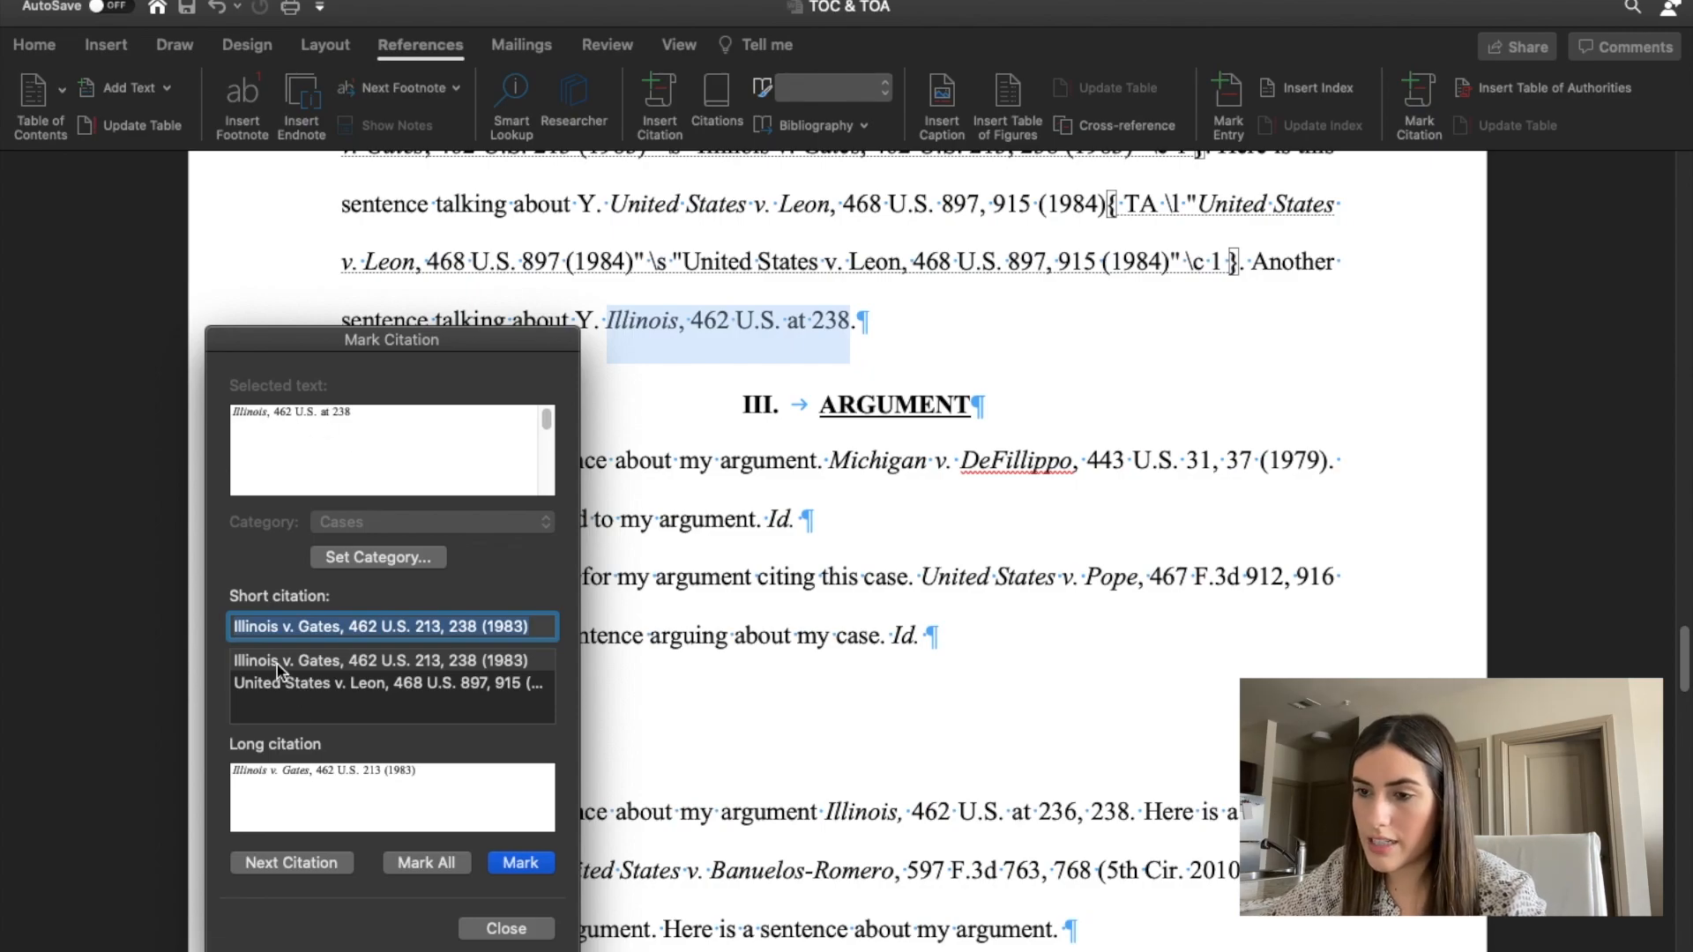
left_click(520, 862)
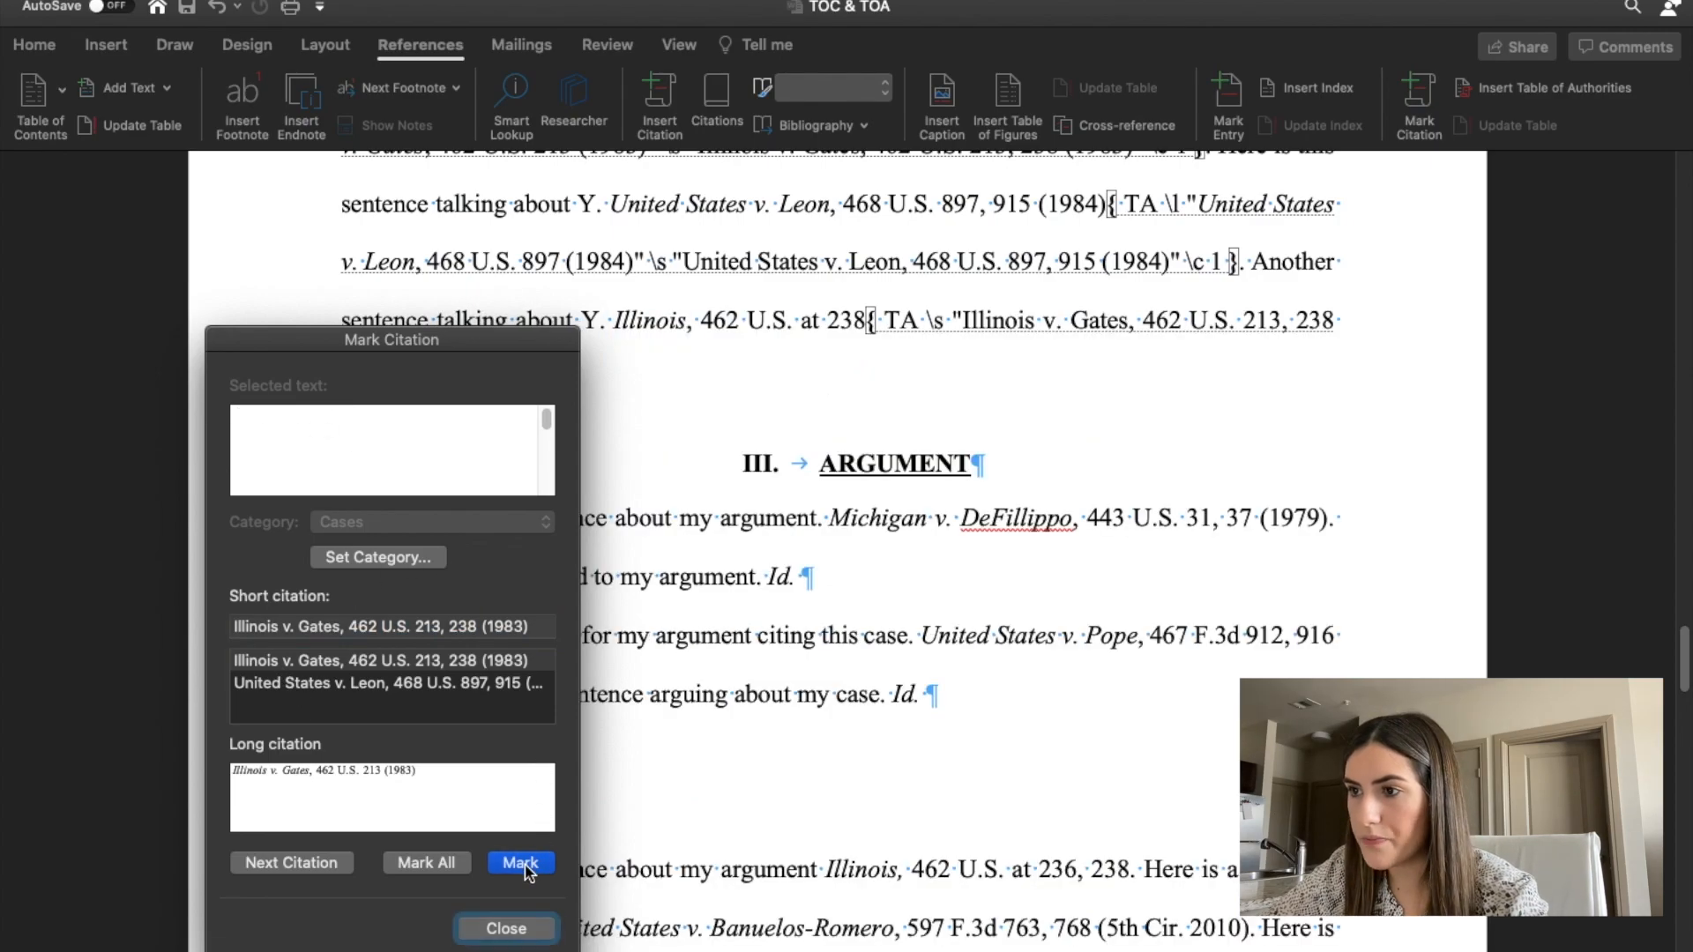
Review the citation codes in the Standard of Review section, hiding the formatting marks and showing them again.
scroll(945, 623, "down", 1)
scroll(945, 623, "up", 1)
left_click_drag(460, 326, 458, 680)
scroll(631, 536, "up", 5)
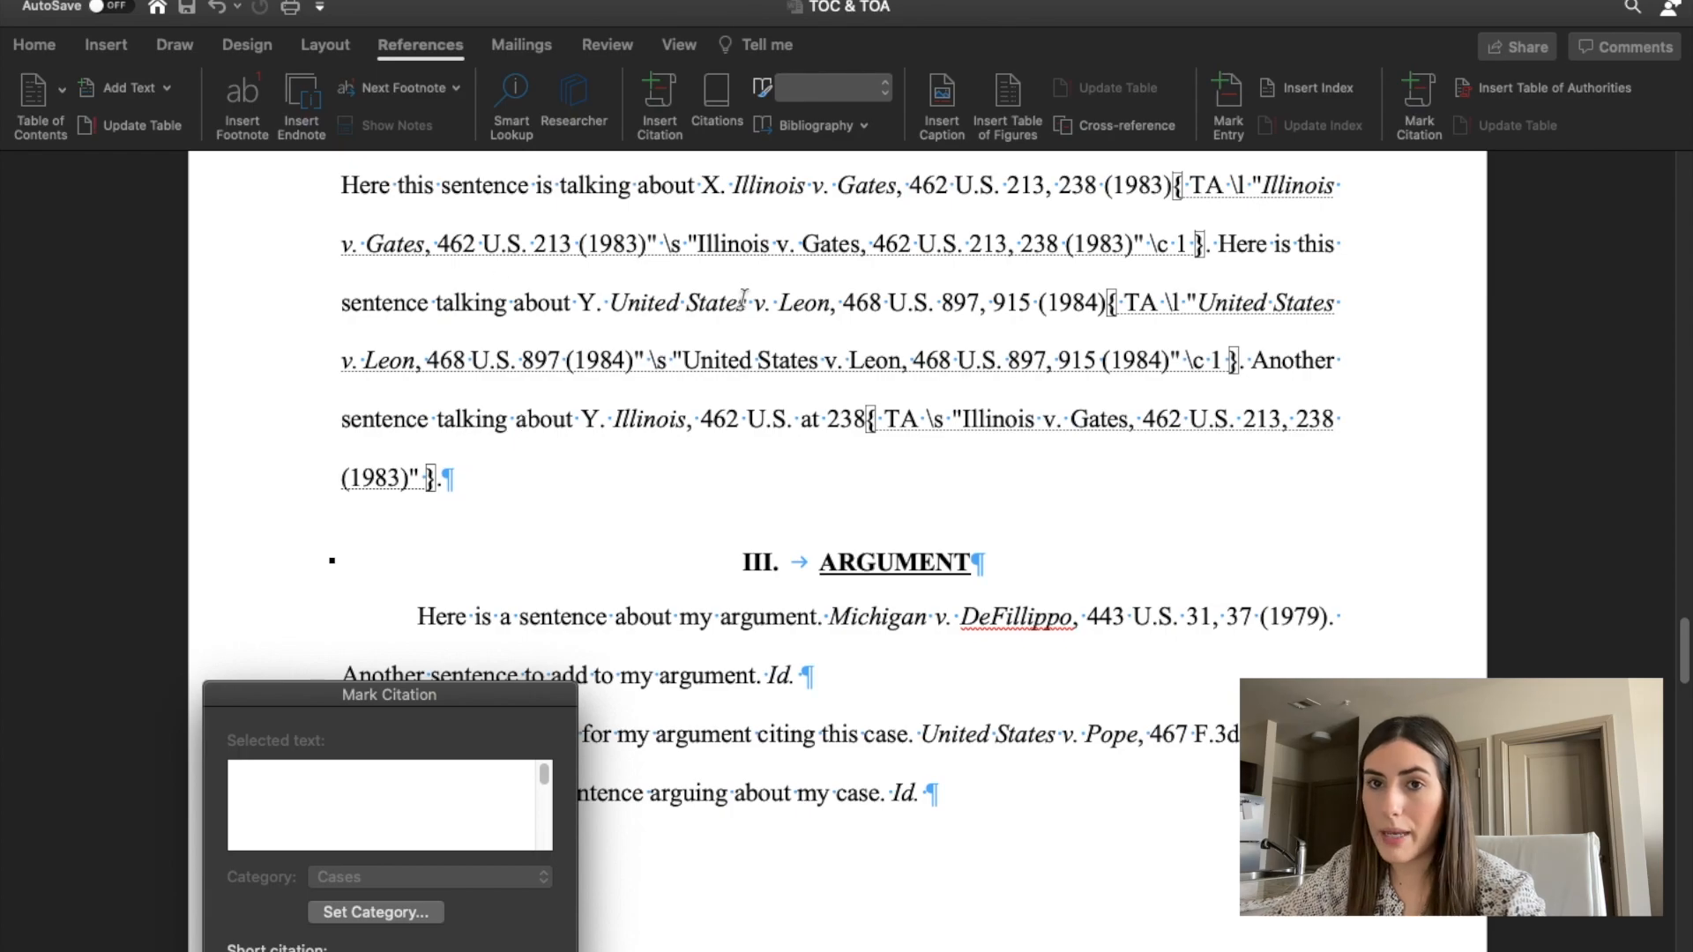
scroll(744, 297, "up", 3)
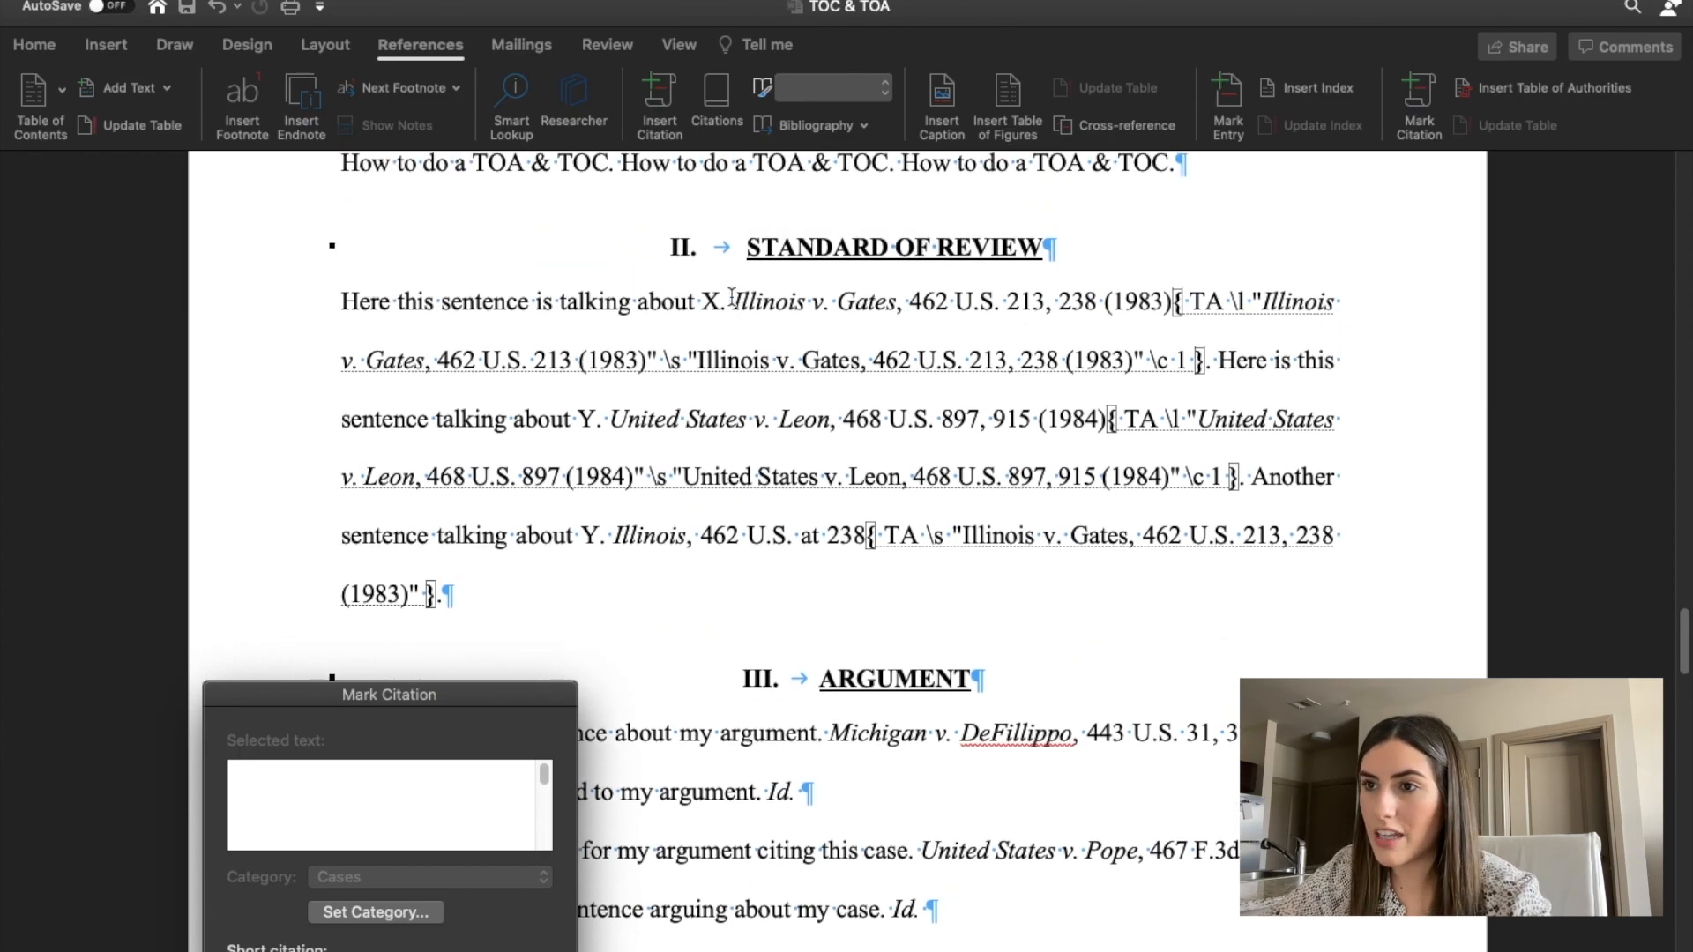
left_click(37, 44)
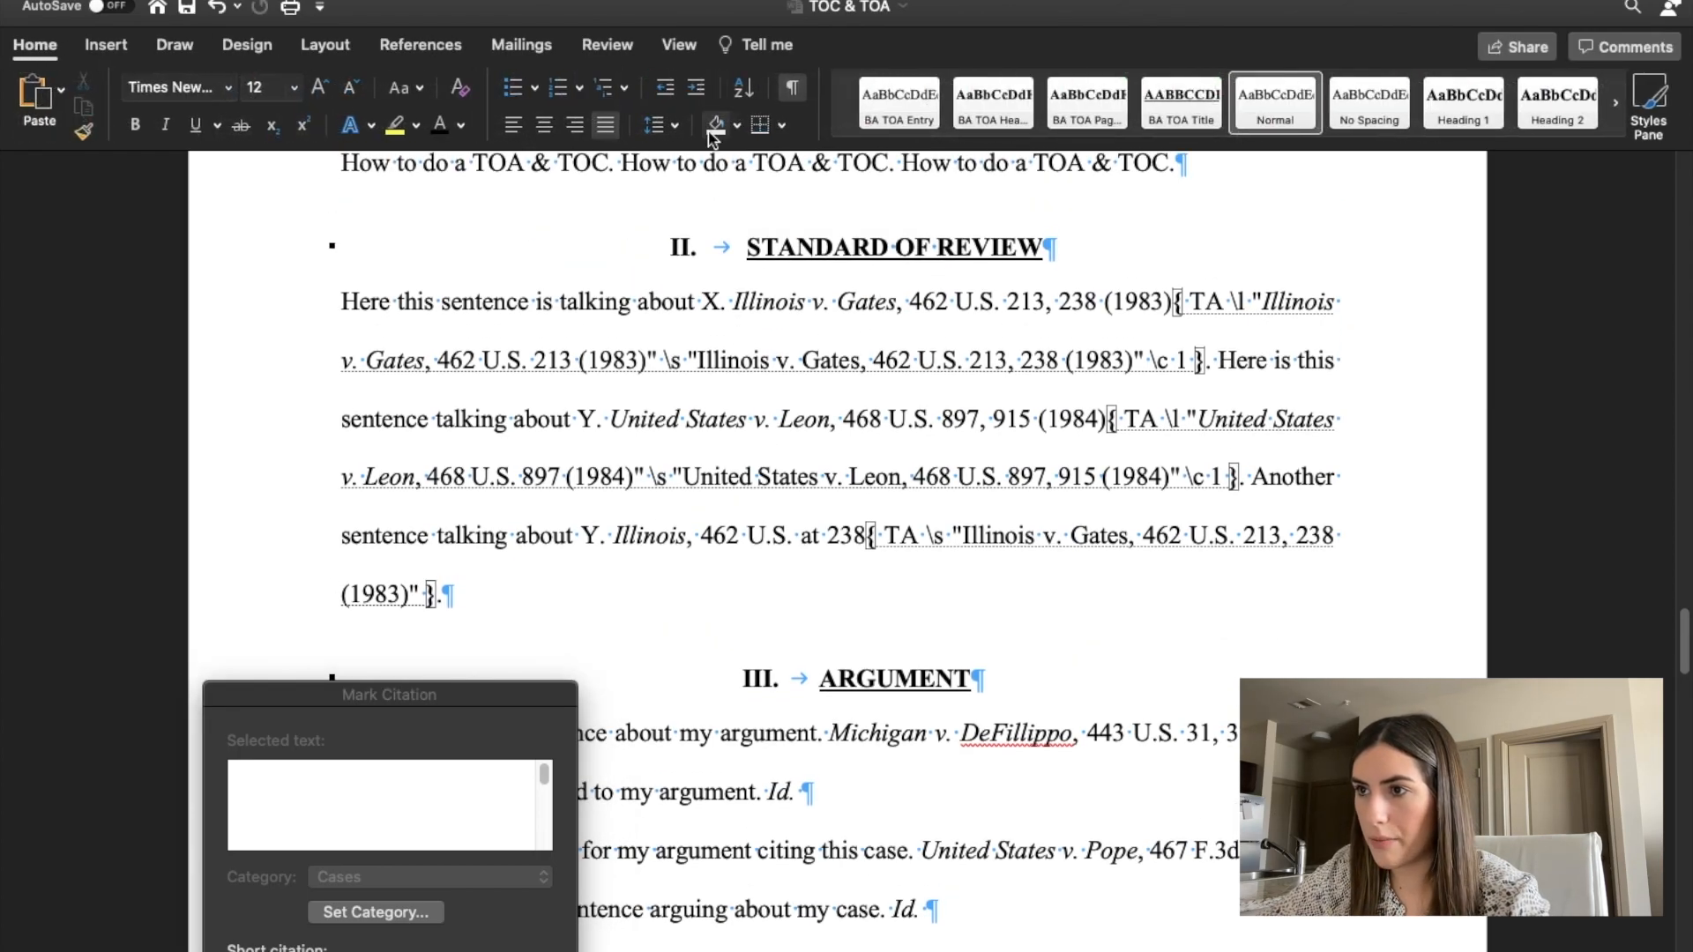
left_click(793, 87)
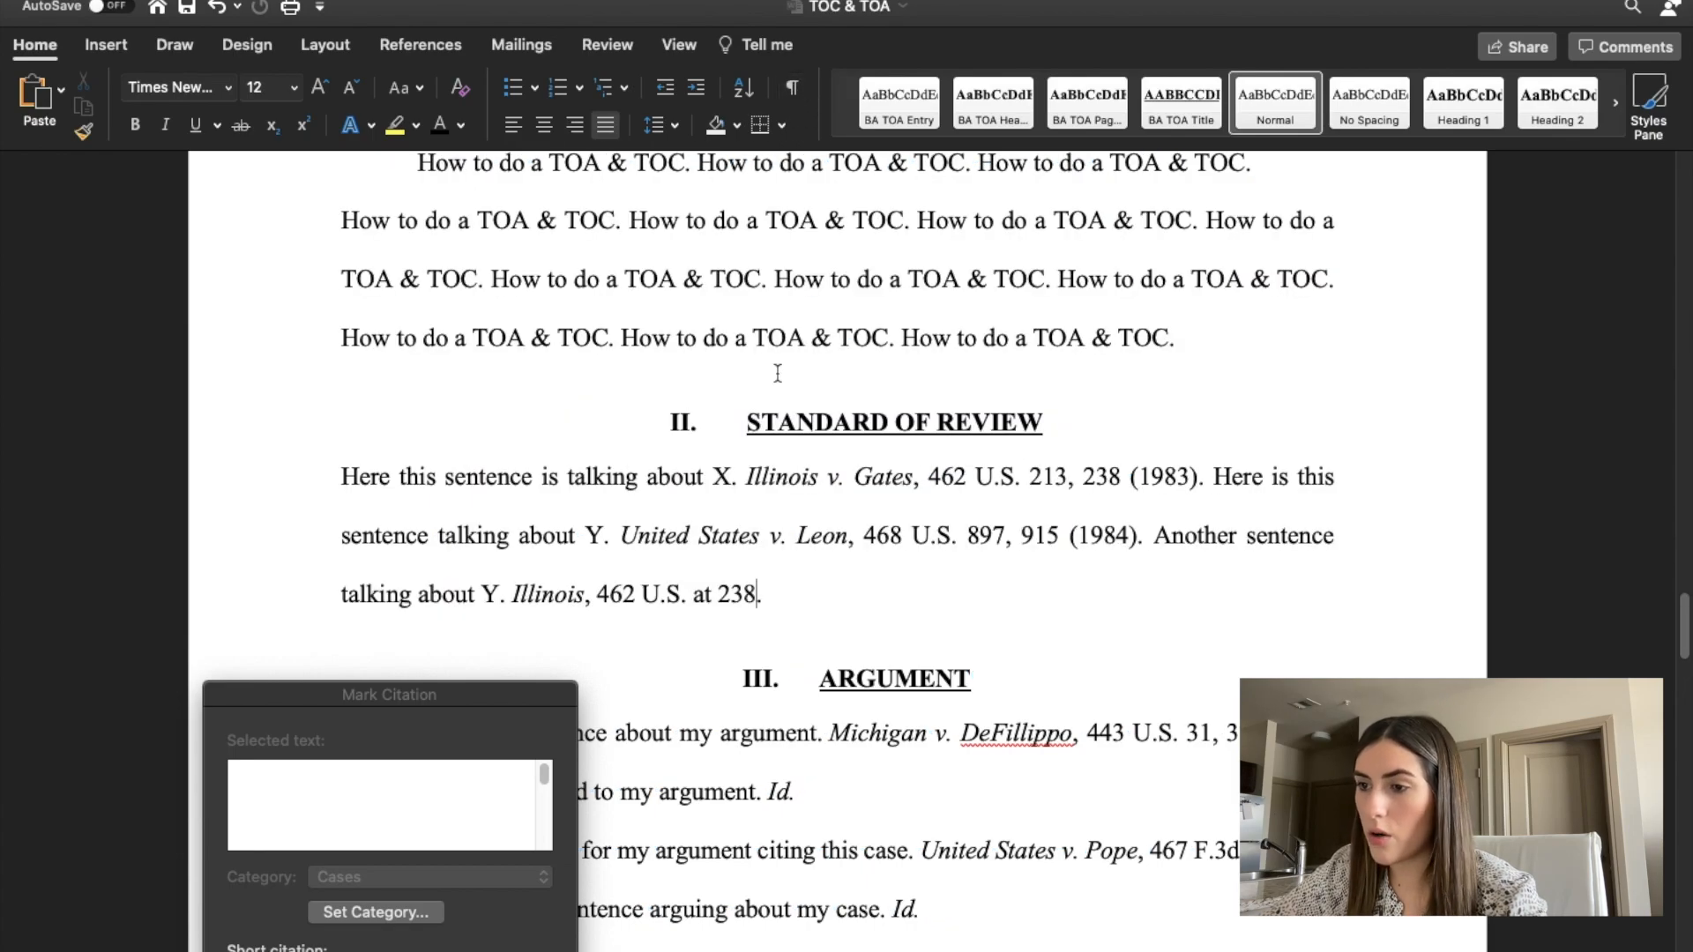
left_click(794, 88)
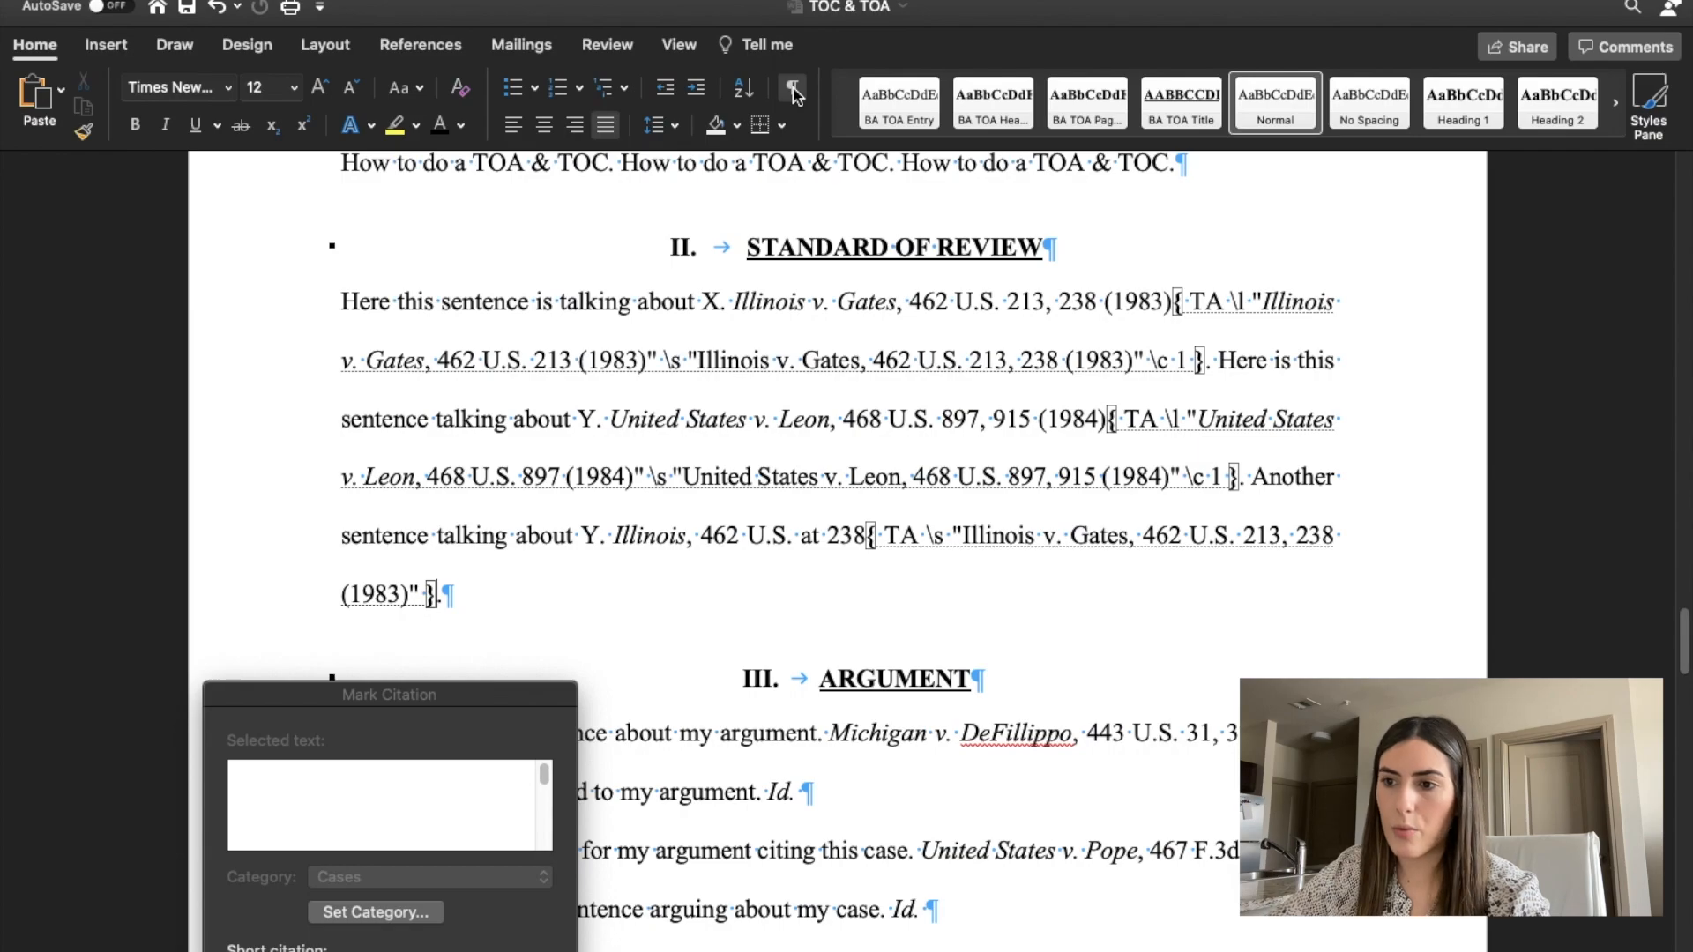
Mark the Michigan v. DeFillippo citation under Argument as a case, removing pinpoint page 37 so it reads 443 U.S. 31 (1979).
left_click_drag(304, 695, 189, 165)
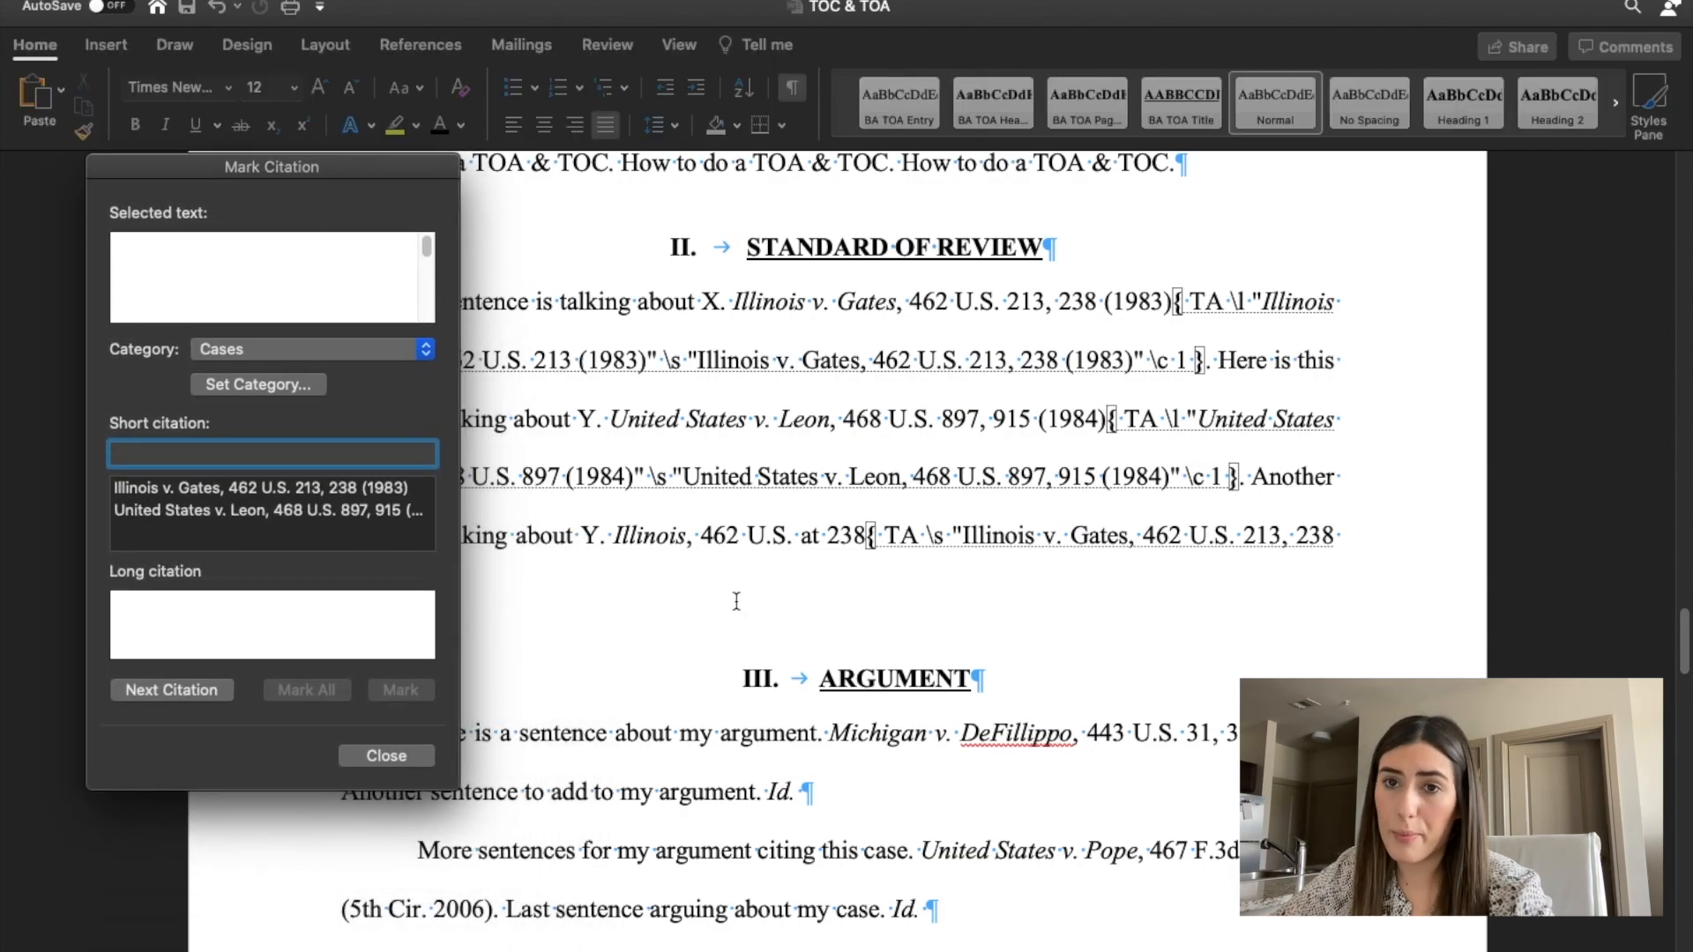
scroll(800, 512, "down", 3)
mouse_move(368, 166)
left_mouse_down()
mouse_move(281, 164)
mouse_move(363, 131)
mouse_move(362, 160)
left_mouse_up()
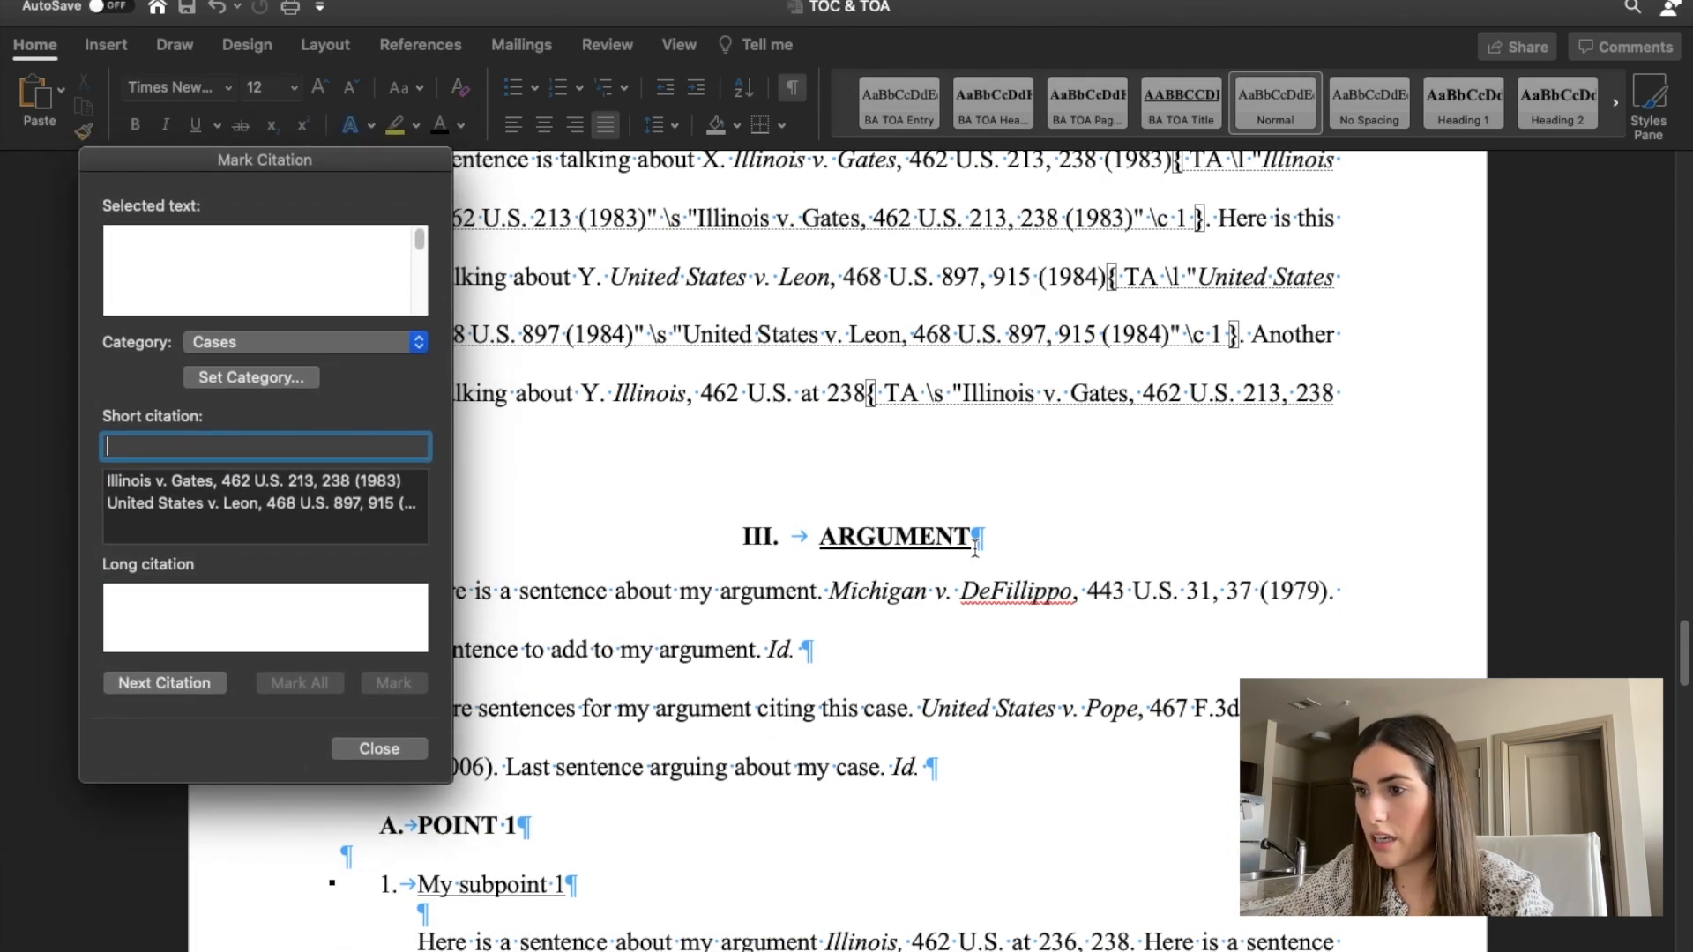
left_click(832, 589)
left_click(139, 685)
left_click_drag(830, 339, 1328, 333)
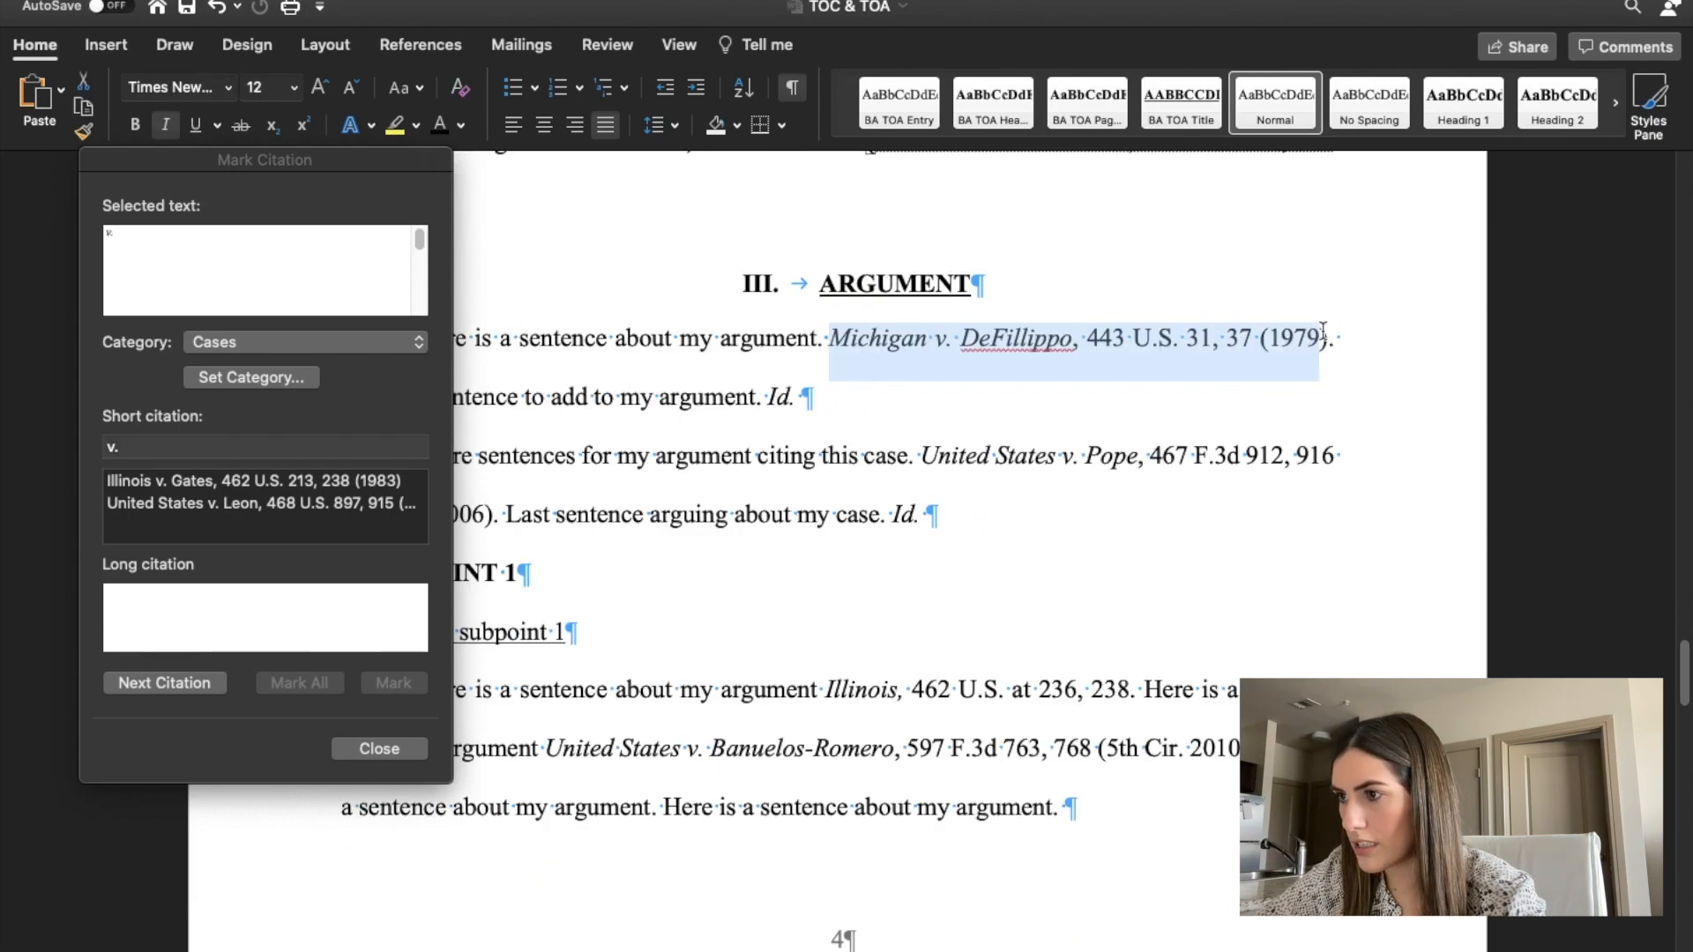
left_click(212, 297)
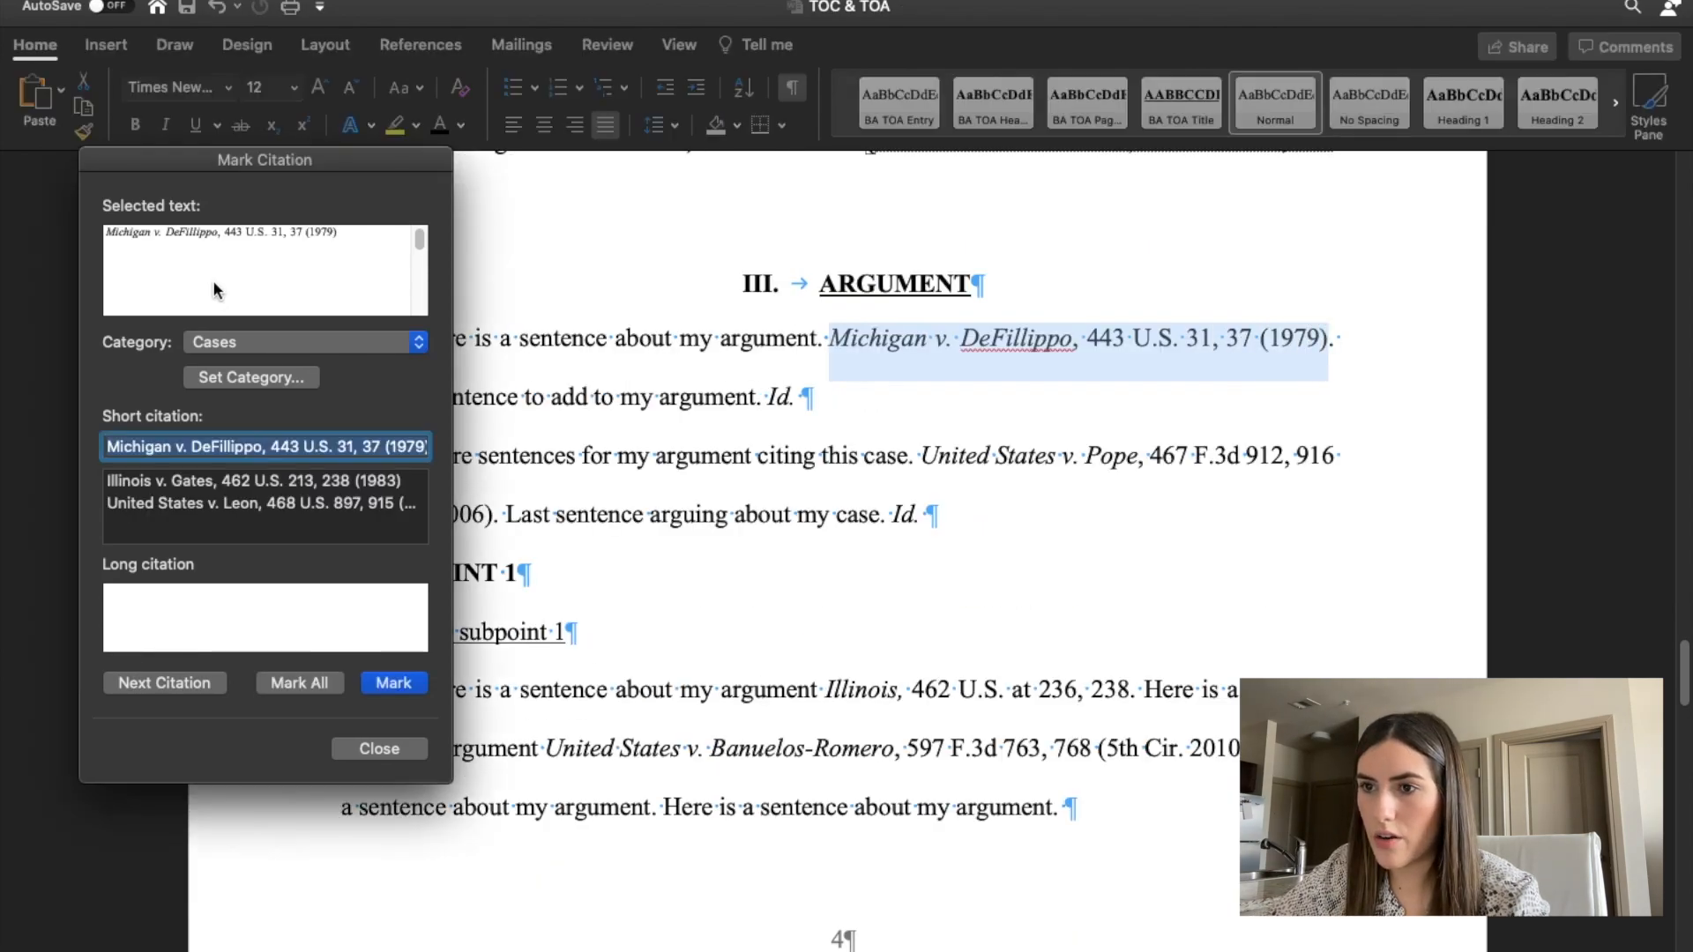
left_click(307, 228)
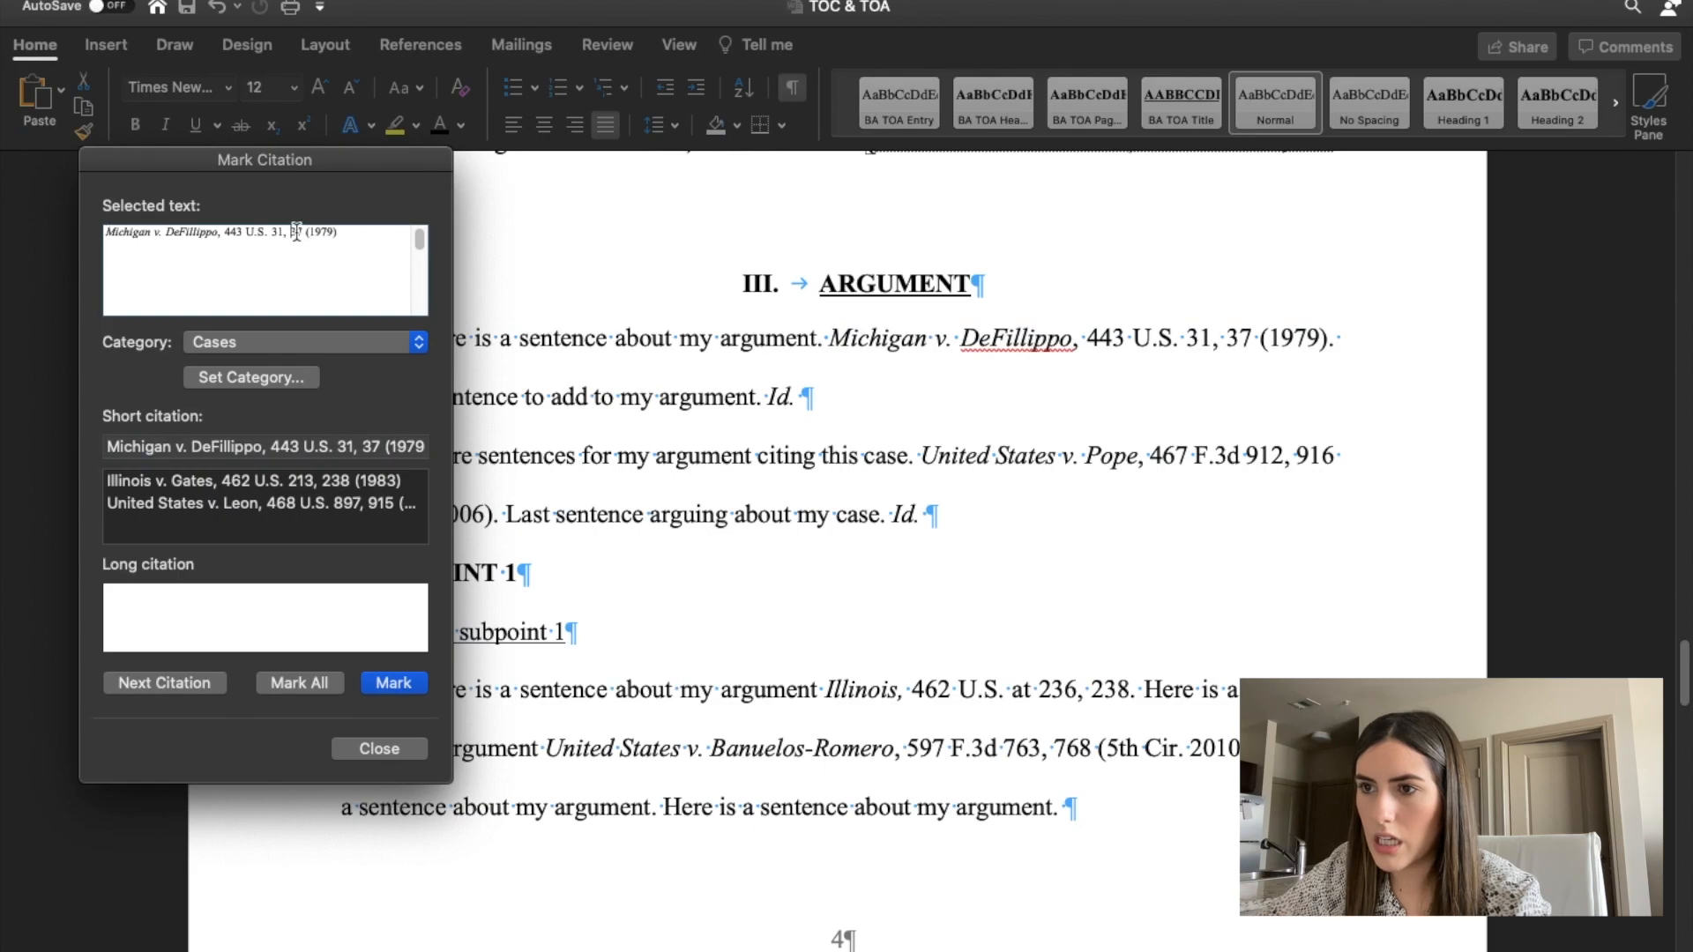
key("BackSpace")
key("BackSpace")
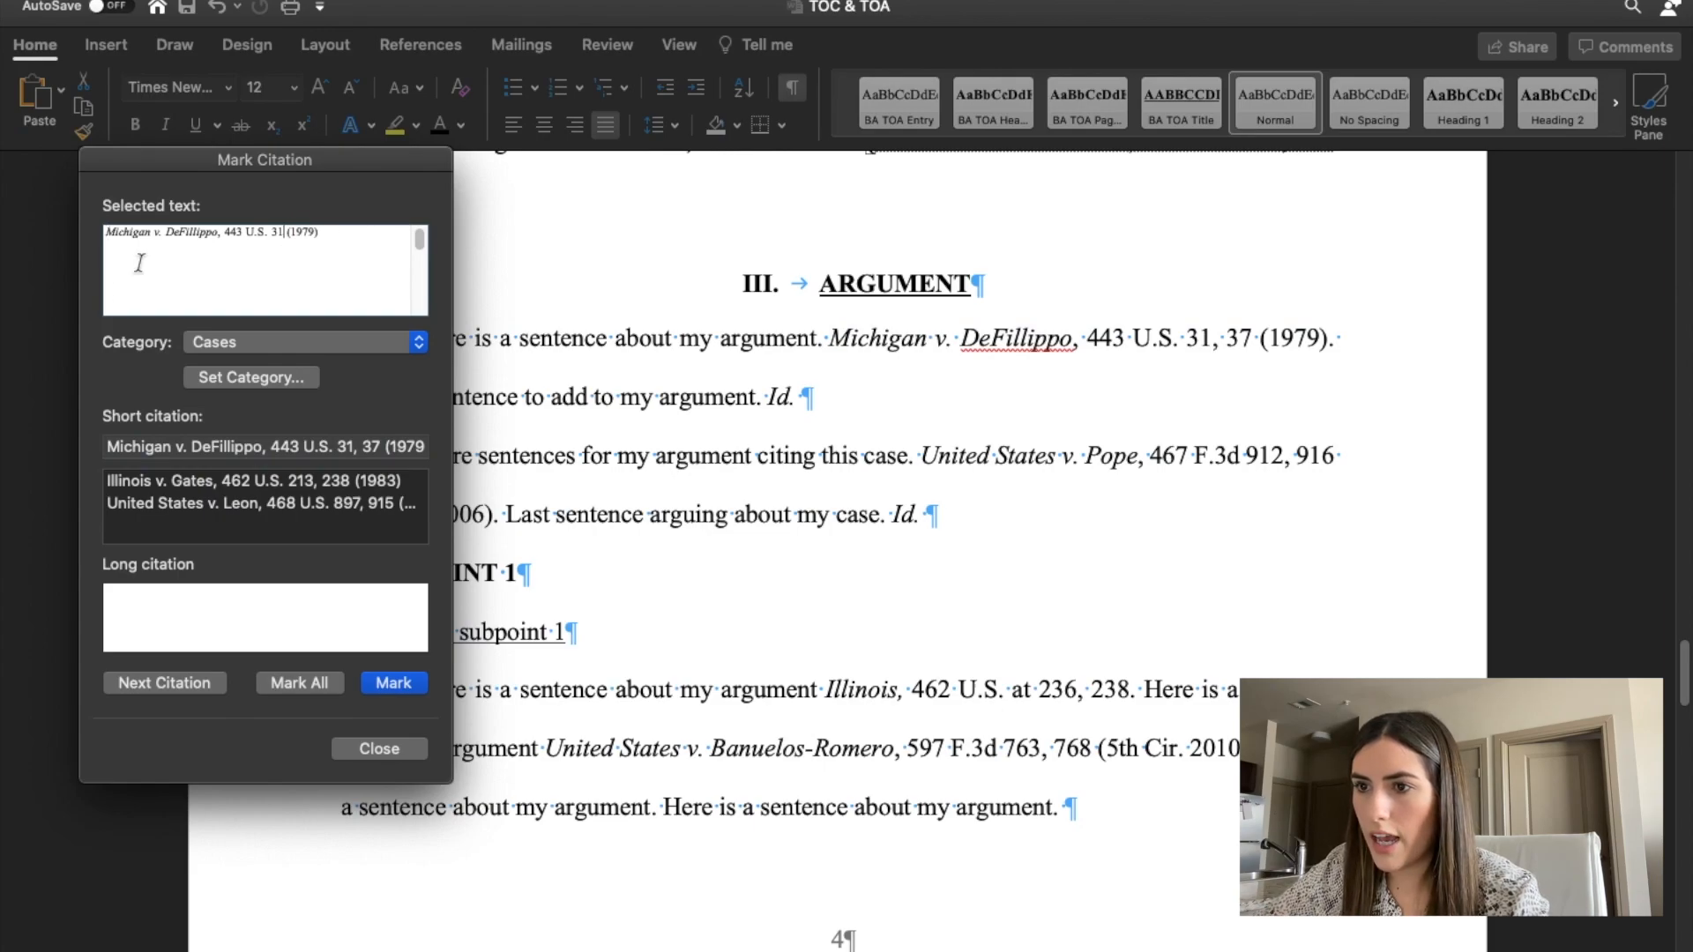
left_click(393, 683)
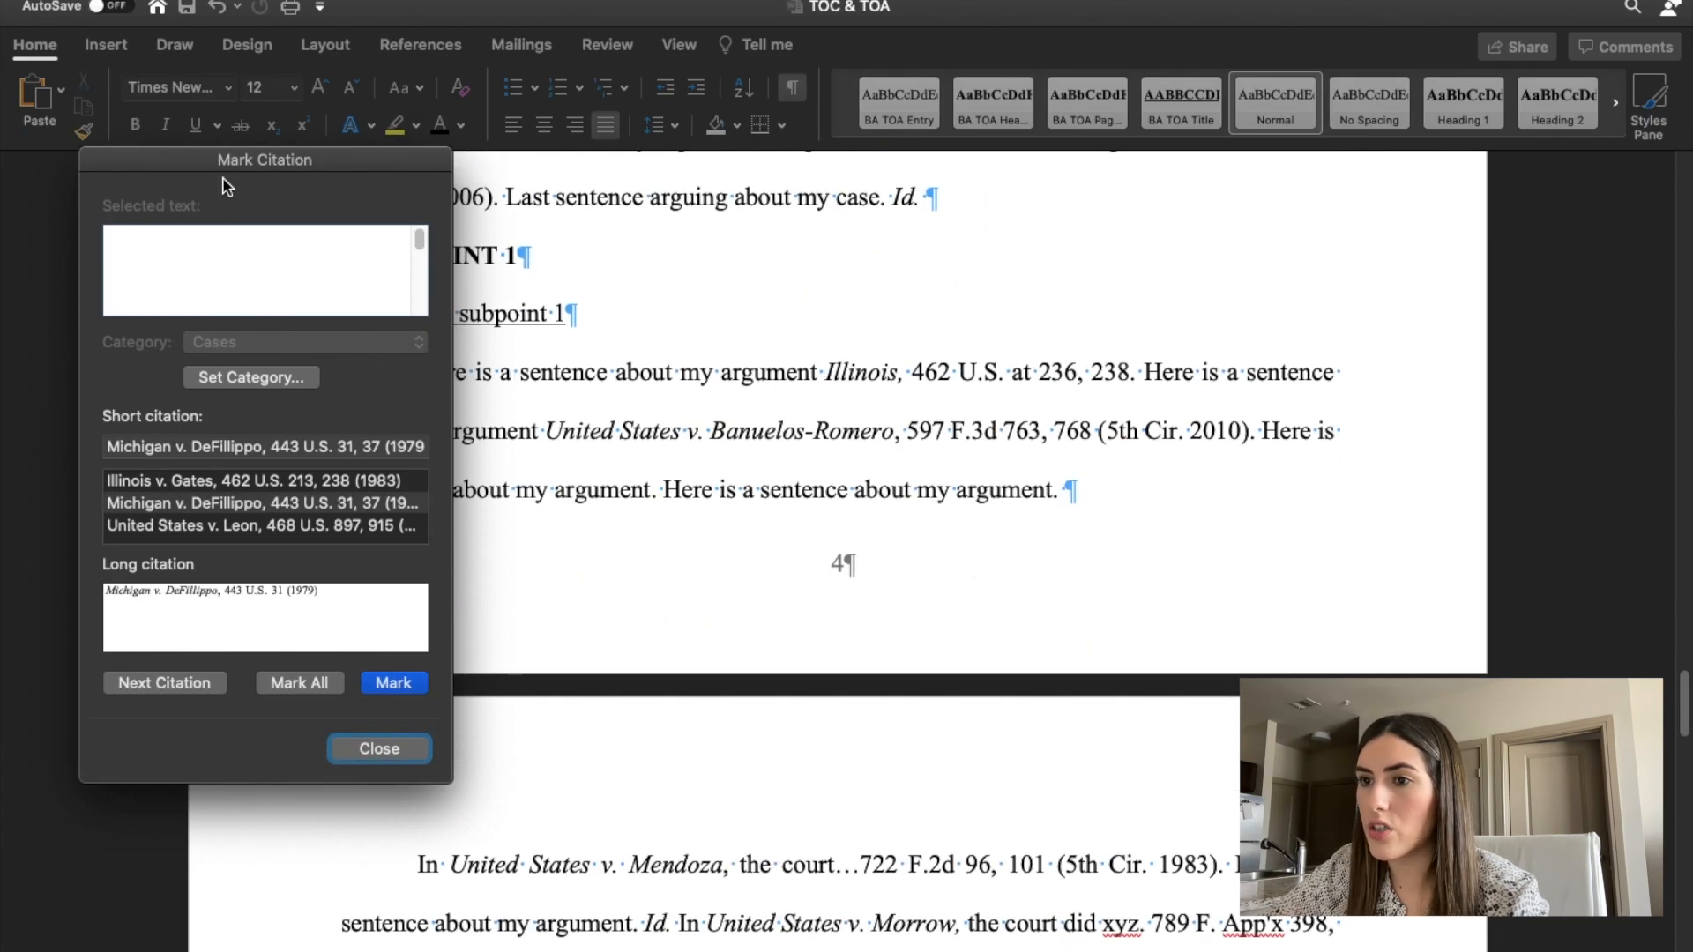
Mark the United States v. Pope citation under Argument as a case, removing pinpoint page 916 so it reads 467 F.3d 912 (5th Cir. 2006).
left_click_drag(225, 159, 943, 543)
scroll(811, 311, "up", 1)
scroll(811, 311, "up", 4)
left_click(1038, 377)
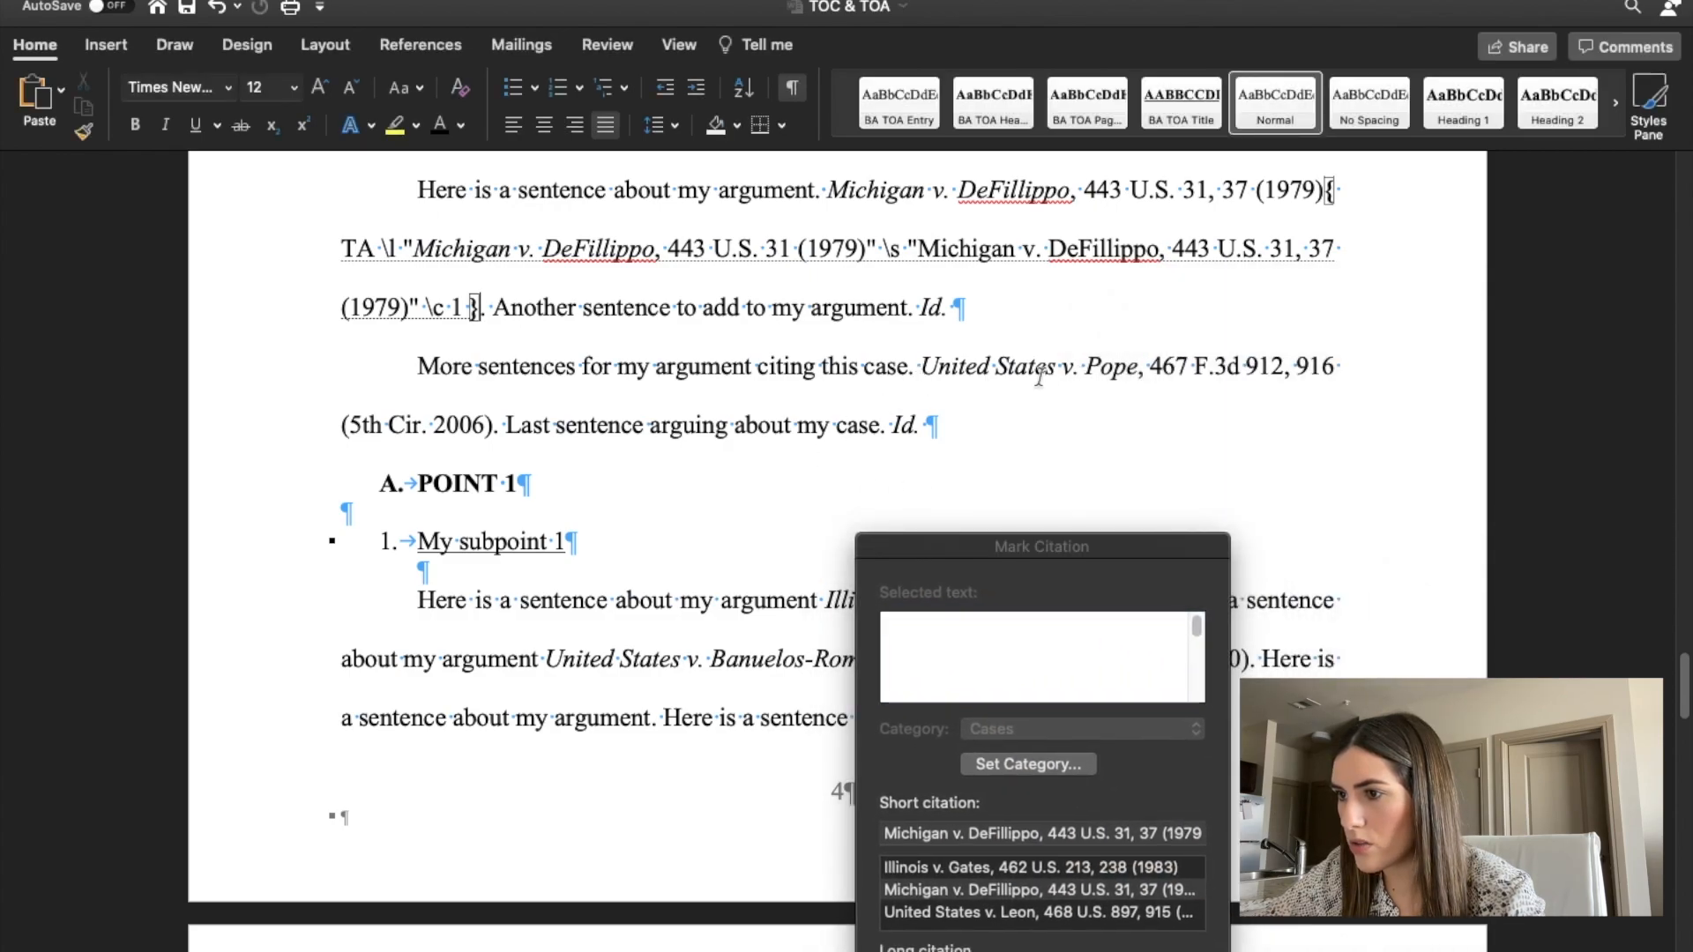
left_click_drag(924, 365, 492, 434)
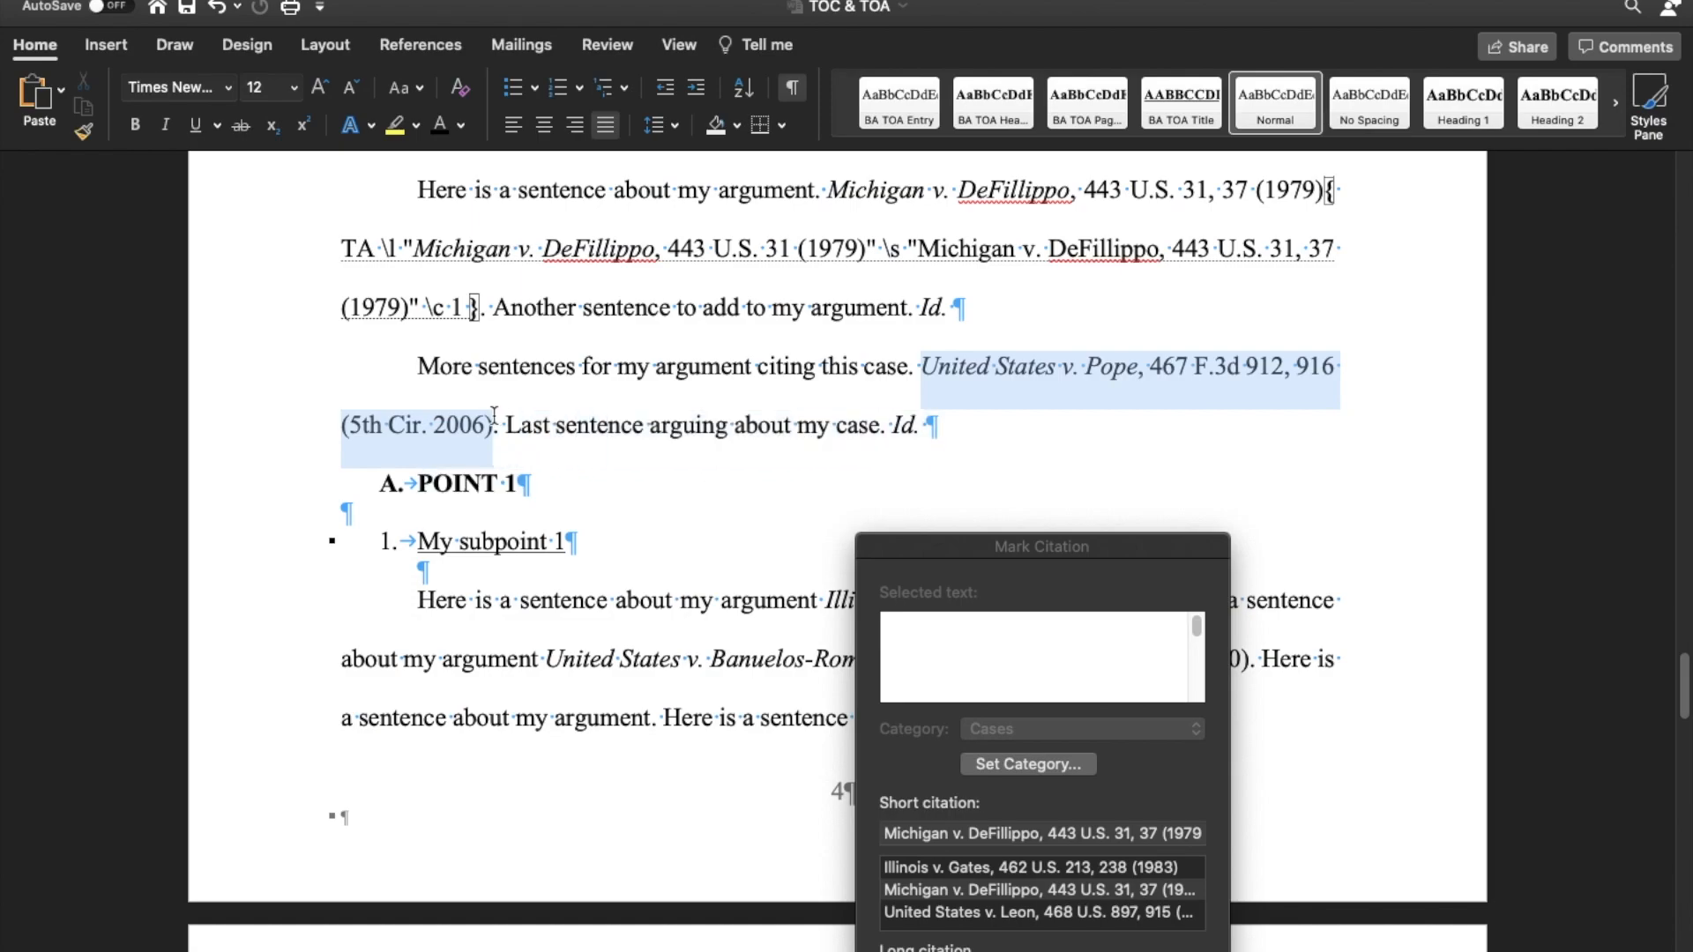
left_click(998, 670)
left_click_drag(957, 534, 829, 240)
left_click(959, 323)
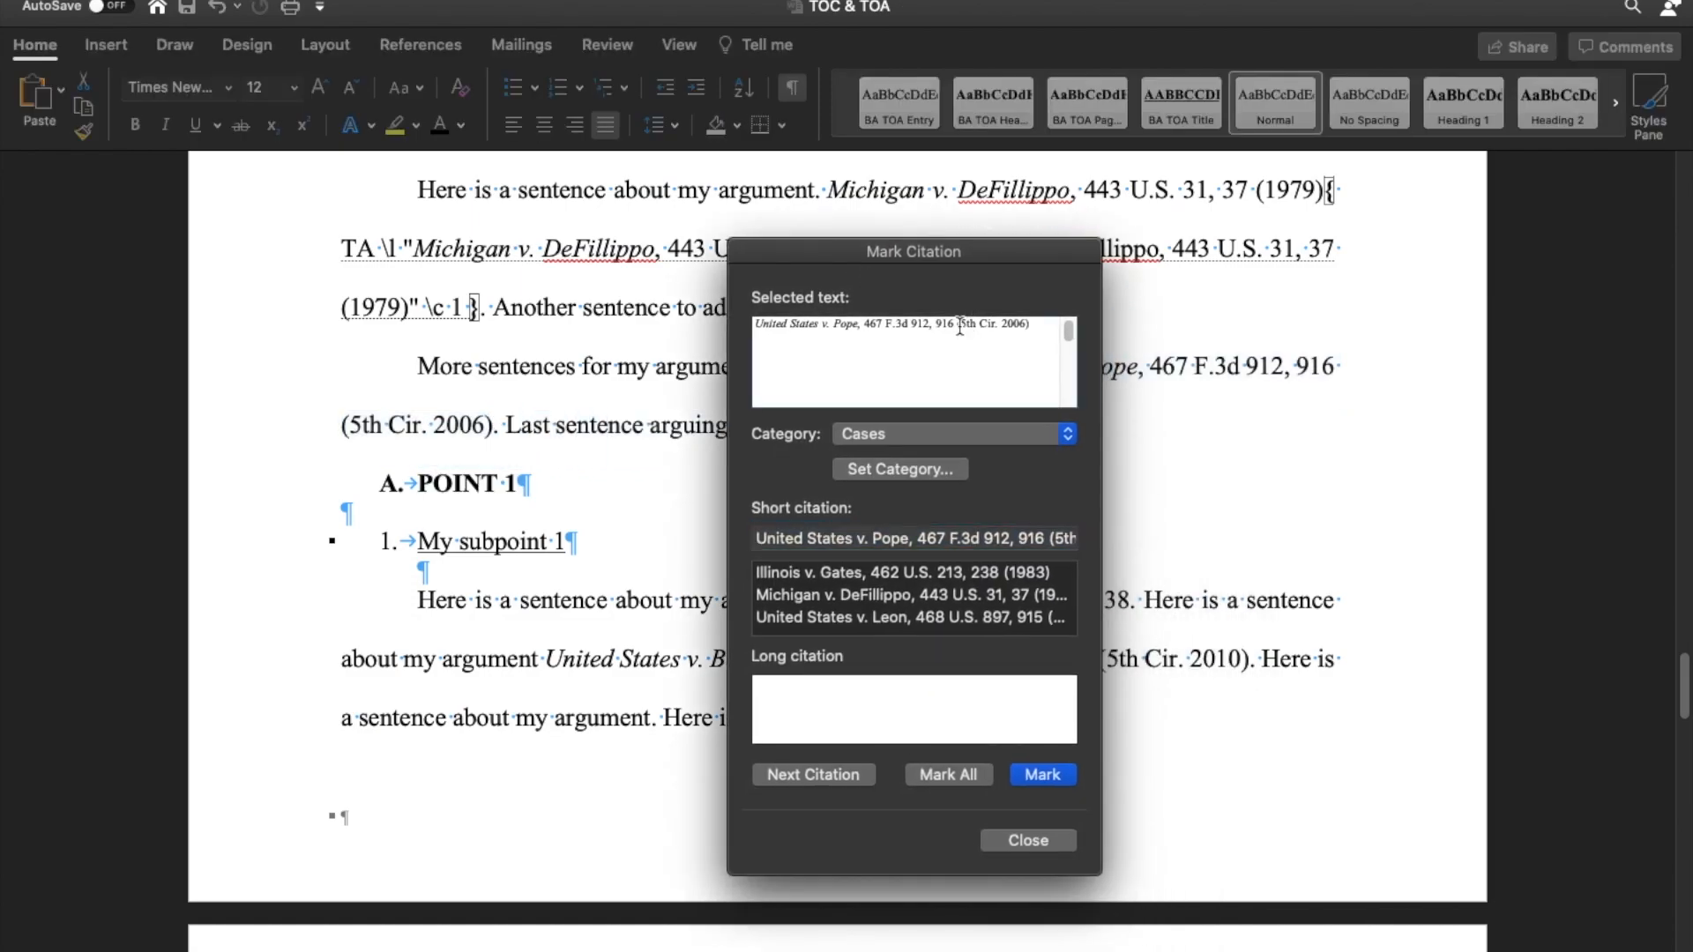
left_click_drag(937, 327, 931, 327)
key("BackSpace")
left_click(1038, 776)
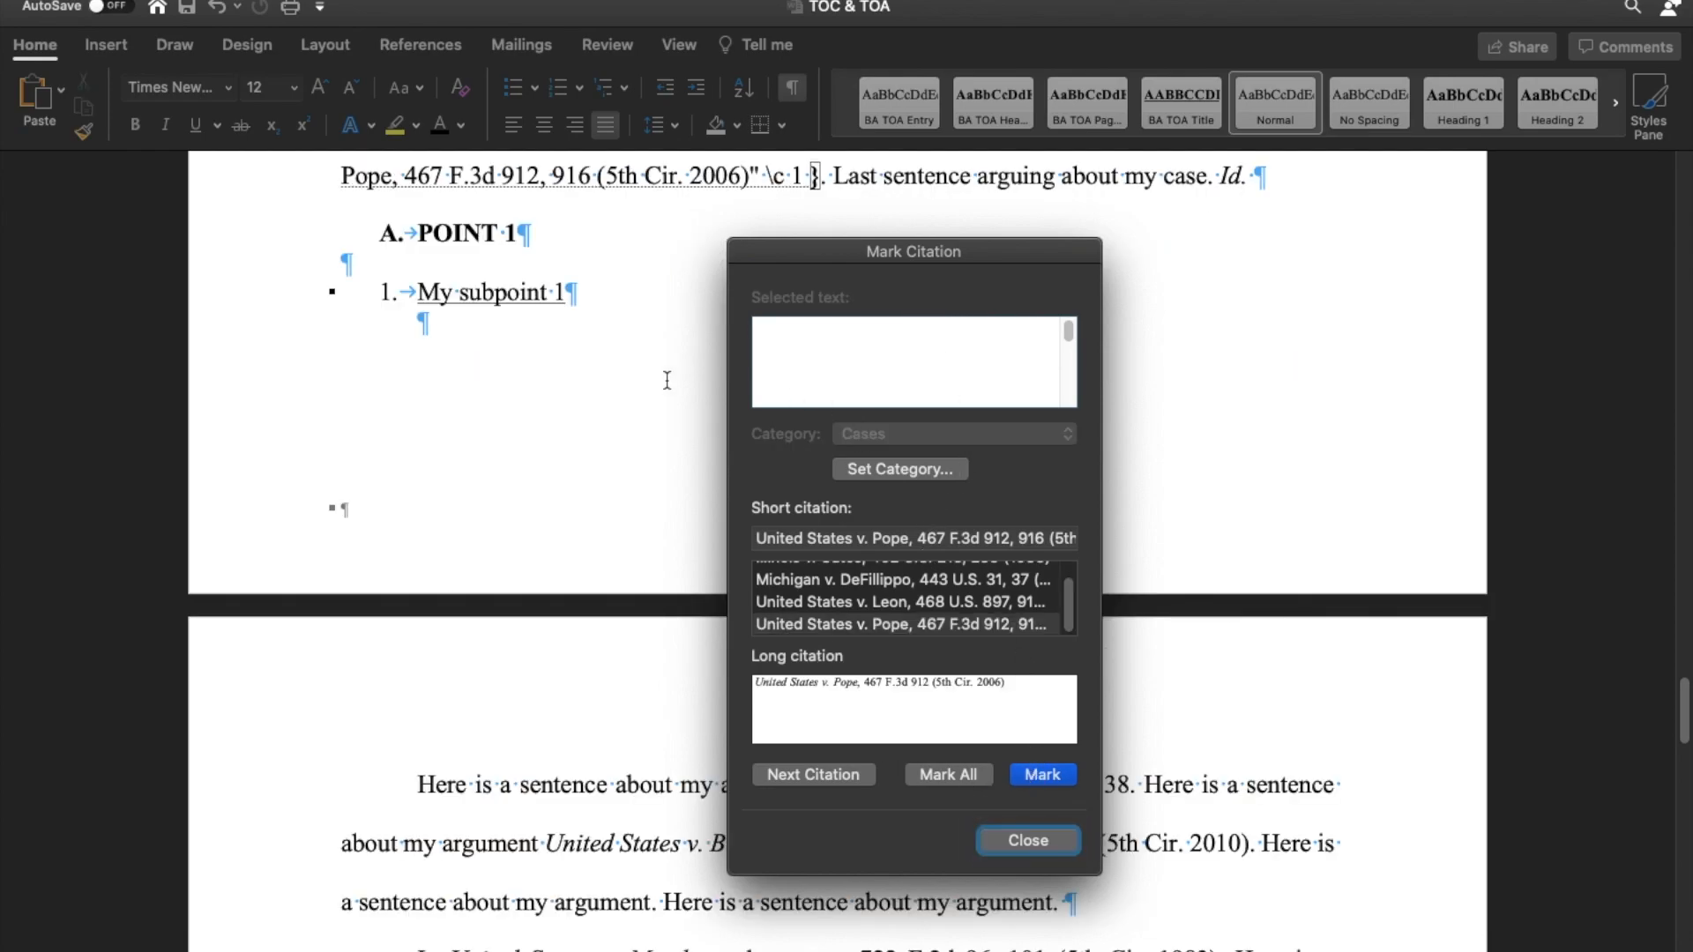
Mark the short cite Illinois, 462 U.S. at 236, 238 under My subpoint 1, linking it to the existing Illinois v. Gates entry.
left_click(795, 773)
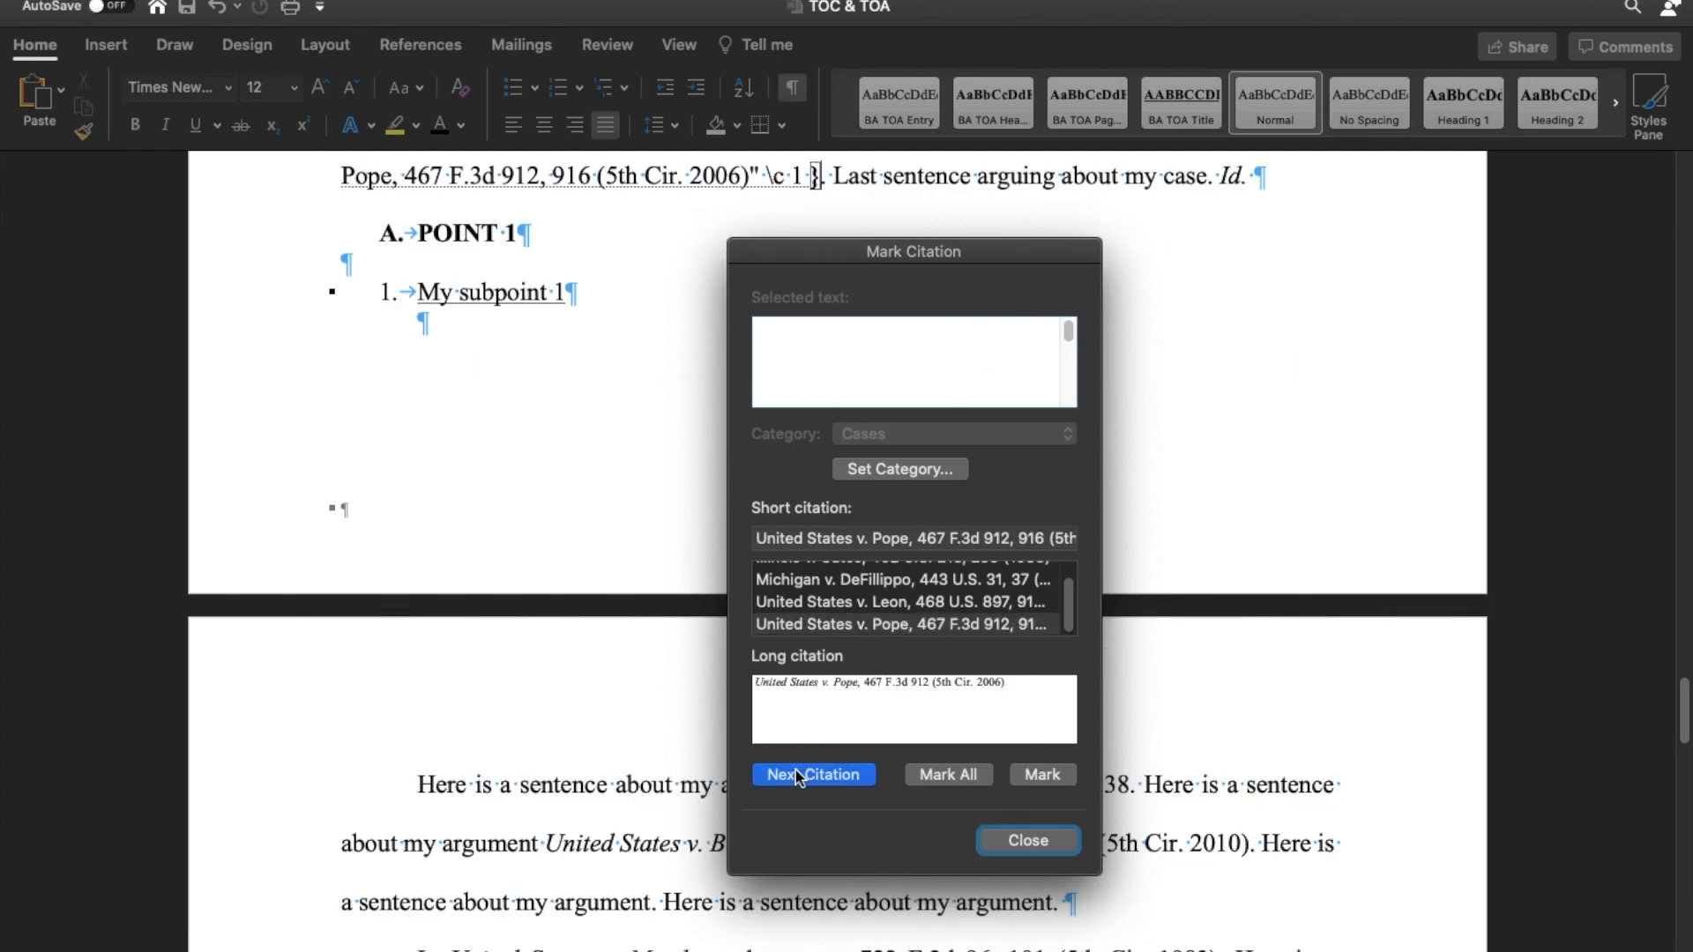
scroll(611, 654, "up", 1)
scroll(610, 654, "down", 10)
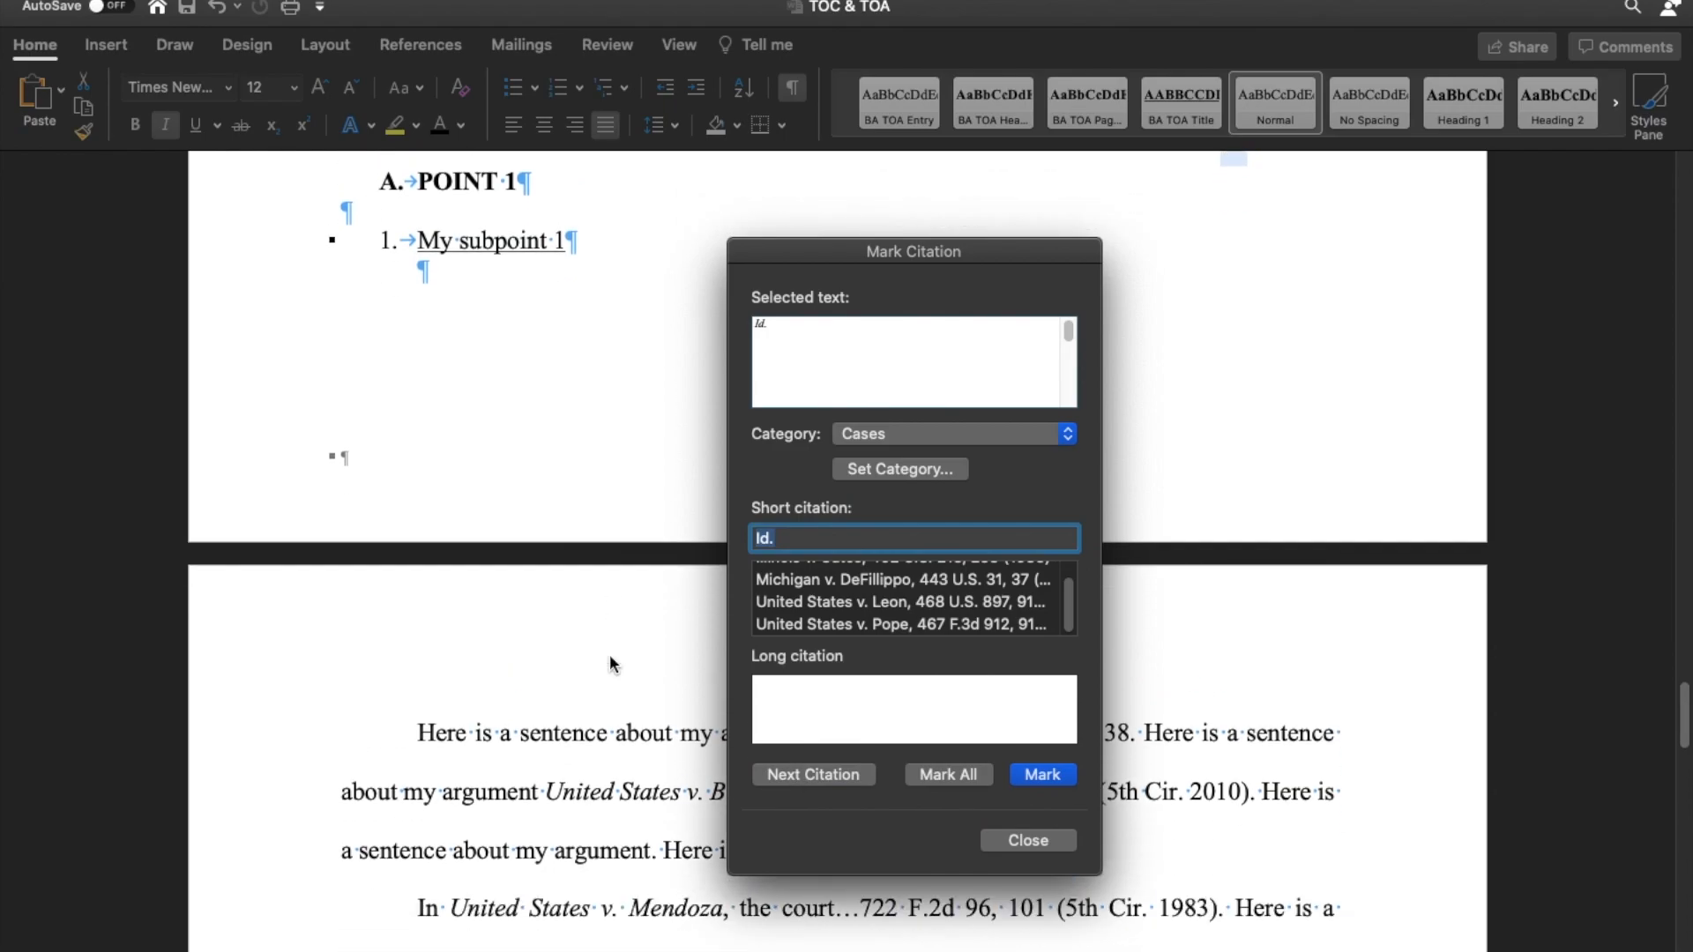
left_click_drag(841, 251, 911, 473)
left_click(830, 254)
left_click_drag(830, 254, 1129, 249)
left_click_drag(970, 476, 1305, 128)
left_click(1214, 255)
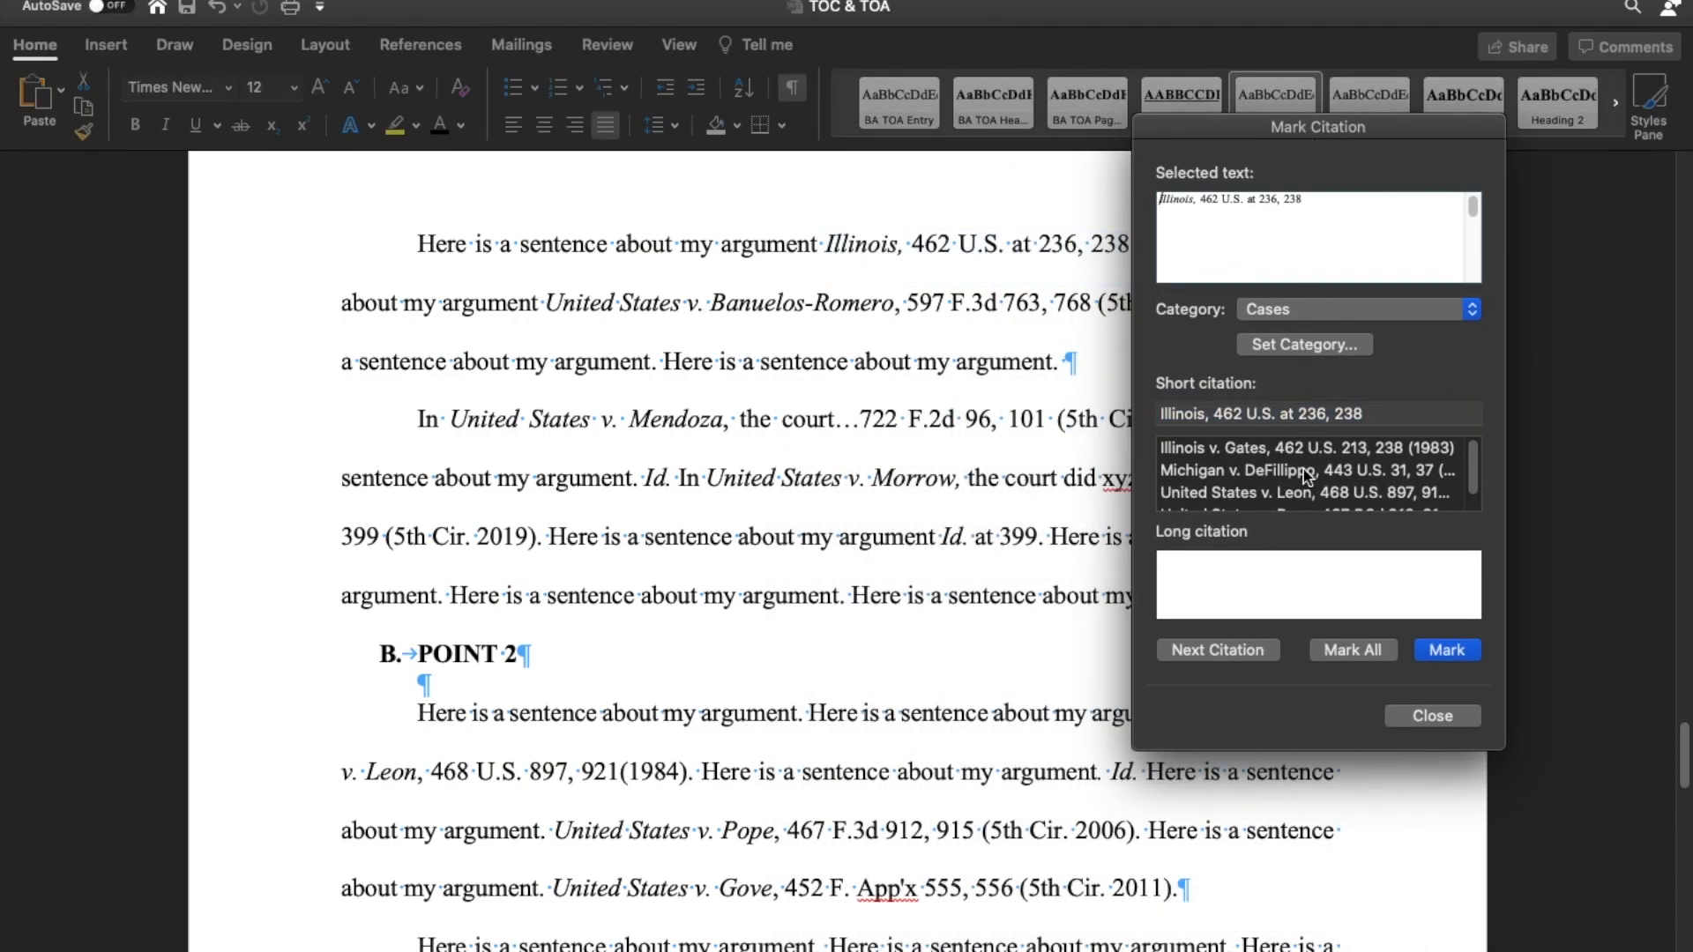
left_click(1247, 450)
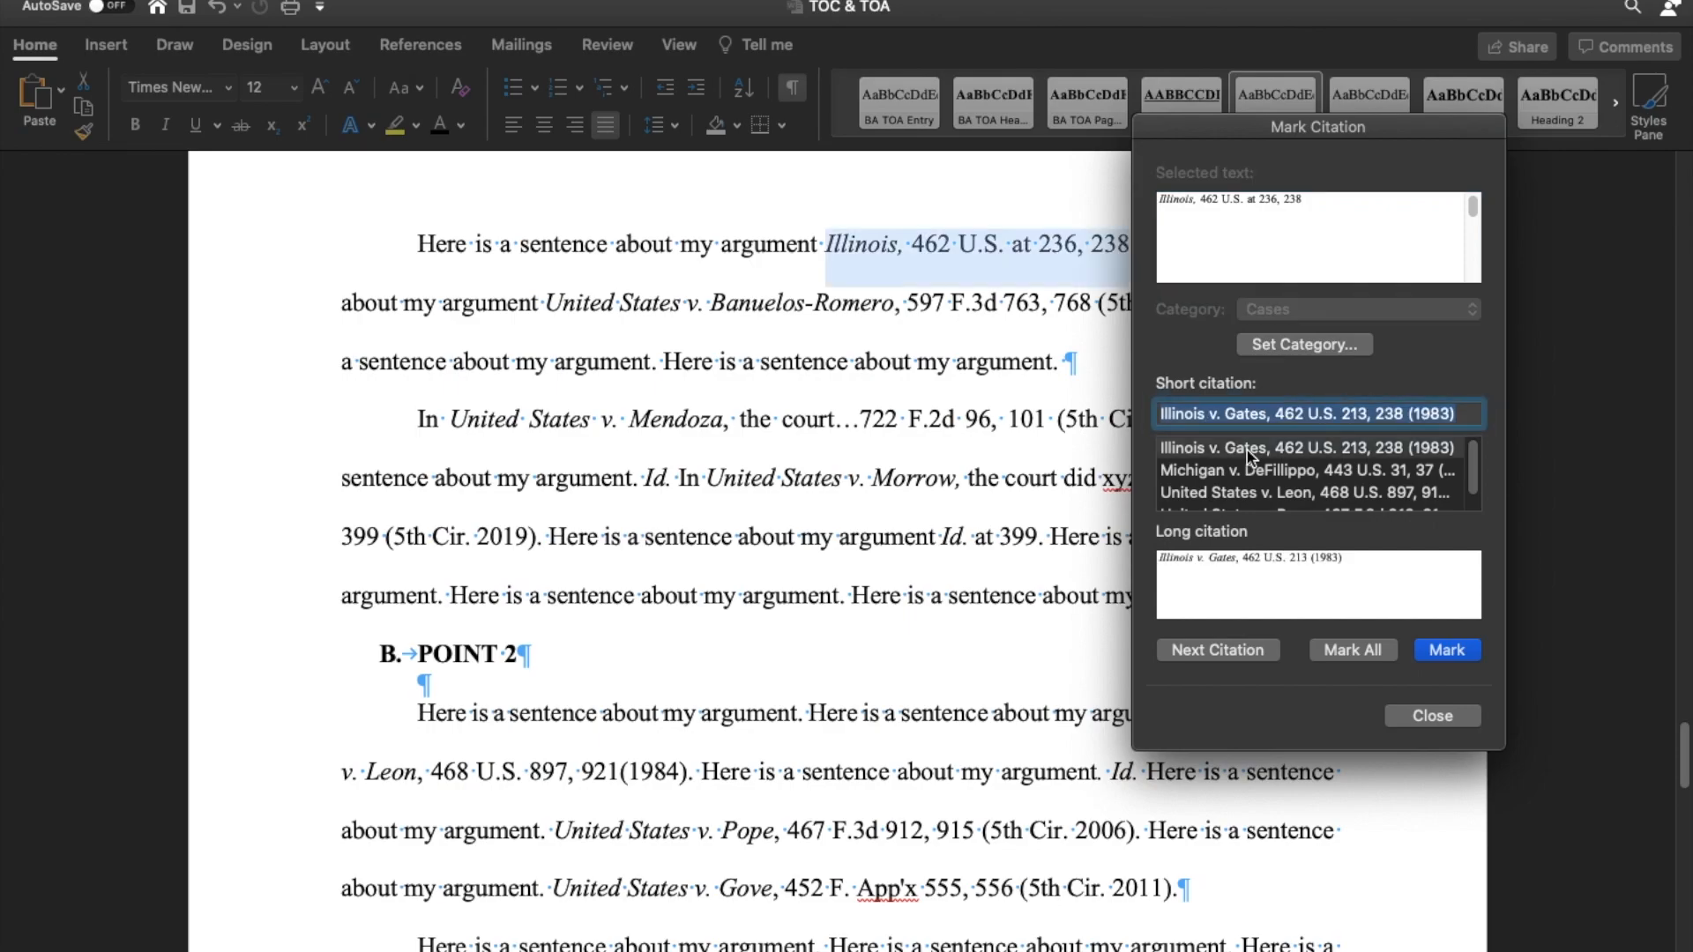
left_click(1455, 653)
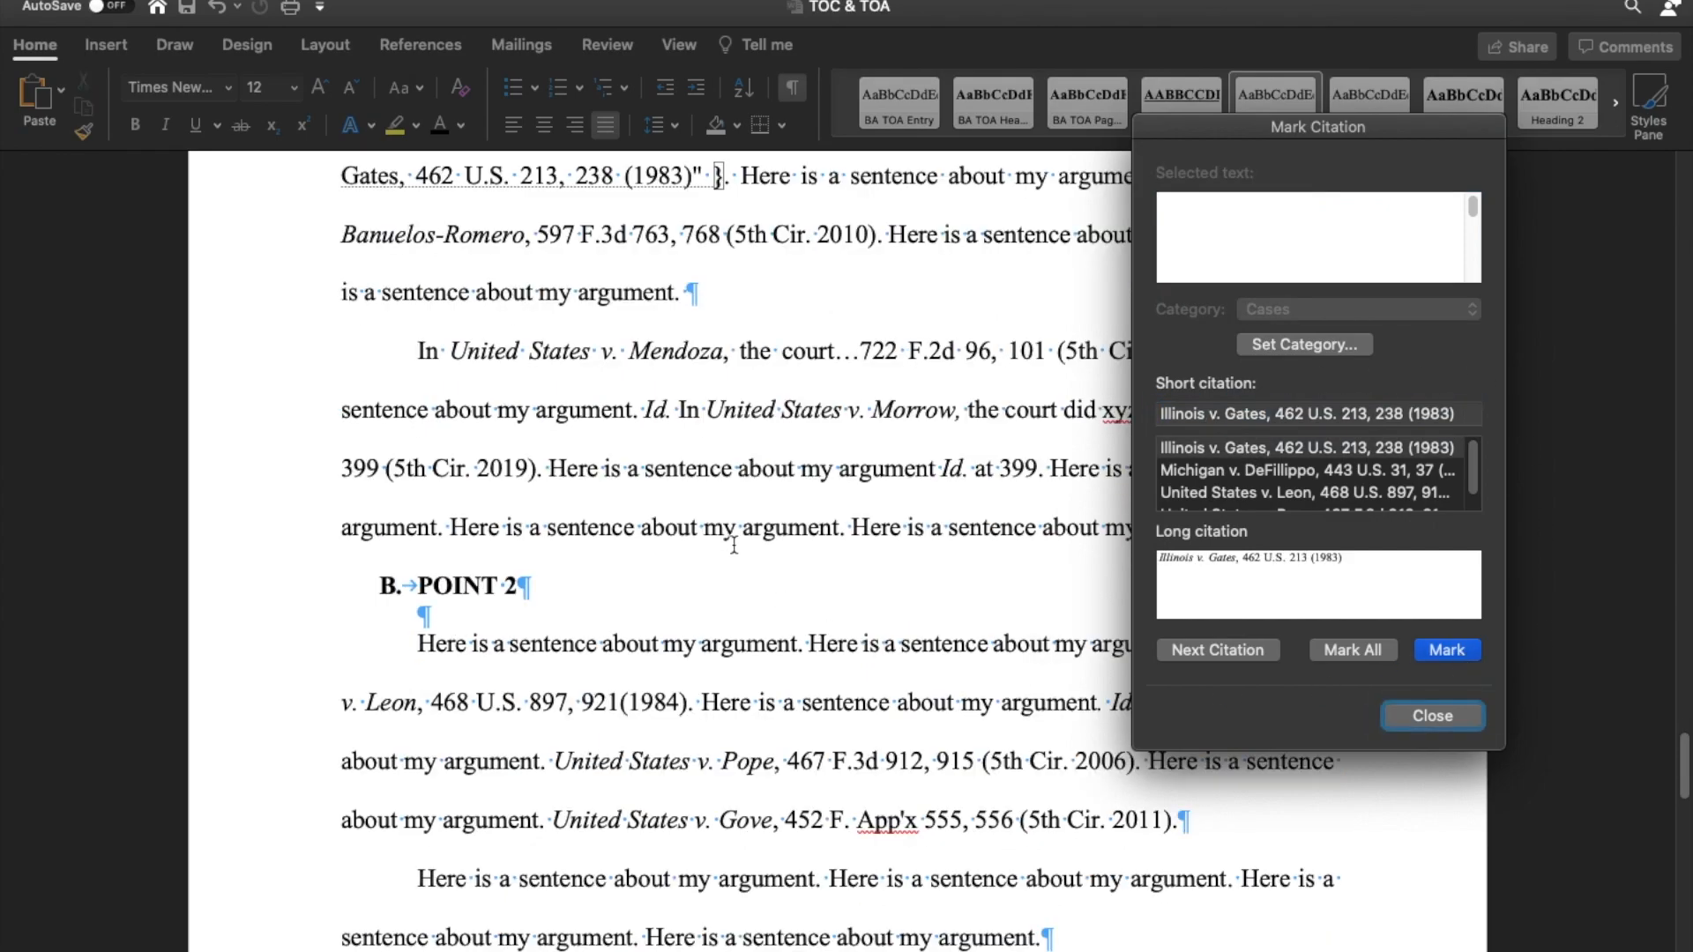
left_click_drag(1254, 146, 1239, 540)
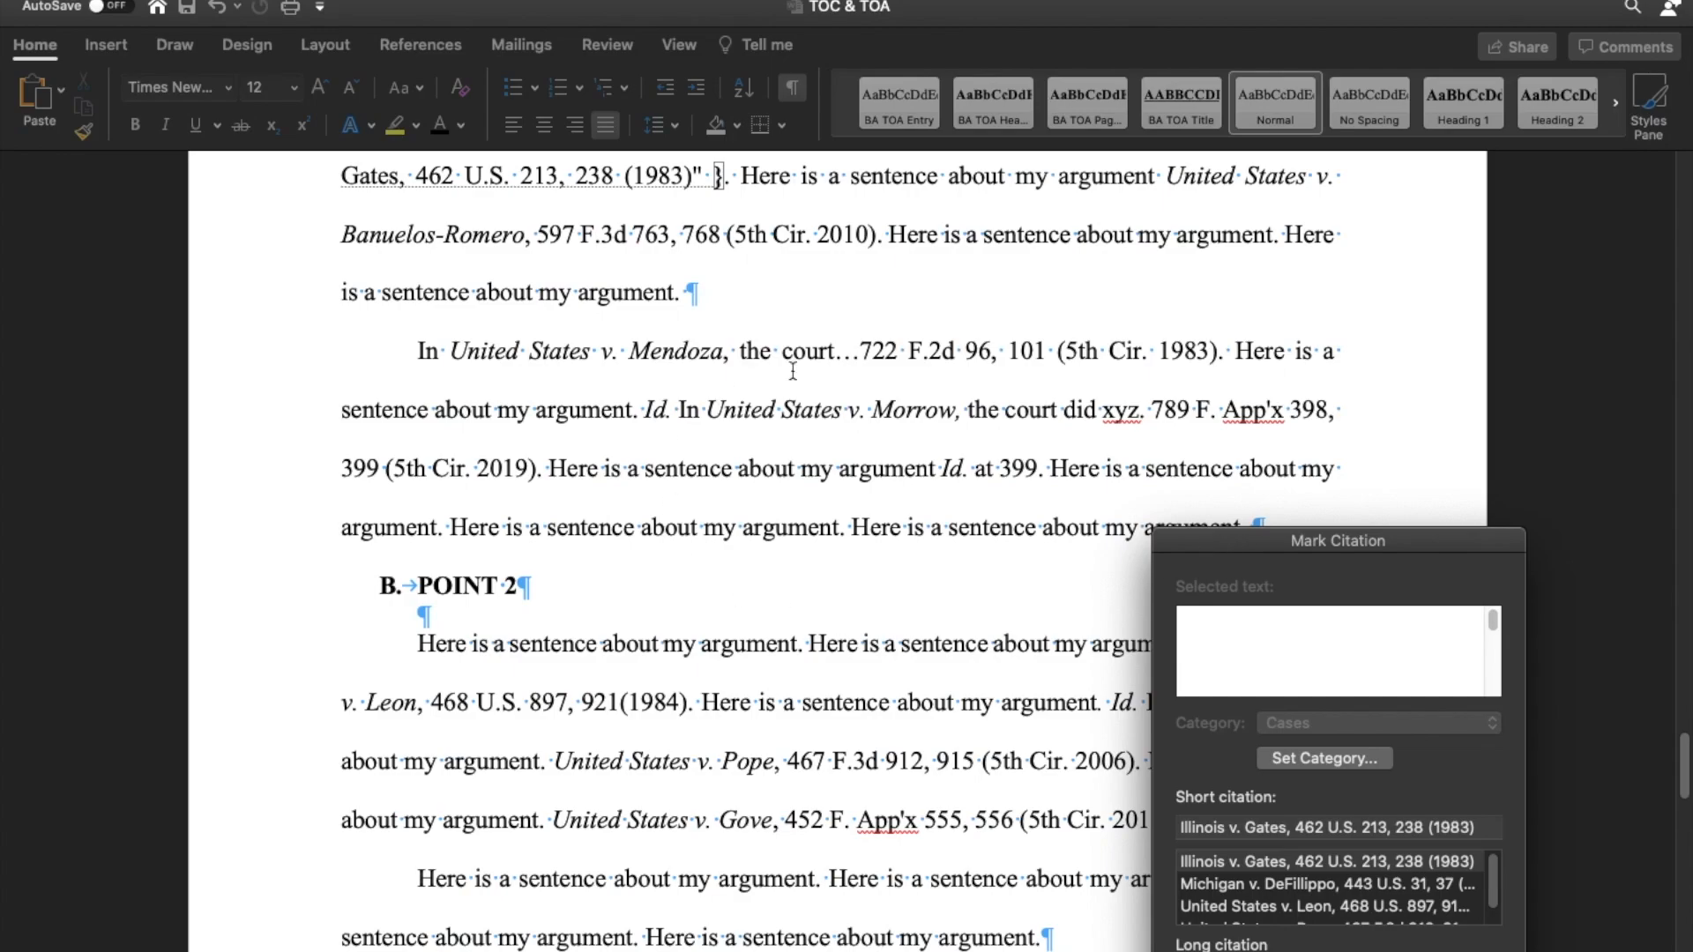
Mark the United States v. Banuelos-Romero citation as a case, removing pinpoint page 768 so it reads 597 F.3d 763 (5th Cir. 2010).
left_click_drag(1260, 551, 1311, 288)
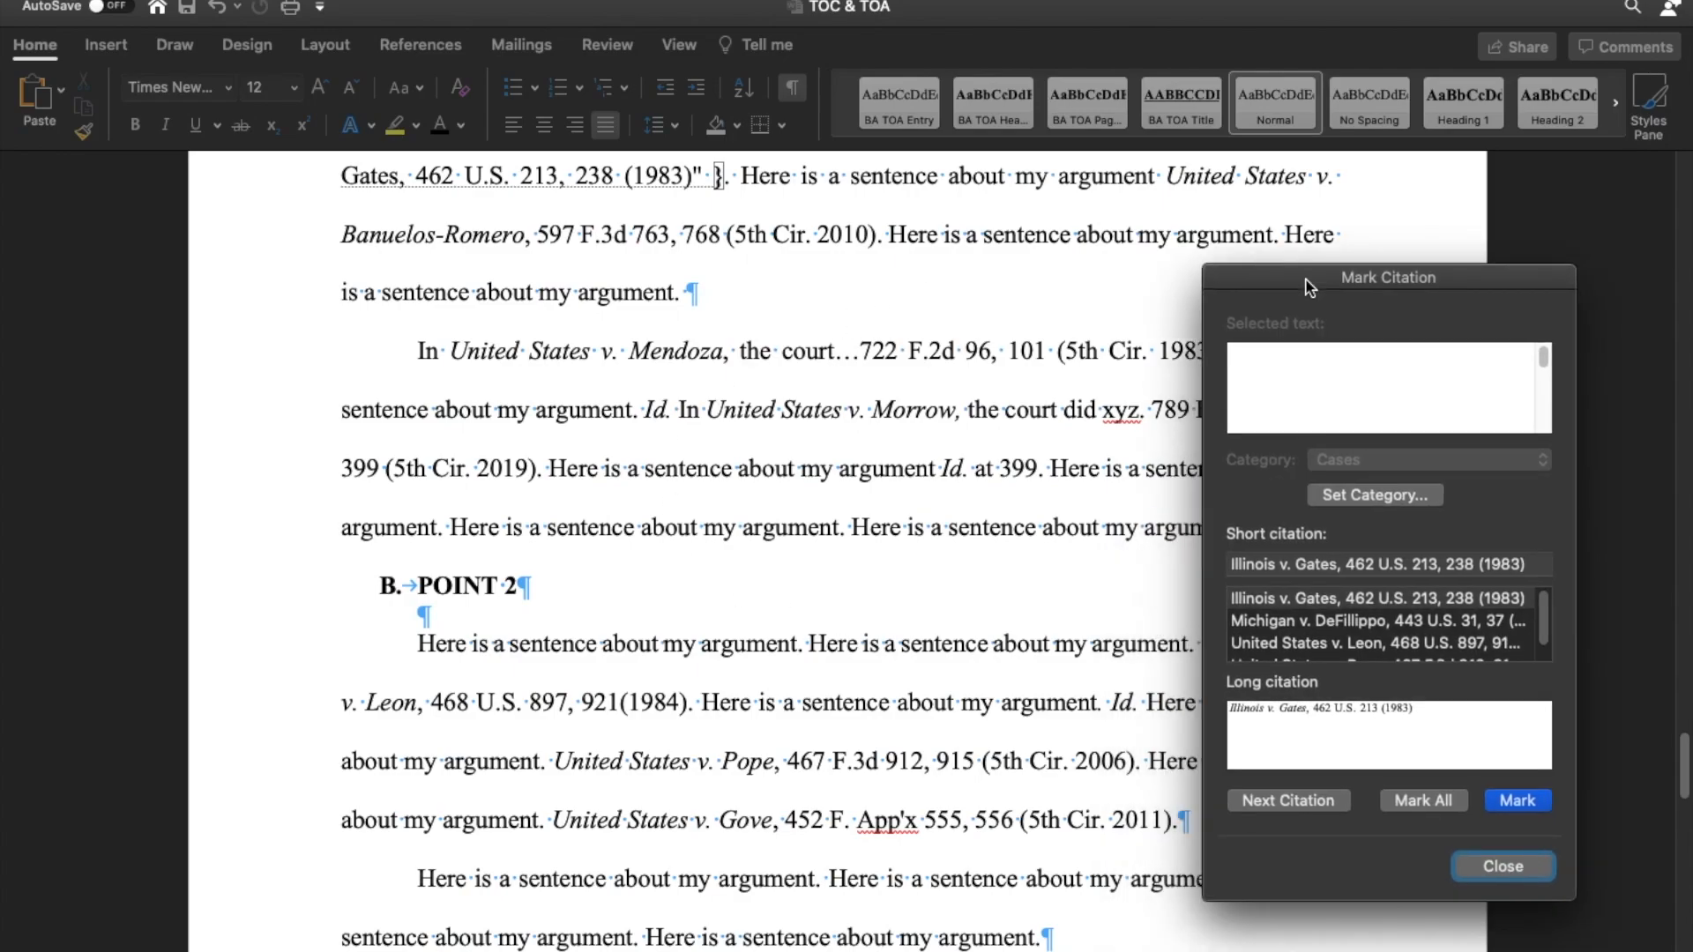
left_click(1315, 800)
left_click(1150, 237)
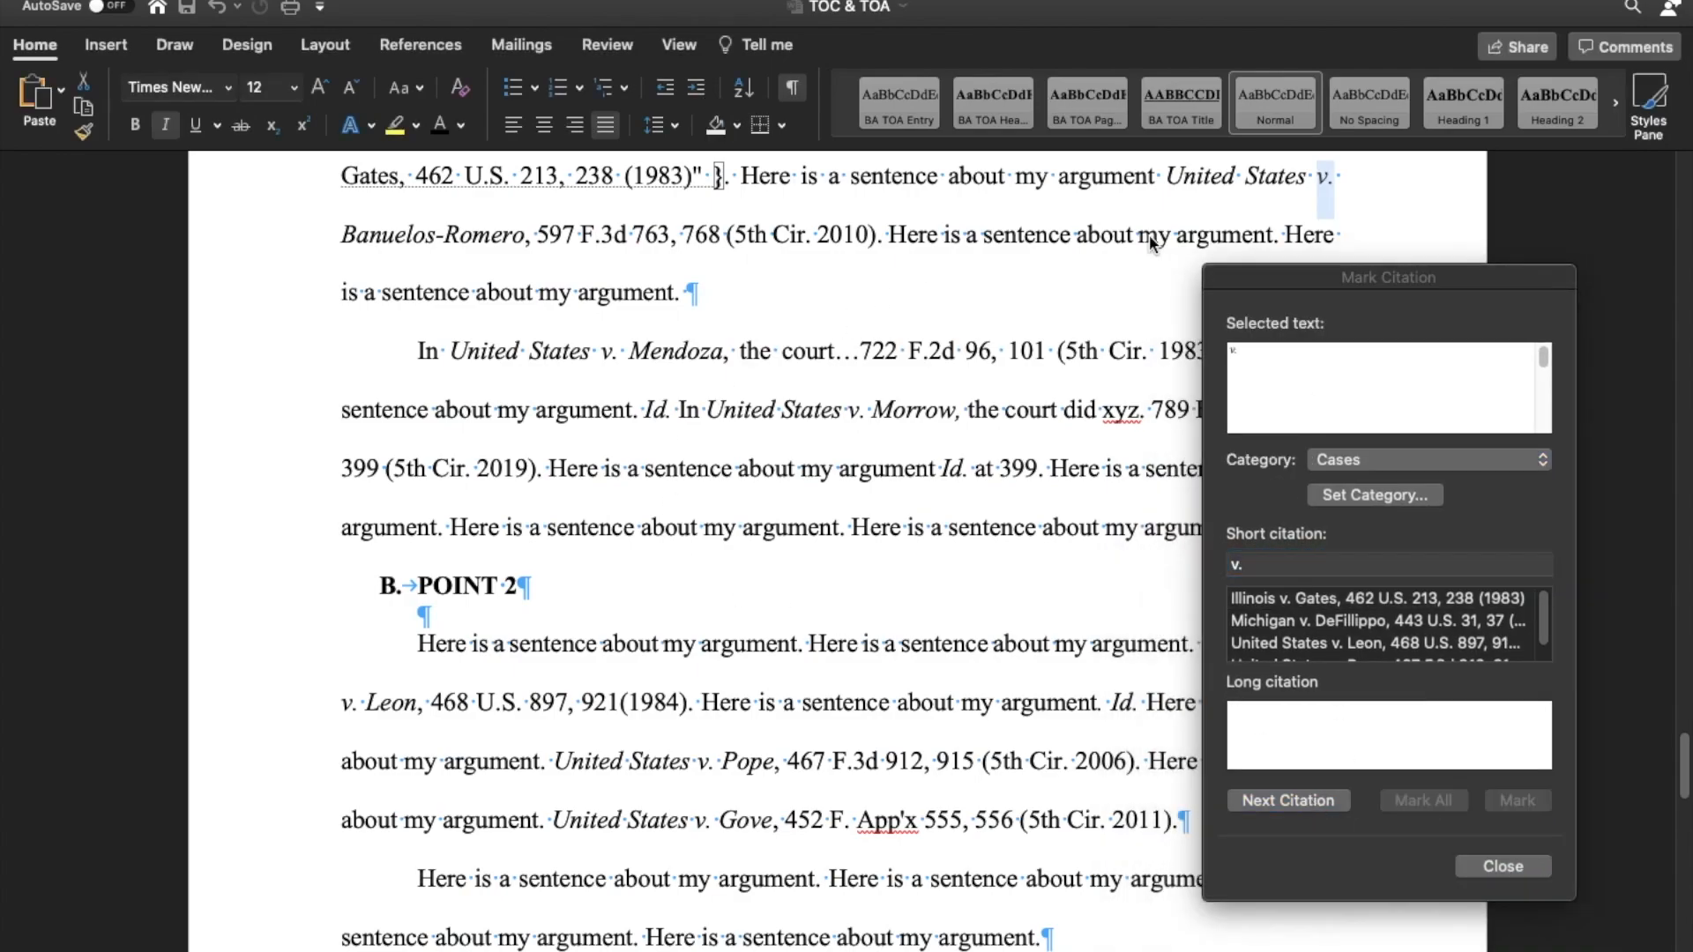
left_click_drag(1158, 187, 882, 225)
left_click(1426, 361)
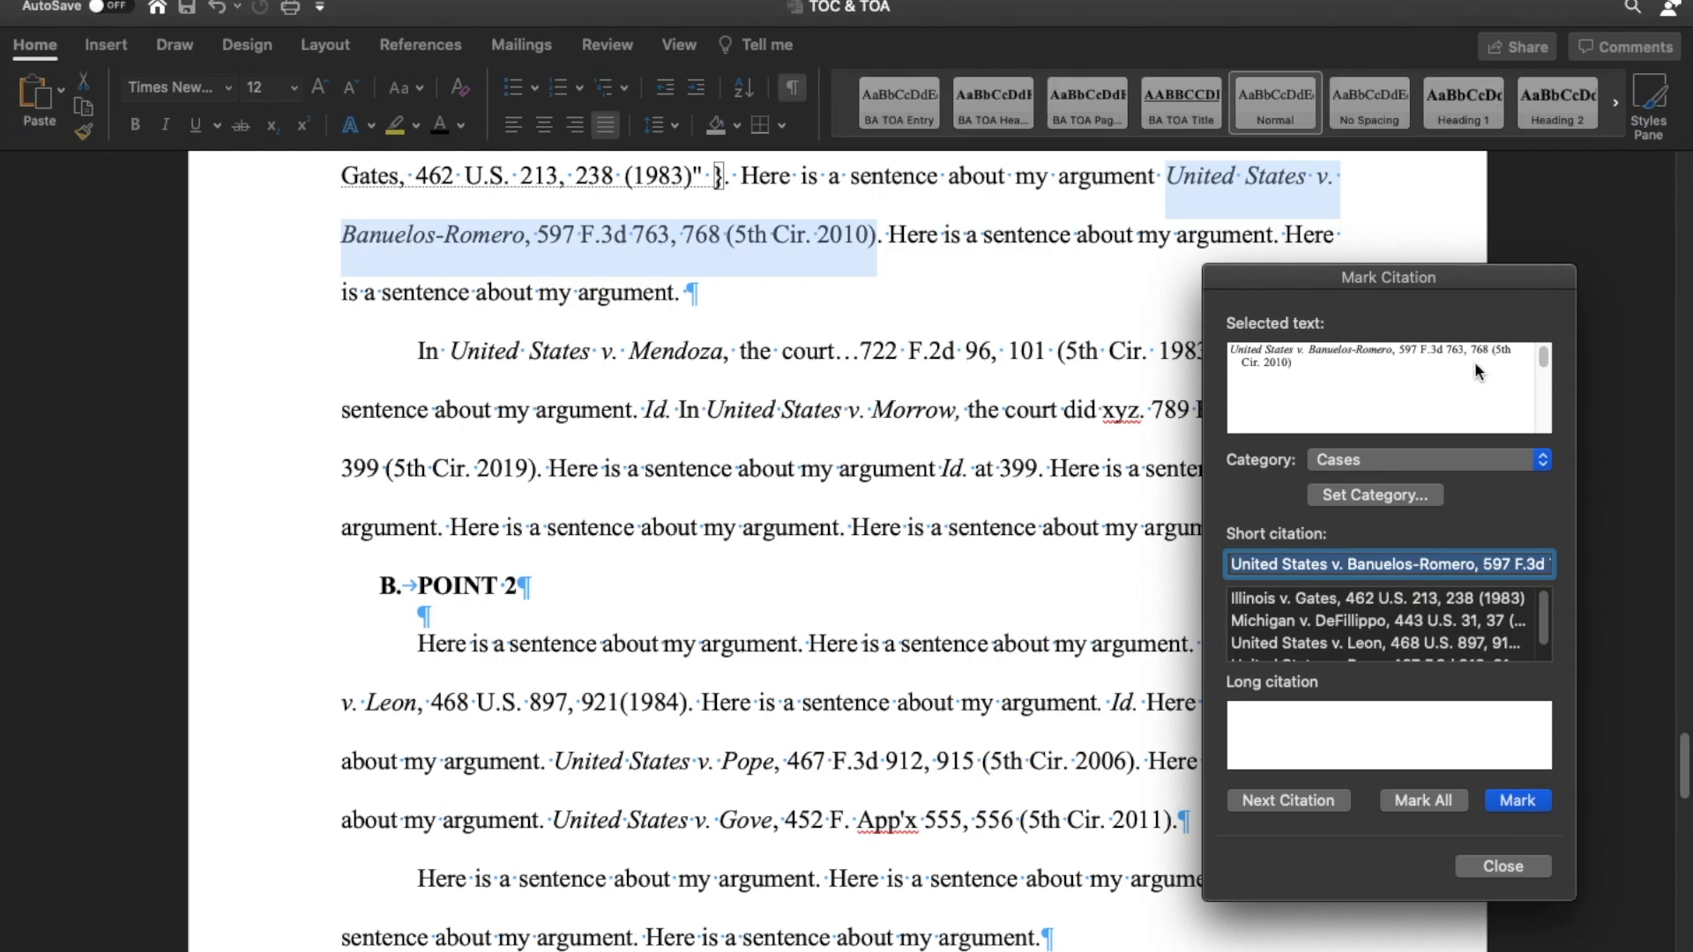
left_click_drag(1493, 346, 1478, 345)
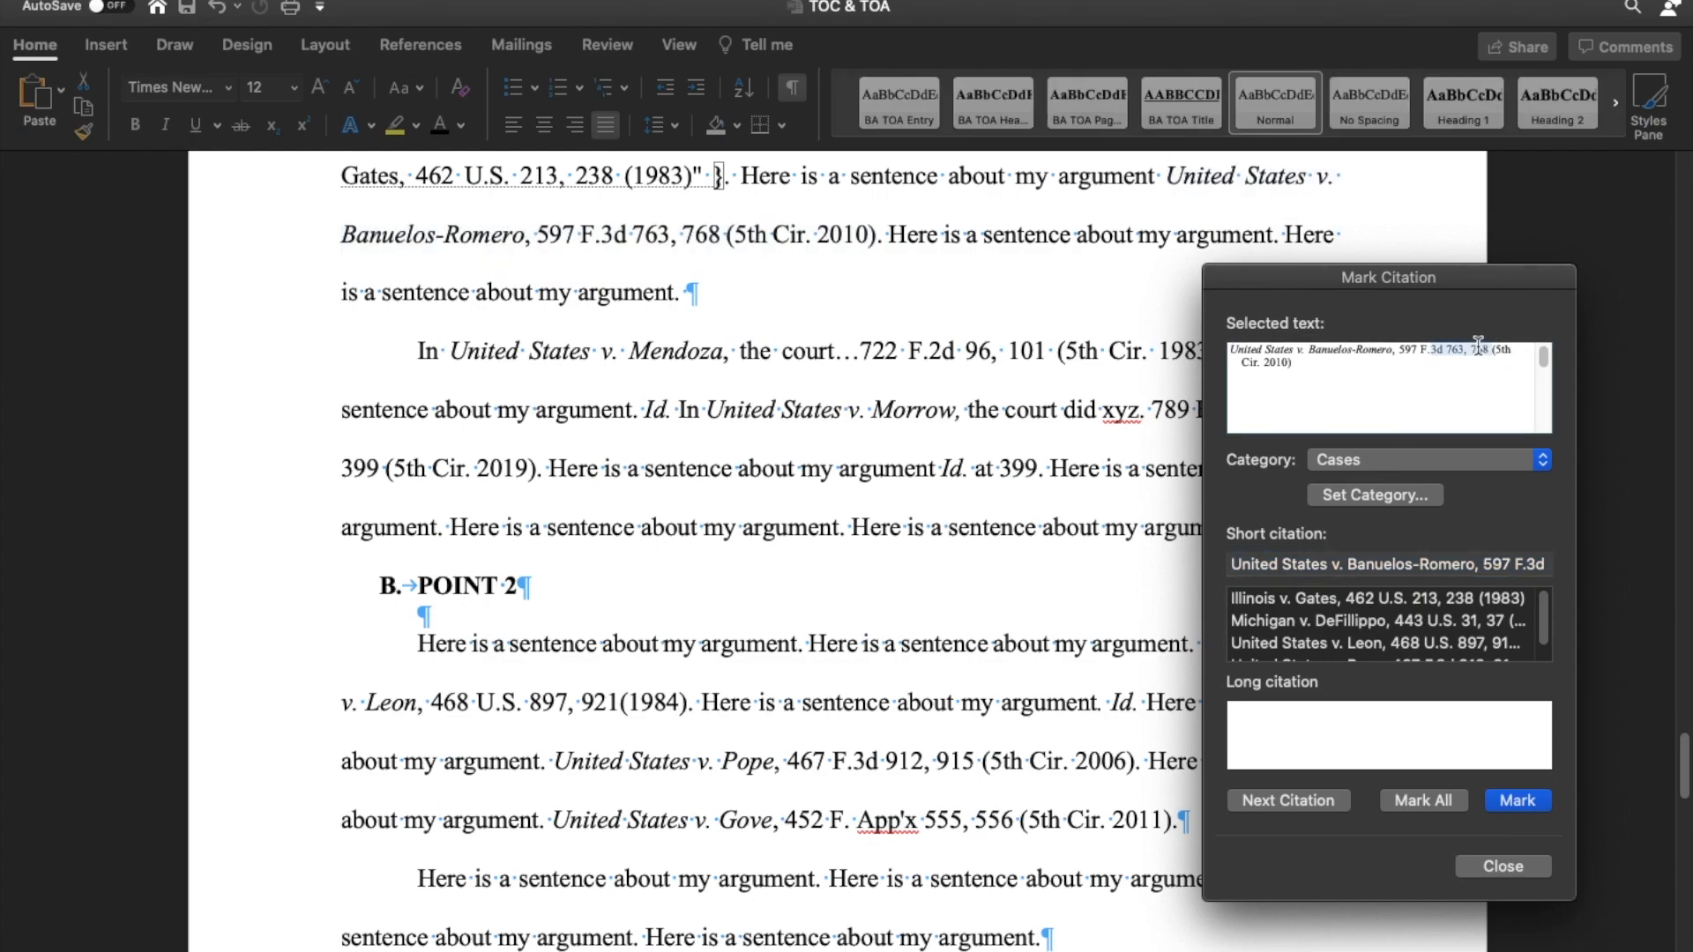
key("BackSpace")
left_click(1543, 798)
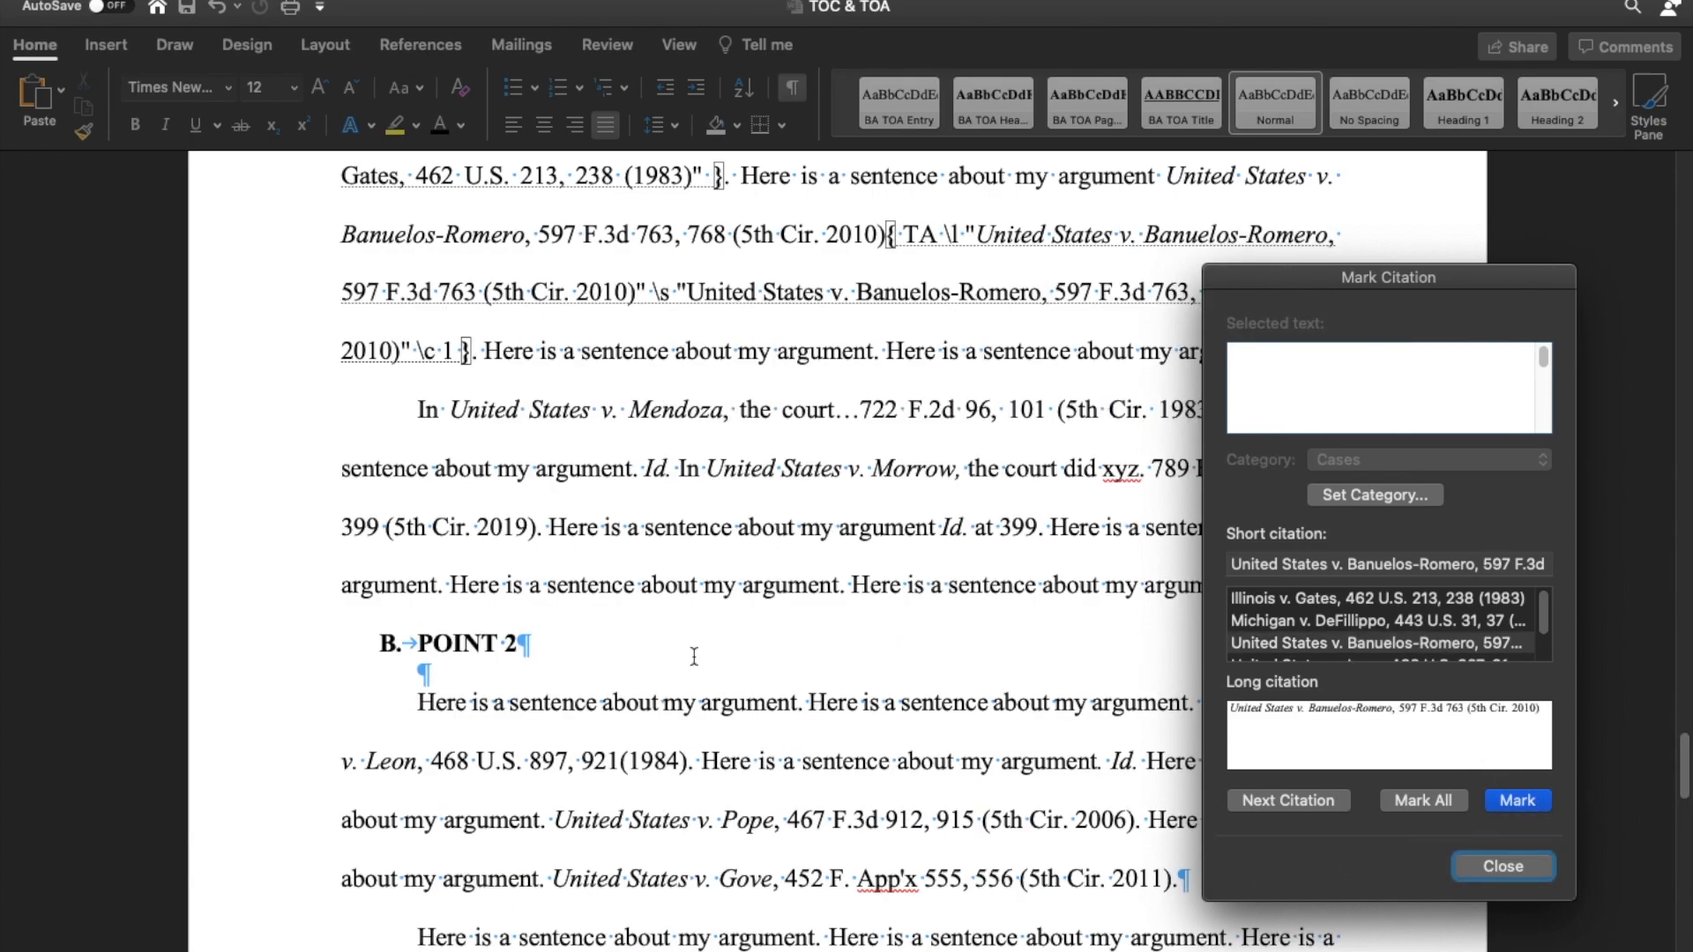
scroll(728, 589, "down", 1)
scroll(728, 589, "down", 2)
left_click_drag(449, 256, 1219, 251)
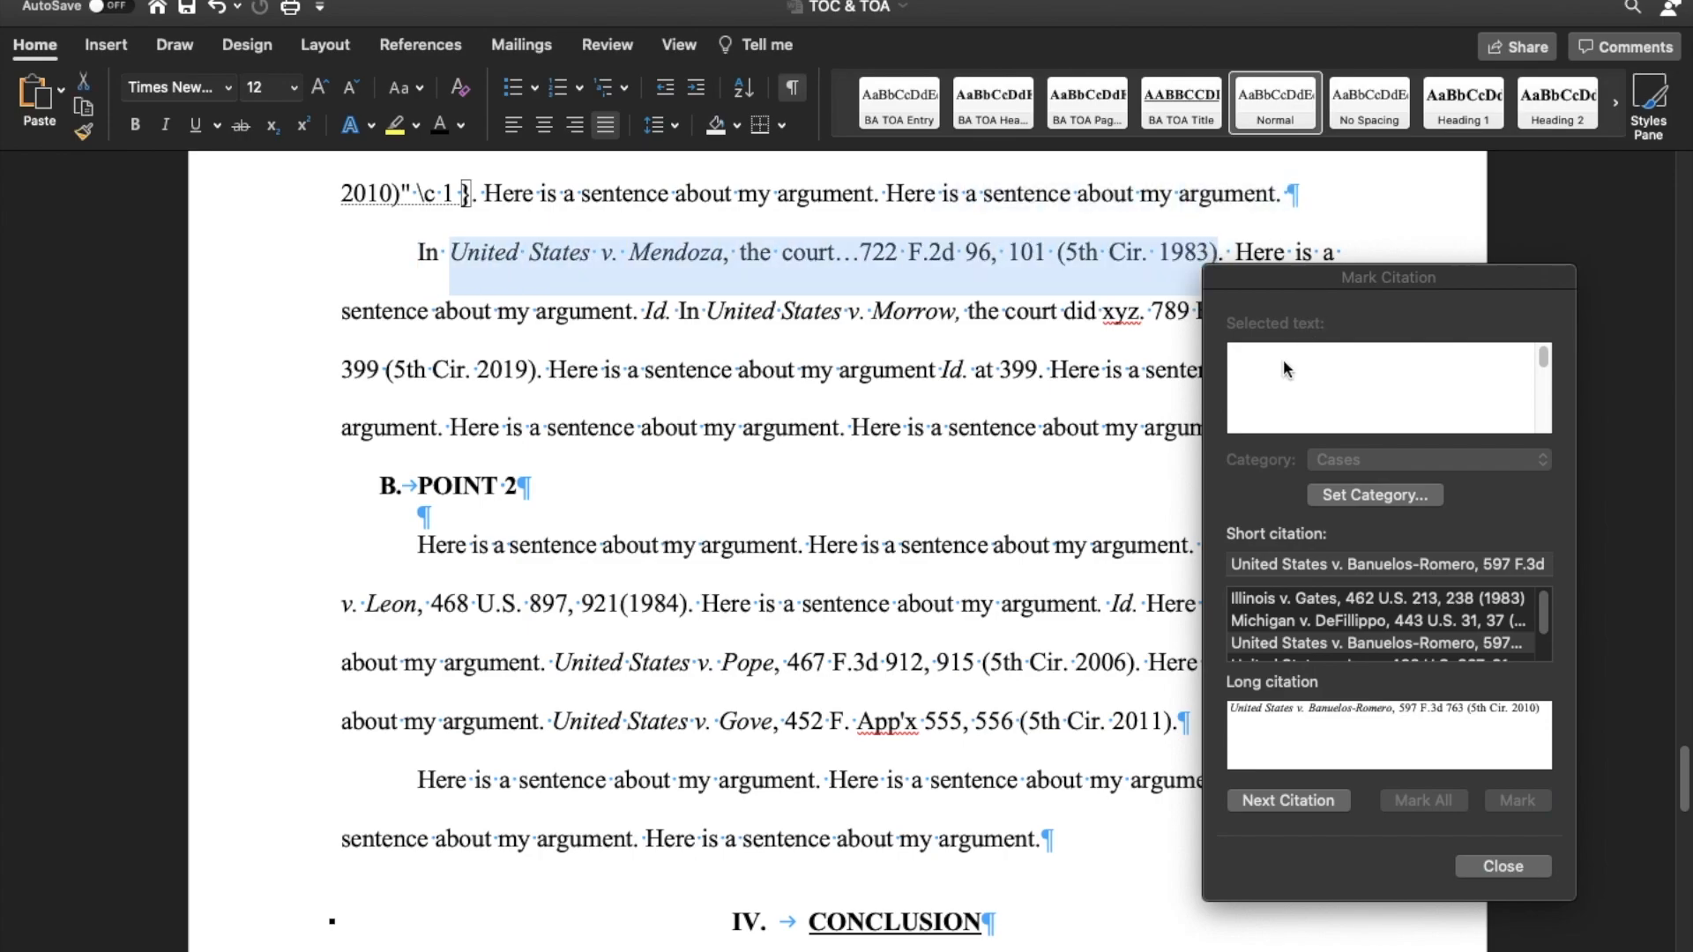
left_click(1287, 370)
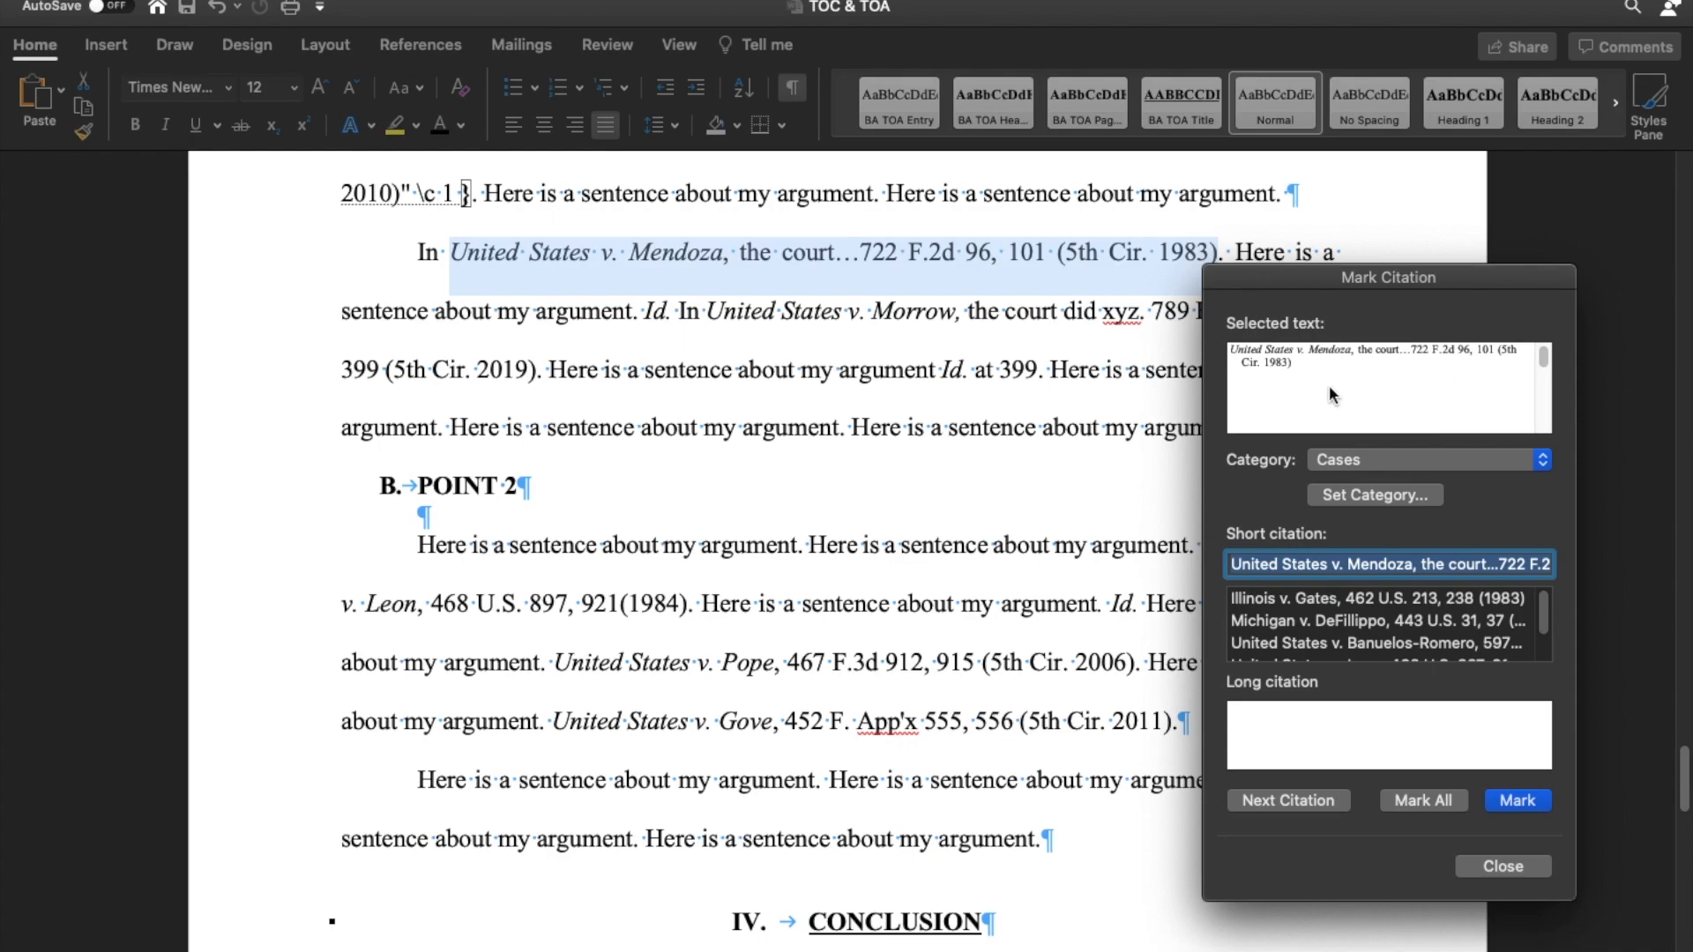
left_click(1484, 864)
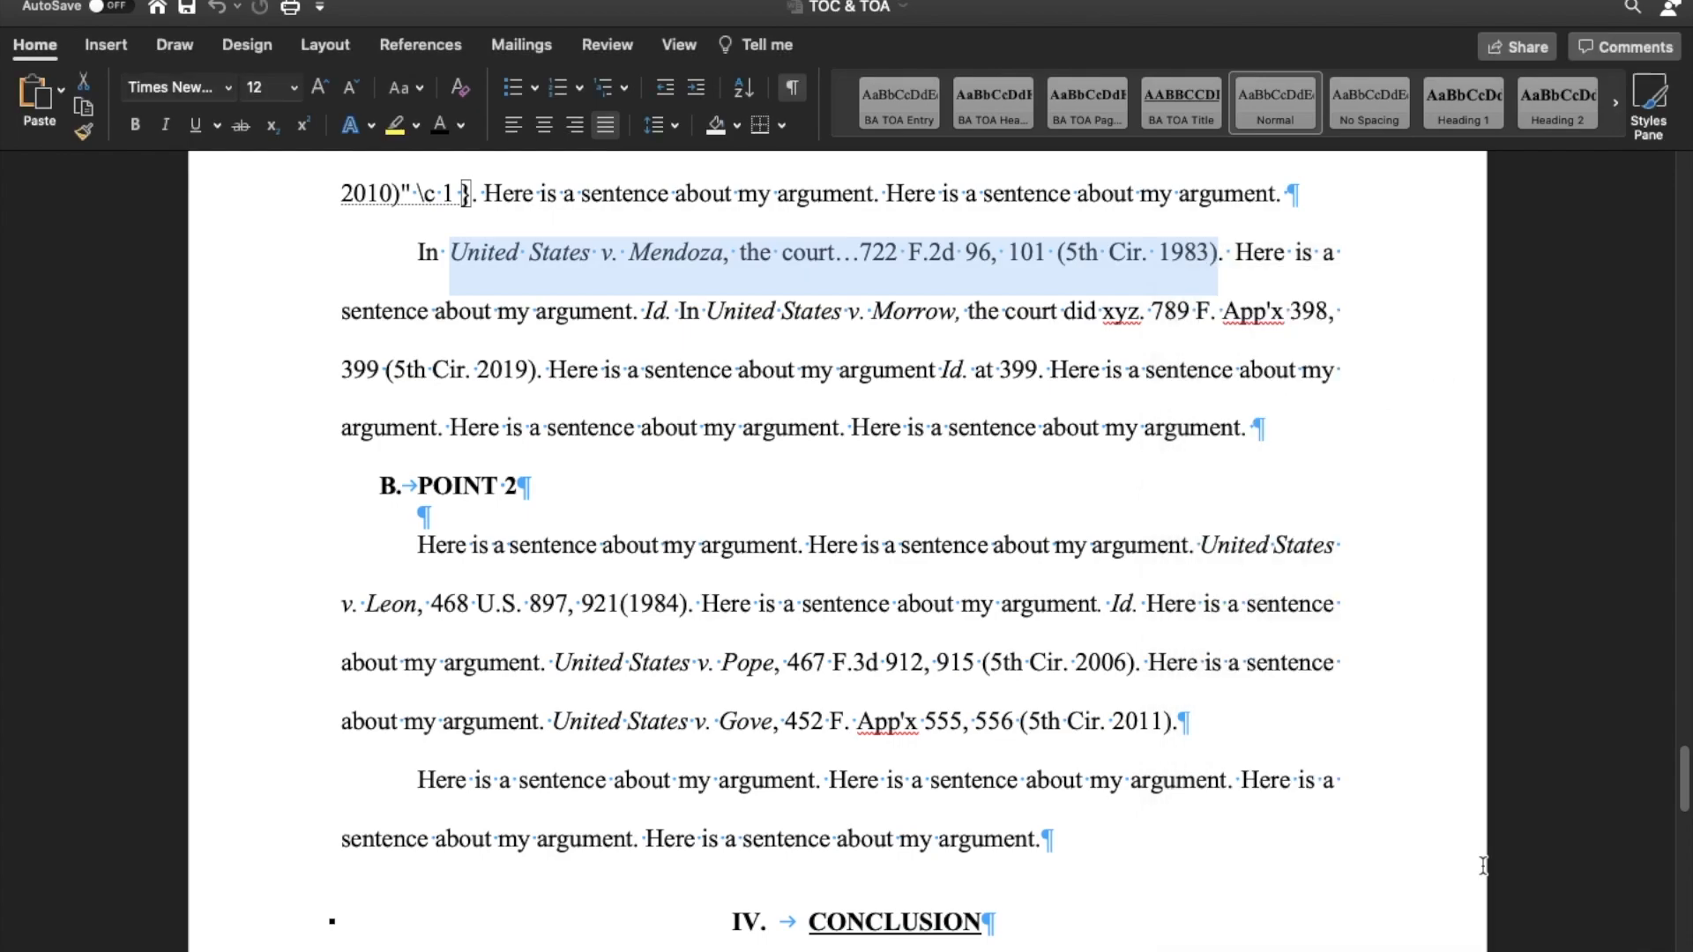
left_click(706, 312)
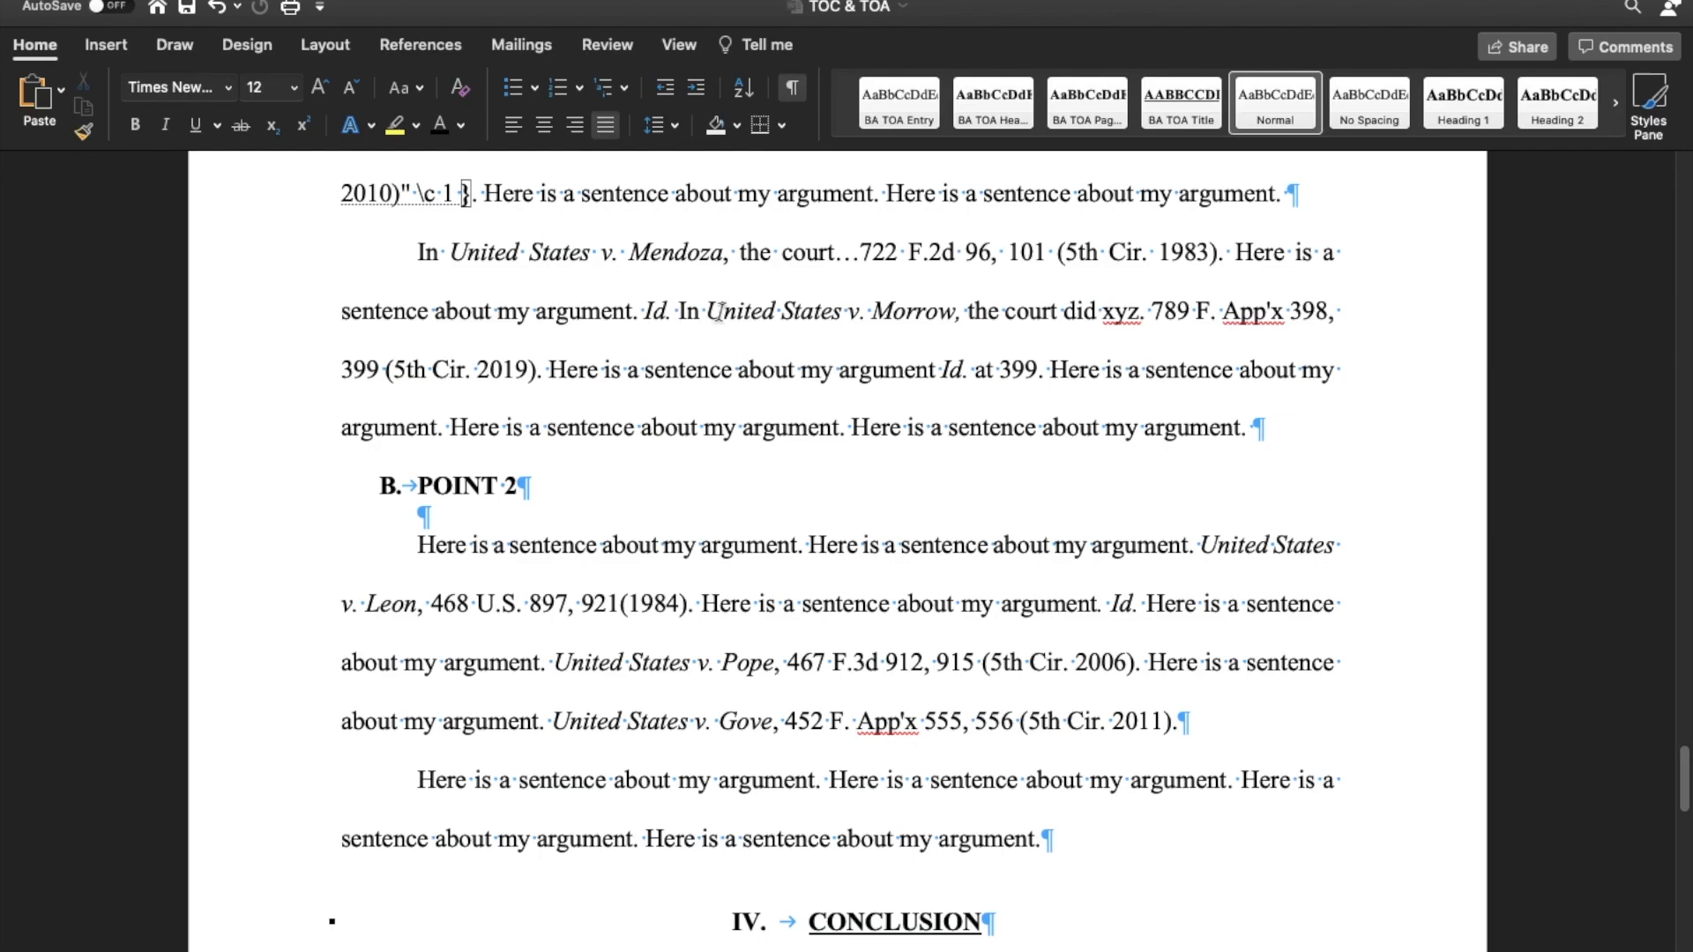
left_click_drag(705, 312, 1016, 304)
left_click(646, 306)
scroll(647, 297, "up", 1)
scroll(646, 295, "down", 3)
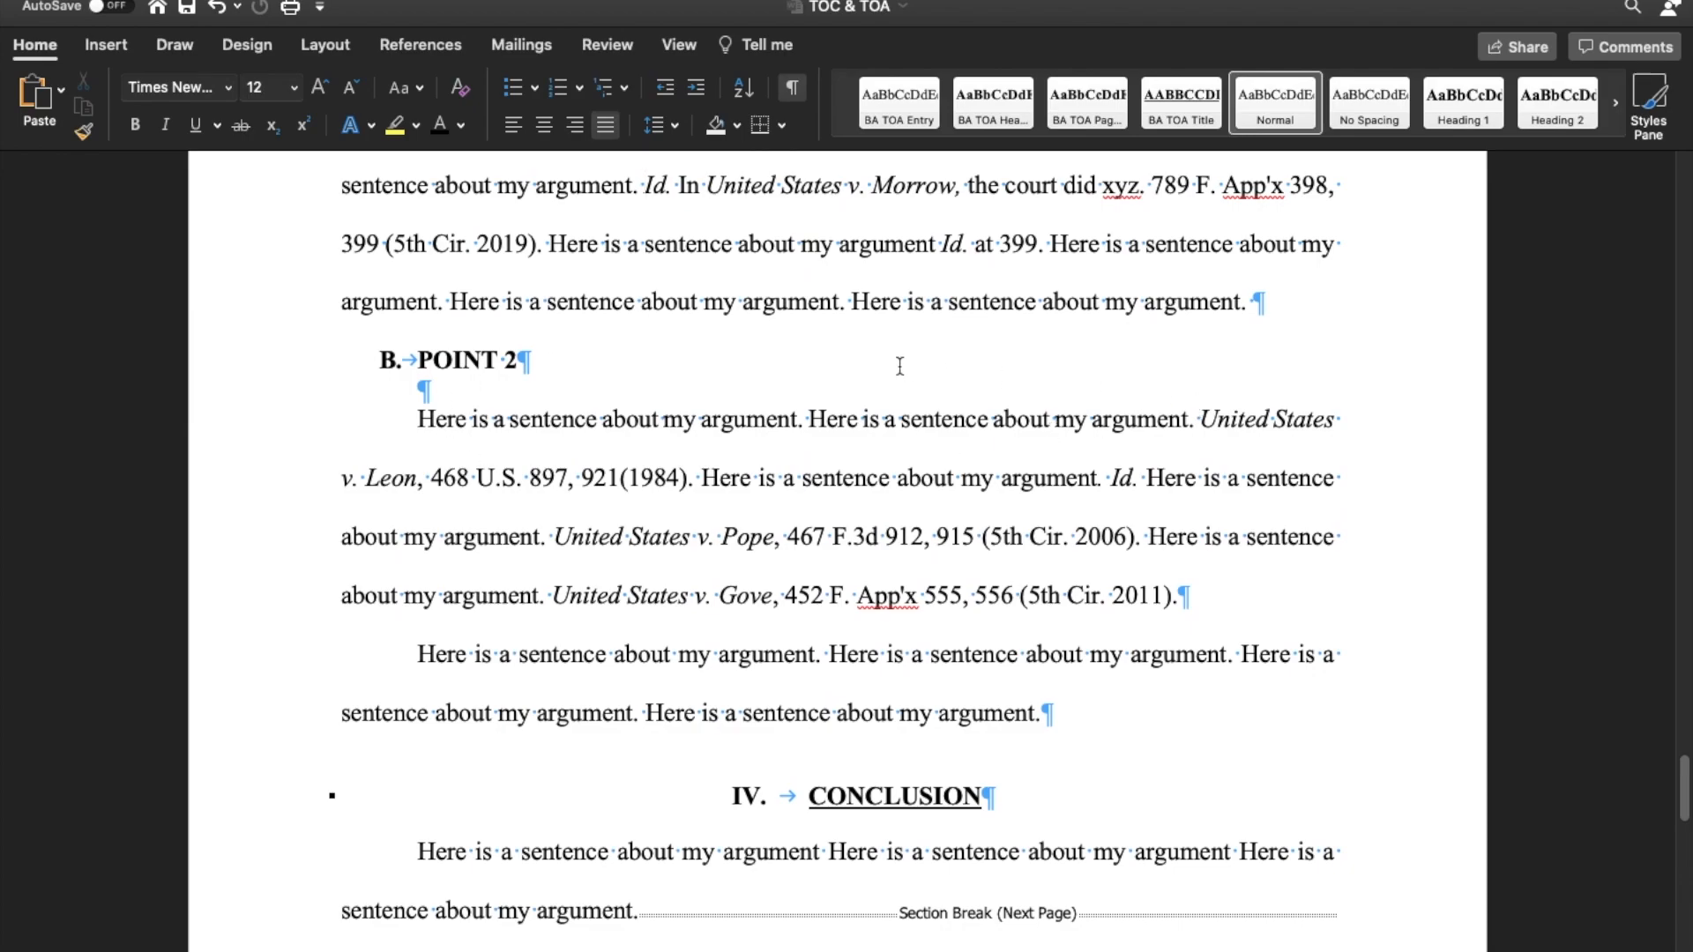
scroll(899, 366, "up", 3)
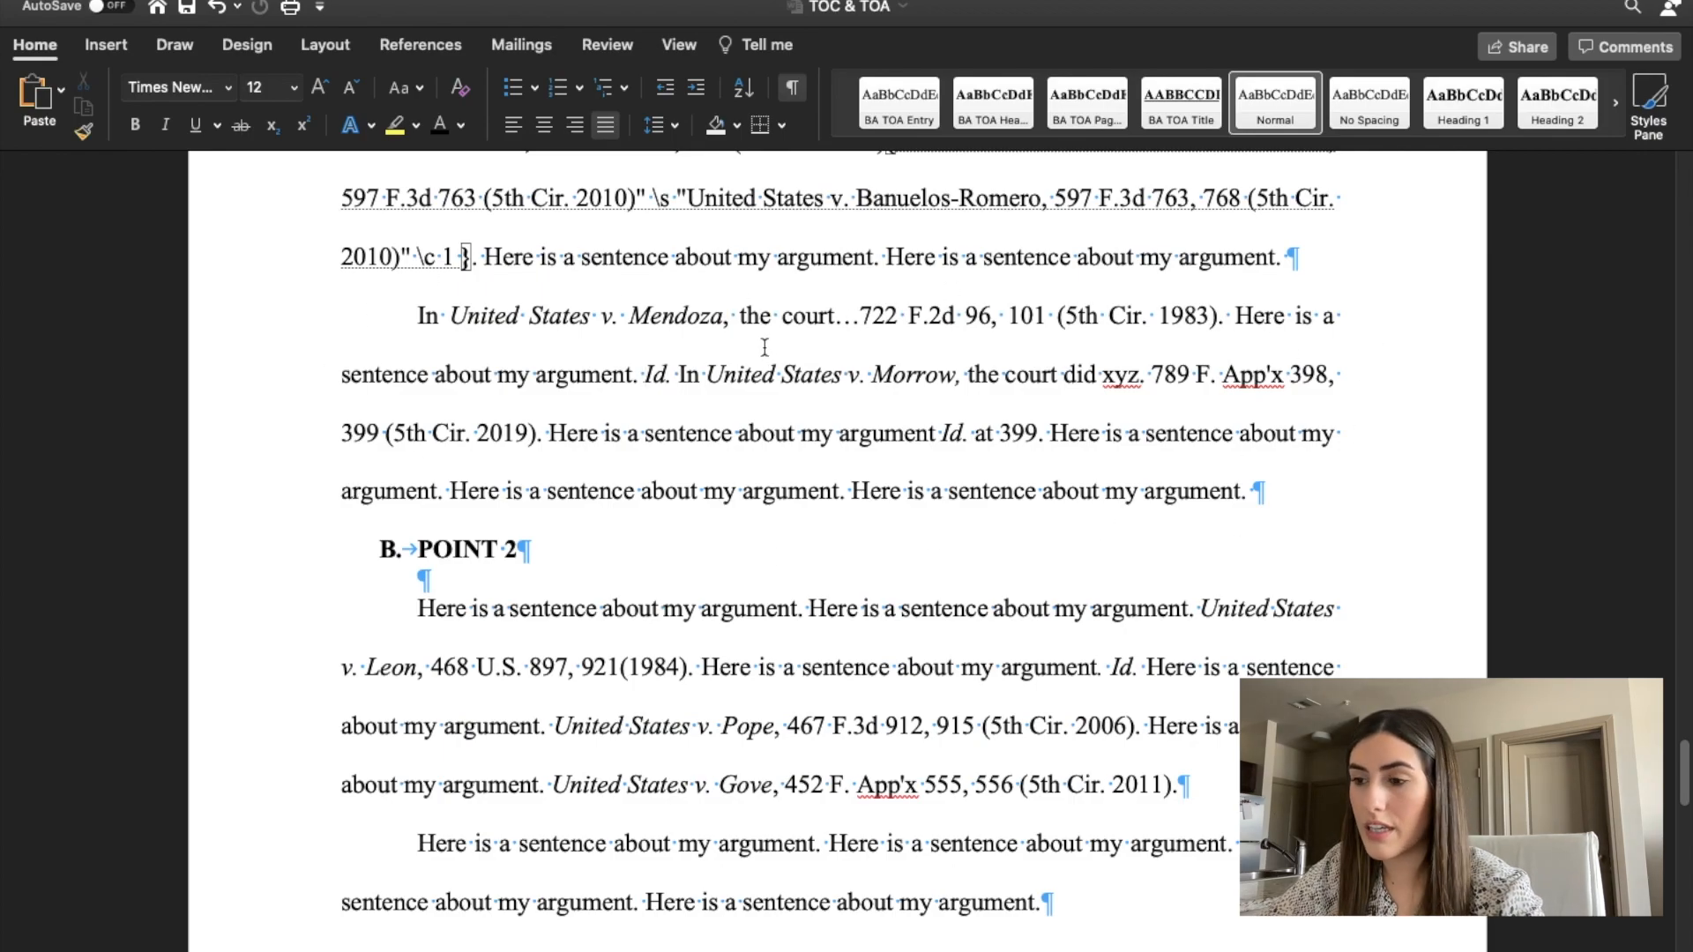
scroll(828, 524, "down", 2)
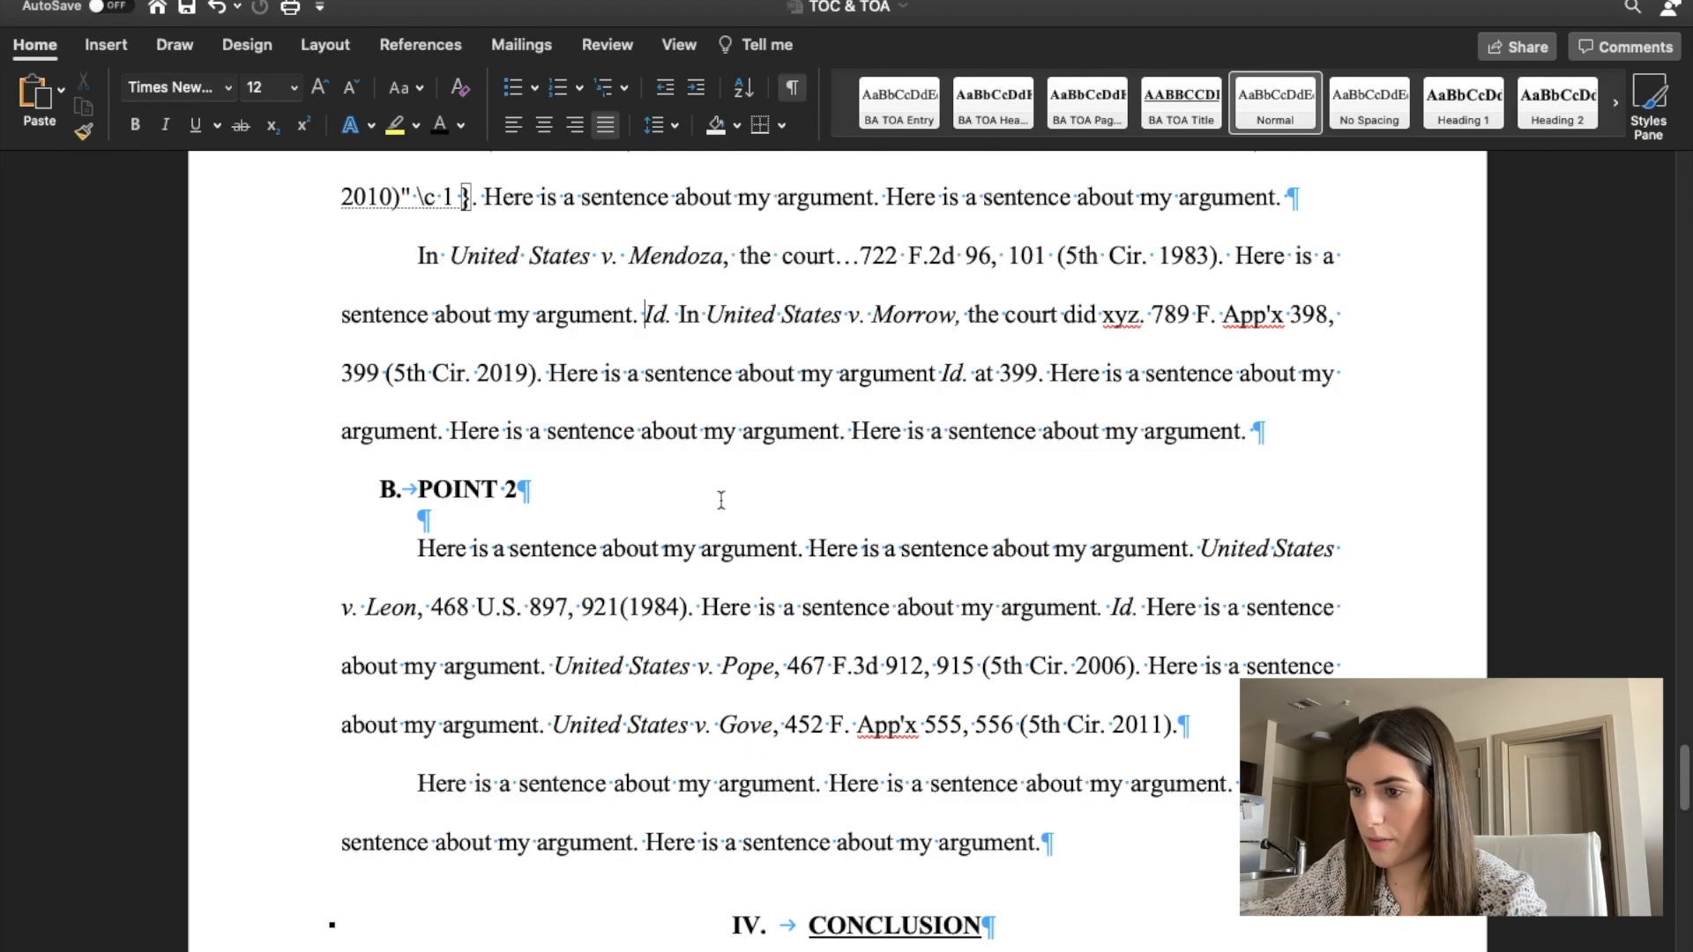
Mark the United States v. Pope, 467 F.3d 912, 915 citation under Point 2, linking it to the existing United States v. Pope entry.
left_click_drag(554, 668, 1135, 667)
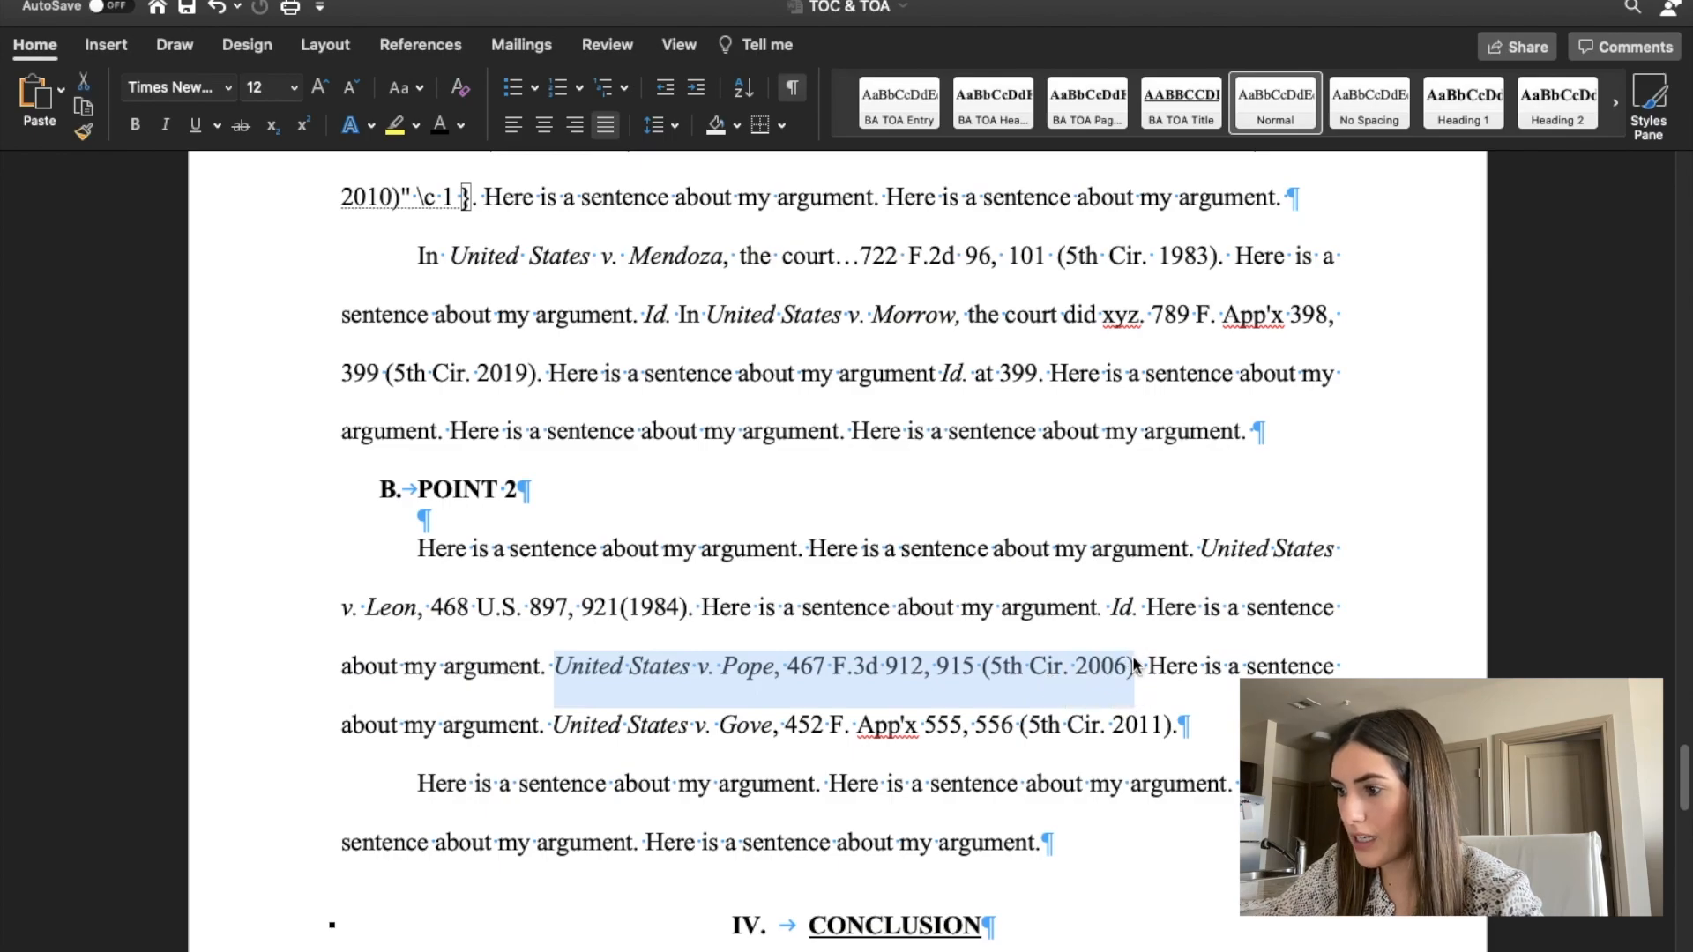
left_click(419, 50)
left_click(1416, 109)
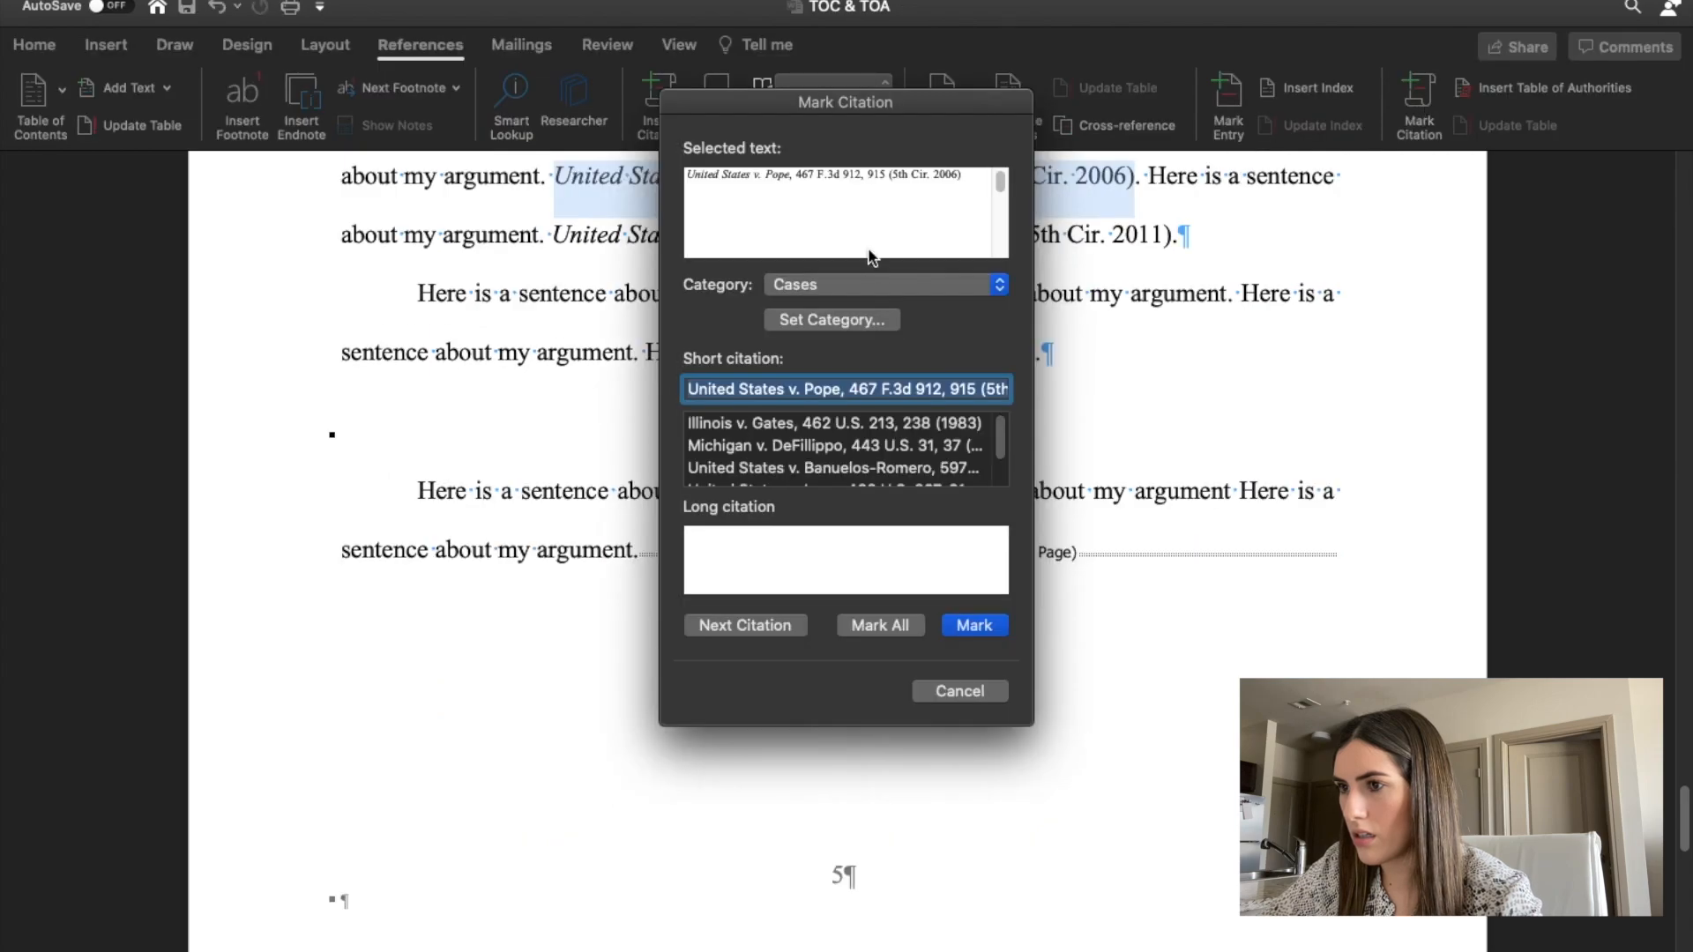
left_click(888, 179)
key("BackSpace")
key("BackSpace")
key("BackSpace")
key("BackSpace")
key("BackSpace")
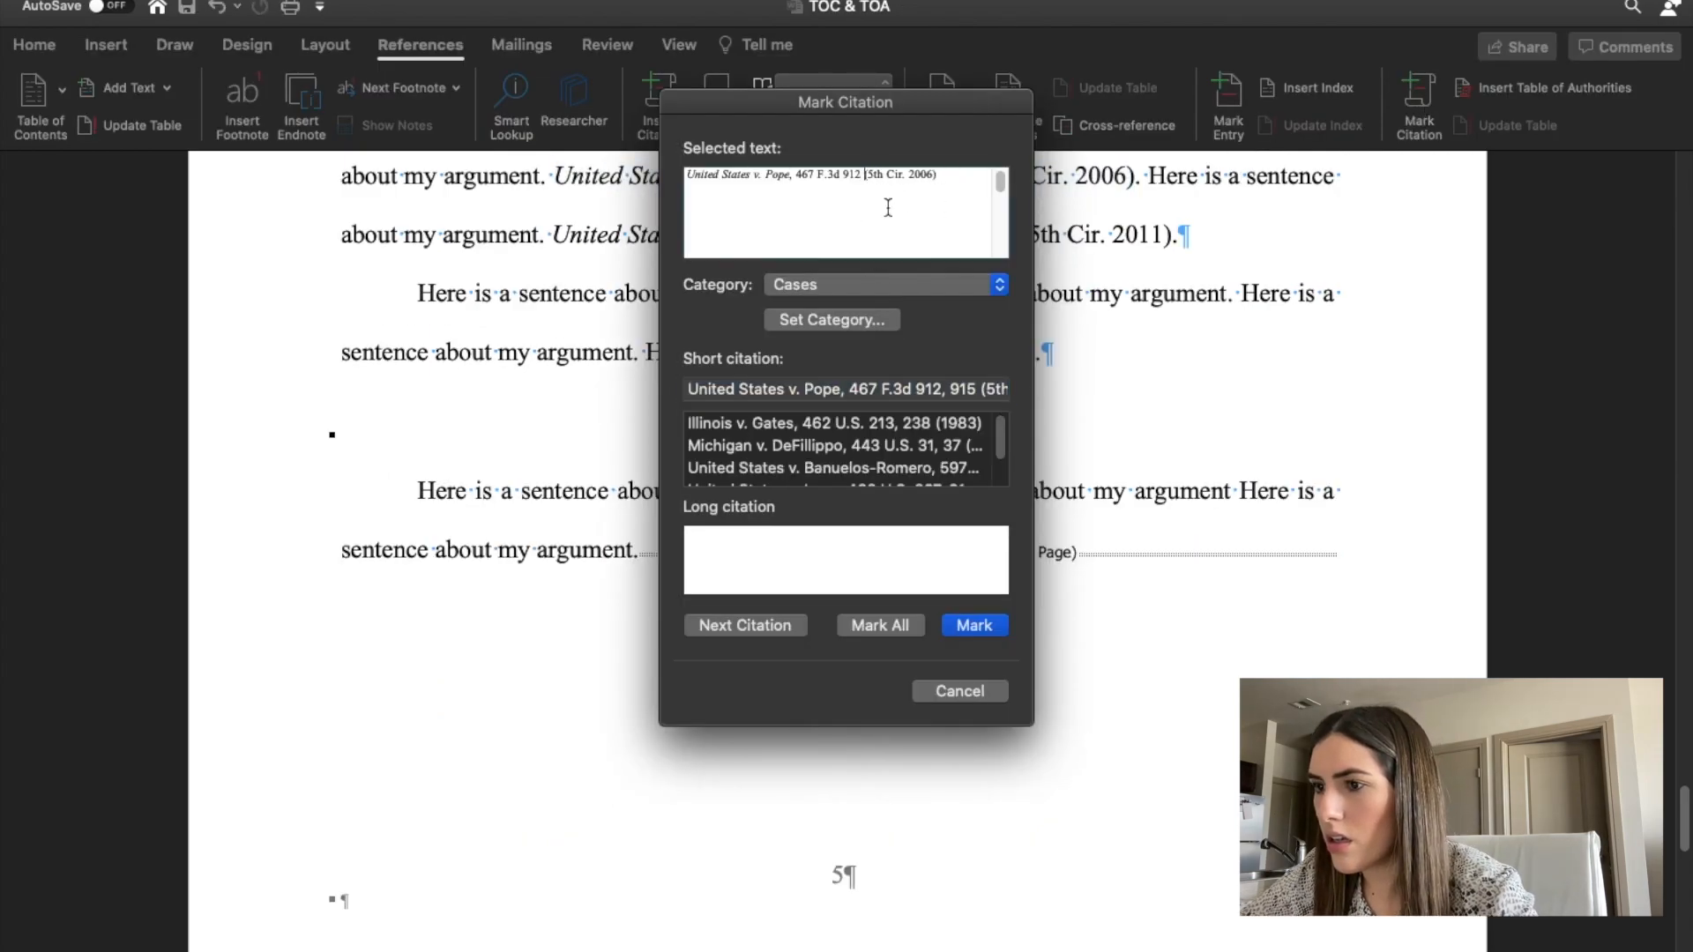
scroll(844, 432, "down", 2)
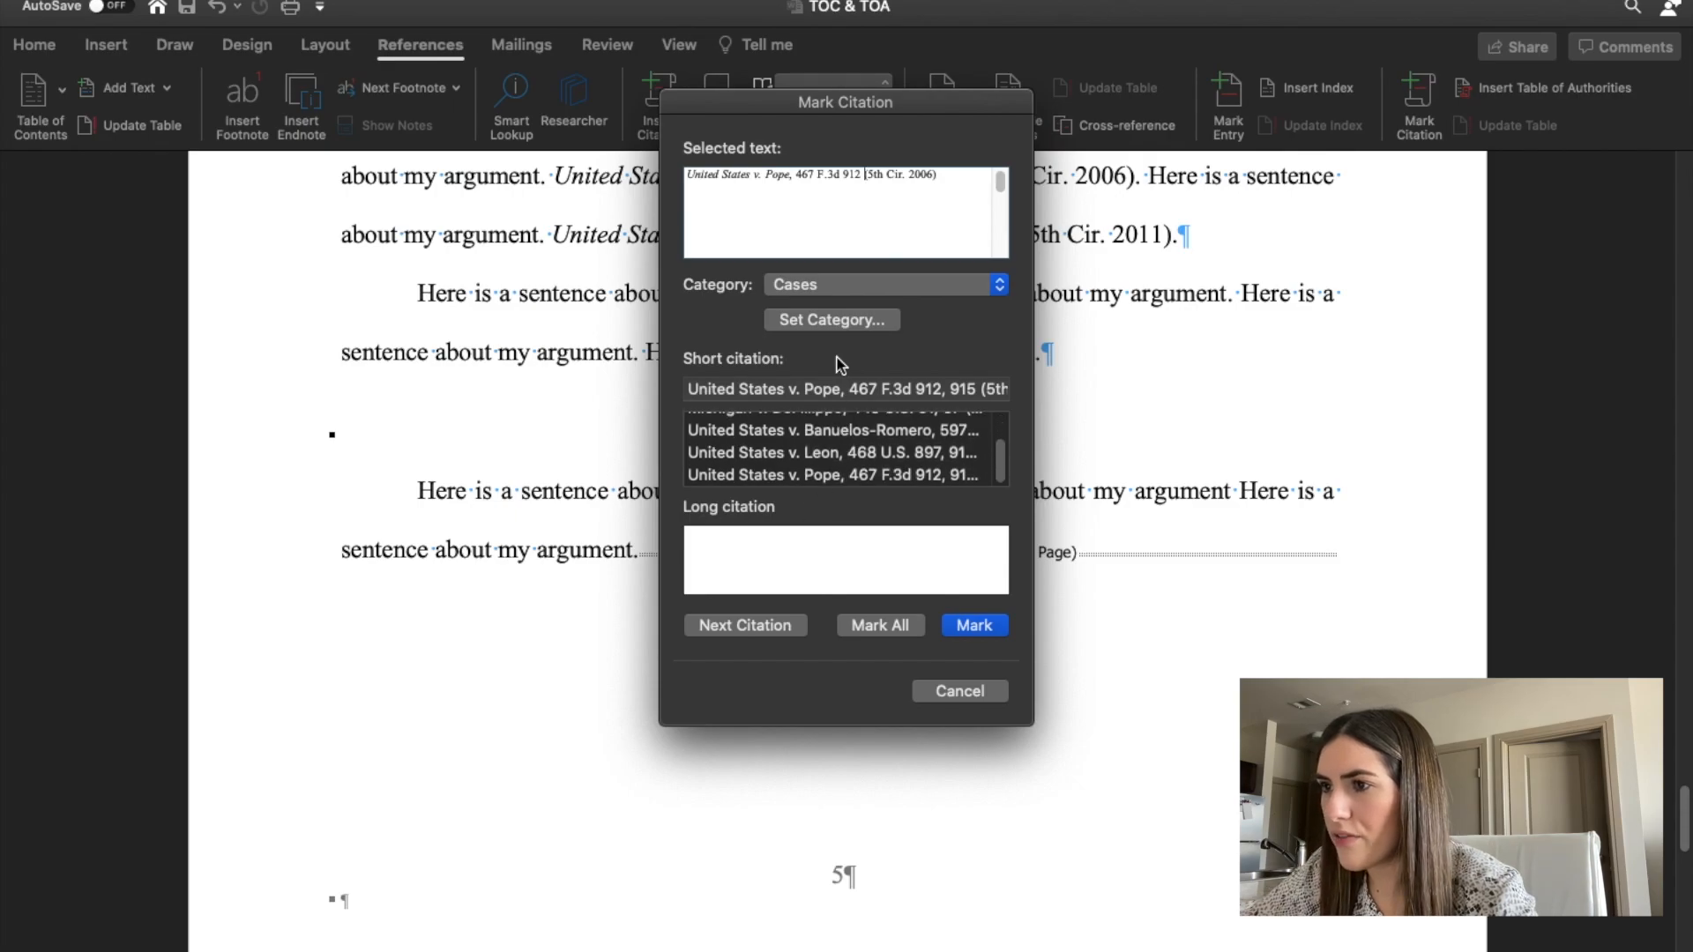
scroll(809, 463, "down", 1)
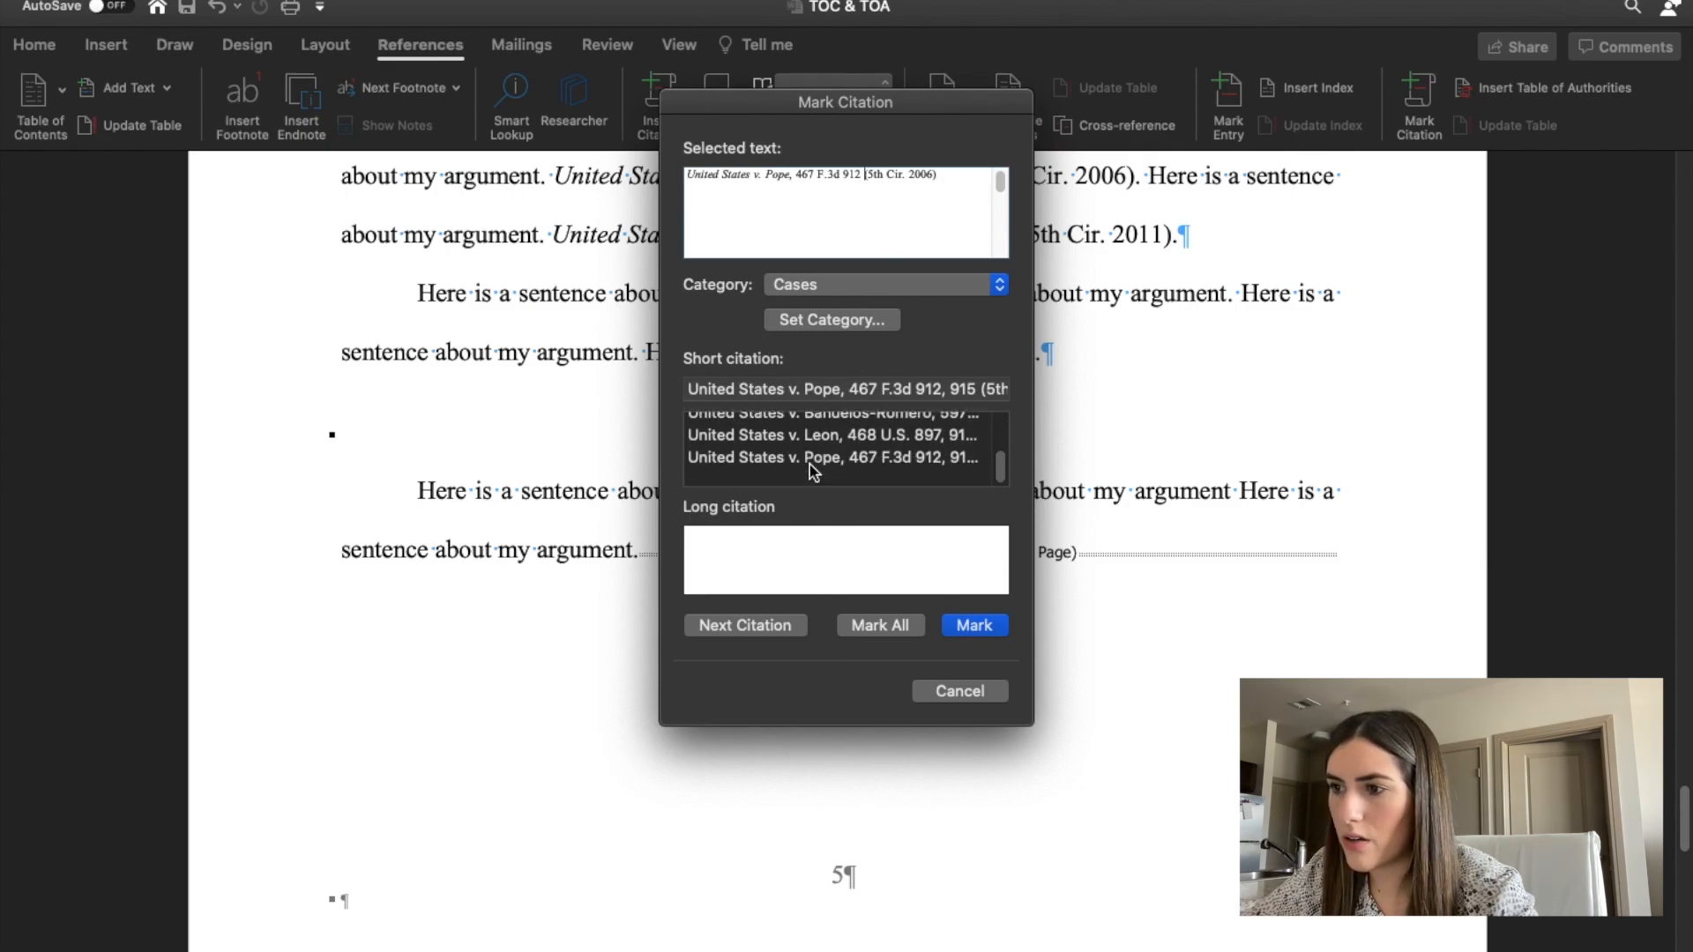
scroll(810, 472, "up", 1)
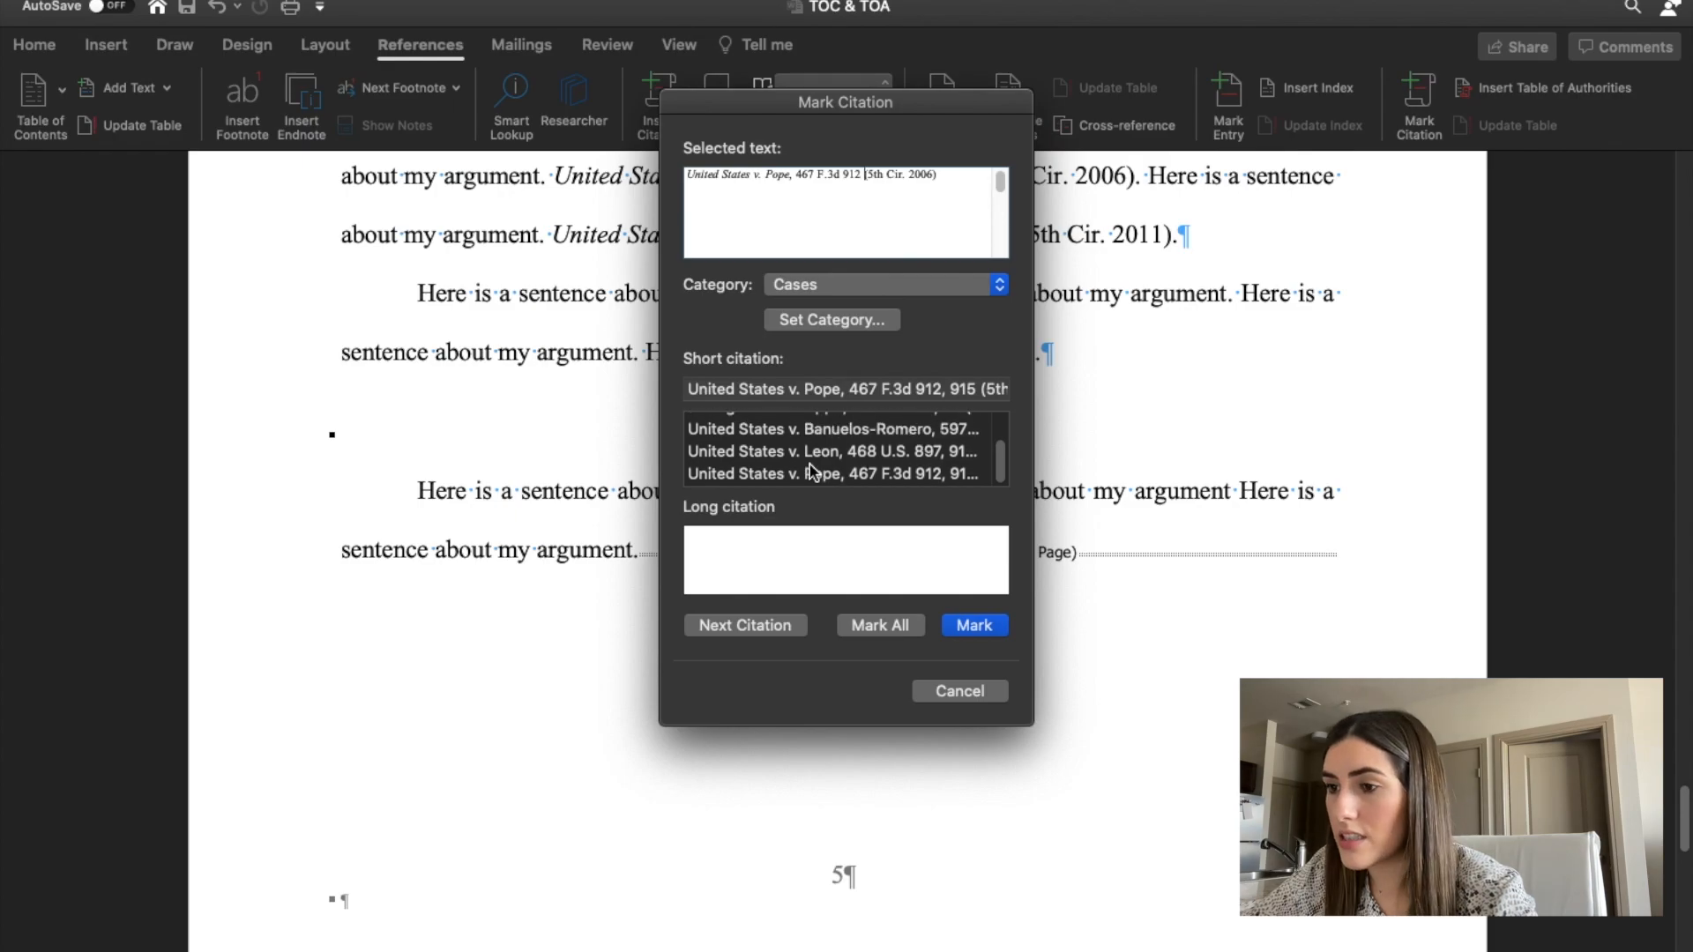
left_click(804, 476)
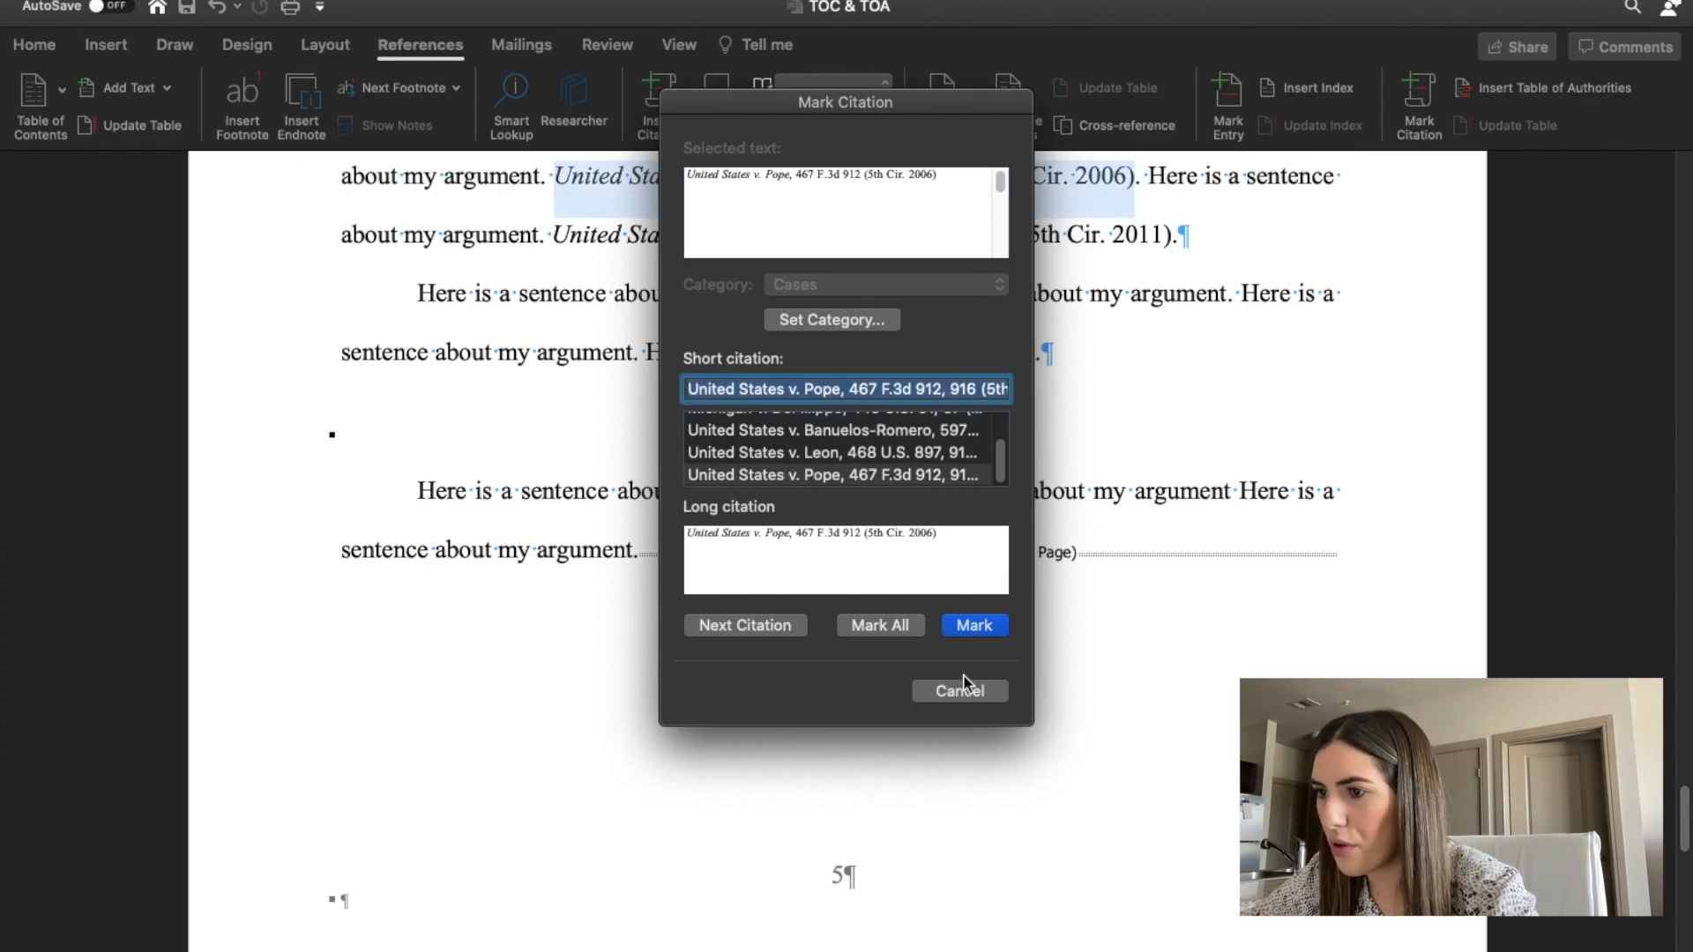
left_click(981, 627)
Mark the United States v. Gove citation under Point 2 as a case, removing pinpoint page 556 so it reads 452 F. App'x 555 (5th Cir. 2011).
left_click_drag(778, 102, 1238, 615)
scroll(821, 344, "up", 3)
left_click(1199, 315)
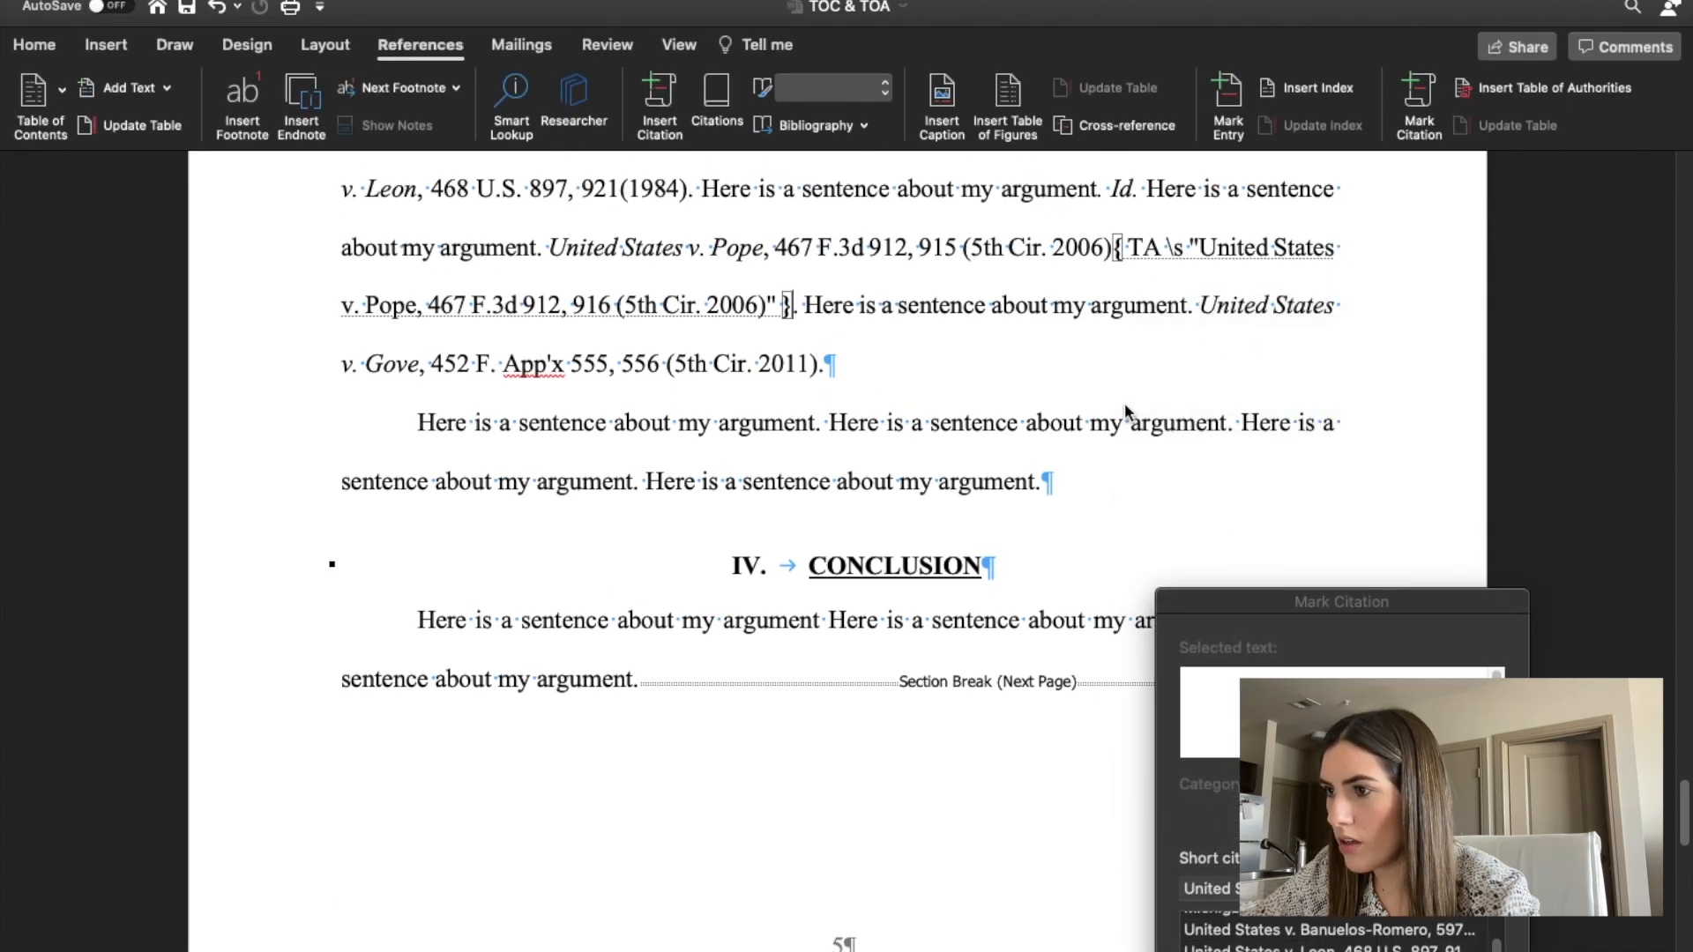
left_click_drag(1209, 304, 820, 363)
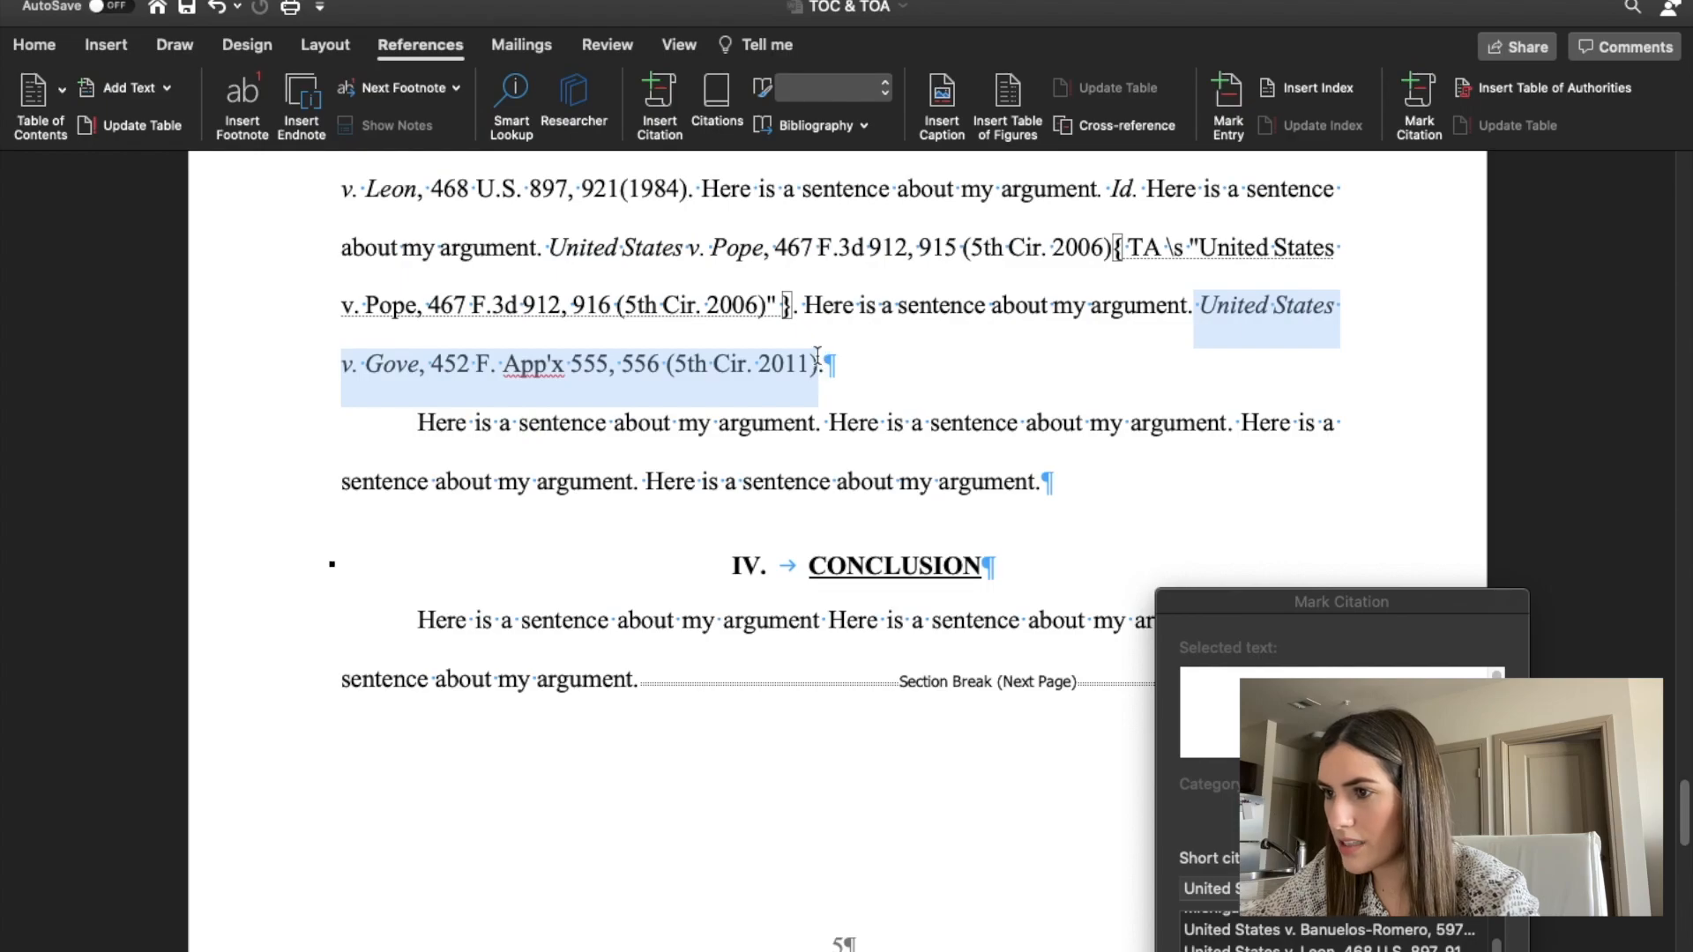
left_click(1238, 628)
left_click_drag(1237, 604, 1173, 462)
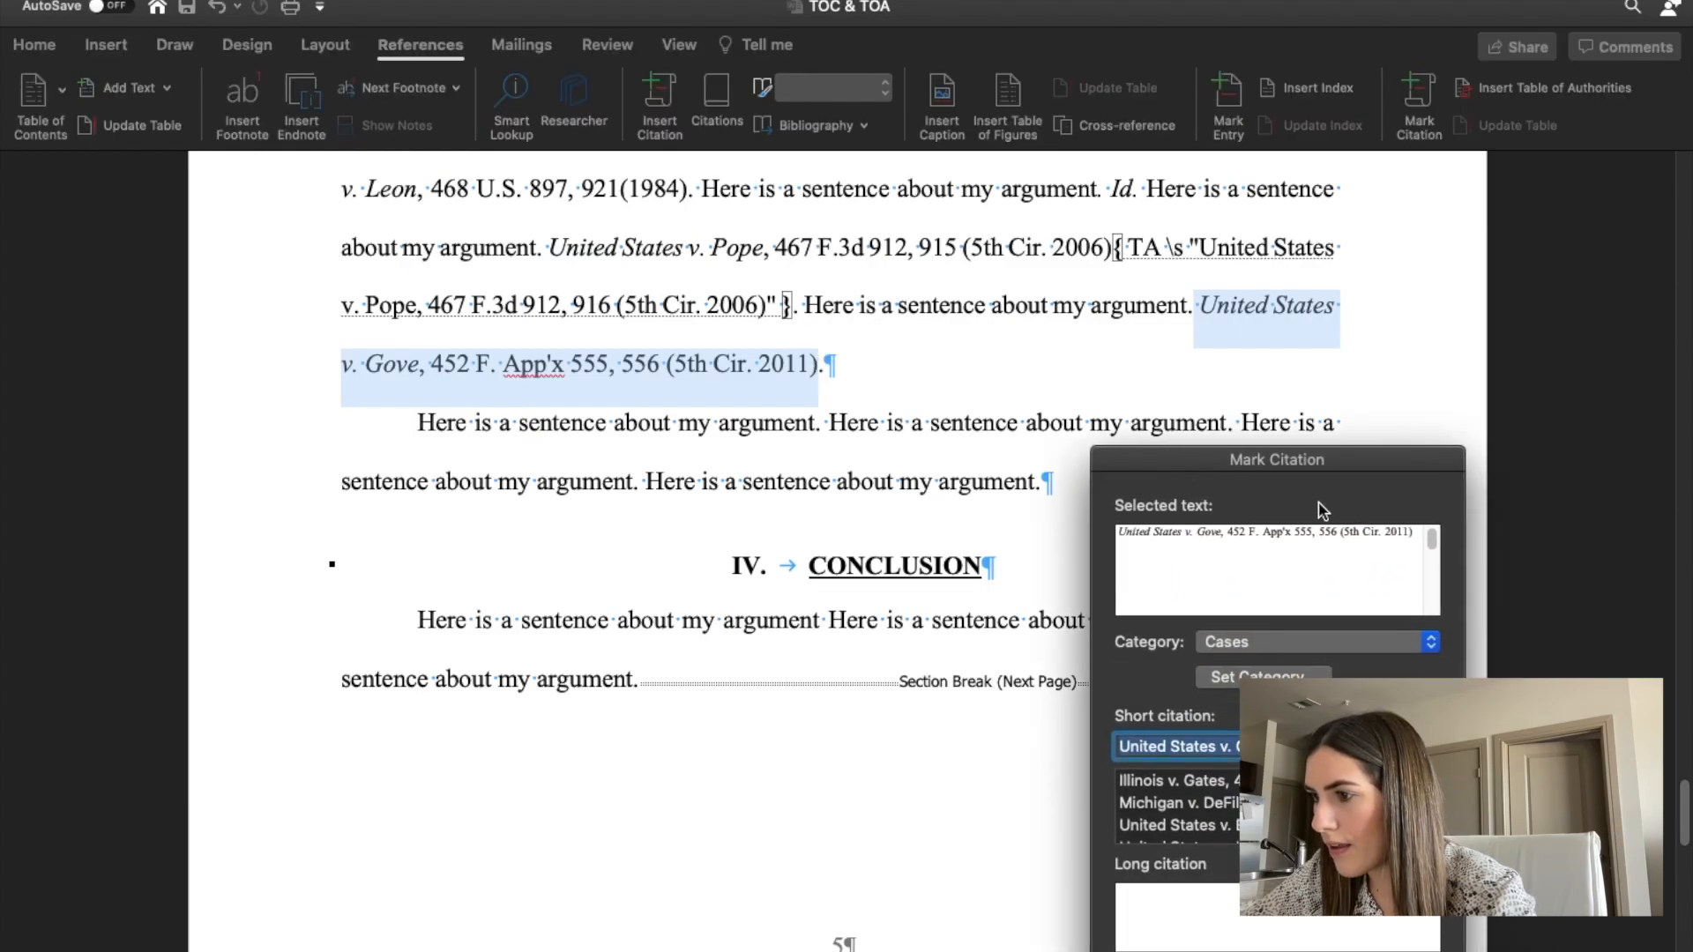
left_click(1342, 540)
key("BackSpace")
key("BackSpace")
key("BackSpace")
key("BackSpace")
key("BackSpace")
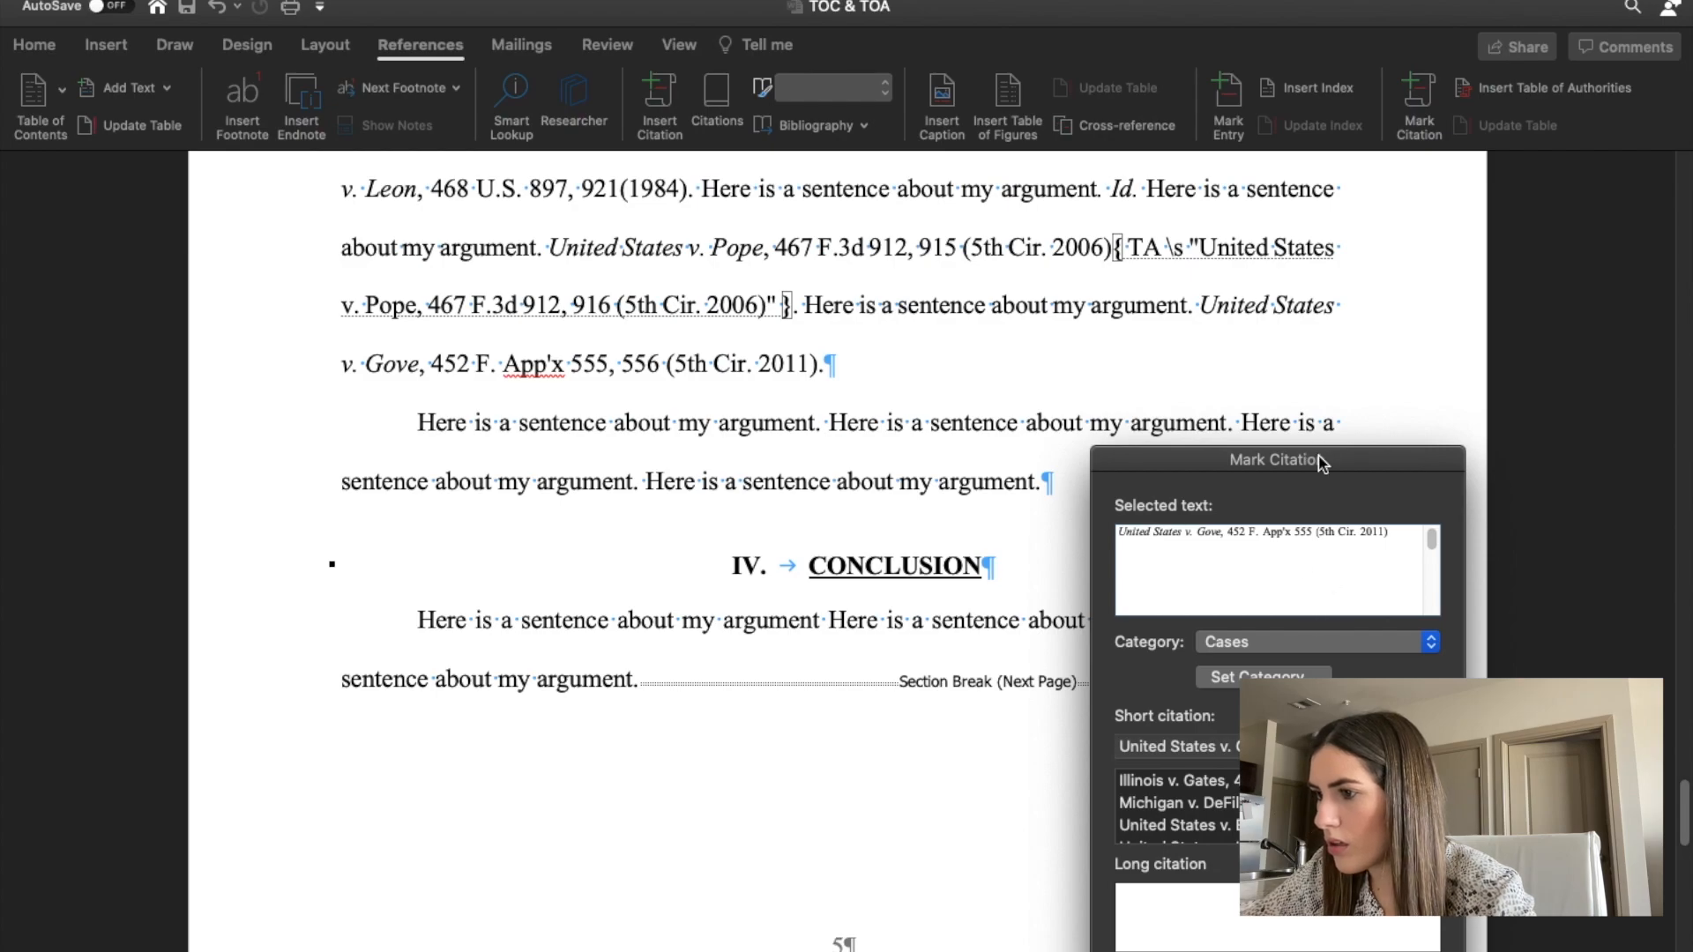
Load only the Mendoza reporter reference above Point 2 for citation marking and remove pinpoint page 101, leaving 722 F.2d 96 (5th Cir. 1983).
scroll(972, 488, "up", 2)
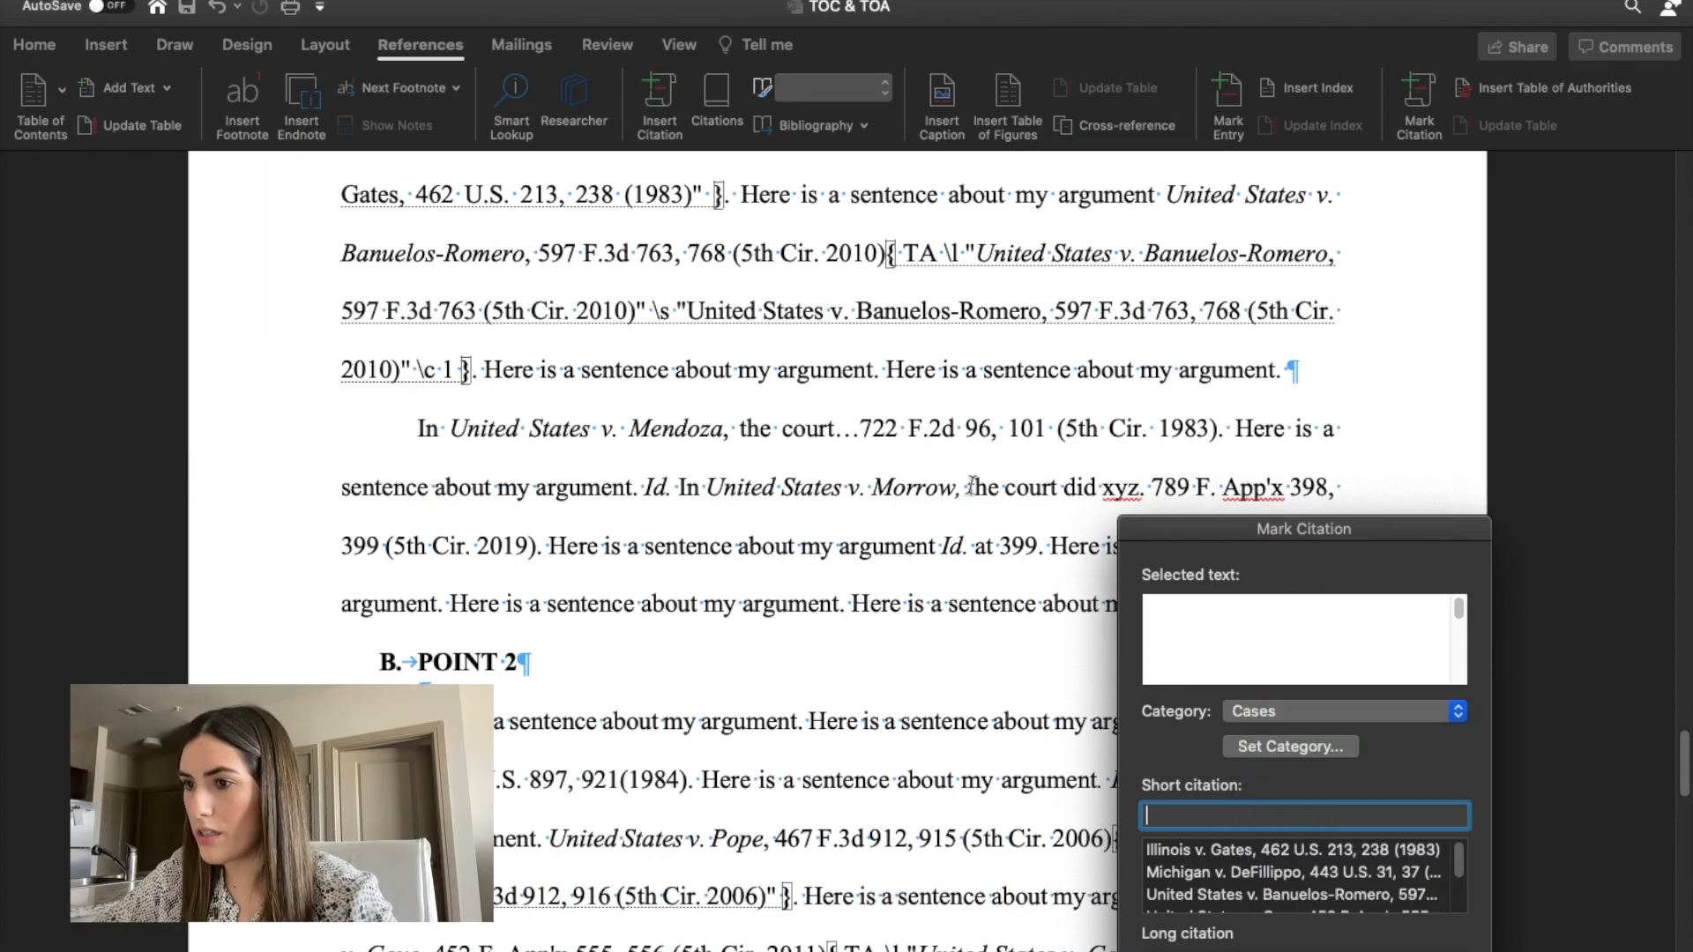
left_click(738, 427)
left_click_drag(862, 430, 1216, 418)
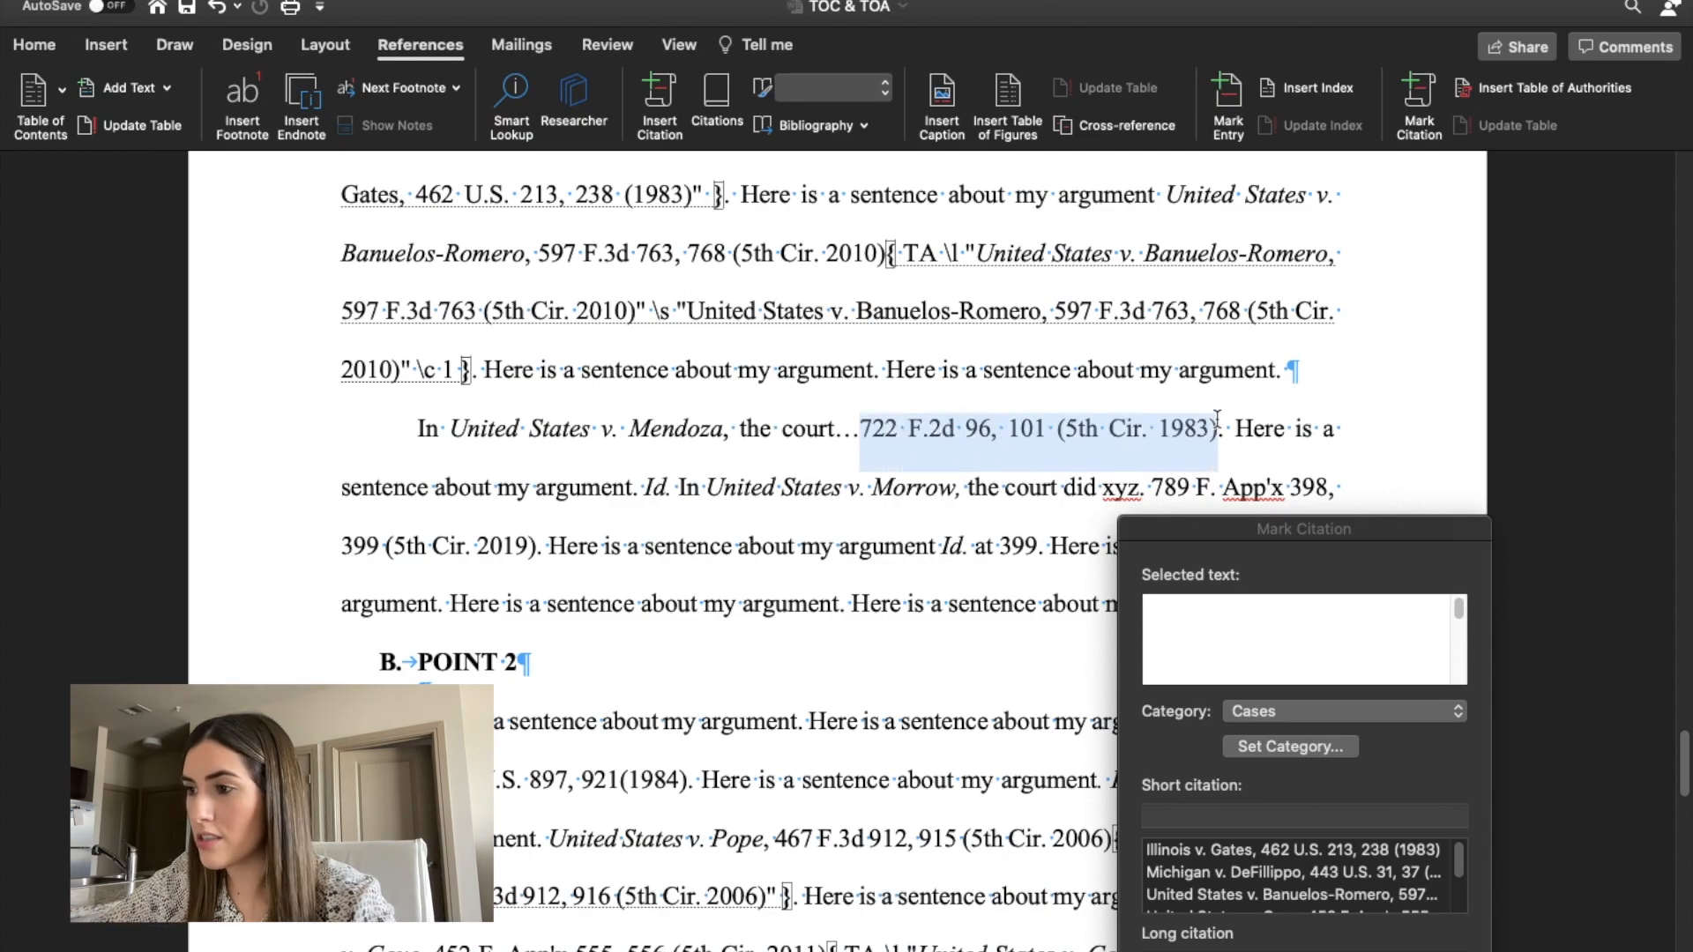
left_click(1325, 558)
left_click(1286, 388)
key("BackSpace")
key("BackSpace")
key("BackSpace")
key("BackSpace")
key("BackSpace")
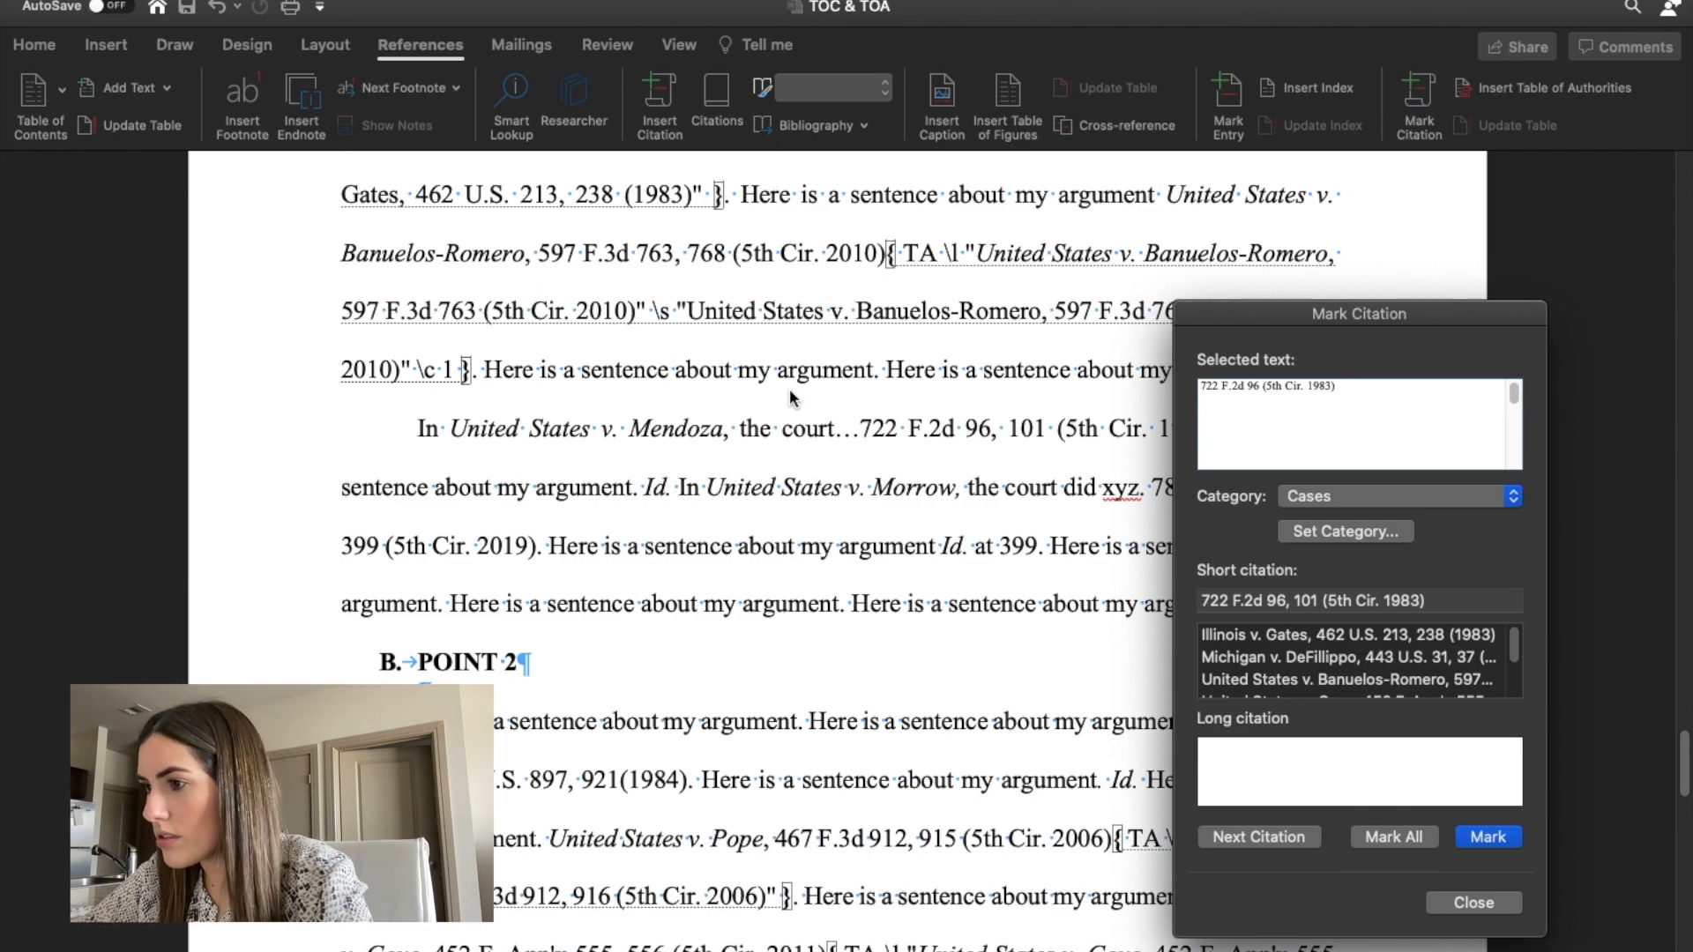
Add the italicized case name "United States v. Mendoza," before 722 F.2d 96 (5th Cir. 1983) and mark the citation as a case.
type("United")
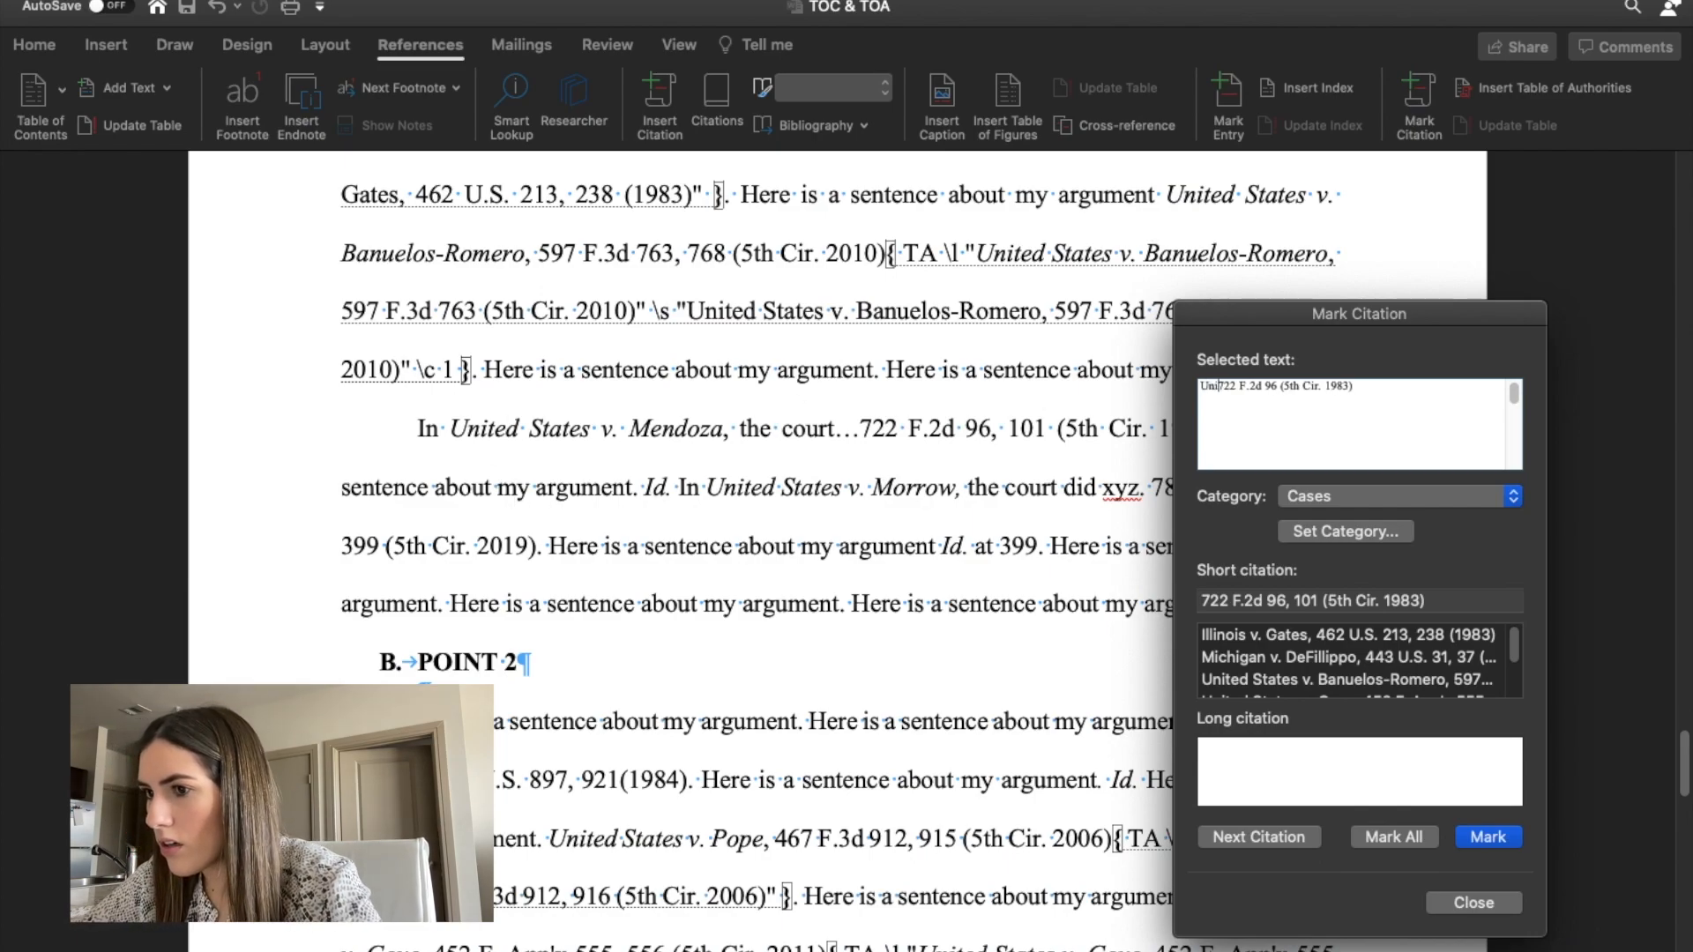
type(" States v. M")
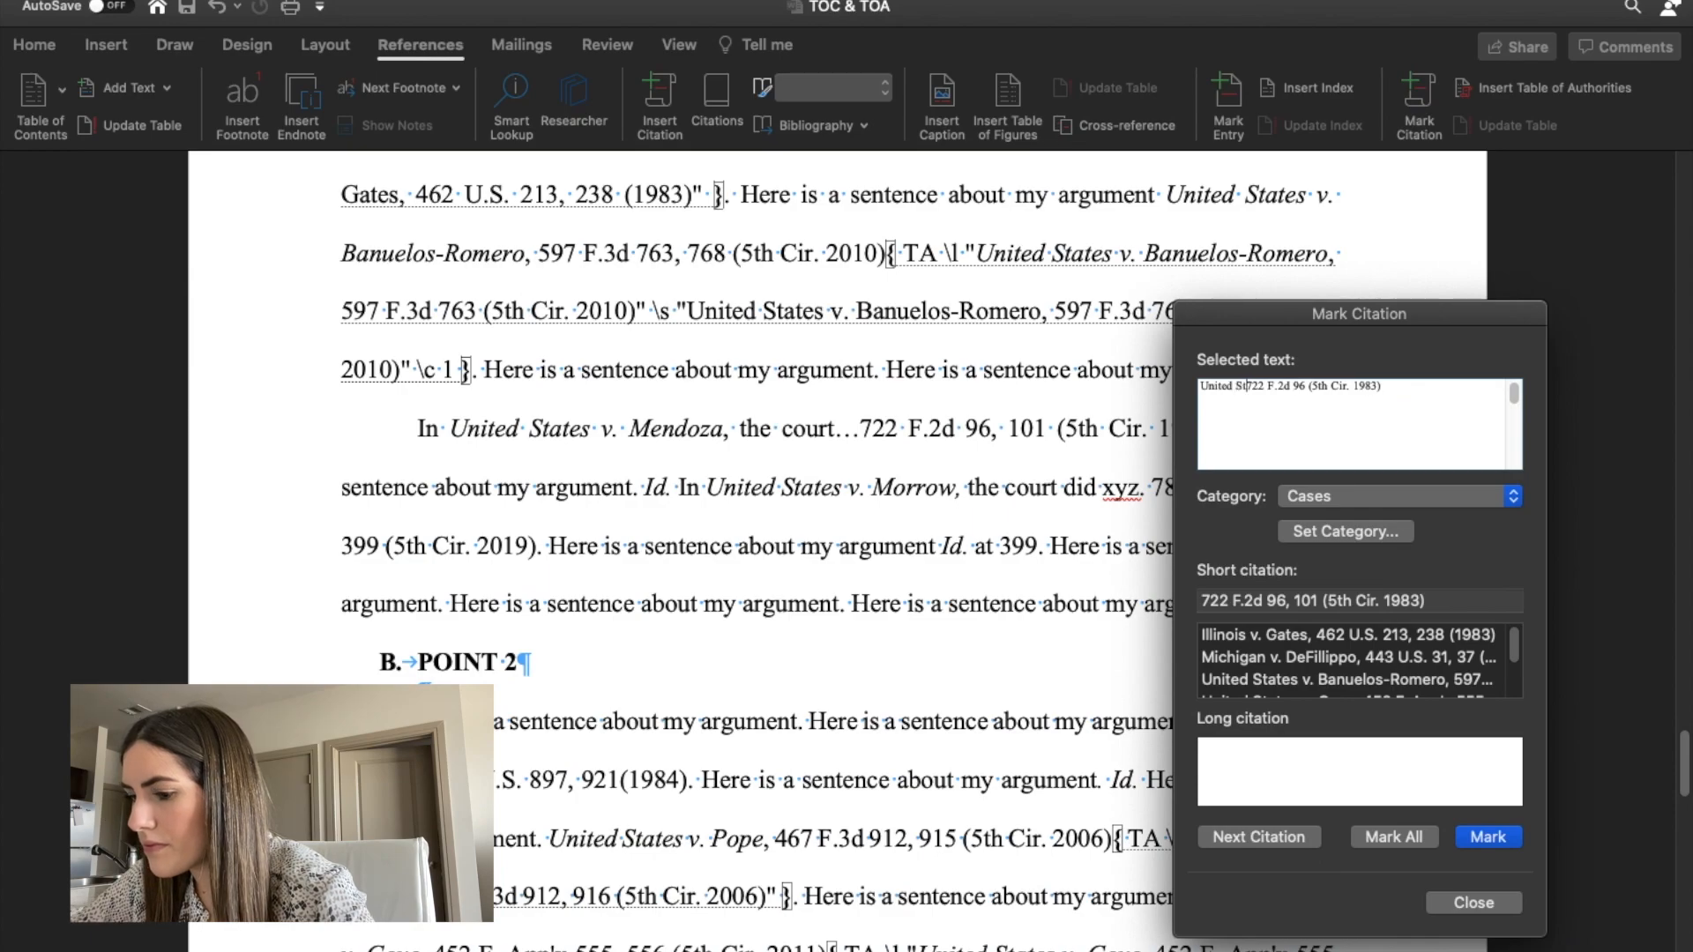
type("endoza")
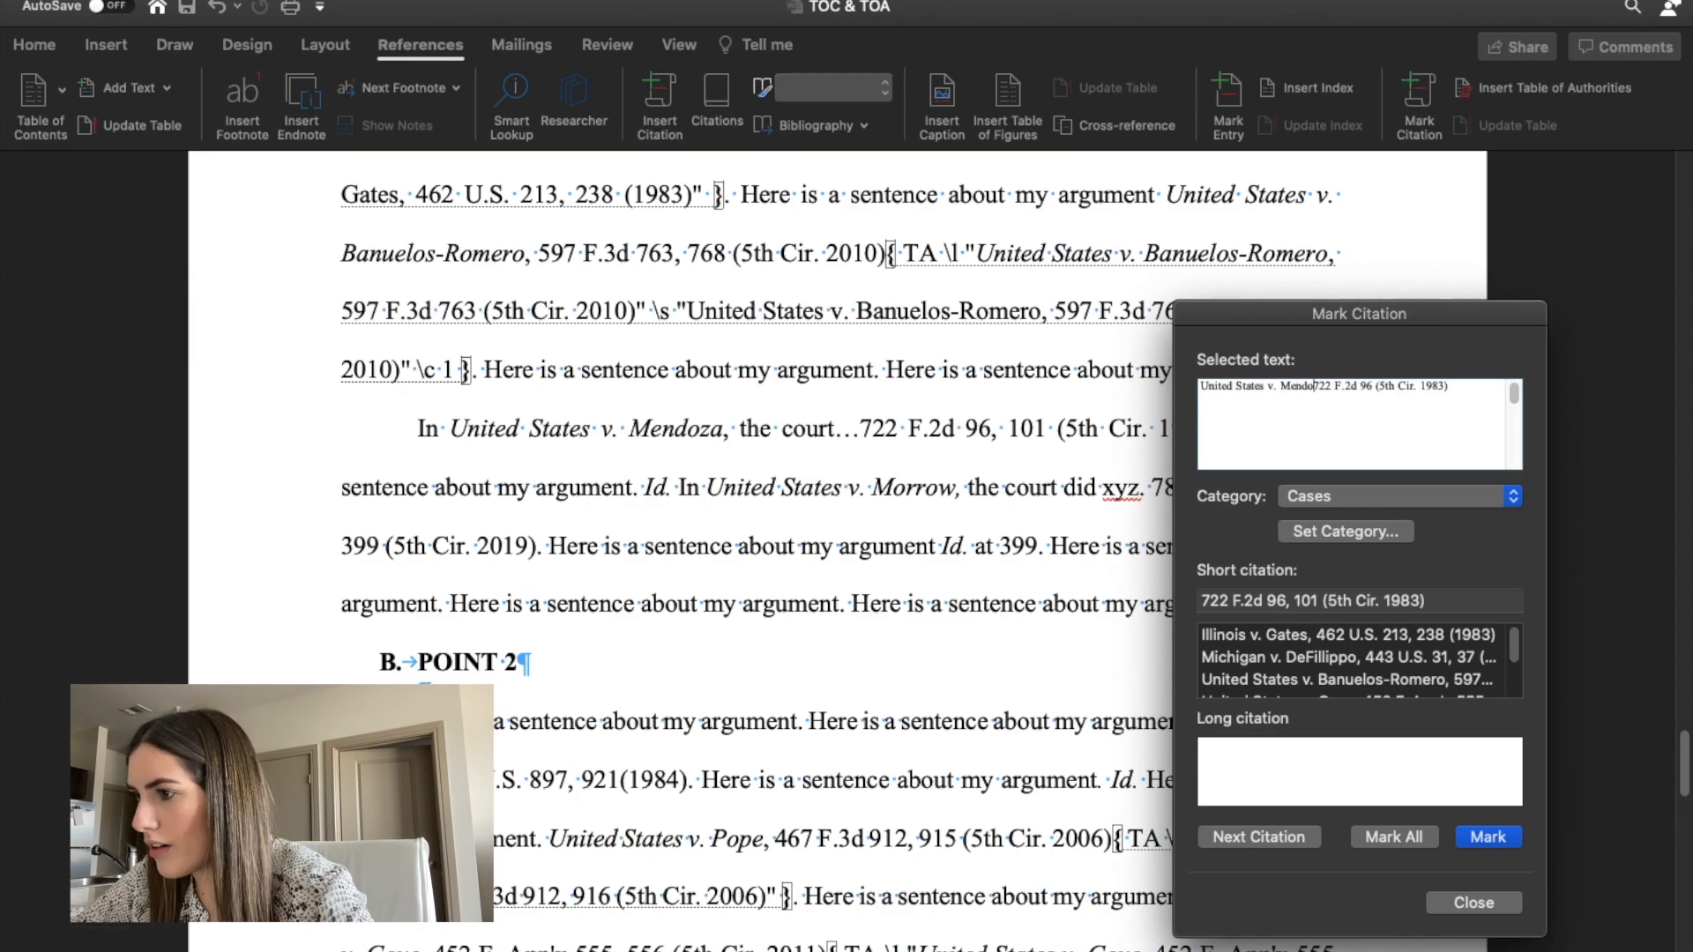
key("BackSpace")
type(",")
left_click_drag(1323, 388, 1198, 388)
key("super+i")
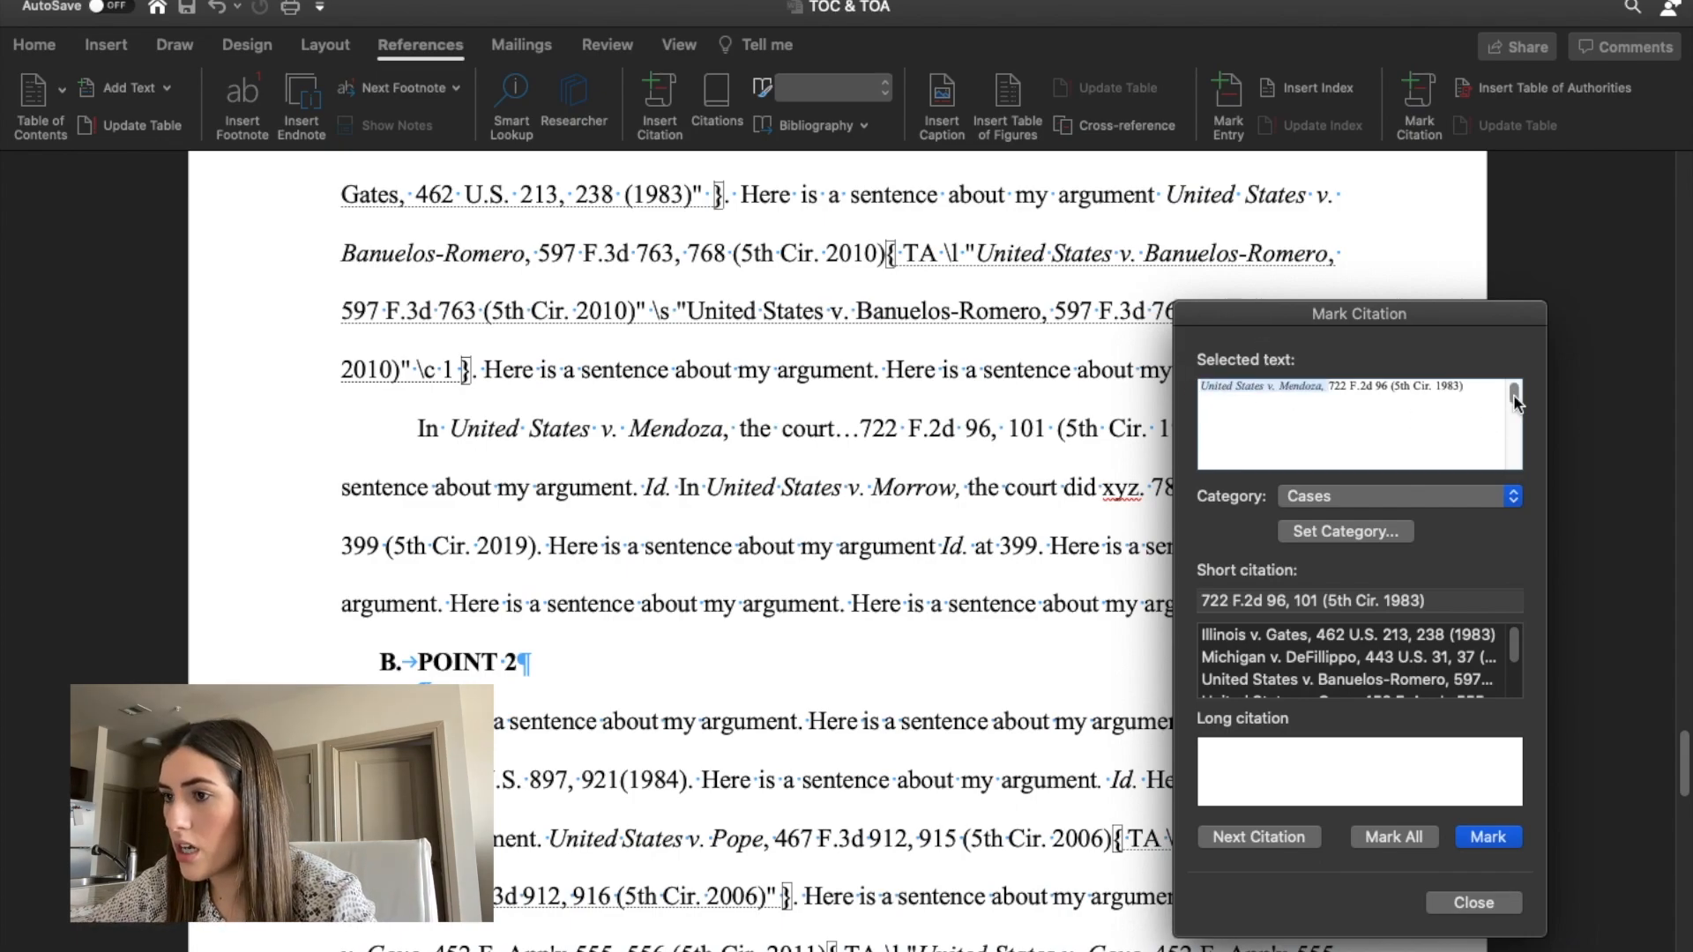
left_click(1488, 838)
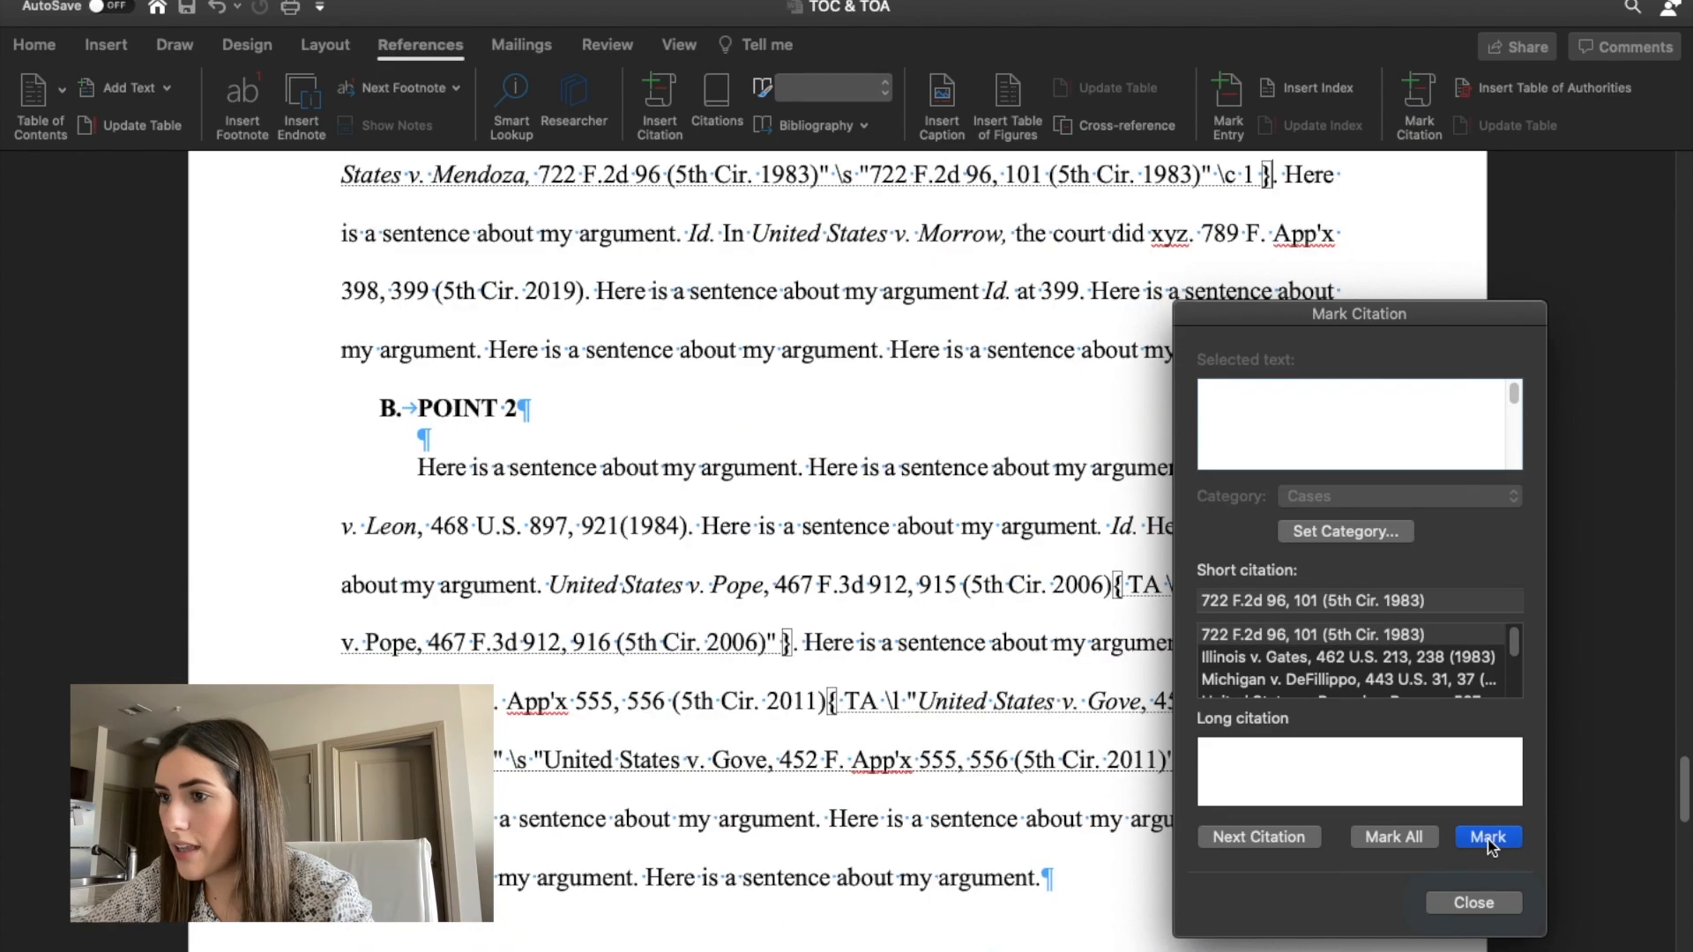
Examine the long citation text inside the Mendoza citation code.
scroll(1025, 316, "up", 3)
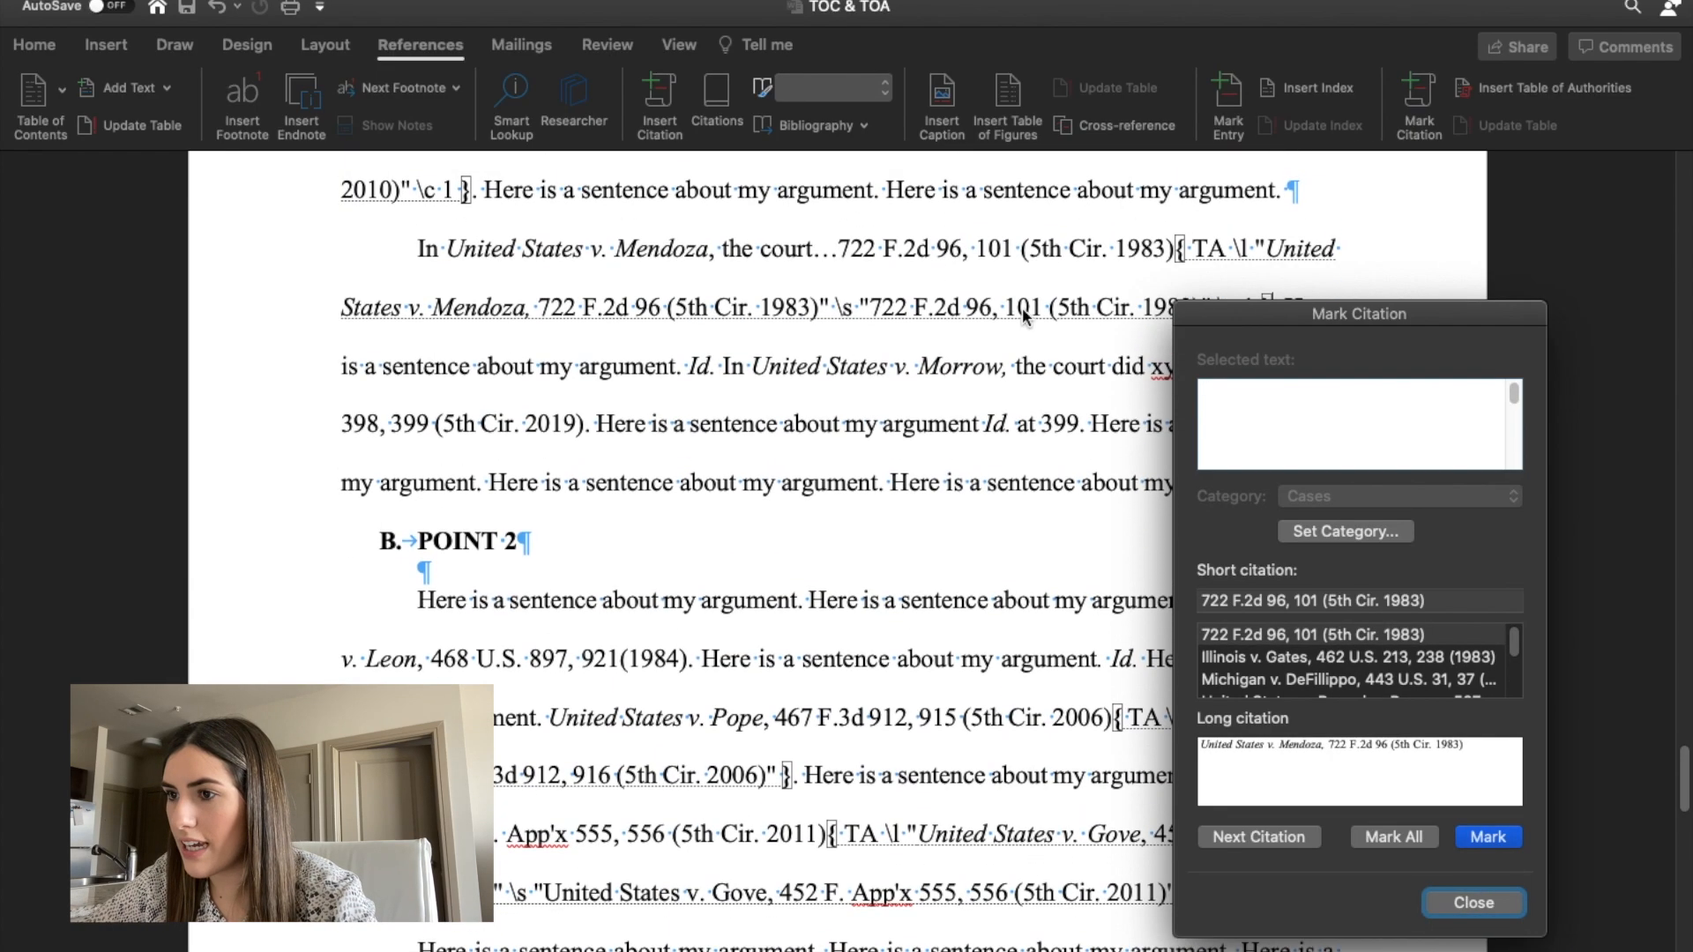
left_click_drag(1240, 318, 1239, 490)
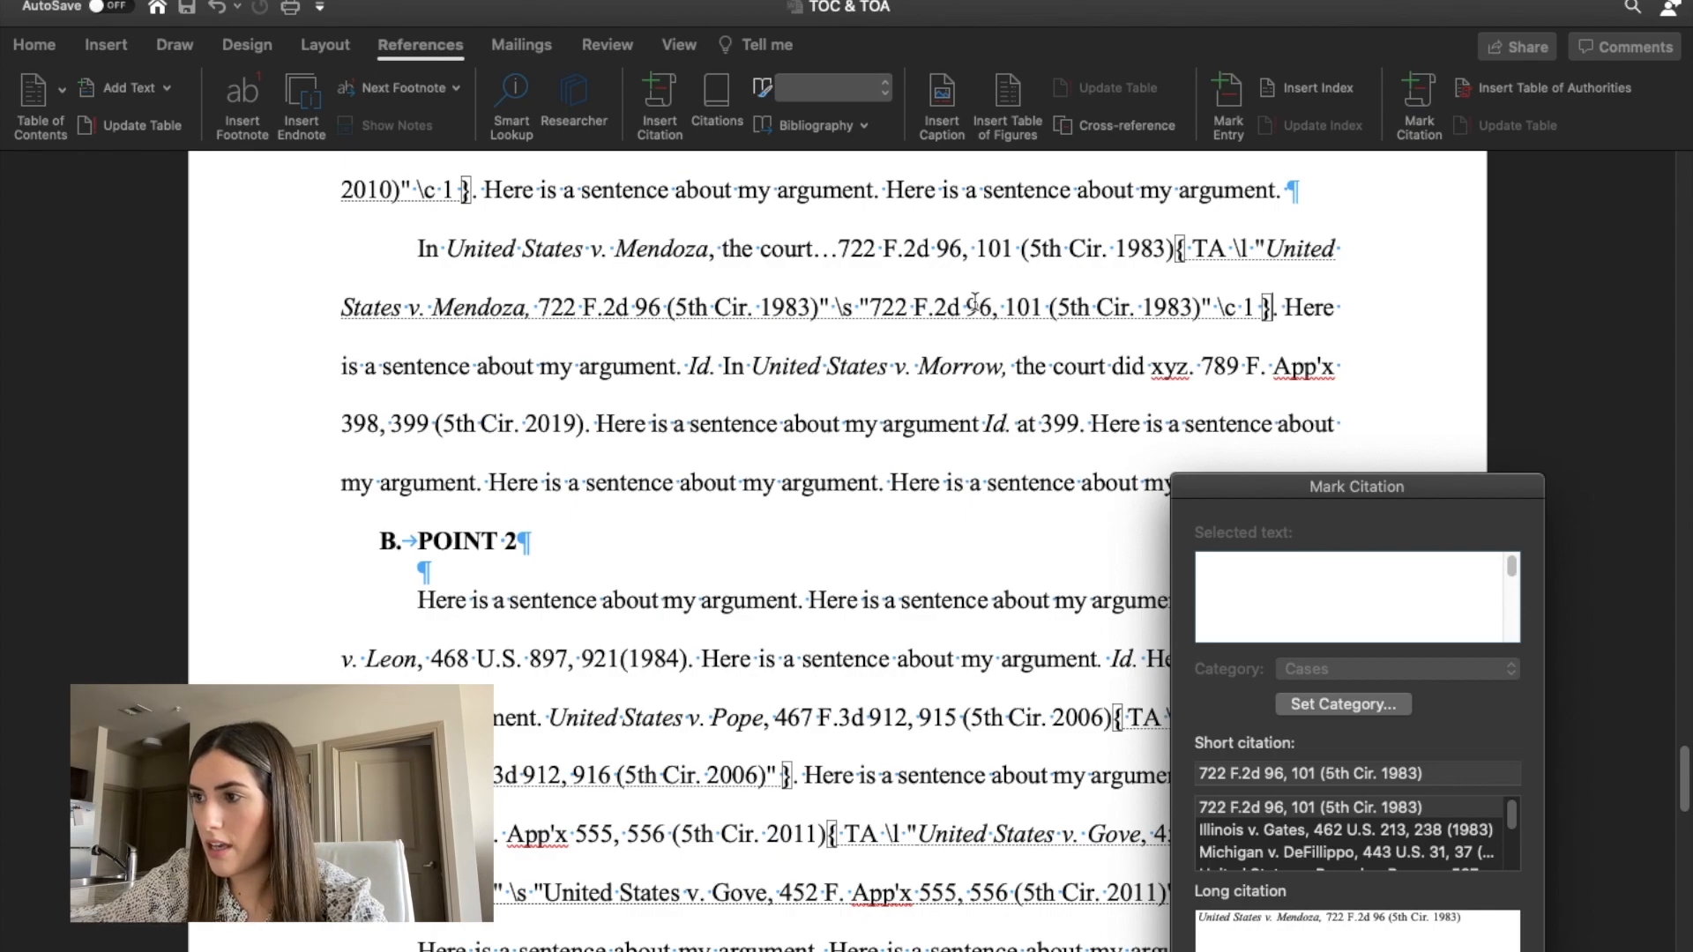
left_click(1268, 247)
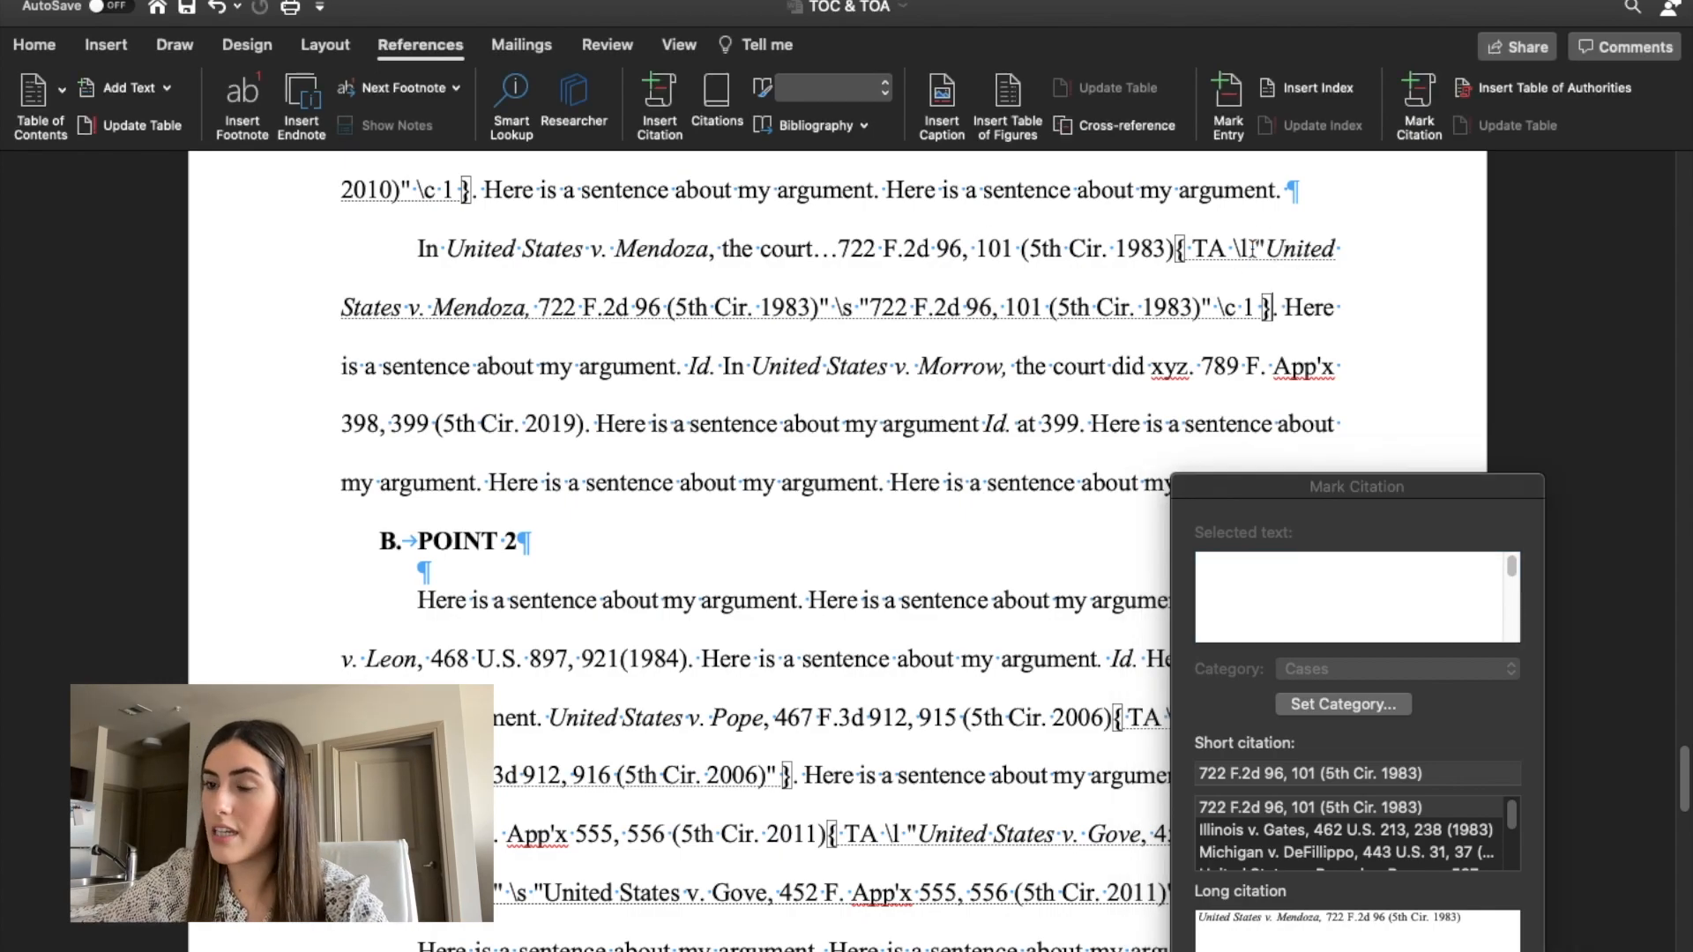
left_click_drag(1266, 251, 822, 291)
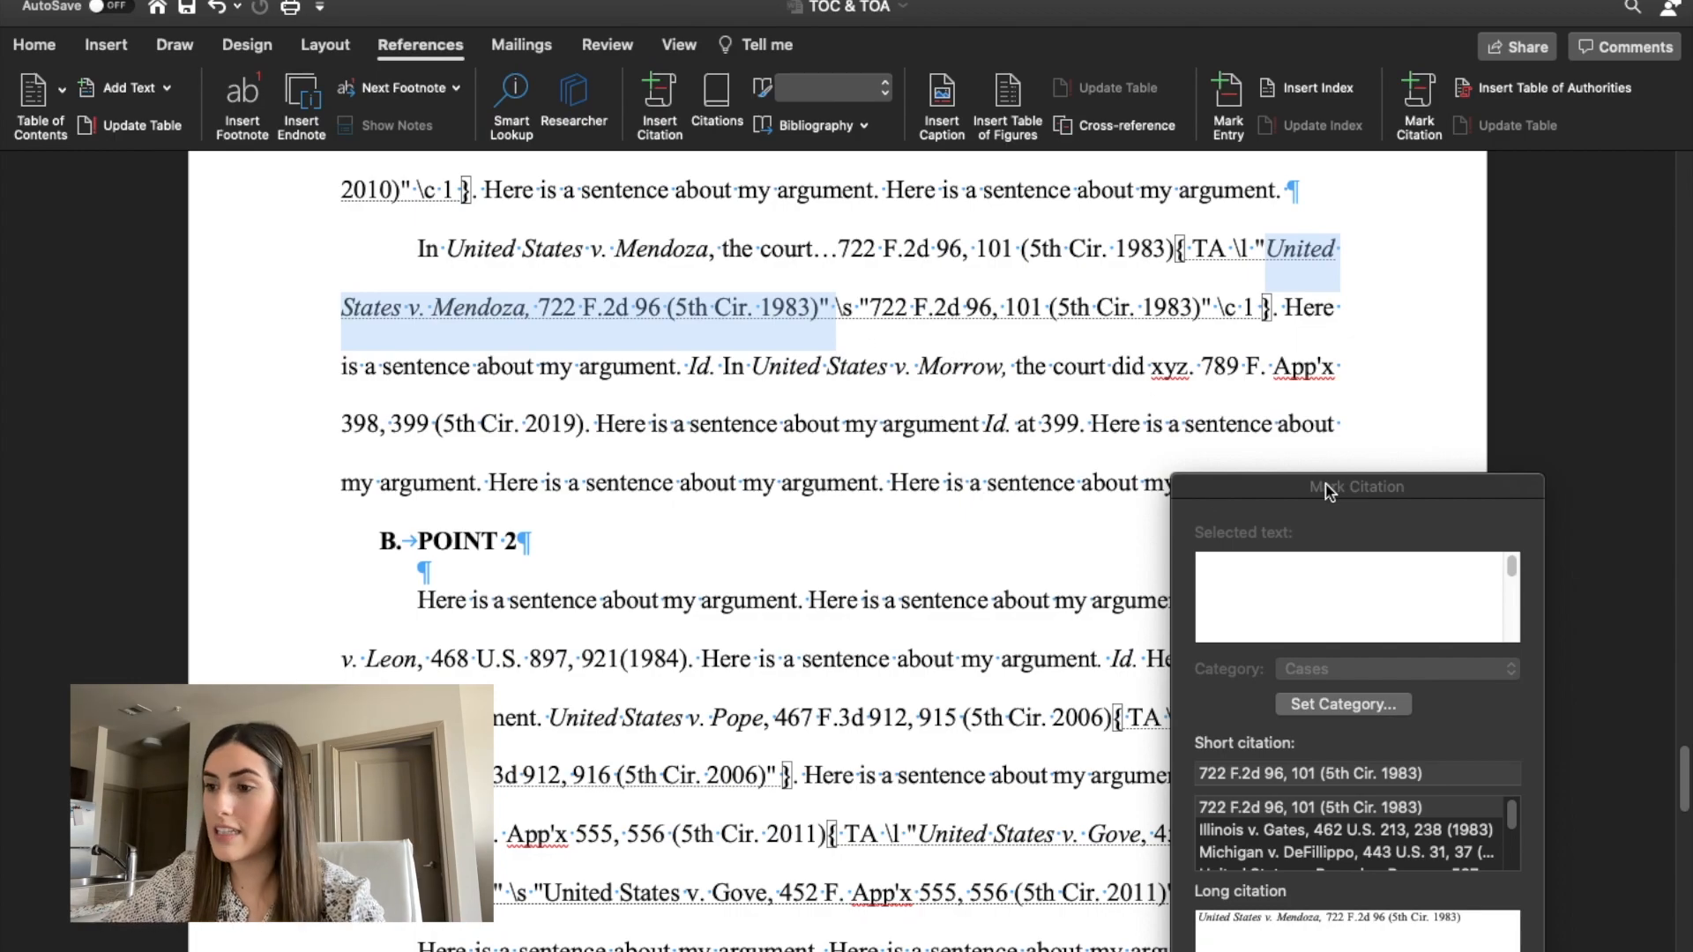
Close citation marking and hide the formatting marks, returning to the blank page after the table of contents.
left_click_drag(1286, 483, 1284, 233)
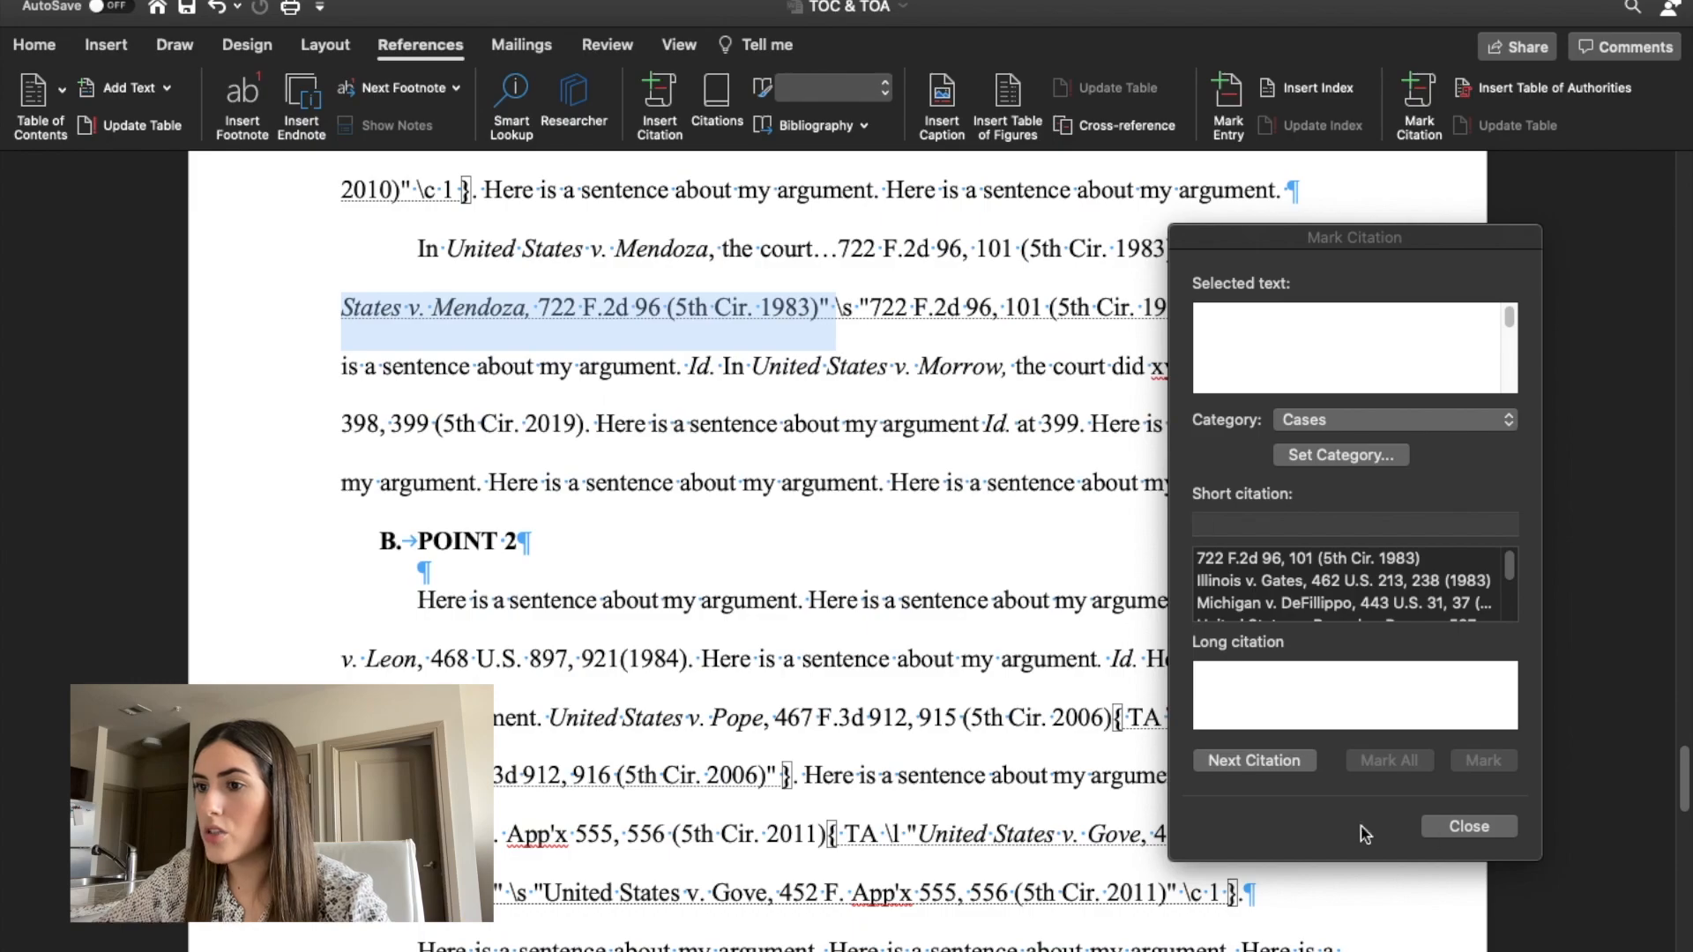
scroll(960, 491, "up", 15)
scroll(959, 491, "up", 15)
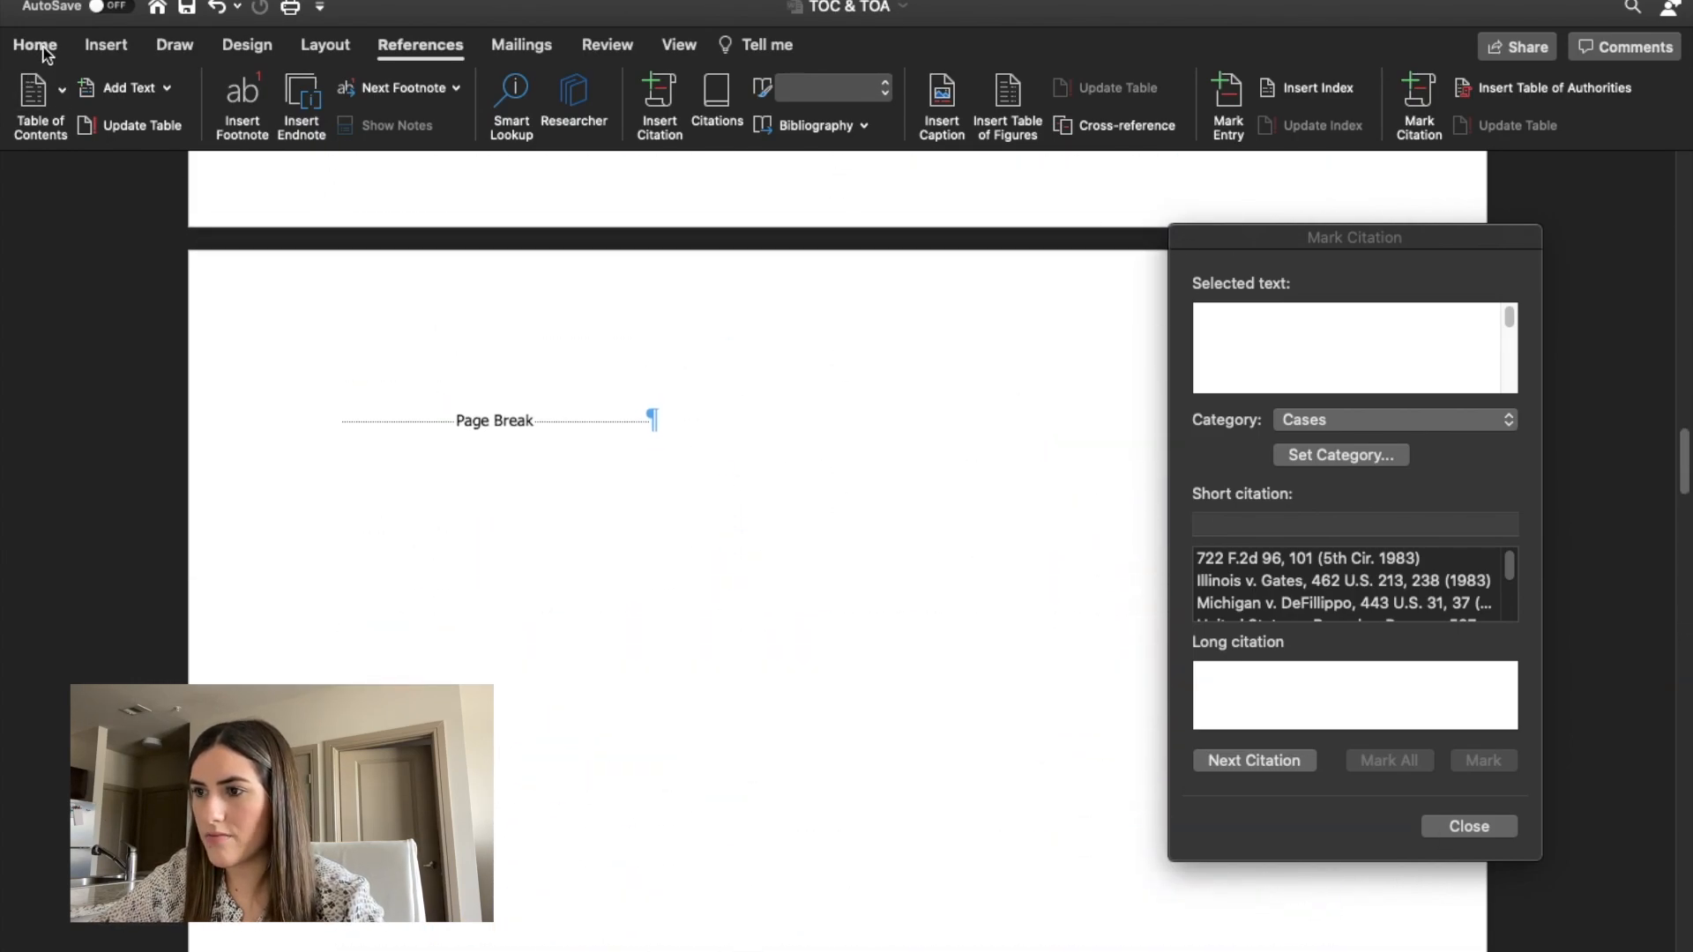
scroll(416, 394, "up", 8)
scroll(424, 396, "up", 5)
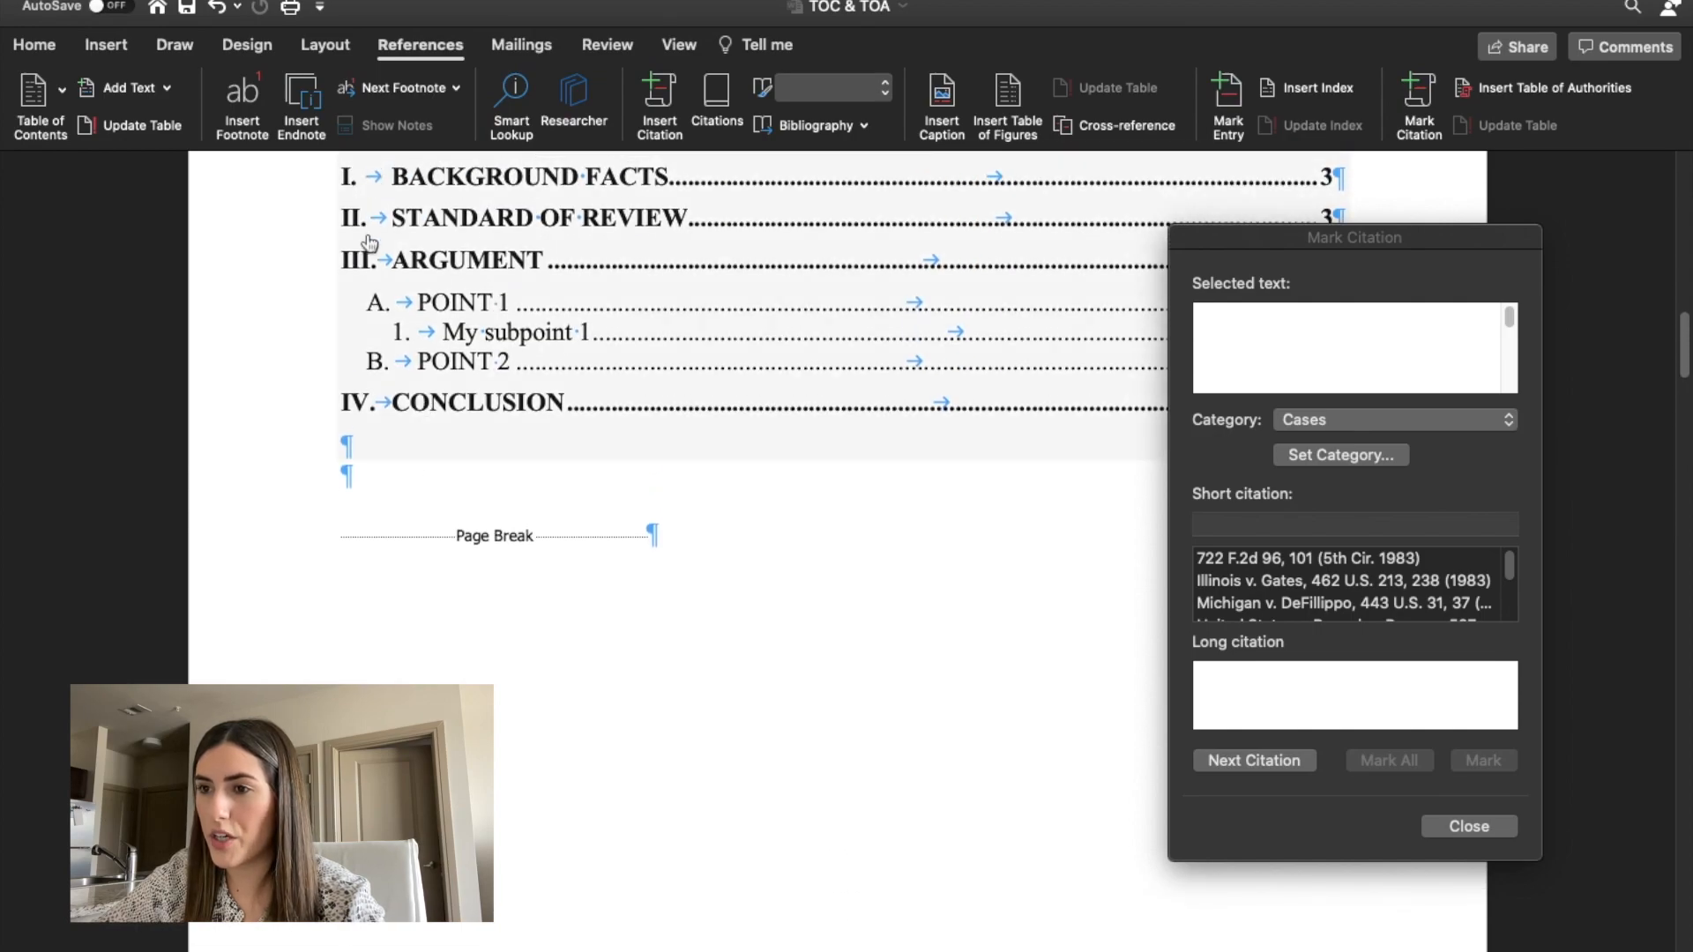
left_click(397, 244)
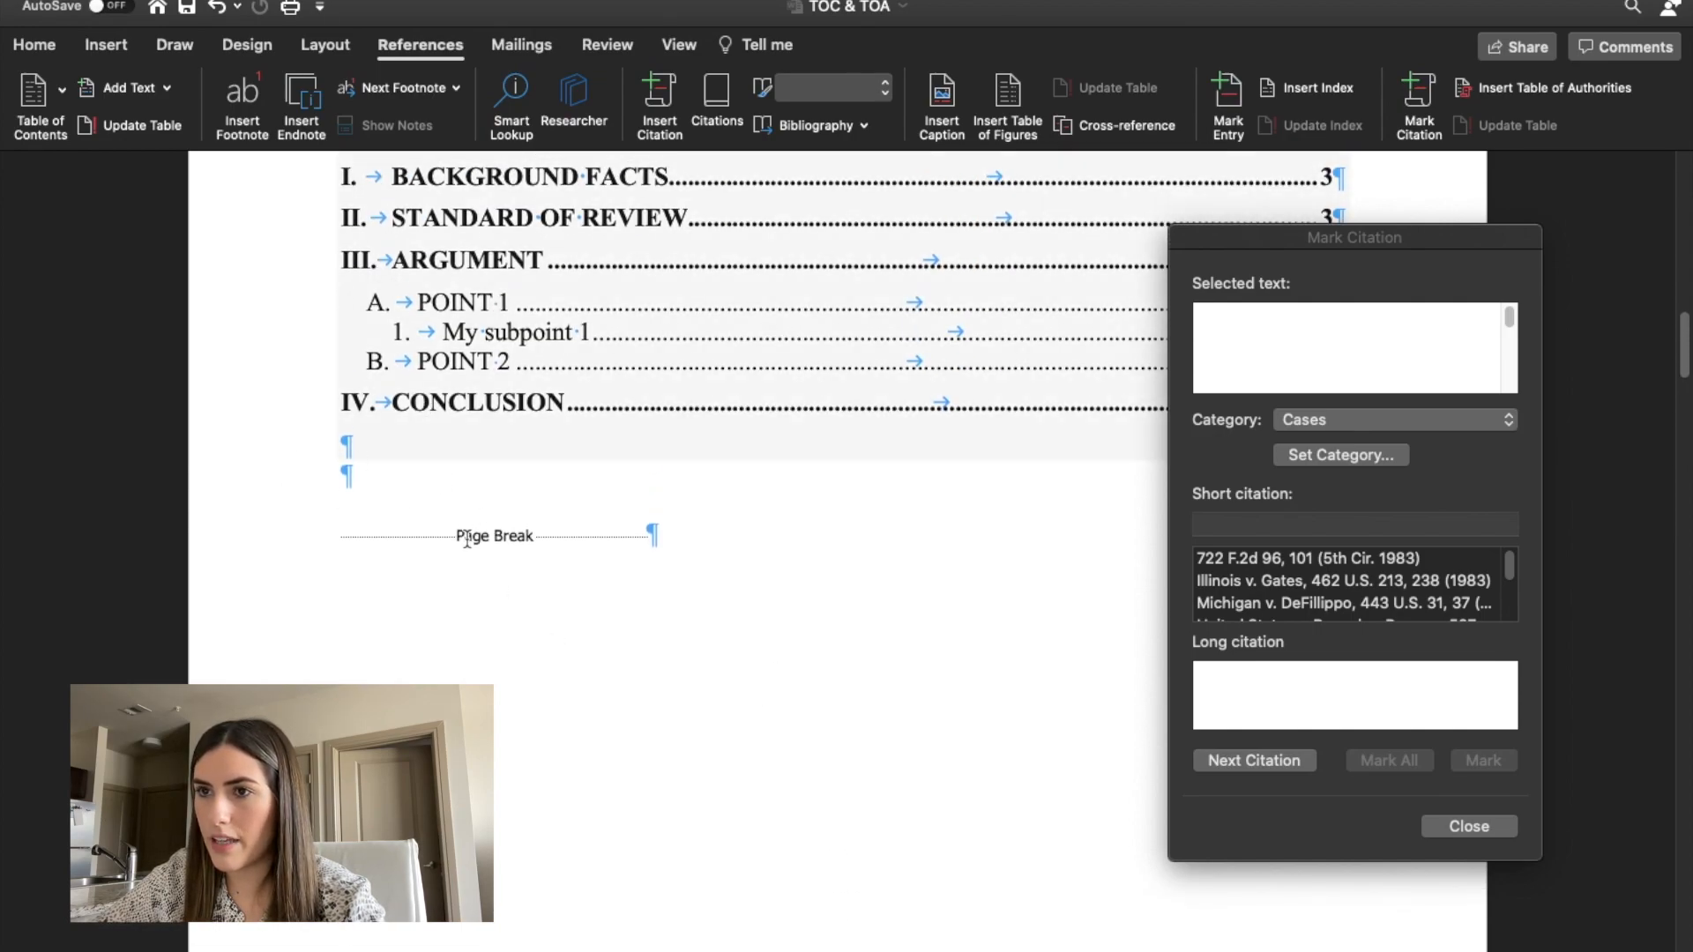
scroll(476, 577, "down", 12)
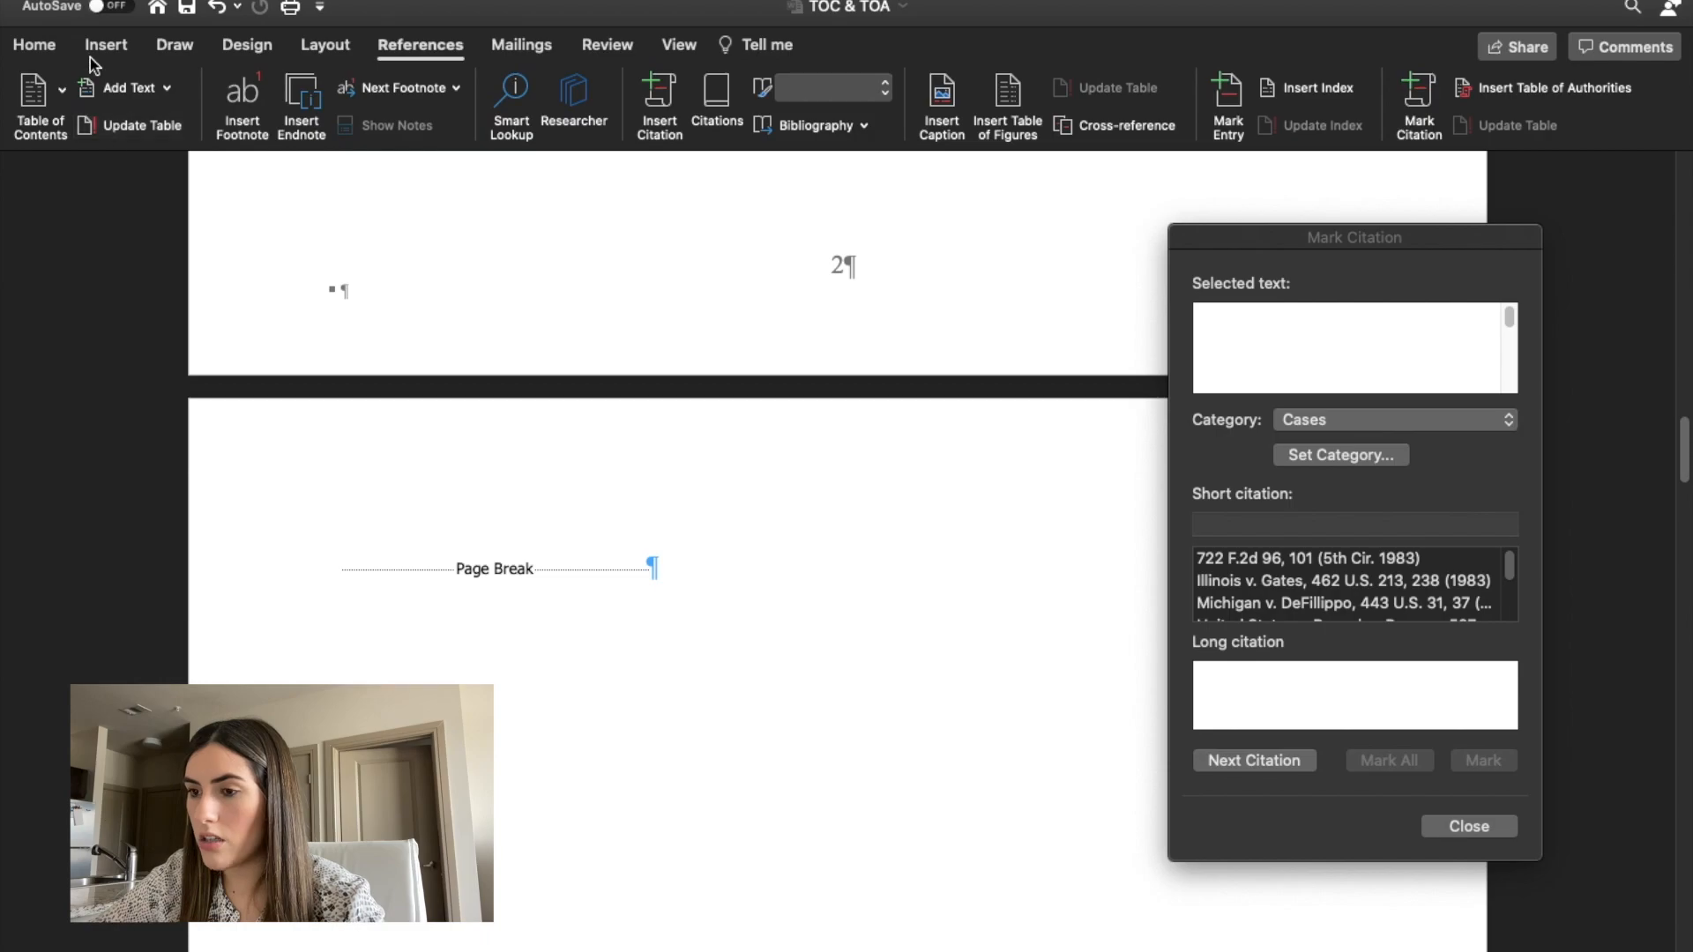
left_click(46, 49)
left_click(1496, 826)
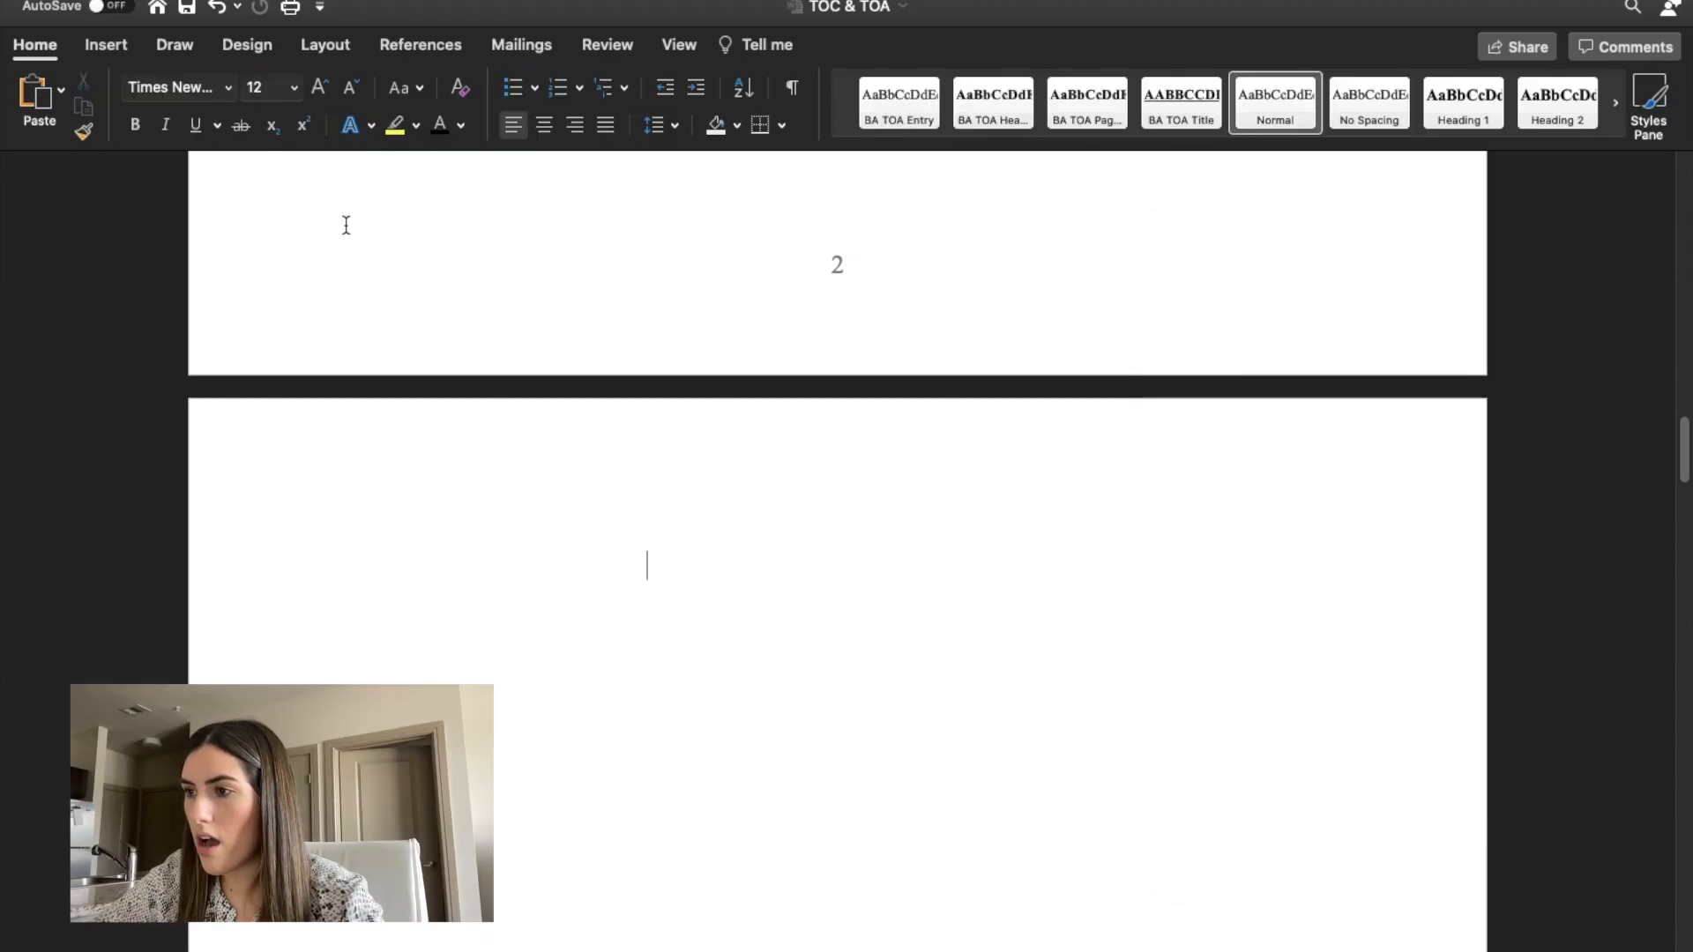
Try to insert a table of authorities in the From template format, covering all categories, on the blank page after the table of contents.
left_click(441, 51)
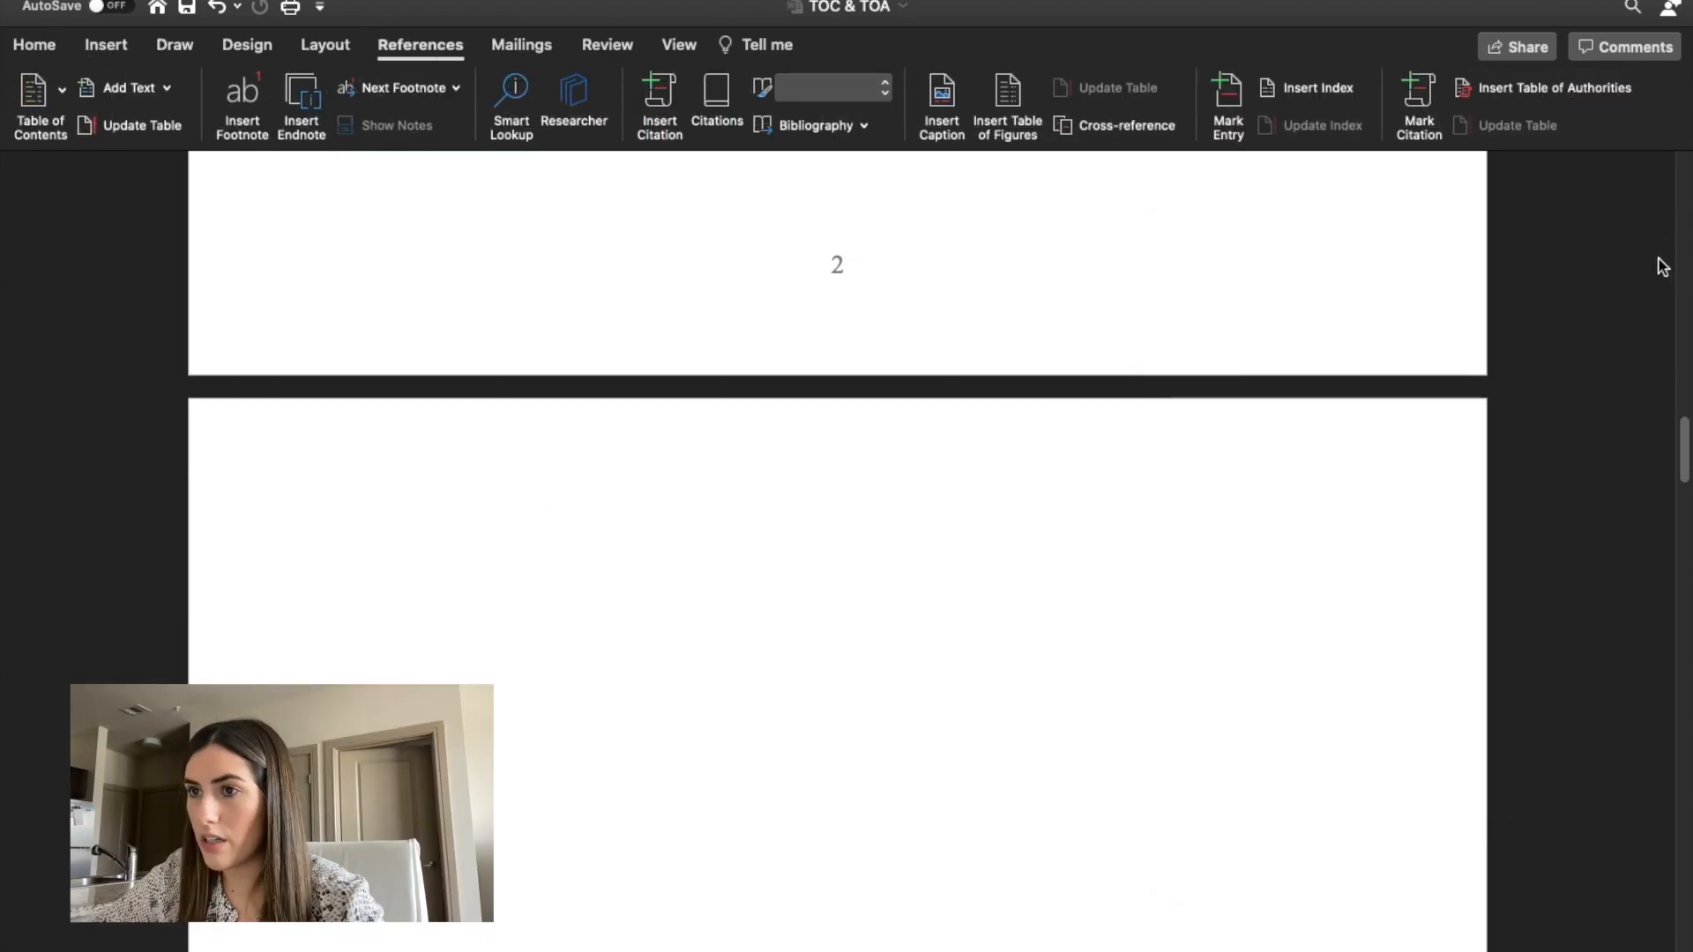
left_click(1562, 91)
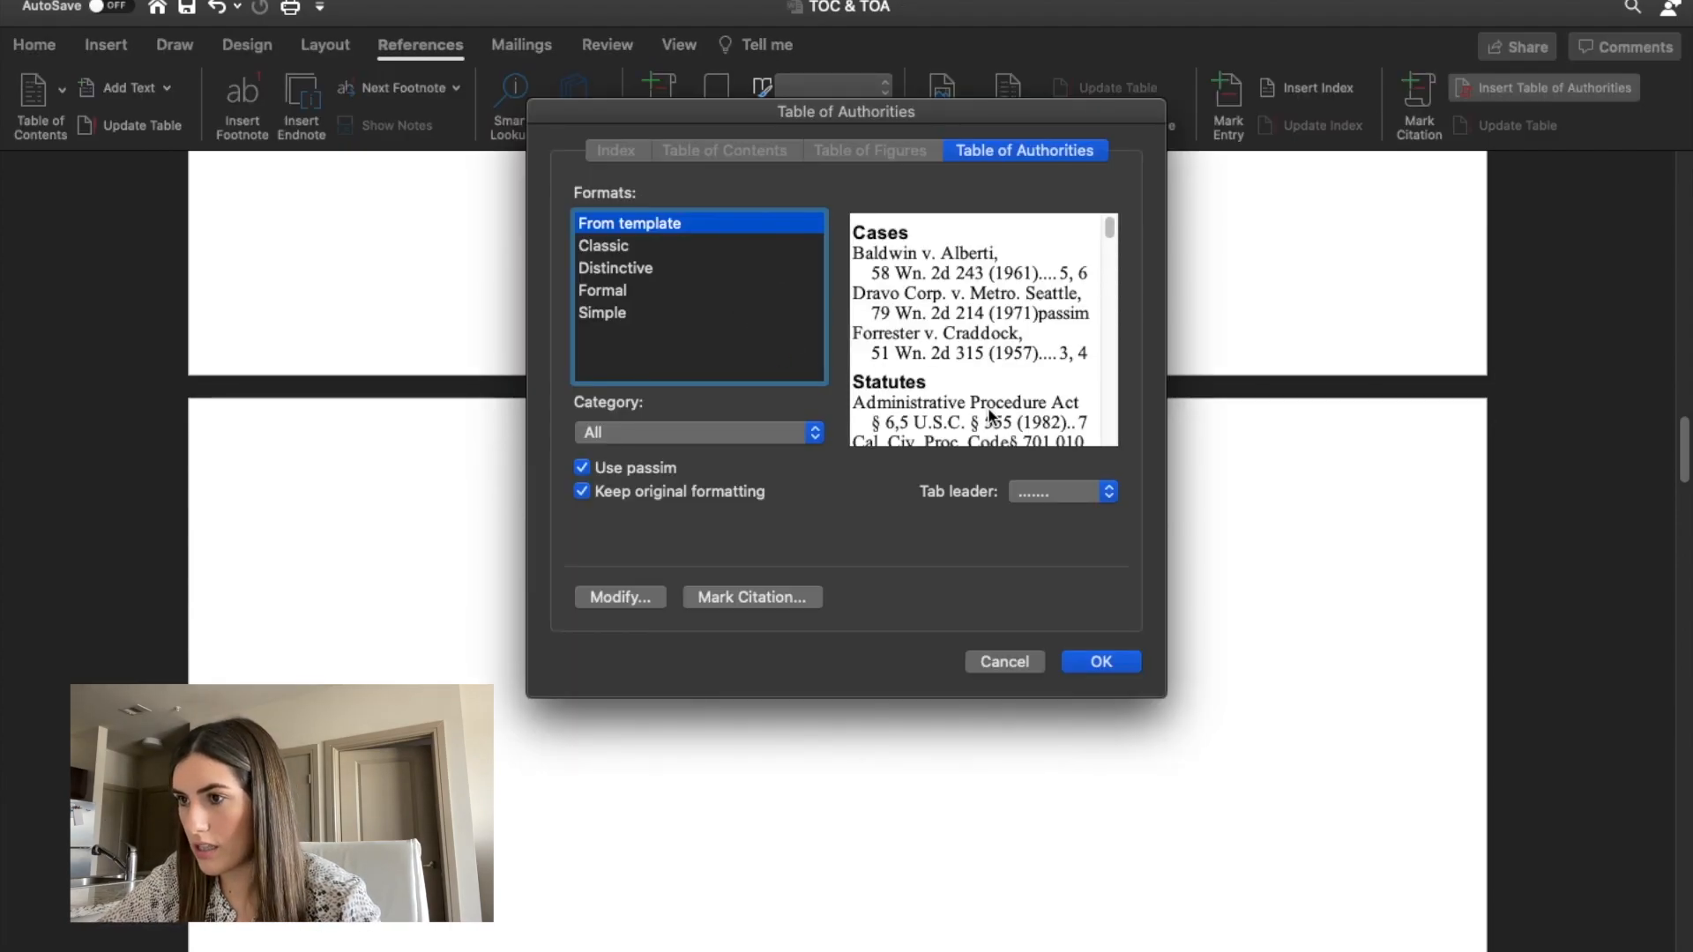
scroll(959, 358, "down", 10)
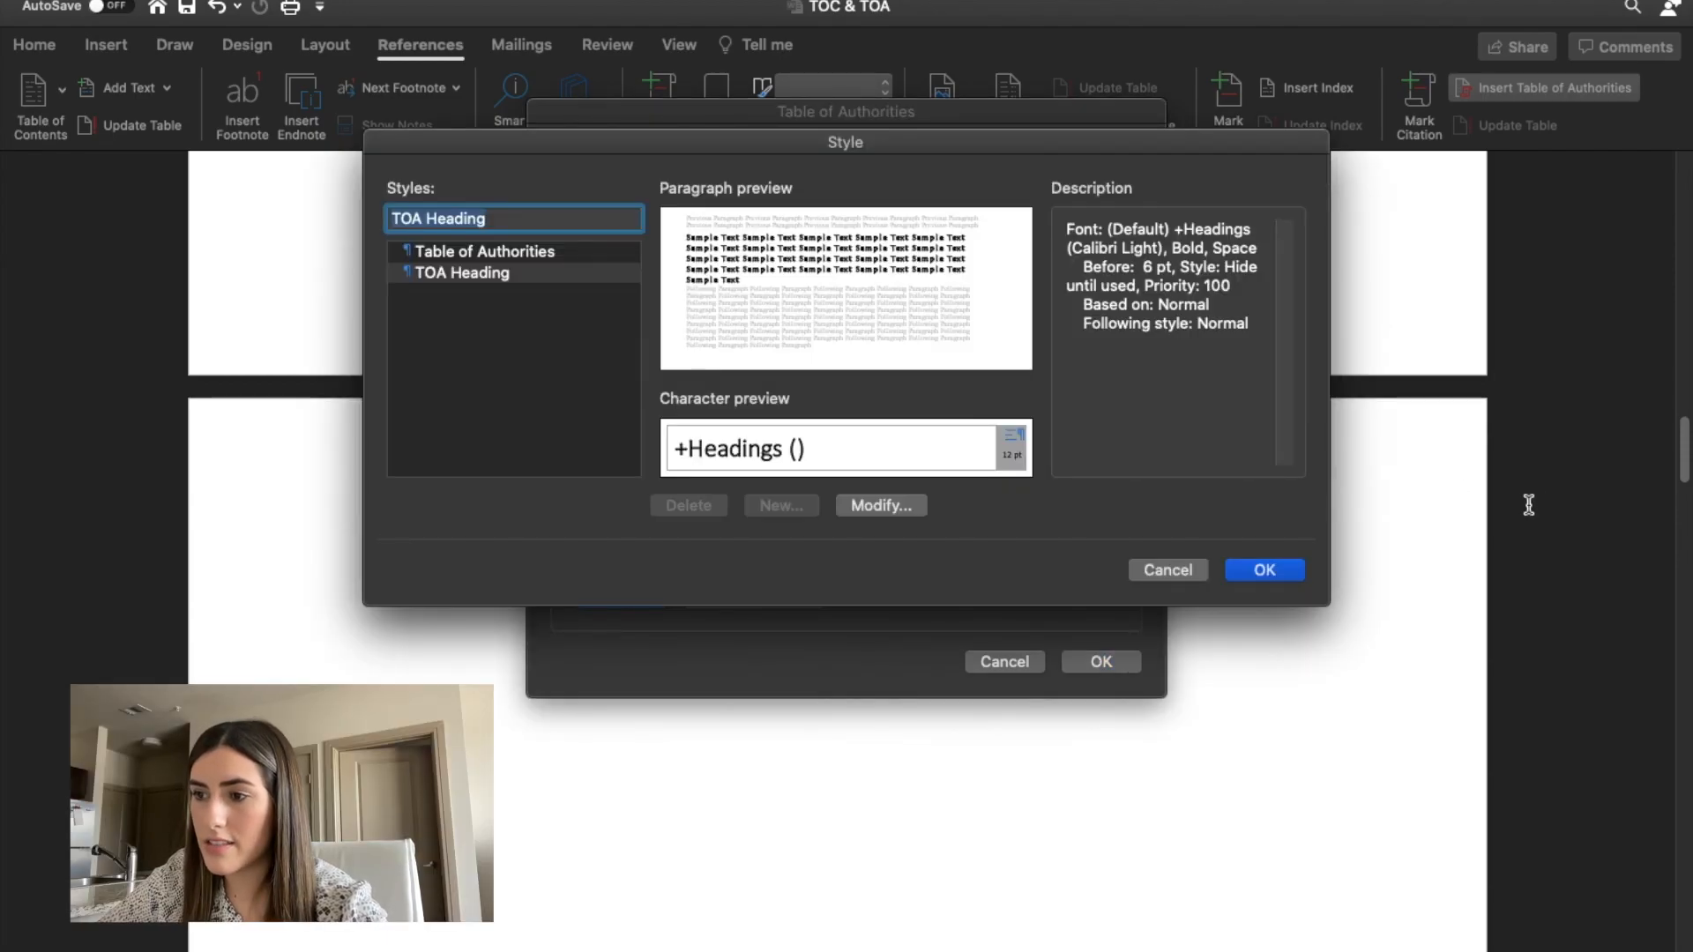
left_click(1259, 580)
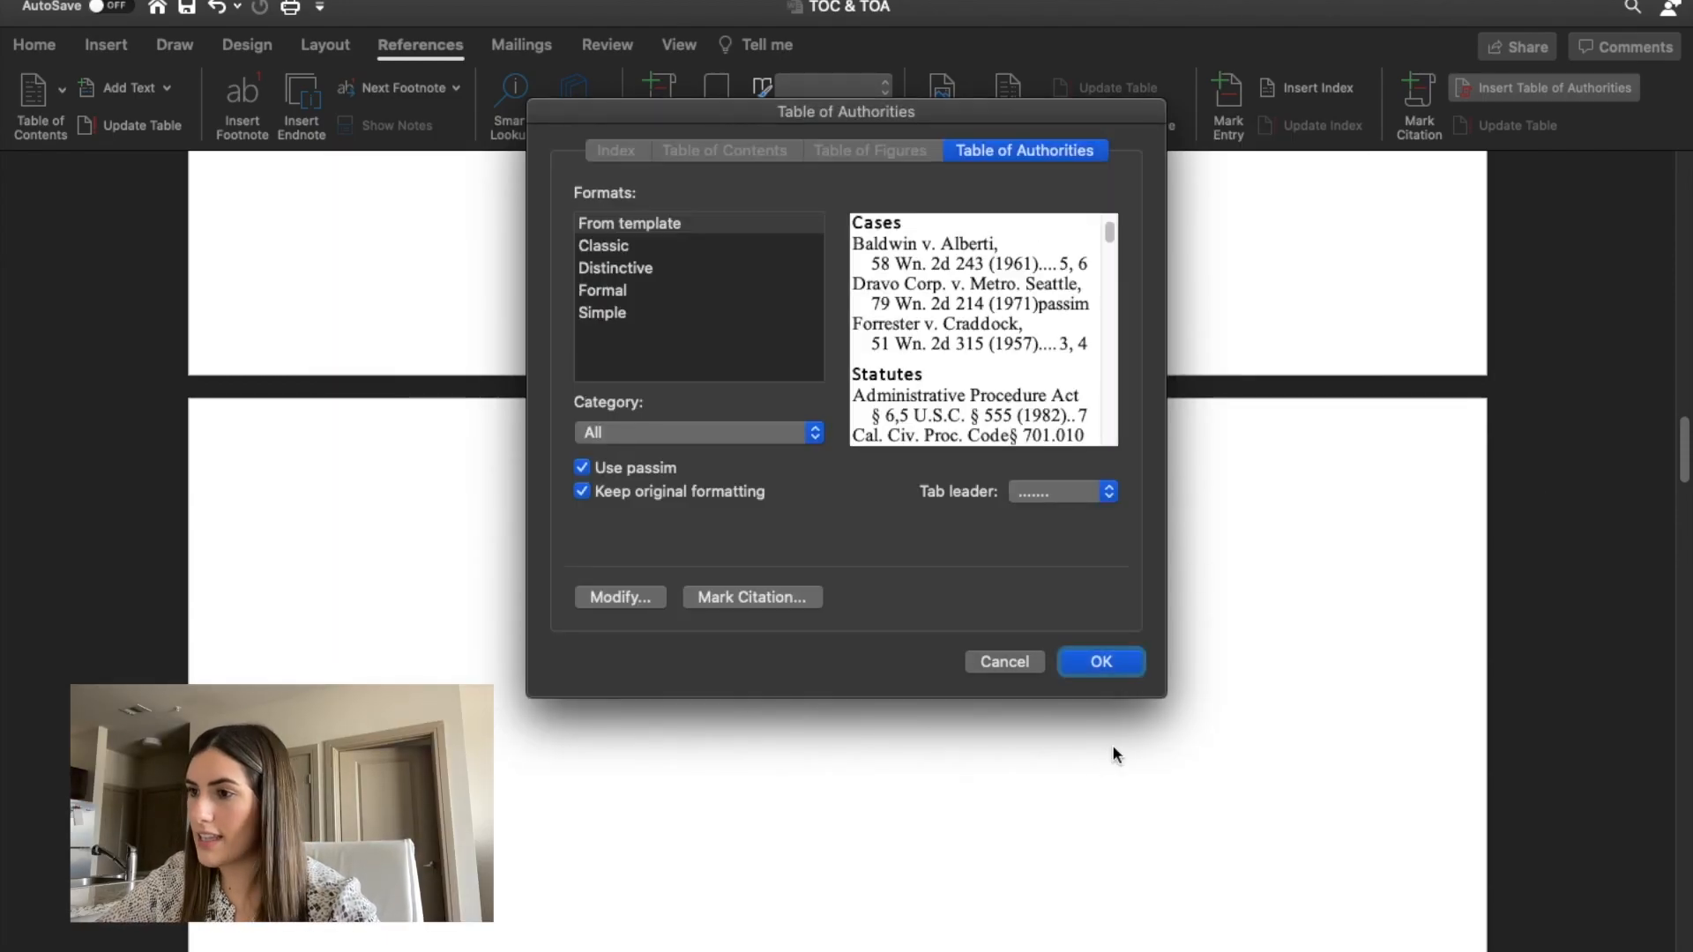
left_click(1101, 661)
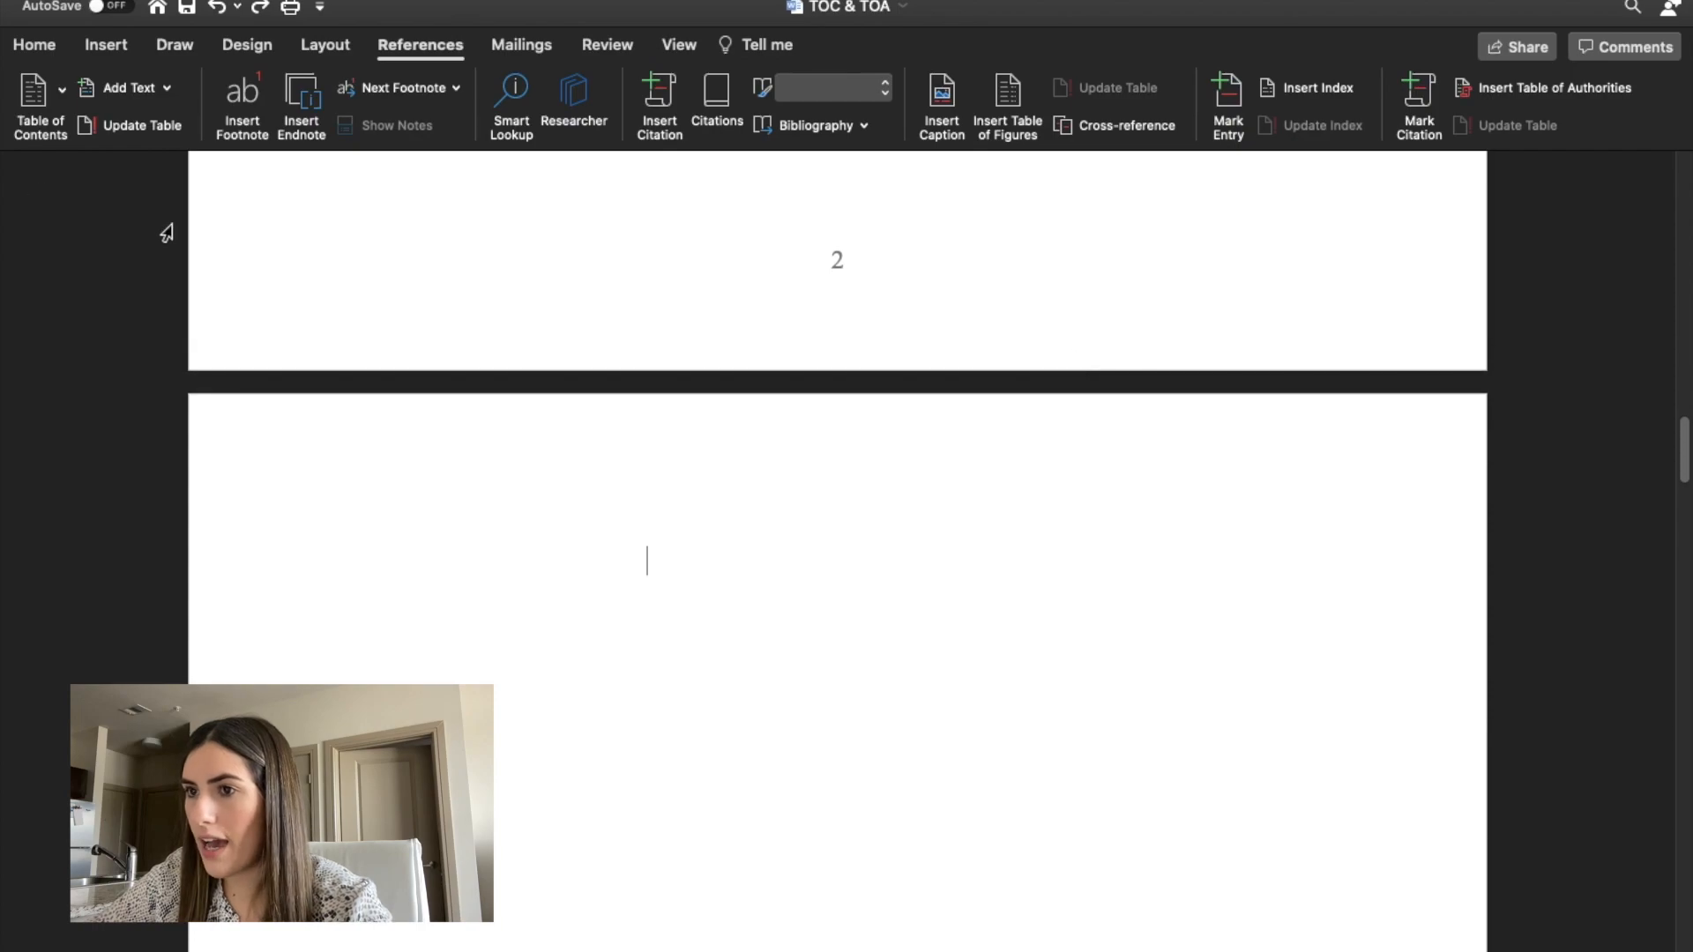
Insert a next-page section break on the blank page after the table of contents.
left_click(106, 45)
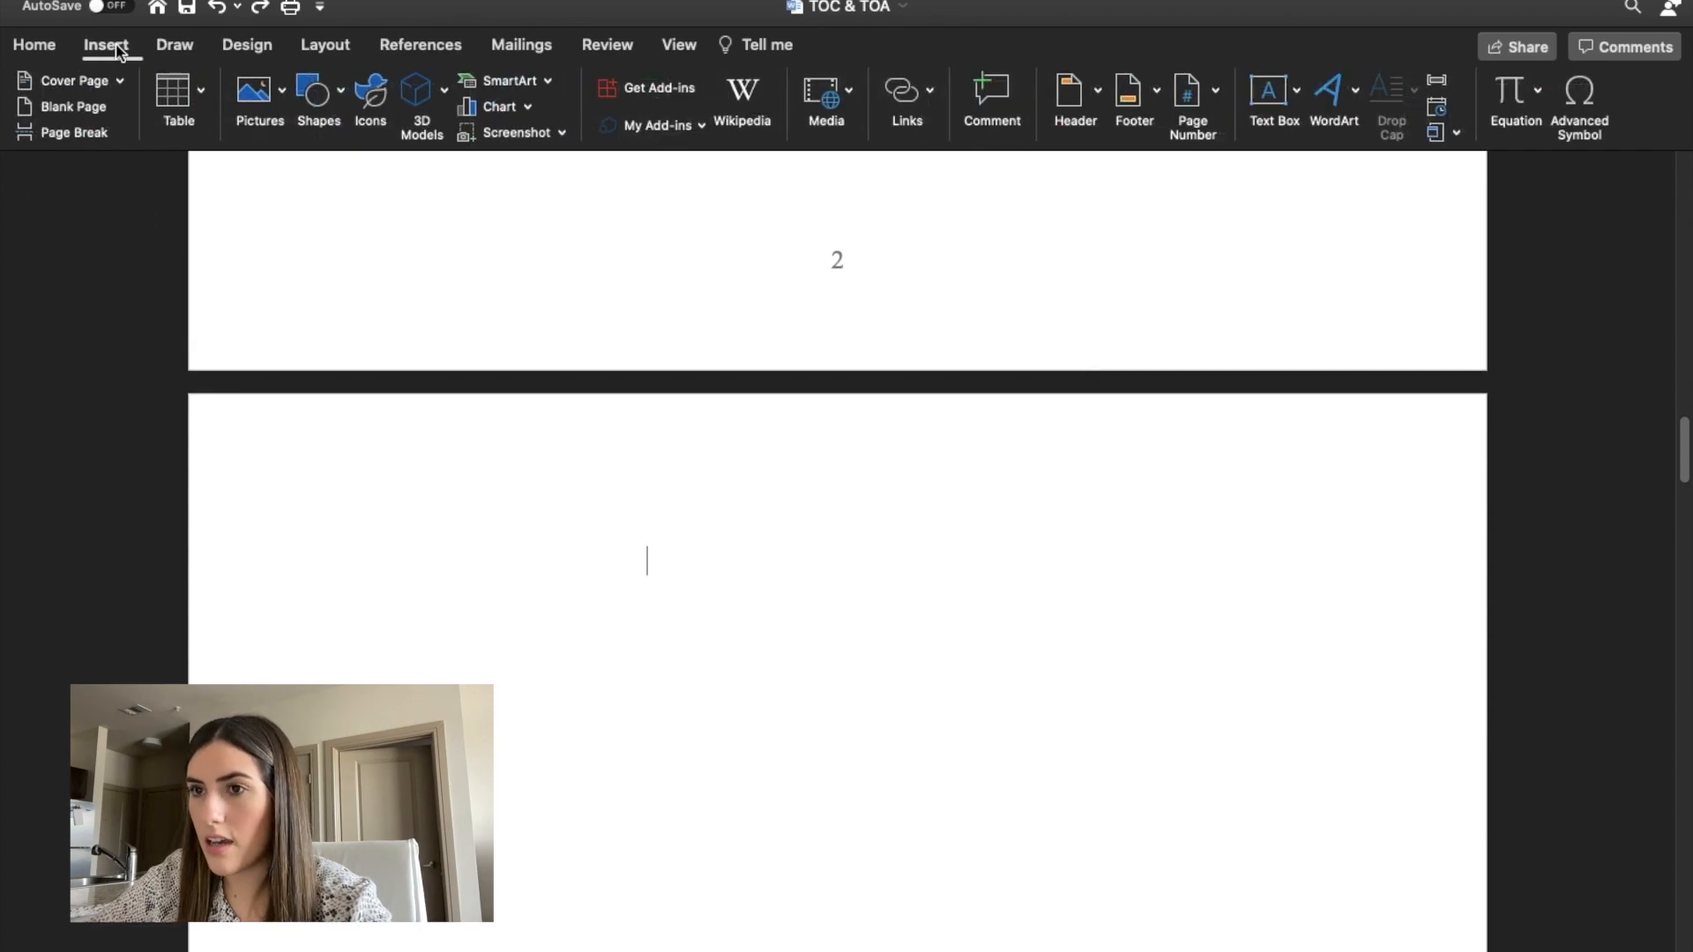
left_click(420, 45)
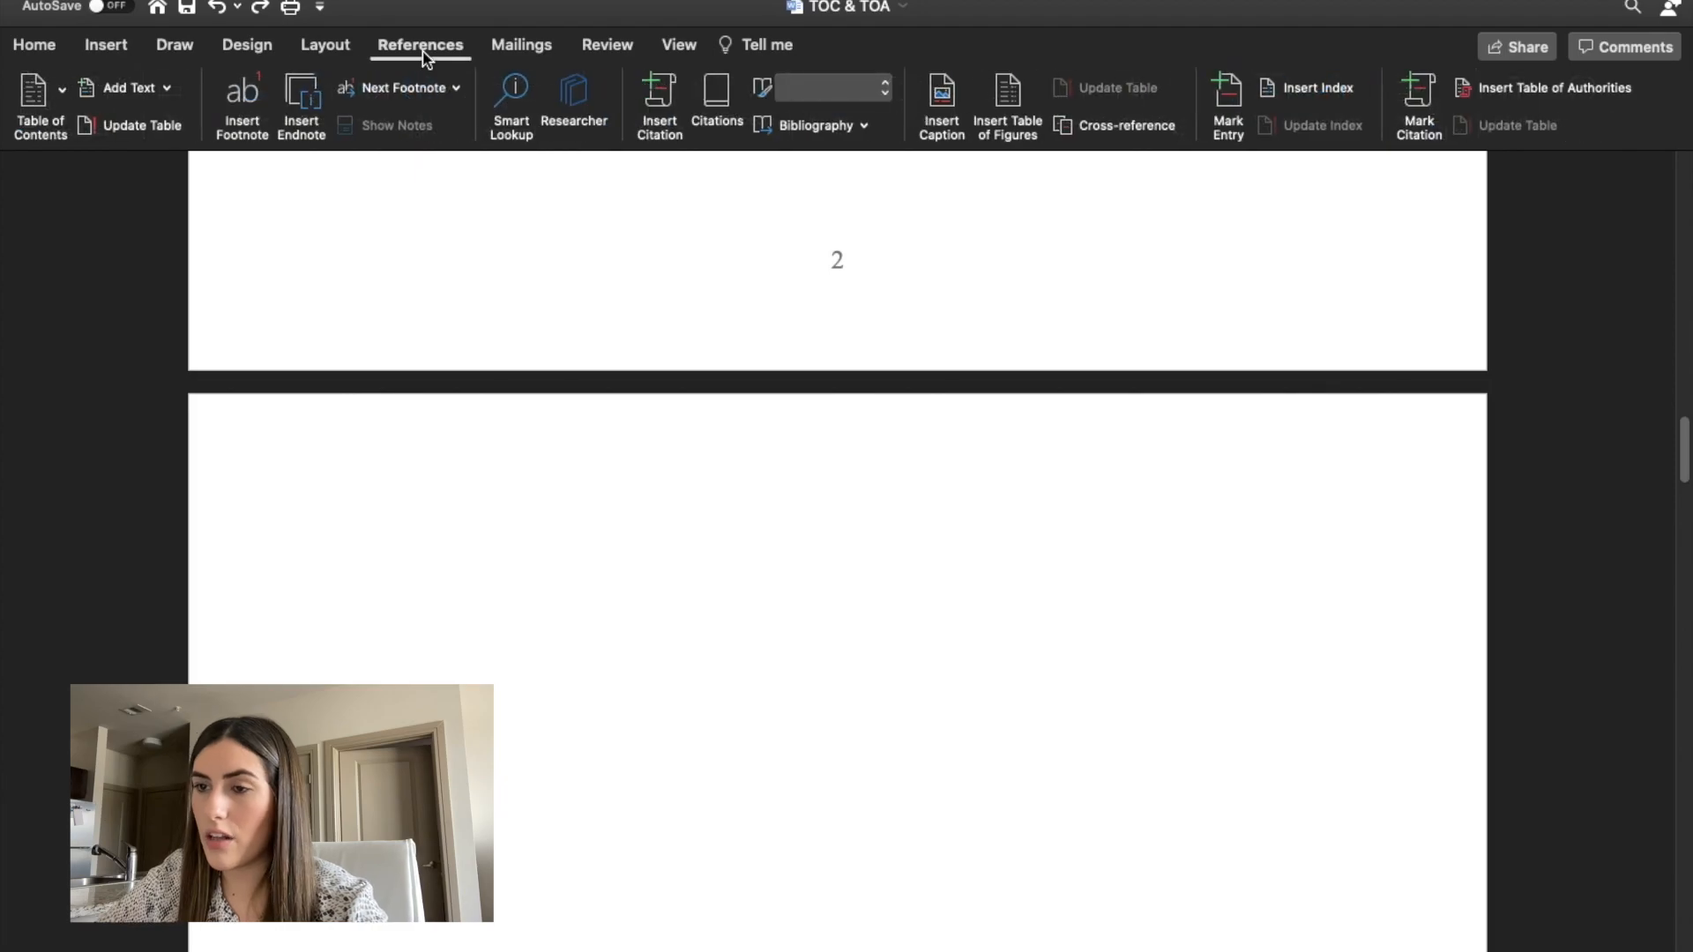
left_click(93, 45)
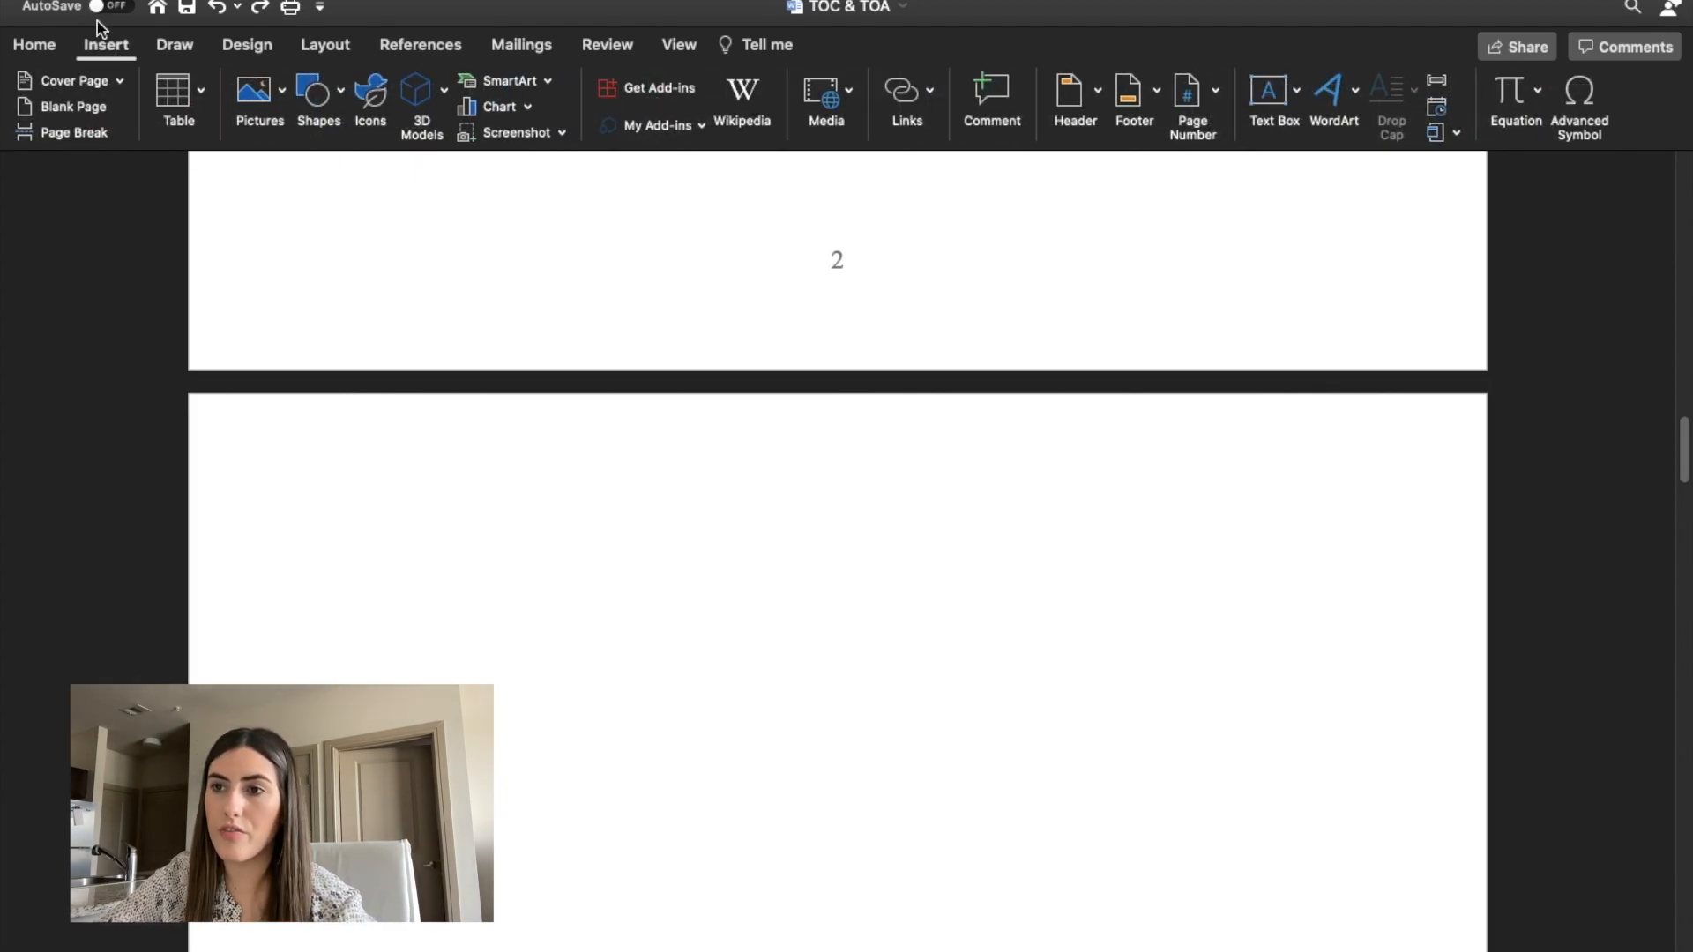
mouse_move(100, 1)
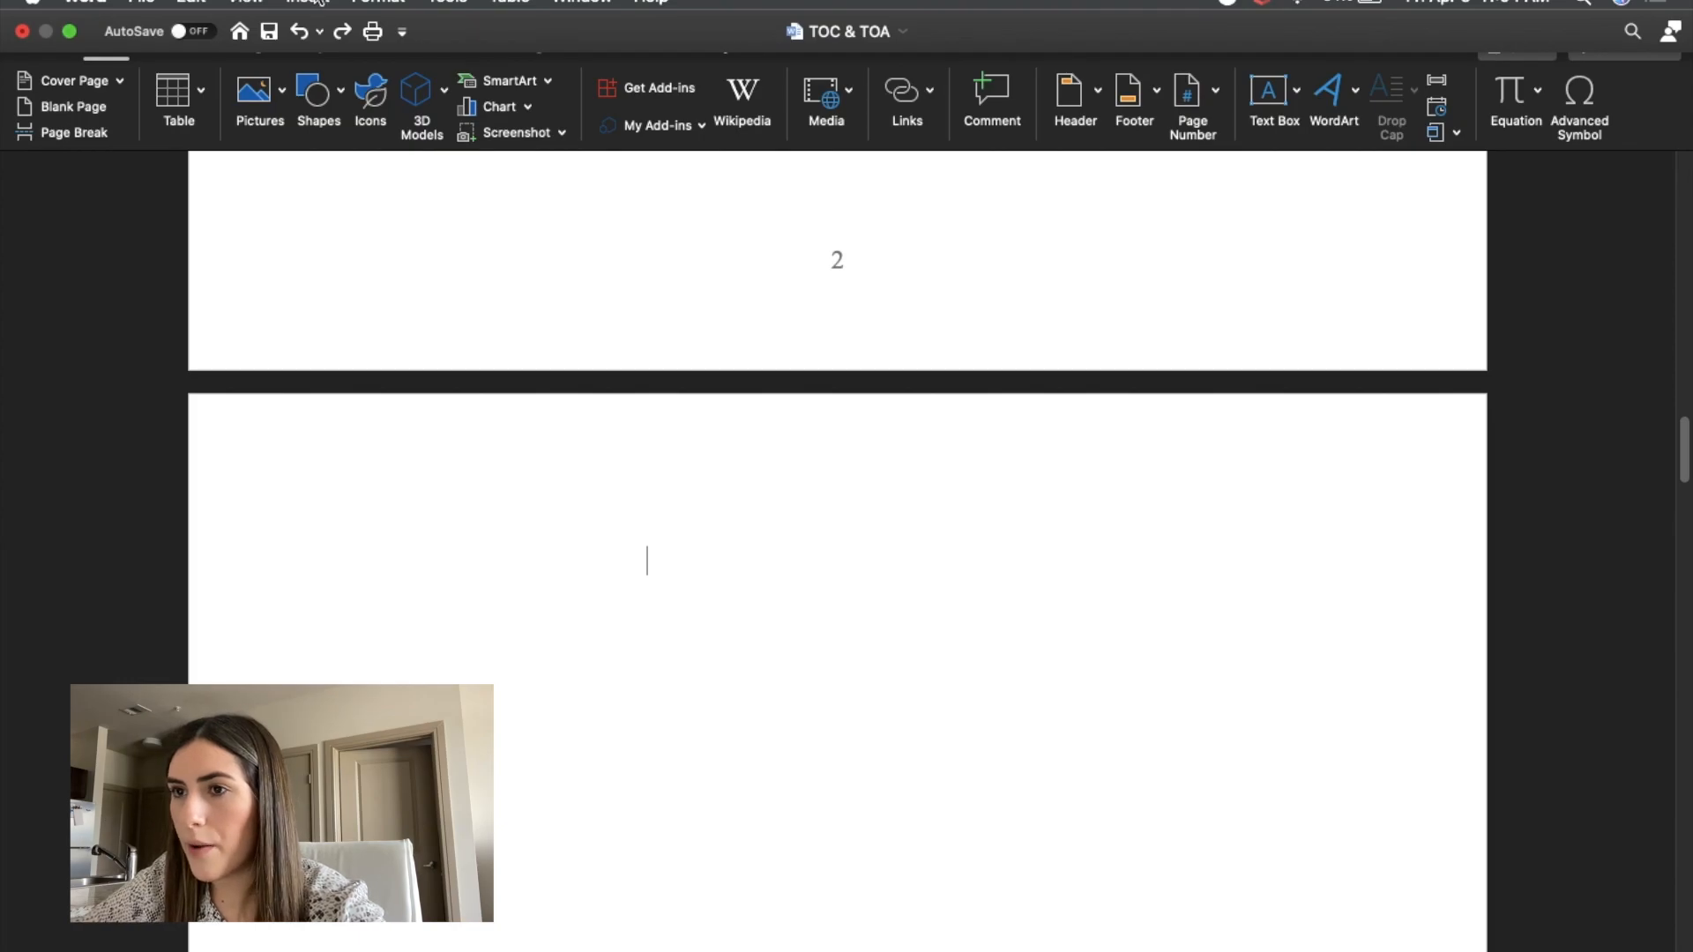
left_click(310, 2)
mouse_move(397, 423)
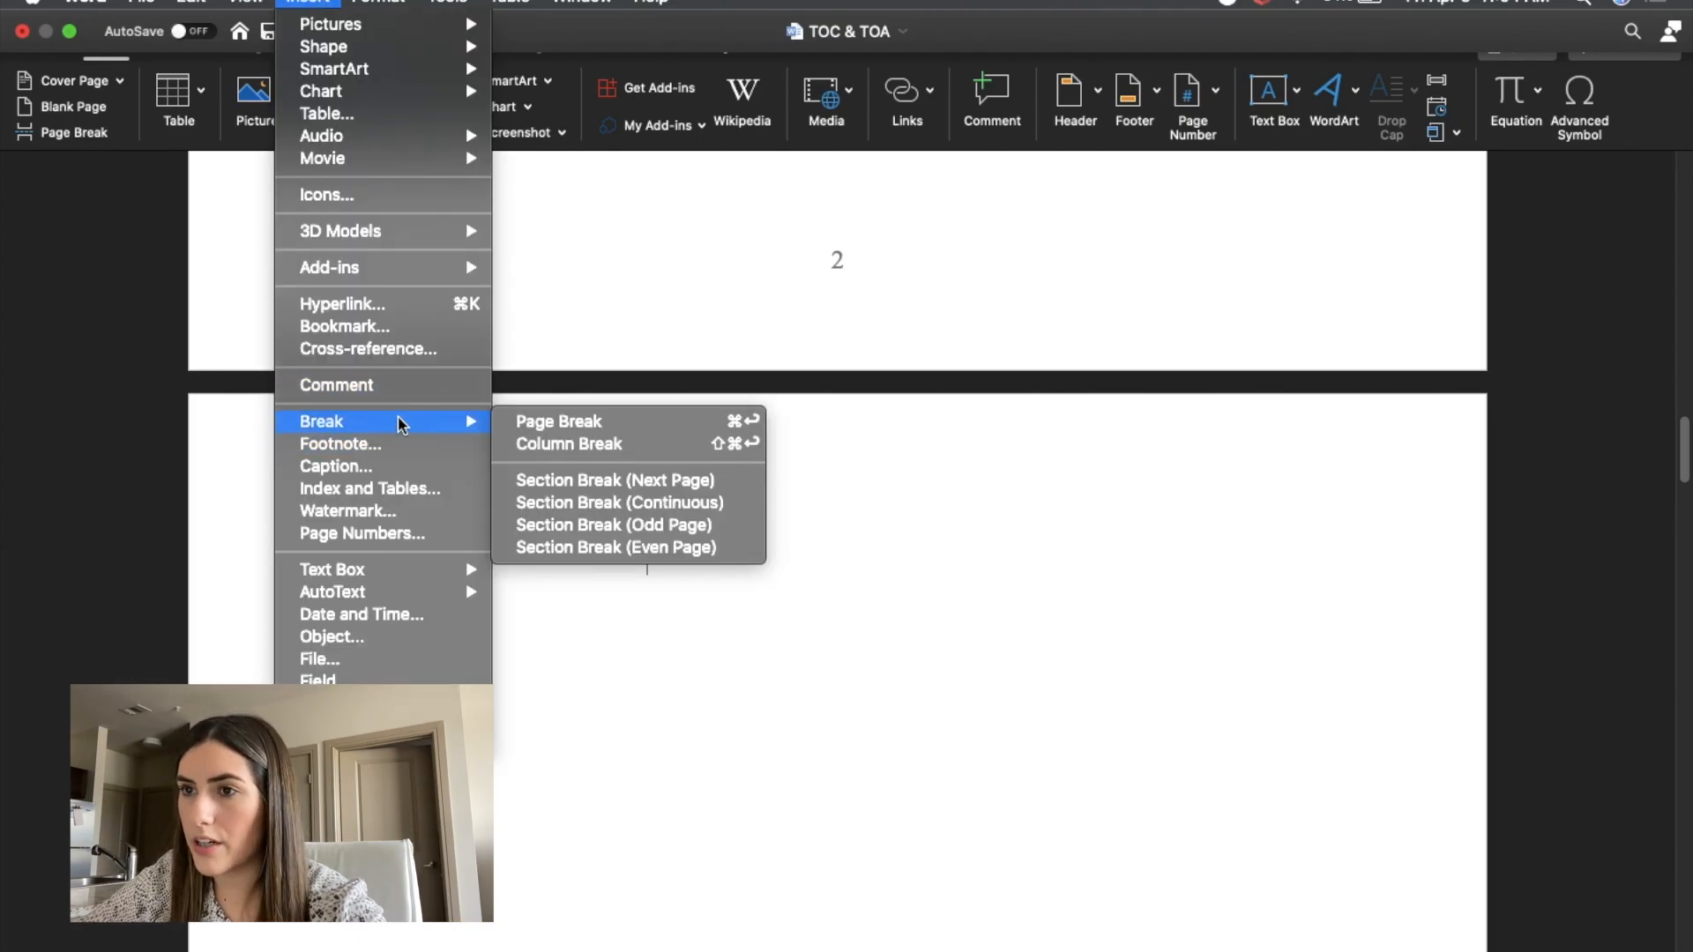
left_click(581, 481)
Insert a table of authorities after the new section break, ahead of the Background Facts section.
scroll(785, 644, "down", 4)
scroll(784, 644, "up", 20)
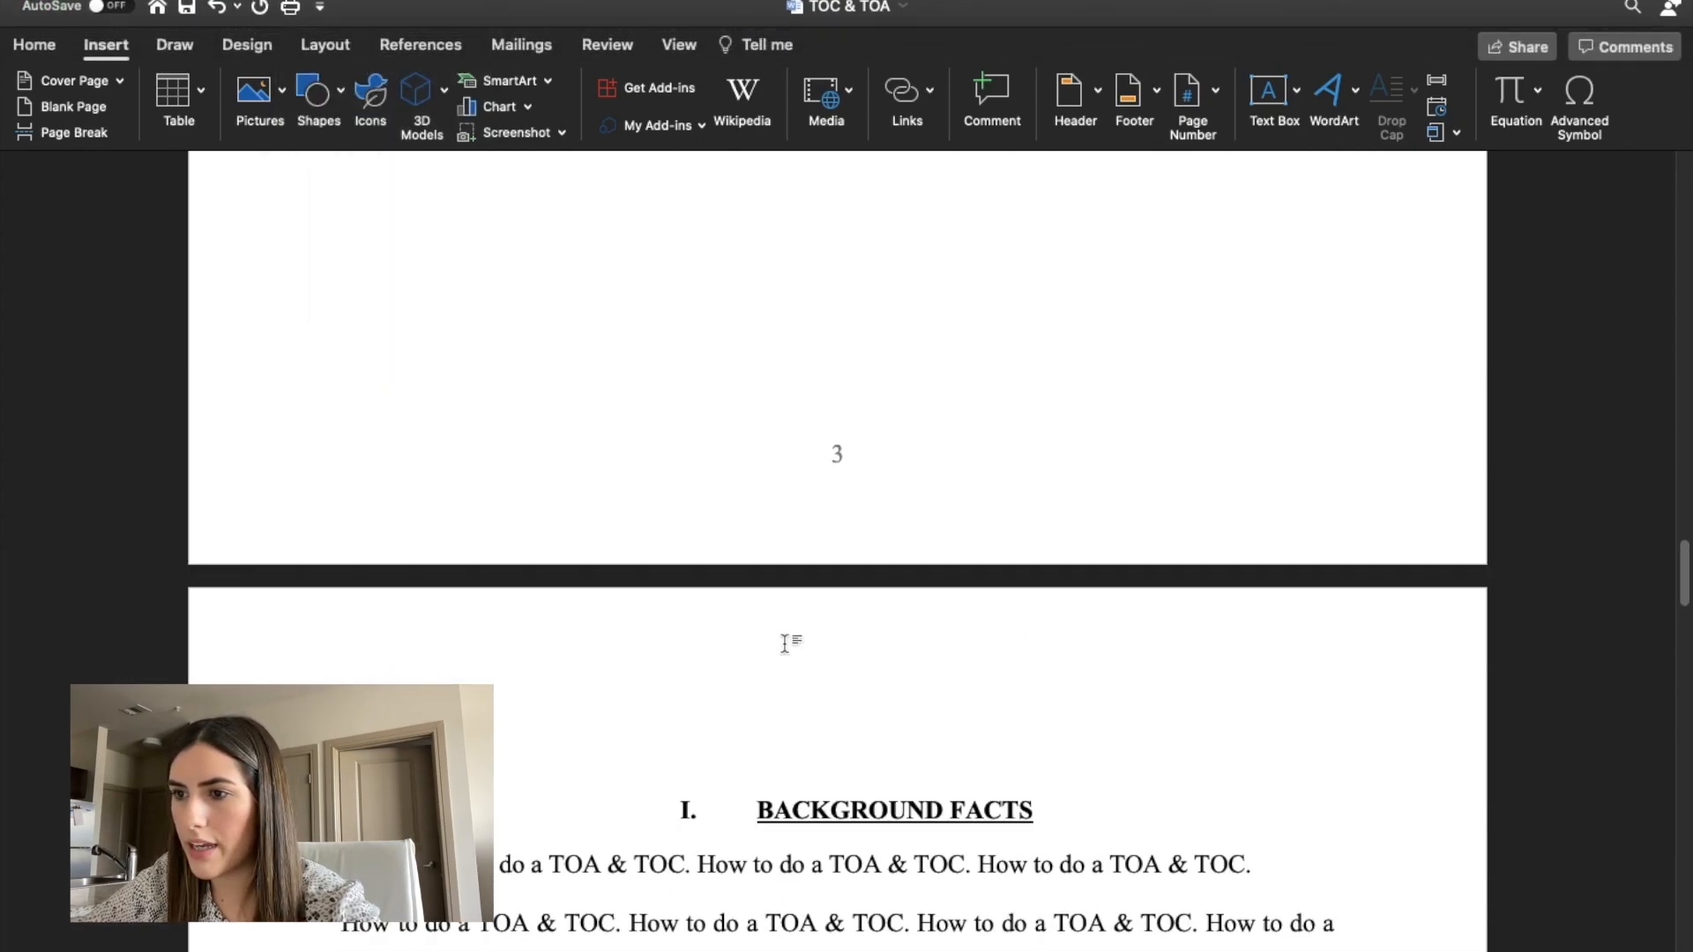
scroll(785, 645, "up", 5)
scroll(785, 645, "down", 10)
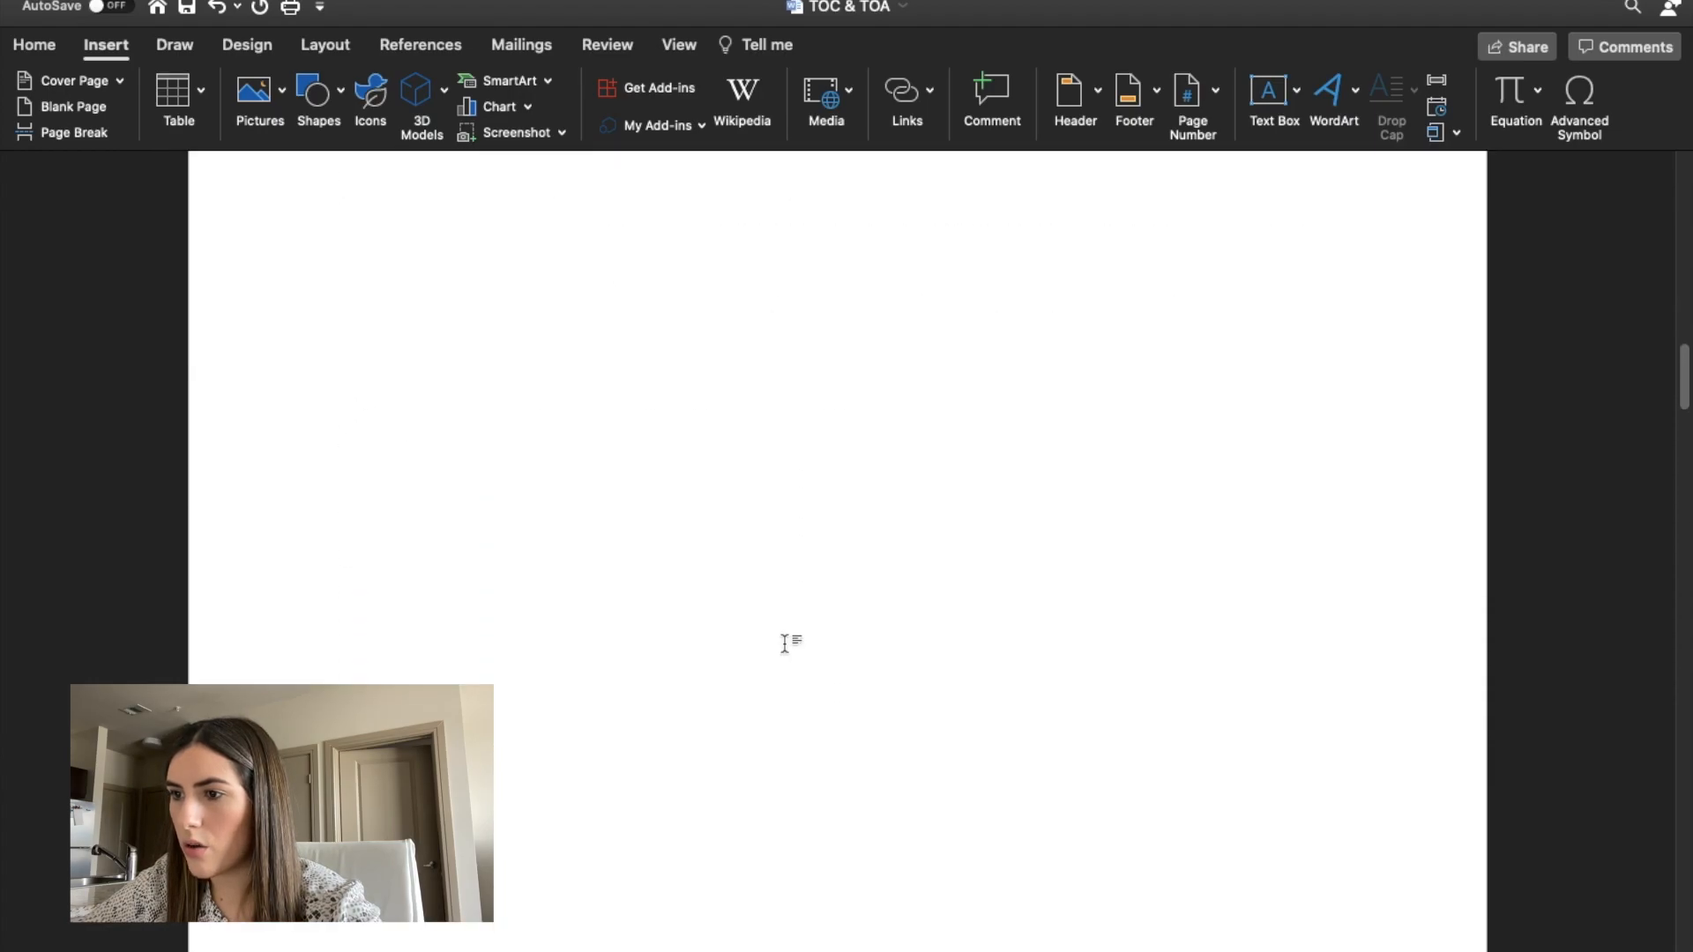
scroll(785, 645, "down", 8)
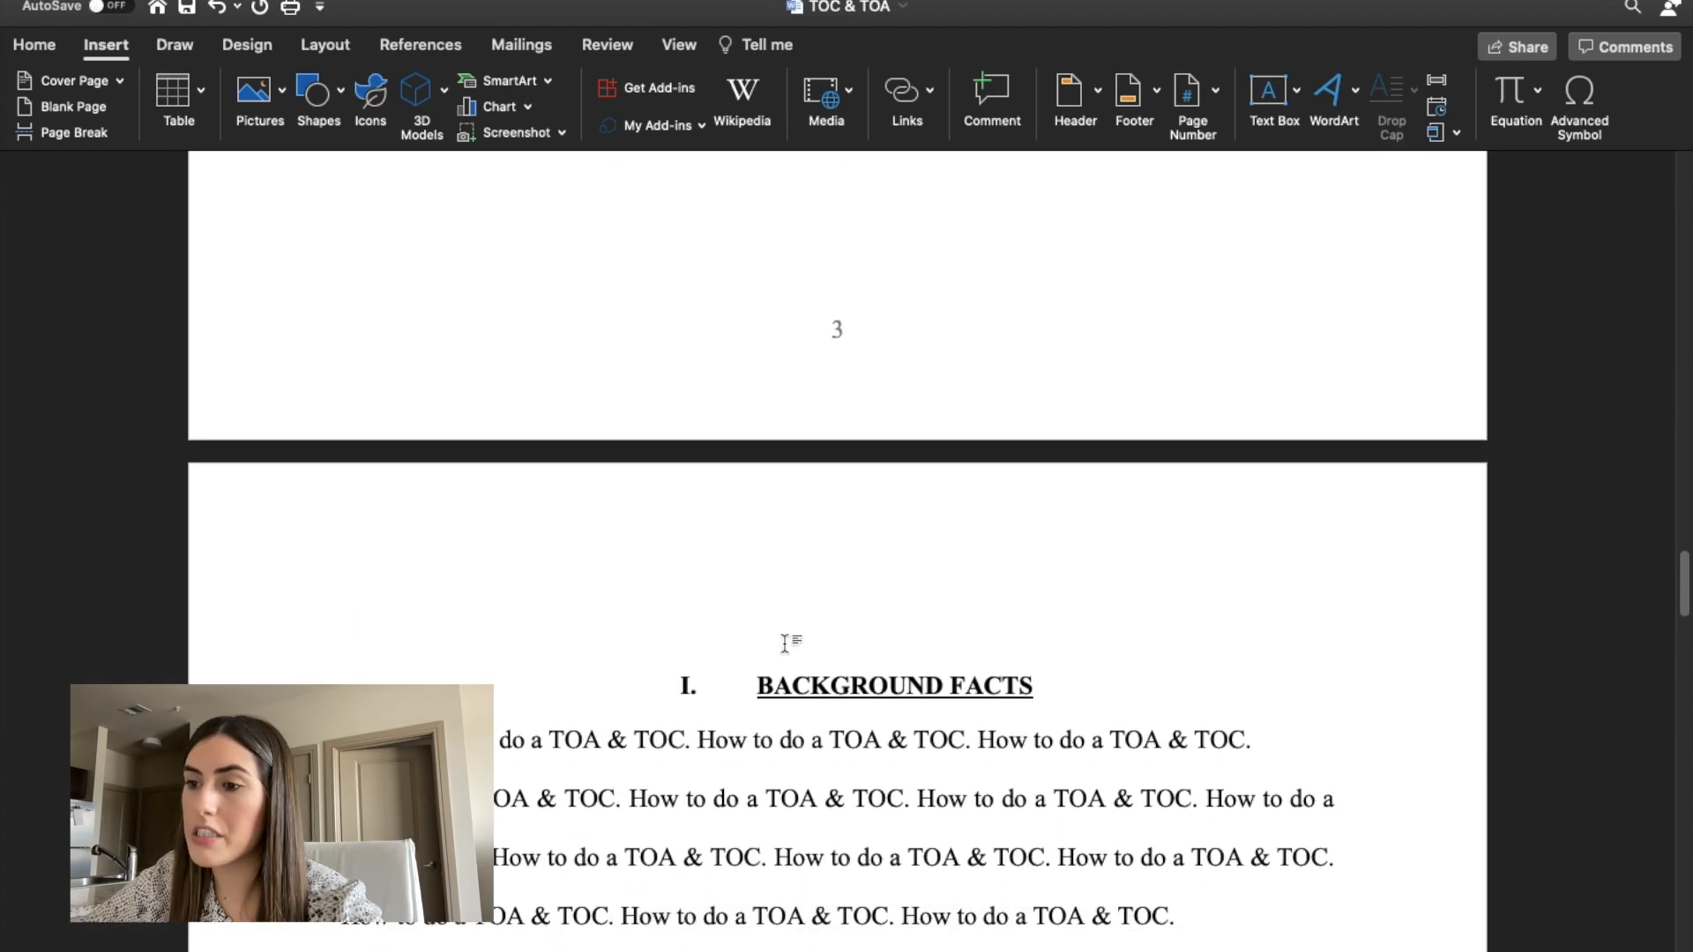
scroll(785, 645, "up", 6)
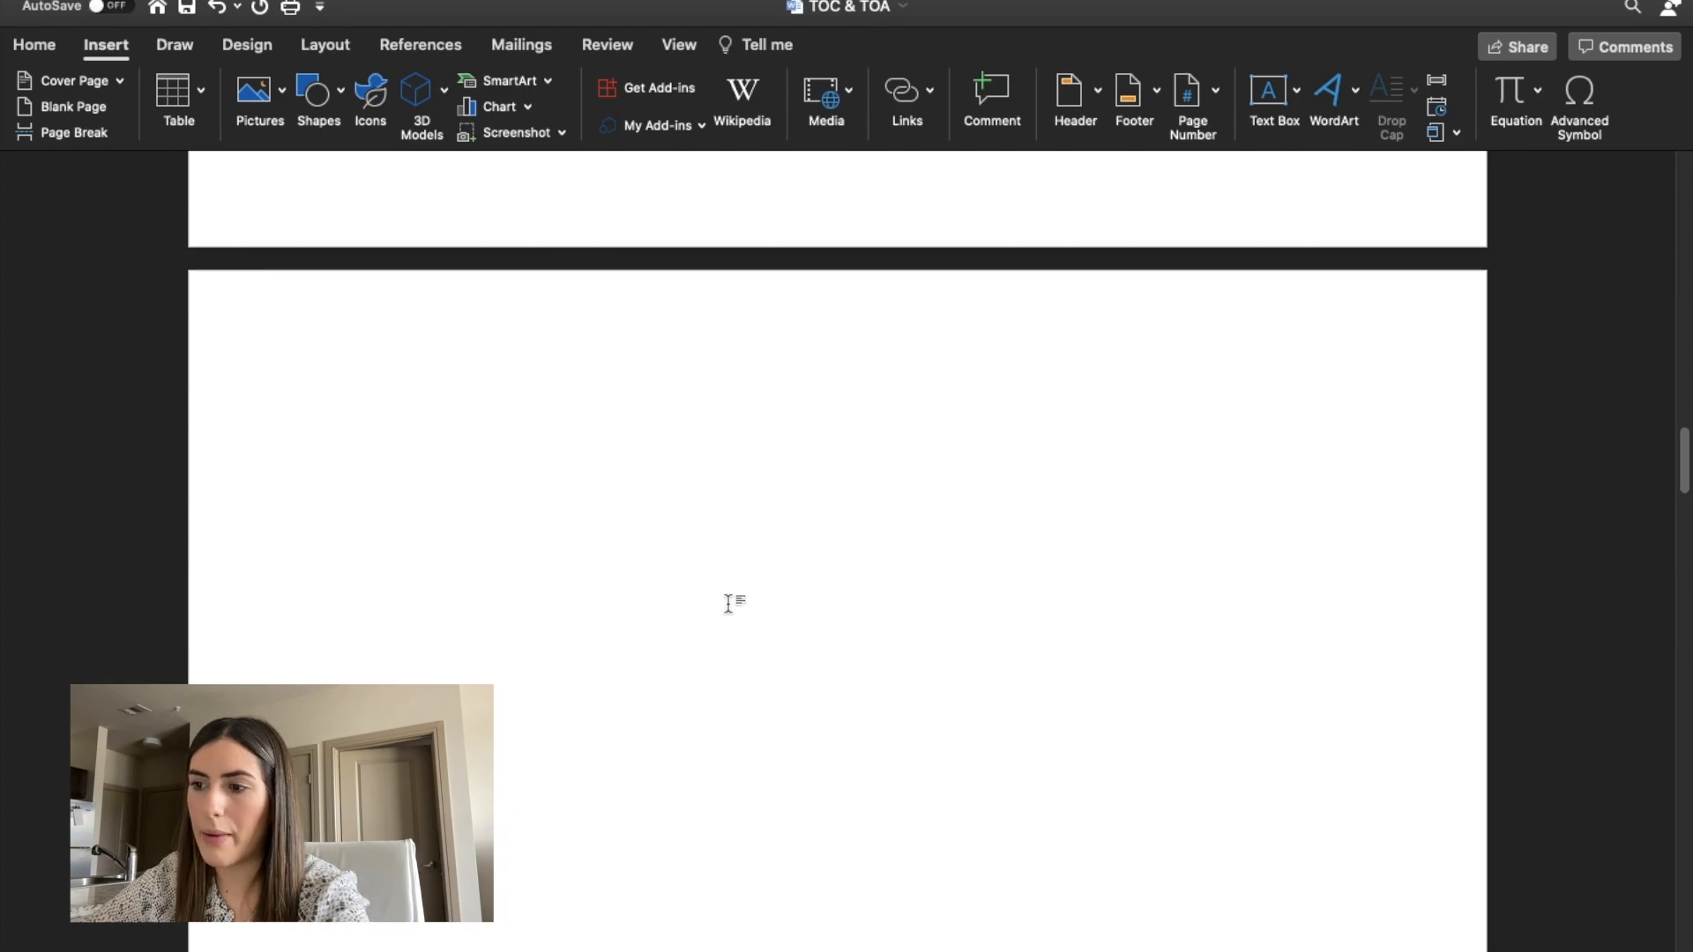
left_click(422, 45)
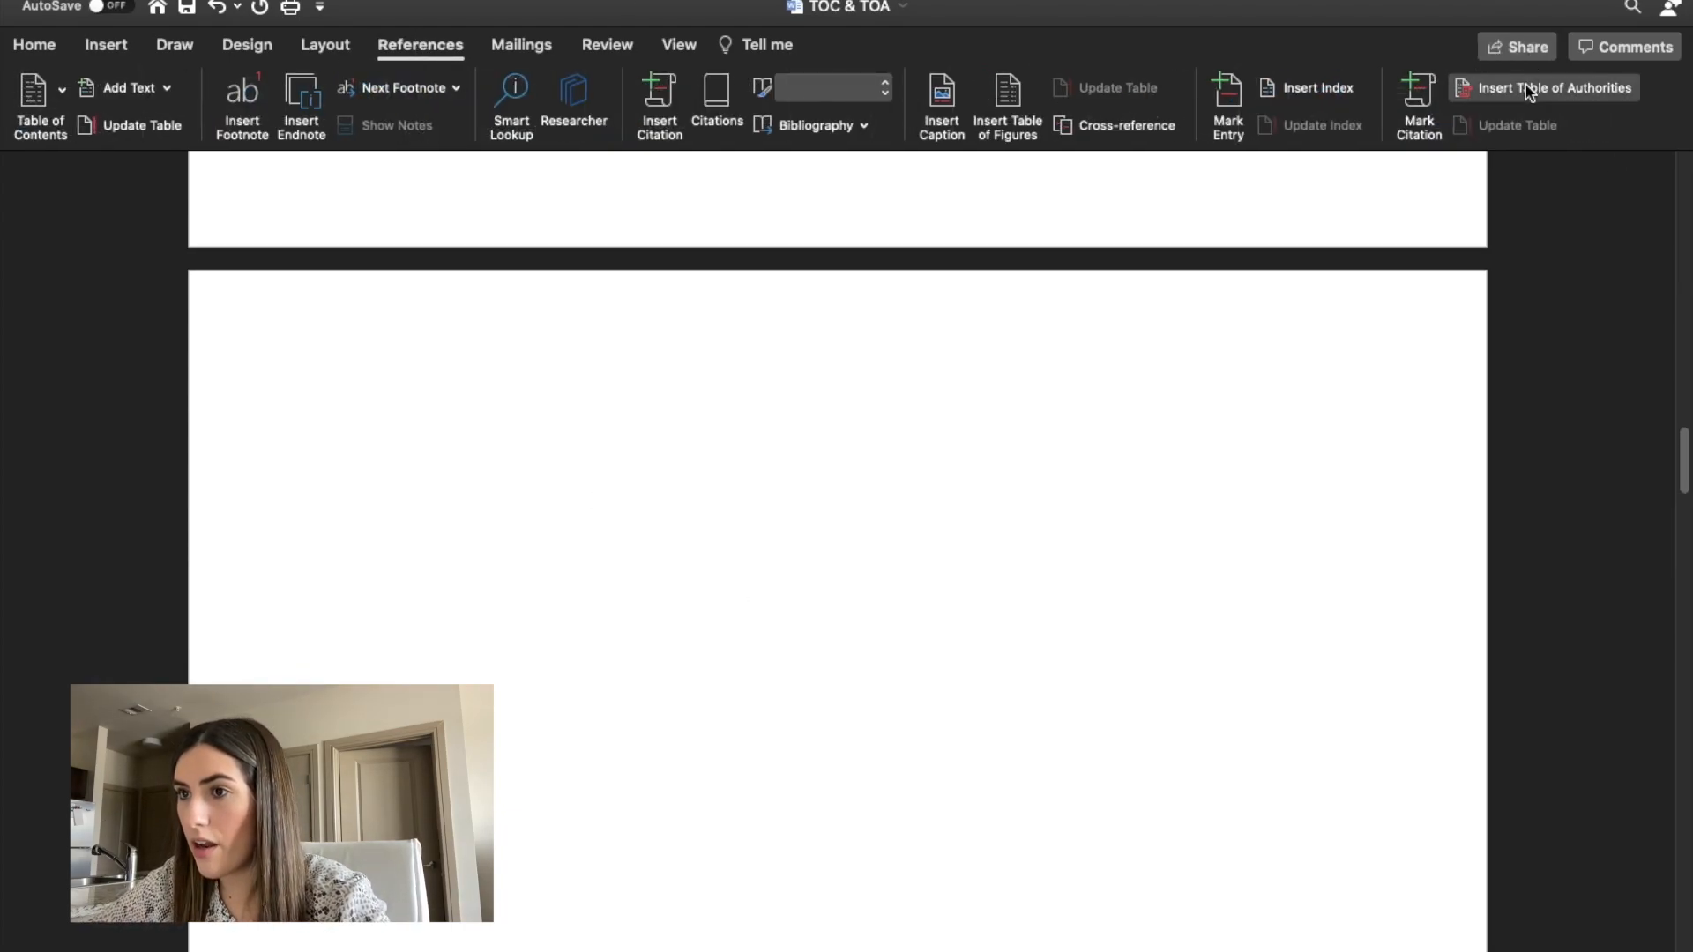
left_click(1525, 87)
left_click(1097, 661)
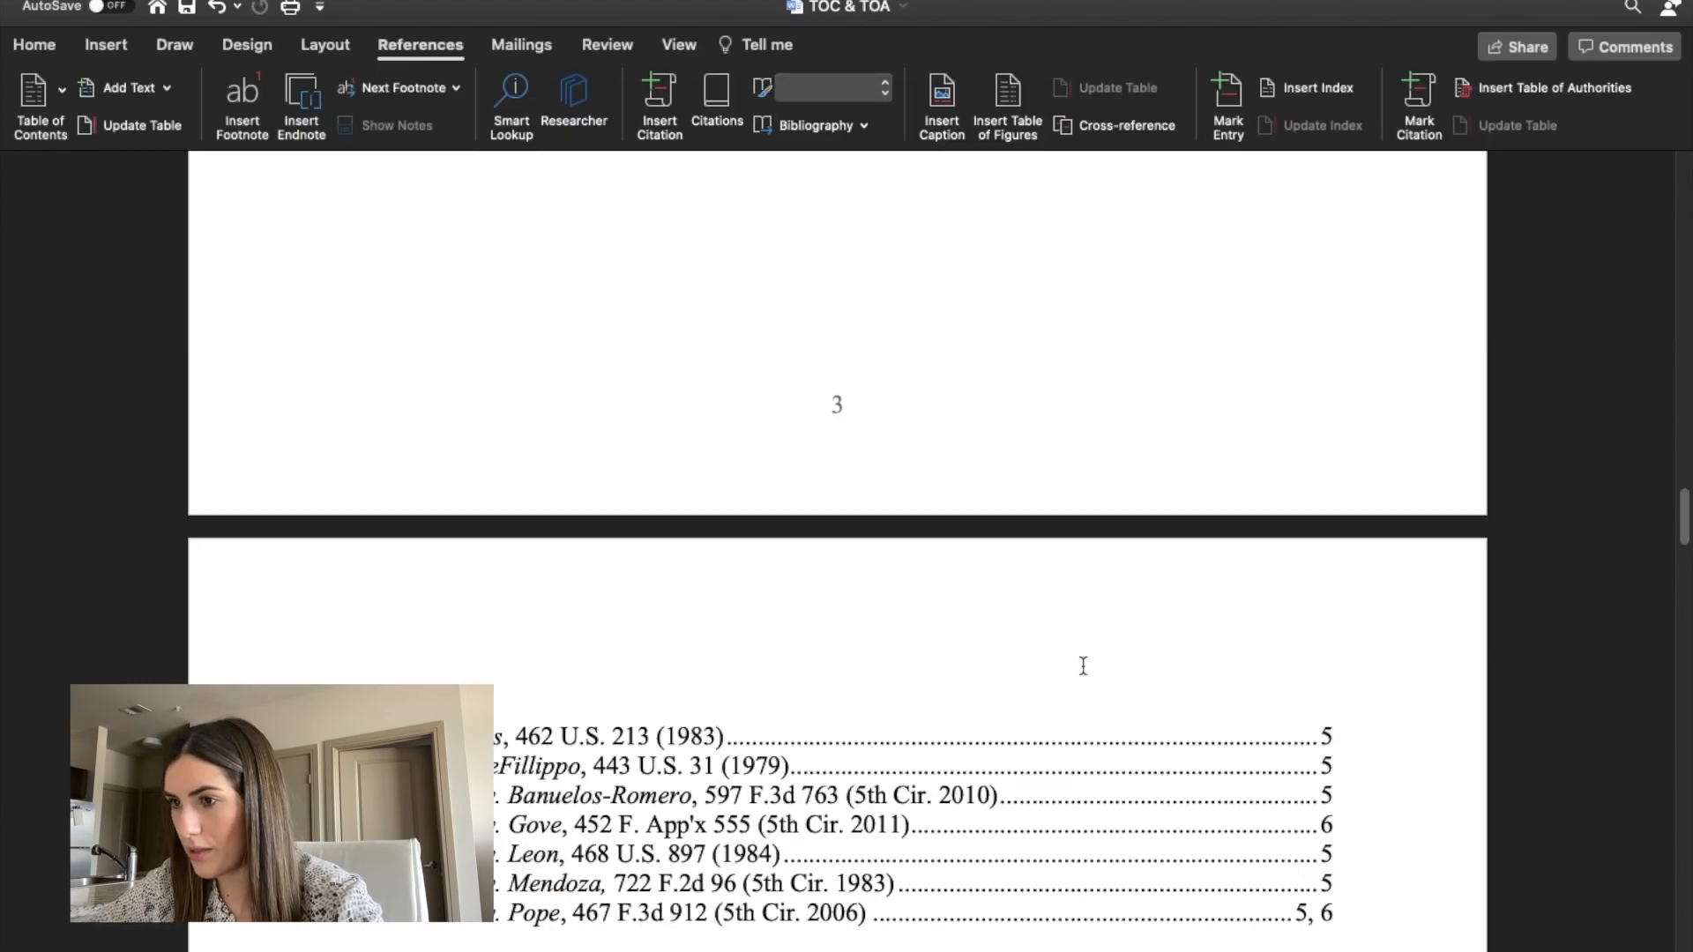
Double-space the entire table of authorities and make its Cases heading bold and underlined.
scroll(1083, 666, "up", 20)
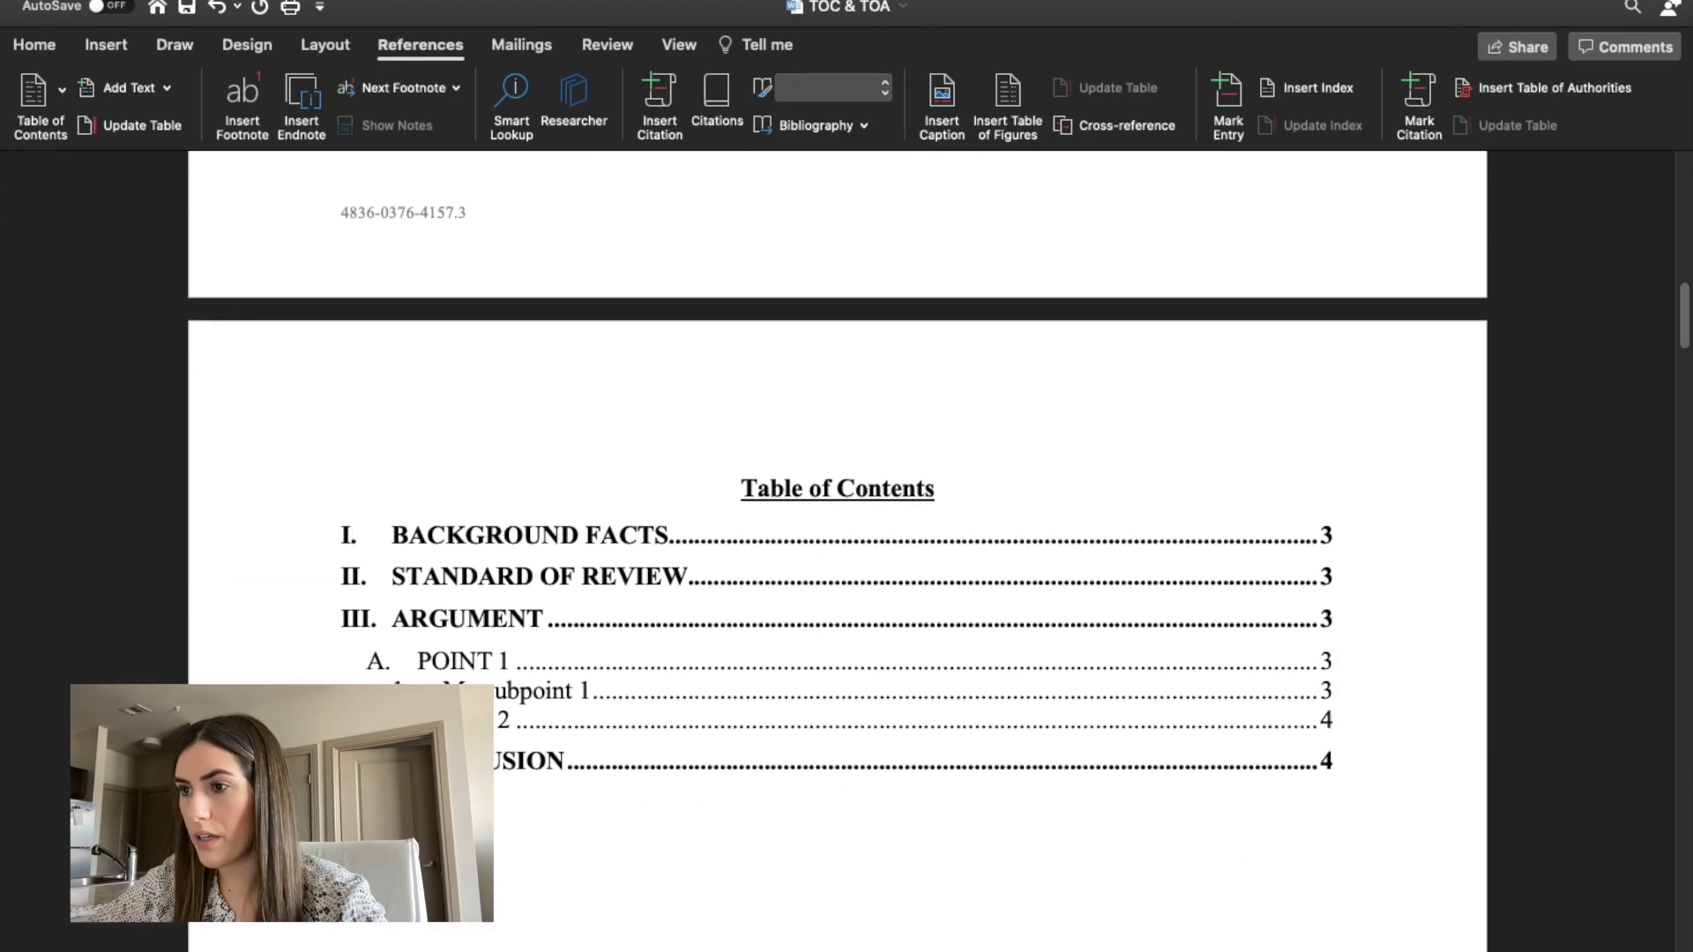
scroll(684, 613, "down", 10)
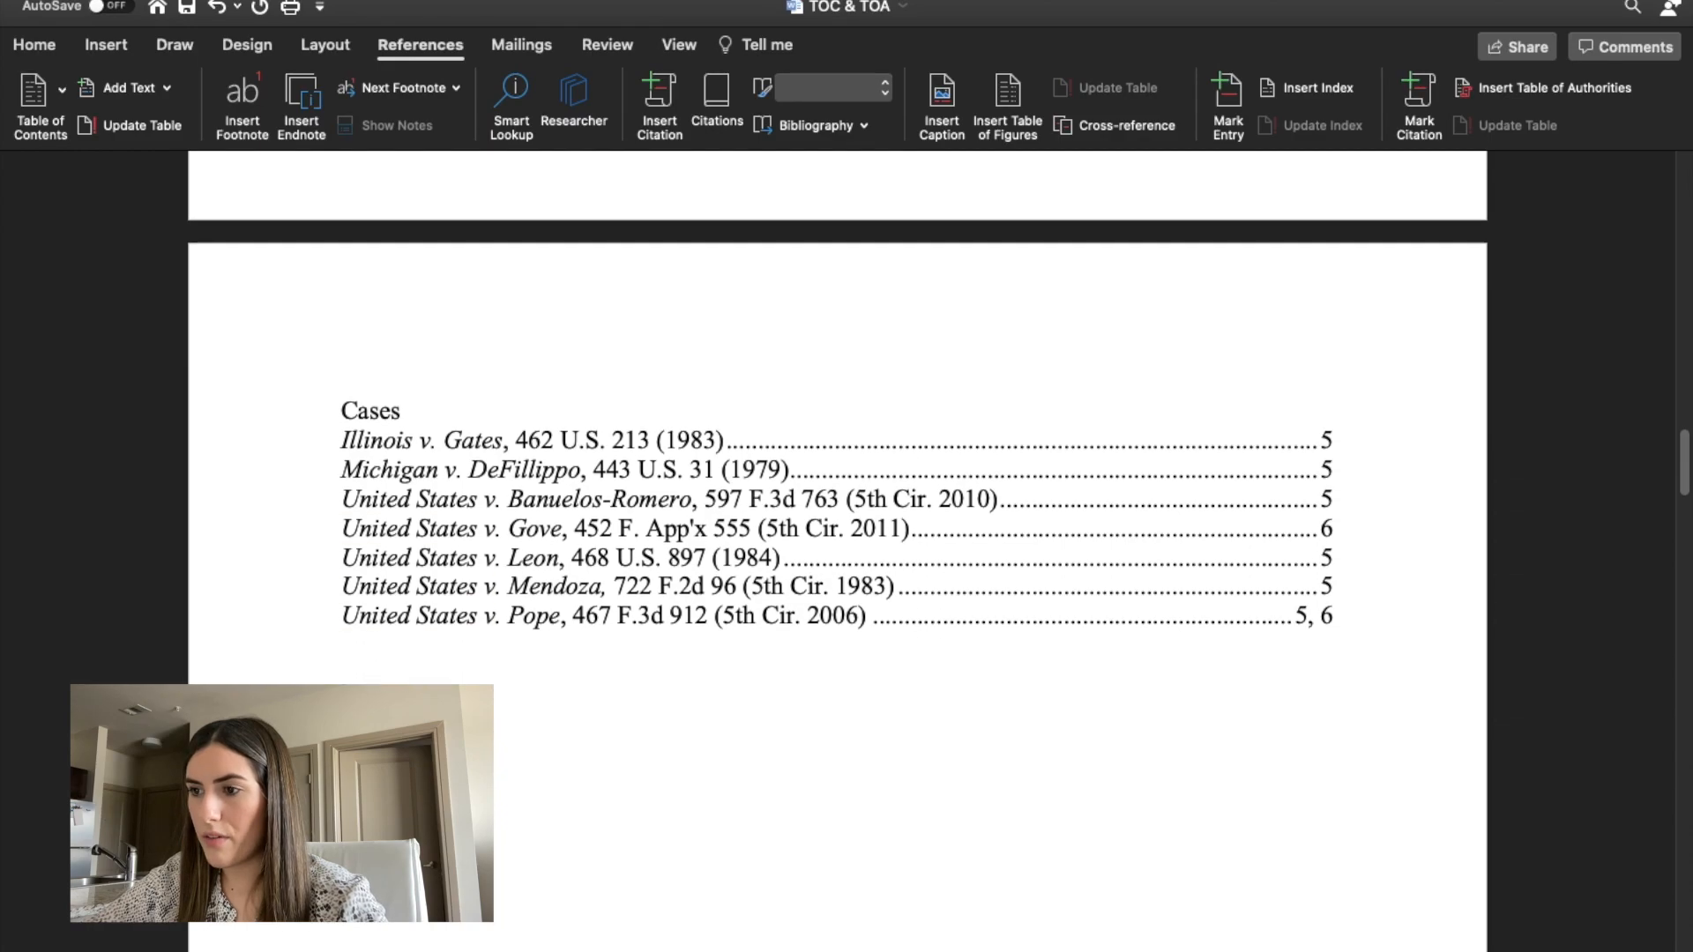
left_click_drag(1399, 620, 340, 401)
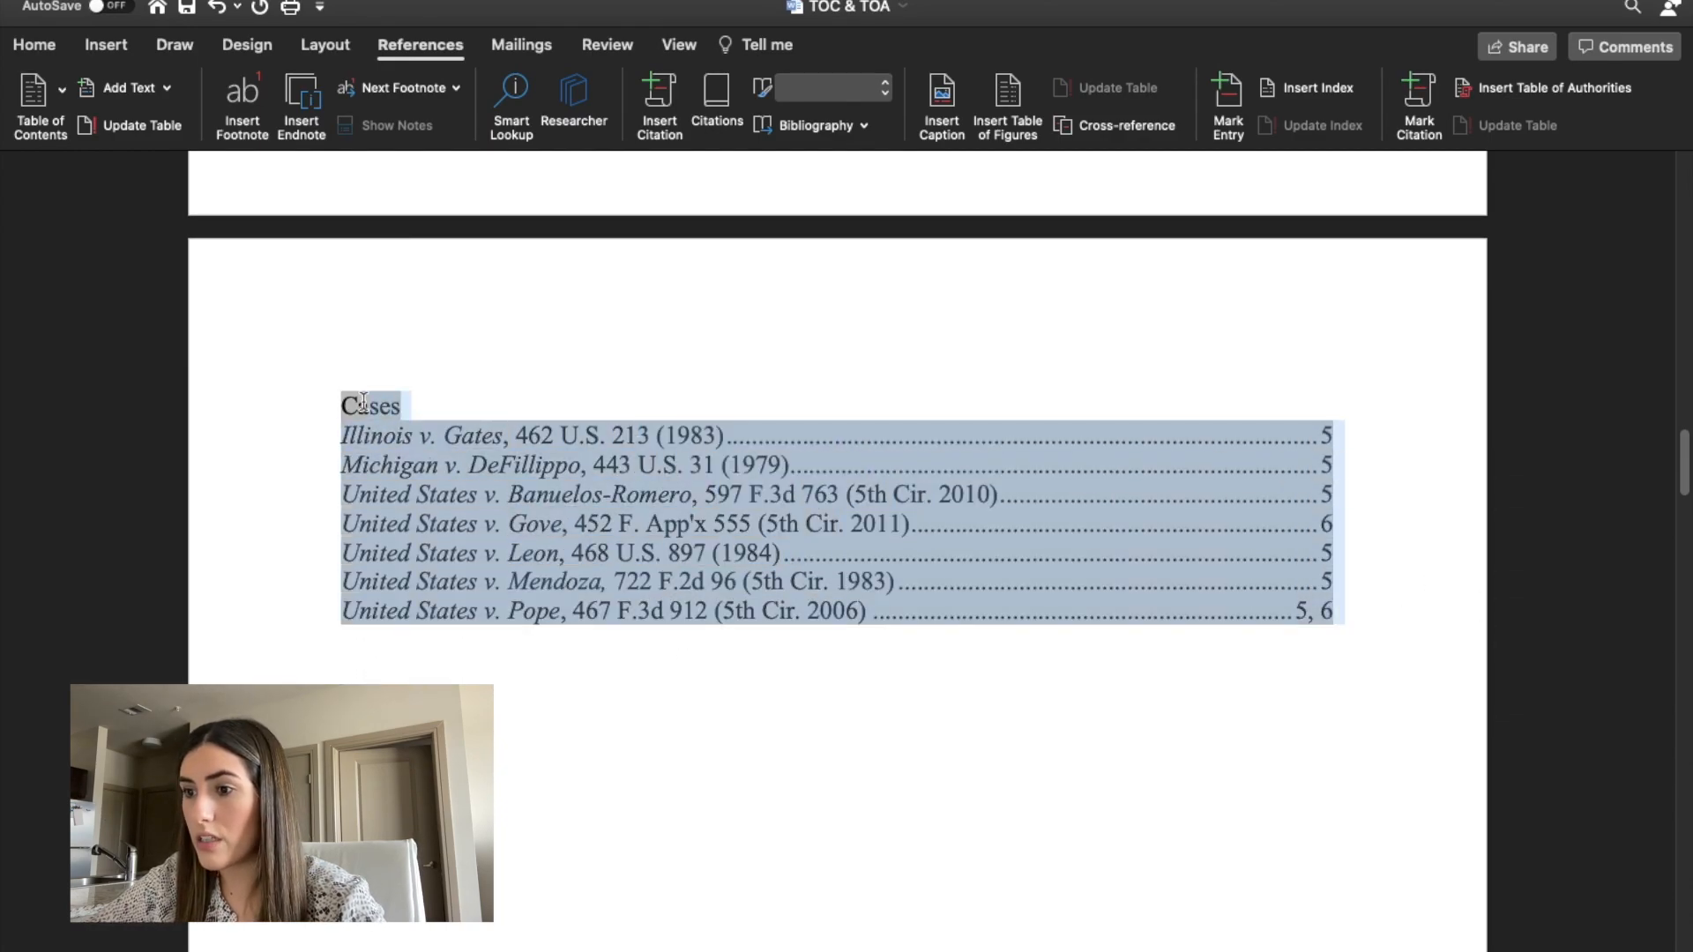
left_click(46, 46)
left_click(670, 130)
left_click(684, 235)
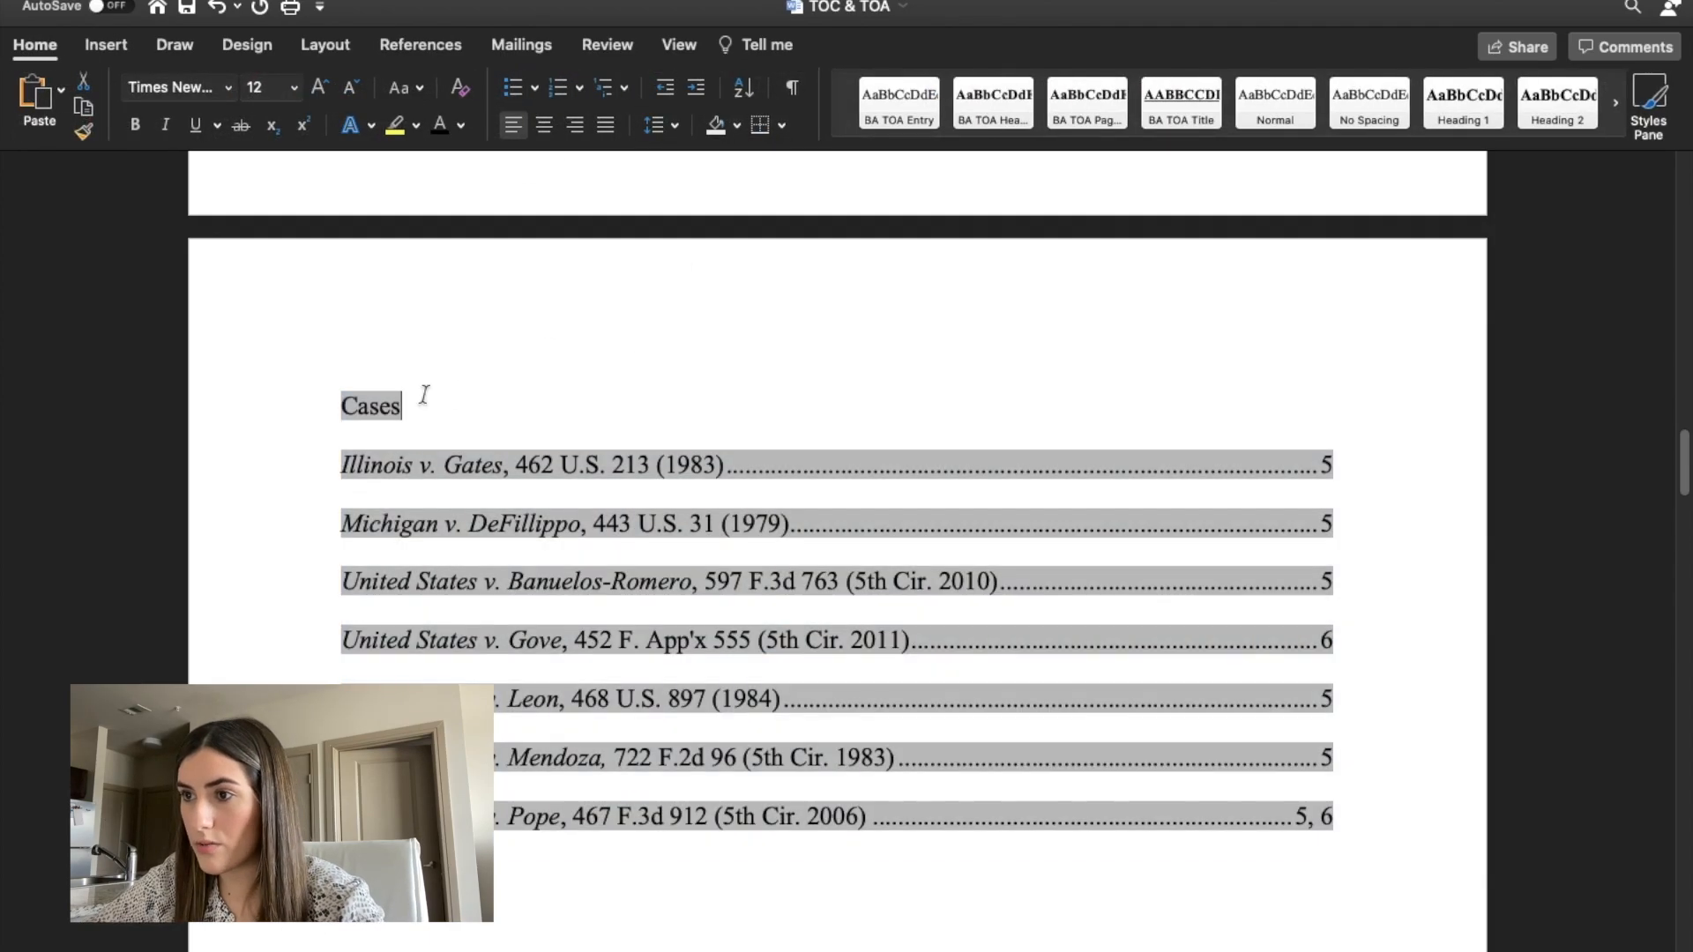
left_click_drag(415, 400, 325, 408)
key("super+b")
key("super+u")
Add the centred, bold and underlined title "Table of Authorities" on a new line above the Cases heading.
left_click(343, 402)
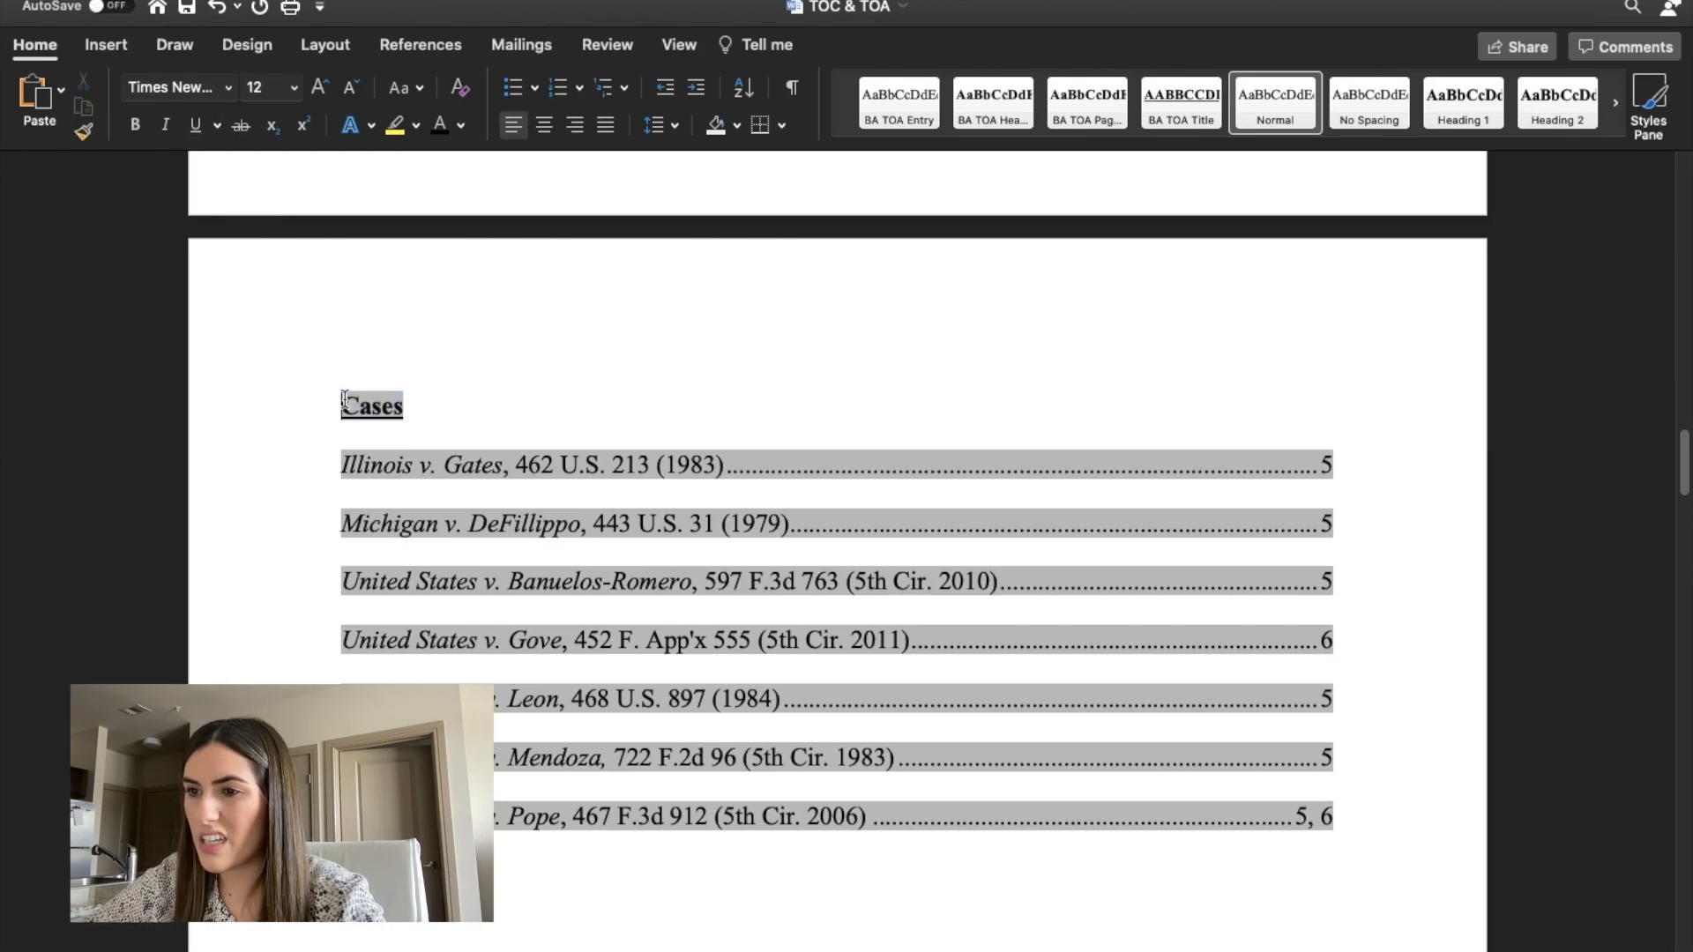
key("Return")
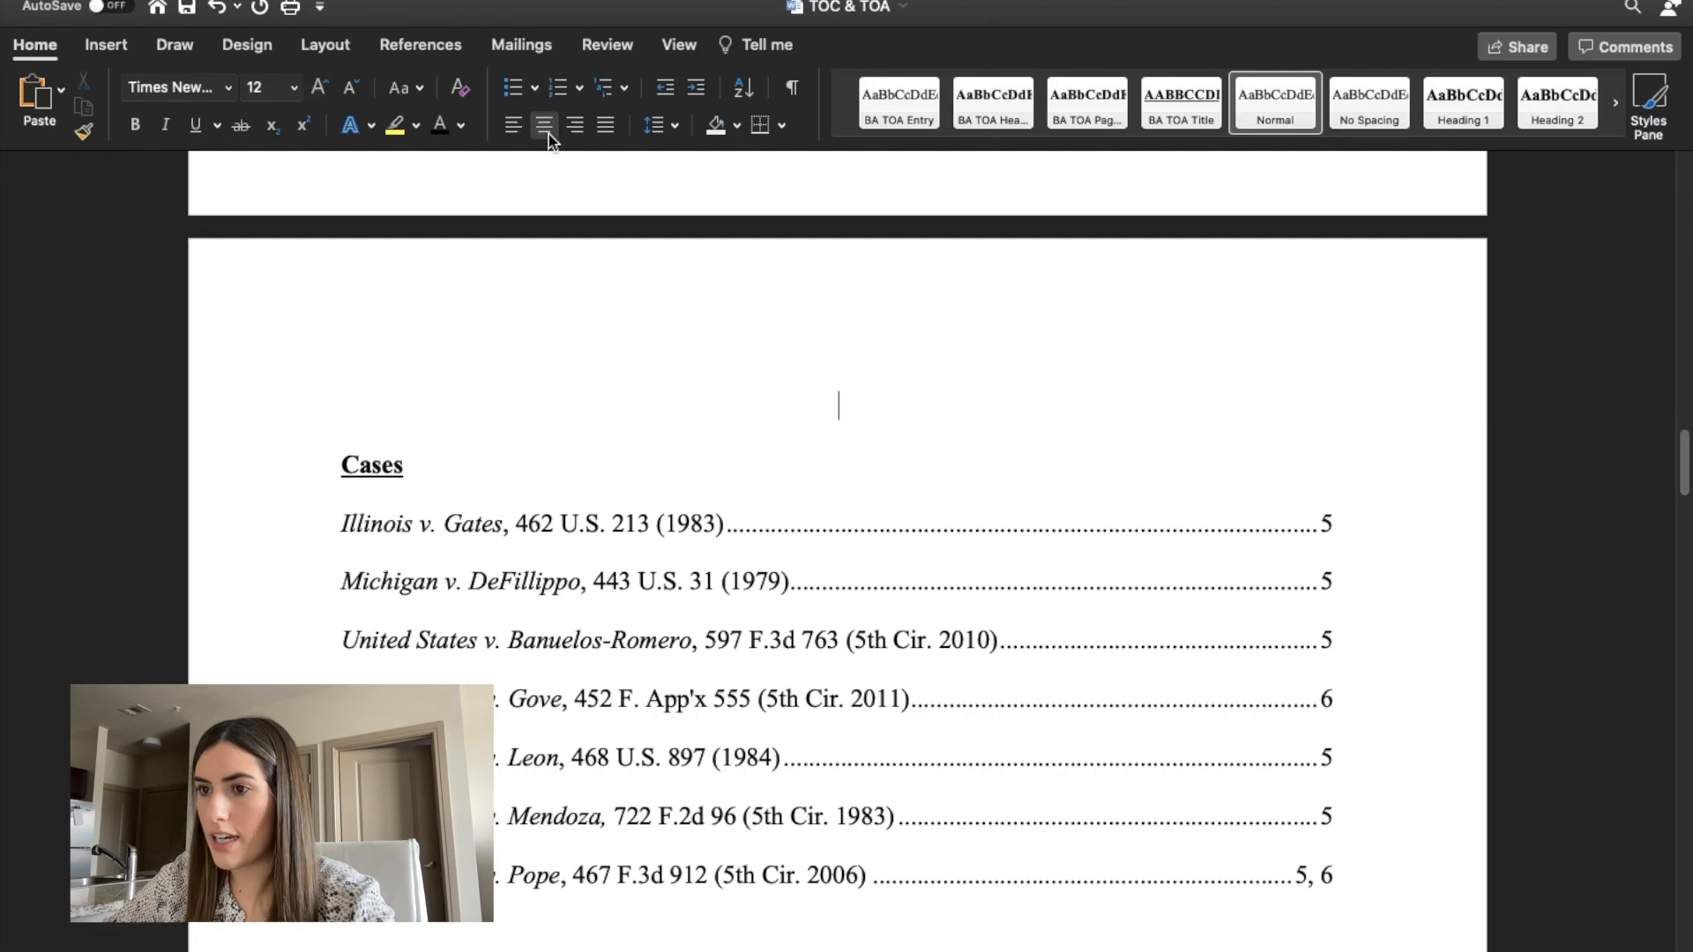
key("super+b")
key("super+u")
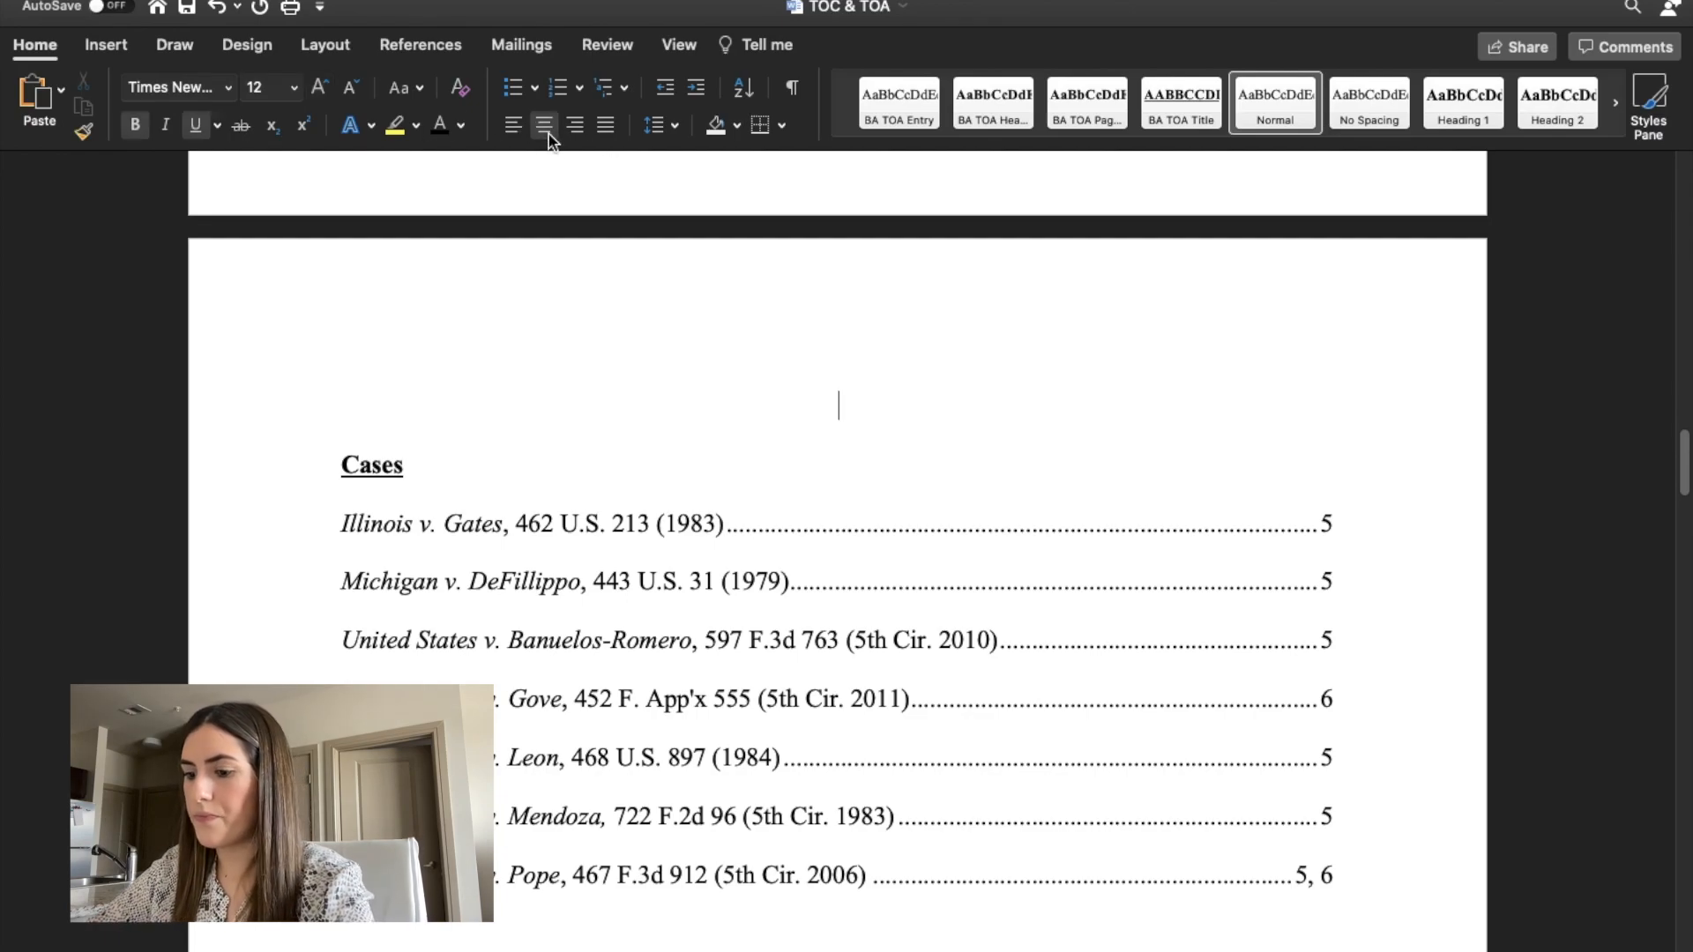
type("Tab")
key("BackSpace")
key("BackSpace")
key("BackSpace")
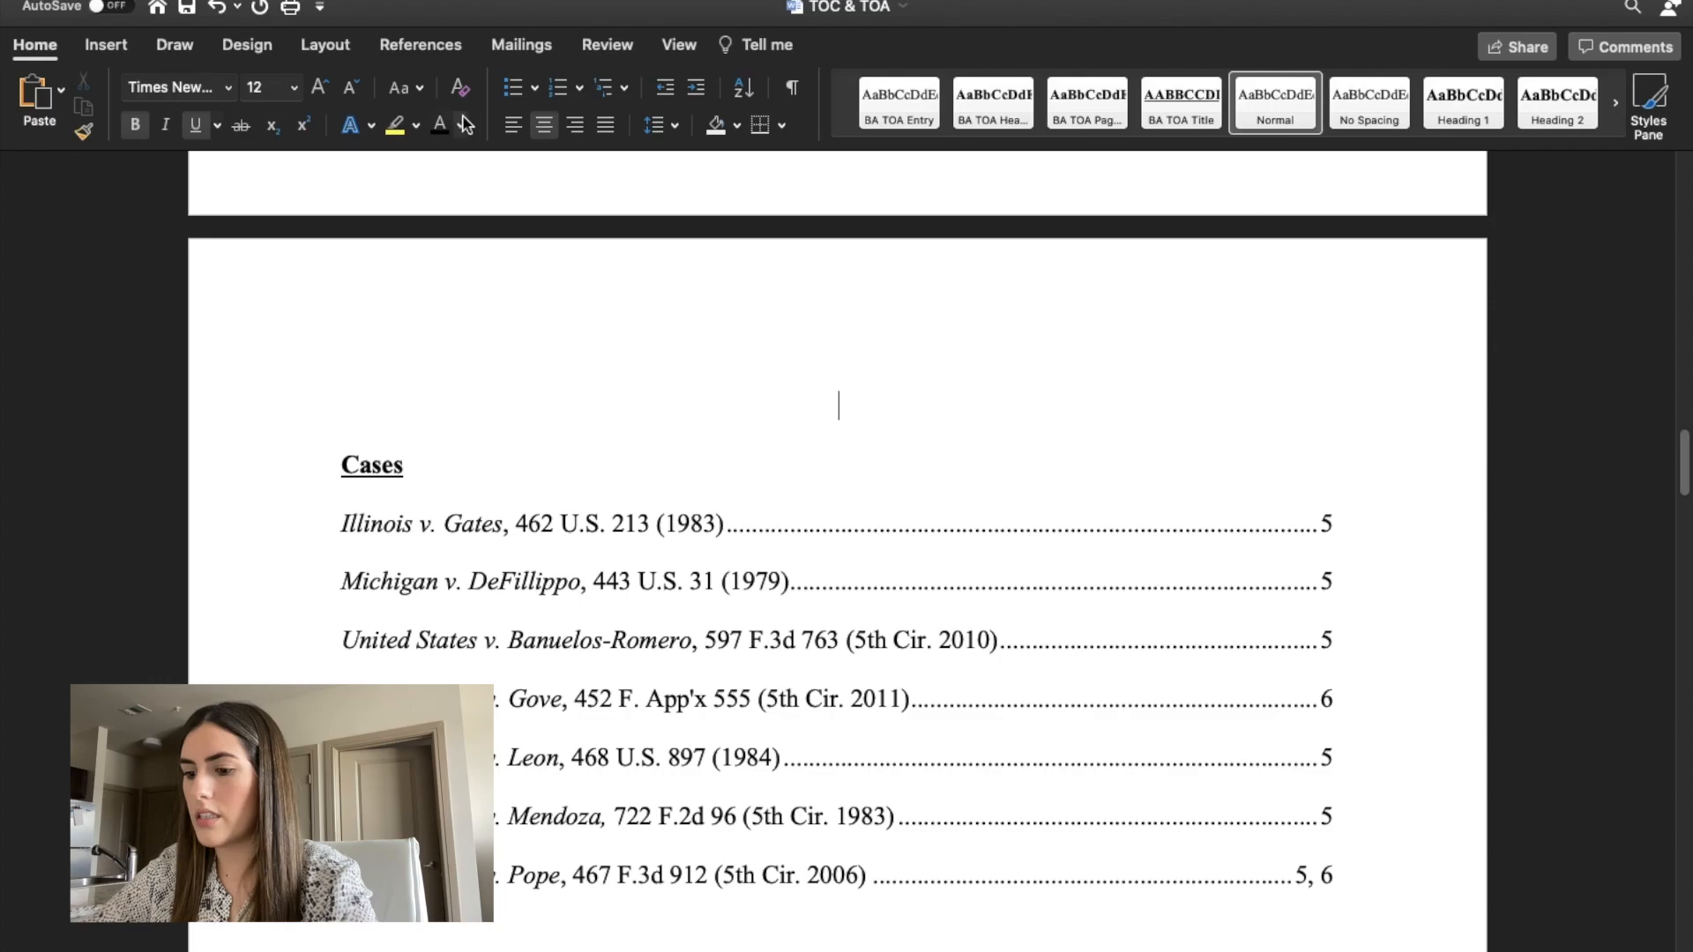
type("Table of Authority")
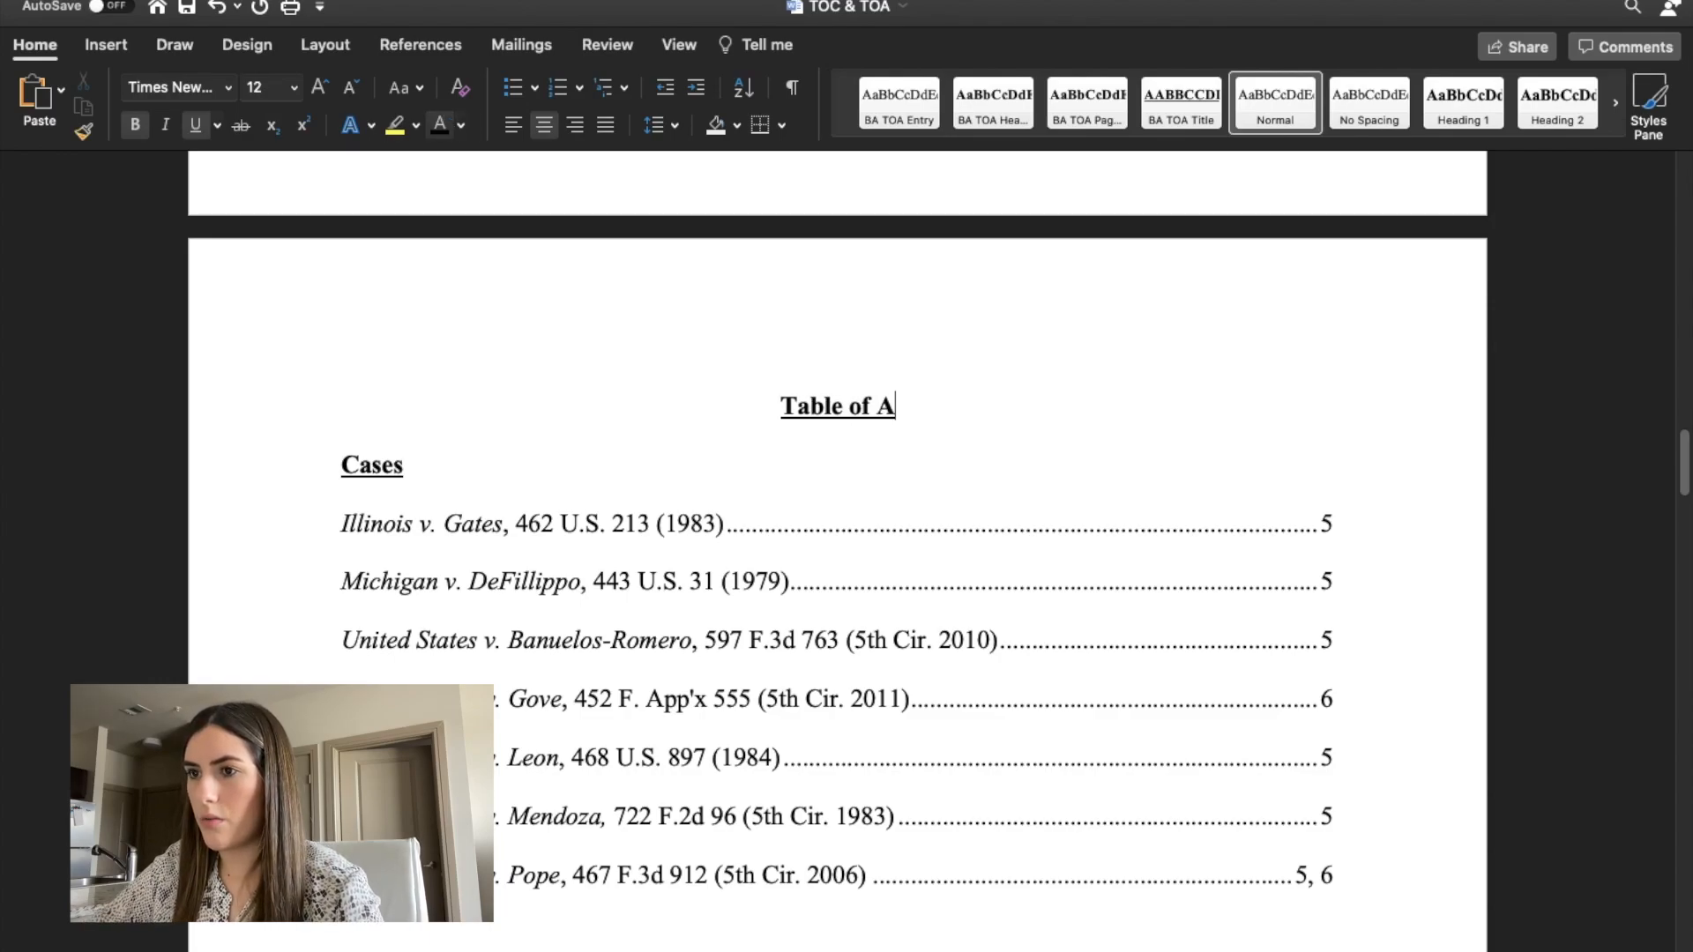
key("BackSpace")
type("ies")
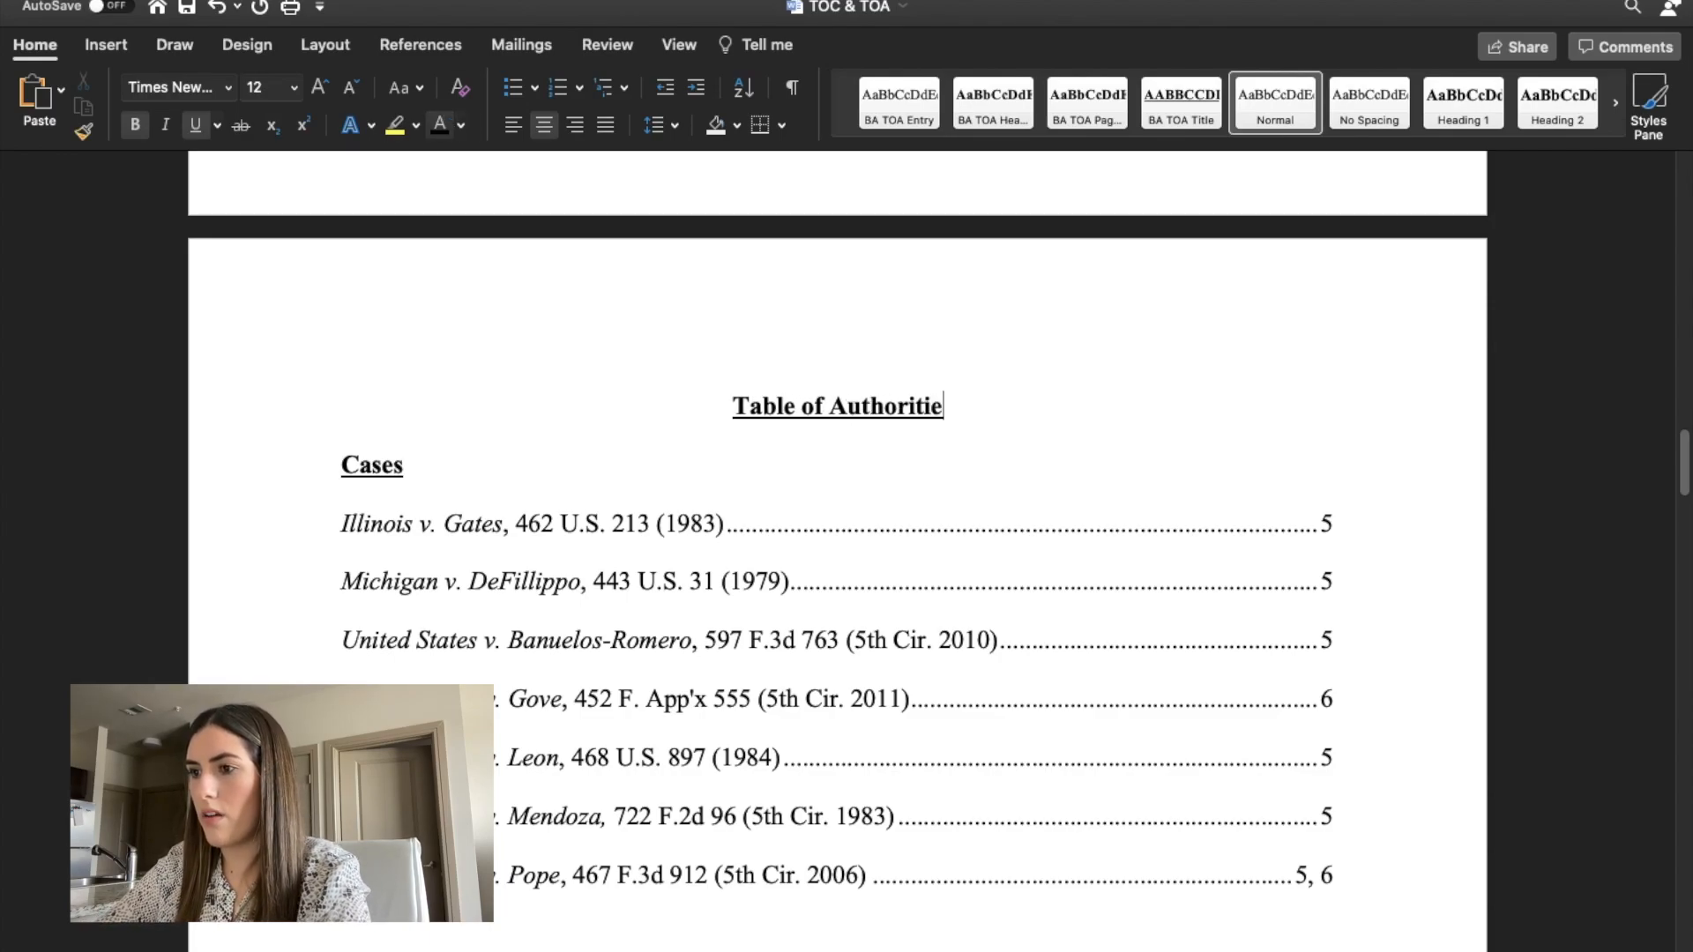
Review the formatted table of authorities and the pages that follow it.
left_click(1009, 452)
scroll(1009, 451, "down", 4)
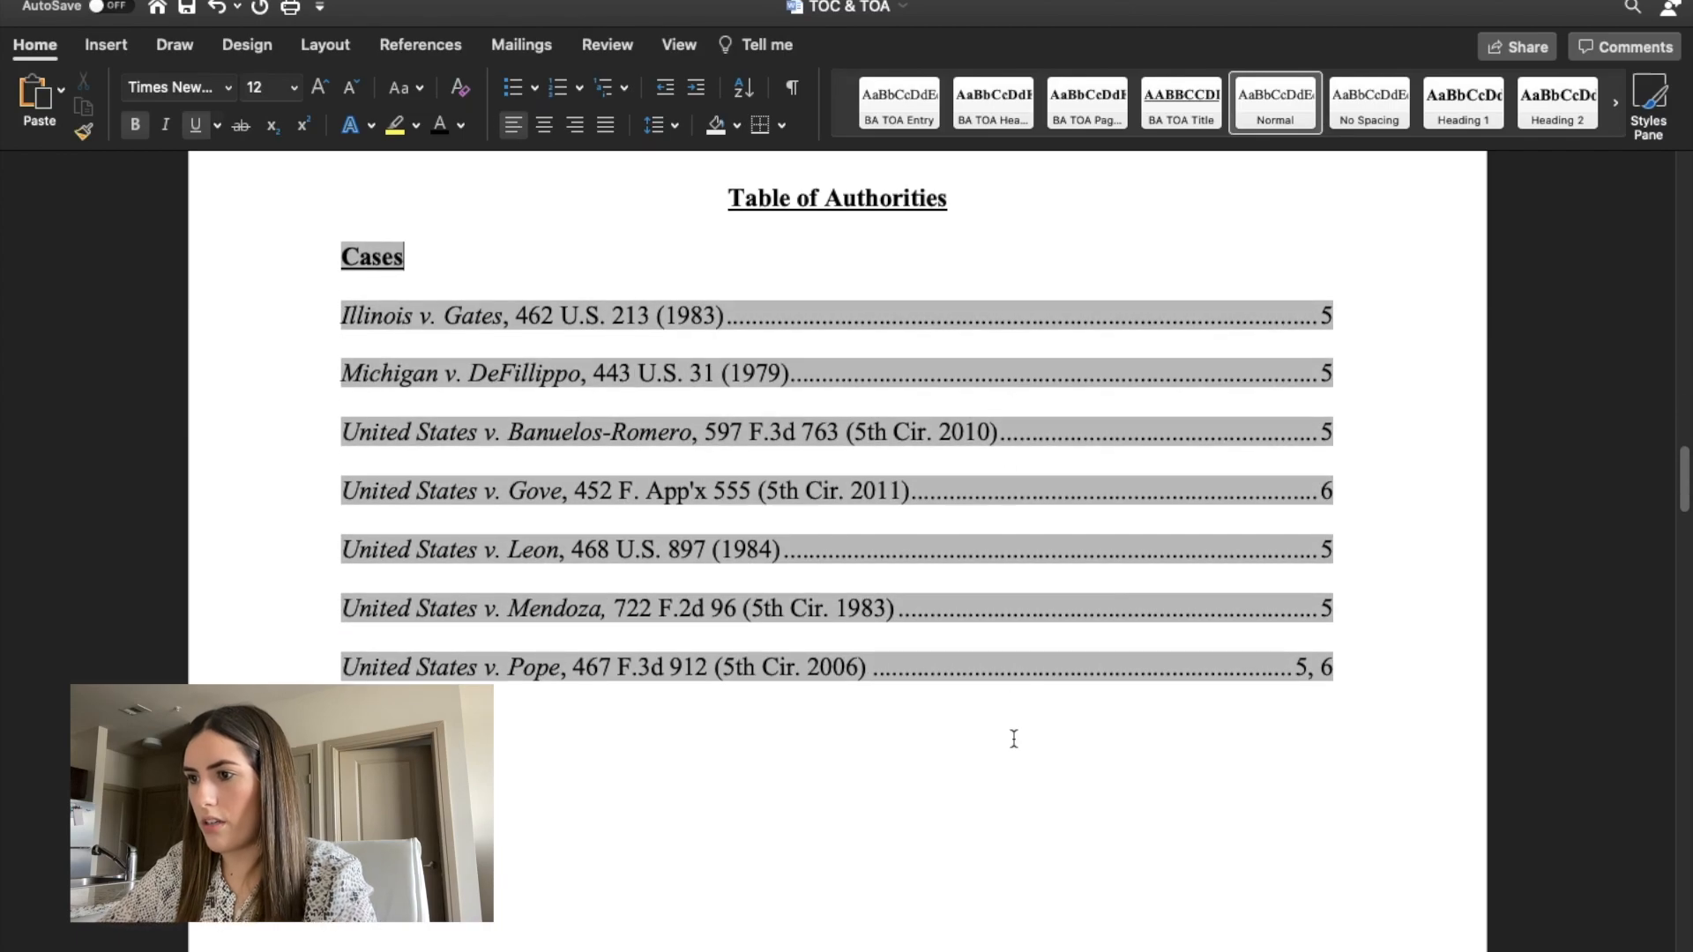
left_click(1015, 797)
scroll(1016, 797, "down", 1)
scroll(1015, 797, "up", 2)
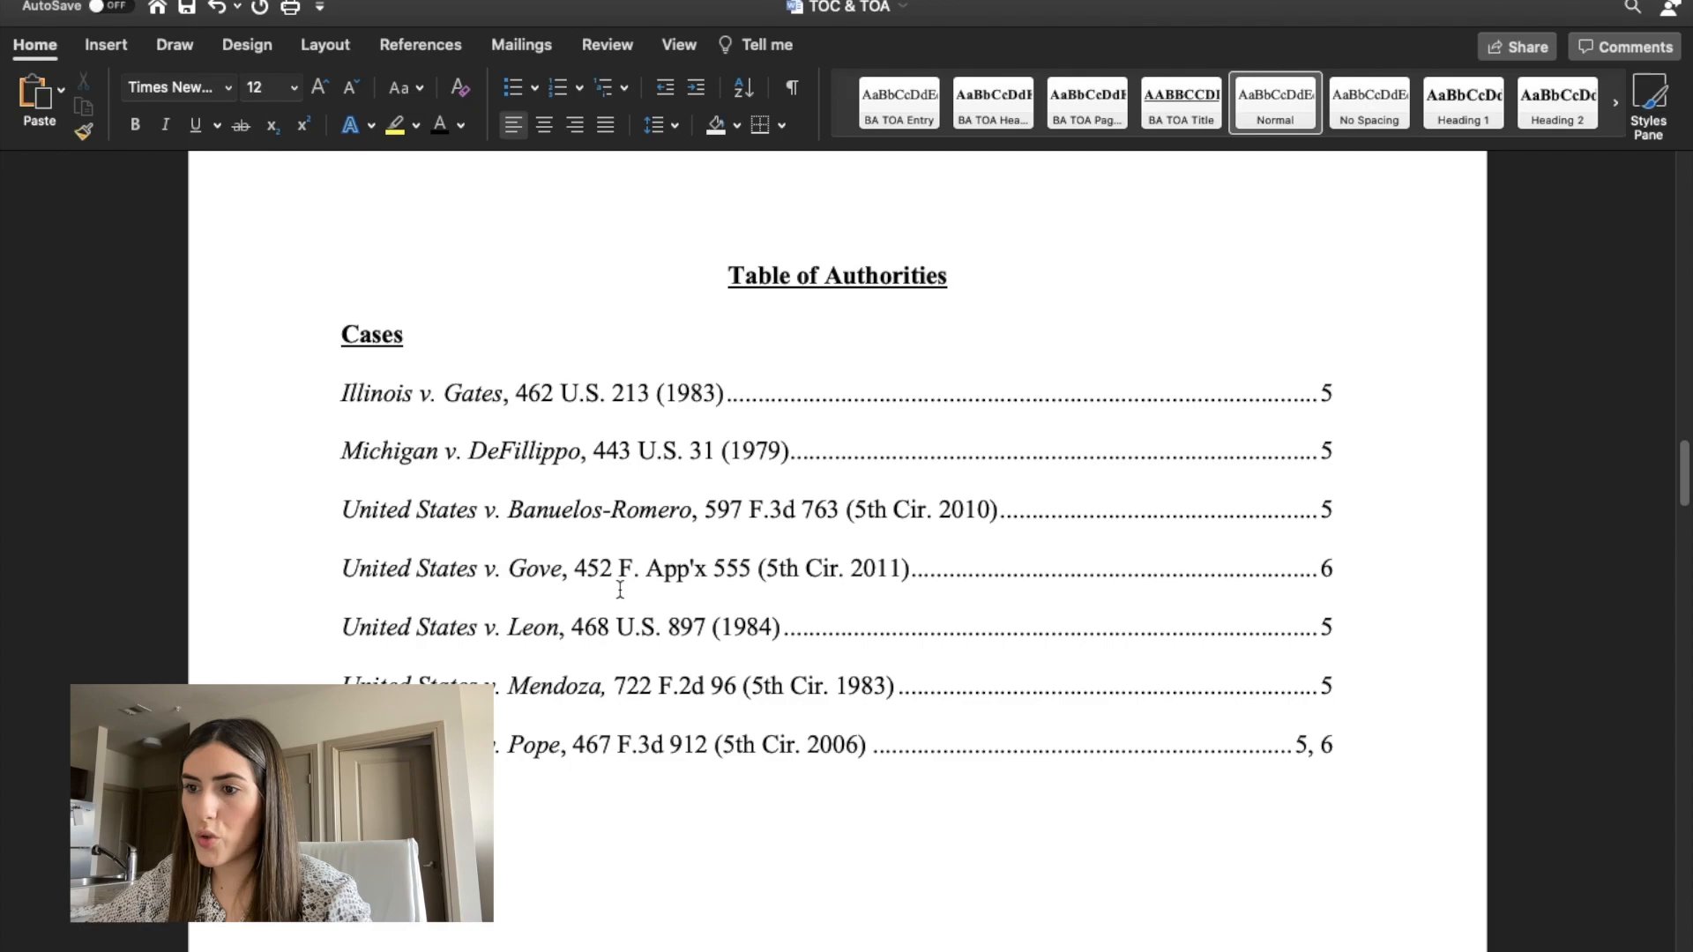
scroll(620, 589, "down", 15)
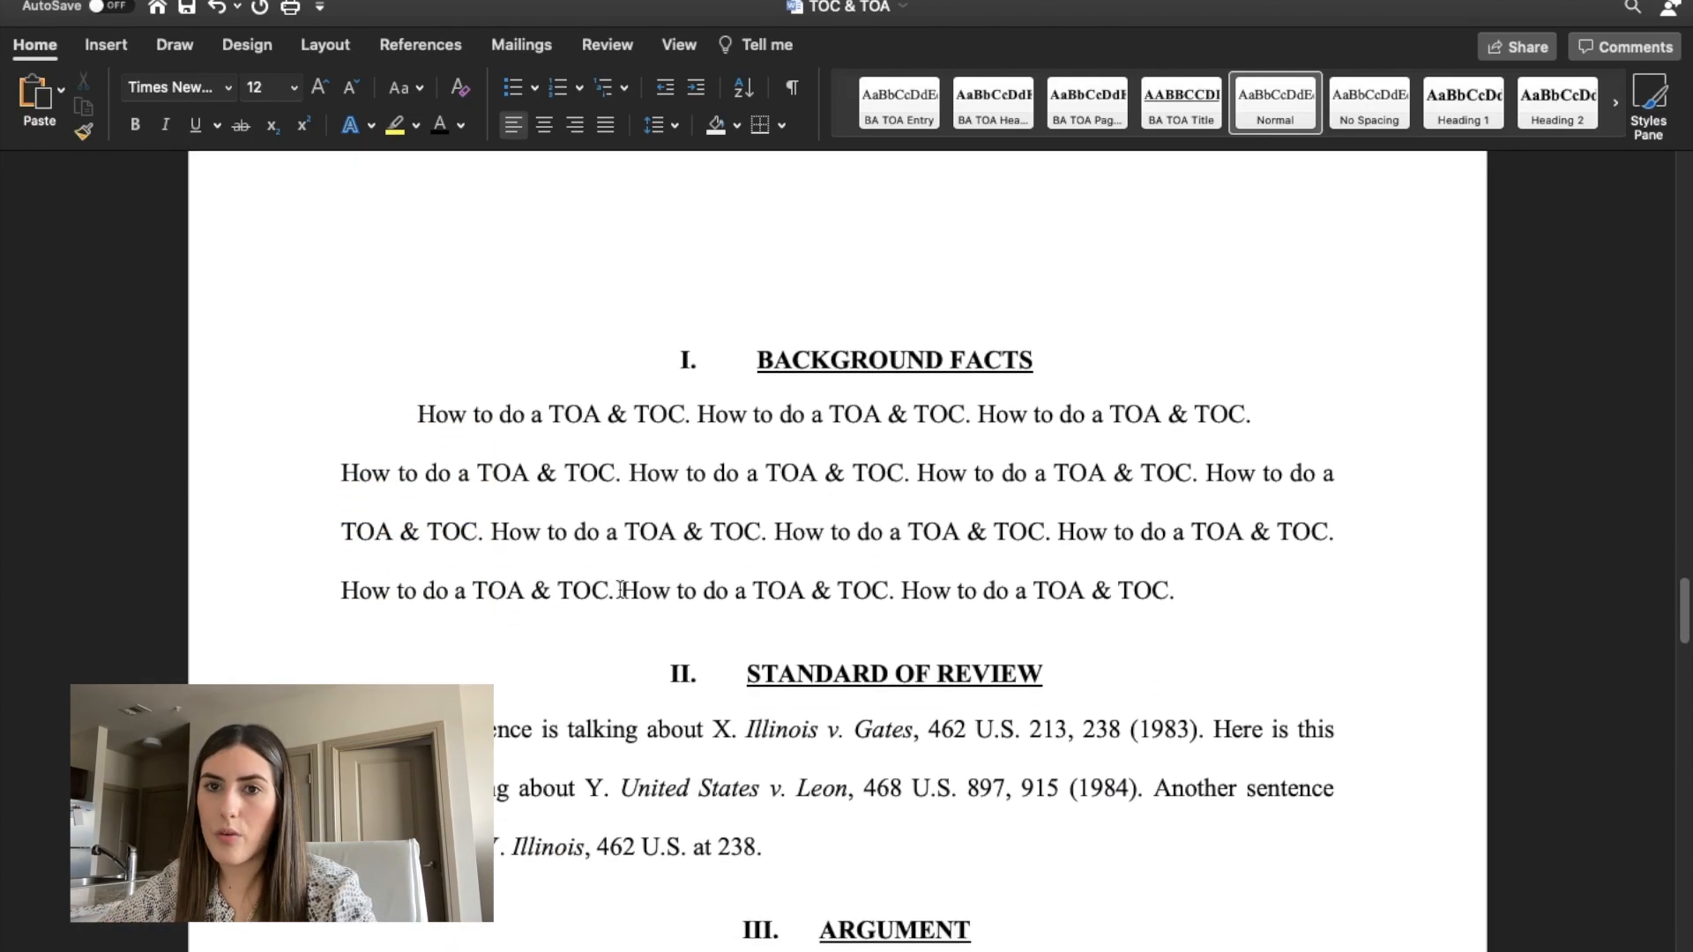
Undo the last edit made in the motion.
scroll(620, 589, "down", 20)
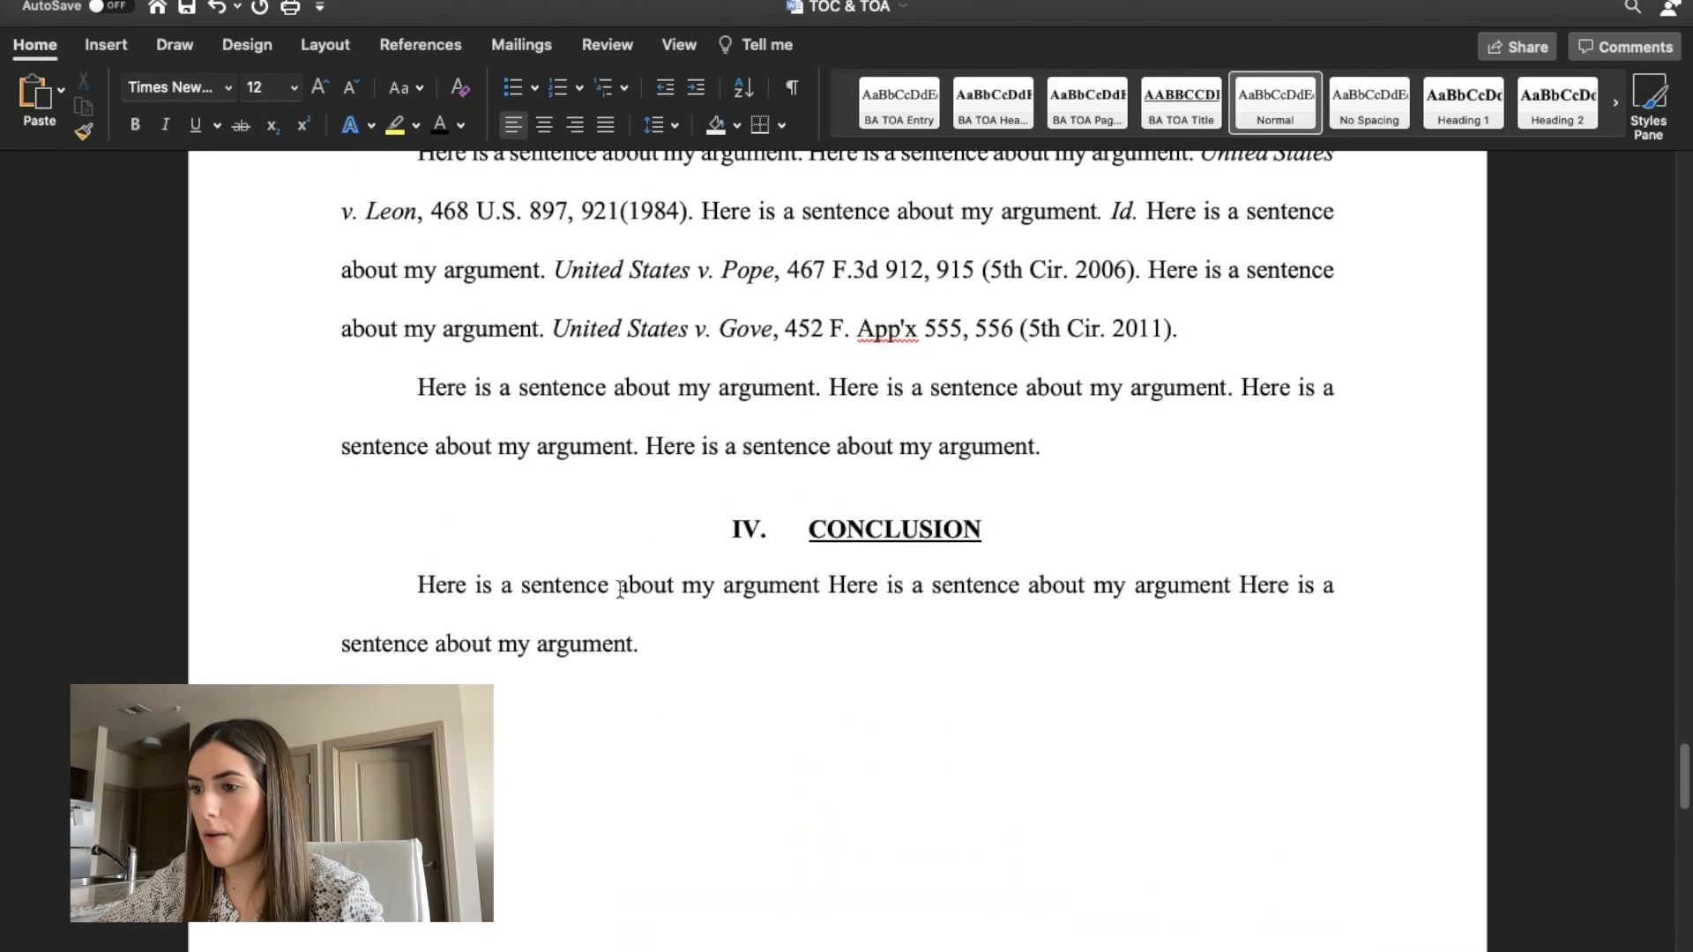
key("super+z")
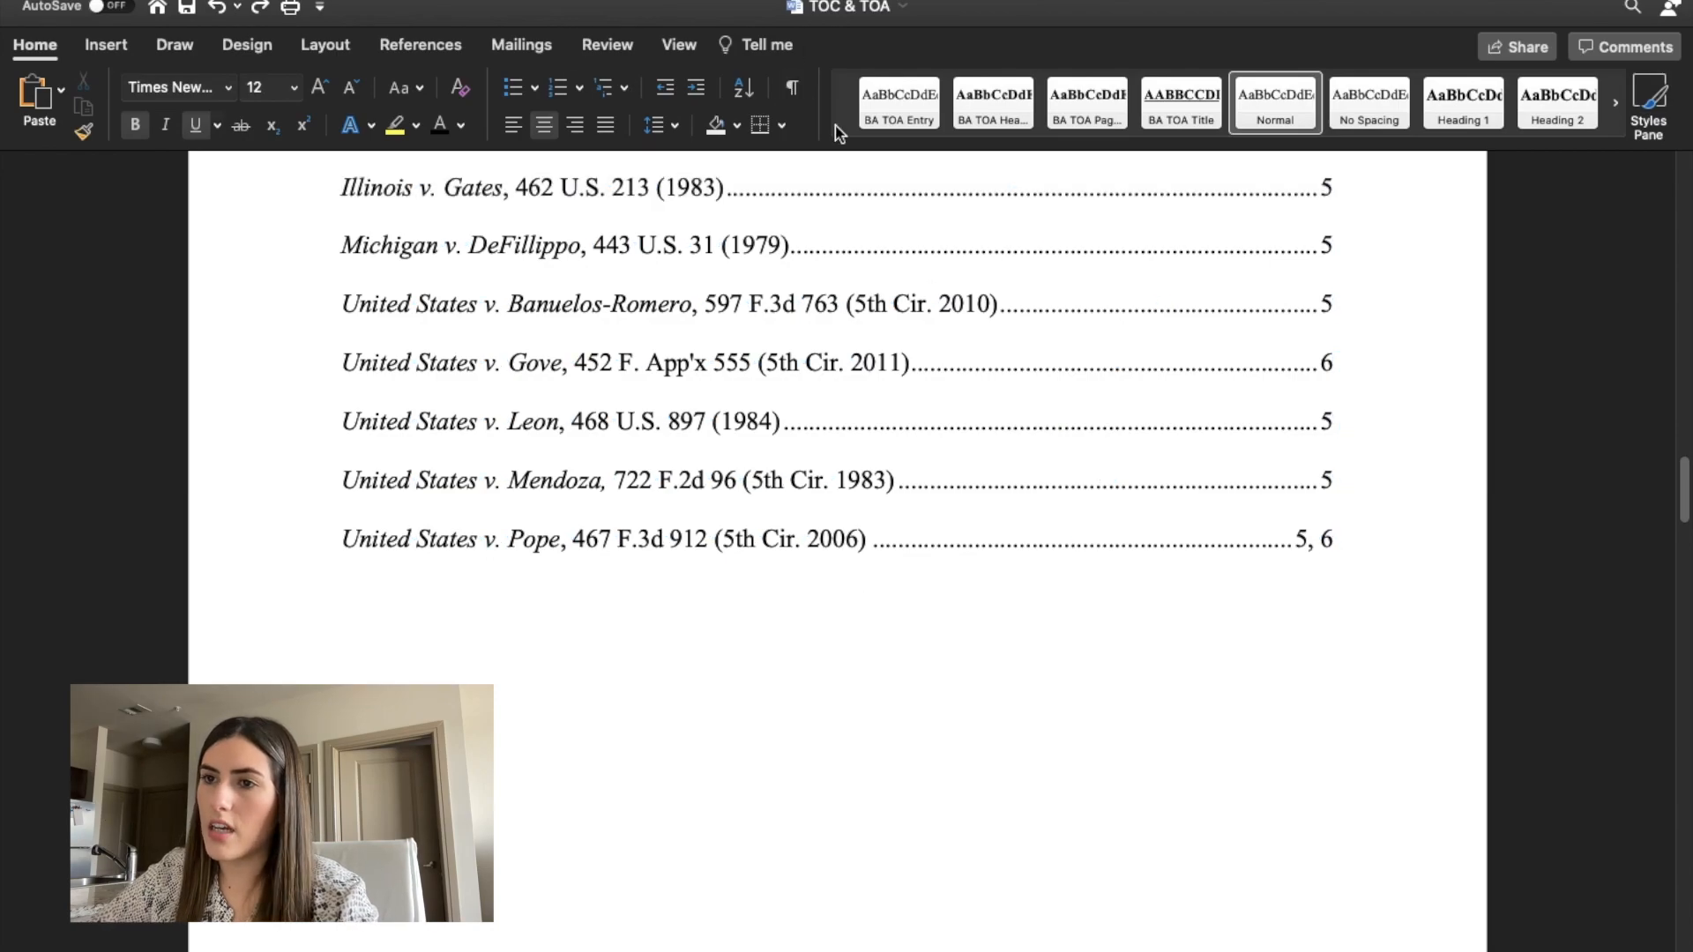
Examine the case entries and their page references in the table of authorities, from the title through the United States v. Pope entry.
scroll(862, 568, "up", 4)
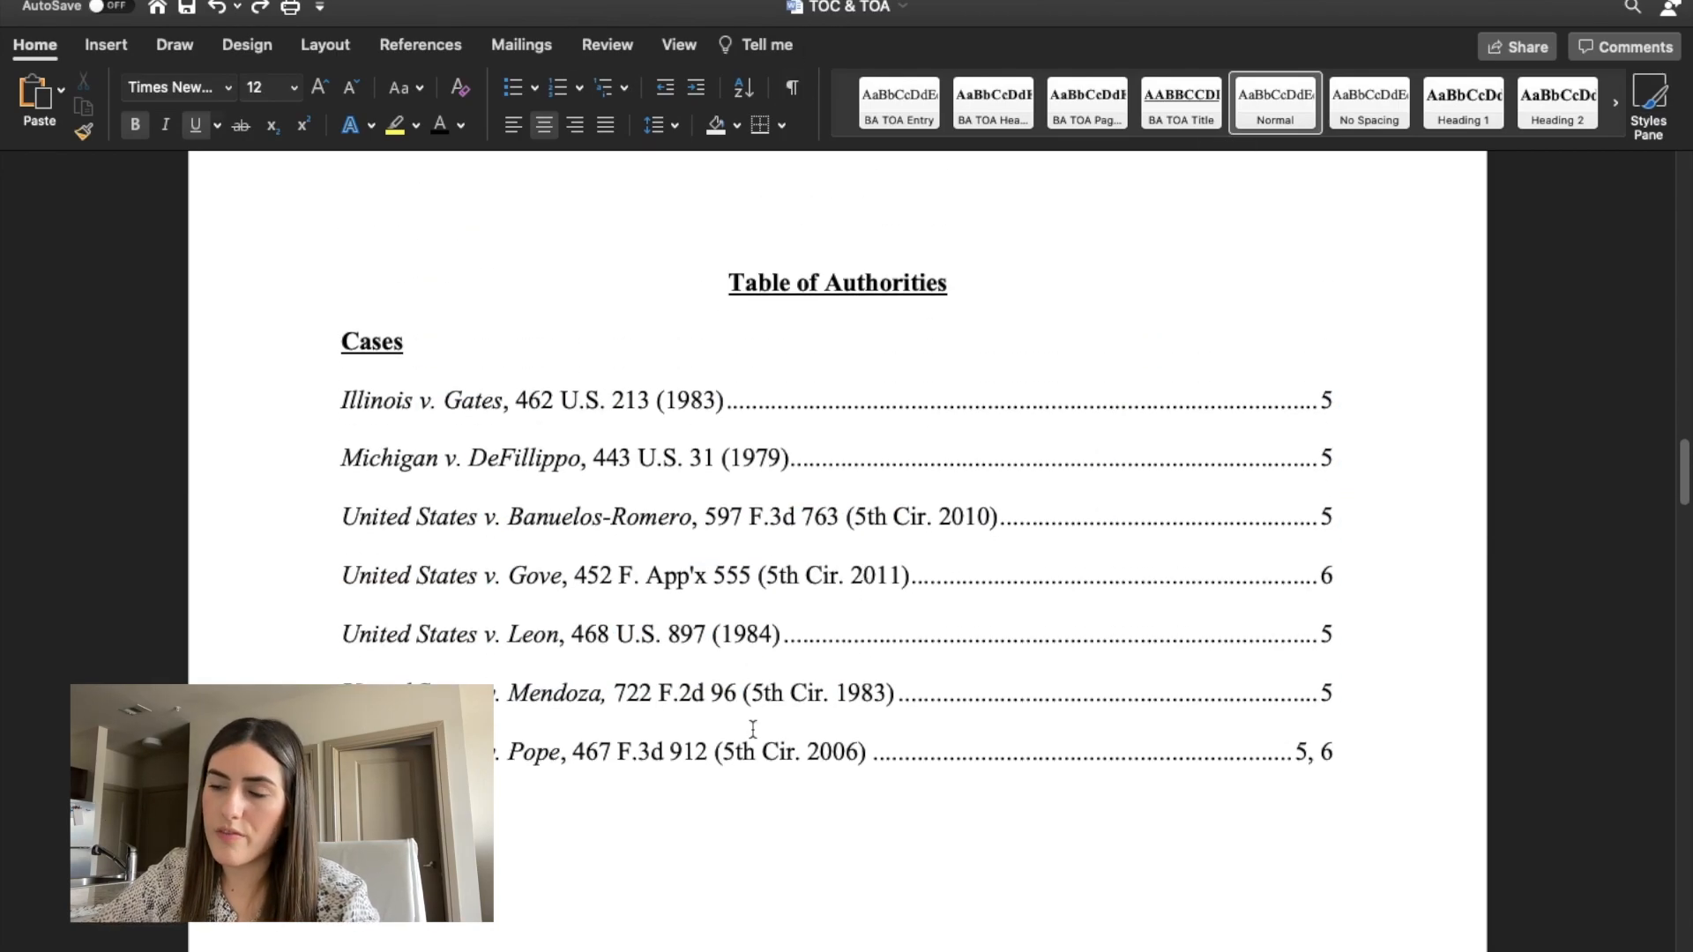
scroll(752, 732, "down", 4)
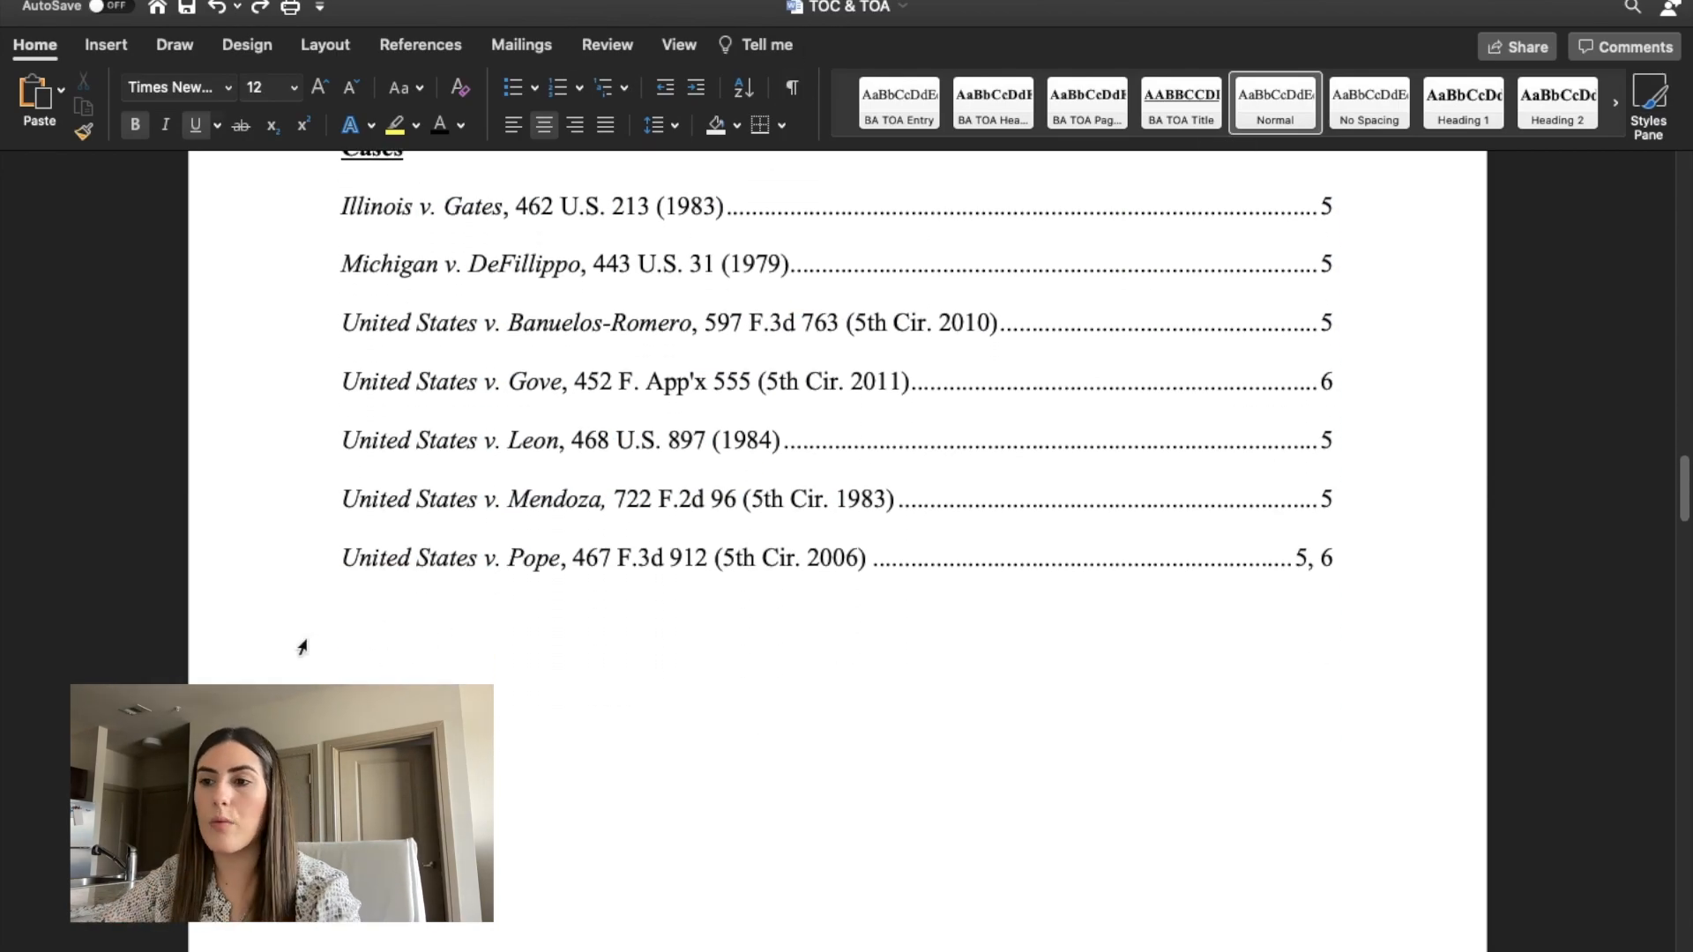
scroll(598, 692, "down", 3)
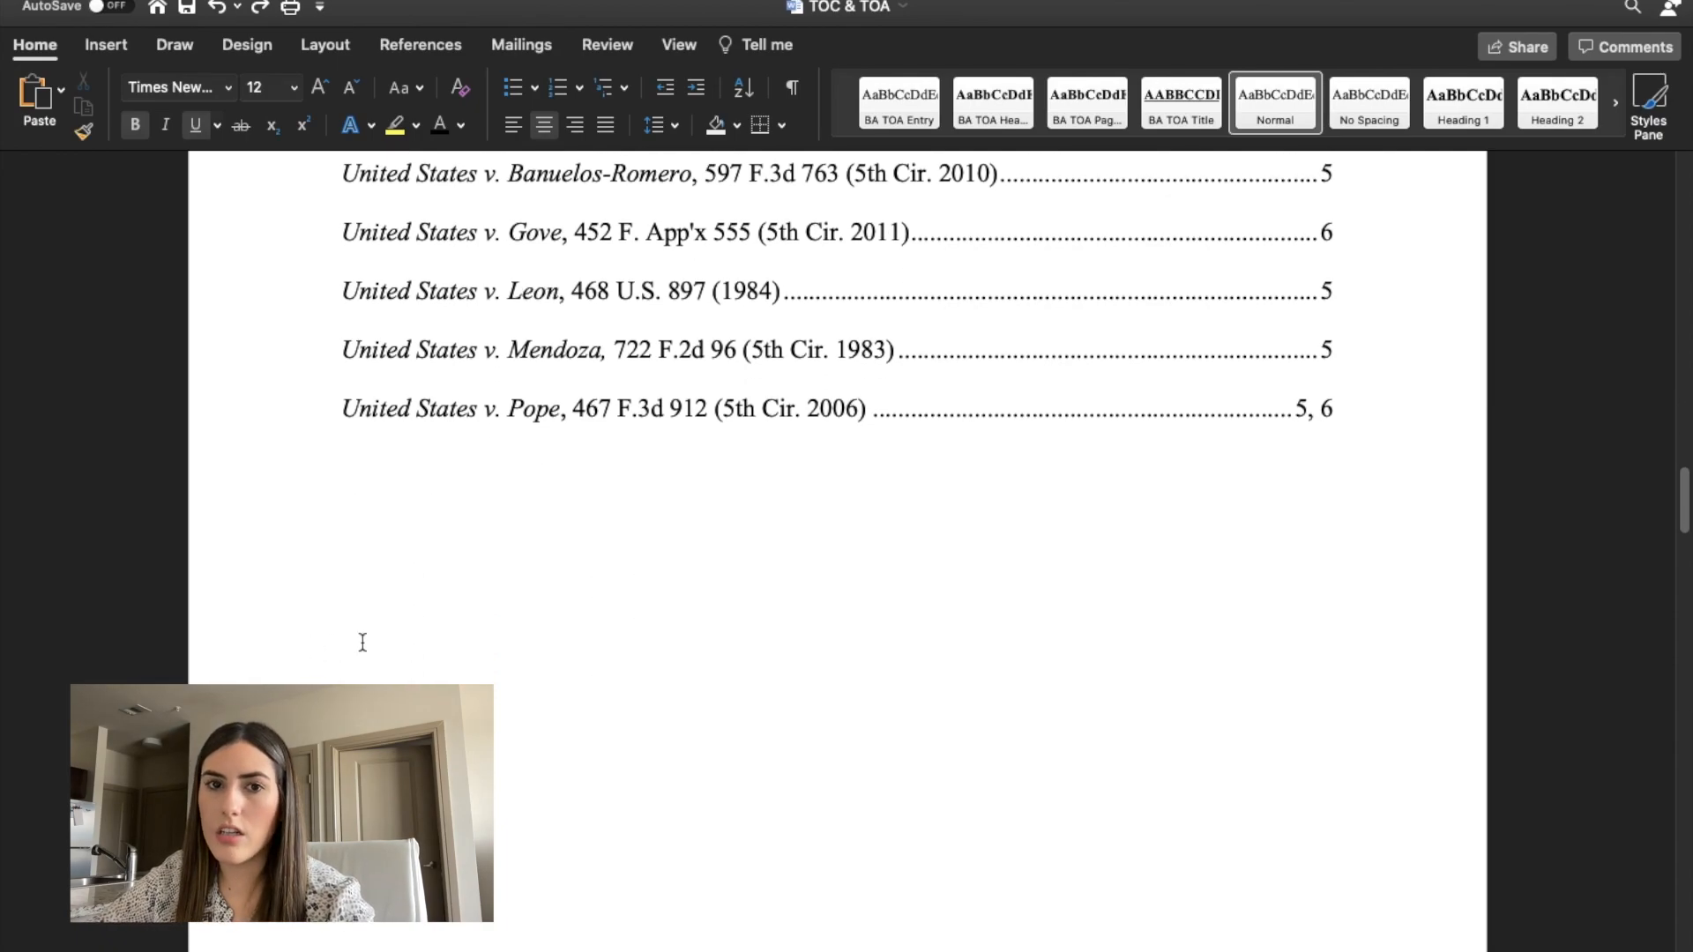
scroll(634, 638, "up", 5)
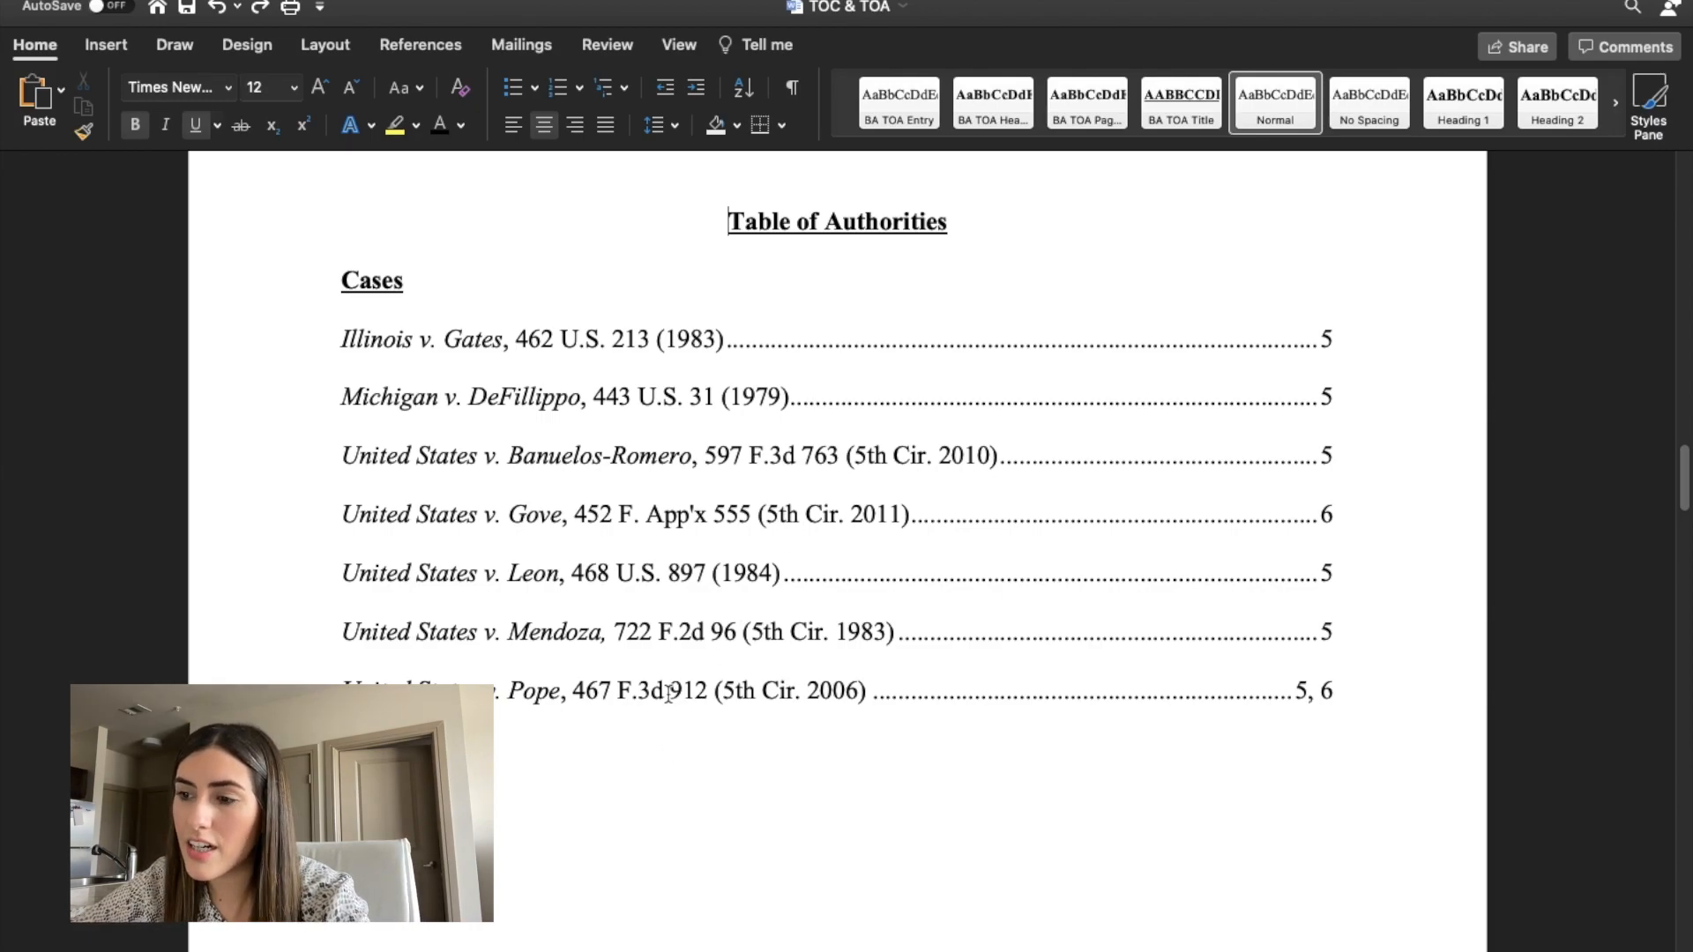
left_click(1307, 509)
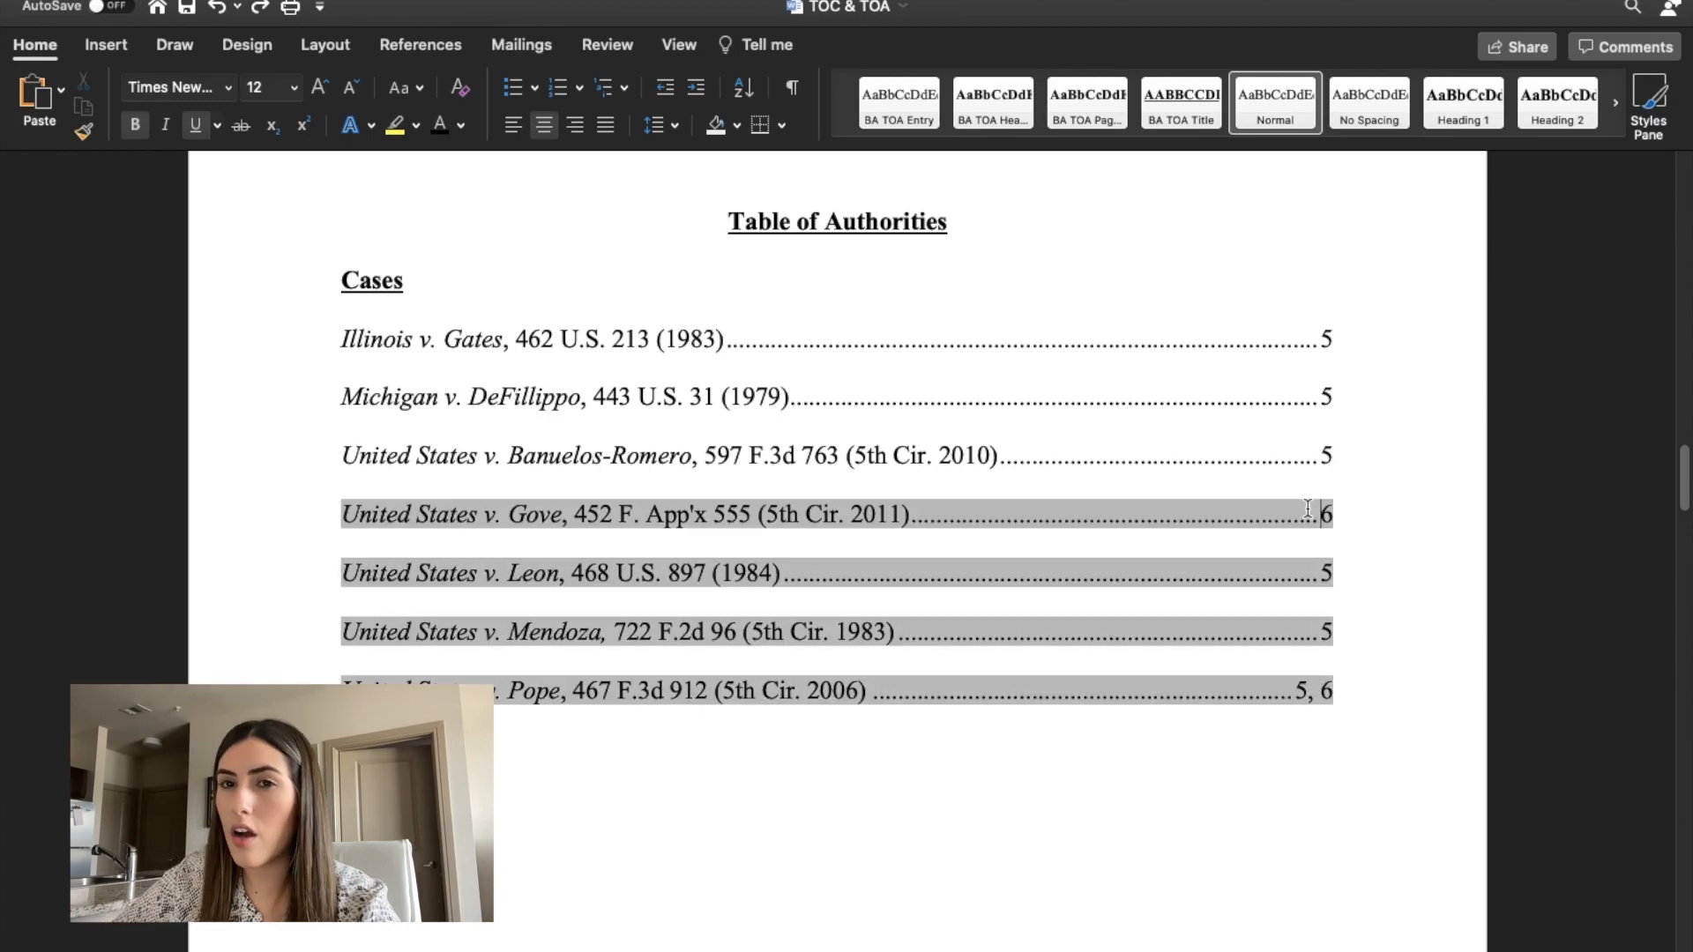
scroll(1001, 729, "down", 2)
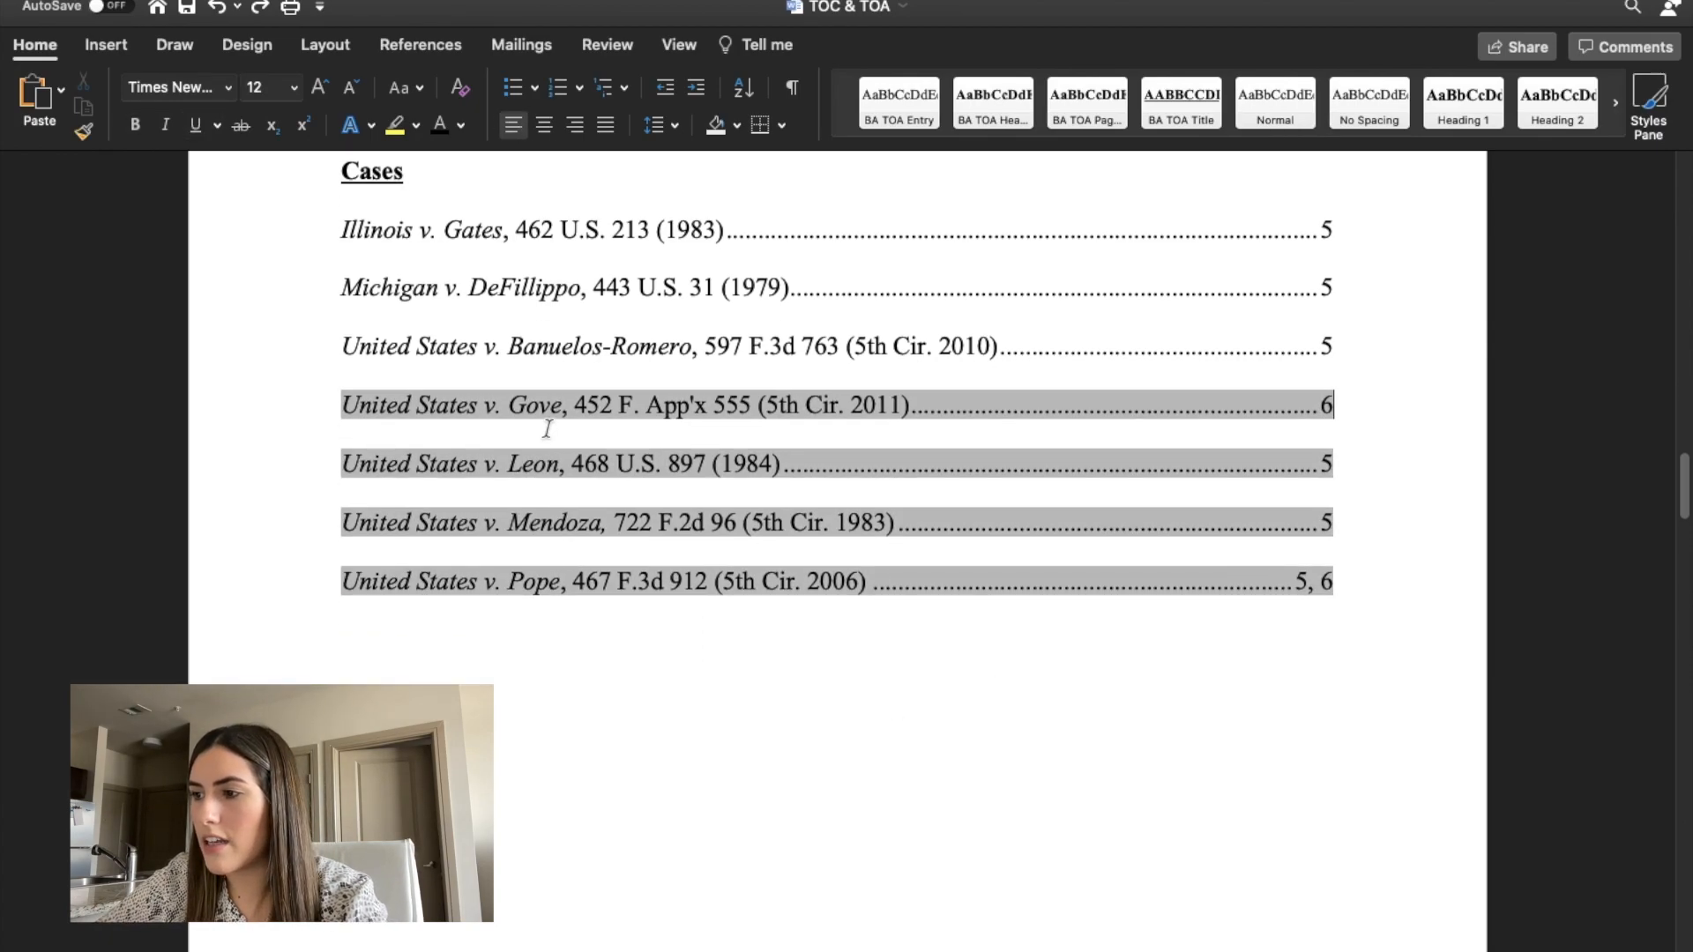
left_click(622, 661)
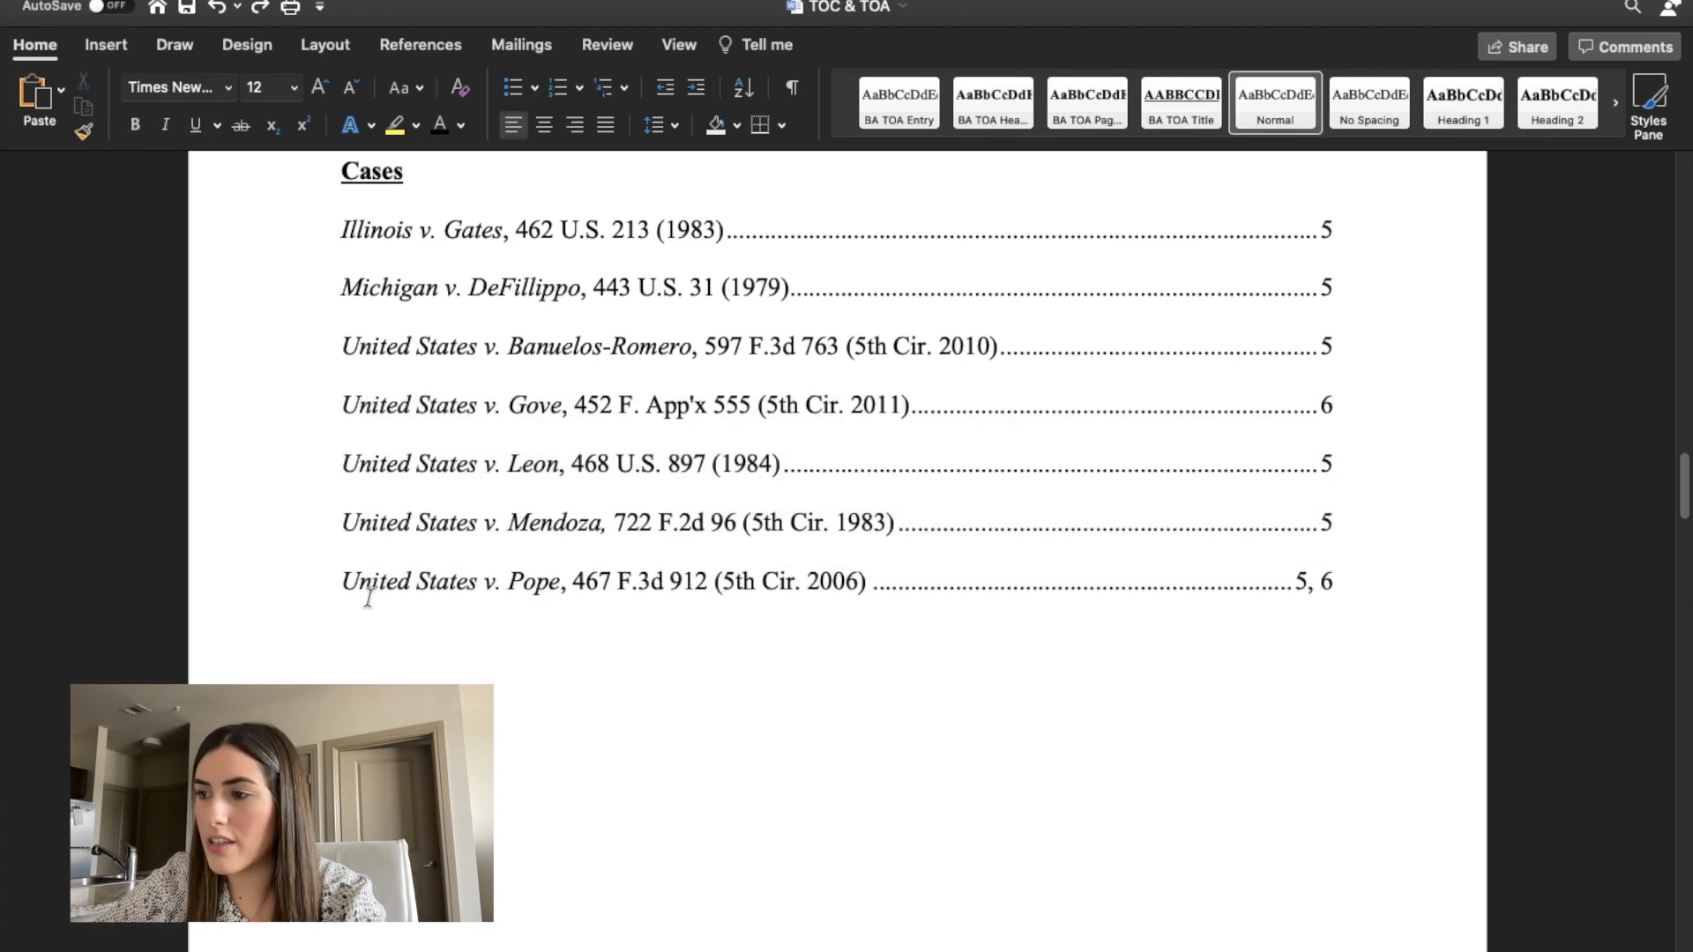
left_click_drag(343, 582, 1434, 589)
left_click(1343, 590)
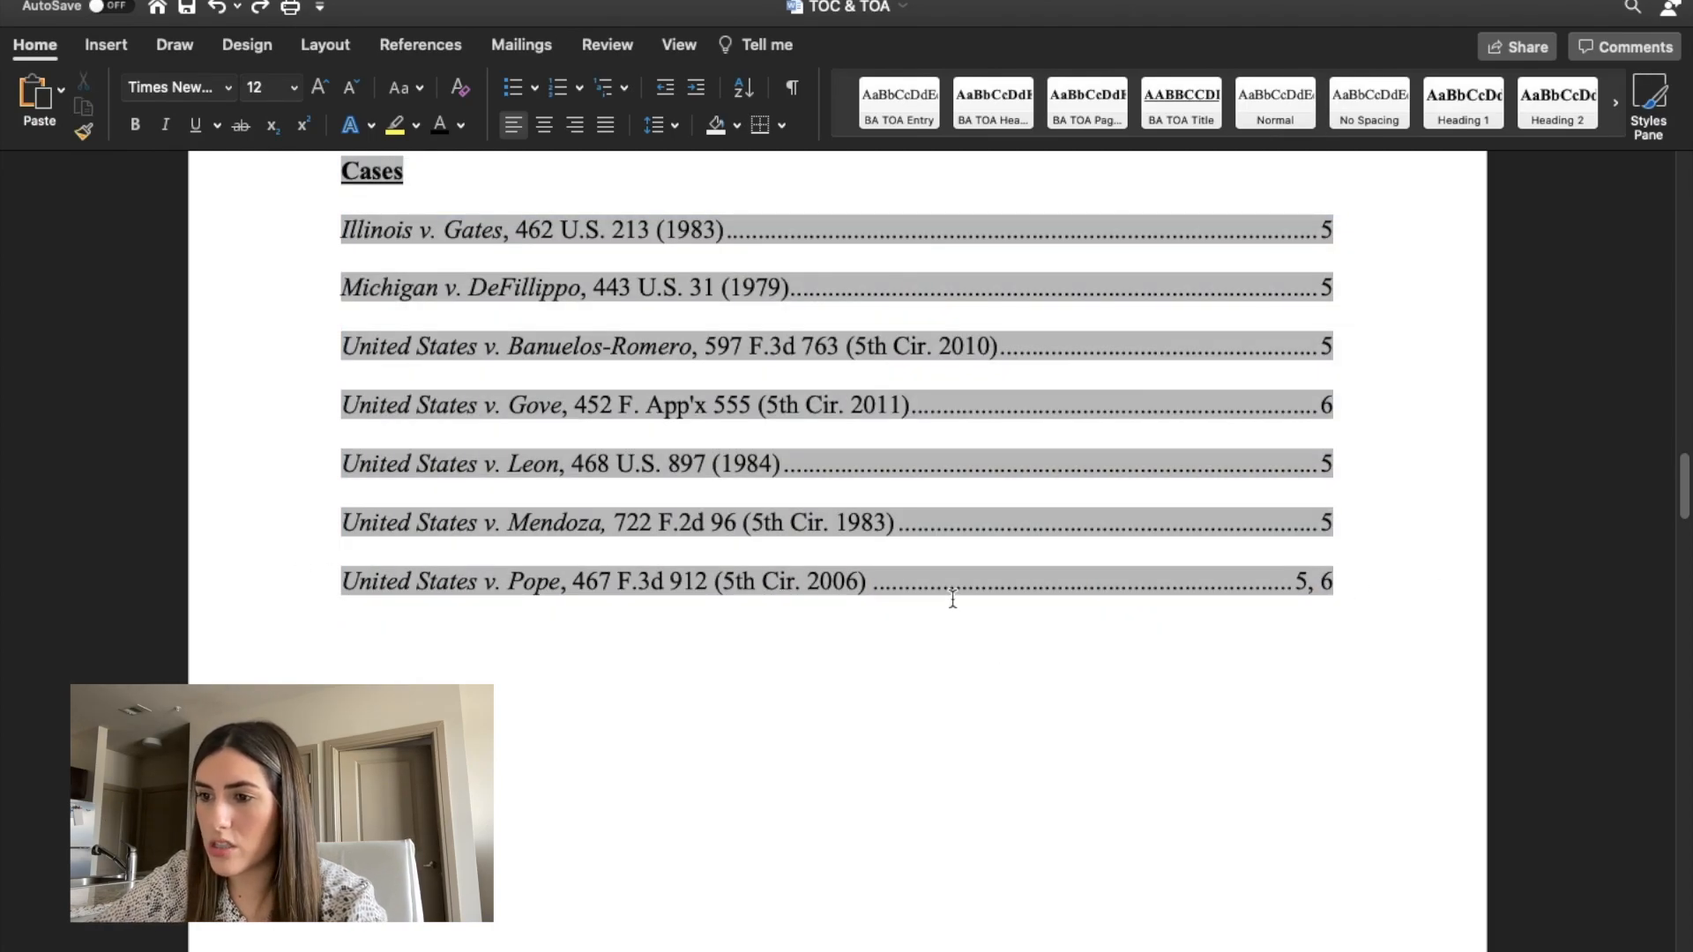
Review the page numbering and layout from the Background Facts section back through the table of contents to the motion's caption page.
scroll(1303, 559, "down", 10)
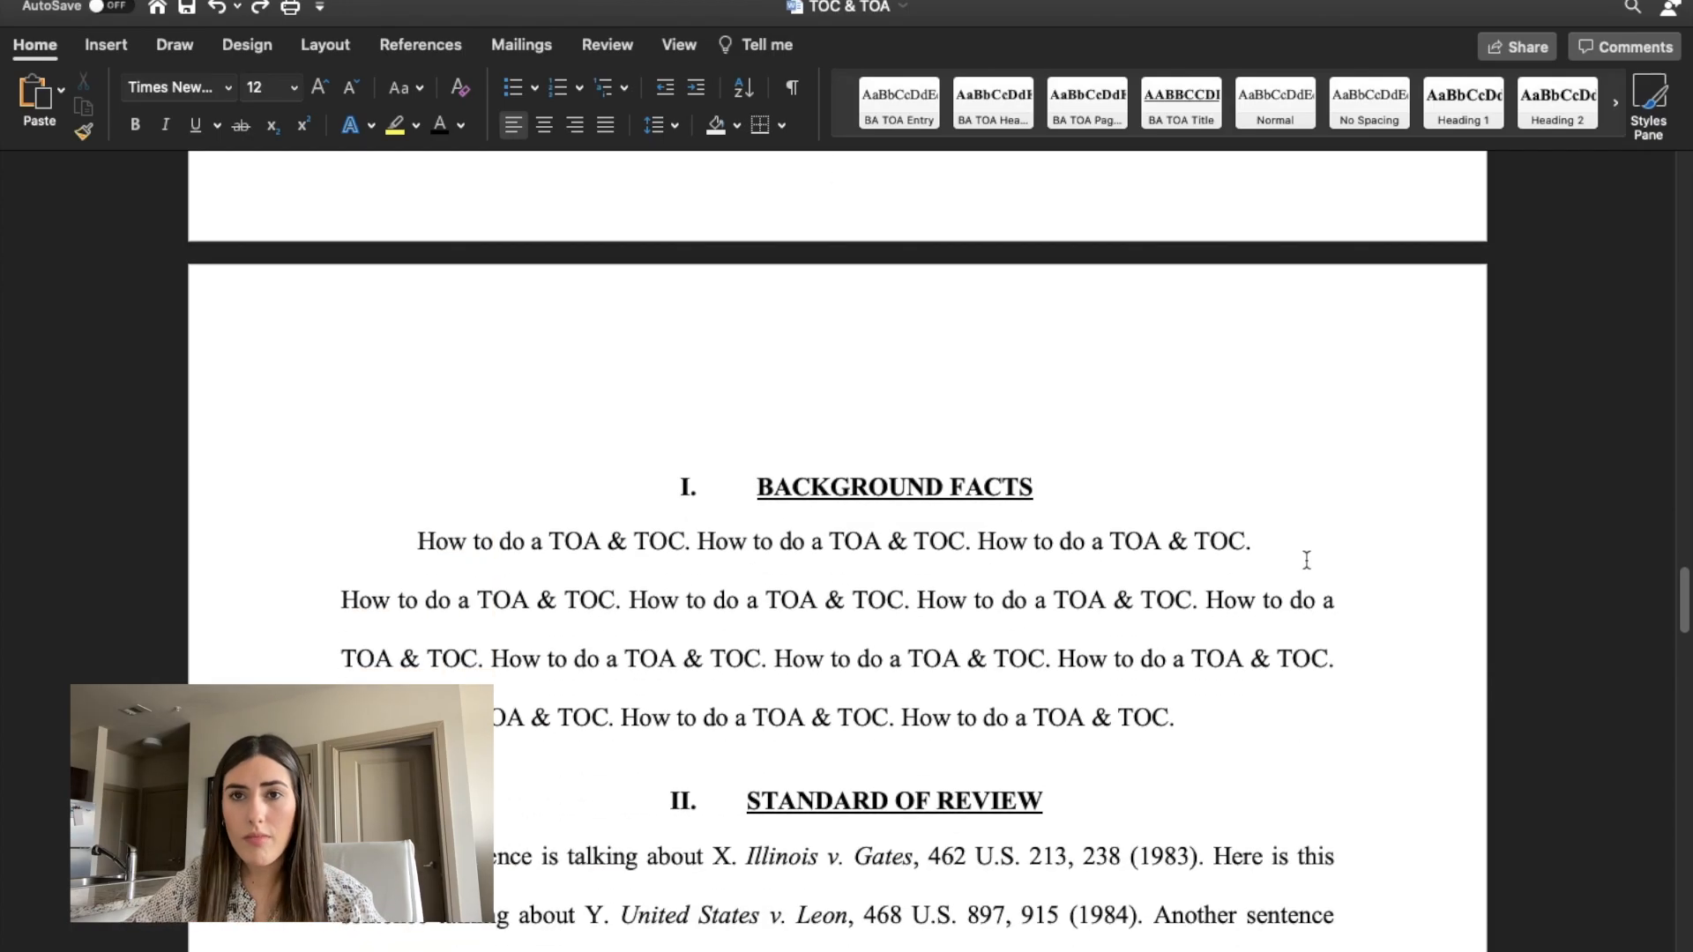
scroll(1306, 560, "down", 20)
scroll(1306, 561, "up", 20)
scroll(1307, 567, "down", 6)
scroll(1309, 567, "down", 20)
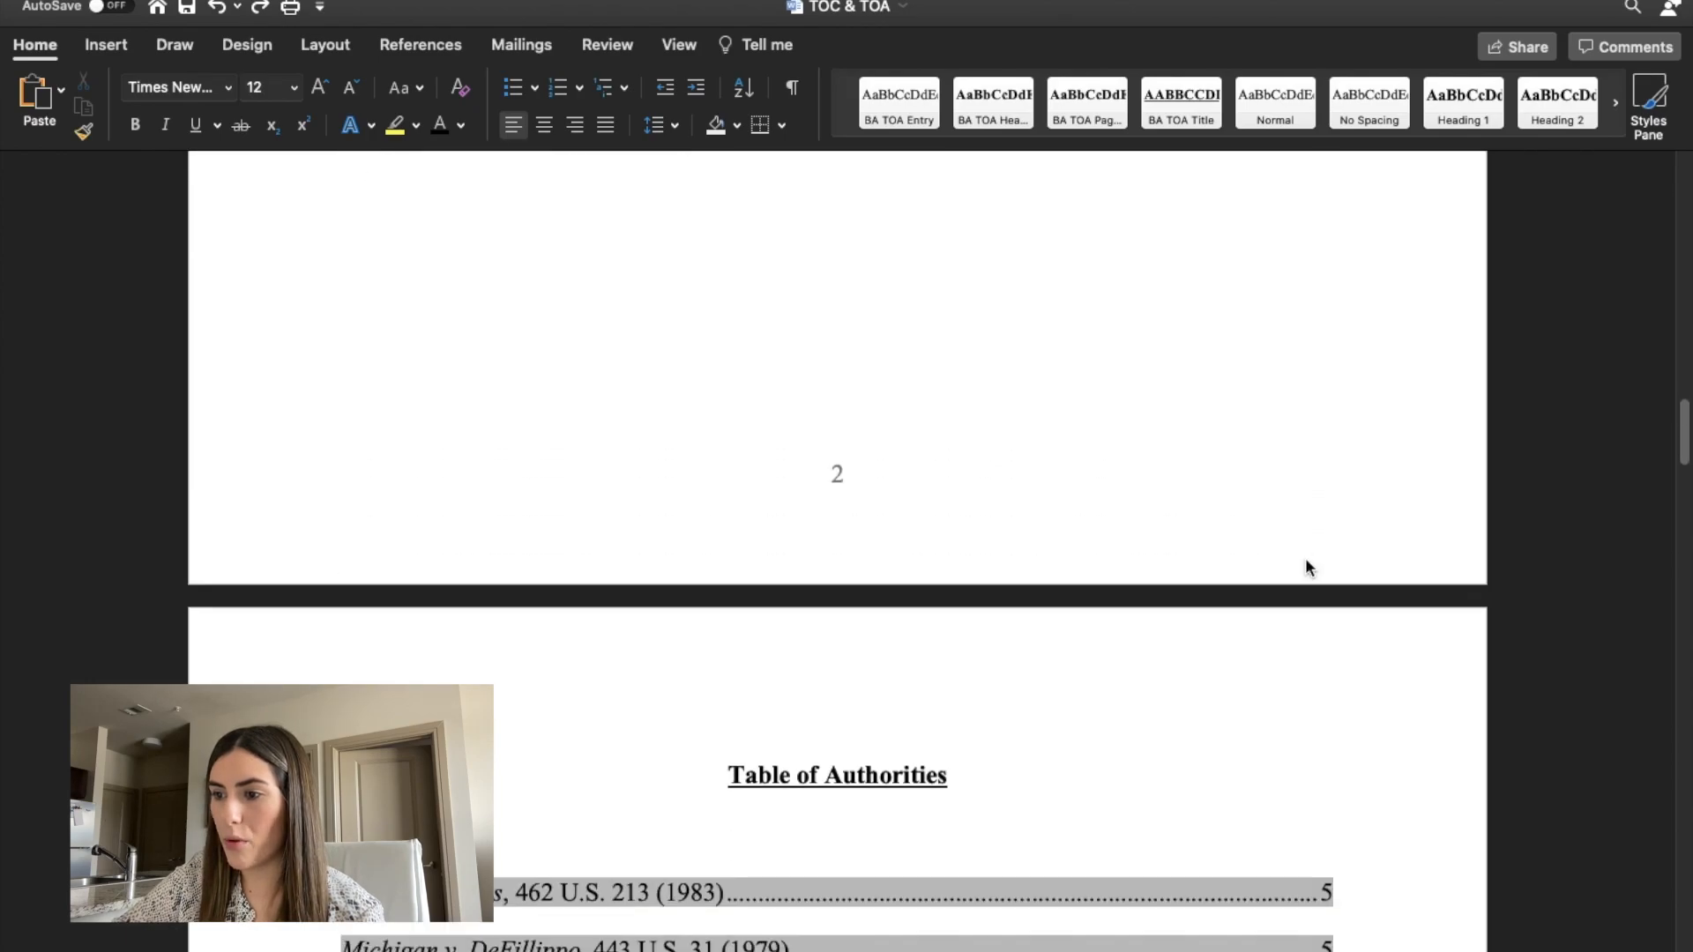
scroll(1305, 561, "up", 20)
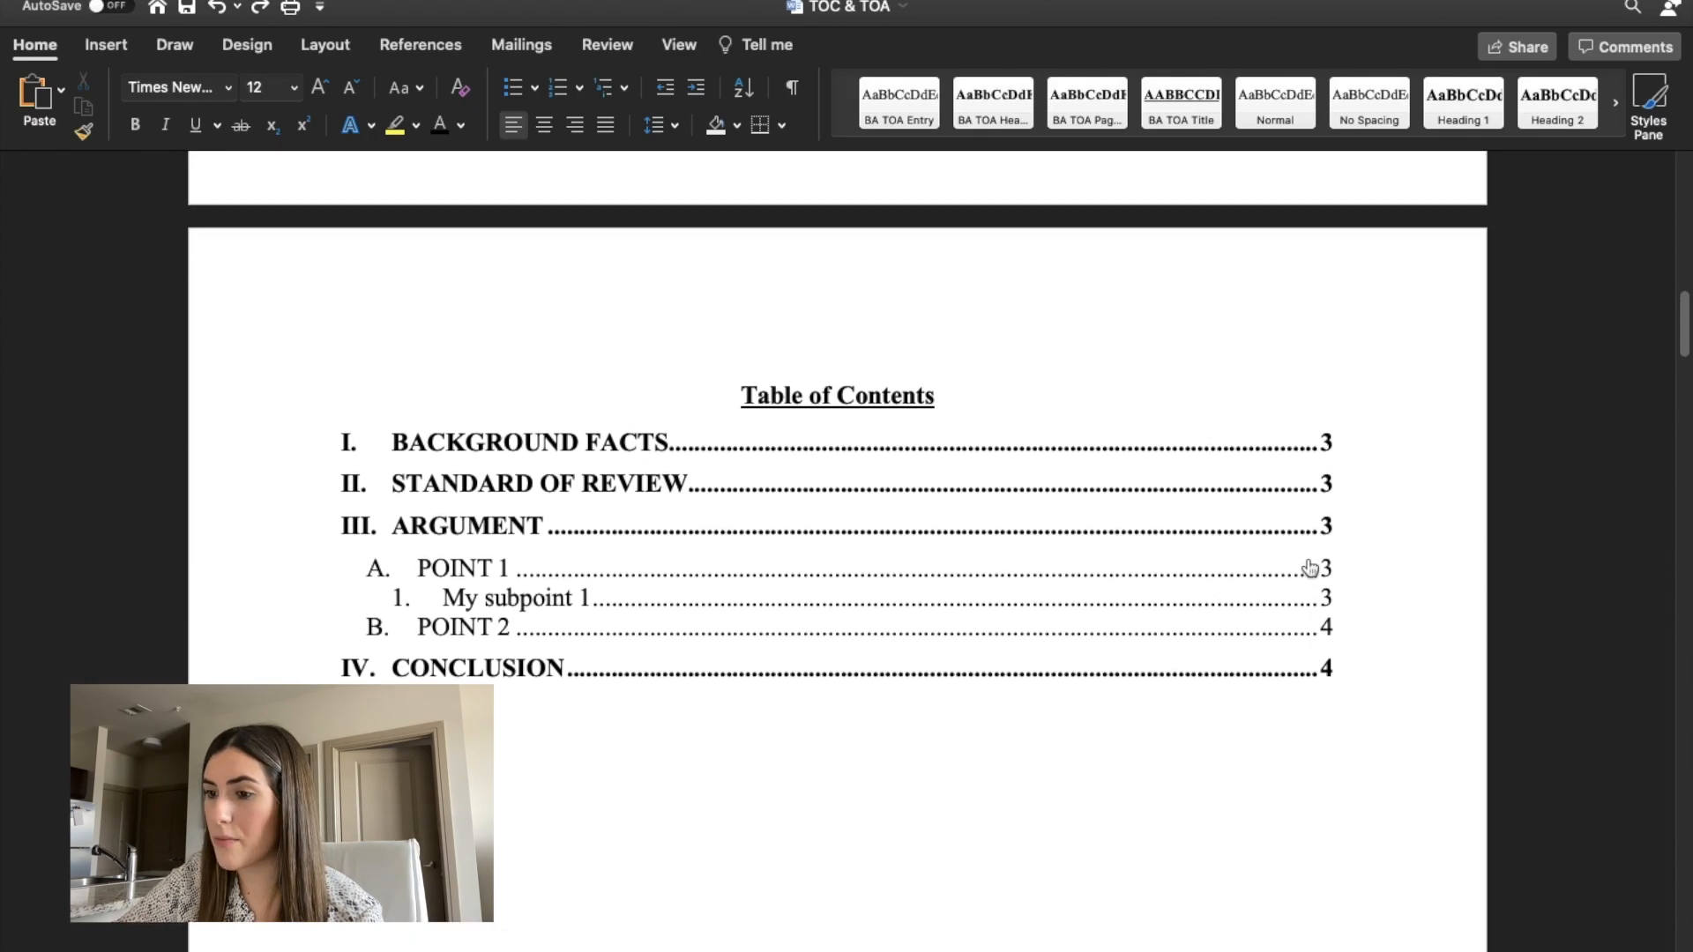
scroll(1309, 568, "up", 10)
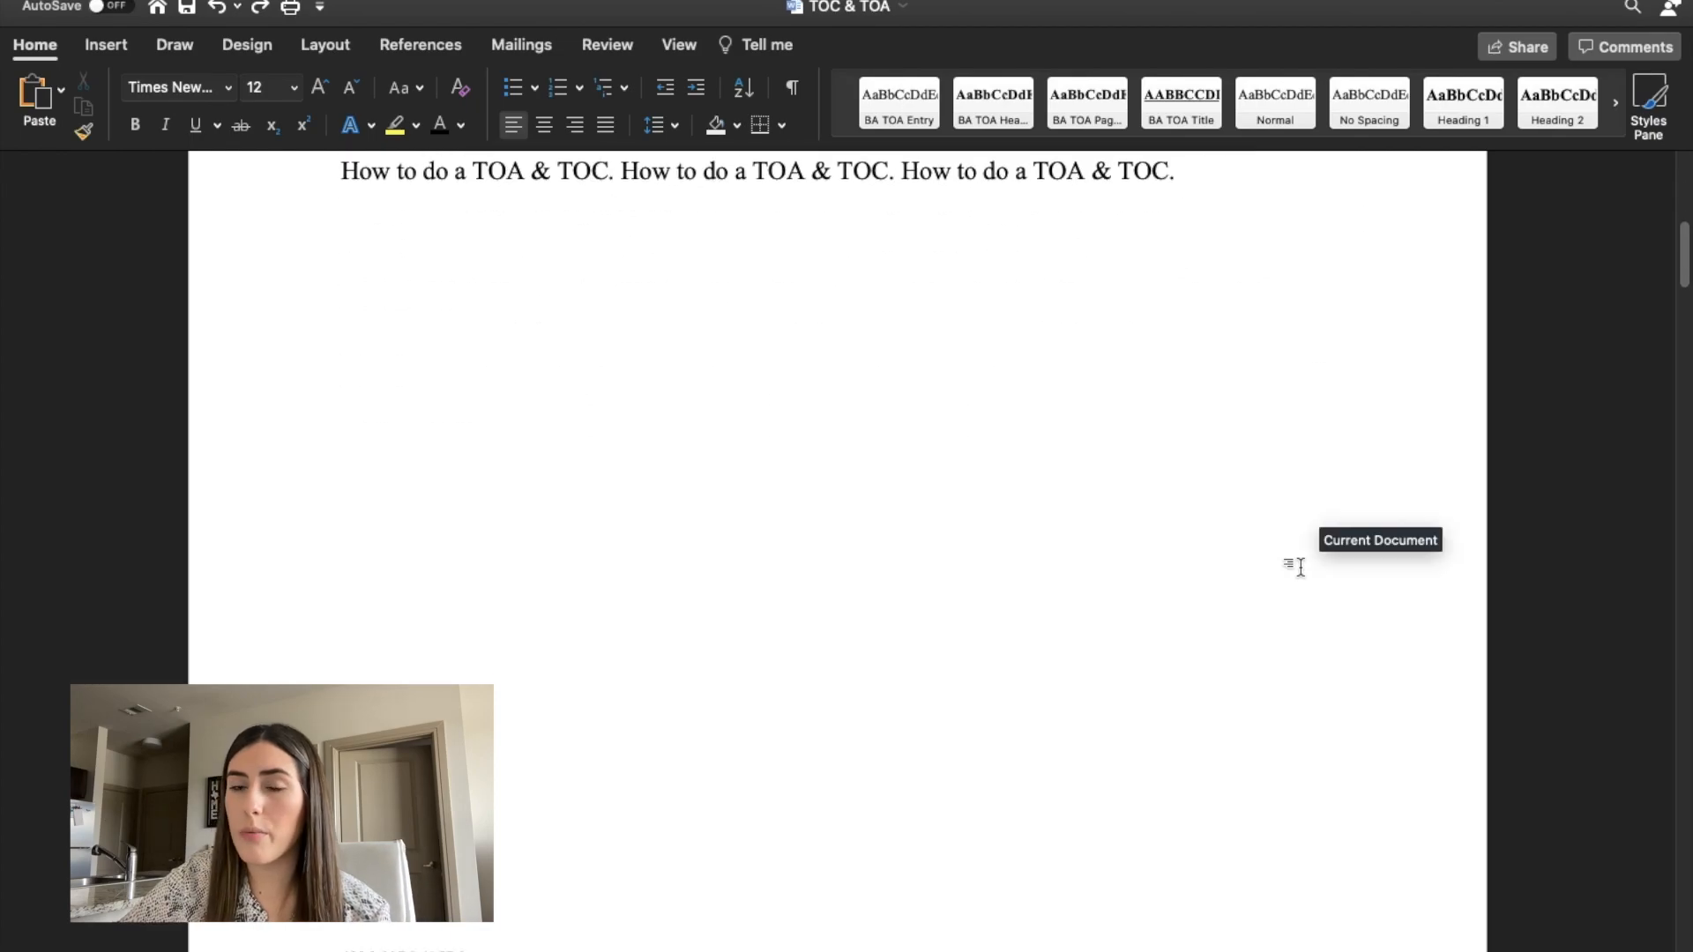
scroll(1300, 567, "up", 10)
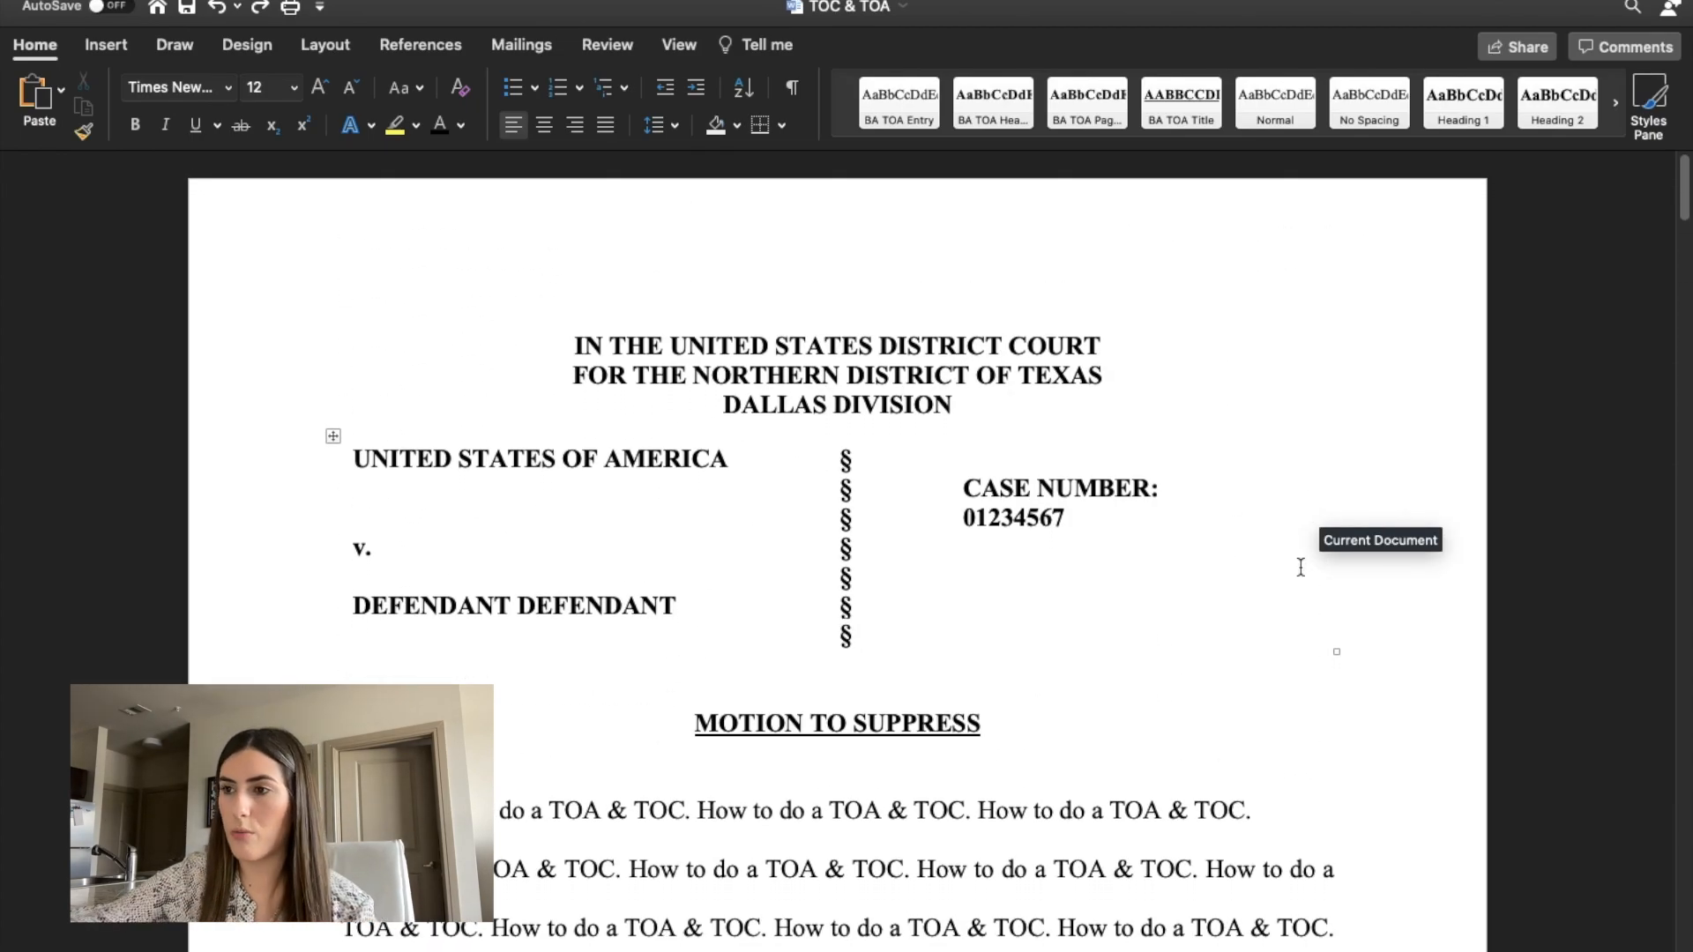
scroll(912, 541, "down", 5)
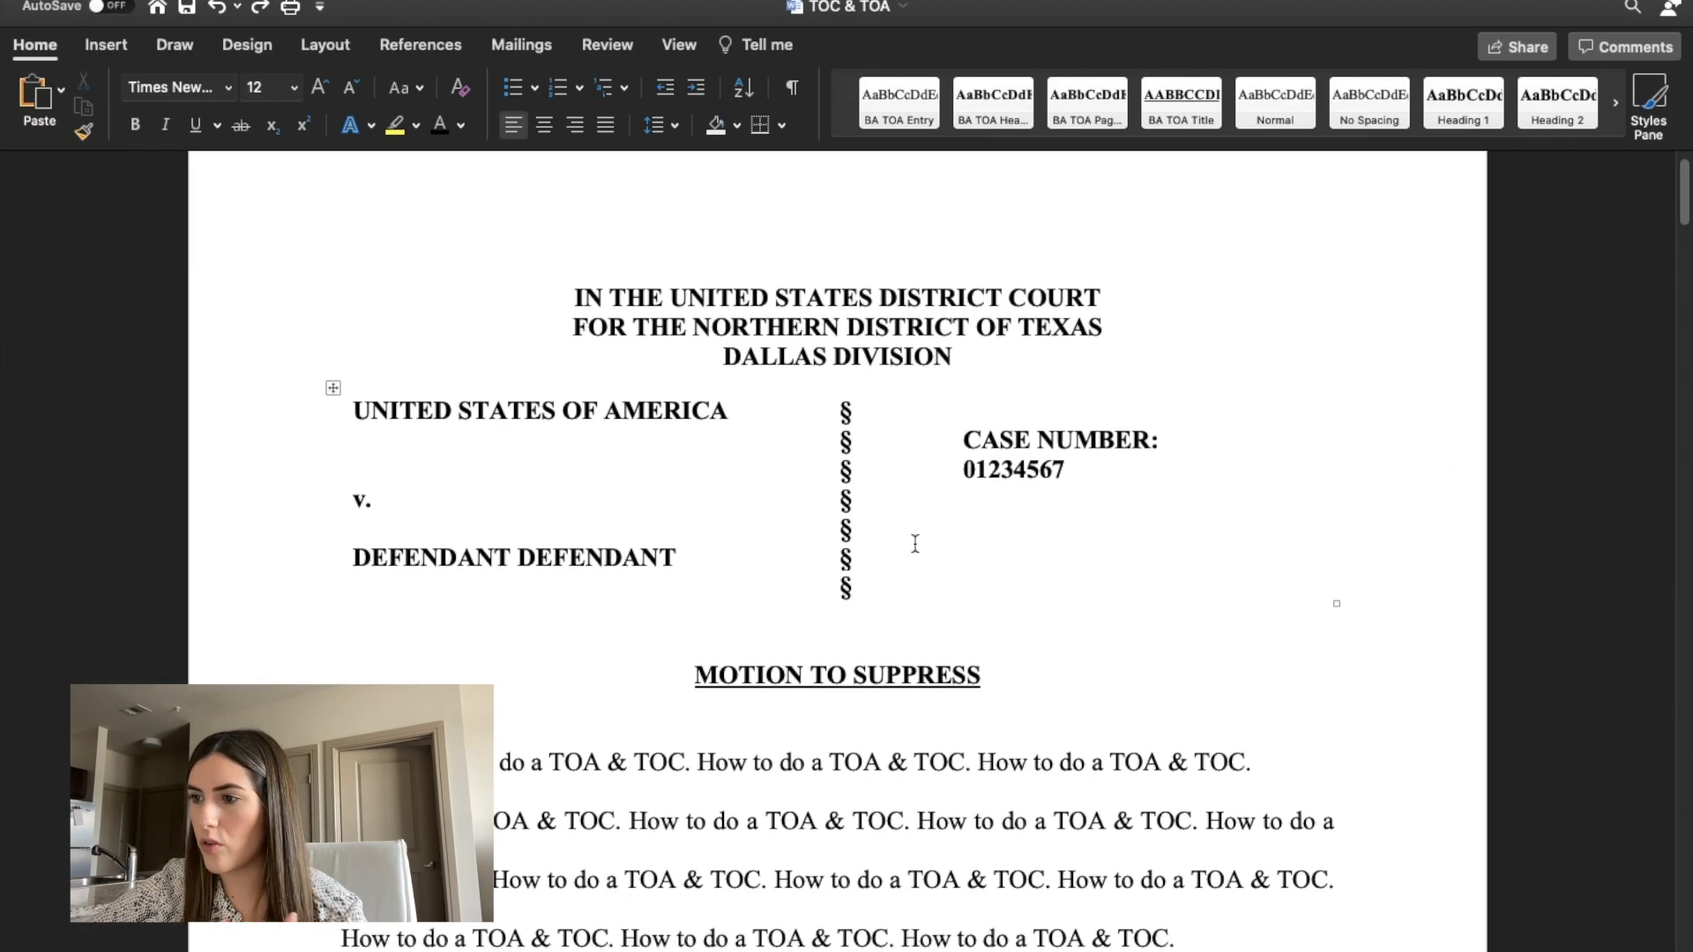